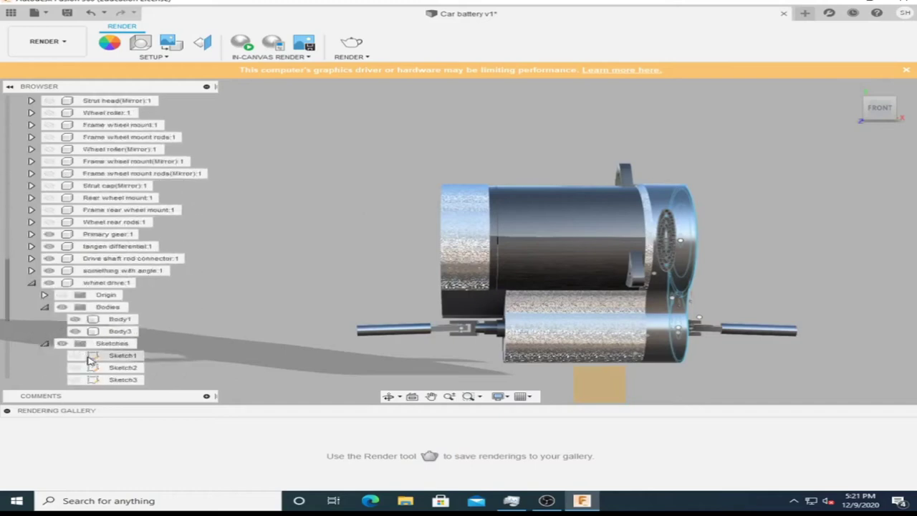
{"action": "scroll", "coordinate": [78, 345], "scroll_direction": "down", "scroll_amount": 5}
- Rename Component38 in the Browser to 'Drive housing'
{"action": "left_click", "coordinate": [31, 306]}
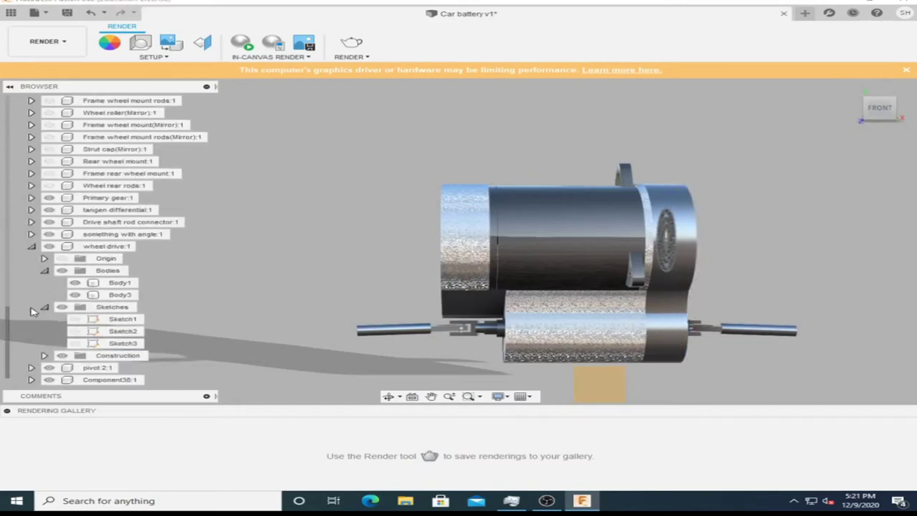
{"action": "left_click", "coordinate": [143, 381]}
{"action": "type", "text": "Drive housing"}
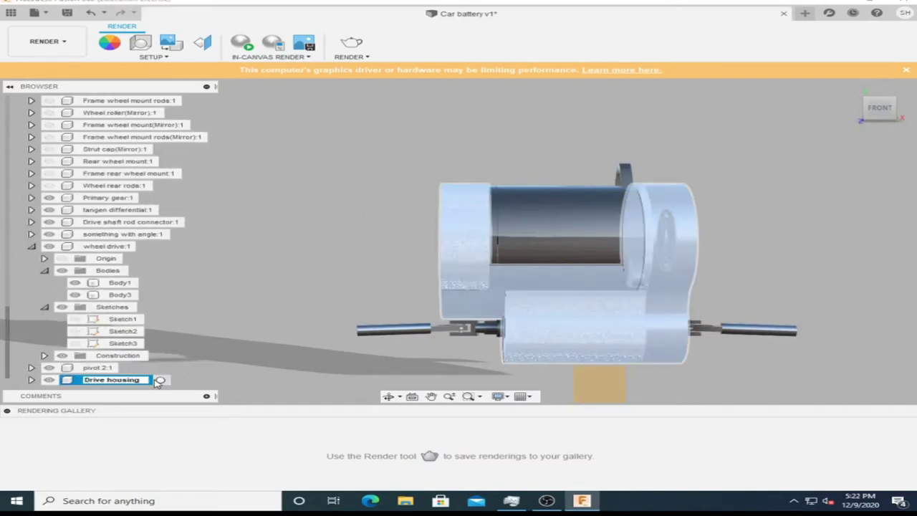
{"action": "key", "text": "Return"}
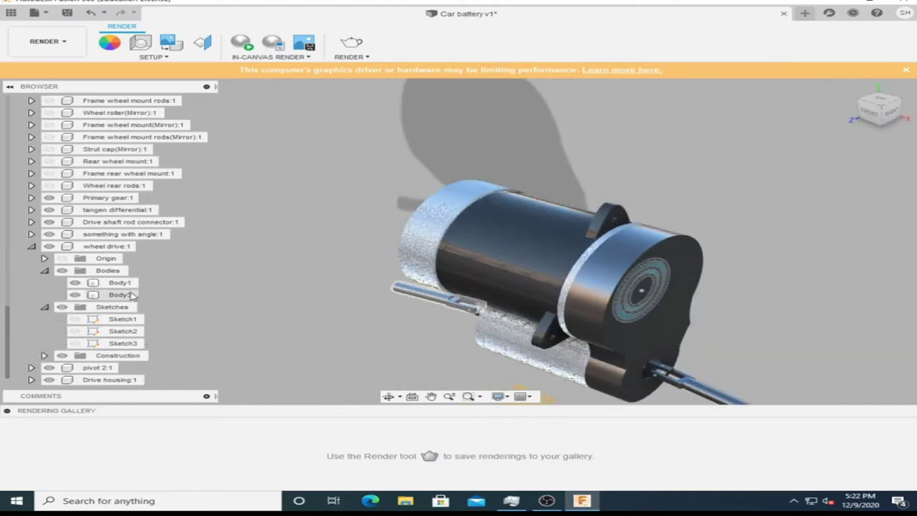
- Collapse the wheel drive component and unhide the rear wheel rod mounts around the motor
{"action": "left_click", "coordinate": [31, 246]}
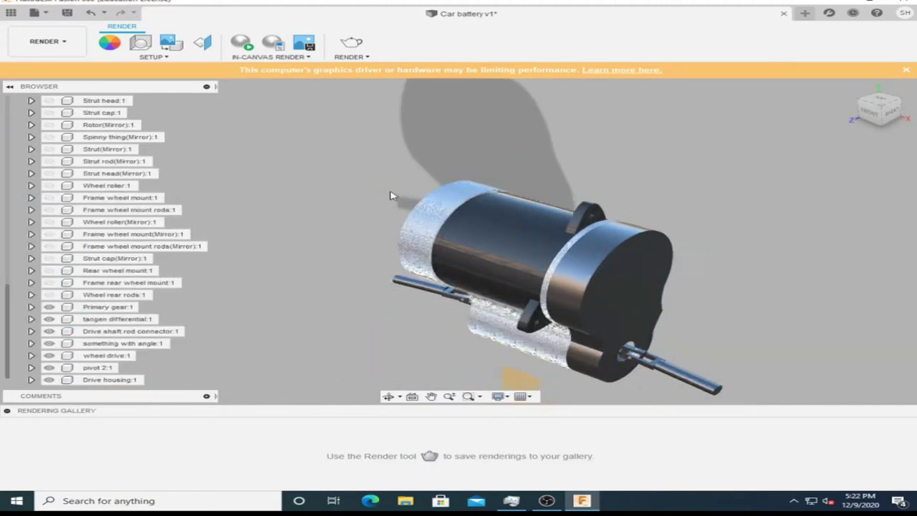
{"action": "scroll", "coordinate": [745, 141], "scroll_direction": "up", "scroll_amount": 3}
{"action": "left_click", "coordinate": [891, 111]}
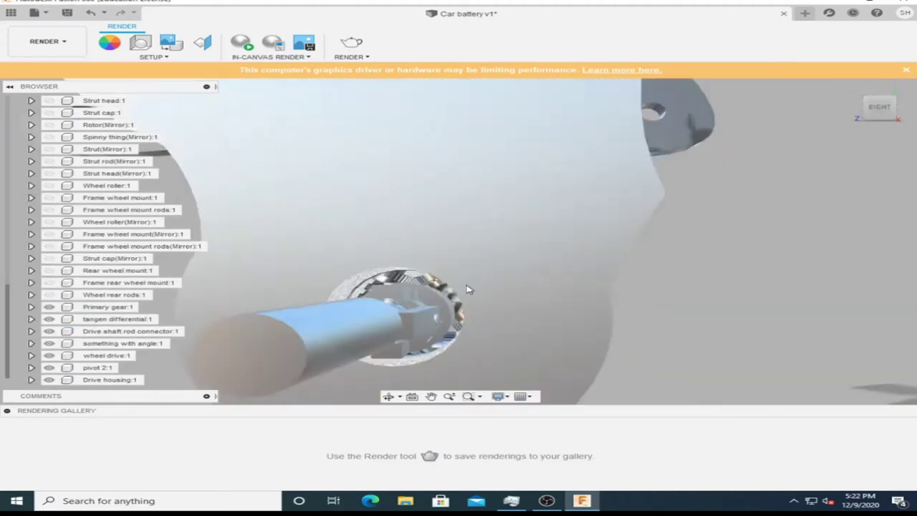
{"action": "scroll", "coordinate": [444, 310], "scroll_direction": "down", "scroll_amount": 5}
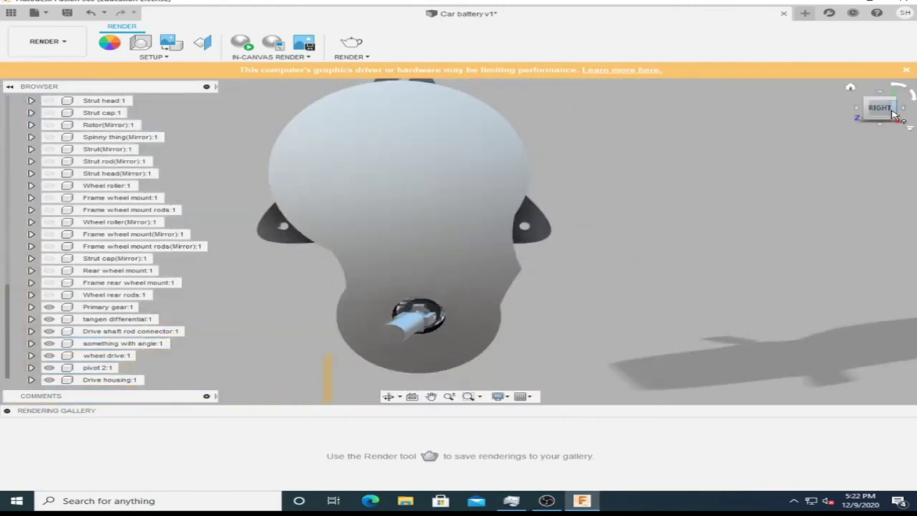
{"action": "middle_click_drag", "start_coordinate": [459, 236], "coordinate": [430, 243], "text": "shift"}
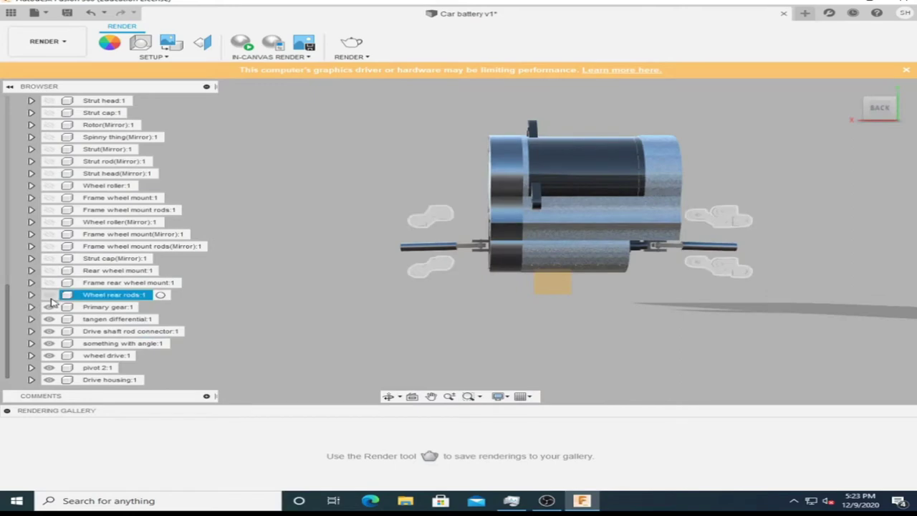
{"action": "left_click", "coordinate": [48, 282]}
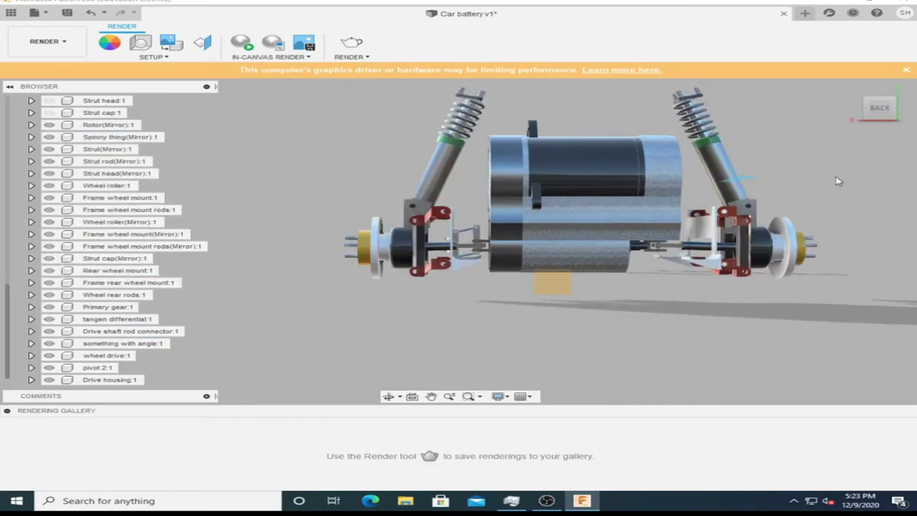
{"action": "middle_click_drag", "start_coordinate": [838, 181], "coordinate": [637, 256], "text": "shift"}
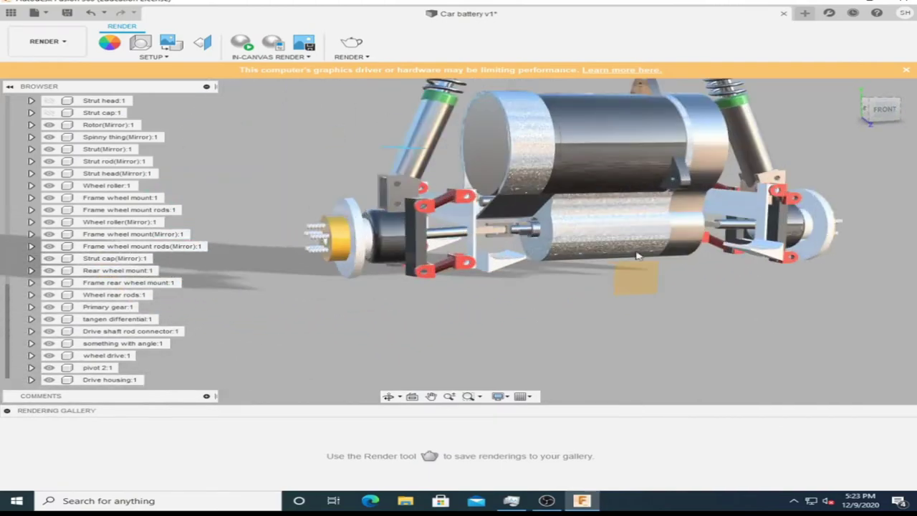
{"action": "middle_click_drag", "start_coordinate": [580, 246], "coordinate": [638, 258], "text": "shift"}
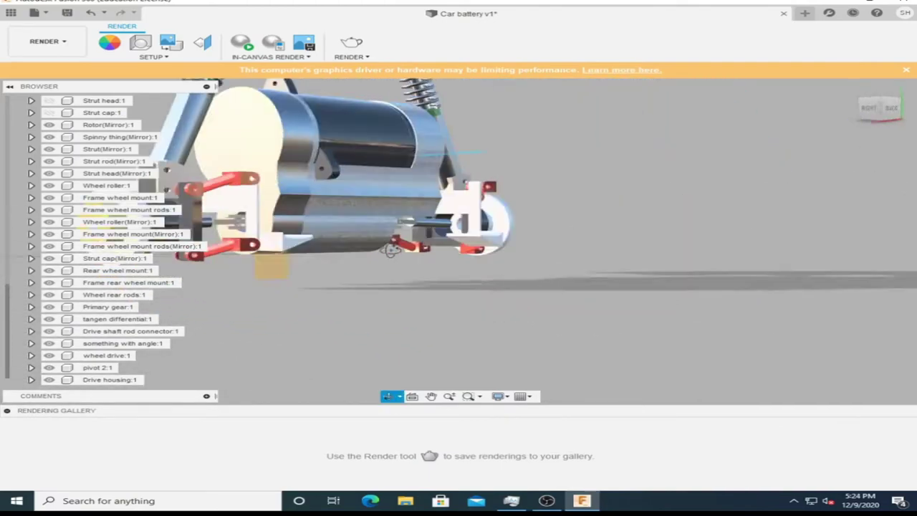
{"action": "scroll", "coordinate": [459, 236], "scroll_direction": "down", "scroll_amount": 5}
- Unhide the strut parts, keep the tyres hidden, and hide the wheel hubs and lower struts
{"action": "scroll", "coordinate": [107, 237], "scroll_direction": "up", "scroll_amount": 5}
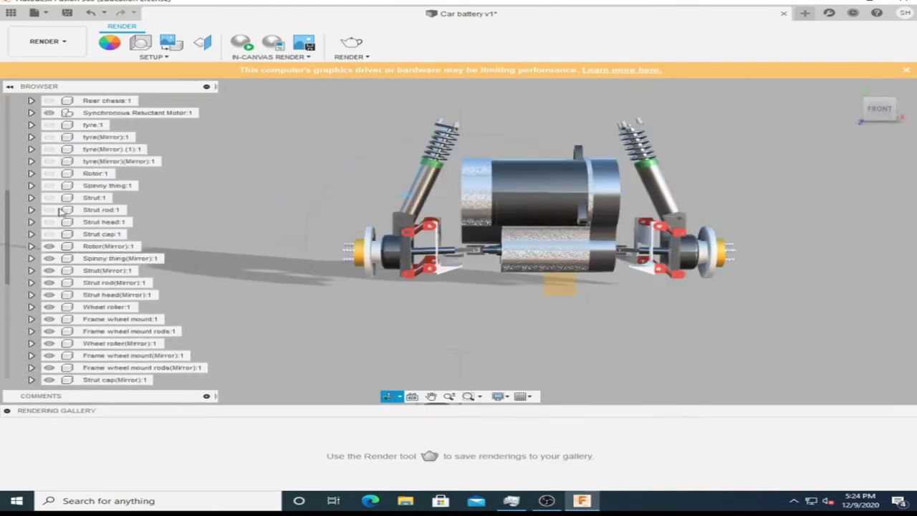
{"action": "left_click", "coordinate": [48, 222]}
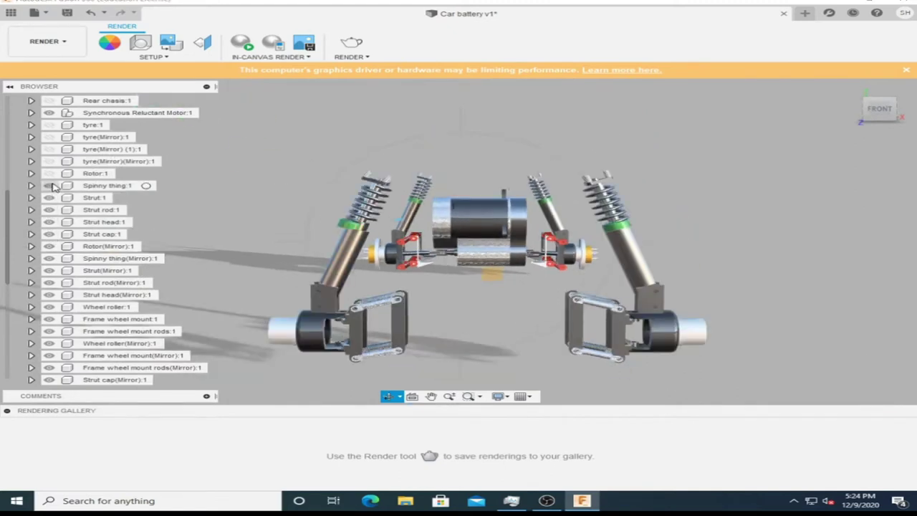
{"action": "left_click", "coordinate": [48, 161]}
{"action": "left_click", "coordinate": [48, 149]}
{"action": "left_click", "coordinate": [48, 161]}
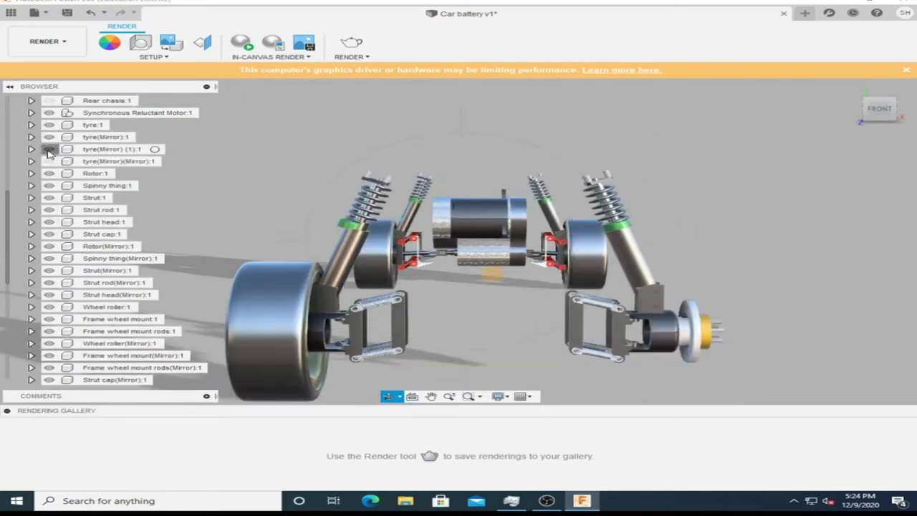
{"action": "left_click", "coordinate": [49, 149]}
{"action": "left_click", "coordinate": [48, 197]}
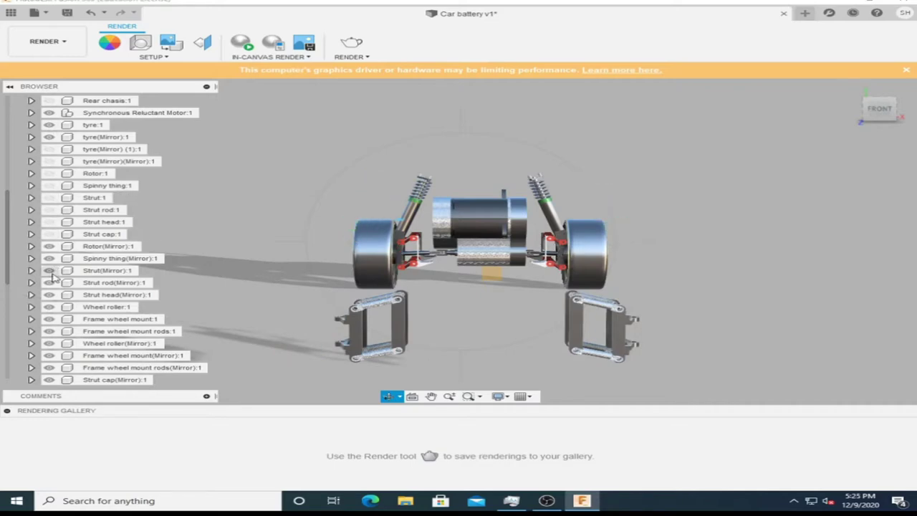
- Show the two front wheels and turn on free orbit to view the whole car
{"action": "middle_click_drag", "start_coordinate": [458, 236], "coordinate": [545, 236], "text": "shift"}
{"action": "scroll", "coordinate": [459, 237], "scroll_direction": "up", "scroll_amount": 5}
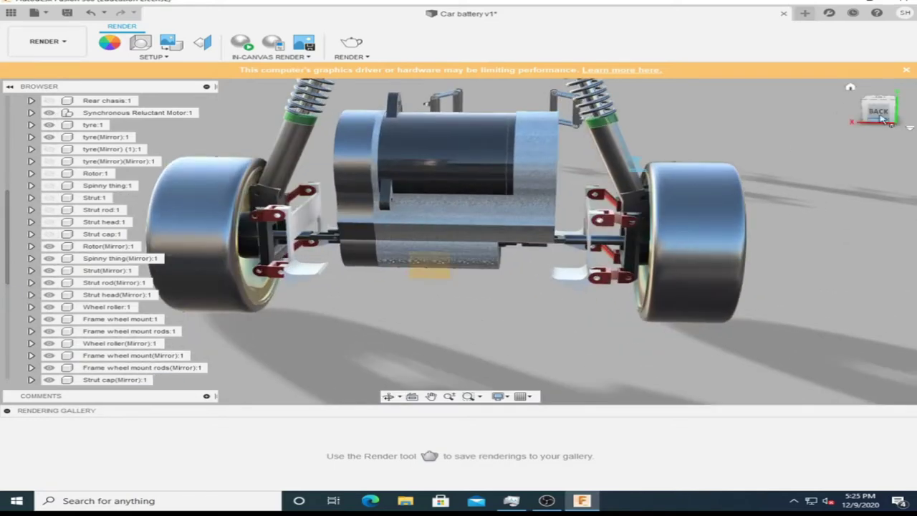
{"action": "scroll", "coordinate": [461, 241], "scroll_direction": "down", "scroll_amount": 5}
{"action": "middle_click_drag", "start_coordinate": [461, 240], "coordinate": [612, 285], "text": "shift"}
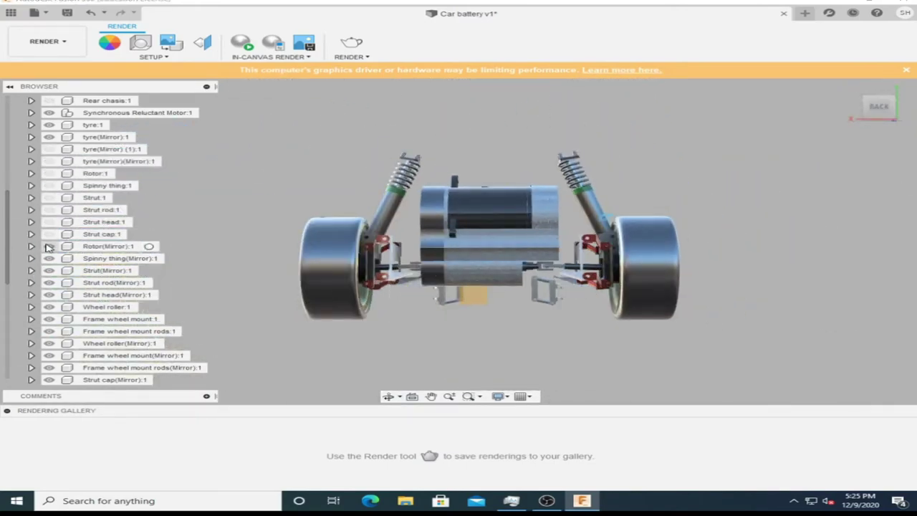
{"action": "middle_click_drag", "start_coordinate": [460, 240], "coordinate": [518, 266], "text": "shift"}
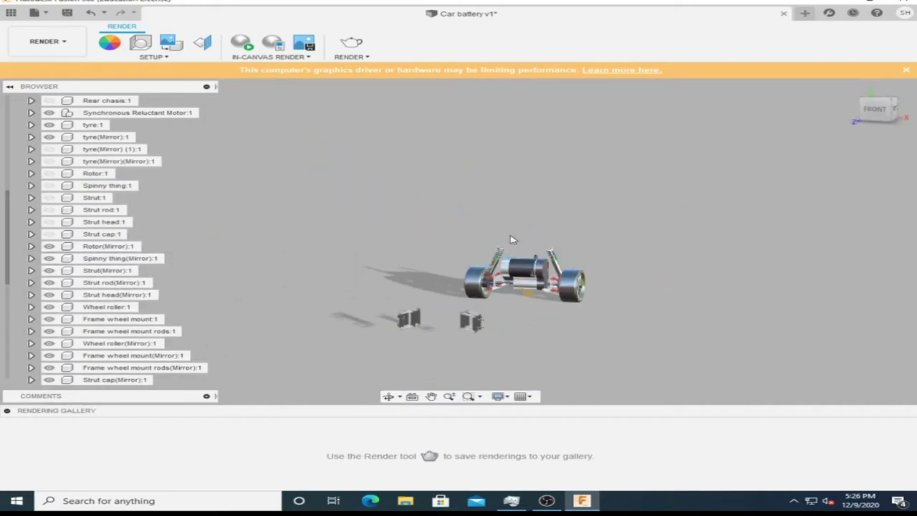
{"action": "scroll", "coordinate": [517, 266], "scroll_direction": "up", "scroll_amount": 3}
{"action": "scroll", "coordinate": [517, 265], "scroll_direction": "down", "scroll_amount": 2}
{"action": "left_click", "coordinate": [49, 185]}
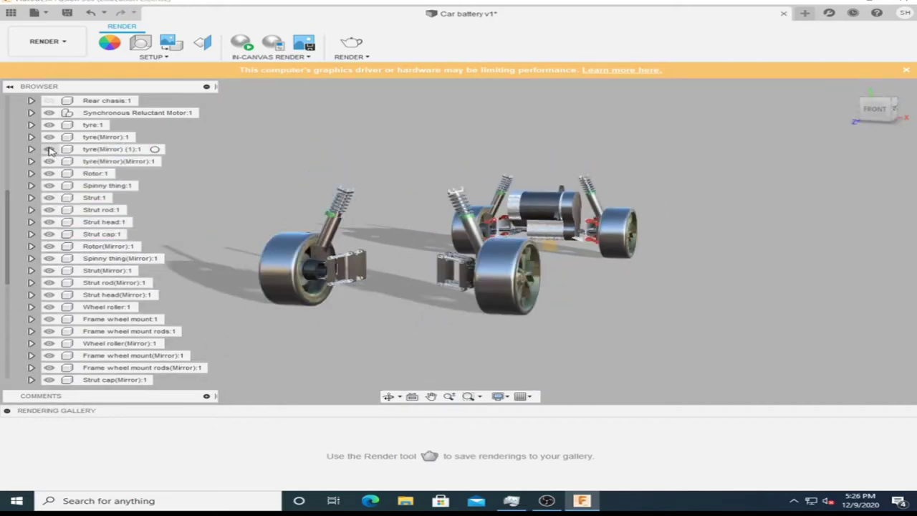
{"action": "scroll", "coordinate": [51, 172], "scroll_direction": "up", "scroll_amount": 2}
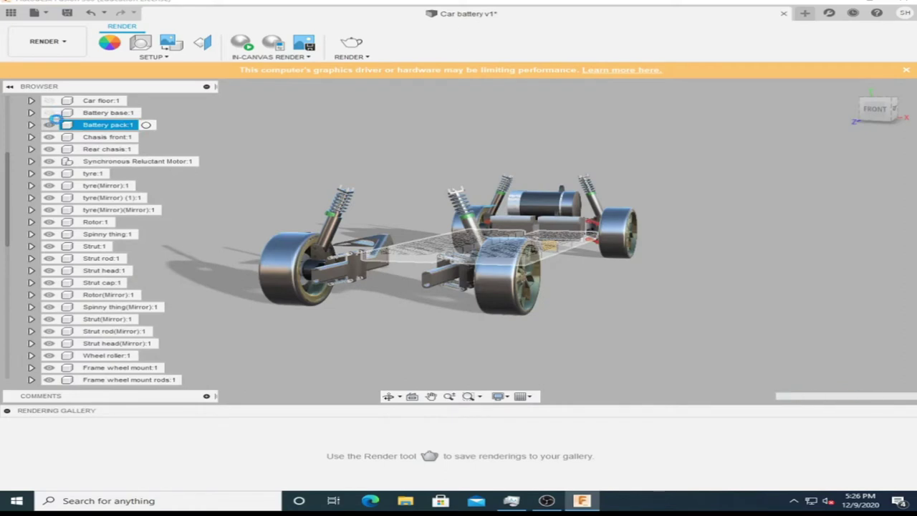
{"action": "scroll", "coordinate": [59, 124], "scroll_direction": "up", "scroll_amount": 3}
{"action": "scroll", "coordinate": [466, 265], "scroll_direction": "down", "scroll_amount": 3}
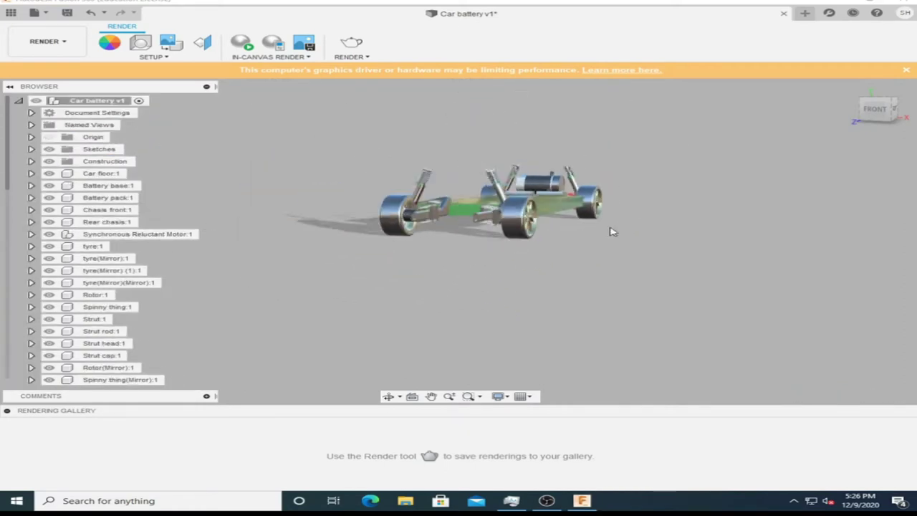
{"action": "left_click", "coordinate": [387, 396]}
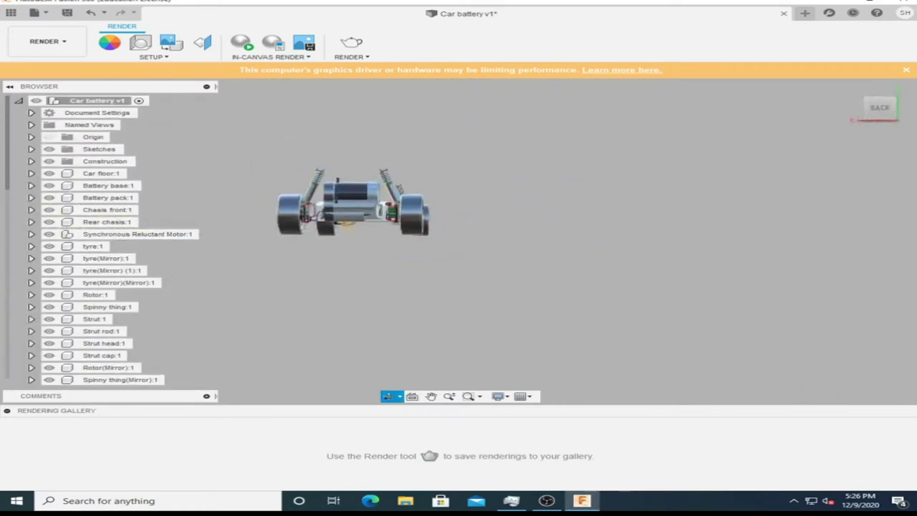
- Look at the car's underside, then collapse the whole component tree in the Browser
{"action": "scroll", "coordinate": [459, 208], "scroll_direction": "up", "scroll_amount": 5}
{"action": "mouse_move", "coordinate": [458, 208]}
{"action": "left_mouse_down"}
{"action": "mouse_move", "coordinate": [501, 237]}
{"action": "mouse_move", "coordinate": [542, 230]}
{"action": "mouse_move", "coordinate": [570, 244]}
{"action": "mouse_move", "coordinate": [524, 246]}
{"action": "mouse_move", "coordinate": [362, 220]}
{"action": "left_mouse_up"}
{"action": "scroll", "coordinate": [542, 230], "scroll_direction": "up", "scroll_amount": 10}
{"action": "scroll", "coordinate": [542, 230], "scroll_direction": "down", "scroll_amount": 5}
{"action": "scroll", "coordinate": [543, 230], "scroll_direction": "down", "scroll_amount": 5}
{"action": "scroll", "coordinate": [571, 244], "scroll_direction": "up", "scroll_amount": 2}
{"action": "scroll", "coordinate": [524, 246], "scroll_direction": "down", "scroll_amount": 5}
{"action": "left_click", "coordinate": [18, 100]}
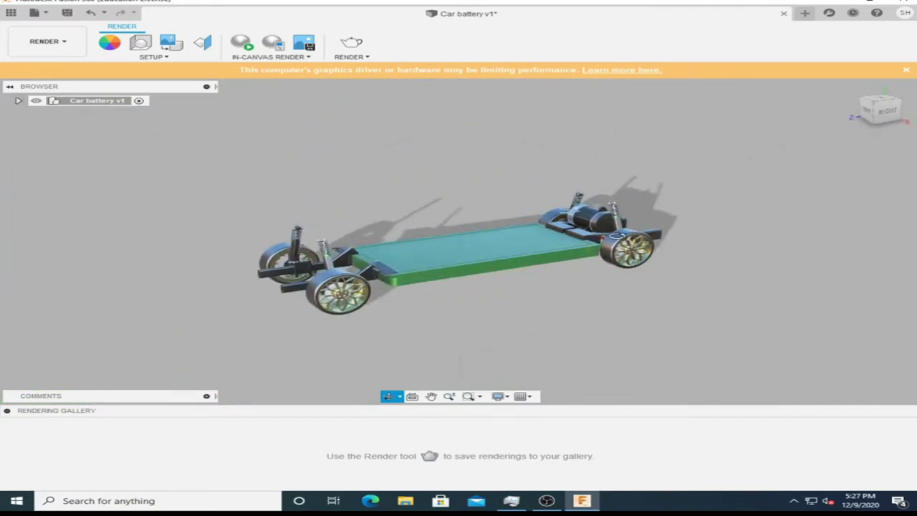
- Save the design as a new file, Car battery v0, with Save As
{"action": "scroll", "coordinate": [399, 204], "scroll_direction": "up", "scroll_amount": 5}
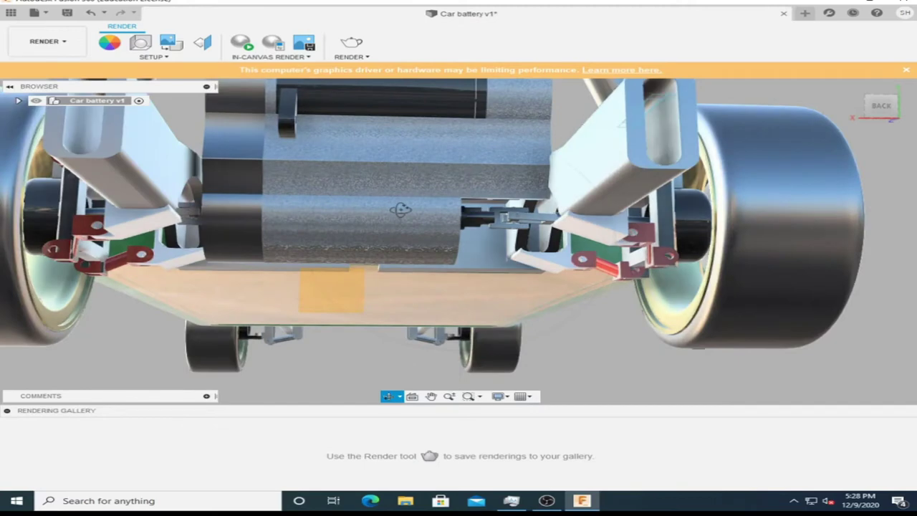
{"action": "scroll", "coordinate": [606, 135], "scroll_direction": "down", "scroll_amount": 3}
{"action": "left_click", "coordinate": [34, 12]}
{"action": "left_click", "coordinate": [55, 128]}
{"action": "left_click", "coordinate": [687, 208]}
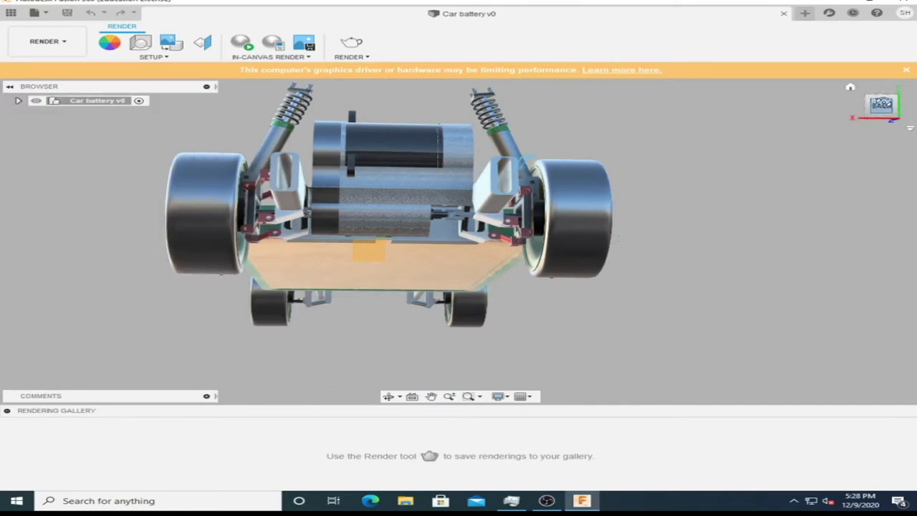
{"action": "middle_click_drag", "start_coordinate": [617, 238], "coordinate": [614, 135], "text": "shift"}
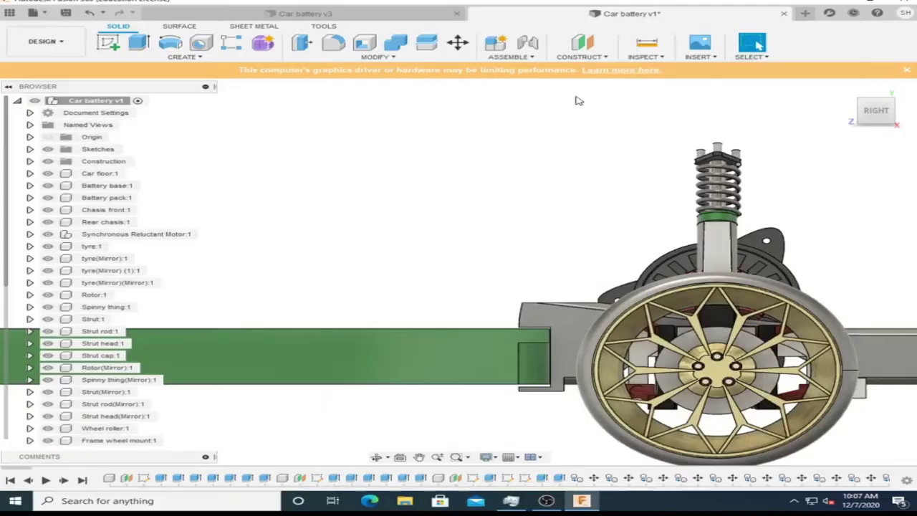
{"action": "left_click", "coordinate": [48, 258]}
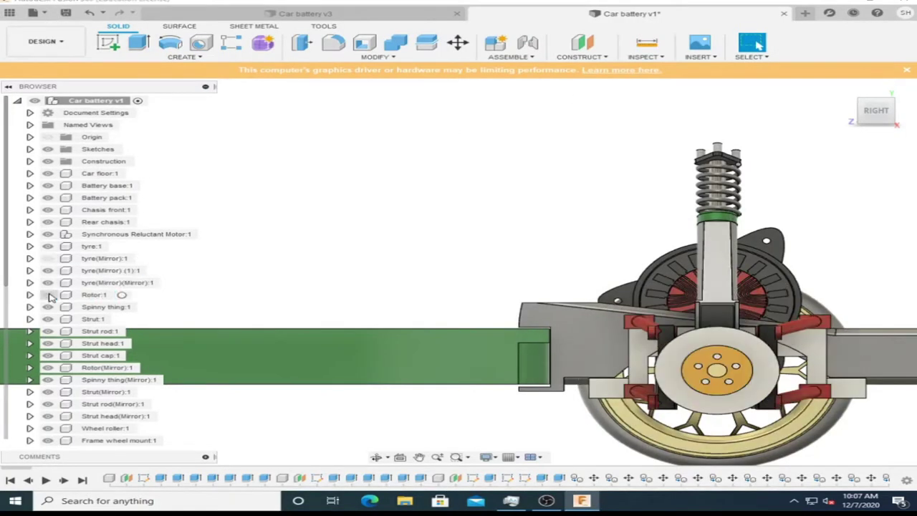
{"action": "scroll", "coordinate": [94, 343], "scroll_direction": "down", "scroll_amount": 5}
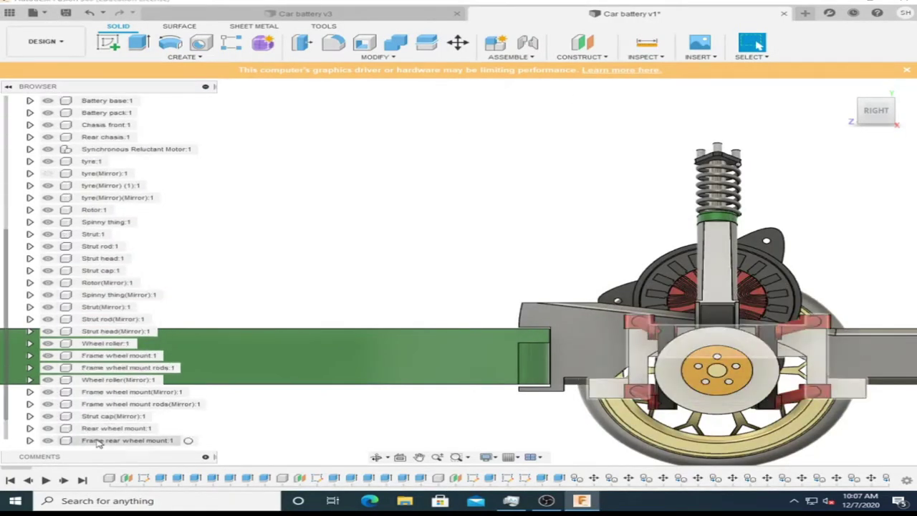
{"action": "scroll", "coordinate": [94, 343], "scroll_direction": "down", "scroll_amount": 1}
{"action": "middle_click_drag", "start_coordinate": [461, 265], "coordinate": [185, 287], "text": "shift"}
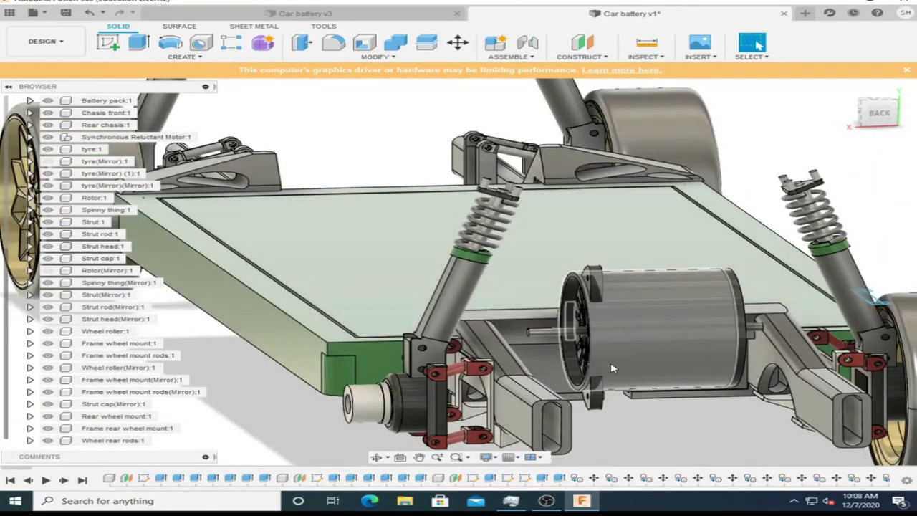
{"action": "left_click", "coordinate": [47, 307]}
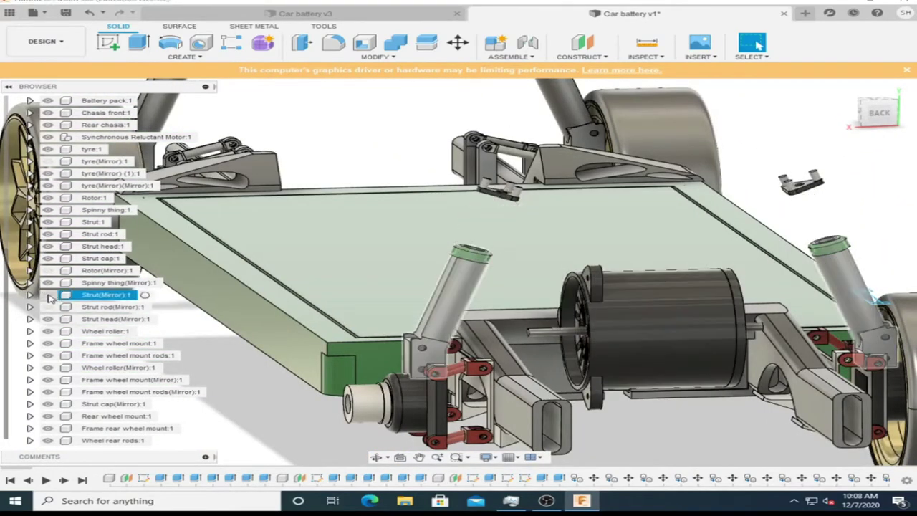
{"action": "left_click", "coordinate": [47, 258]}
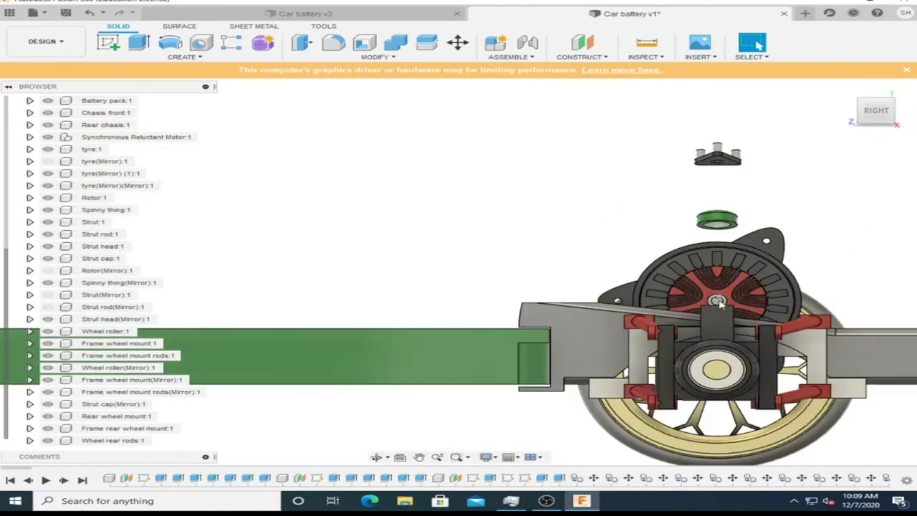
{"action": "scroll", "coordinate": [720, 303], "scroll_direction": "up", "scroll_amount": 2}
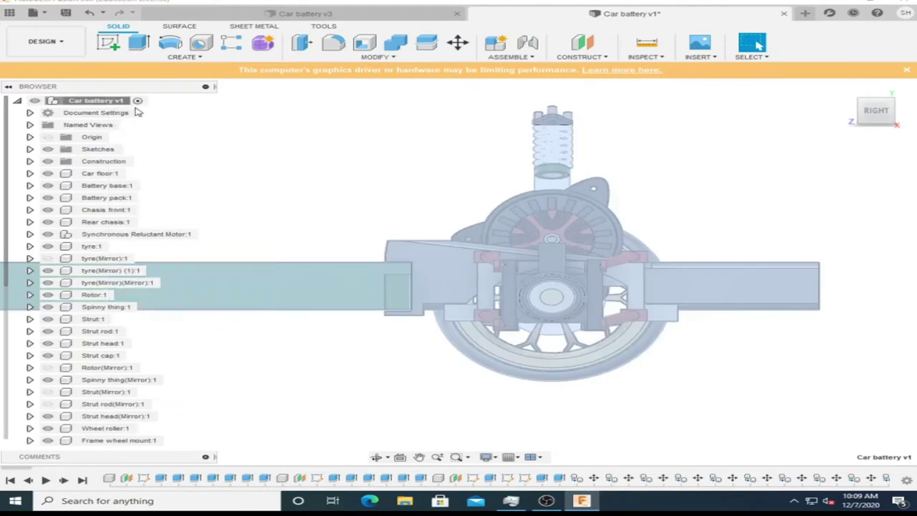
- Create Plane1 by offsetting the YZ plane by 300 mm
{"action": "scroll", "coordinate": [551, 209], "scroll_direction": "up", "scroll_amount": 3}
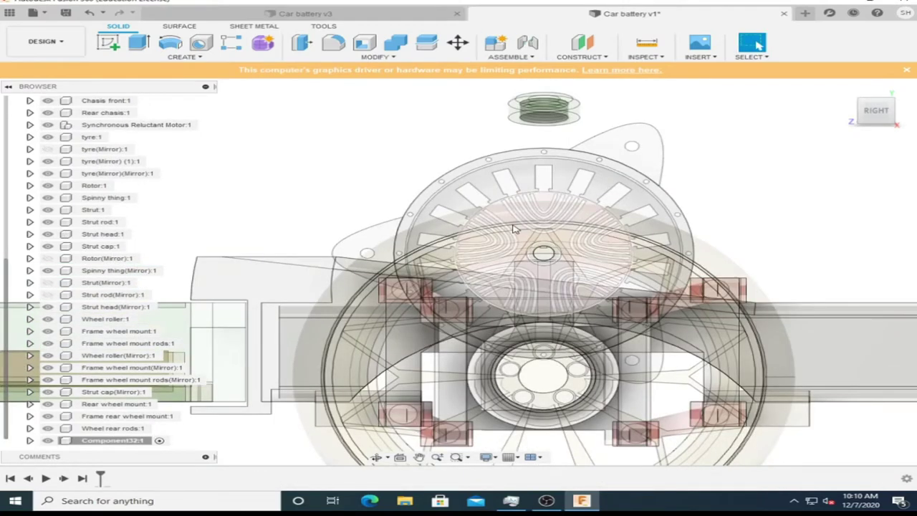
{"action": "left_click", "coordinate": [582, 43]}
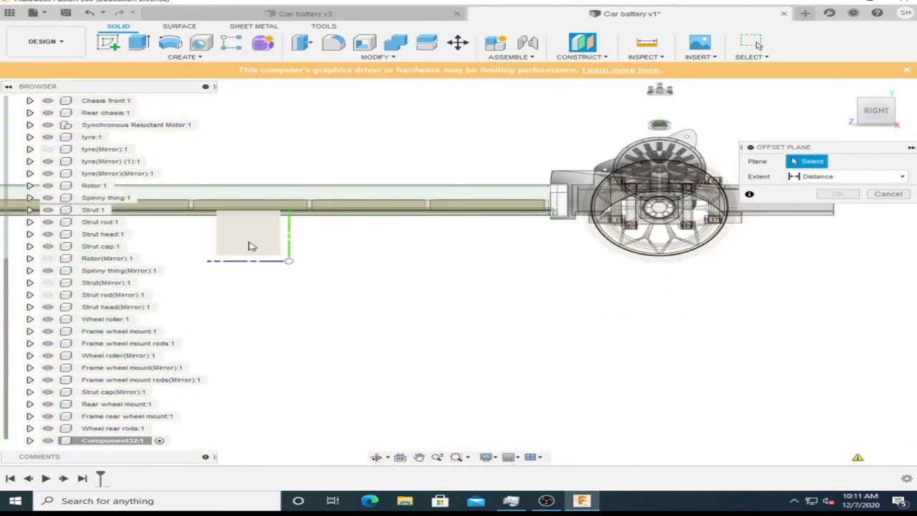
{"action": "left_click", "coordinate": [250, 244]}
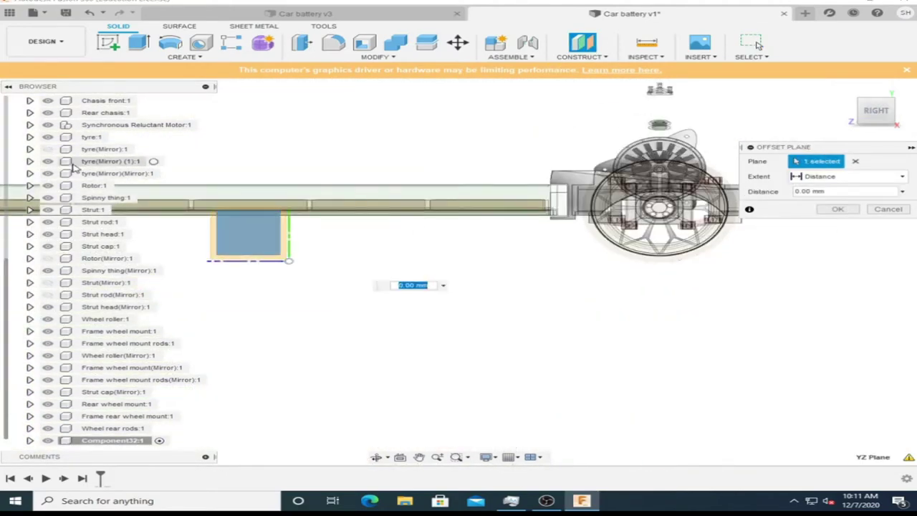
{"action": "left_click", "coordinate": [874, 104]}
{"action": "scroll", "coordinate": [50, 186], "scroll_direction": "up", "scroll_amount": 3}
{"action": "type", "text": "300"}
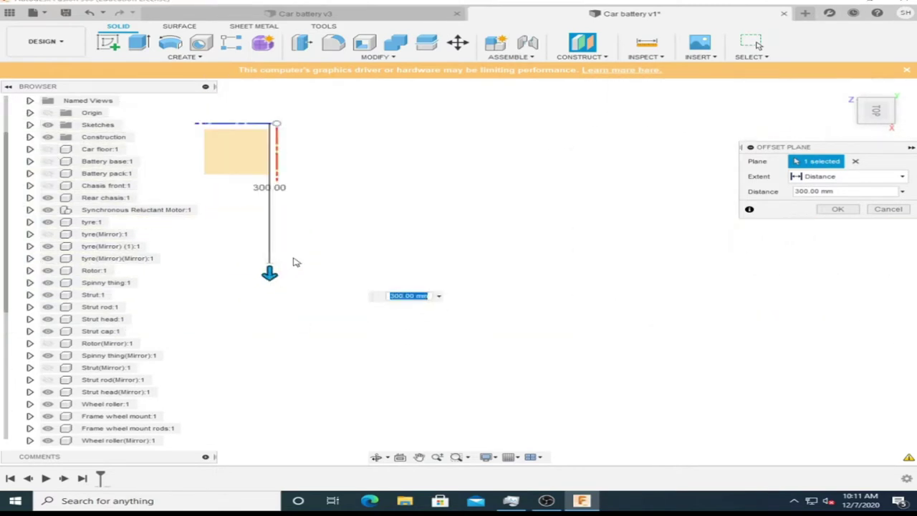
{"action": "key", "text": "Return"}
- Start a sketch on the offset plane with a circle on the motor axis and a keyway rectangle
{"action": "right_click", "coordinate": [290, 245]}
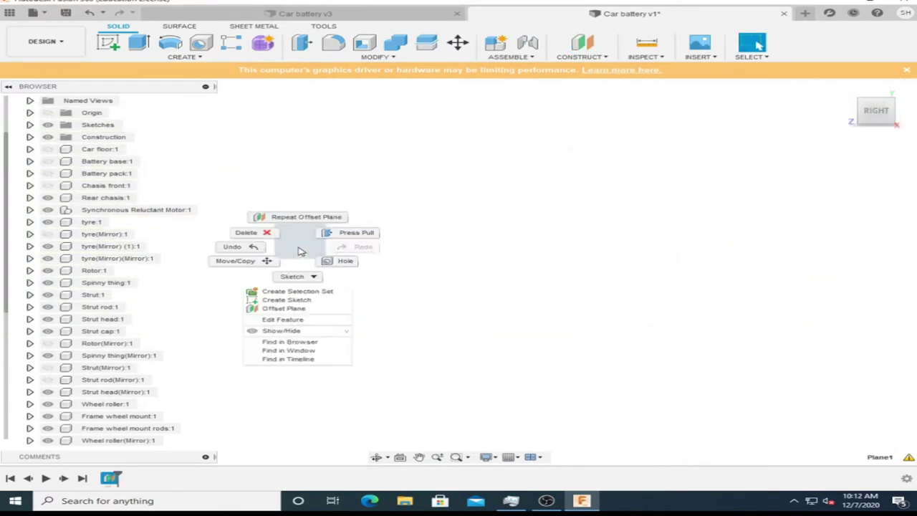
{"action": "left_click", "coordinate": [301, 300]}
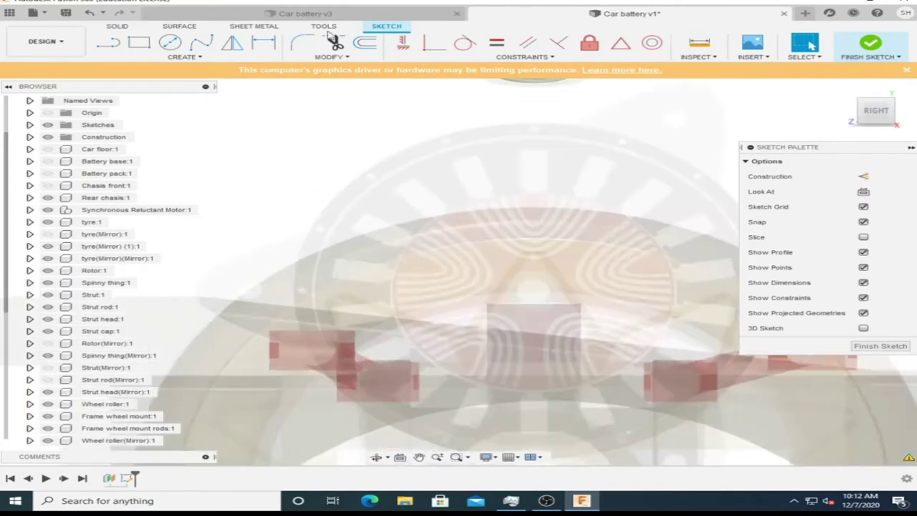
{"action": "key", "text": "c"}
{"action": "left_click", "coordinate": [534, 290]}
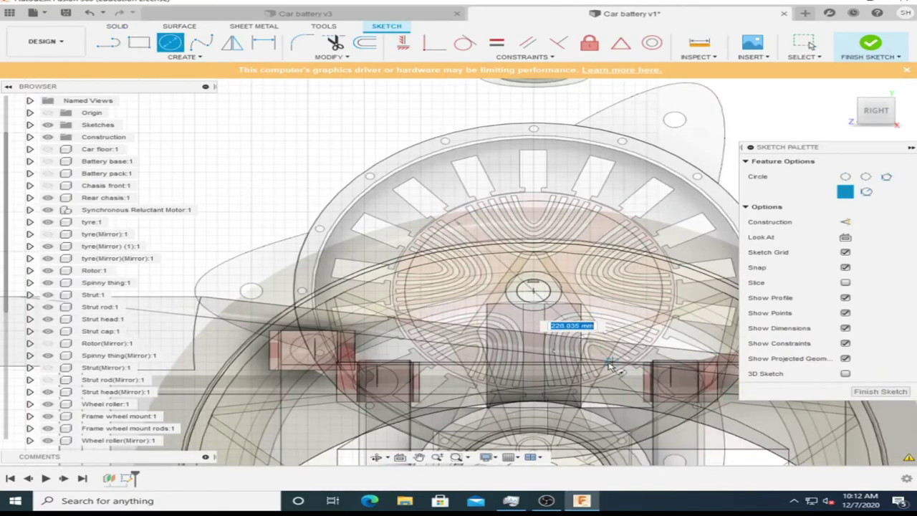
{"action": "scroll", "coordinate": [534, 293], "scroll_direction": "up", "scroll_amount": 5}
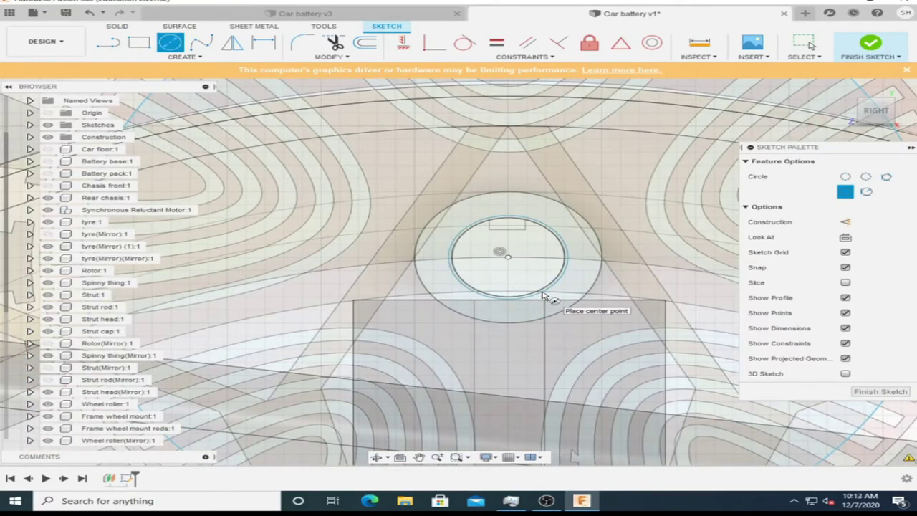
{"action": "left_click", "coordinate": [139, 43]}
{"action": "scroll", "coordinate": [485, 229], "scroll_direction": "up", "scroll_amount": 4}
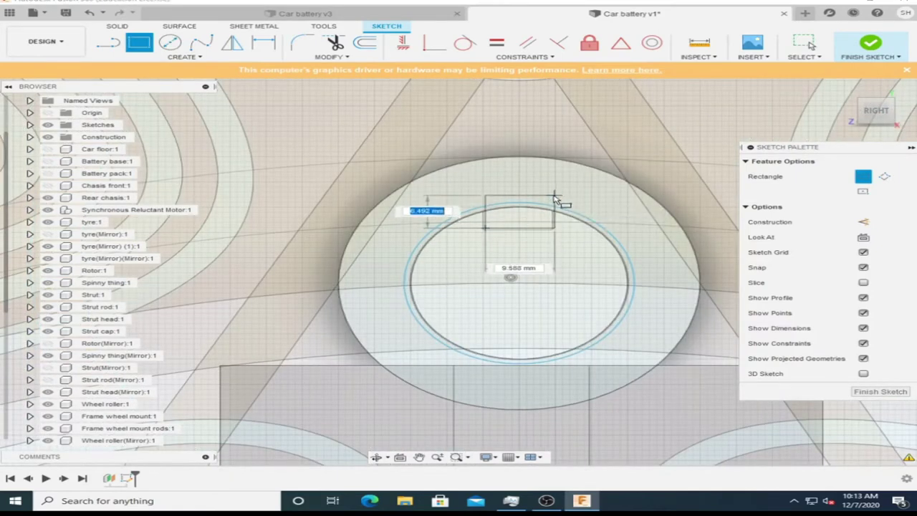
- Trim the arc inside the keyway rectangle and select both profiles for an extrude
{"action": "left_click", "coordinate": [333, 43]}
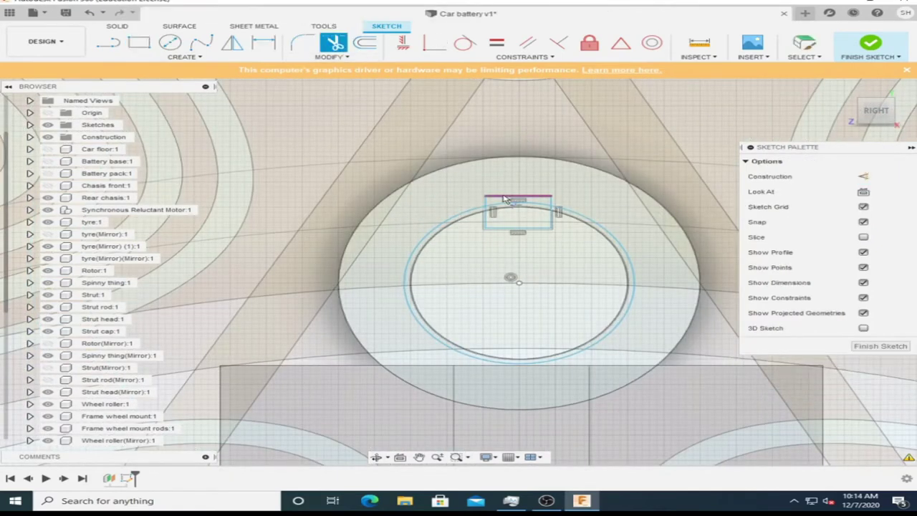
{"action": "left_click", "coordinate": [530, 209]}
{"action": "scroll", "coordinate": [501, 208], "scroll_direction": "down", "scroll_amount": 3}
{"action": "scroll", "coordinate": [480, 205], "scroll_direction": "down", "scroll_amount": 3}
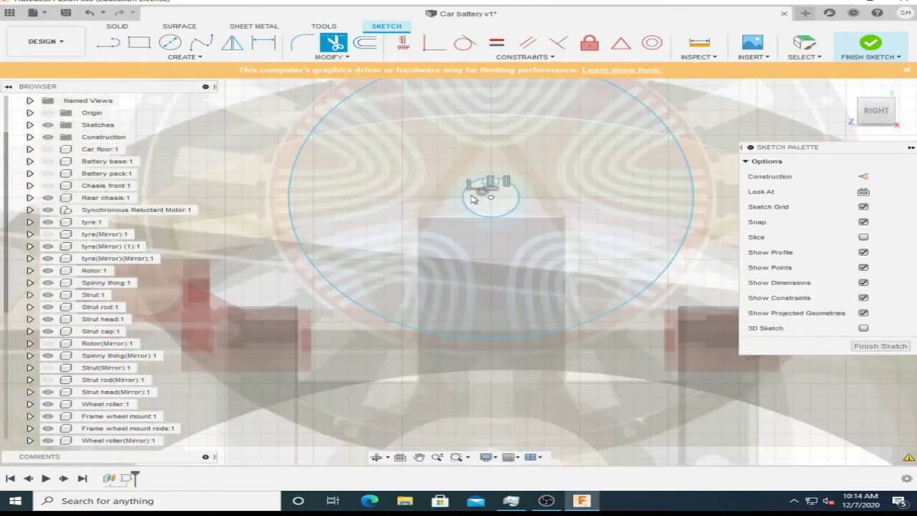
{"action": "key", "text": "Escape"}
{"action": "scroll", "coordinate": [476, 198], "scroll_direction": "down", "scroll_amount": 3}
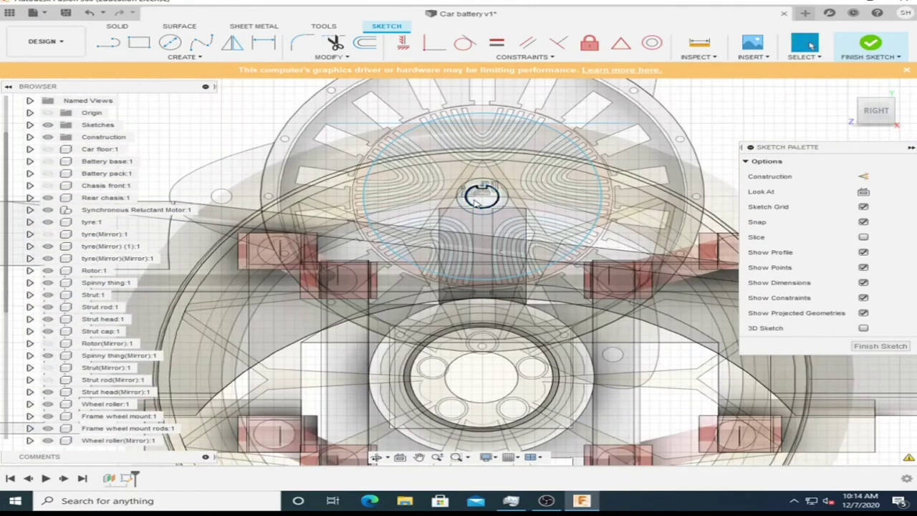
{"action": "left_click", "coordinate": [476, 201]}
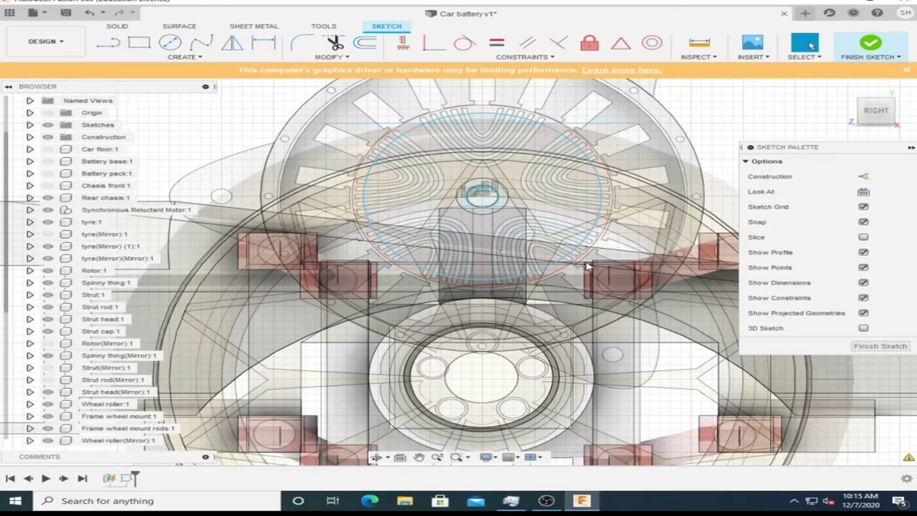
{"action": "left_click", "coordinate": [185, 57]}
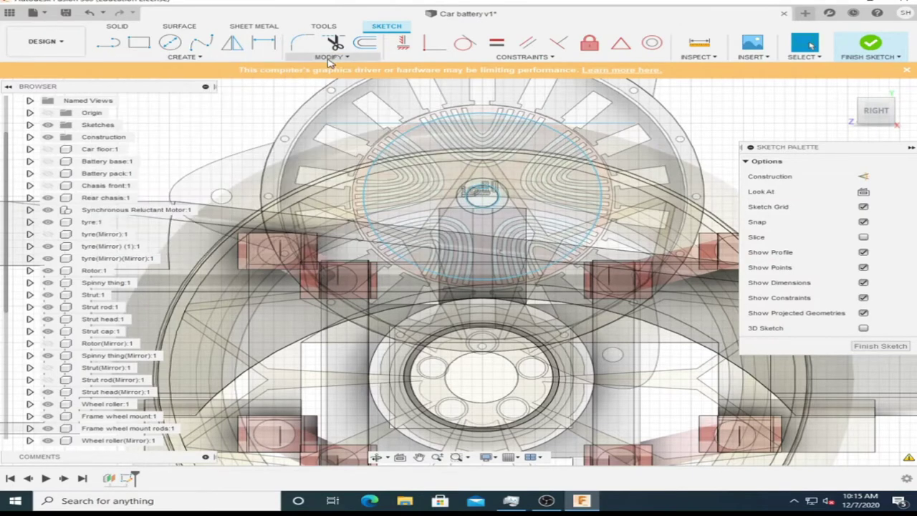
{"action": "left_click", "coordinate": [485, 197]}
{"action": "right_click", "coordinate": [485, 197]}
{"action": "left_click", "coordinate": [461, 235]}
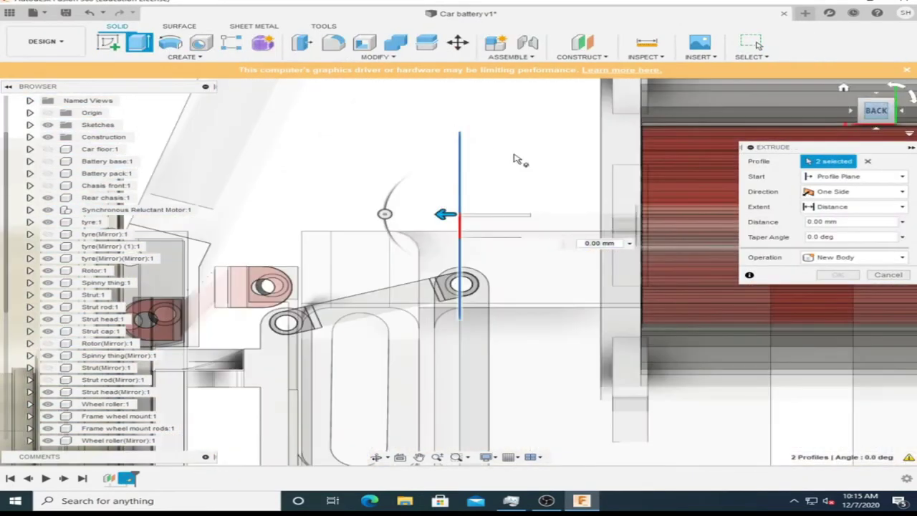
- Extrude the two keyed profiles 40 mm into a new disc body and view it from the right
{"action": "left_click_drag", "start_coordinate": [444, 213], "coordinate": [534, 212]}
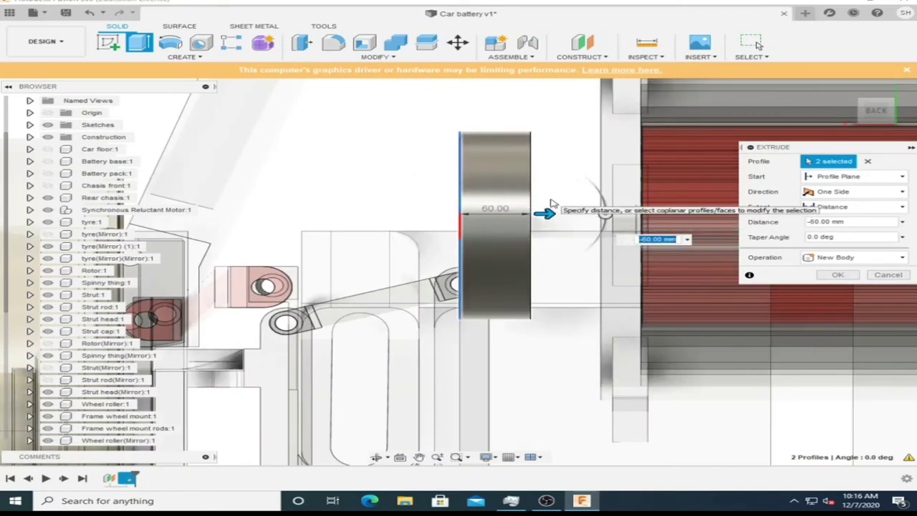
{"action": "left_click_drag", "start_coordinate": [582, 218], "coordinate": [518, 249]}
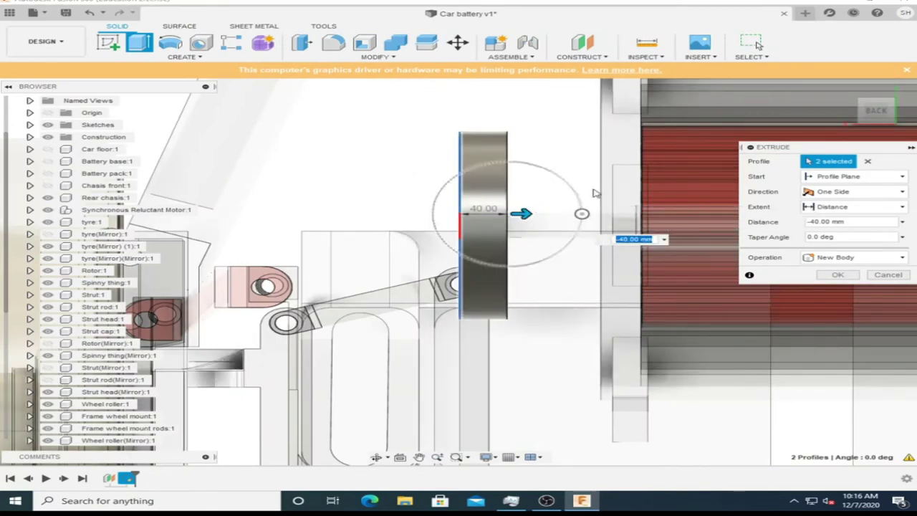
{"action": "left_click", "coordinate": [875, 110]}
{"action": "left_click", "coordinate": [837, 275]}
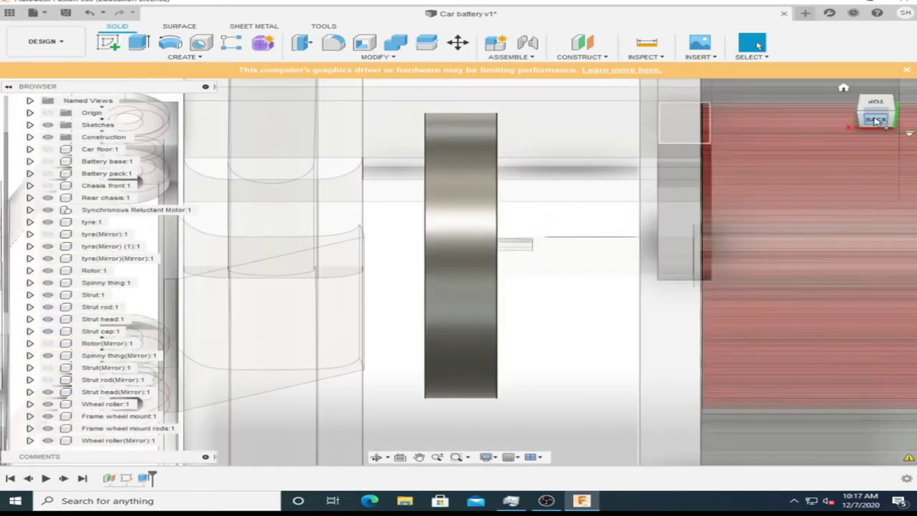
{"action": "left_click", "coordinate": [875, 121]}
- Reopen Sketch1 and draw a smaller hub circle on the disc
{"action": "scroll", "coordinate": [108, 287], "scroll_direction": "down", "scroll_amount": 3}
{"action": "scroll", "coordinate": [108, 323], "scroll_direction": "down", "scroll_amount": 2}
{"action": "right_click", "coordinate": [121, 440]}
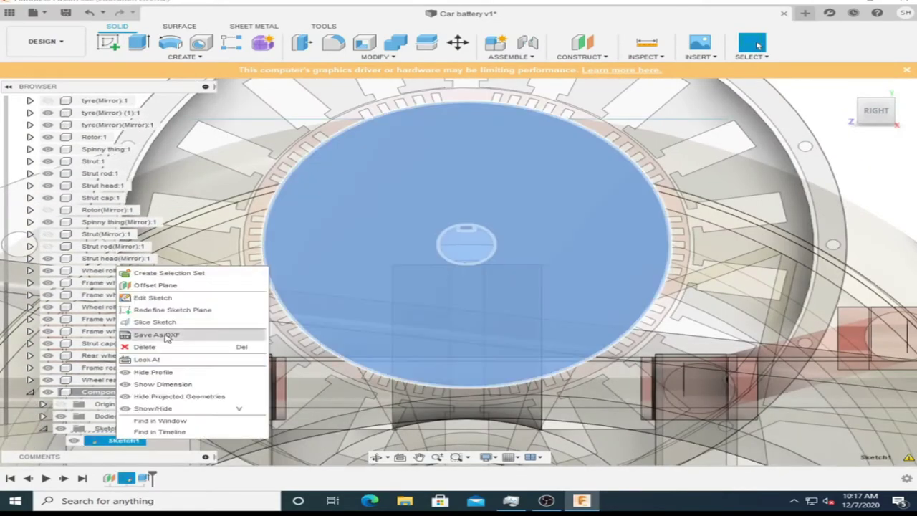
{"action": "left_click", "coordinate": [152, 298]}
{"action": "key", "text": "c"}
{"action": "left_click", "coordinate": [466, 265]}
{"action": "scroll", "coordinate": [493, 322], "scroll_direction": "down", "scroll_amount": 2}
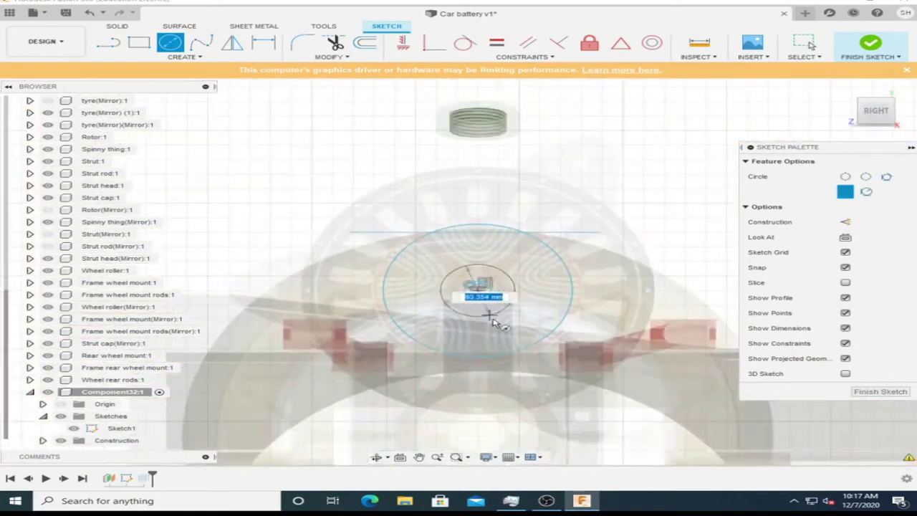
{"action": "left_click", "coordinate": [505, 328]}
{"action": "right_click", "coordinate": [516, 309]}
{"action": "left_click", "coordinate": [505, 326]}
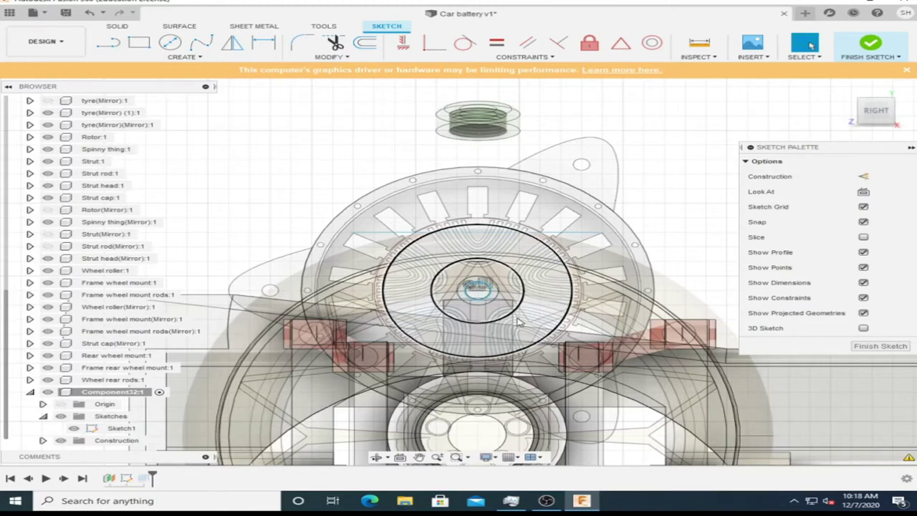
- Extrude the hub circle 60 mm, joined to the disc
{"action": "right_click", "coordinate": [523, 318]}
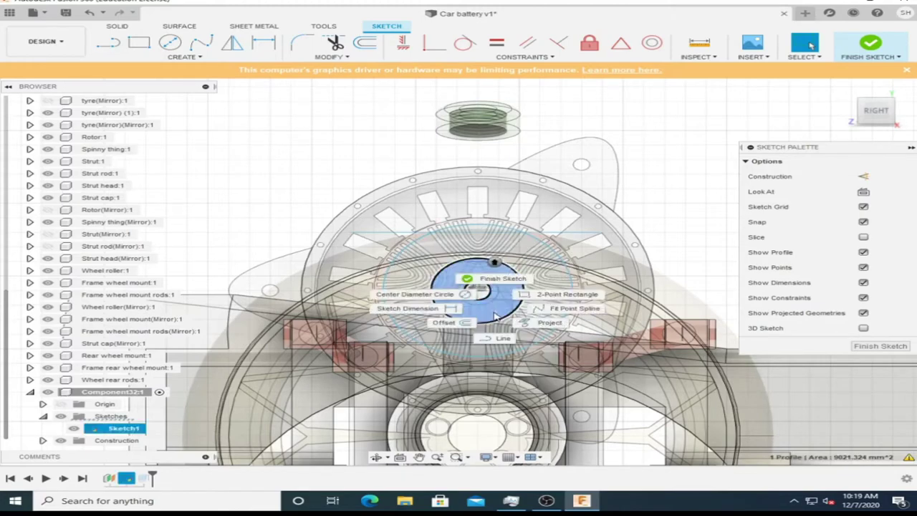
{"action": "key", "text": "e"}
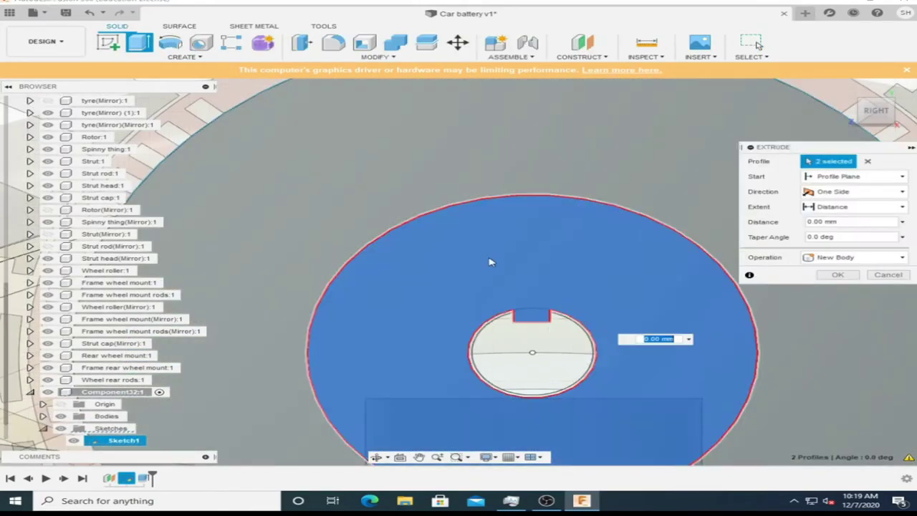
{"action": "middle_click_drag", "start_coordinate": [490, 262], "coordinate": [420, 281], "text": "shift"}
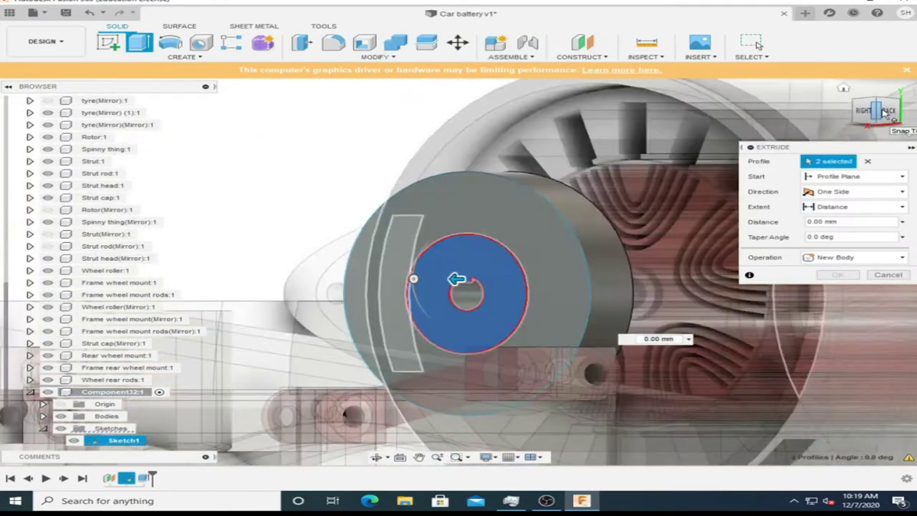
{"action": "left_click_drag", "start_coordinate": [440, 276], "coordinate": [500, 300]}
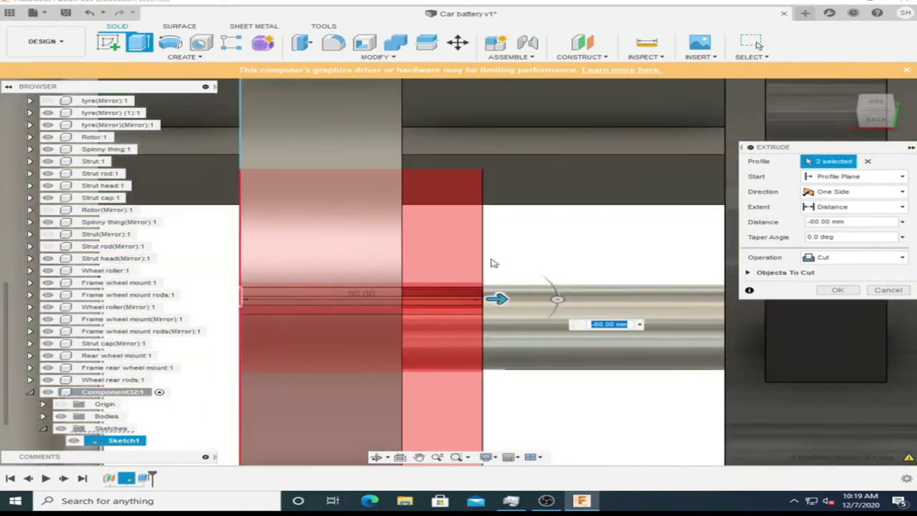
{"action": "left_click", "coordinate": [848, 275]}
{"action": "left_click", "coordinate": [835, 273]}
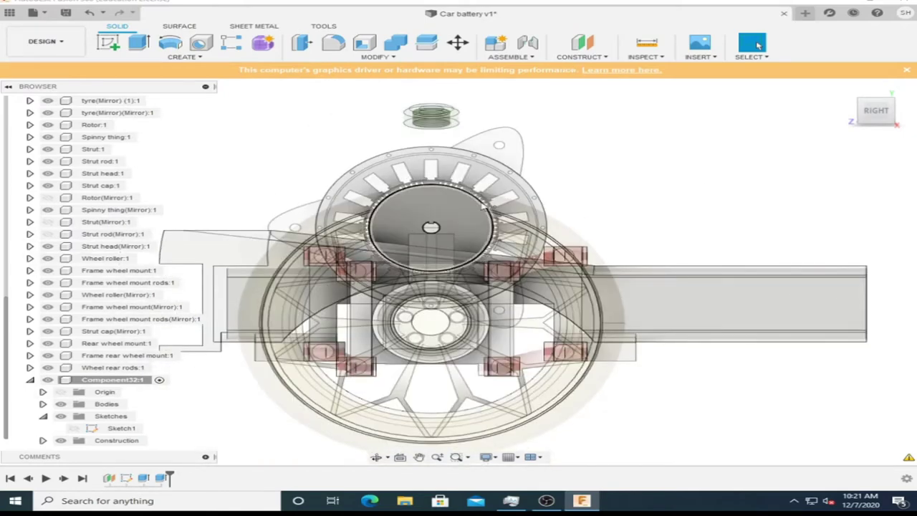
- Show Sketch1 again and start a new sketch on the face below the first gear
{"action": "left_click", "coordinate": [74, 428]}
{"action": "right_click", "coordinate": [565, 244]}
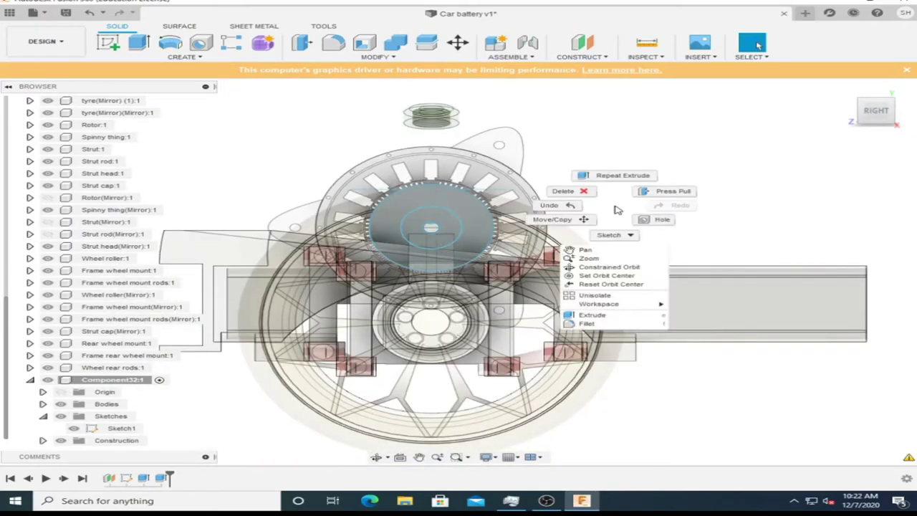
{"action": "left_click", "coordinate": [198, 57]}
{"action": "left_click", "coordinate": [121, 87]}
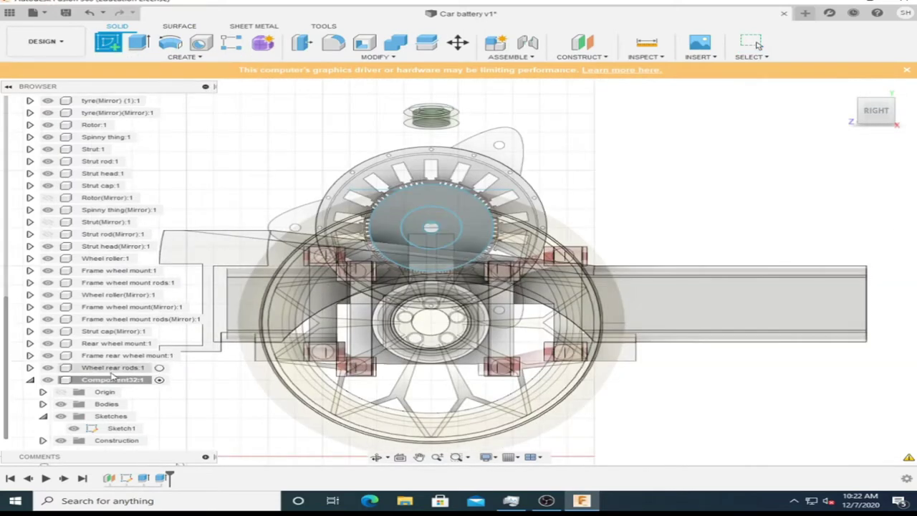
{"action": "right_click", "coordinate": [491, 233]}
{"action": "left_click", "coordinate": [543, 266]}
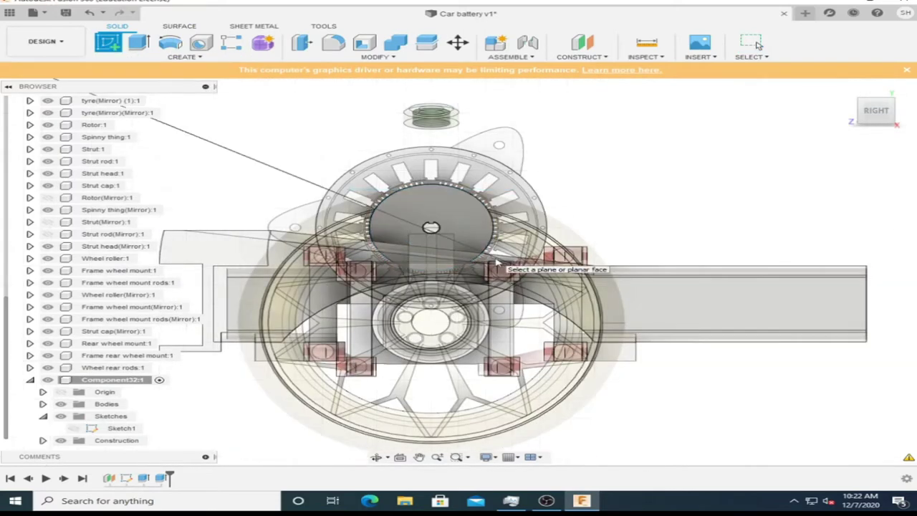
{"action": "right_click", "coordinate": [470, 236]}
{"action": "left_click", "coordinate": [309, 199]}
{"action": "right_click", "coordinate": [459, 215]}
{"action": "left_click", "coordinate": [521, 211]}
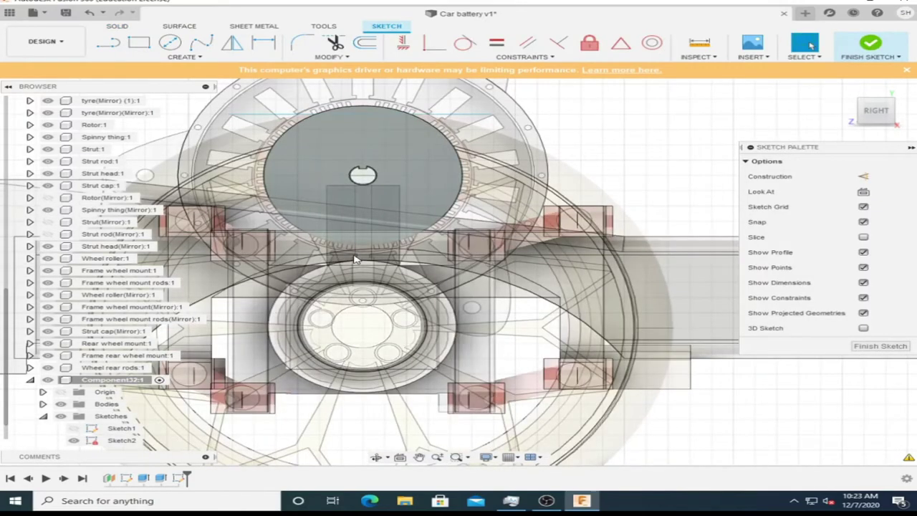
- Draw the small circle below the disc, select it, and view the sketch from the back
{"action": "key", "text": "c"}
{"action": "scroll", "coordinate": [365, 252], "scroll_direction": "up", "scroll_amount": 2}
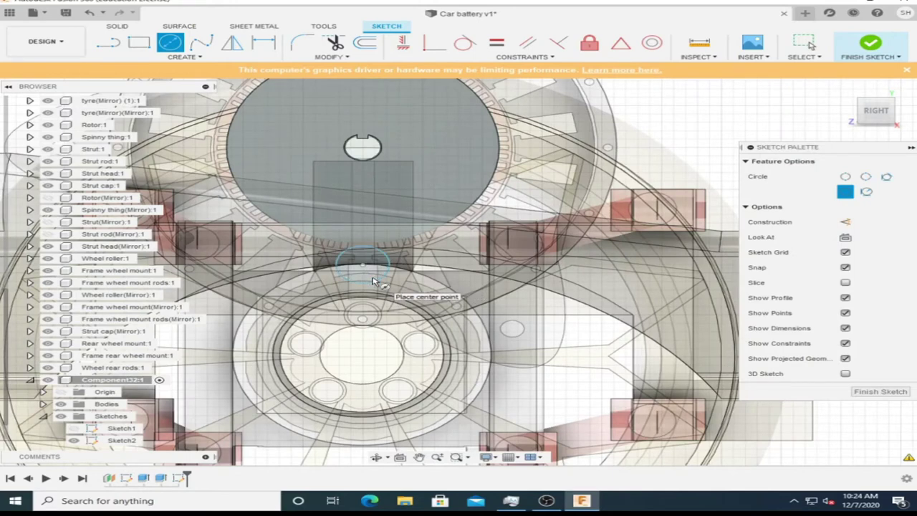
{"action": "left_click", "coordinate": [412, 340]}
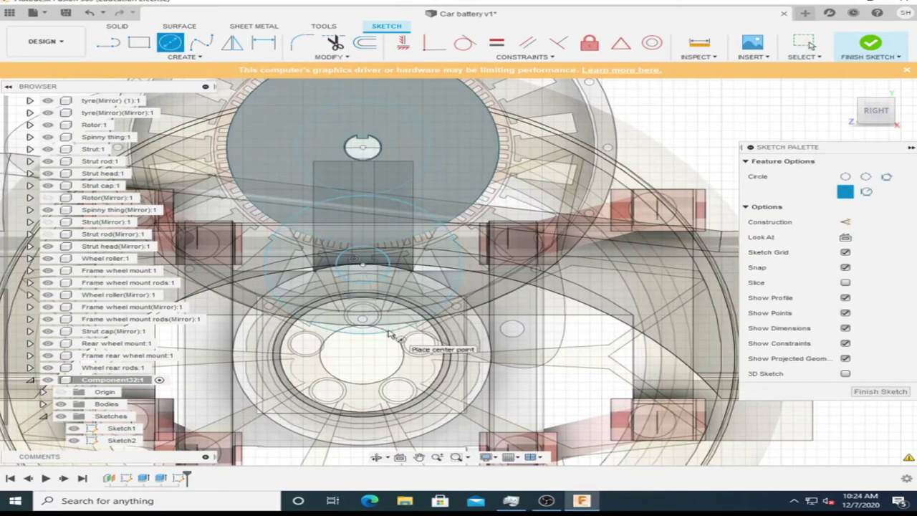
{"action": "key", "text": "Escape"}
{"action": "left_click", "coordinate": [381, 272]}
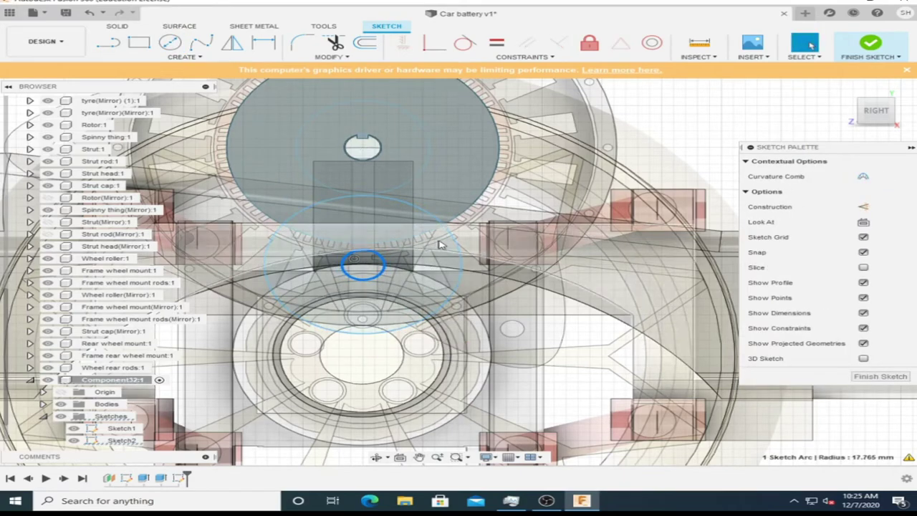
{"action": "left_click", "coordinate": [886, 120]}
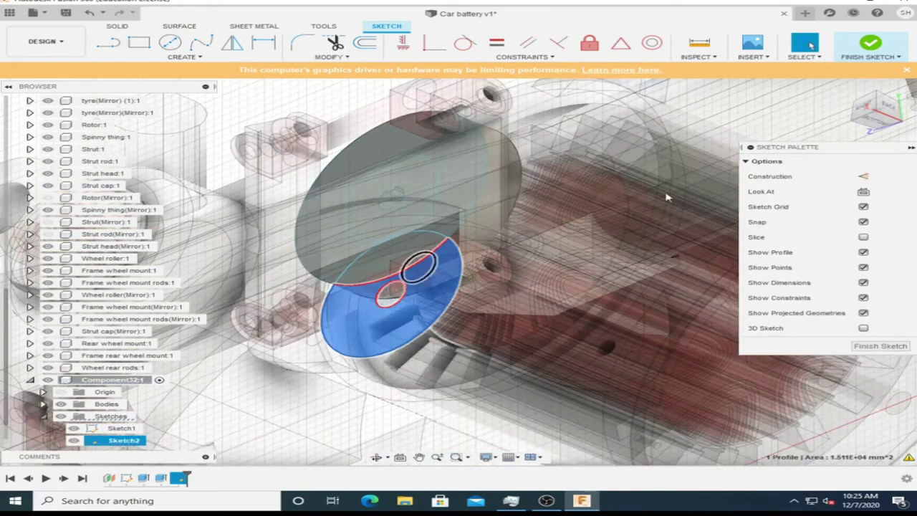
{"action": "mouse_move", "coordinate": [459, 270]}
{"action": "middle_mouse_down", "text": "shift"}
{"action": "mouse_move", "coordinate": [502, 272]}
{"action": "mouse_move", "coordinate": [485, 291]}
{"action": "middle_mouse_up", "text": "shift"}
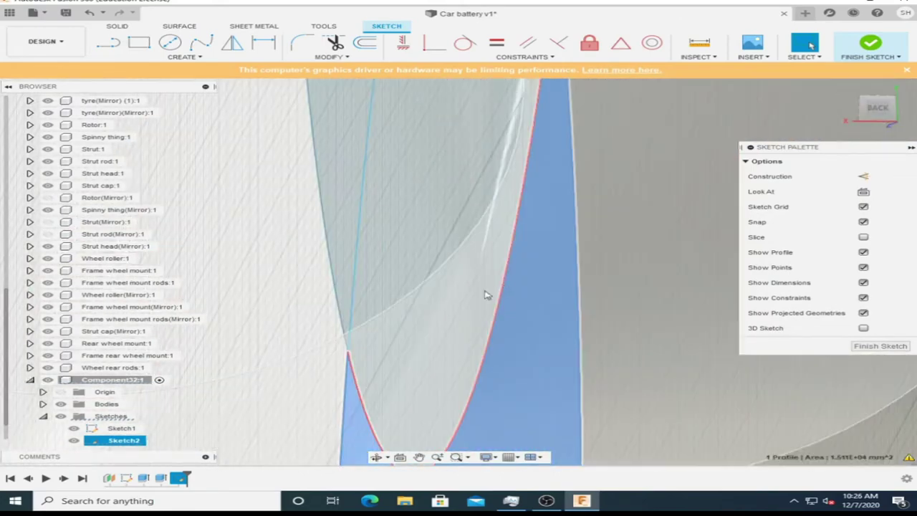
{"action": "left_click", "coordinate": [861, 114]}
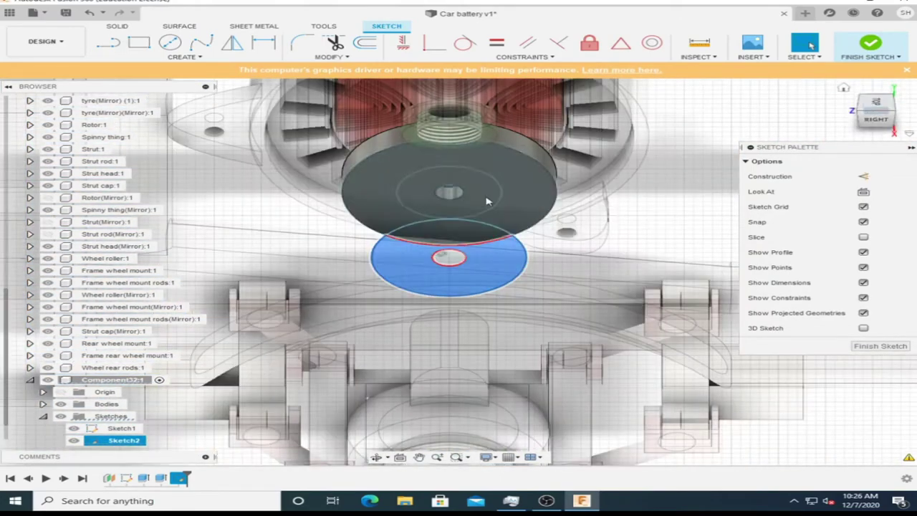
- Extrude the second gear profiles two-sided, -60 mm and 41 mm, as a new body
{"action": "key", "text": "e"}
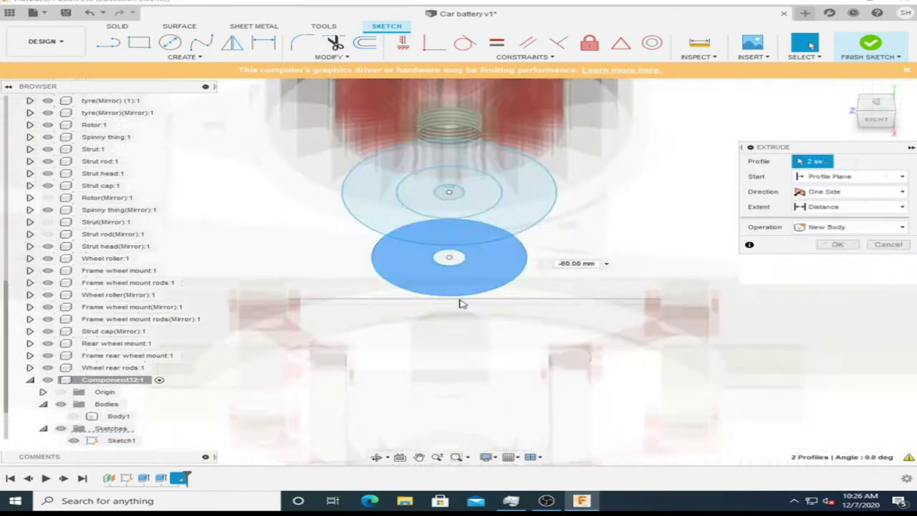
{"action": "left_click", "coordinate": [889, 111]}
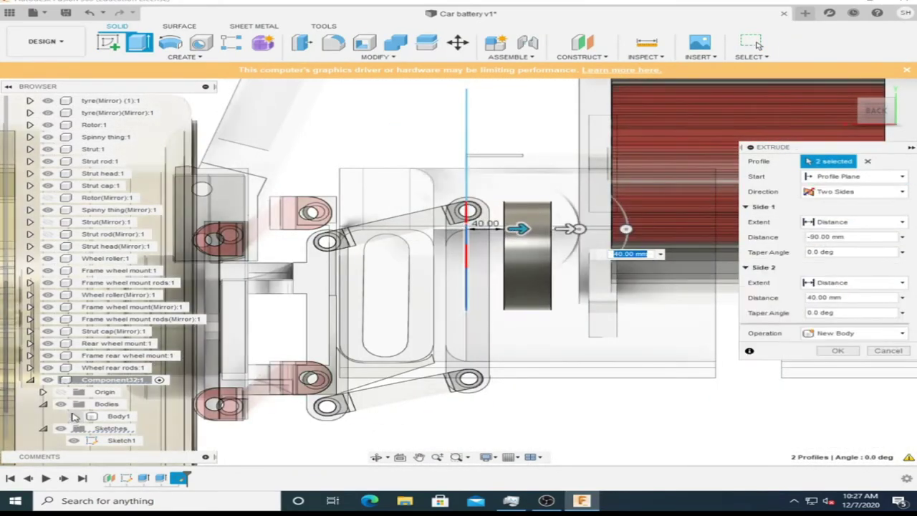
{"action": "scroll", "coordinate": [501, 233], "scroll_direction": "up", "scroll_amount": 3}
{"action": "left_click_drag", "start_coordinate": [501, 233], "coordinate": [473, 241]}
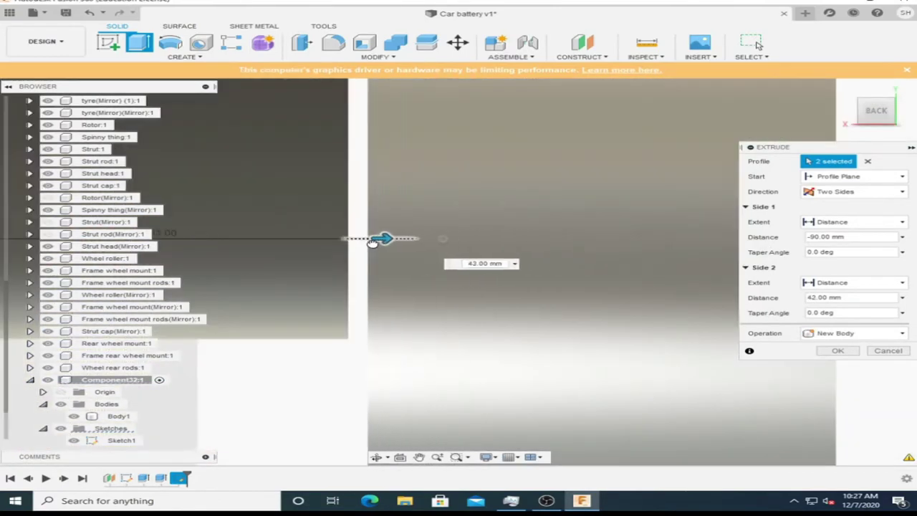
{"action": "scroll", "coordinate": [473, 241], "scroll_direction": "down", "scroll_amount": 2}
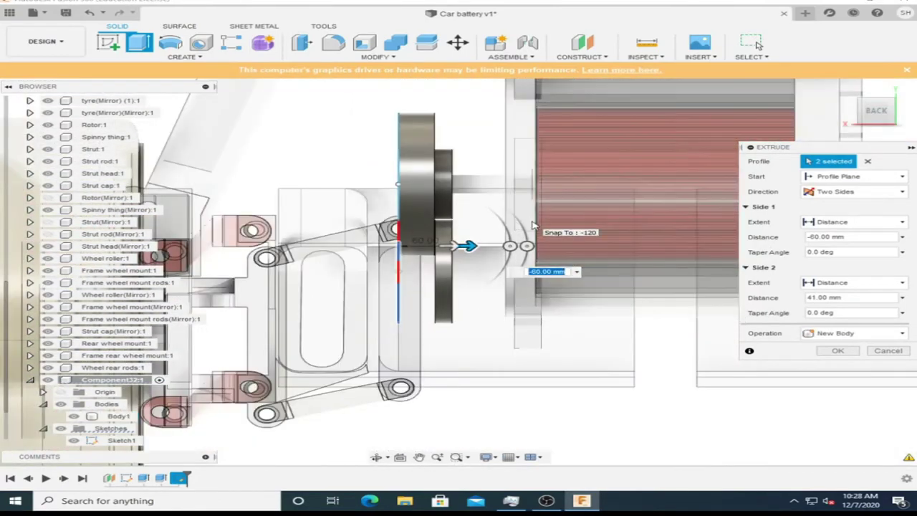
{"action": "left_click", "coordinate": [848, 354]}
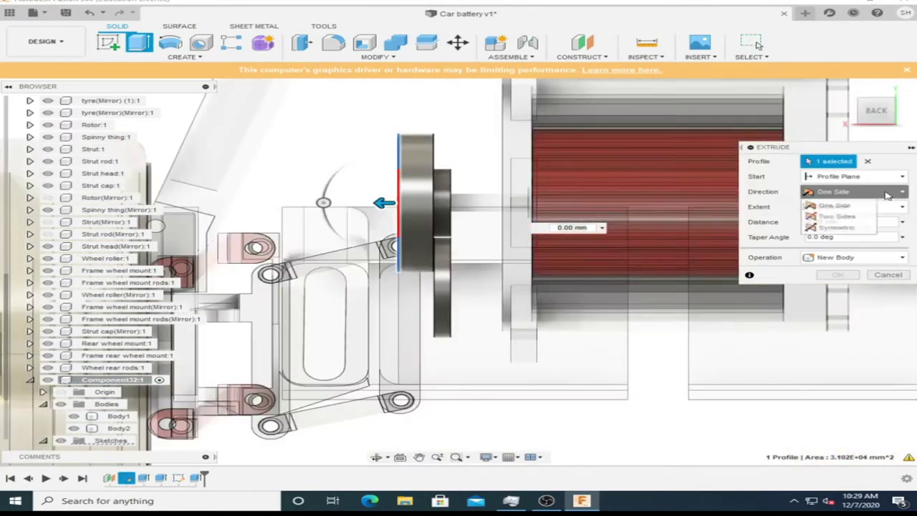
- Cut the gear disc two-sided to a depth of 41 mm
{"action": "left_click", "coordinate": [835, 216]}
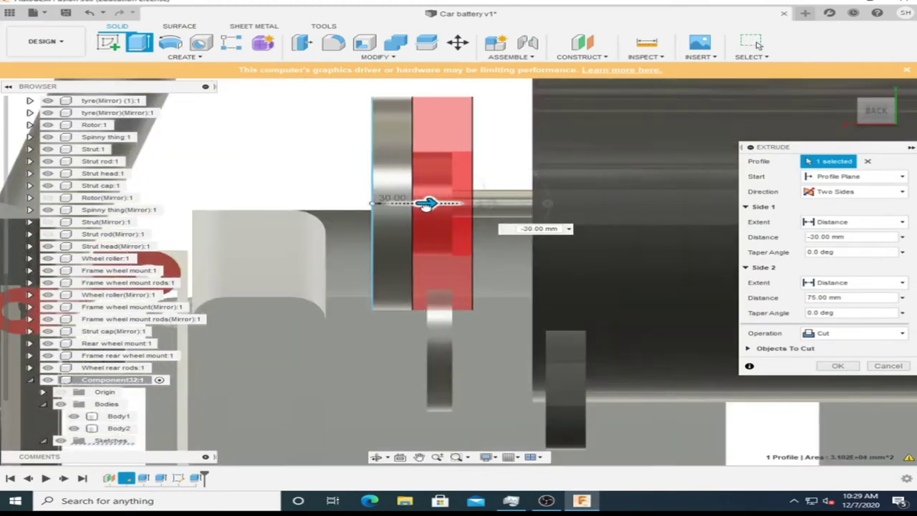
{"action": "key", "text": "Return"}
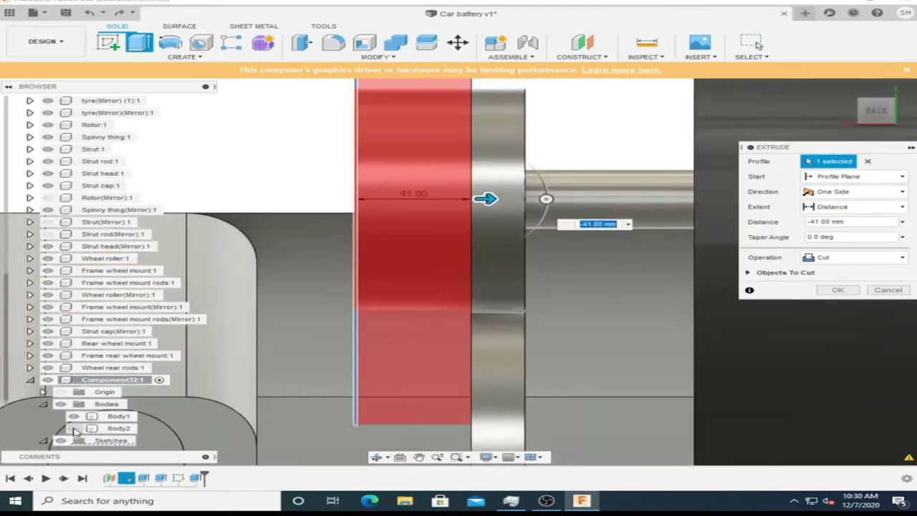
{"action": "left_click_drag", "start_coordinate": [405, 206], "coordinate": [363, 211]}
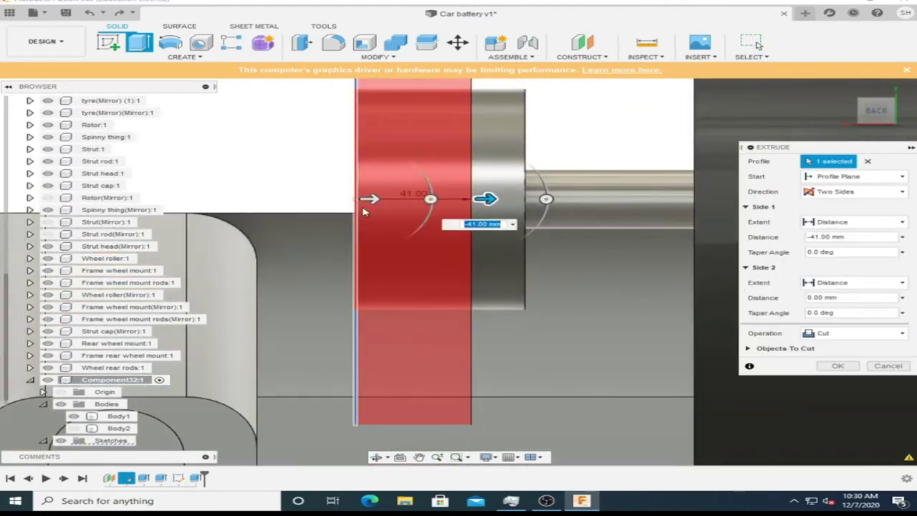
{"action": "left_click", "coordinate": [837, 365]}
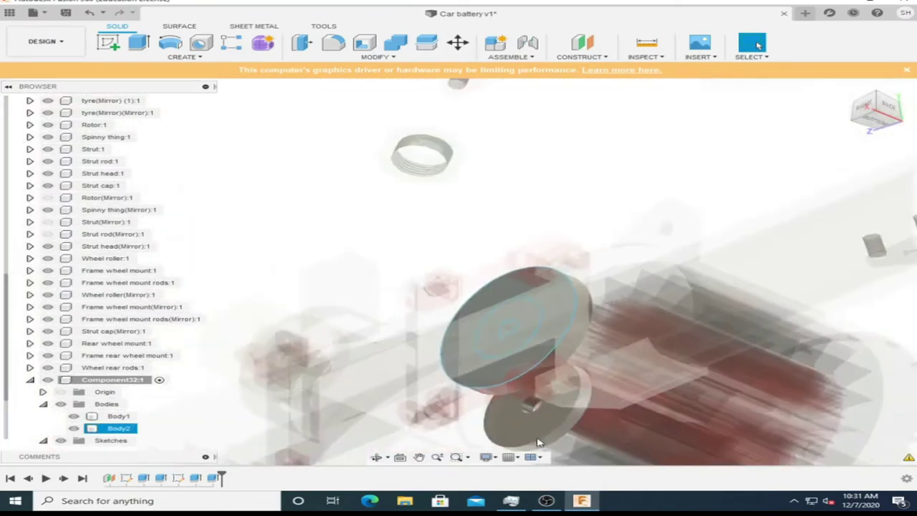
- Extrude the second gear's face 10 mm, then check it from the right and back
{"action": "right_click", "coordinate": [422, 247]}
{"action": "left_click", "coordinate": [454, 261]}
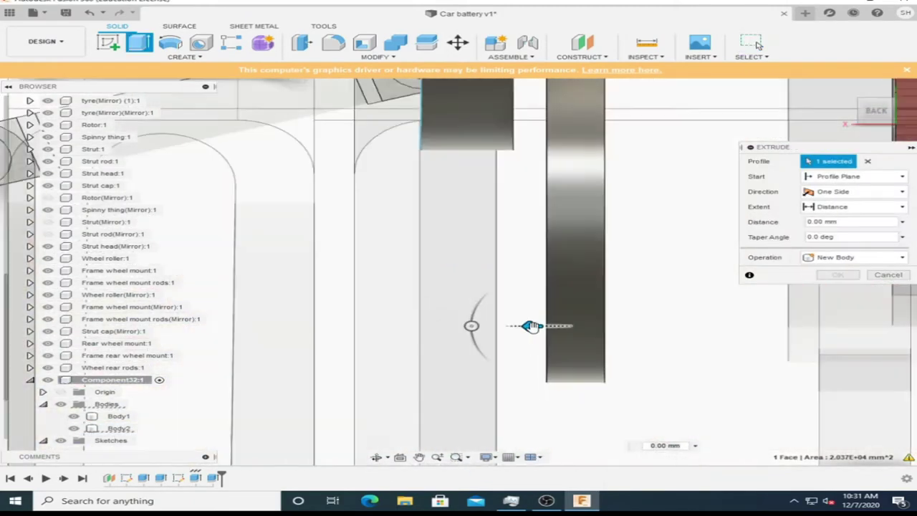
{"action": "type", "text": "10"}
{"action": "left_click", "coordinate": [838, 274]}
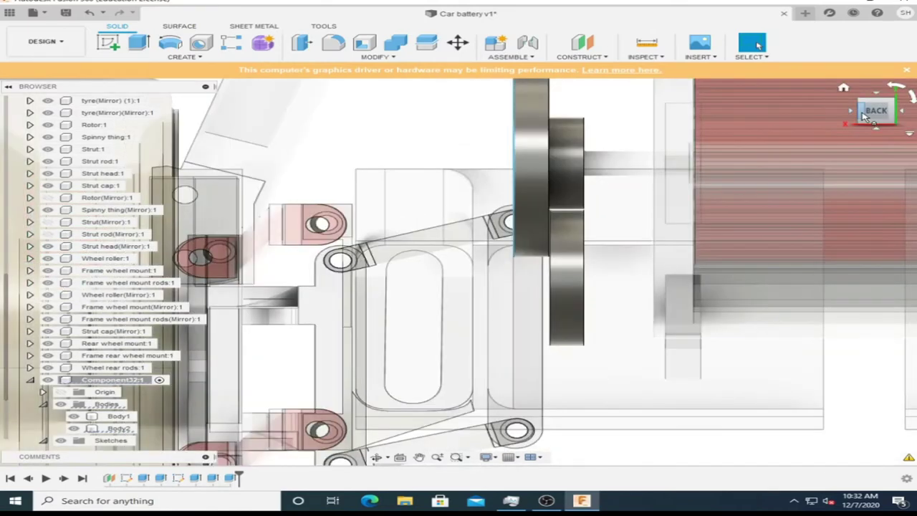
{"action": "left_click", "coordinate": [864, 119]}
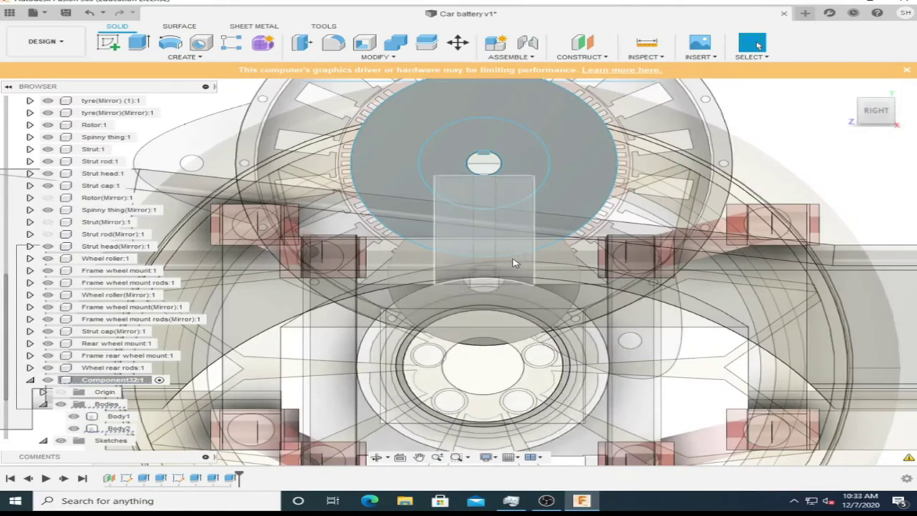
{"action": "scroll", "coordinate": [484, 301], "scroll_direction": "down", "scroll_amount": 3}
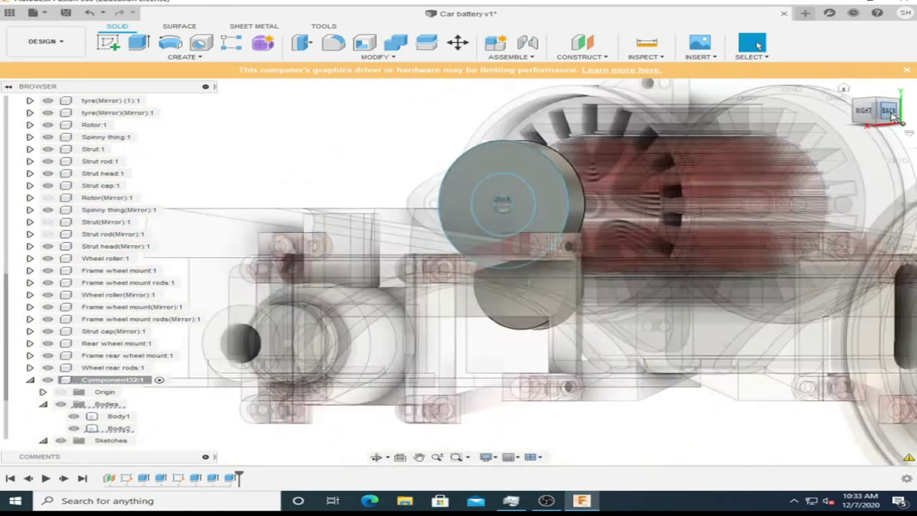
{"action": "middle_click_drag", "start_coordinate": [480, 312], "coordinate": [514, 308], "text": "shift"}
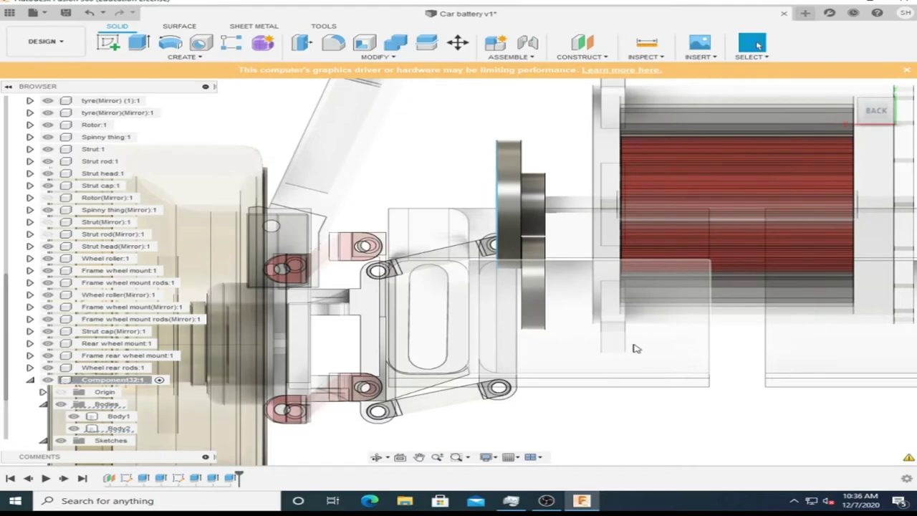
- From the right view, drag the lower sketch circle under the first gear out to a much larger radius
{"action": "scroll", "coordinate": [663, 352], "scroll_direction": "down", "scroll_amount": 5}
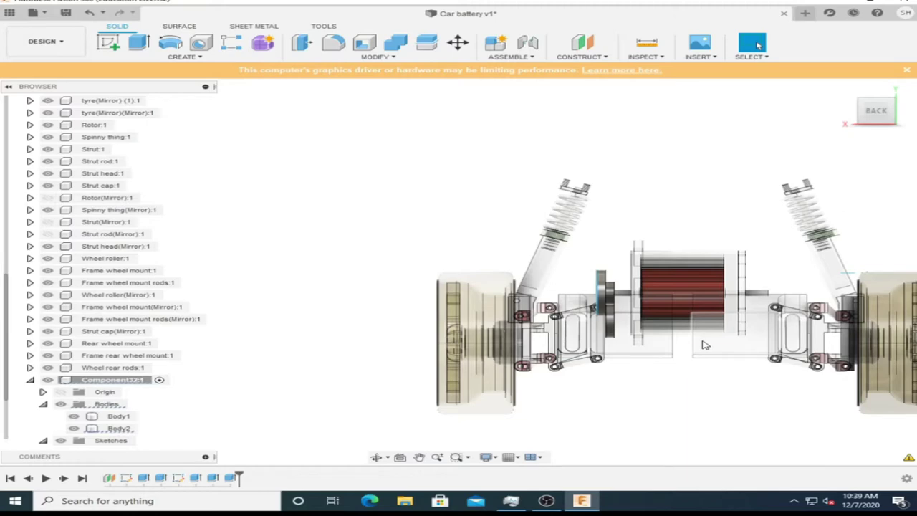
{"action": "left_click", "coordinate": [866, 113]}
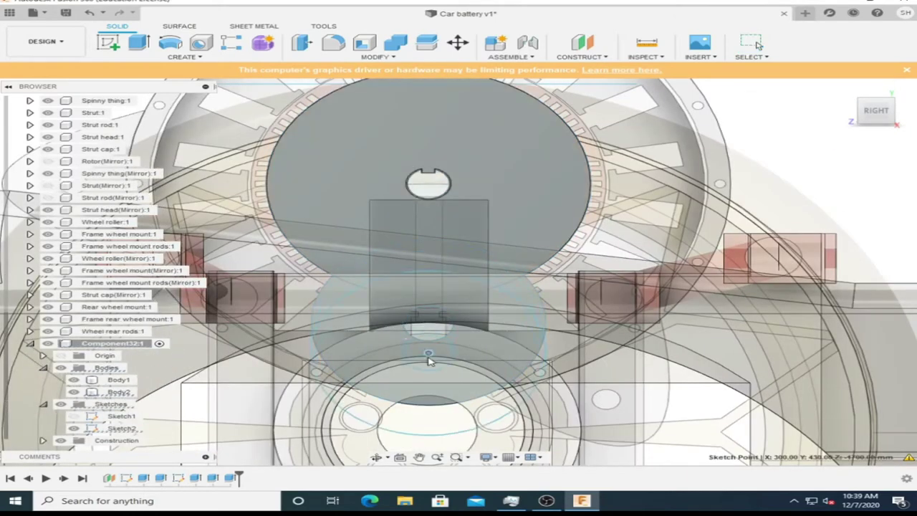
{"action": "left_click_drag", "start_coordinate": [471, 351], "coordinate": [532, 253]}
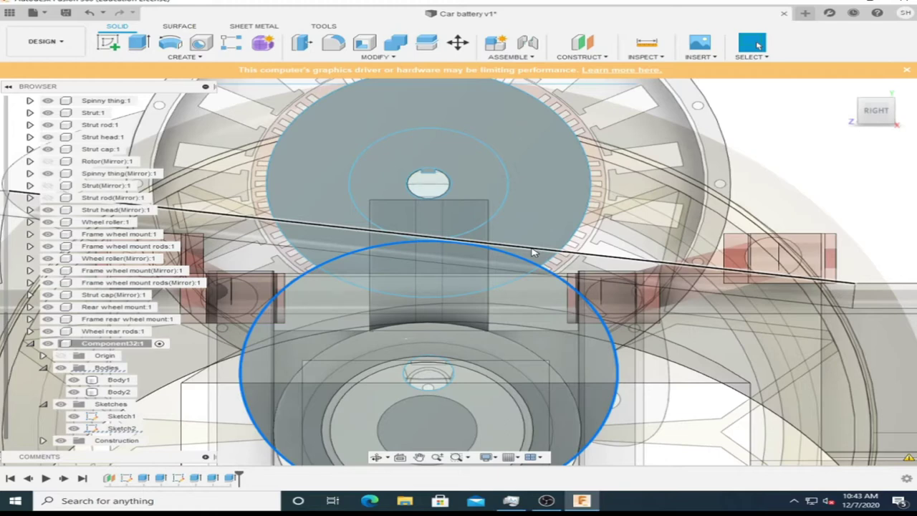
- Inspect the chassis from the back and right views, selecting the lower circle and gear centre circle
{"action": "left_click", "coordinate": [514, 335]}
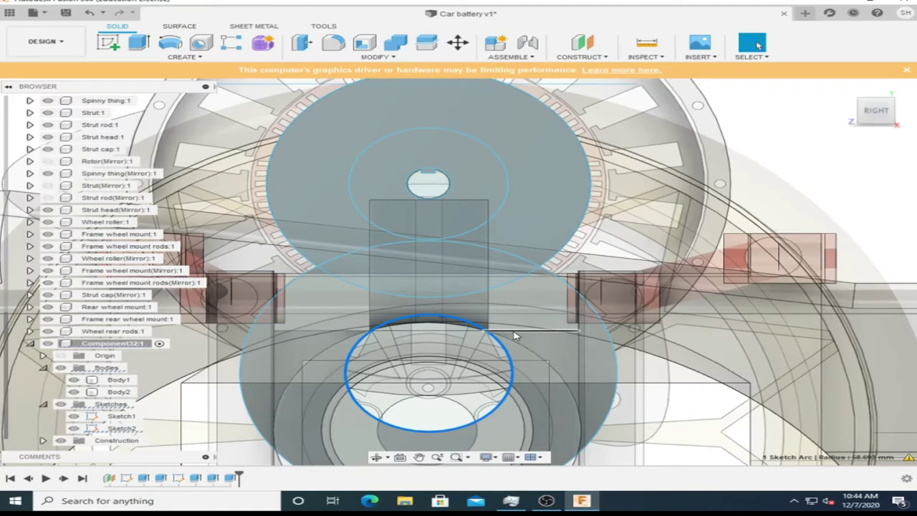
{"action": "scroll", "coordinate": [515, 335], "scroll_direction": "down", "scroll_amount": 5}
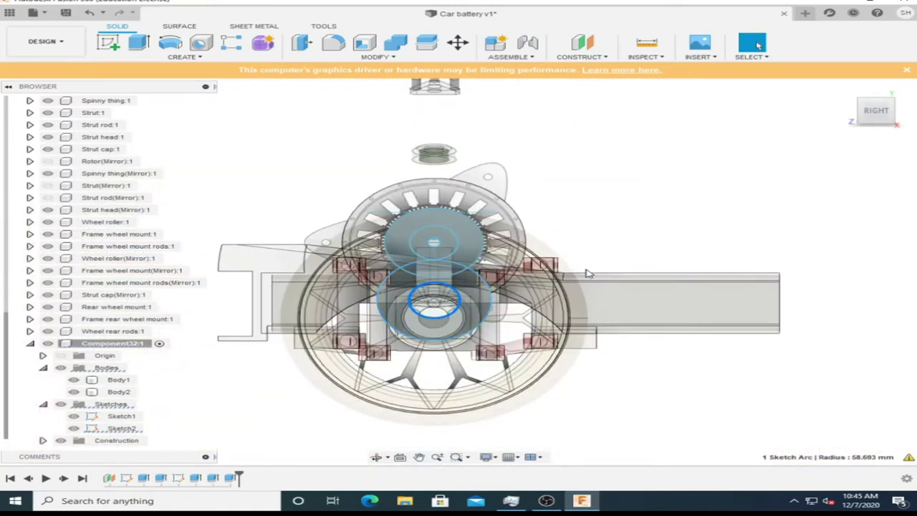
{"action": "middle_click_drag", "start_coordinate": [586, 273], "coordinate": [662, 247], "text": "shift"}
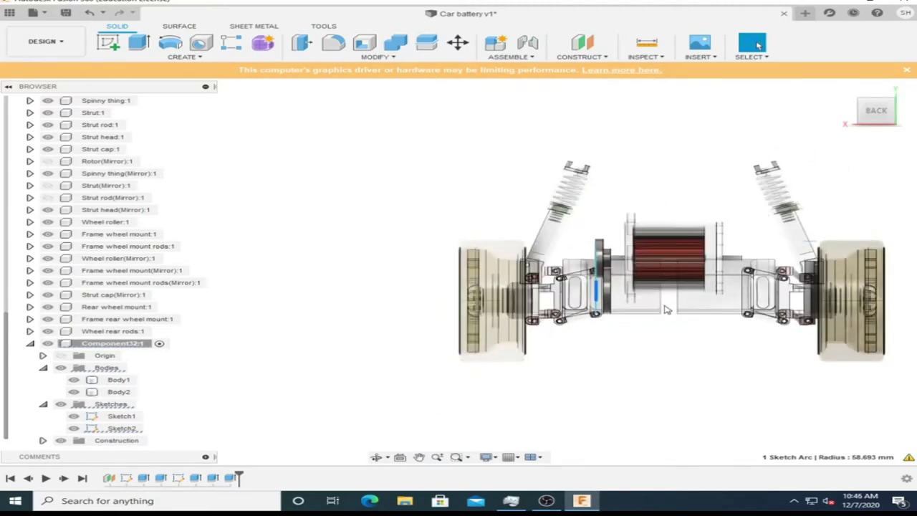
{"action": "scroll", "coordinate": [667, 302], "scroll_direction": "up", "scroll_amount": 2}
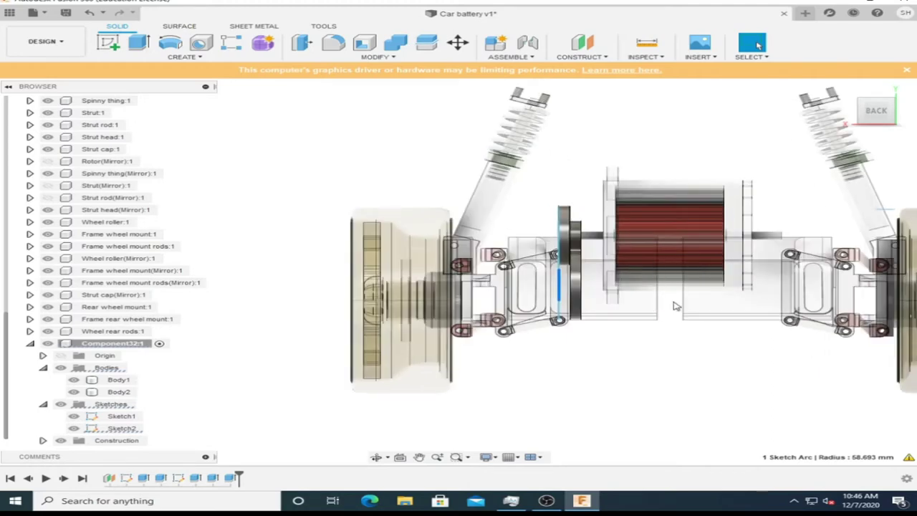
{"action": "scroll", "coordinate": [673, 306], "scroll_direction": "up", "scroll_amount": 1}
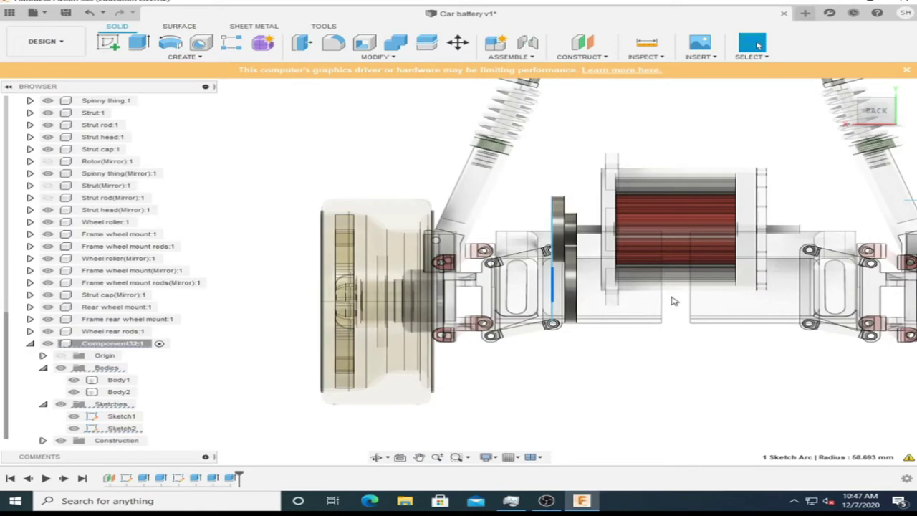
{"action": "left_click", "coordinate": [858, 111]}
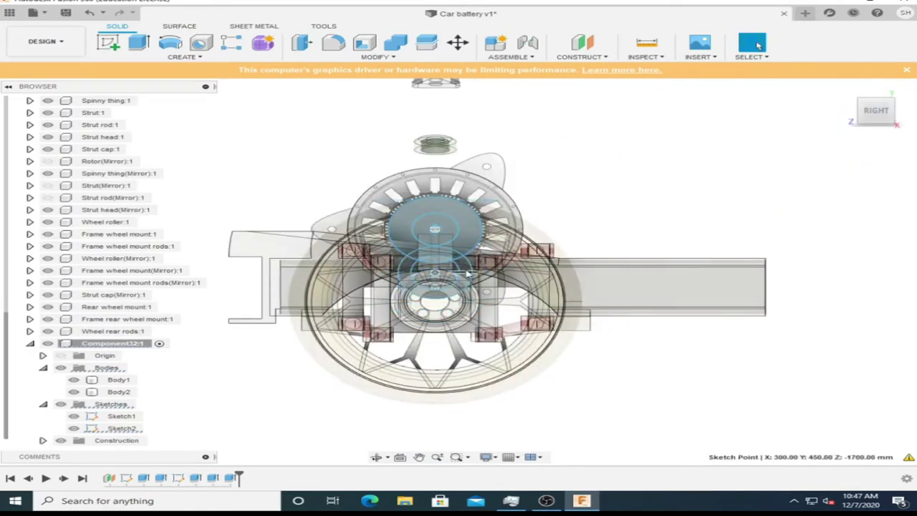
{"action": "scroll", "coordinate": [458, 308], "scroll_direction": "up", "scroll_amount": 2}
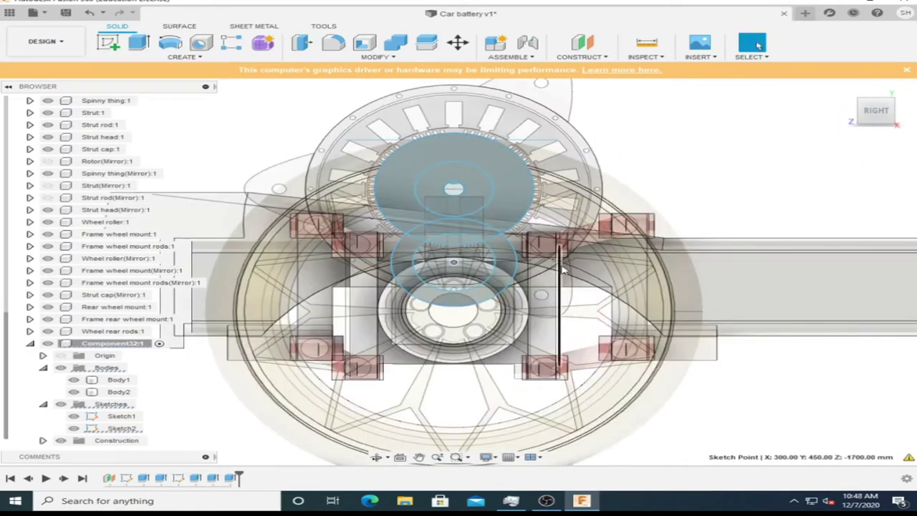
{"action": "left_click", "coordinate": [469, 267]}
{"action": "left_click", "coordinate": [500, 284]}
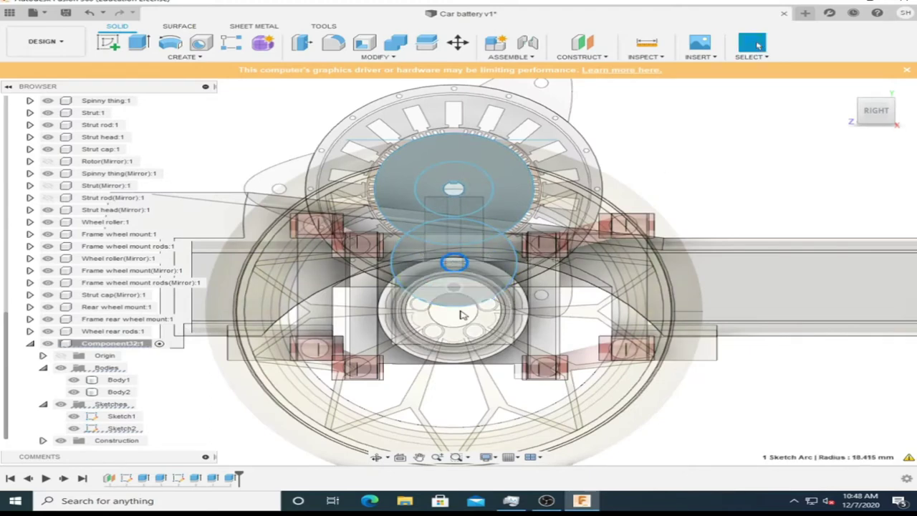
{"action": "middle_click_drag", "start_coordinate": [467, 262], "coordinate": [665, 277], "text": "shift"}
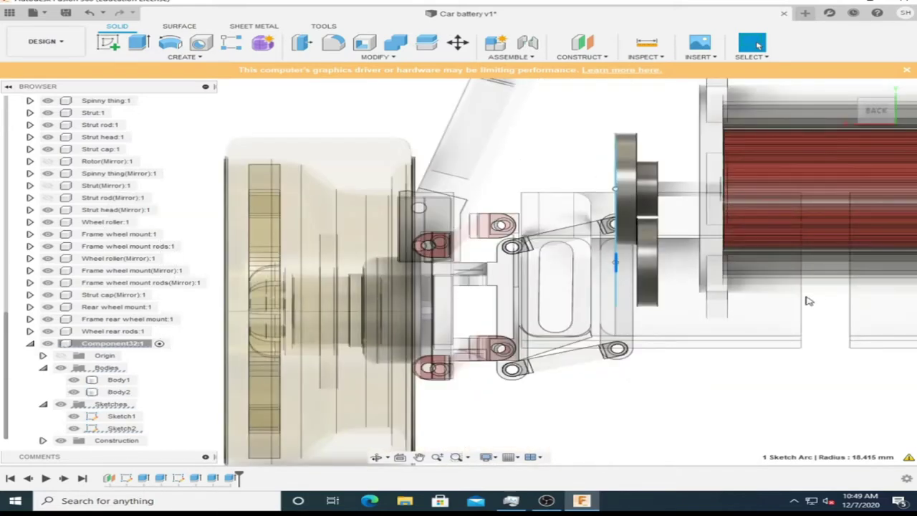
{"action": "middle_click_drag", "start_coordinate": [809, 300], "coordinate": [524, 248], "text": "shift"}
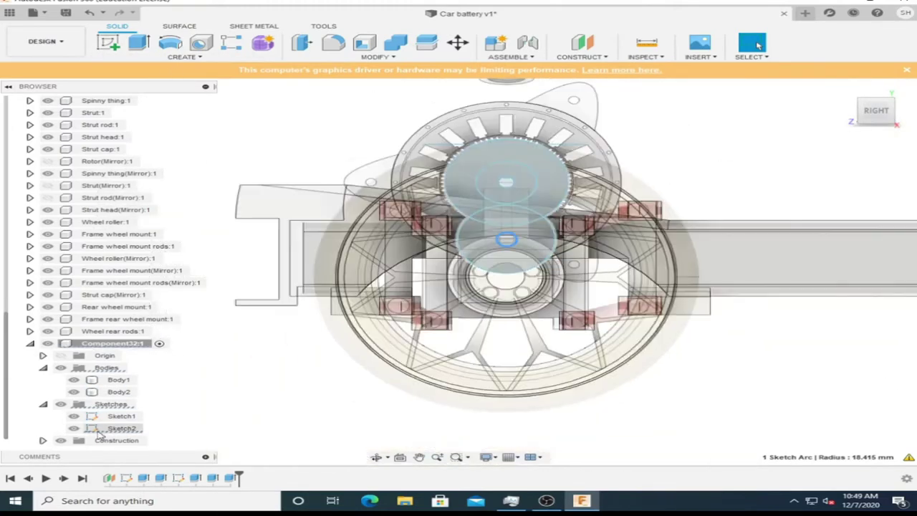
- Start Sketch3 on the plane through the gear
{"action": "right_click", "coordinate": [119, 428]}
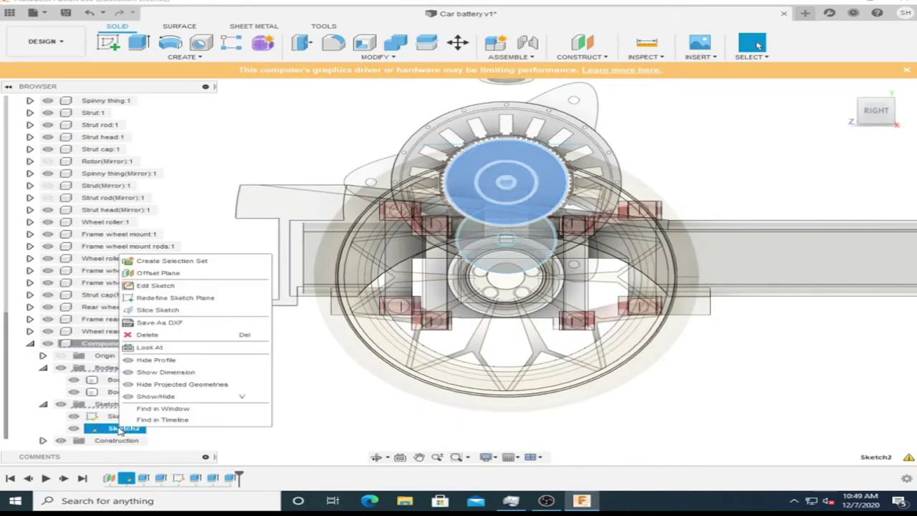
{"action": "key", "text": "Escape"}
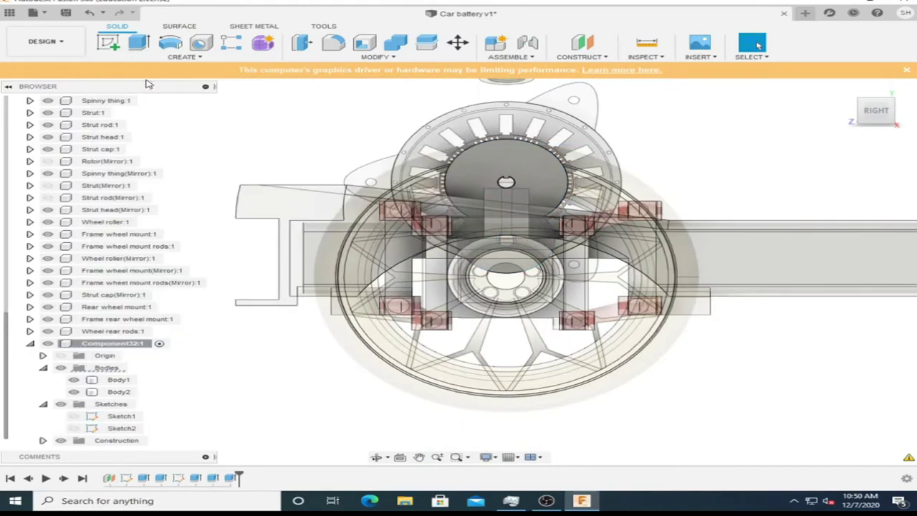
{"action": "left_click", "coordinate": [108, 42]}
{"action": "left_click", "coordinate": [656, 248]}
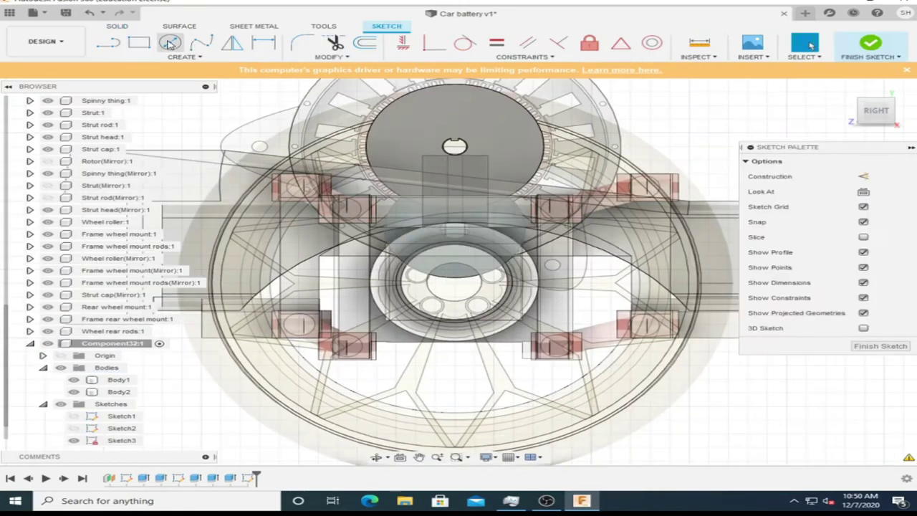
- Draw a small centre-diameter circle just right of the hub
{"action": "left_click", "coordinate": [170, 43]}
{"action": "scroll", "coordinate": [459, 290], "scroll_direction": "up", "scroll_amount": 3}
{"action": "left_click", "coordinate": [454, 291]}
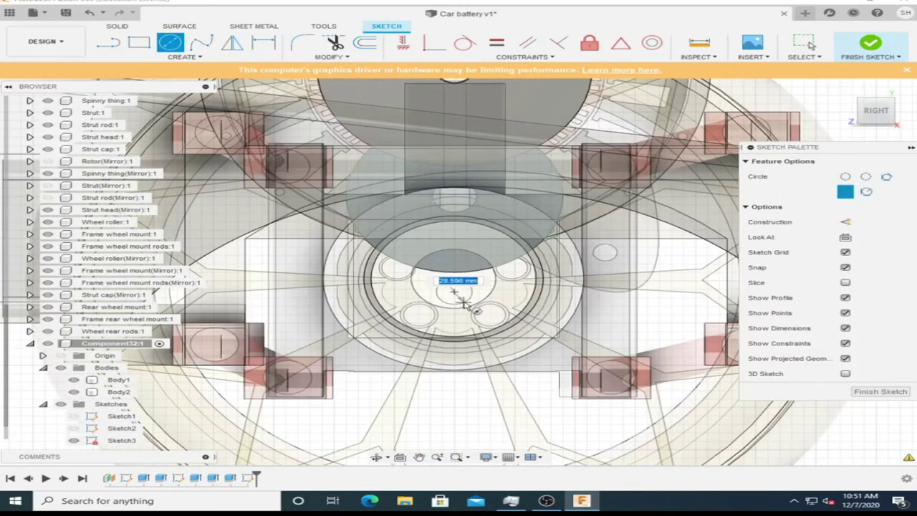
{"action": "key", "text": "Escape"}
{"action": "key", "text": "c"}
{"action": "left_click", "coordinate": [606, 252]}
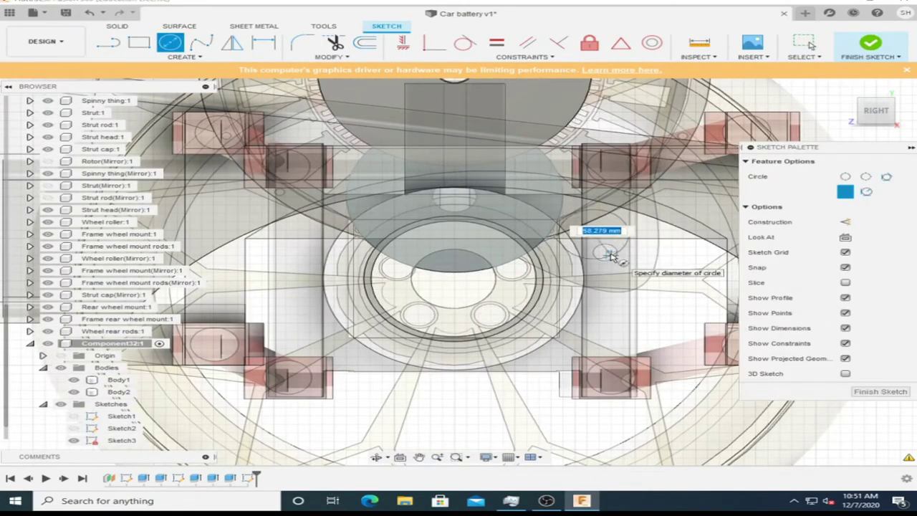
{"action": "left_click", "coordinate": [604, 264]}
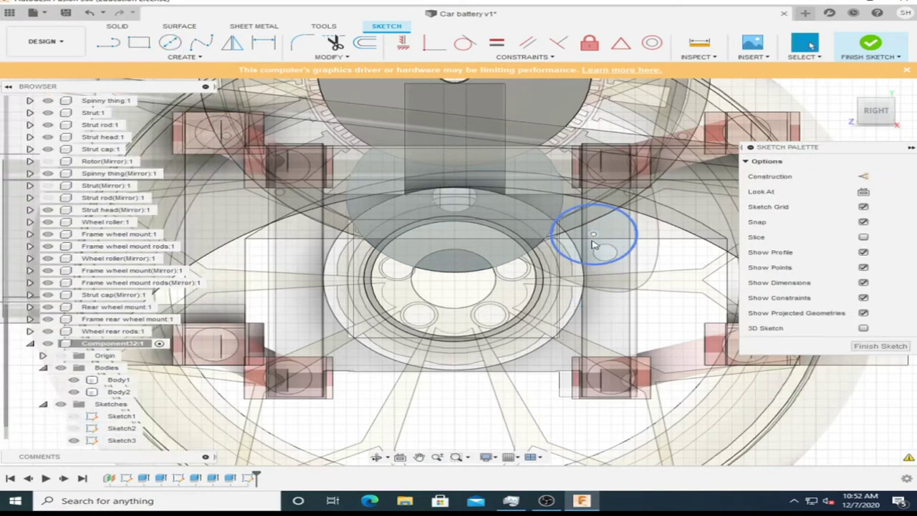
- Save, add a larger circle of 63.236 mm radius around it, and finish Sketch3
{"action": "key", "text": "ctrl+s"}
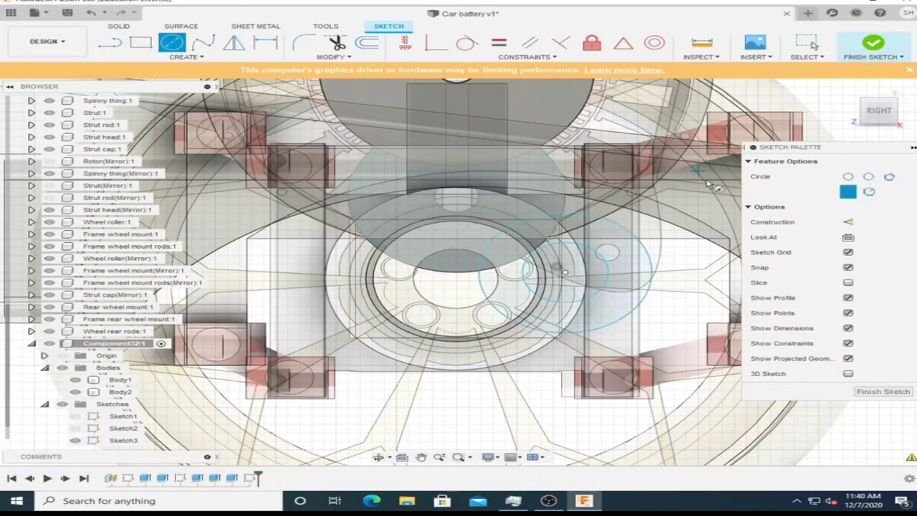
{"action": "left_click", "coordinate": [516, 328]}
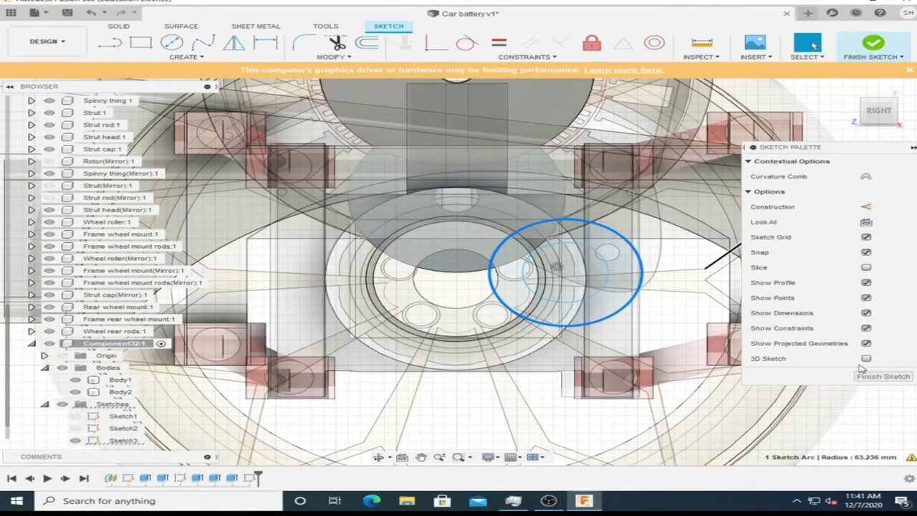
{"action": "left_click", "coordinate": [872, 47]}
{"action": "scroll", "coordinate": [114, 287], "scroll_direction": "up", "scroll_amount": 5}
{"action": "left_click", "coordinate": [204, 174]}
- Rotate the Synchronous Reluctant Motor component with Move/Copy set to Rotate
{"action": "key", "text": "m"}
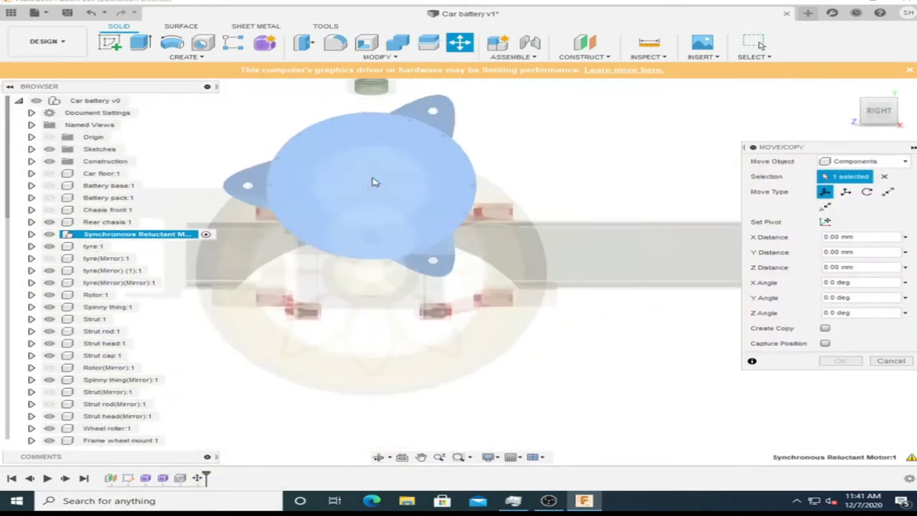
{"action": "right_click", "coordinate": [373, 190]}
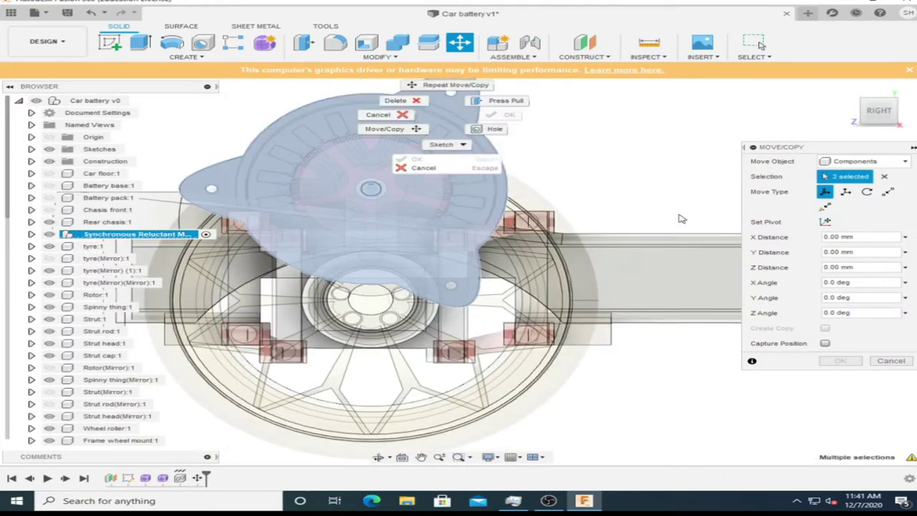
{"action": "left_click", "coordinate": [430, 360]}
{"action": "left_click", "coordinate": [72, 236]}
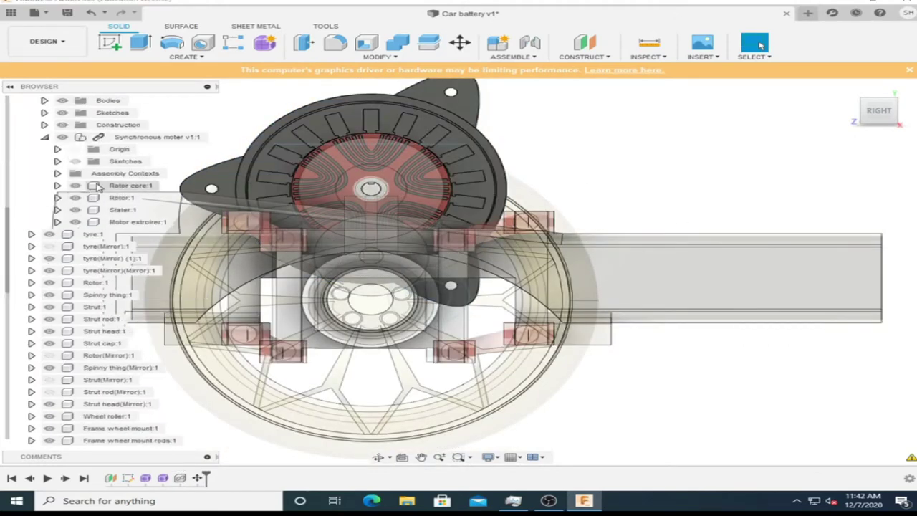
{"action": "double_click", "coordinate": [74, 114]}
{"action": "right_click", "coordinate": [90, 113]}
{"action": "left_click", "coordinate": [136, 129]}
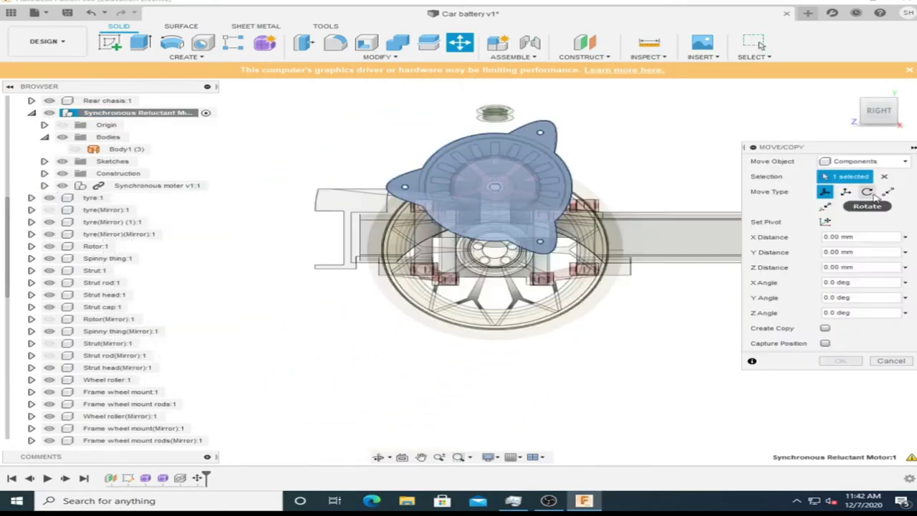
{"action": "left_click", "coordinate": [867, 192]}
{"action": "key", "text": "Return"}
- Expand and select Component32 in the browser to show its gear bodies and Sketch3 circles
{"action": "scroll", "coordinate": [107, 287], "scroll_direction": "down", "scroll_amount": 5}
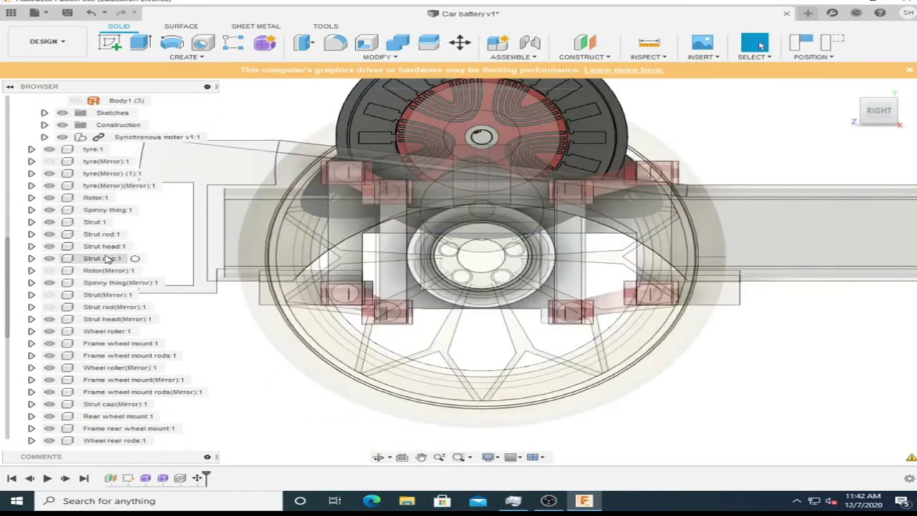
{"action": "left_click", "coordinate": [32, 331]}
{"action": "left_click", "coordinate": [107, 331]}
{"action": "scroll", "coordinate": [502, 215], "scroll_direction": "up", "scroll_amount": 3}
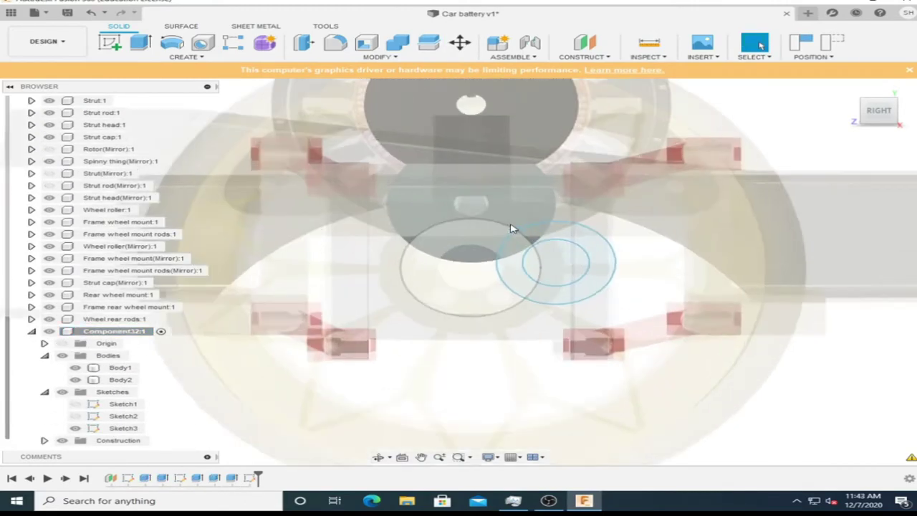
- Free-move both new circles about 31 mm in X and 18 mm in Y toward the gears
{"action": "left_click", "coordinate": [469, 269]}
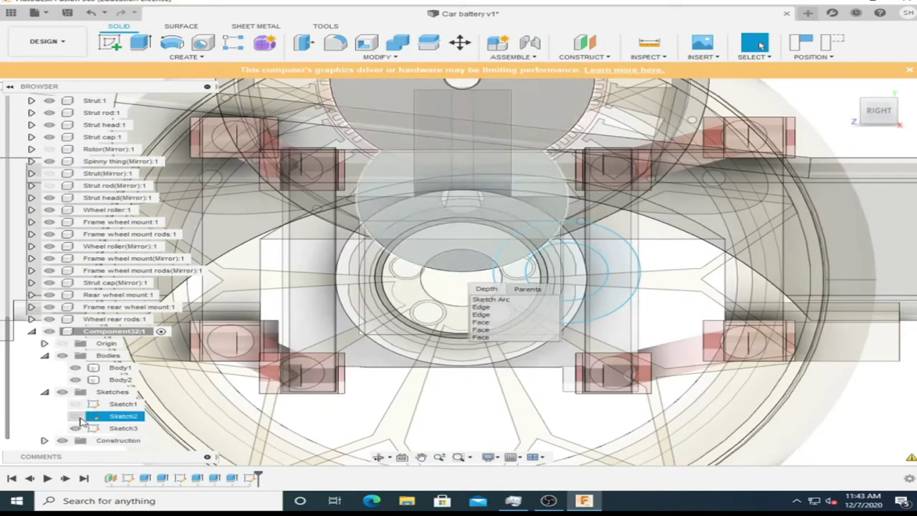
{"action": "left_click", "coordinate": [548, 184]}
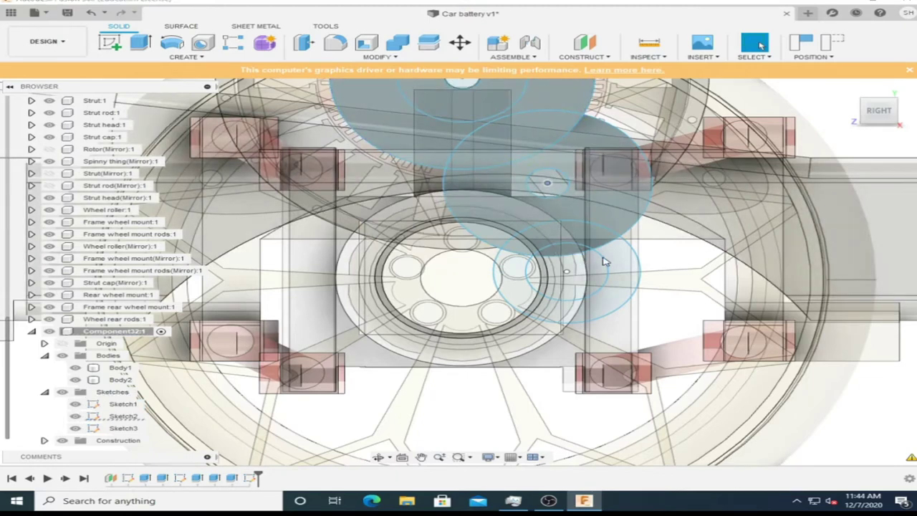
{"action": "left_click", "coordinate": [632, 257]}
{"action": "key", "text": "m"}
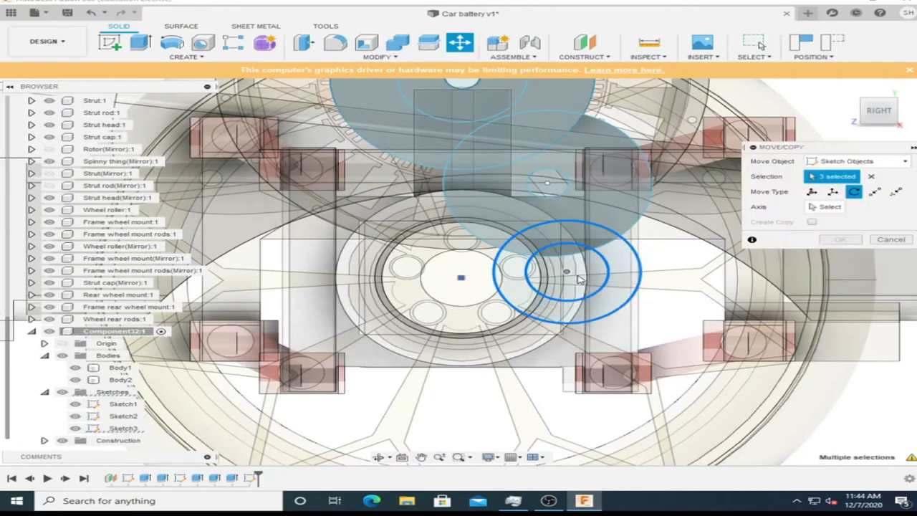
{"action": "left_click", "coordinate": [812, 191]}
{"action": "mouse_move", "coordinate": [566, 272]}
{"action": "left_mouse_down"}
{"action": "mouse_move", "coordinate": [617, 272]}
{"action": "mouse_move", "coordinate": [602, 261]}
{"action": "left_mouse_up"}
{"action": "key", "text": "Return"}
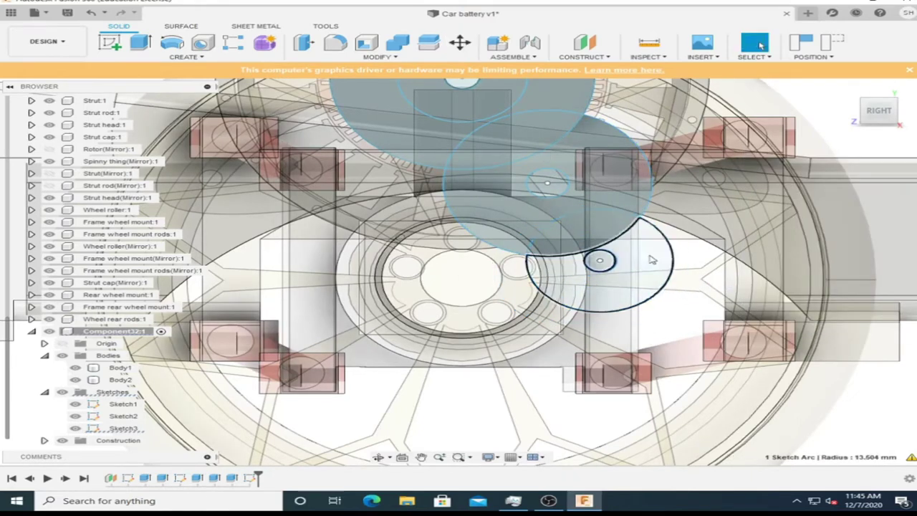
{"action": "mouse_move", "coordinate": [600, 260]}
{"action": "left_mouse_down"}
{"action": "mouse_move", "coordinate": [606, 267]}
{"action": "mouse_move", "coordinate": [629, 251]}
{"action": "left_mouse_up"}
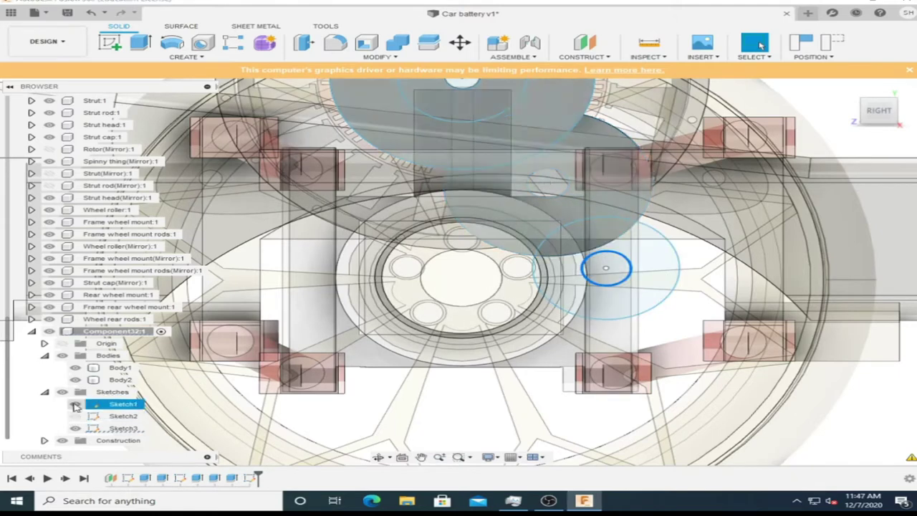
- Select the Sketch3 ring profiles and turn the view to the back side
{"action": "left_click", "coordinate": [573, 274], "text": "ctrl"}
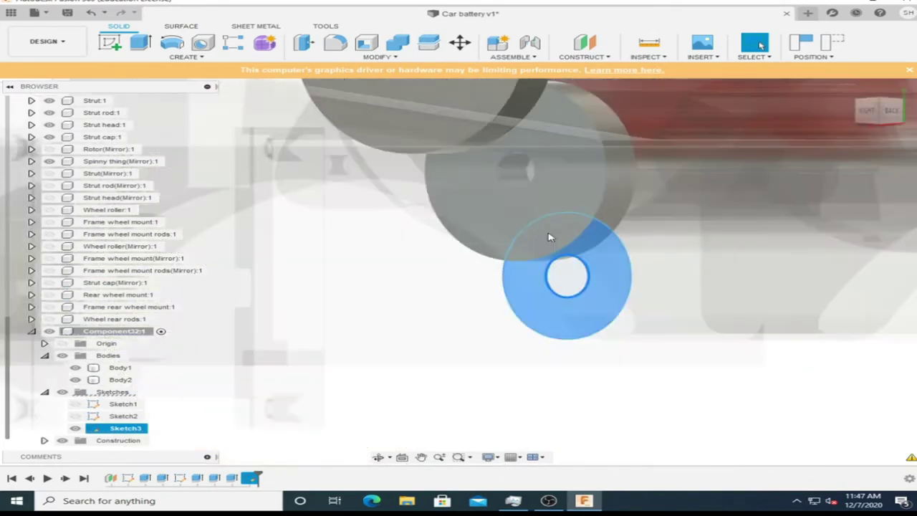
{"action": "scroll", "coordinate": [47, 226], "scroll_direction": "up", "scroll_amount": 3}
{"action": "left_click", "coordinate": [106, 125]}
{"action": "right_click", "coordinate": [515, 236]}
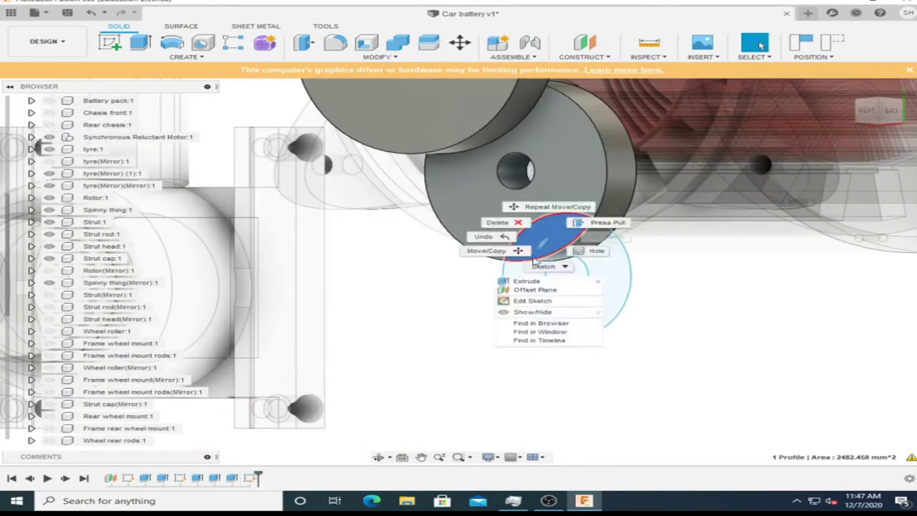
{"action": "left_click", "coordinate": [516, 280]}
{"action": "key", "text": "Escape"}
{"action": "left_click", "coordinate": [888, 113]}
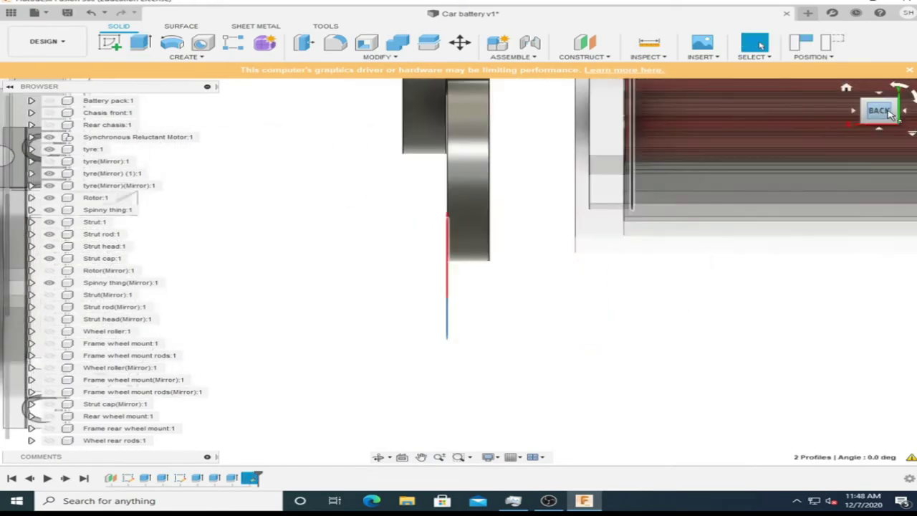
{"action": "left_click", "coordinate": [888, 112]}
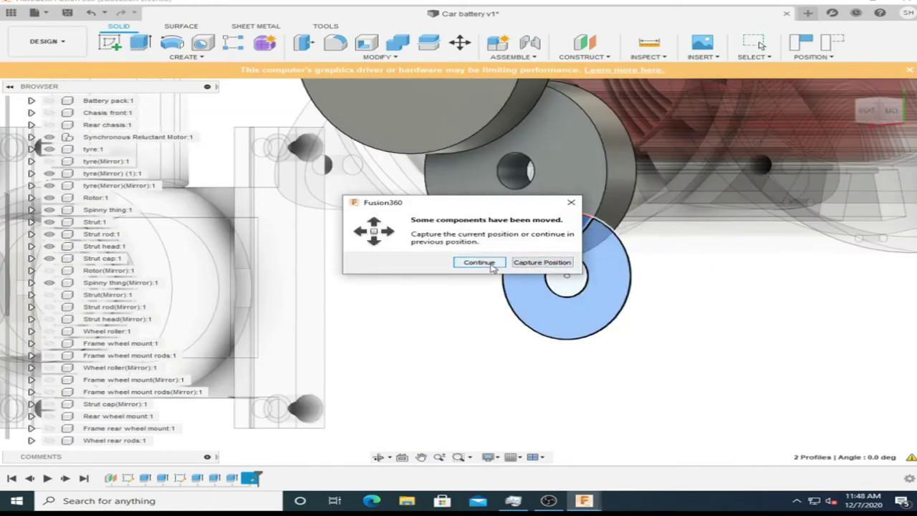
{"action": "left_click", "coordinate": [479, 262]}
- Extrude the profiles Two Sides, 30 mm and -3 mm, as a new gear disc body
{"action": "key", "text": "e"}
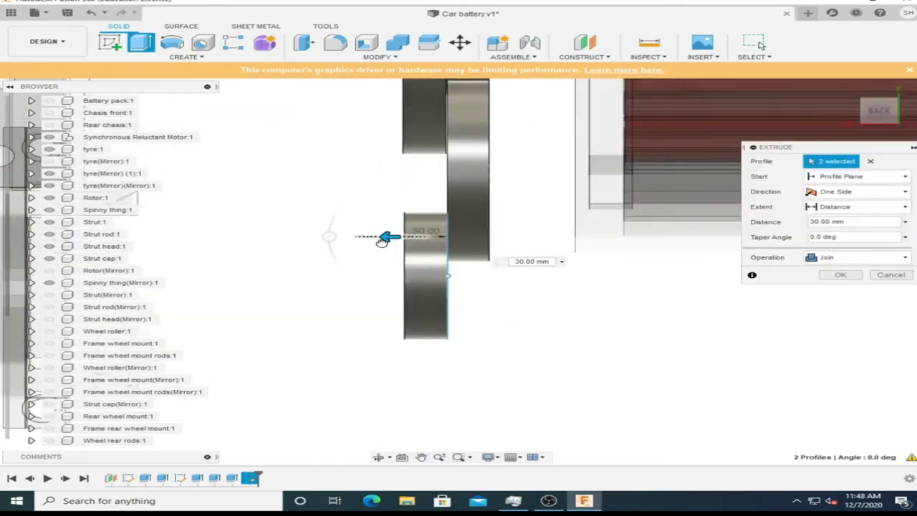
{"action": "scroll", "coordinate": [465, 238], "scroll_direction": "up", "scroll_amount": 3}
{"action": "left_click_drag", "start_coordinate": [446, 237], "coordinate": [442, 235]}
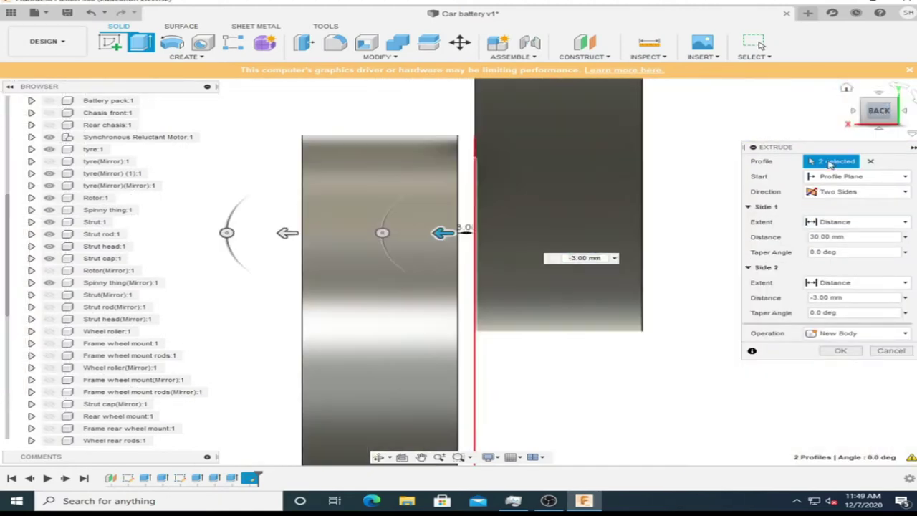
{"action": "left_click", "coordinate": [841, 350]}
{"action": "left_click_drag", "start_coordinate": [875, 111], "coordinate": [835, 131]}
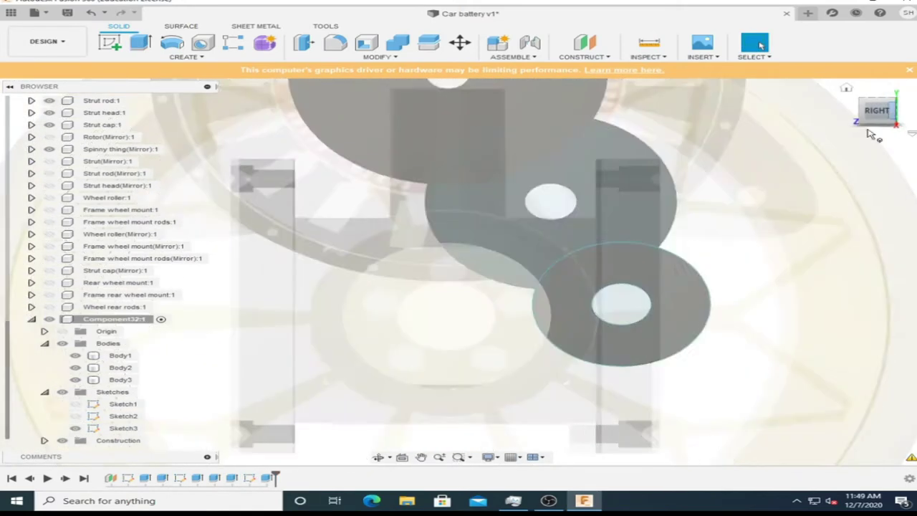
- Start a two-sided Join extrusion of the hub shaft profile, 30 mm on one side
{"action": "right_click", "coordinate": [634, 300]}
{"action": "left_click", "coordinate": [605, 308]}
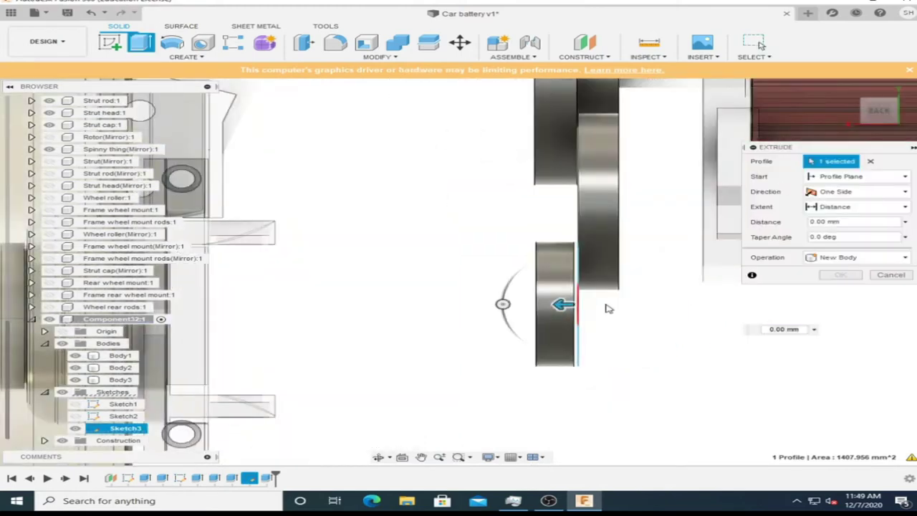
{"action": "left_click", "coordinate": [860, 191]}
{"action": "left_click", "coordinate": [838, 216]}
{"action": "left_click_drag", "start_coordinate": [563, 304], "coordinate": [551, 316]}
- Lengthen the shaft's other side to 575 mm and view the model from the side
{"action": "scroll", "coordinate": [550, 316], "scroll_direction": "down", "scroll_amount": 5}
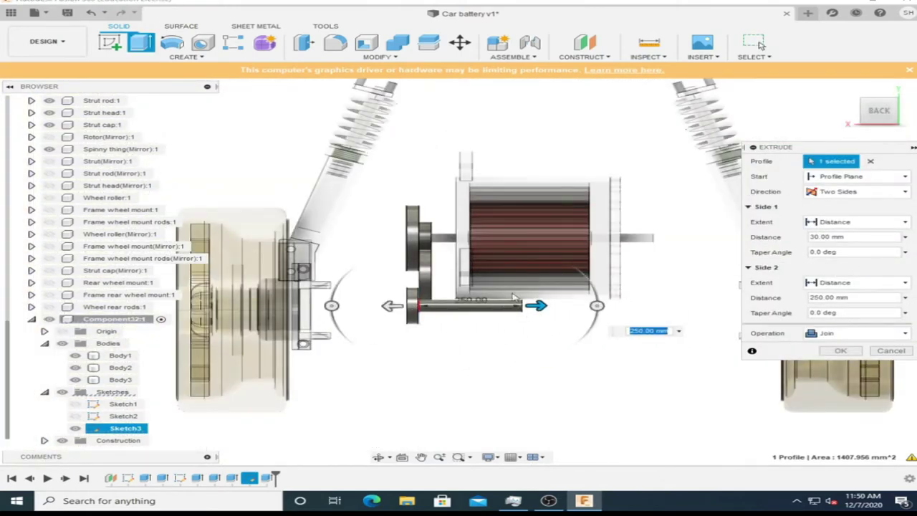
{"action": "left_click_drag", "start_coordinate": [537, 306], "coordinate": [555, 306]}
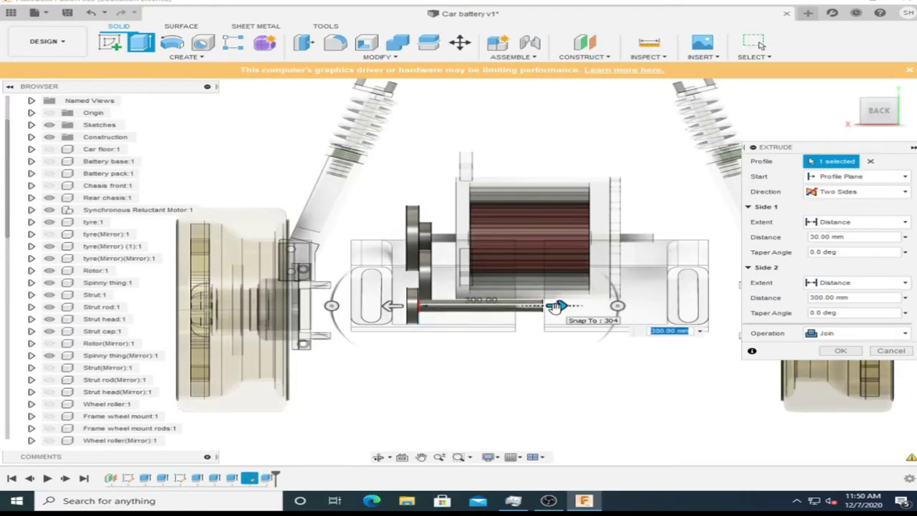
{"action": "mouse_move", "coordinate": [555, 306]}
{"action": "left_mouse_down"}
{"action": "mouse_move", "coordinate": [575, 308]}
{"action": "mouse_move", "coordinate": [552, 308]}
{"action": "left_mouse_up"}
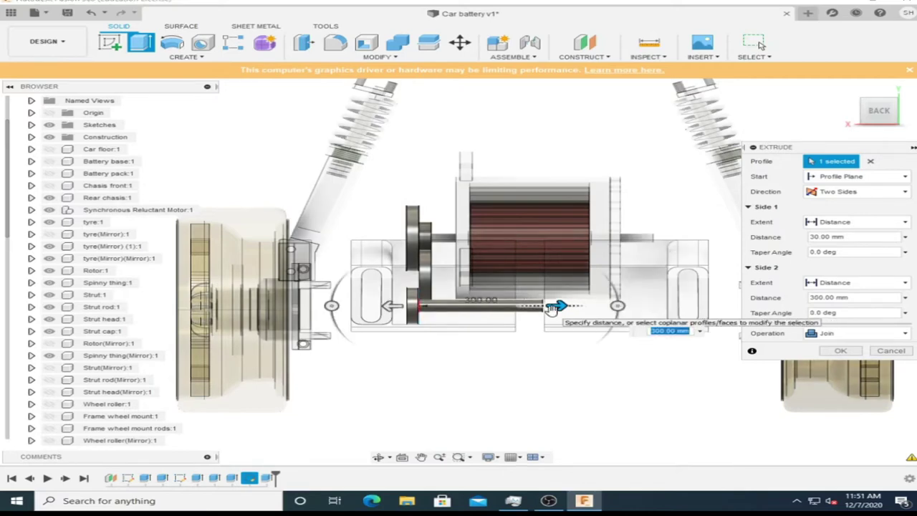
{"action": "left_click_drag", "start_coordinate": [552, 306], "coordinate": [645, 307]}
{"action": "scroll", "coordinate": [645, 307], "scroll_direction": "up", "scroll_amount": 2}
{"action": "scroll", "coordinate": [573, 307], "scroll_direction": "down", "scroll_amount": 1}
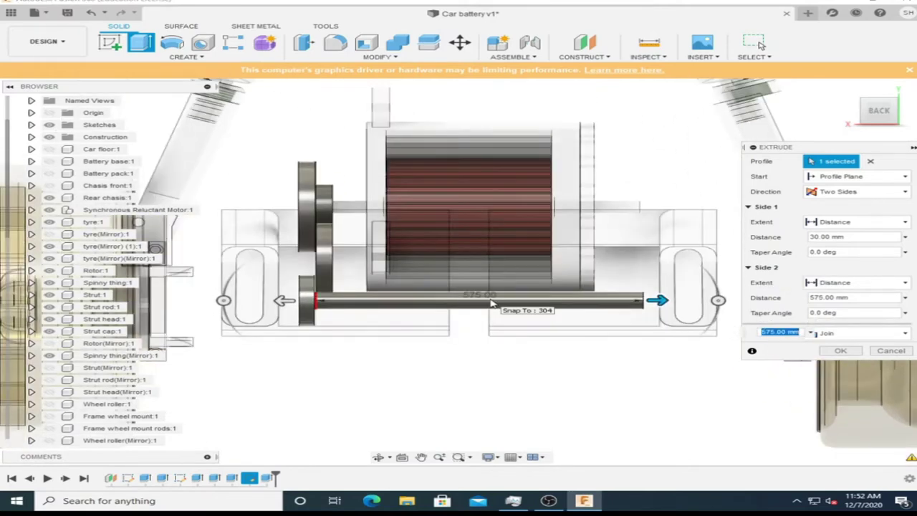
{"action": "scroll", "coordinate": [466, 311], "scroll_direction": "down", "scroll_amount": 2}
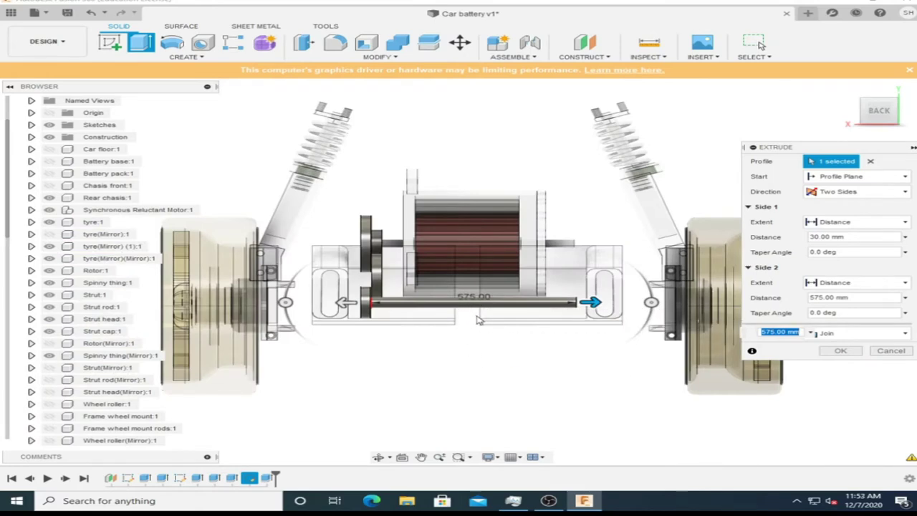
{"action": "middle_click_drag", "start_coordinate": [462, 342], "coordinate": [491, 216], "text": "shift"}
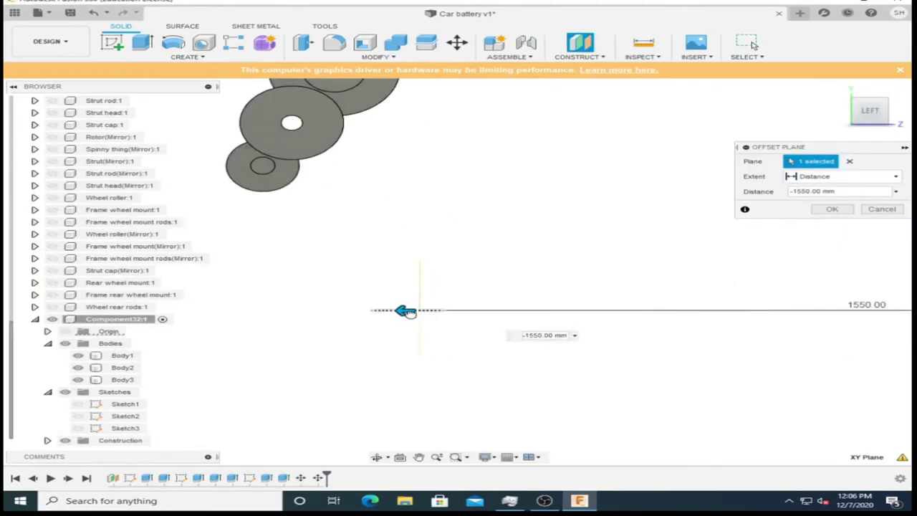
- Confirm the -1550 mm offset plane, start Sketch4 on it and begin a rectangle on the gear
{"action": "left_click", "coordinate": [831, 209]}
{"action": "right_click", "coordinate": [556, 288]}
{"action": "left_click", "coordinate": [551, 335]}
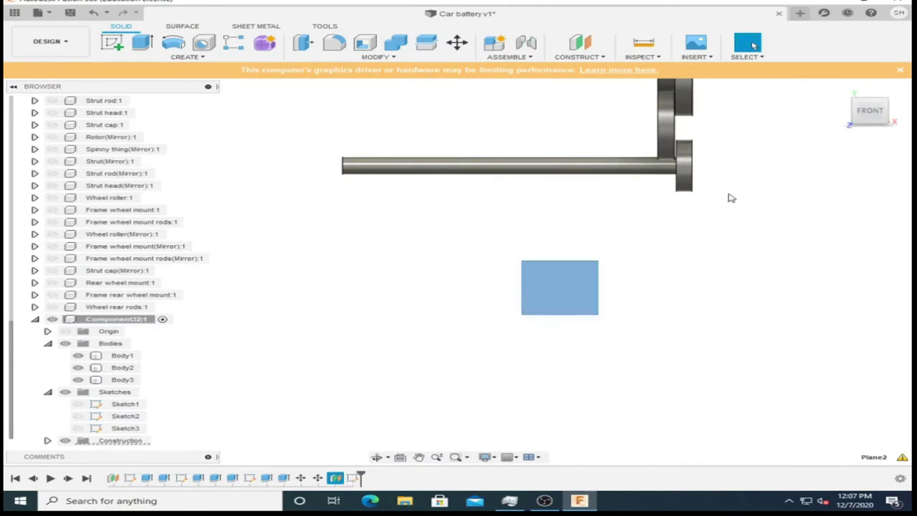
{"action": "key", "text": "r"}
{"action": "scroll", "coordinate": [372, 280], "scroll_direction": "up", "scroll_amount": 5}
{"action": "scroll", "coordinate": [544, 104], "scroll_direction": "up", "scroll_amount": 3}
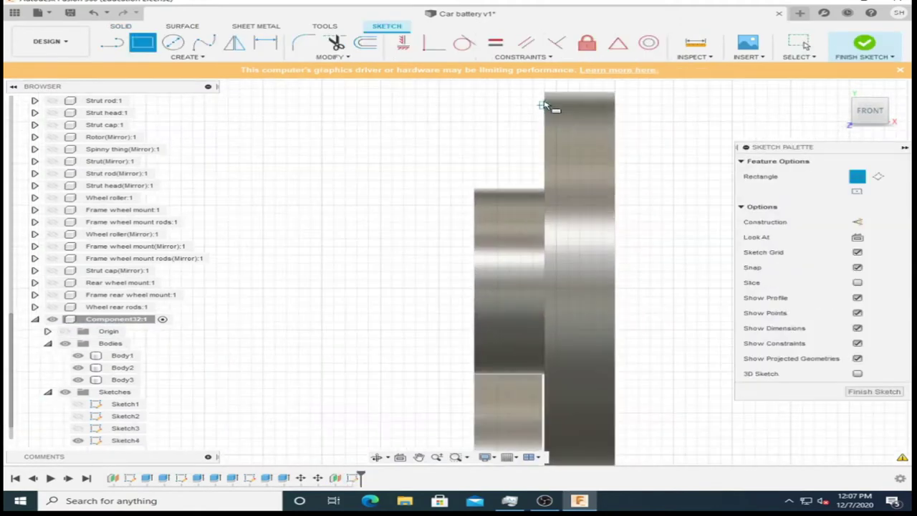
{"action": "left_click", "coordinate": [533, 290]}
{"action": "right_click", "coordinate": [554, 303]}
{"action": "key", "text": "Escape"}
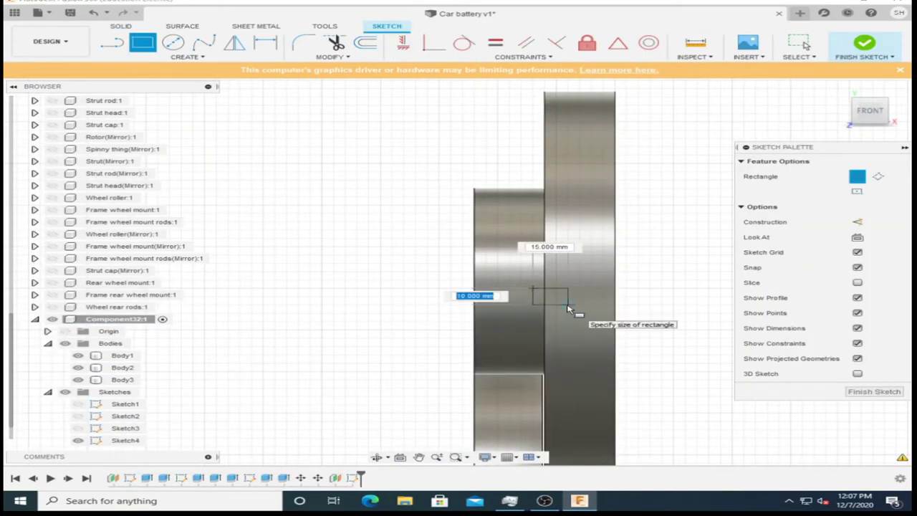
{"action": "key", "text": "Escape"}
{"action": "key", "text": "Escape"}
- Try a circular pattern of sketch curves, then cancel it
{"action": "left_click", "coordinate": [187, 56]}
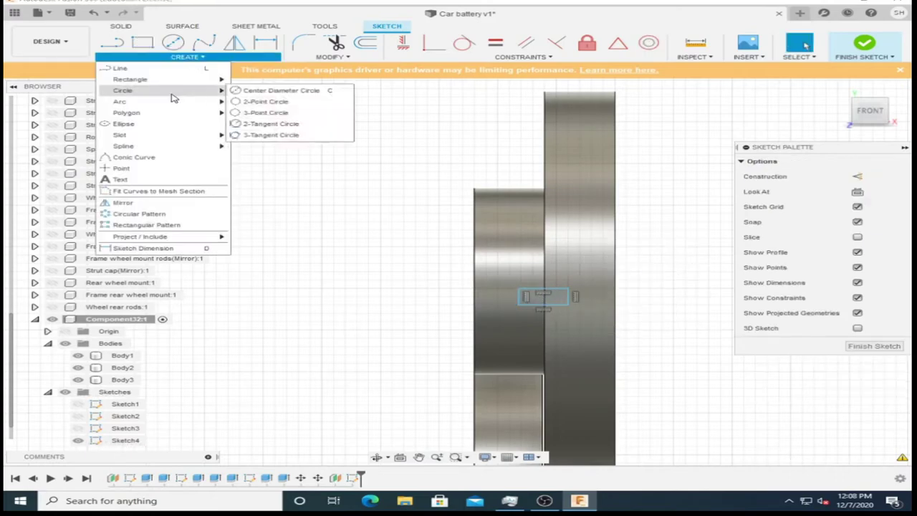
{"action": "left_click", "coordinate": [151, 212]}
{"action": "scroll", "coordinate": [429, 281], "scroll_direction": "up", "scroll_amount": 2}
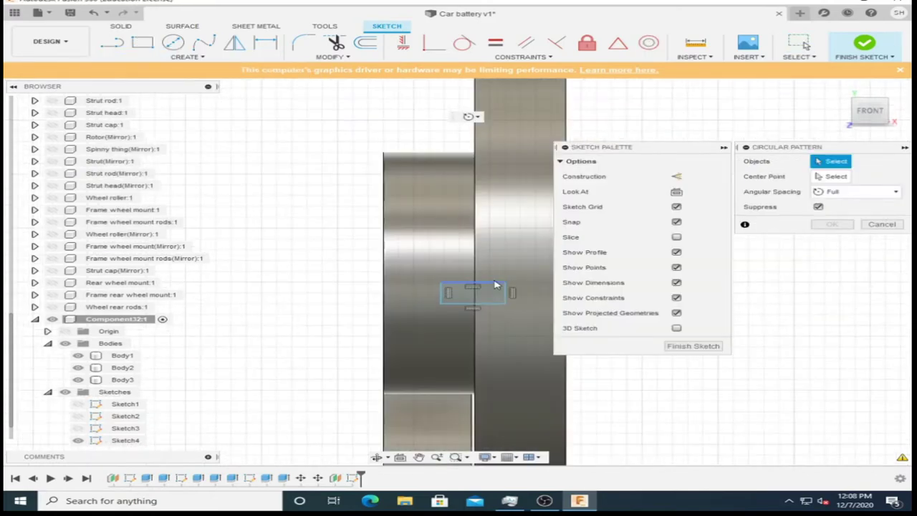
{"action": "left_click", "coordinate": [442, 295]}
{"action": "scroll", "coordinate": [430, 273], "scroll_direction": "down", "scroll_amount": 3}
{"action": "scroll", "coordinate": [390, 229], "scroll_direction": "down", "scroll_amount": 2}
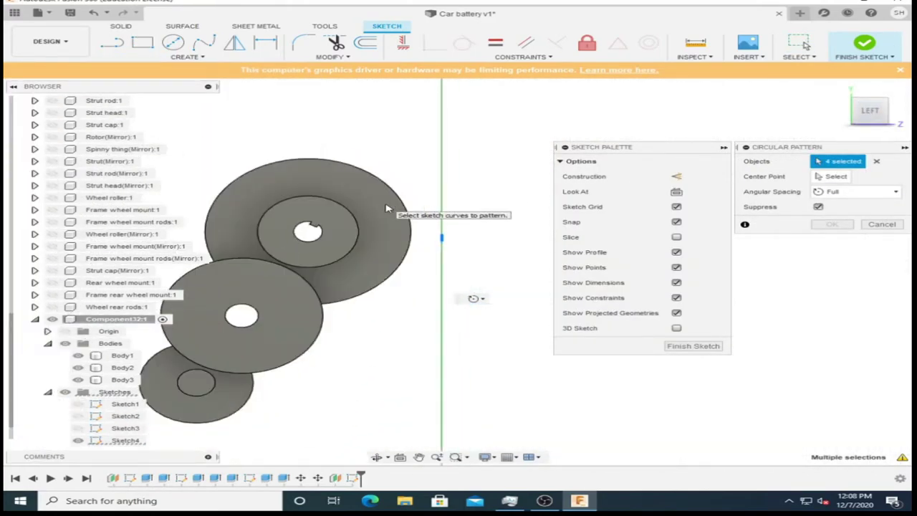
{"action": "left_click", "coordinate": [880, 122]}
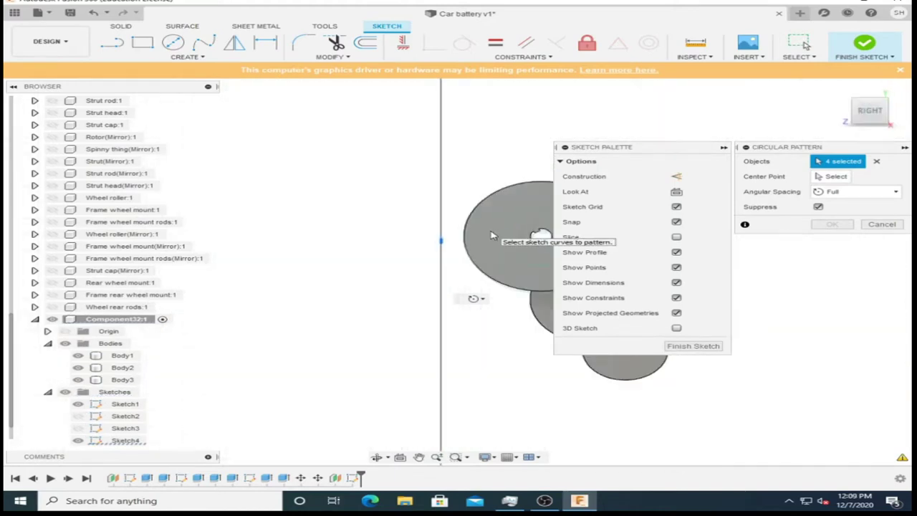
{"action": "left_click", "coordinate": [881, 224]}
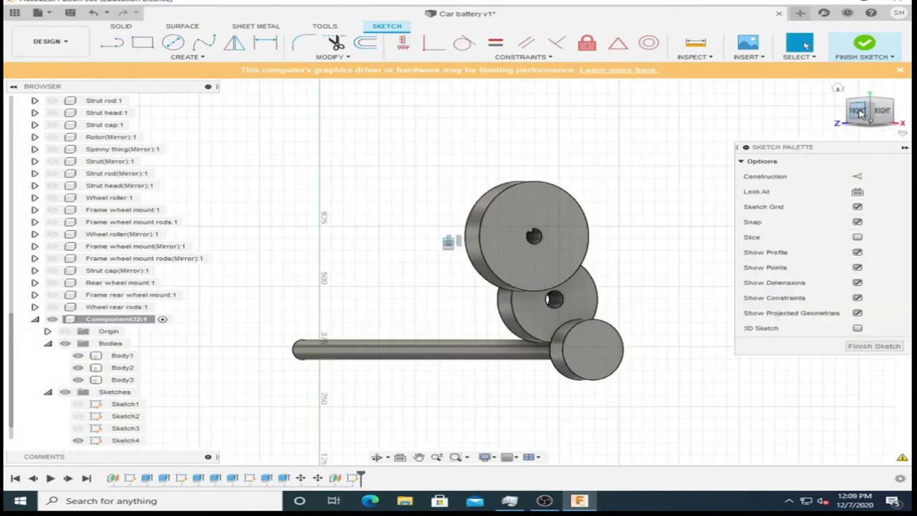
- Pattern the rectangle edge over a full circle around the chosen centre, then cancel
{"action": "left_click", "coordinate": [187, 57]}
{"action": "left_click", "coordinate": [136, 215]}
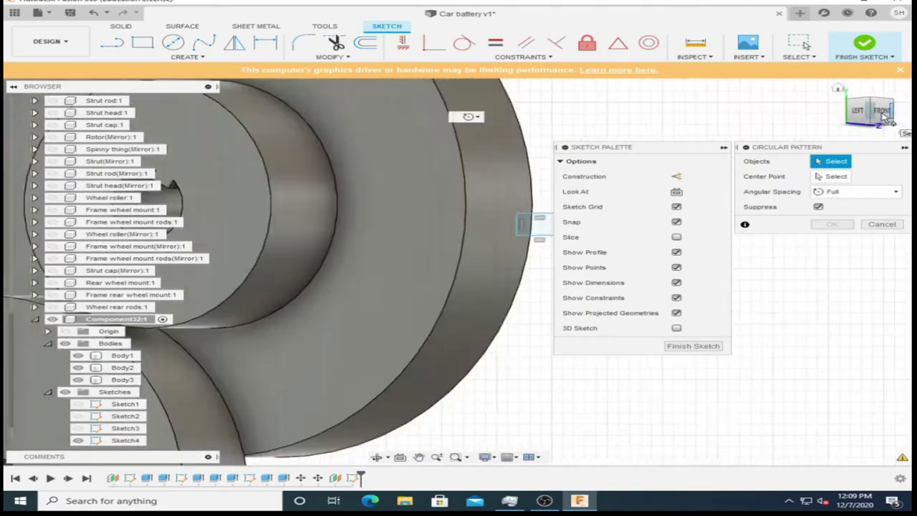
{"action": "left_click", "coordinate": [501, 230]}
{"action": "left_click", "coordinate": [831, 176]}
{"action": "left_click", "coordinate": [852, 111]}
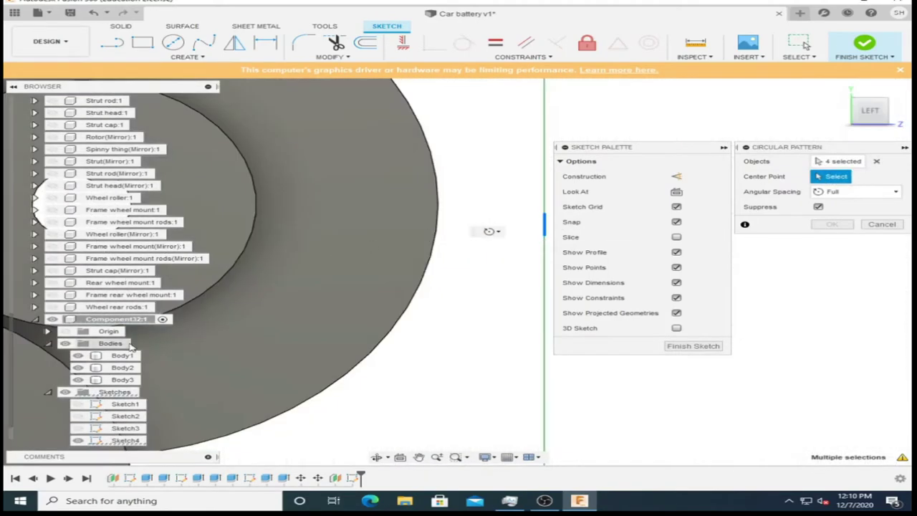
{"action": "left_click", "coordinate": [491, 232]}
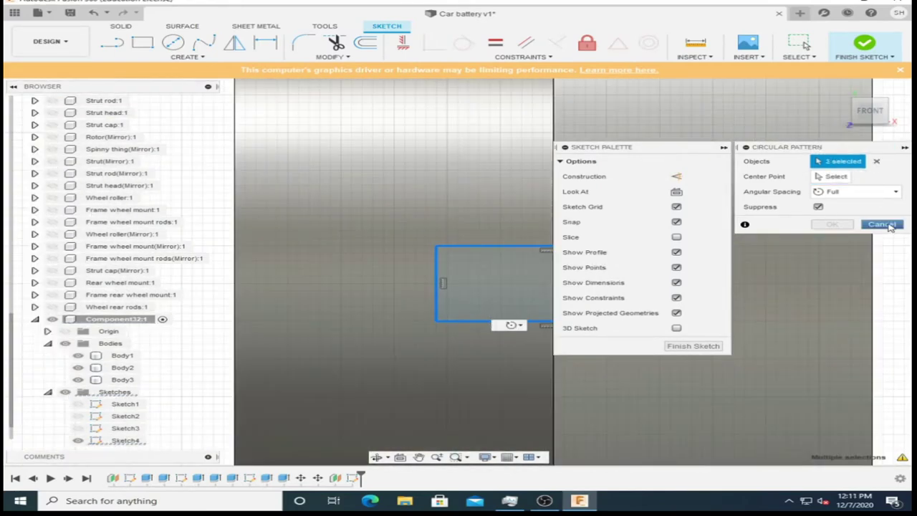
{"action": "left_click", "coordinate": [882, 224]}
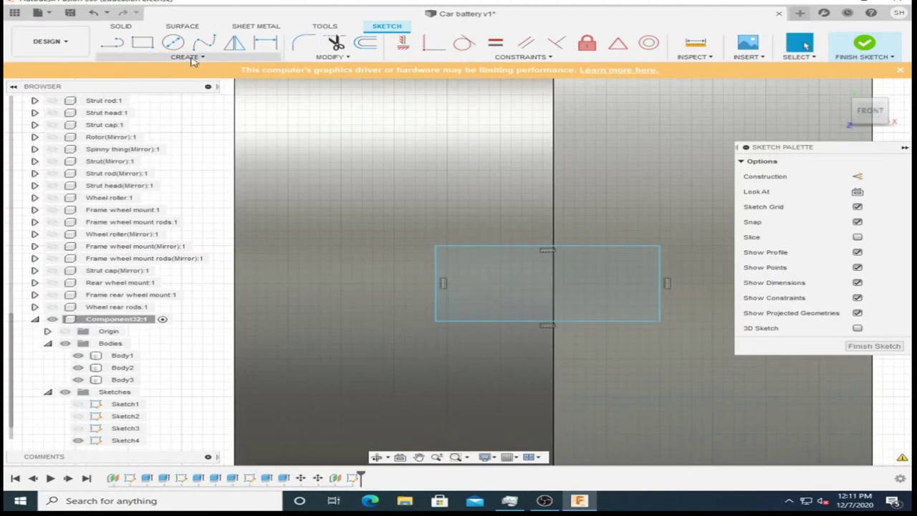
- Finish the center-to-center slot, try a circular pattern of it, and close it unapplied
{"action": "left_click", "coordinate": [634, 309]}
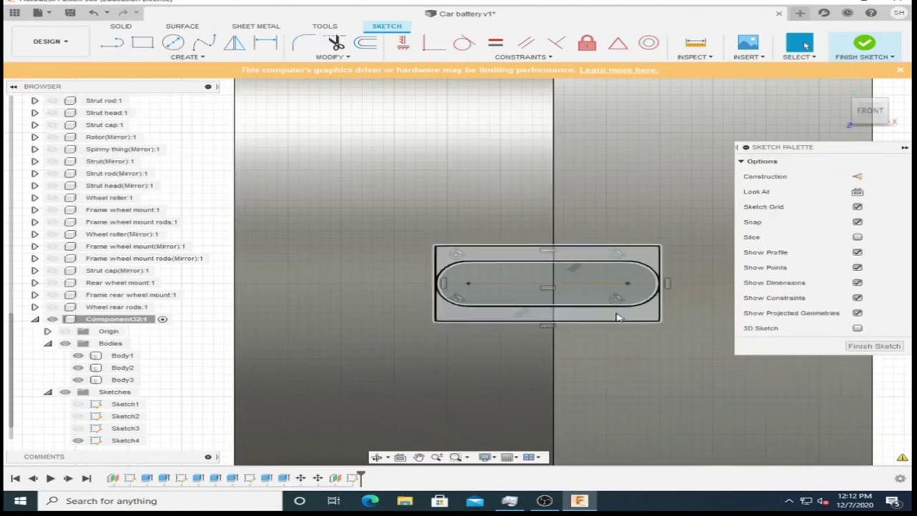
{"action": "key", "text": "Escape"}
{"action": "left_click", "coordinate": [188, 57]}
{"action": "left_click", "coordinate": [139, 213]}
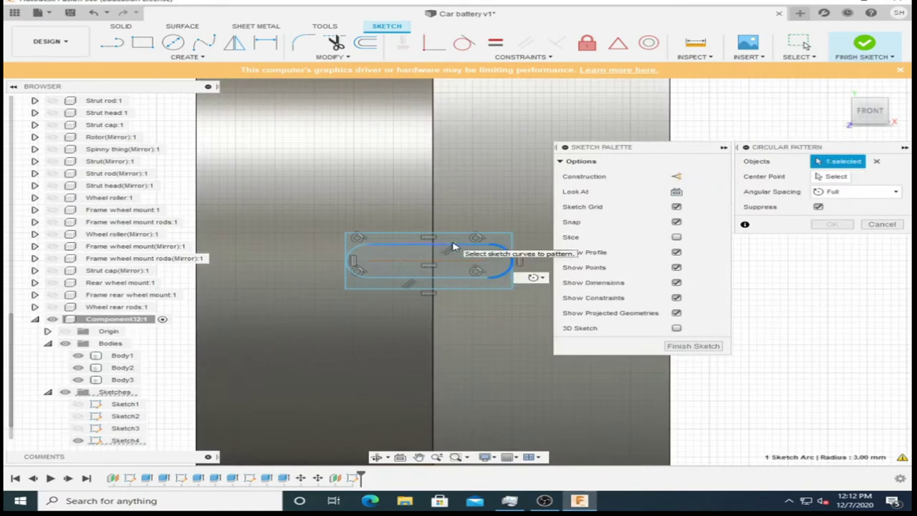
{"action": "left_click", "coordinate": [853, 113]}
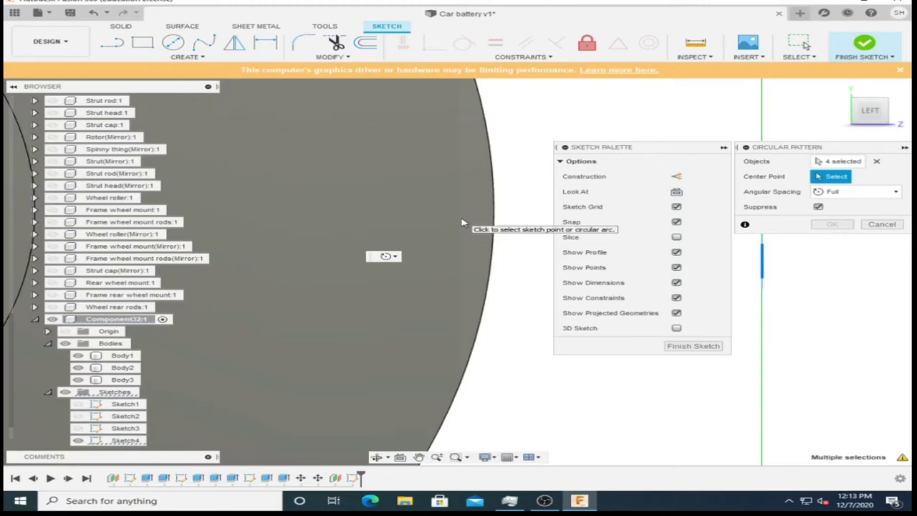
{"action": "scroll", "coordinate": [462, 222], "scroll_direction": "down", "scroll_amount": 3}
{"action": "scroll", "coordinate": [251, 219], "scroll_direction": "up", "scroll_amount": 5}
{"action": "scroll", "coordinate": [252, 219], "scroll_direction": "down", "scroll_amount": 4}
{"action": "left_click", "coordinate": [857, 115]}
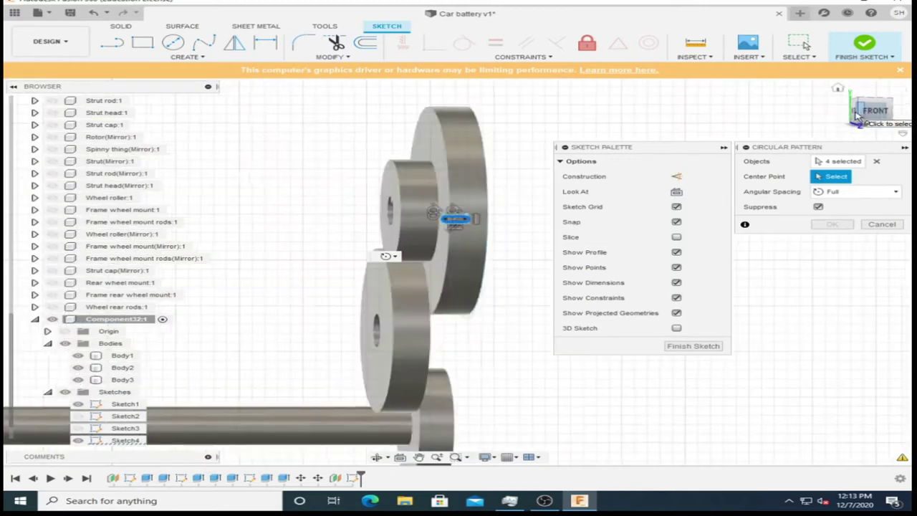
{"action": "left_click", "coordinate": [858, 115]}
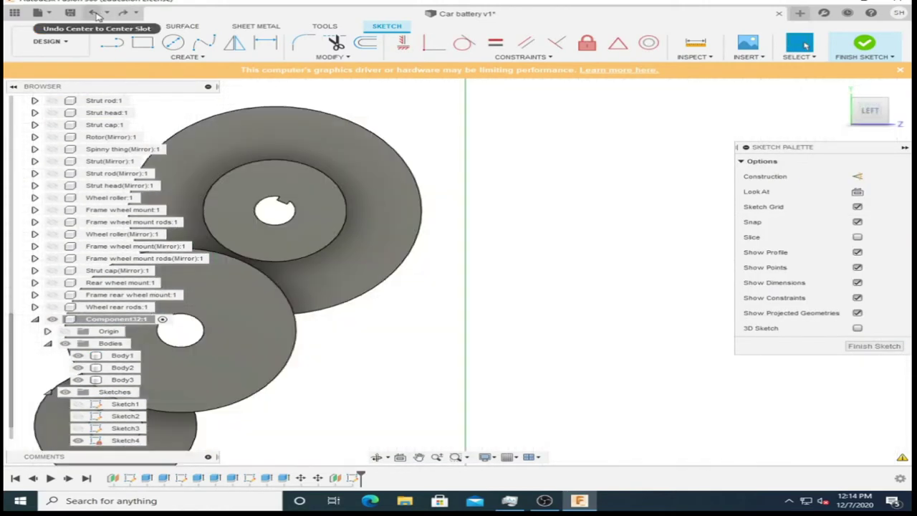
- Undo the slot and draw a freeform spline tooth outline across the large gear
{"action": "left_click", "coordinate": [97, 16]}
{"action": "right_click", "coordinate": [379, 179]}
{"action": "scroll", "coordinate": [384, 229], "scroll_direction": "up", "scroll_amount": 2}
{"action": "scroll", "coordinate": [473, 227], "scroll_direction": "up", "scroll_amount": 2}
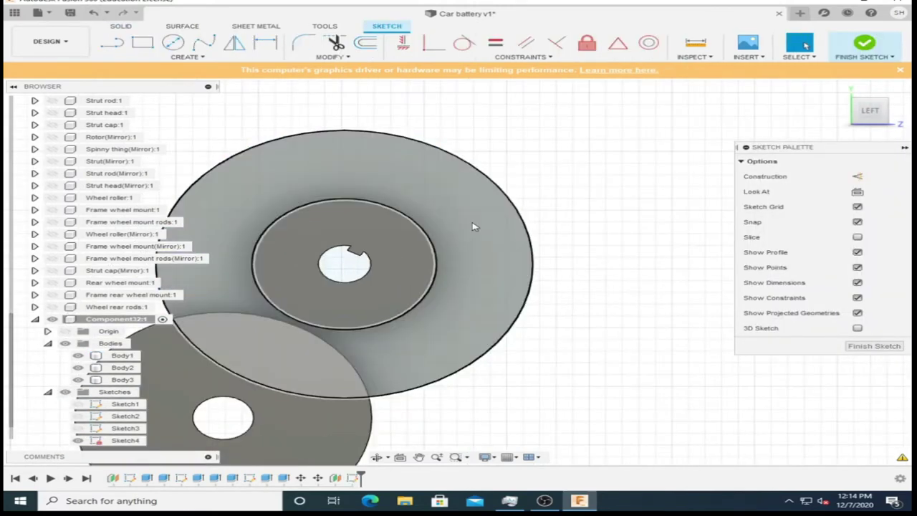
{"action": "key", "text": "s"}
{"action": "right_click", "coordinate": [444, 258]}
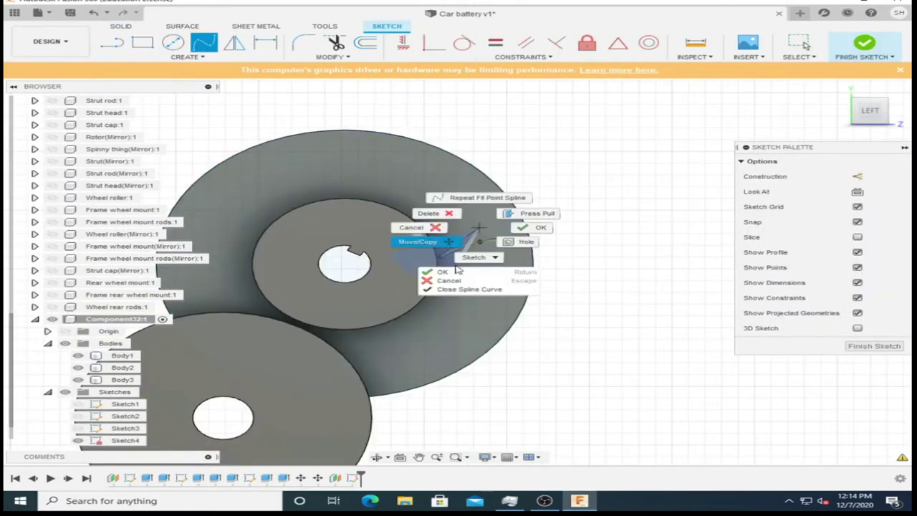
{"action": "scroll", "coordinate": [473, 251], "scroll_direction": "up", "scroll_amount": 5}
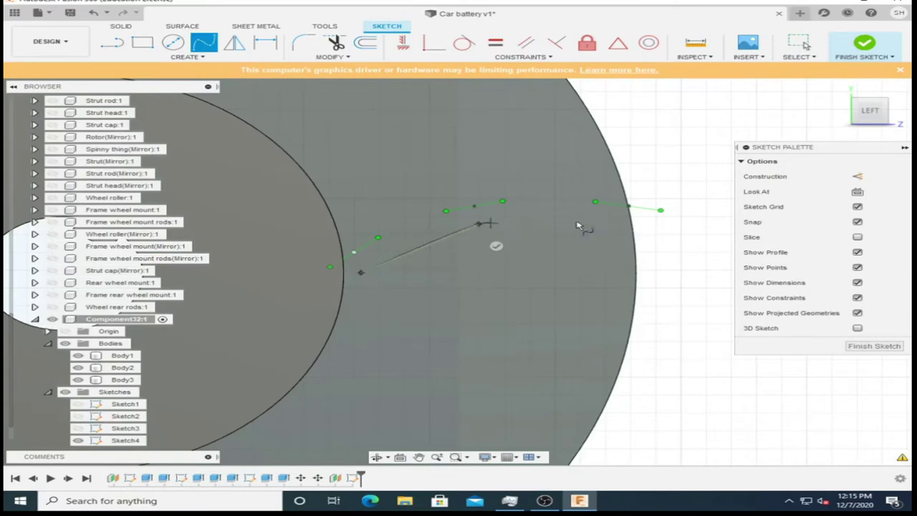
{"action": "left_click", "coordinate": [664, 232]}
{"action": "right_click", "coordinate": [664, 232]}
{"action": "left_click", "coordinate": [691, 228]}
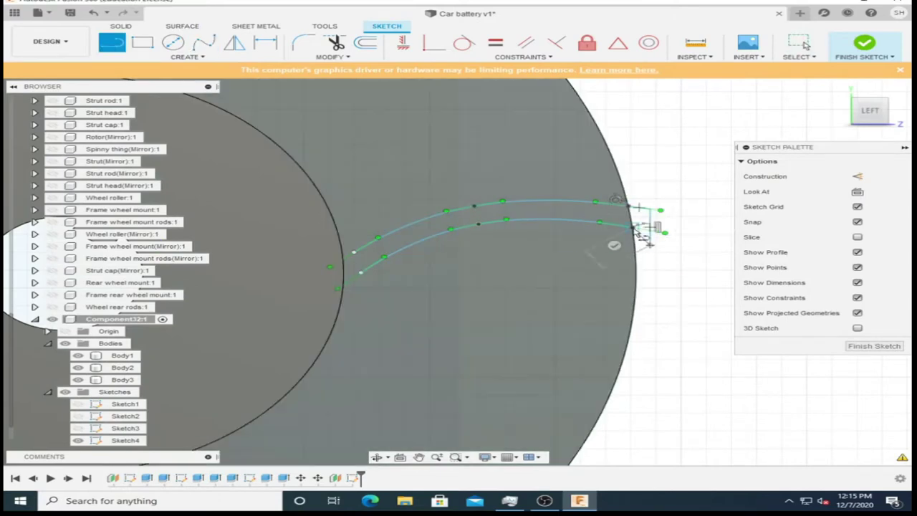
- Try a circular pattern of the two splines, then cancel it
{"action": "left_click", "coordinate": [188, 57]}
{"action": "left_click", "coordinate": [143, 219]}
{"action": "left_click", "coordinate": [430, 219]}
{"action": "left_click", "coordinate": [430, 237]}
{"action": "scroll", "coordinate": [351, 251], "scroll_direction": "down", "scroll_amount": 5}
{"action": "key", "text": "Escape"}
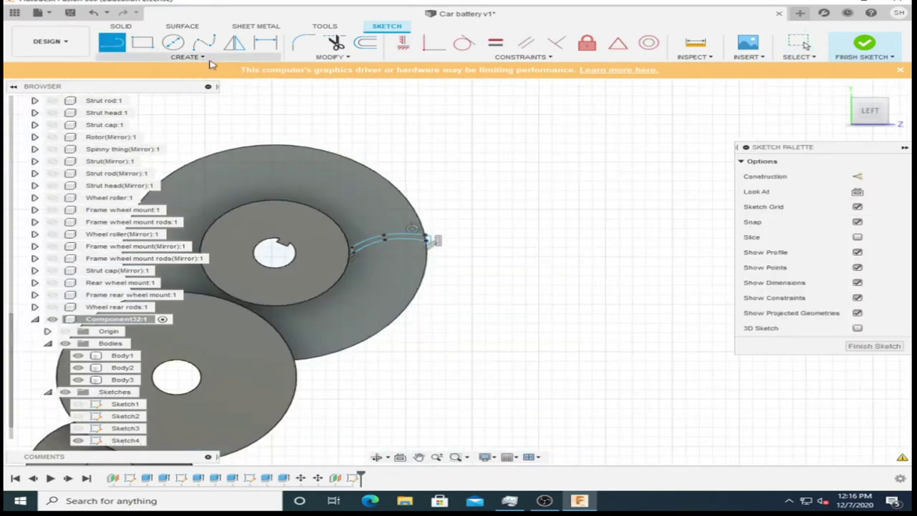
{"action": "scroll", "coordinate": [437, 401], "scroll_direction": "up", "scroll_amount": 5}
{"action": "scroll", "coordinate": [441, 415], "scroll_direction": "up", "scroll_amount": 3}
{"action": "scroll", "coordinate": [441, 415], "scroll_direction": "down", "scroll_amount": 3}
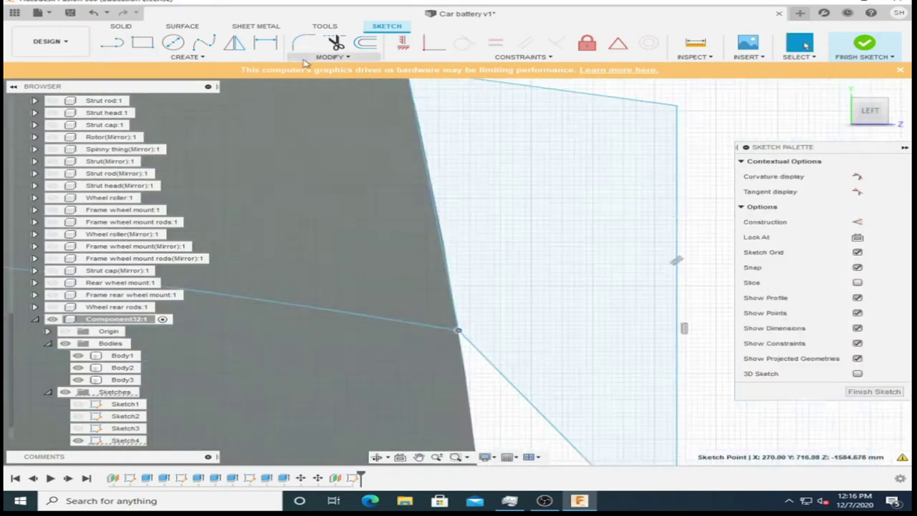
- Close the outline's end with another spline and trim the stray ends at the rim
{"action": "left_click", "coordinate": [204, 42]}
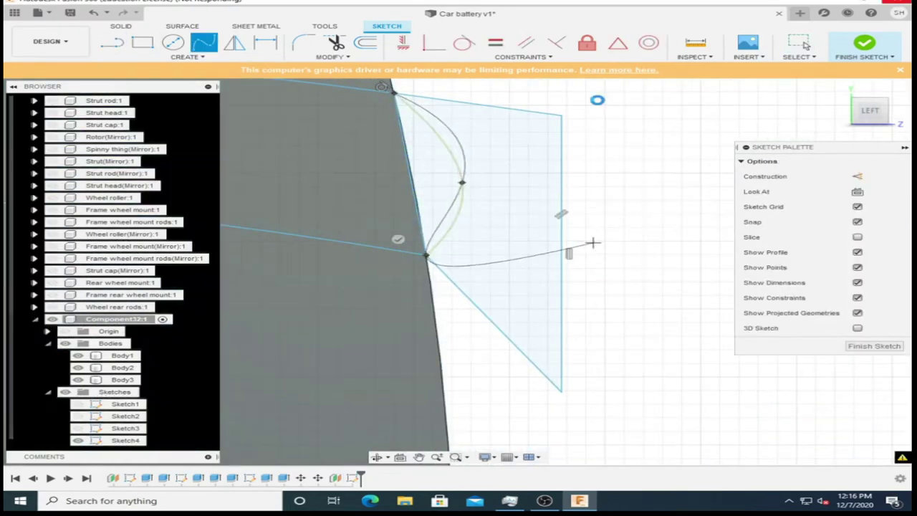
{"action": "key", "text": "t"}
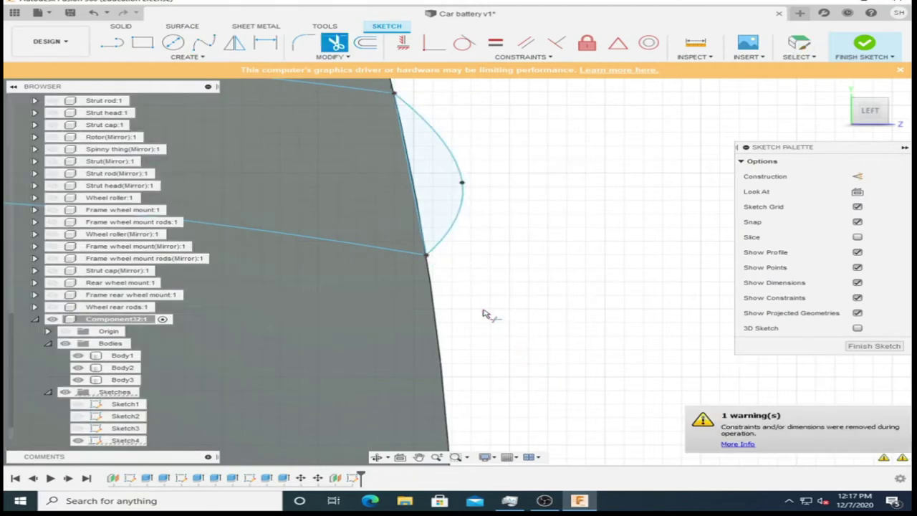
{"action": "scroll", "coordinate": [572, 342], "scroll_direction": "down", "scroll_amount": 3}
{"action": "left_click", "coordinate": [459, 215]}
- Select the tooth outline curves and start a circle at the hub centre, then cancel it
{"action": "scroll", "coordinate": [401, 211], "scroll_direction": "up", "scroll_amount": 3}
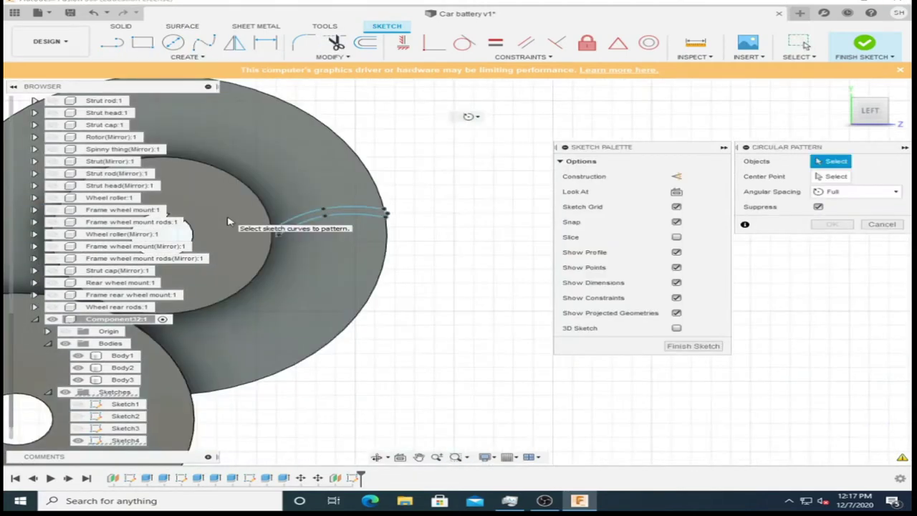
{"action": "scroll", "coordinate": [471, 221], "scroll_direction": "down", "scroll_amount": 3}
{"action": "left_click_drag", "start_coordinate": [424, 225], "coordinate": [544, 158]}
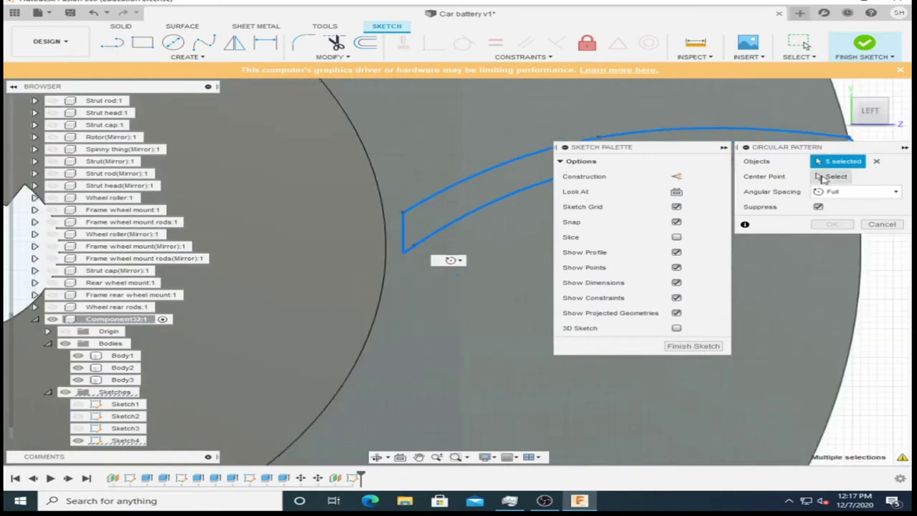
{"action": "left_click", "coordinate": [831, 176]}
{"action": "scroll", "coordinate": [387, 182], "scroll_direction": "down", "scroll_amount": 1}
{"action": "scroll", "coordinate": [387, 182], "scroll_direction": "up", "scroll_amount": 3}
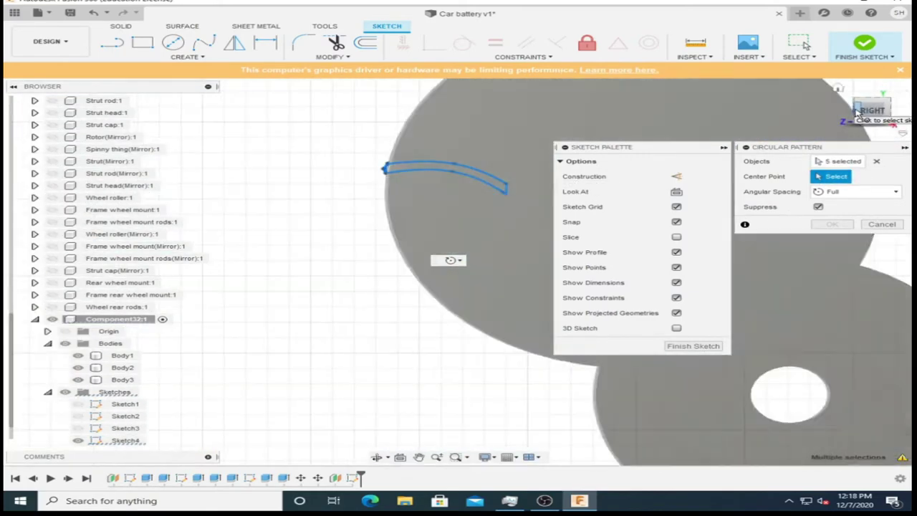
{"action": "scroll", "coordinate": [387, 182], "scroll_direction": "down", "scroll_amount": 3}
{"action": "key", "text": "c"}
{"action": "left_click", "coordinate": [387, 183]}
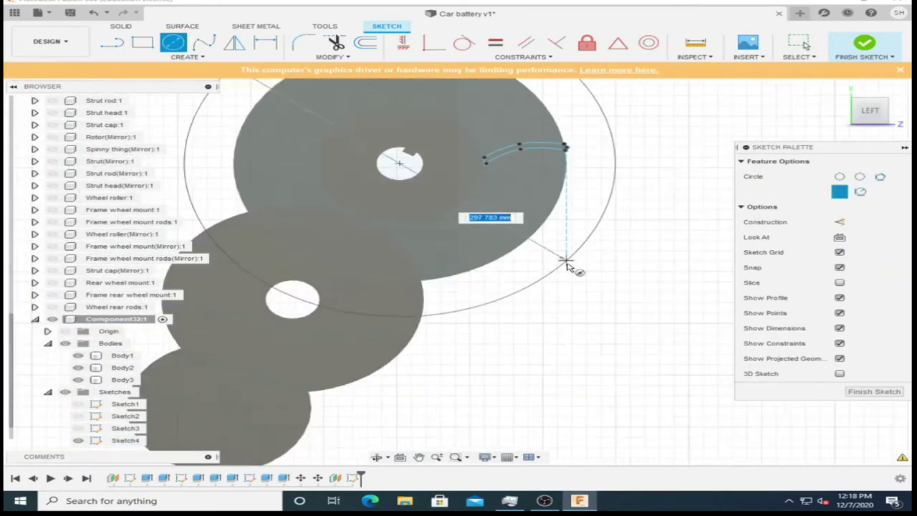
{"action": "scroll", "coordinate": [557, 208], "scroll_direction": "up", "scroll_amount": 3}
{"action": "right_click", "coordinate": [603, 179]}
{"action": "key", "text": "Escape"}
{"action": "scroll", "coordinate": [386, 214], "scroll_direction": "down", "scroll_amount": 3}
- Circular-pattern the curved slot outline 54 times around the hub centre
{"action": "left_click", "coordinate": [187, 56]}
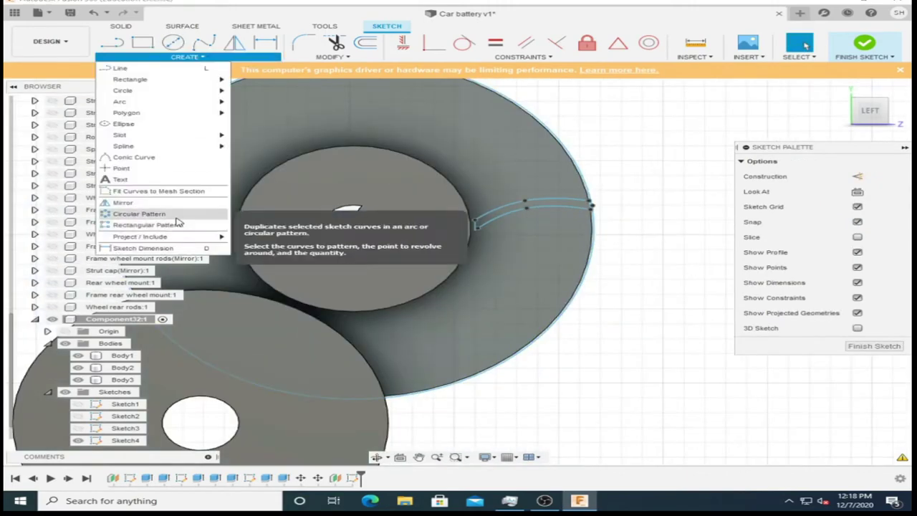
{"action": "left_click", "coordinate": [143, 208]}
{"action": "double_click", "coordinate": [426, 208]}
{"action": "scroll", "coordinate": [389, 205], "scroll_direction": "up", "scroll_amount": 2}
{"action": "scroll", "coordinate": [368, 219], "scroll_direction": "up", "scroll_amount": 1}
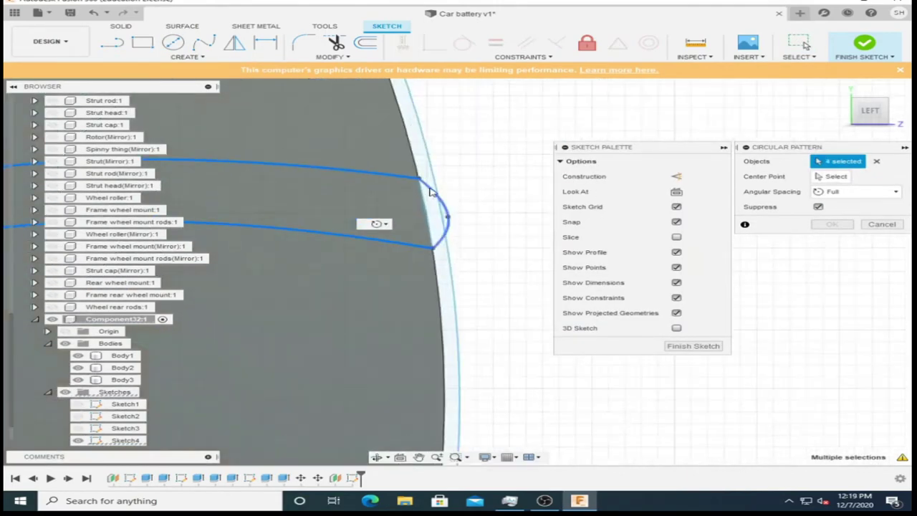
{"action": "scroll", "coordinate": [275, 215], "scroll_direction": "down", "scroll_amount": 4}
{"action": "left_click", "coordinate": [263, 214]}
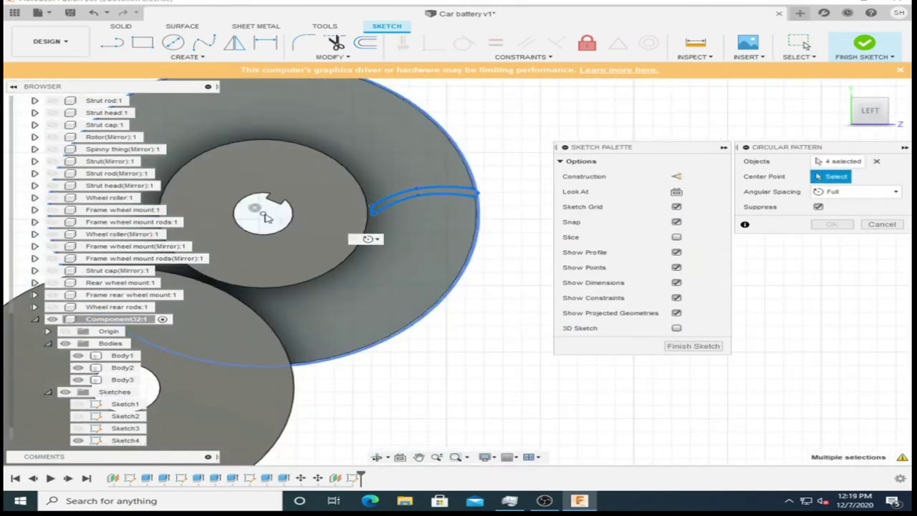
{"action": "scroll", "coordinate": [322, 186], "scroll_direction": "down", "scroll_amount": 3}
{"action": "type", "text": "49"}
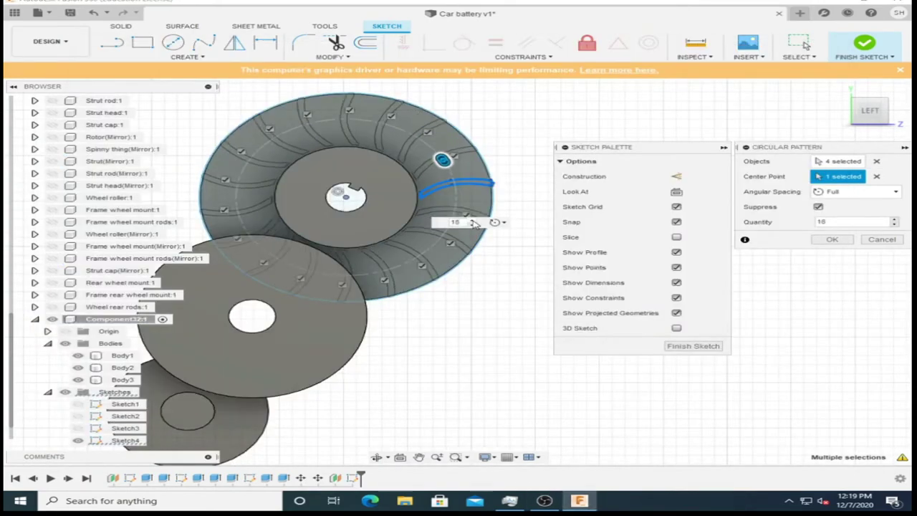
{"action": "scroll", "coordinate": [423, 194], "scroll_direction": "up", "scroll_amount": 4}
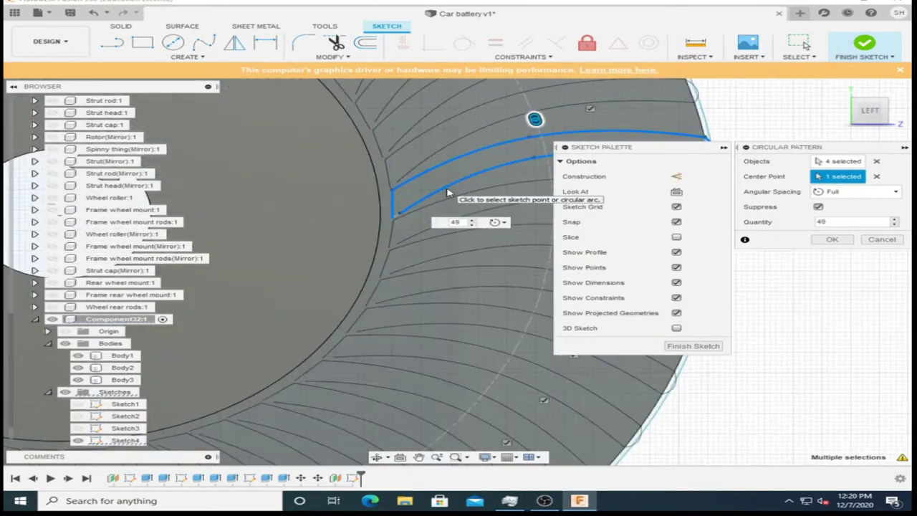
{"action": "scroll", "coordinate": [447, 192], "scroll_direction": "down", "scroll_amount": 3}
{"action": "type", "text": "54"}
{"action": "scroll", "coordinate": [441, 196], "scroll_direction": "up", "scroll_amount": 3}
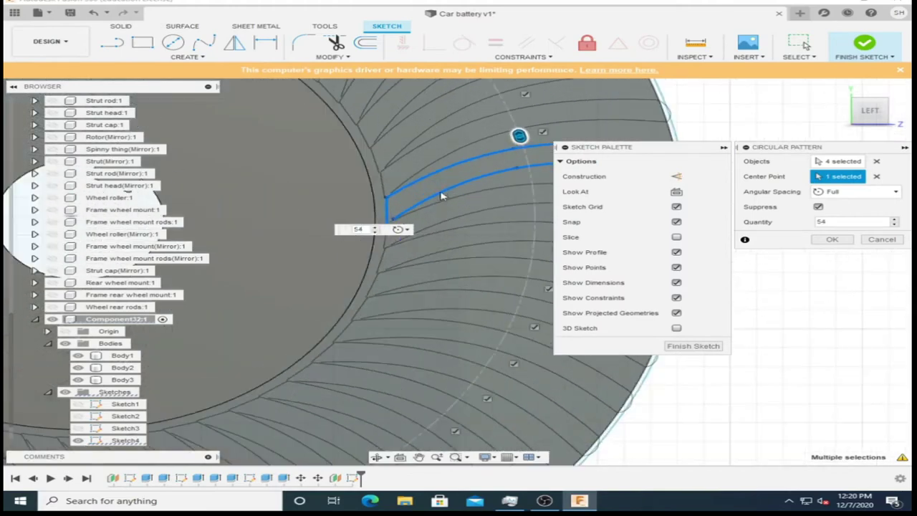
{"action": "scroll", "coordinate": [441, 196], "scroll_direction": "down", "scroll_amount": 3}
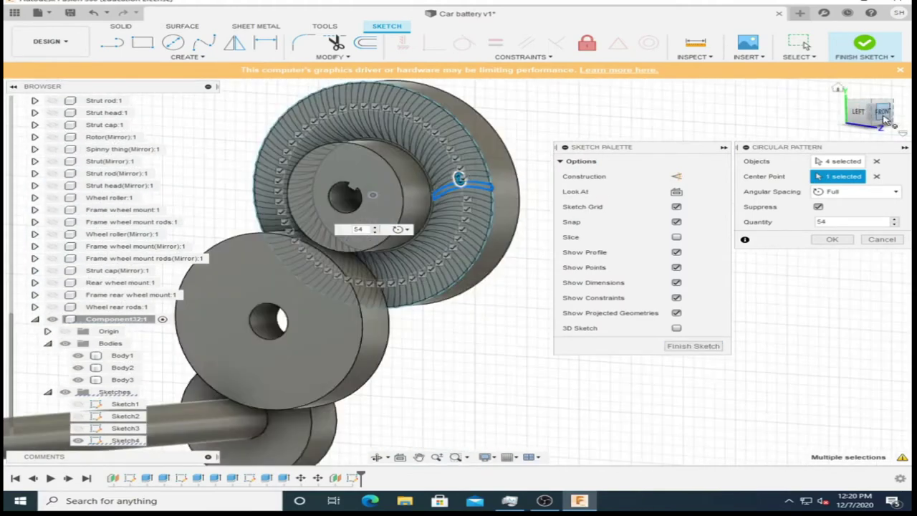
{"action": "scroll", "coordinate": [460, 227], "scroll_direction": "up", "scroll_amount": 4}
{"action": "scroll", "coordinate": [461, 227], "scroll_direction": "down", "scroll_amount": 3}
{"action": "key", "text": "Return"}
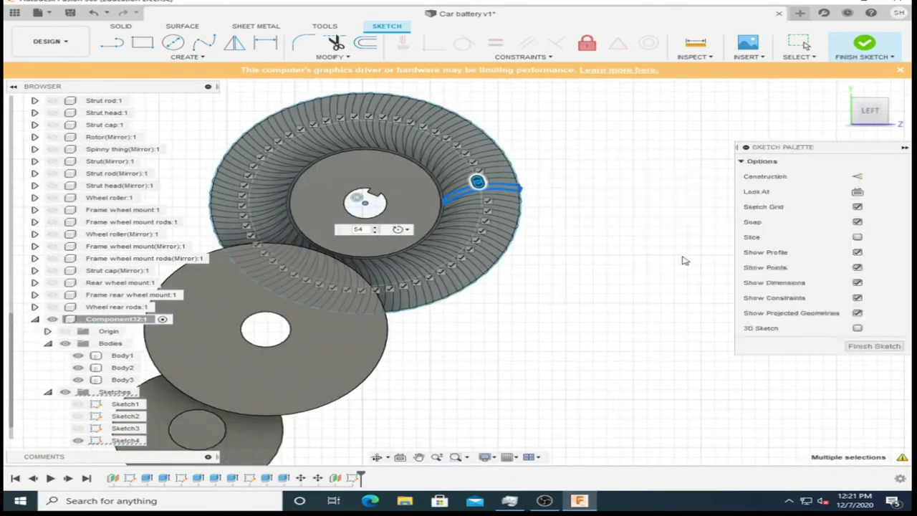
- Pattern the remaining slot curves 54 times around the hub centre and select the slot profiles
{"action": "scroll", "coordinate": [571, 179], "scroll_direction": "up", "scroll_amount": 5}
{"action": "scroll", "coordinate": [528, 180], "scroll_direction": "up", "scroll_amount": 3}
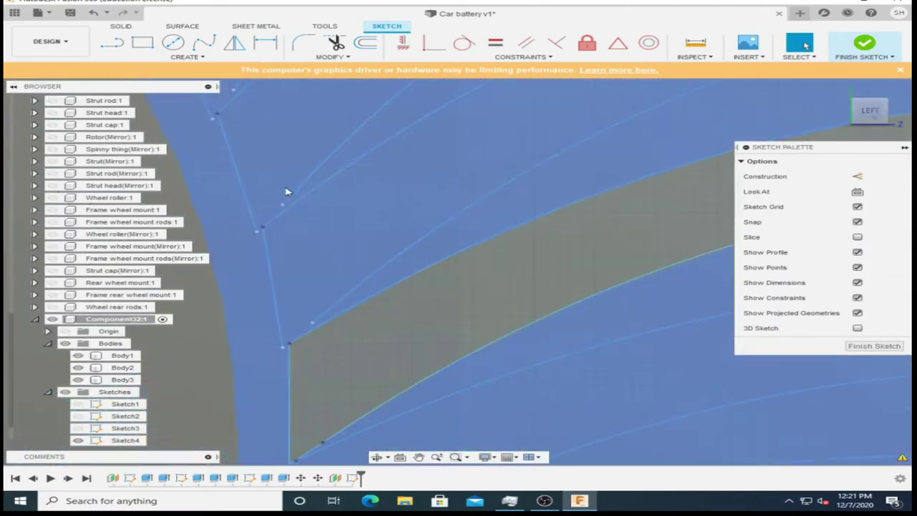
{"action": "scroll", "coordinate": [423, 227], "scroll_direction": "down", "scroll_amount": 2}
{"action": "left_click", "coordinate": [423, 227]}
{"action": "scroll", "coordinate": [423, 226], "scroll_direction": "down", "scroll_amount": 3}
{"action": "left_click", "coordinate": [186, 57]}
{"action": "left_click", "coordinate": [144, 208]}
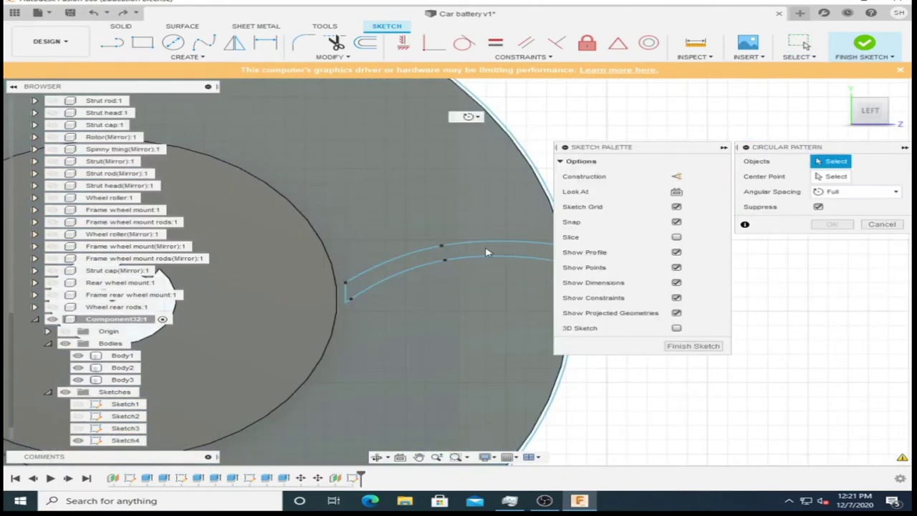
{"action": "scroll", "coordinate": [394, 278], "scroll_direction": "up", "scroll_amount": 3}
{"action": "scroll", "coordinate": [393, 278], "scroll_direction": "down", "scroll_amount": 2}
{"action": "left_click", "coordinate": [465, 268]}
{"action": "scroll", "coordinate": [465, 268], "scroll_direction": "down", "scroll_amount": 3}
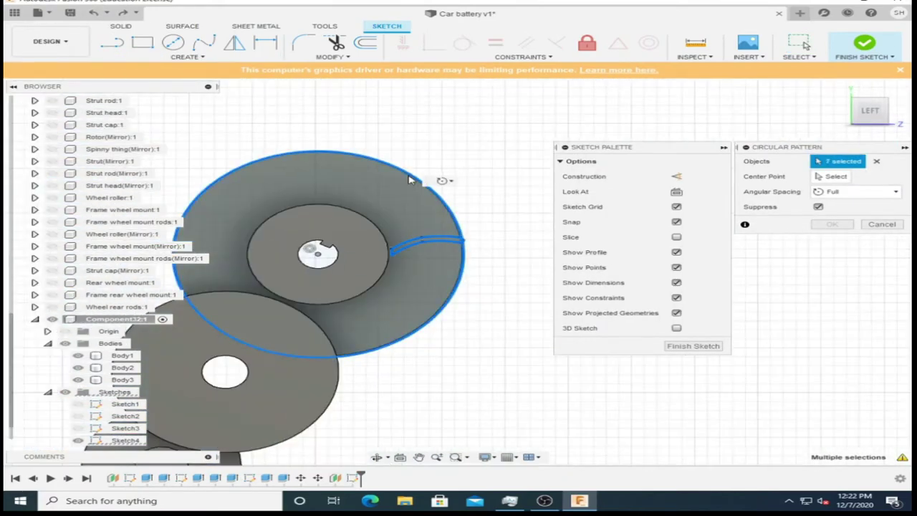
{"action": "left_click", "coordinate": [318, 255]}
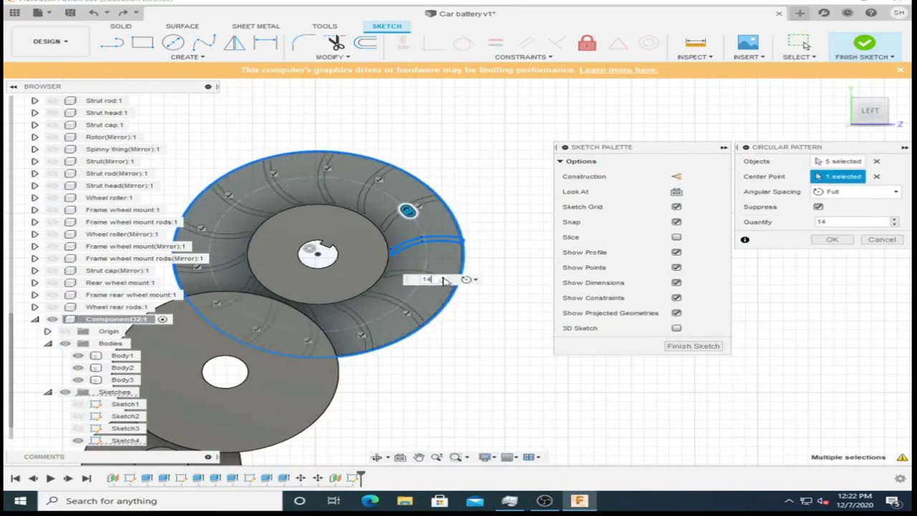
{"action": "scroll", "coordinate": [351, 274], "scroll_direction": "up", "scroll_amount": 5}
{"action": "type", "text": "54"}
{"action": "scroll", "coordinate": [351, 274], "scroll_direction": "down", "scroll_amount": 3}
{"action": "scroll", "coordinate": [307, 279], "scroll_direction": "down", "scroll_amount": 2}
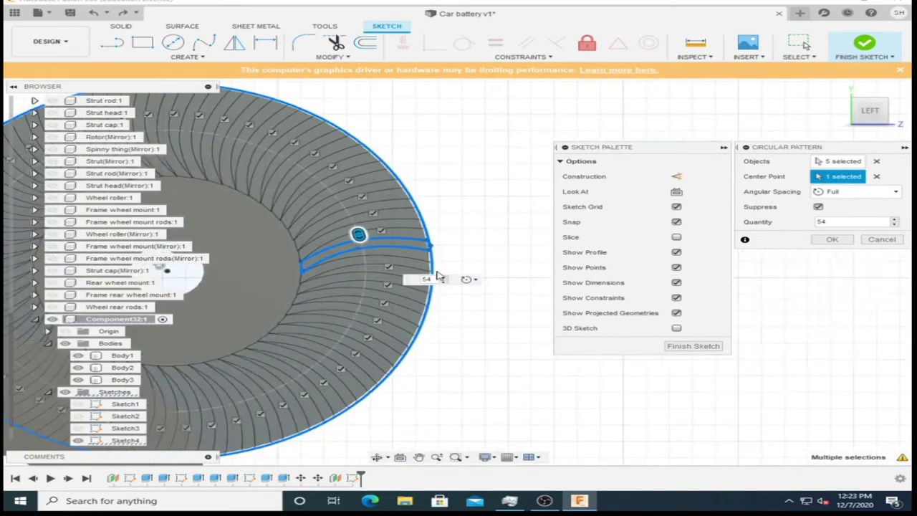
{"action": "key", "text": "Return"}
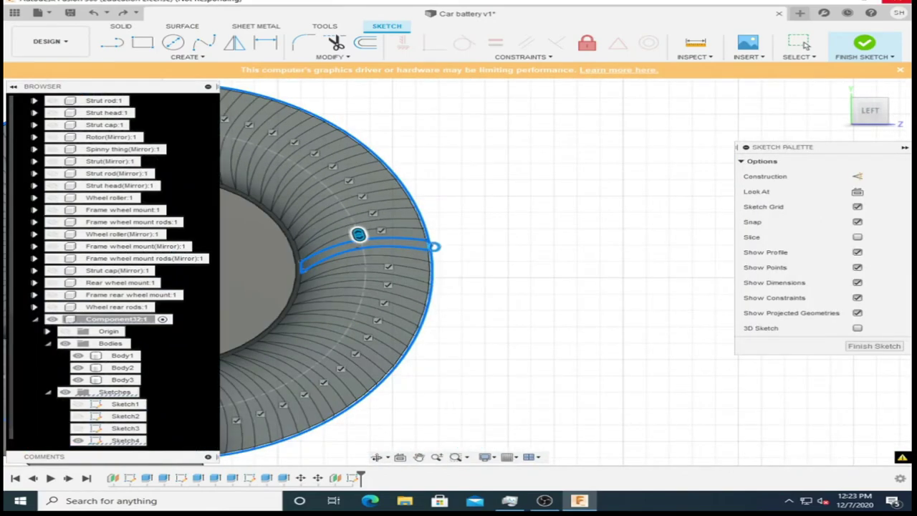
{"action": "left_click", "coordinate": [373, 261]}
- Extrude the slot profiles as a two-sided cut, 10 mm on each side
{"action": "key", "text": "e"}
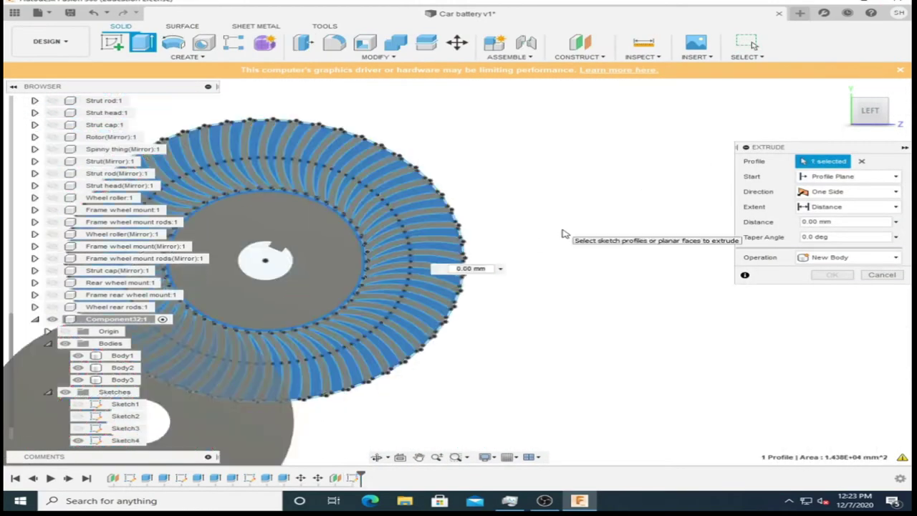
{"action": "middle_click_drag", "start_coordinate": [563, 231], "coordinate": [444, 260], "text": "shift"}
{"action": "mouse_move", "coordinate": [459, 262]}
{"action": "left_mouse_down"}
{"action": "mouse_move", "coordinate": [493, 265]}
{"action": "mouse_move", "coordinate": [476, 263]}
{"action": "left_mouse_up"}
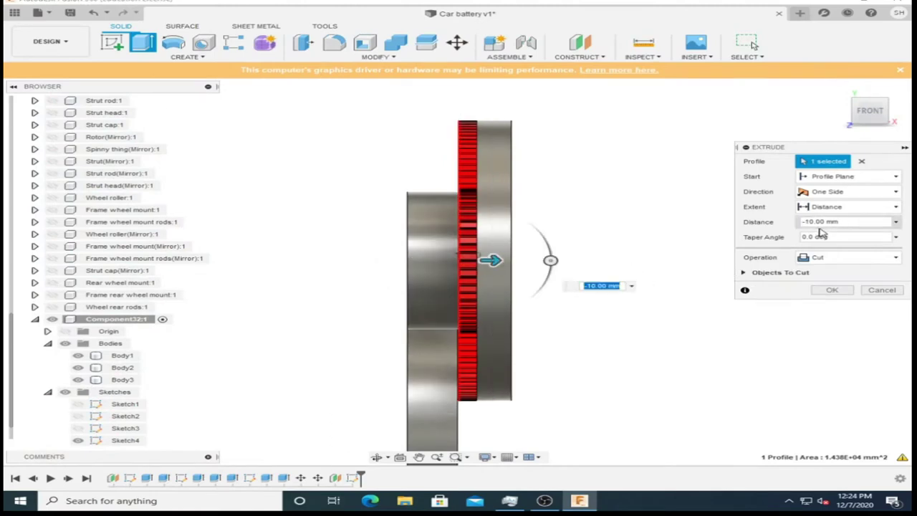
{"action": "scroll", "coordinate": [576, 276], "scroll_direction": "up", "scroll_amount": 1}
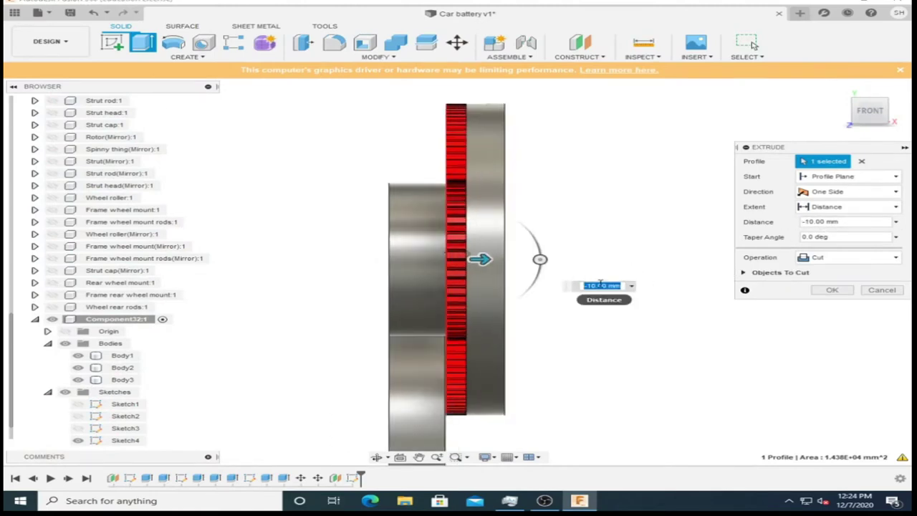
{"action": "left_click", "coordinate": [848, 191]}
{"action": "left_click", "coordinate": [831, 213]}
{"action": "left_click_drag", "start_coordinate": [444, 260], "coordinate": [392, 259]}
{"action": "type", "text": "10"}
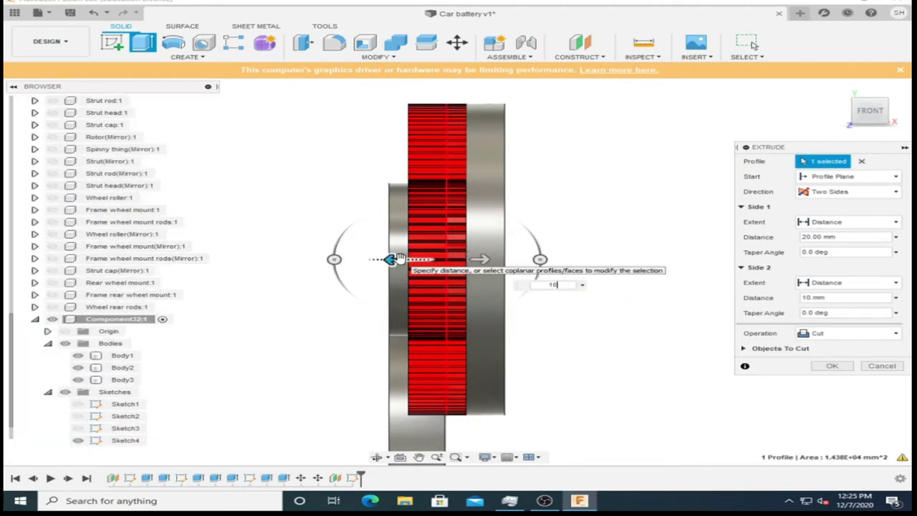
{"action": "key", "text": "Return"}
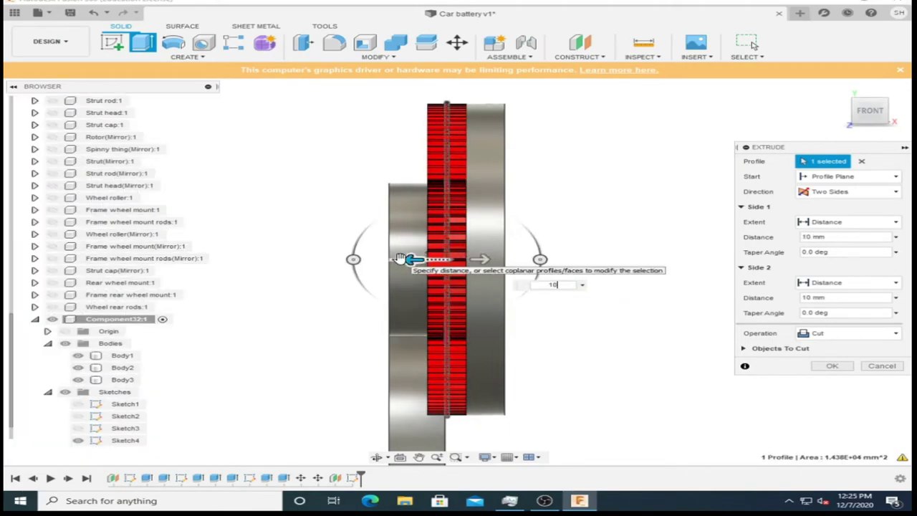
- Check the cut from the left view and choose the gear body as the cut target
{"action": "left_click_drag", "start_coordinate": [870, 114], "coordinate": [853, 126]}
{"action": "left_click", "coordinate": [870, 108]}
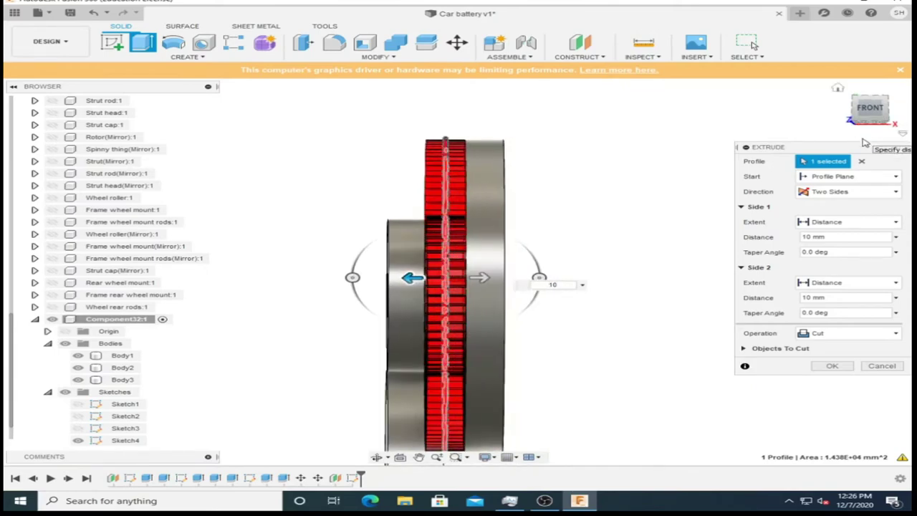
{"action": "left_click", "coordinate": [853, 111]}
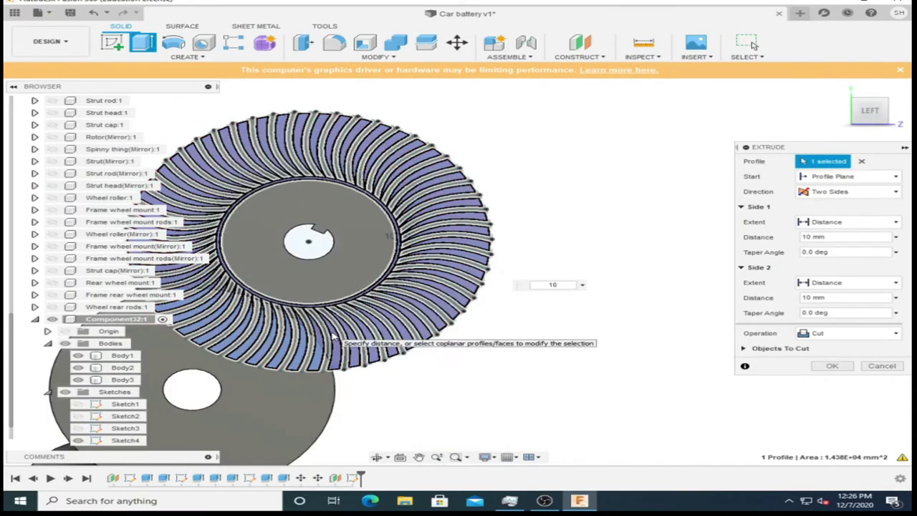
{"action": "left_click", "coordinate": [287, 296]}
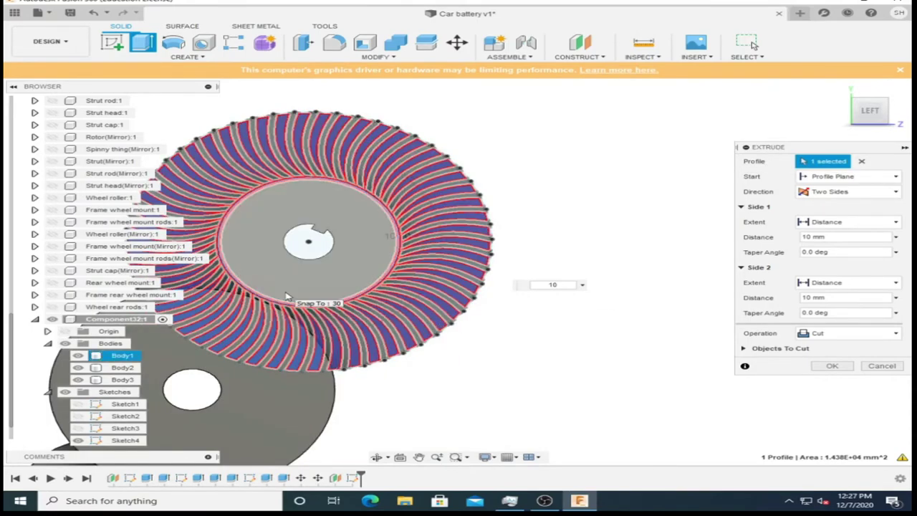
- Confirm the two-sided cut and sketch a circle on the hub face
{"action": "left_click", "coordinate": [888, 366]}
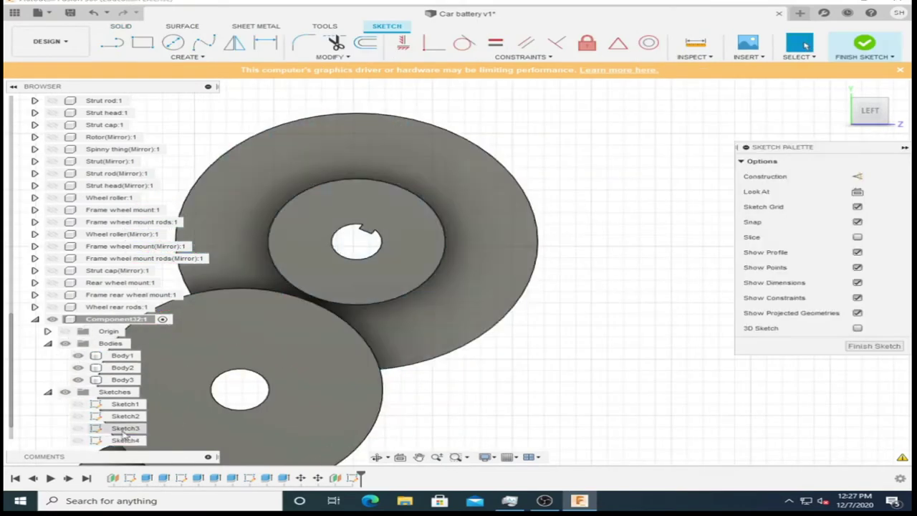
{"action": "right_click", "coordinate": [360, 297]}
{"action": "left_click", "coordinate": [338, 184]}
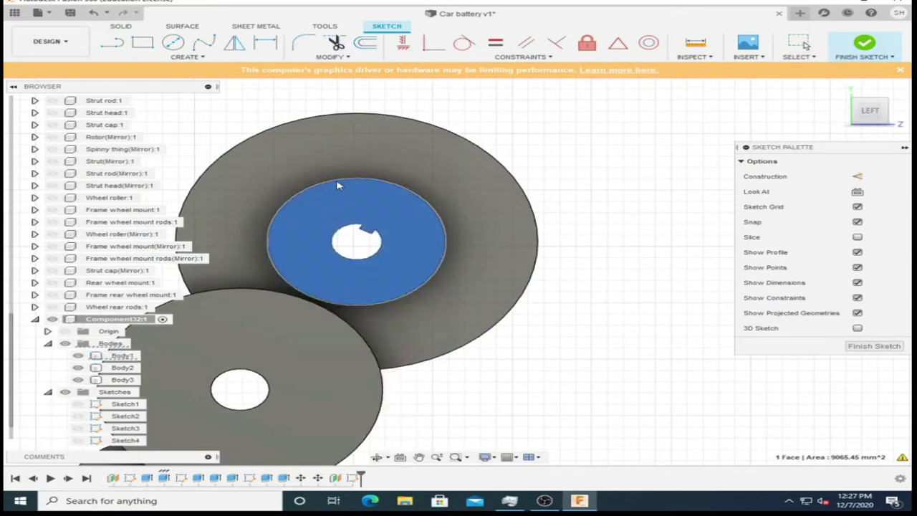
{"action": "key", "text": "c"}
{"action": "scroll", "coordinate": [430, 287], "scroll_direction": "up", "scroll_amount": 1}
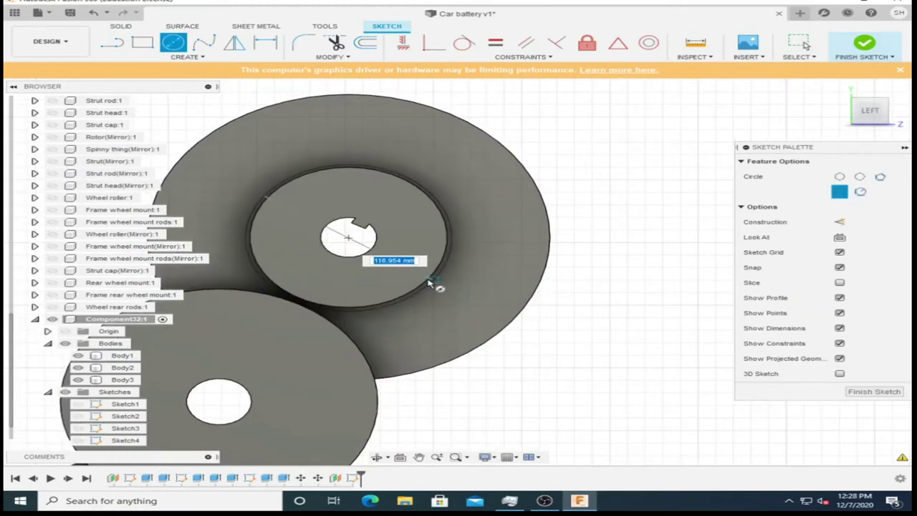
{"action": "key", "text": "Escape"}
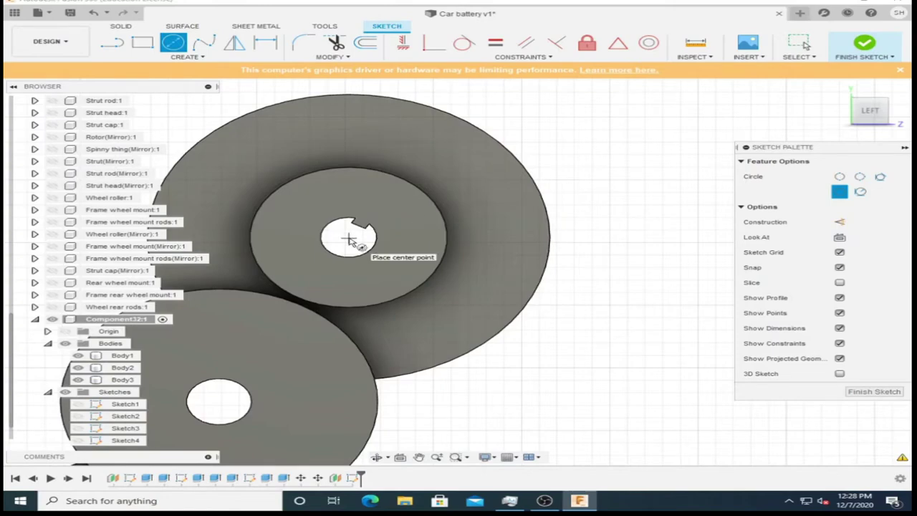
{"action": "key", "text": "Return"}
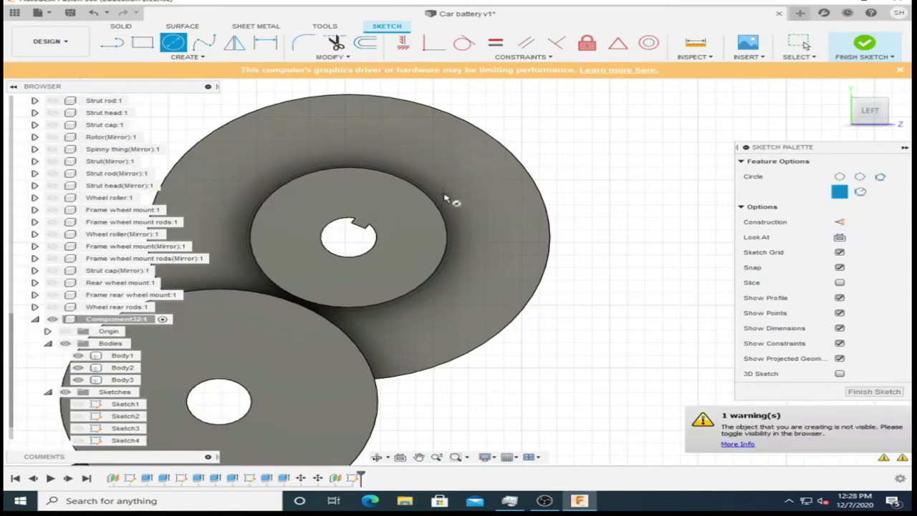
{"action": "scroll", "coordinate": [401, 222], "scroll_direction": "down", "scroll_amount": 2}
- Show Sketch4's curves and draw a small slot rectangle at the gear rim
{"action": "left_click", "coordinate": [78, 428]}
{"action": "scroll", "coordinate": [413, 290], "scroll_direction": "up", "scroll_amount": 5}
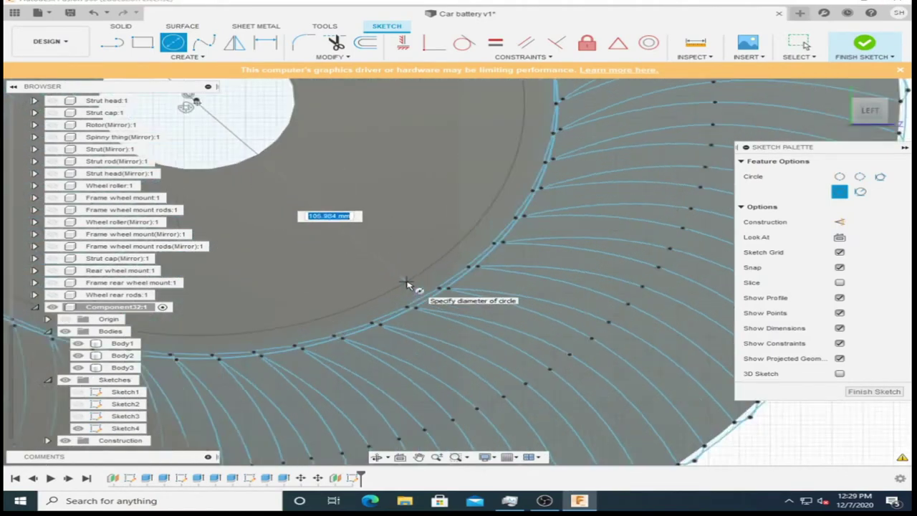
{"action": "scroll", "coordinate": [413, 290], "scroll_direction": "up", "scroll_amount": 3}
{"action": "scroll", "coordinate": [414, 279], "scroll_direction": "down", "scroll_amount": 2}
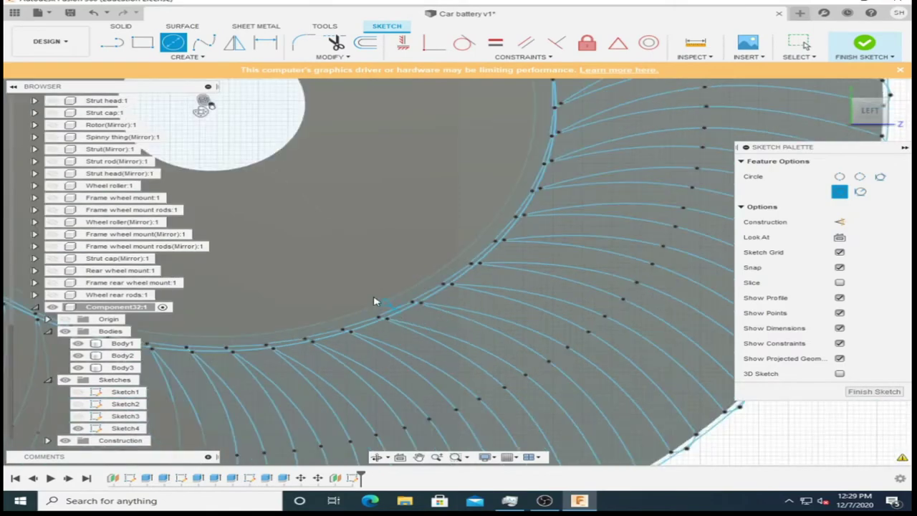
{"action": "key", "text": "r"}
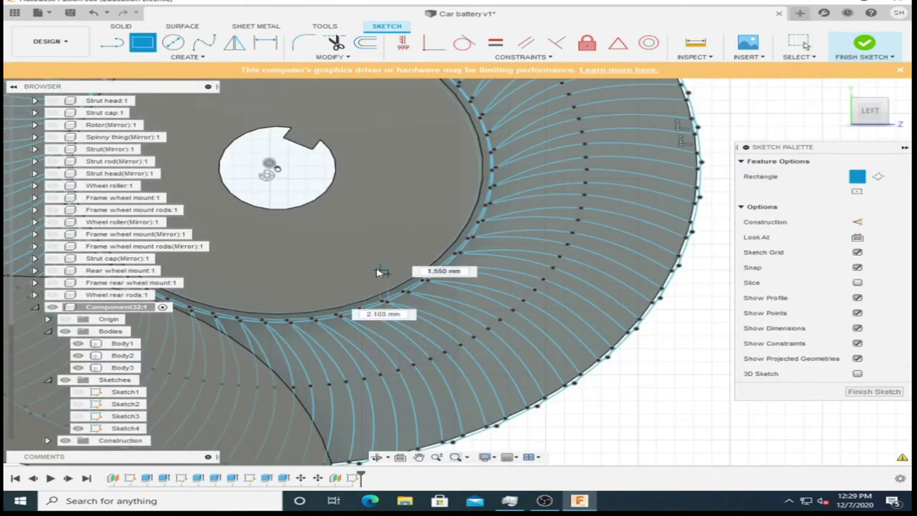
{"action": "scroll", "coordinate": [280, 321], "scroll_direction": "up", "scroll_amount": 2}
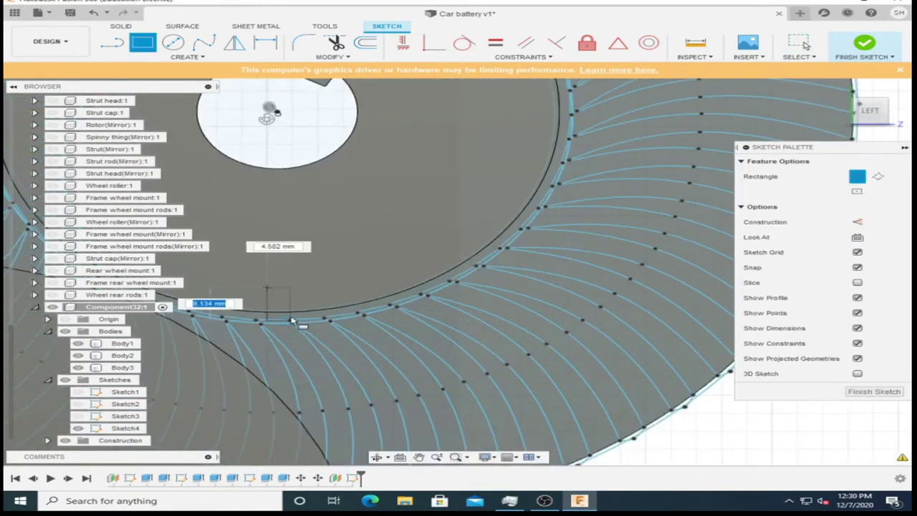
{"action": "left_click", "coordinate": [291, 320]}
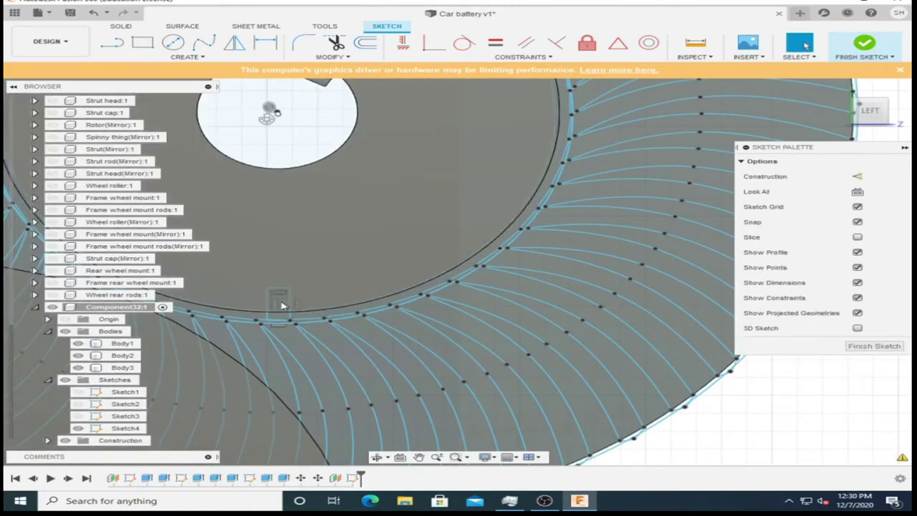
- Circular-pattern the slot rectangle around the gear centre and finish the sketch
{"action": "scroll", "coordinate": [291, 321], "scroll_direction": "up", "scroll_amount": 2}
{"action": "left_click", "coordinate": [188, 57]}
{"action": "left_click", "coordinate": [136, 213]}
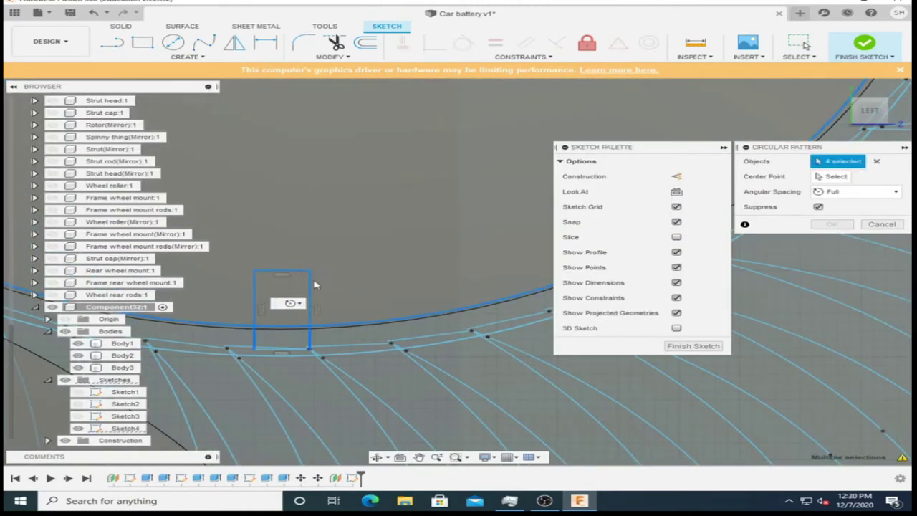
{"action": "left_click", "coordinate": [318, 134]}
{"action": "scroll", "coordinate": [318, 134], "scroll_direction": "down", "scroll_amount": 3}
{"action": "scroll", "coordinate": [501, 215], "scroll_direction": "up", "scroll_amount": 1}
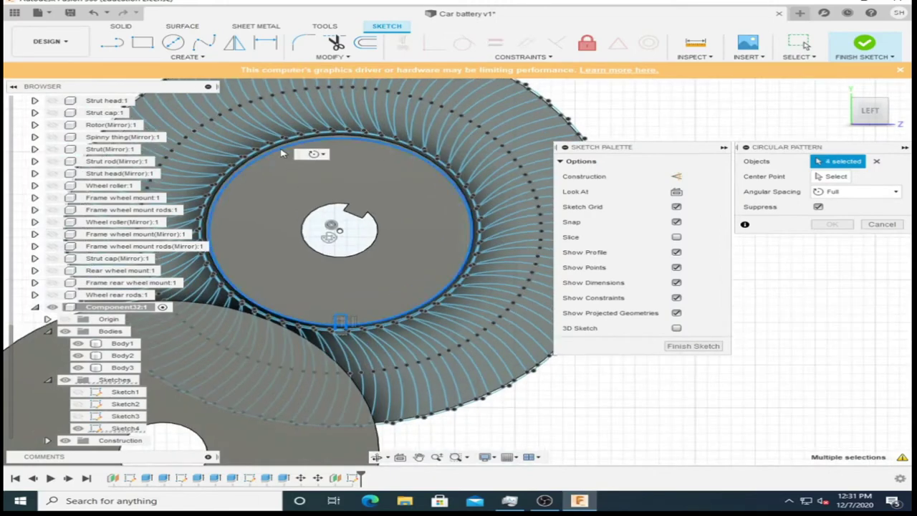
{"action": "key", "text": "Return"}
{"action": "left_click", "coordinate": [857, 346]}
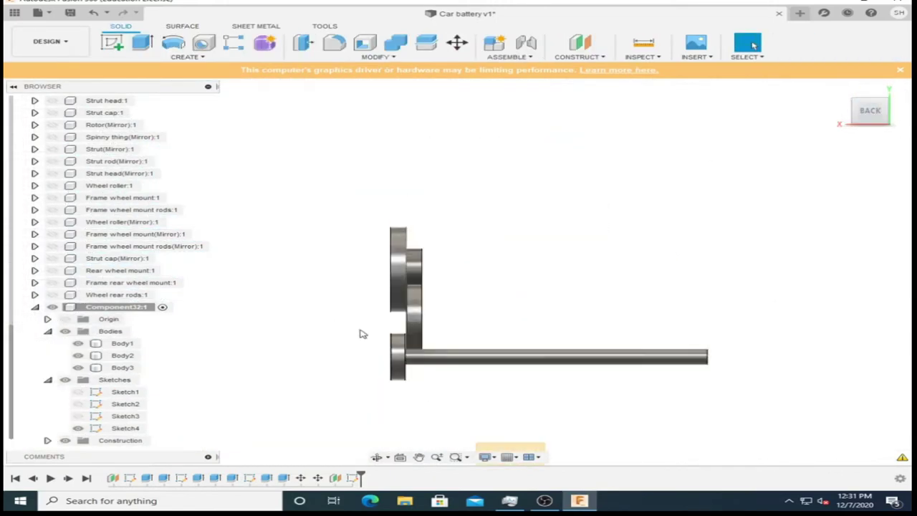
- Show the Rear chassis and rename the motor gear component to Primary gears
{"action": "scroll", "coordinate": [85, 226], "scroll_direction": "up", "scroll_amount": 5}
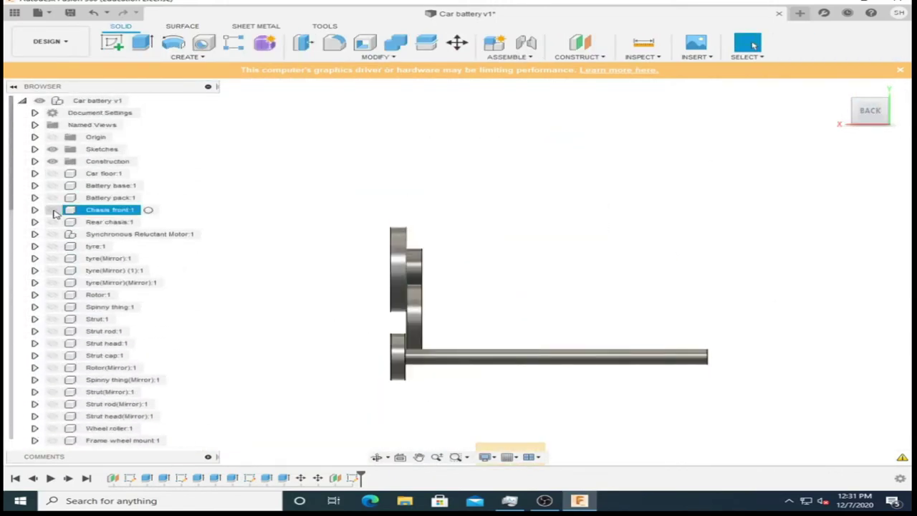
{"action": "left_click", "coordinate": [52, 223]}
{"action": "left_click", "coordinate": [62, 233]}
{"action": "type", "text": "Primary ge"}
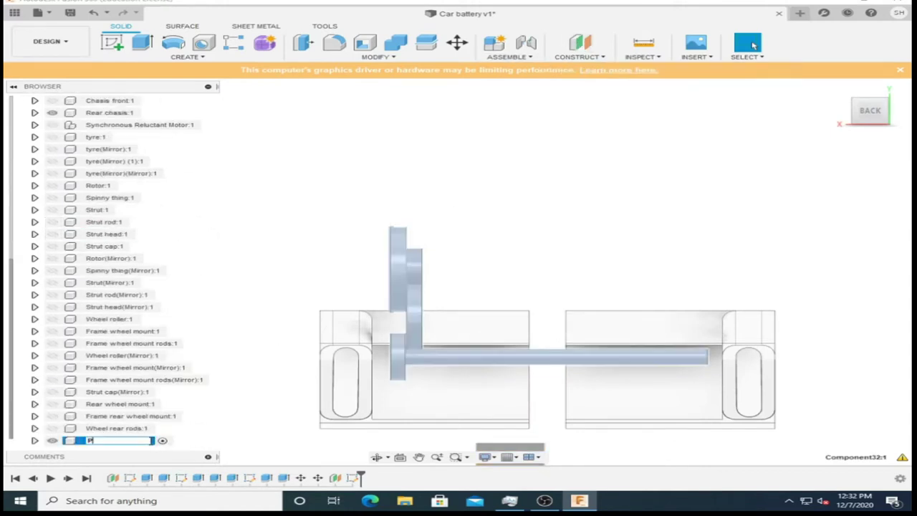
{"action": "type", "text": "ars"}
{"action": "key", "text": "Return"}
- Clear the selection and open the options for the Car battery assembly
{"action": "scroll", "coordinate": [462, 257], "scroll_direction": "down", "scroll_amount": 2}
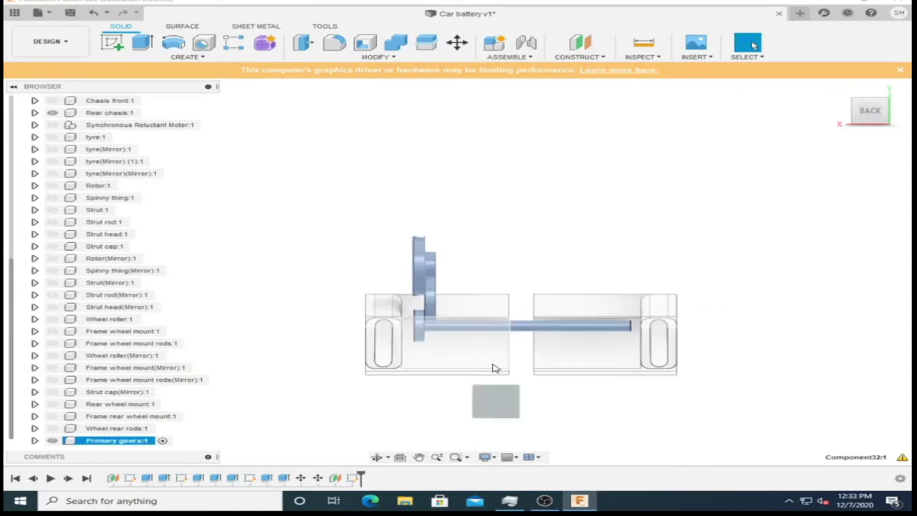
{"action": "left_click", "coordinate": [282, 246]}
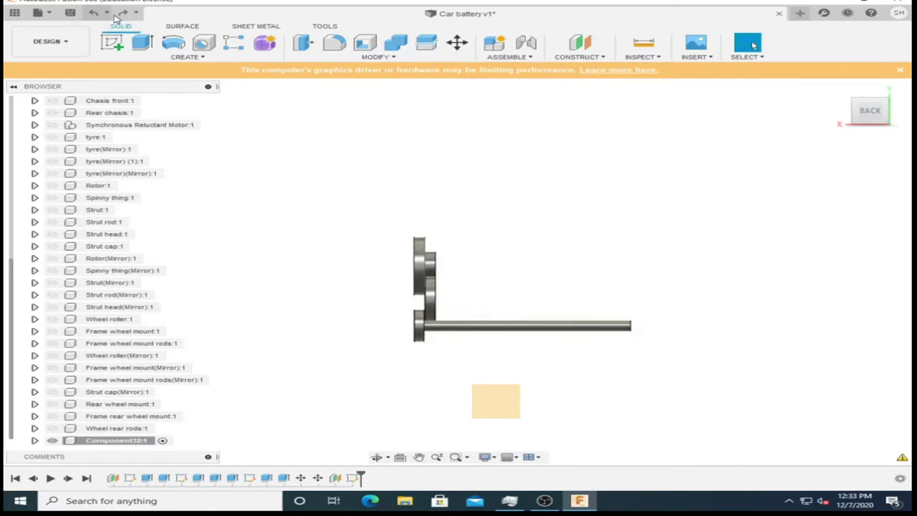
{"action": "scroll", "coordinate": [100, 122], "scroll_direction": "up", "scroll_amount": 3}
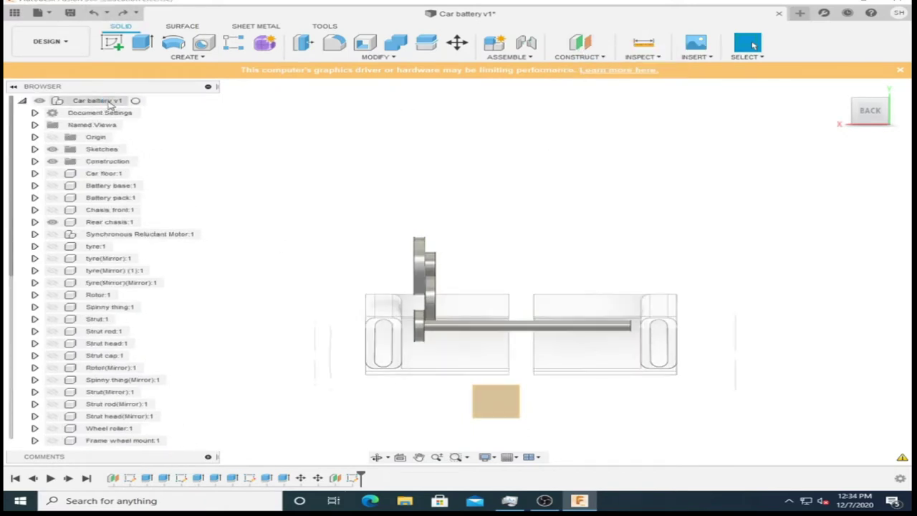
{"action": "right_click", "coordinate": [107, 102]}
- Add Component33 under Car battery and base a construction plane on YZ, viewed from the right
{"action": "left_click", "coordinate": [157, 123]}
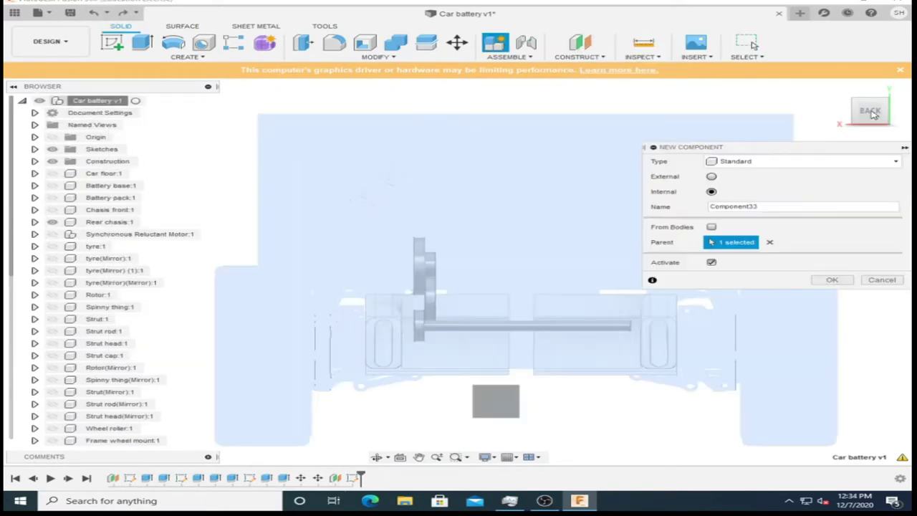
{"action": "left_click", "coordinate": [825, 279]}
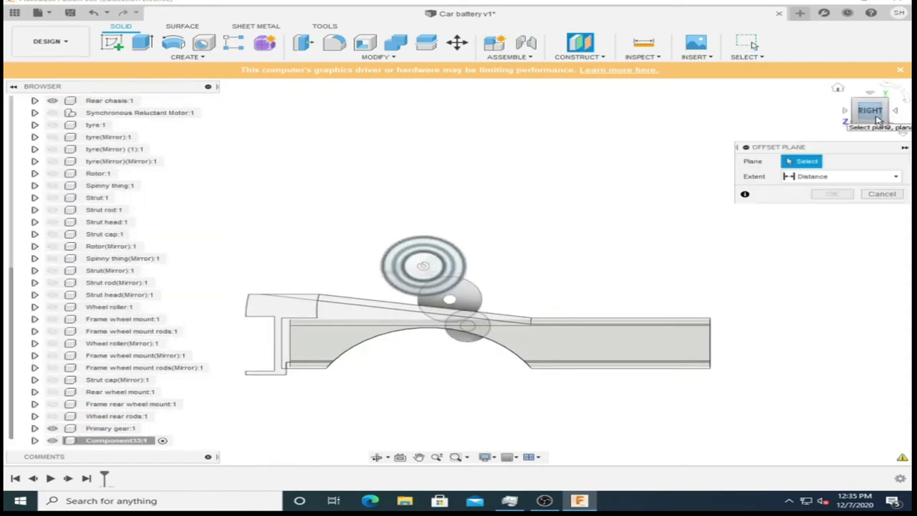
{"action": "left_click", "coordinate": [607, 172]}
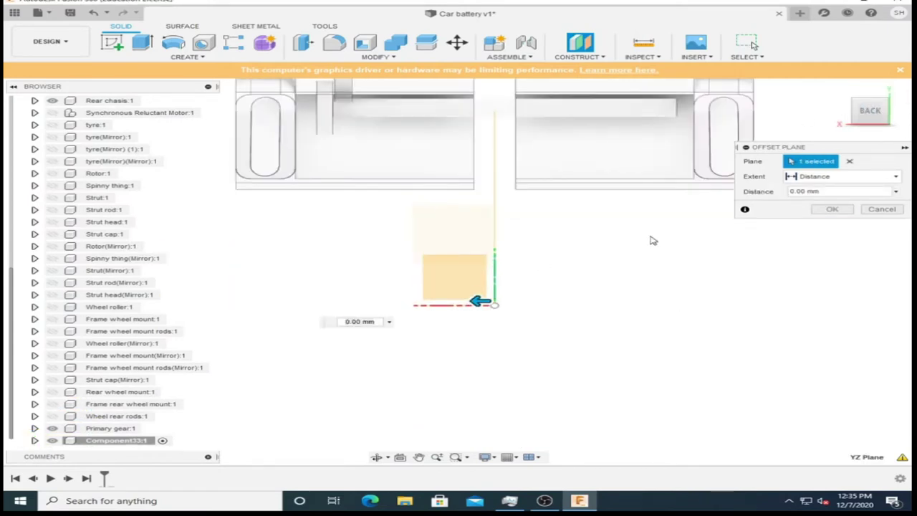
{"action": "left_click", "coordinate": [859, 116]}
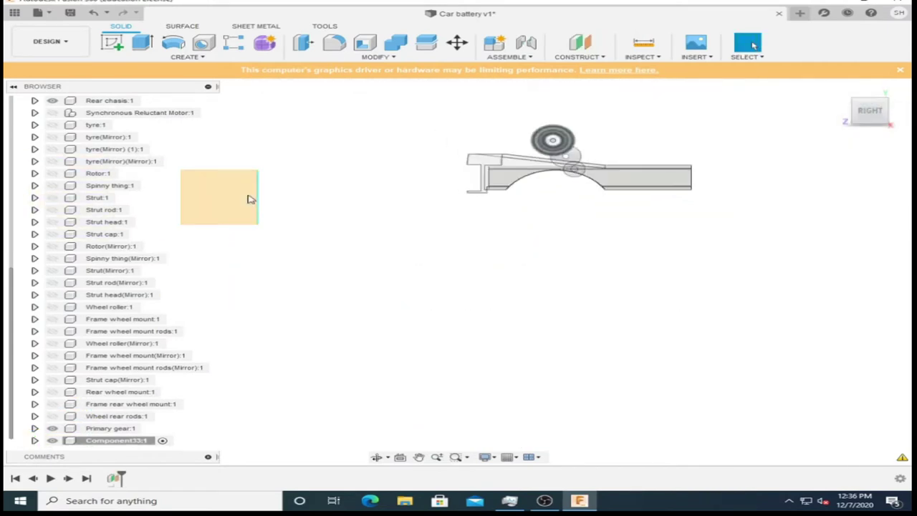
- Sketch concentric circles at the gear centre, one of them 130 mm in diameter
{"action": "key", "text": "c"}
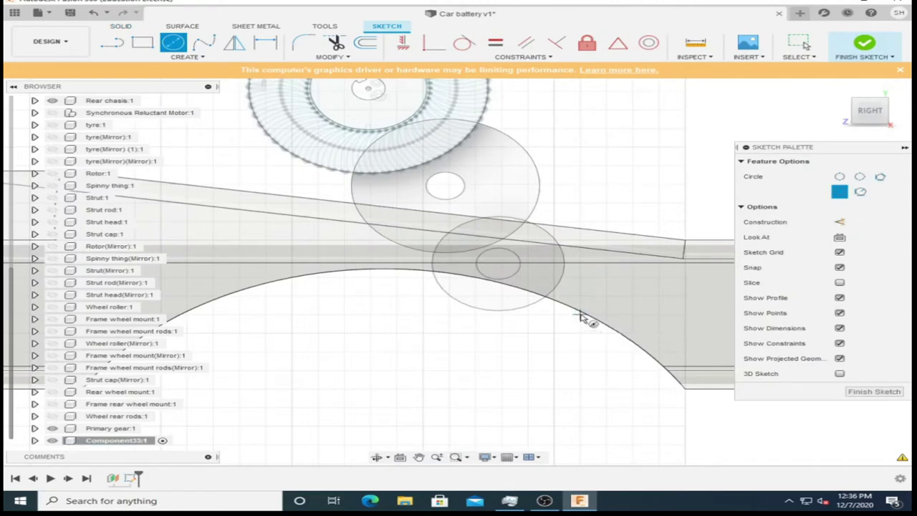
{"action": "left_click", "coordinate": [544, 368]}
{"action": "left_click", "coordinate": [376, 301]}
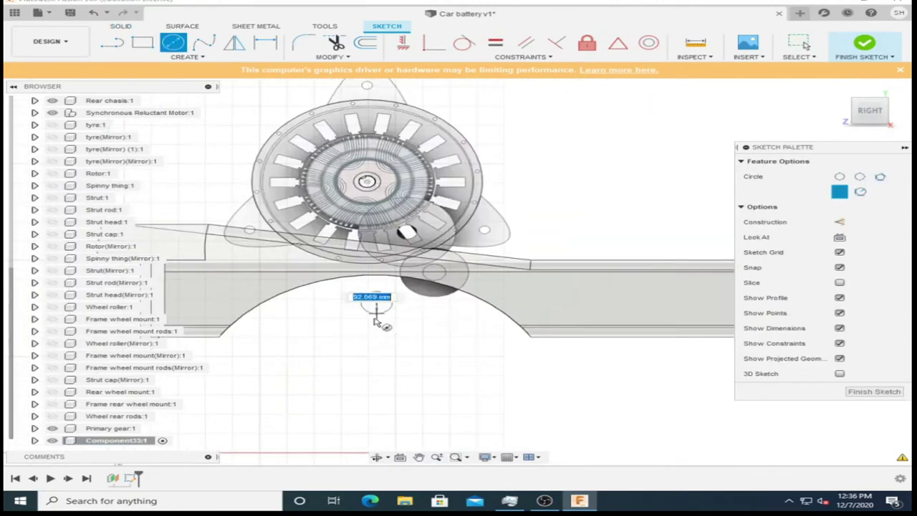
{"action": "right_click", "coordinate": [382, 346]}
{"action": "left_click", "coordinate": [381, 314]}
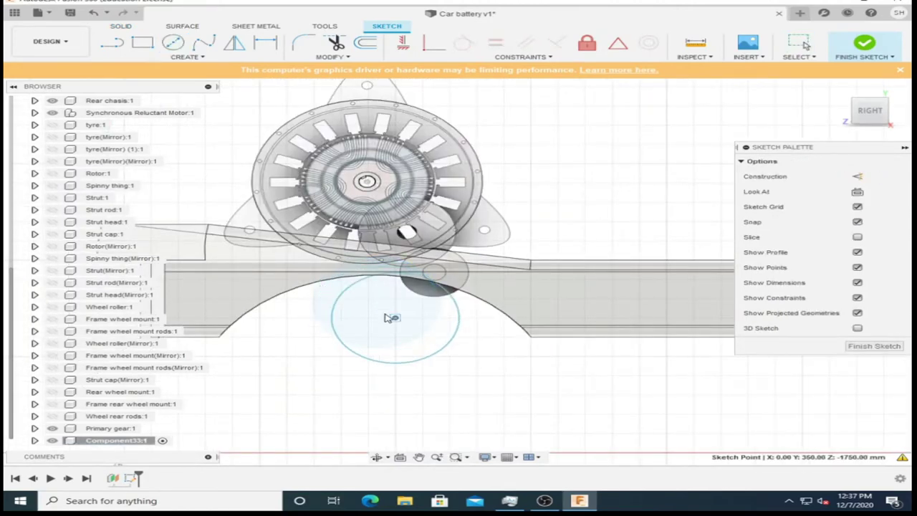
{"action": "key", "text": "c"}
{"action": "left_click", "coordinate": [385, 313]}
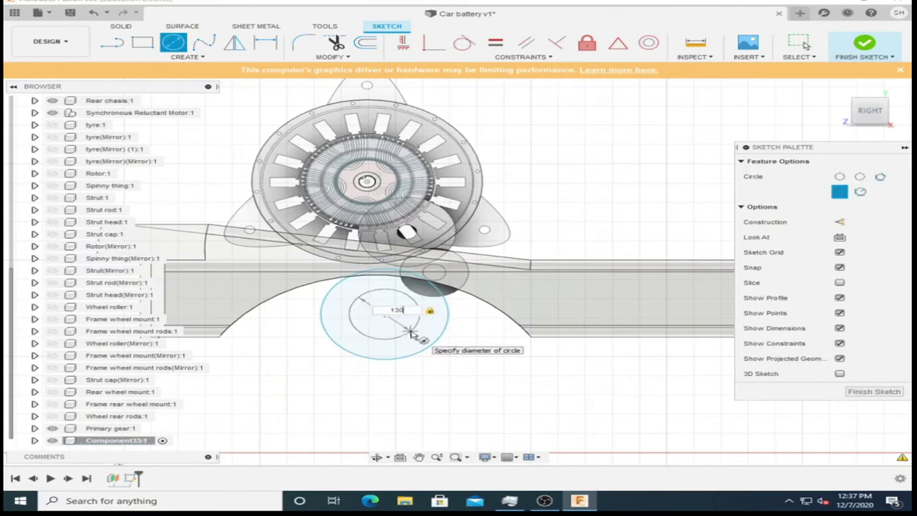
{"action": "key", "text": "Return"}
{"action": "key", "text": "Escape"}
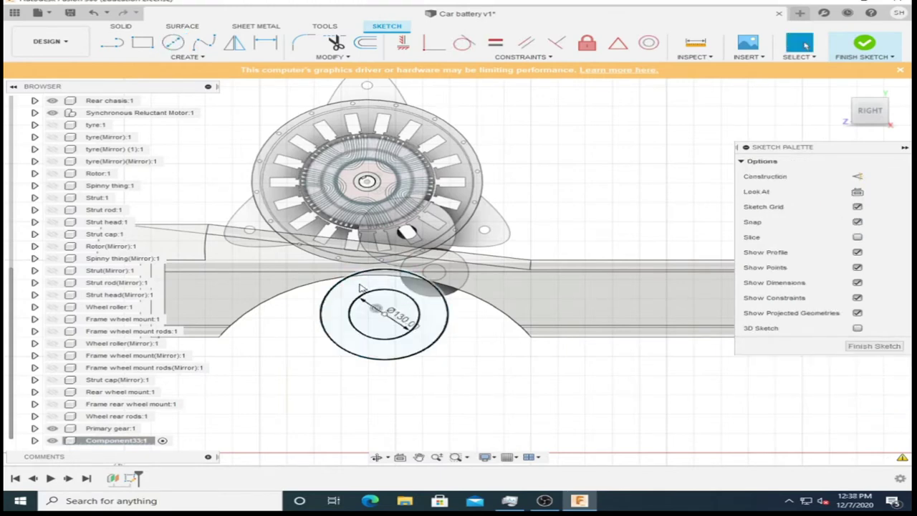
{"action": "key", "text": "c"}
{"action": "left_click", "coordinate": [376, 308]}
{"action": "scroll", "coordinate": [401, 330], "scroll_direction": "up", "scroll_amount": 3}
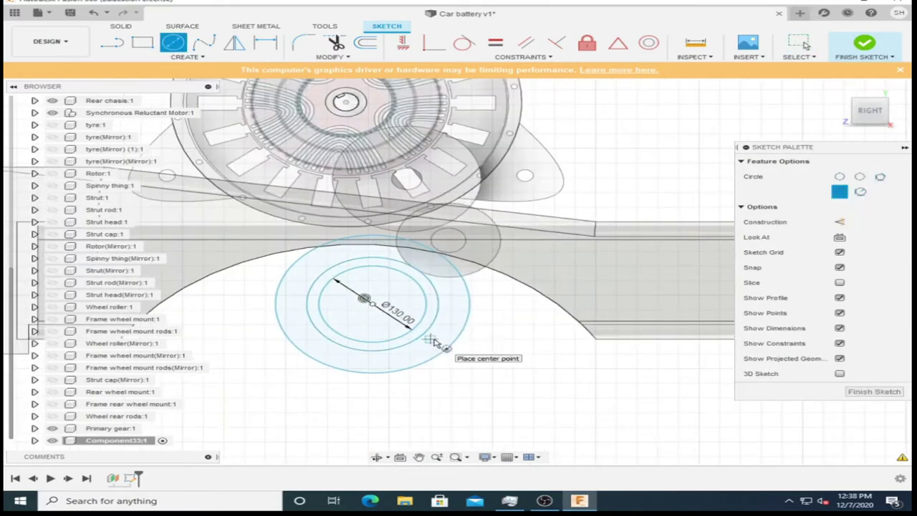
{"action": "key", "text": "Escape"}
- Extrude the ring profile symmetrically 25 mm, then open Sketch1's options in the browser
{"action": "left_click", "coordinate": [447, 290]}
{"action": "key", "text": "e"}
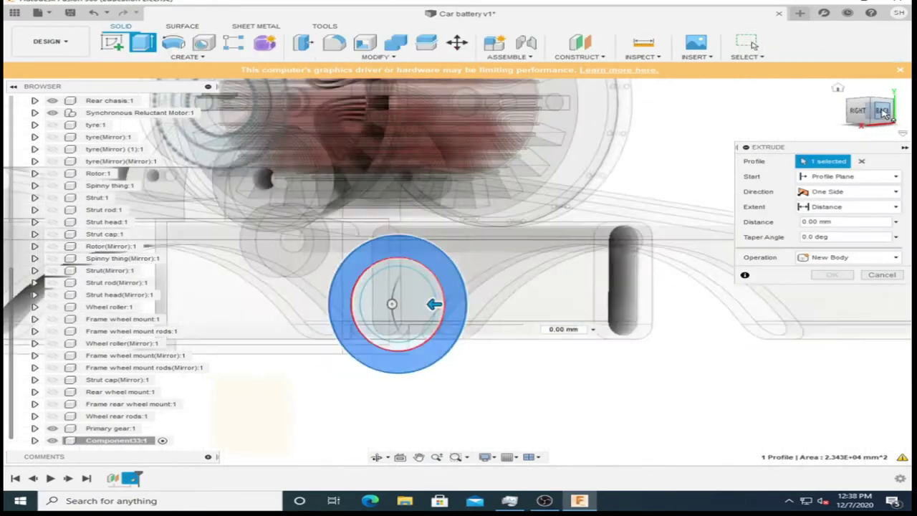
{"action": "left_click", "coordinate": [831, 227]}
{"action": "type", "text": "25"}
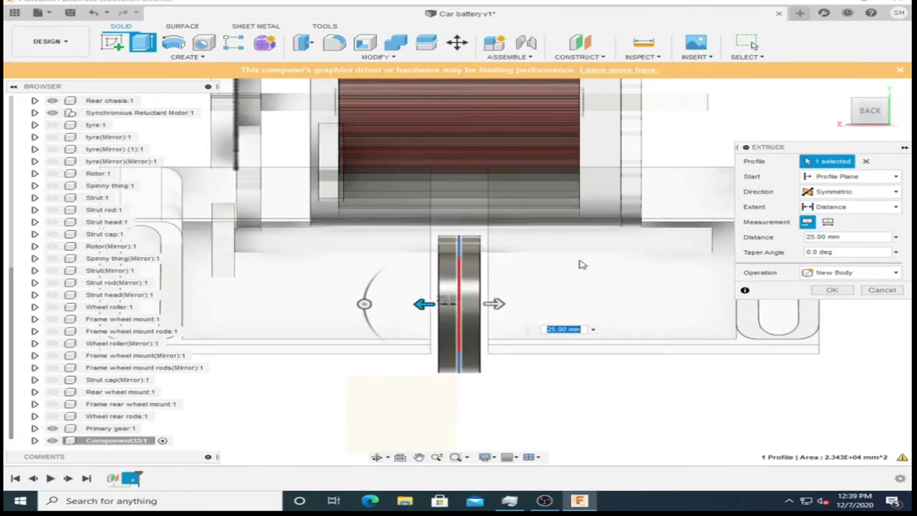
{"action": "left_click", "coordinate": [833, 290]}
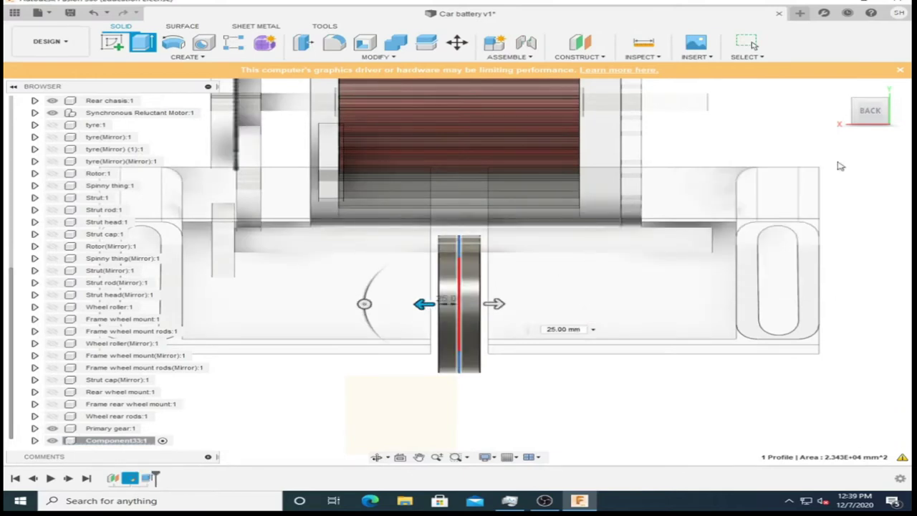
{"action": "left_click", "coordinate": [844, 112]}
{"action": "left_click", "coordinate": [34, 440]}
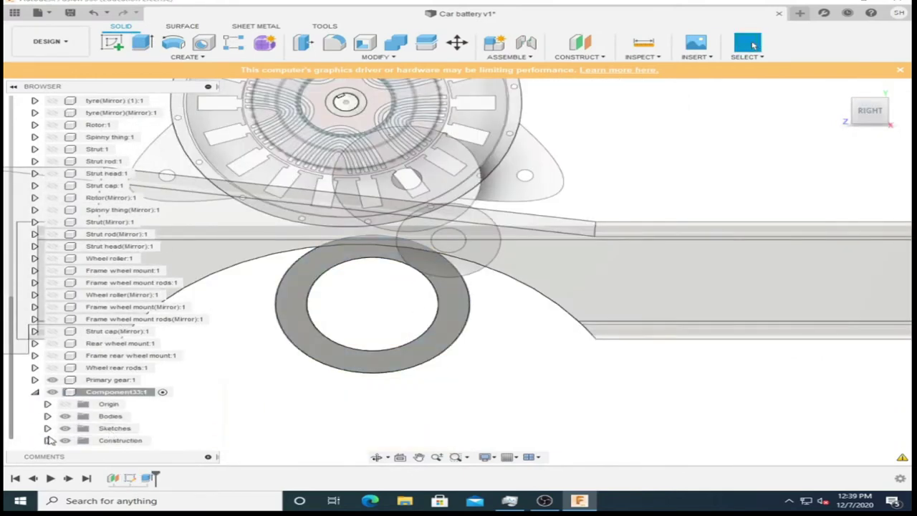
{"action": "left_click", "coordinate": [47, 416]}
{"action": "right_click", "coordinate": [121, 428]}
- Reopen Sketch1 for editing and change options in the active tool's panel
{"action": "left_click", "coordinate": [171, 297]}
{"action": "key", "text": "c"}
{"action": "scroll", "coordinate": [443, 305], "scroll_direction": "up", "scroll_amount": 5}
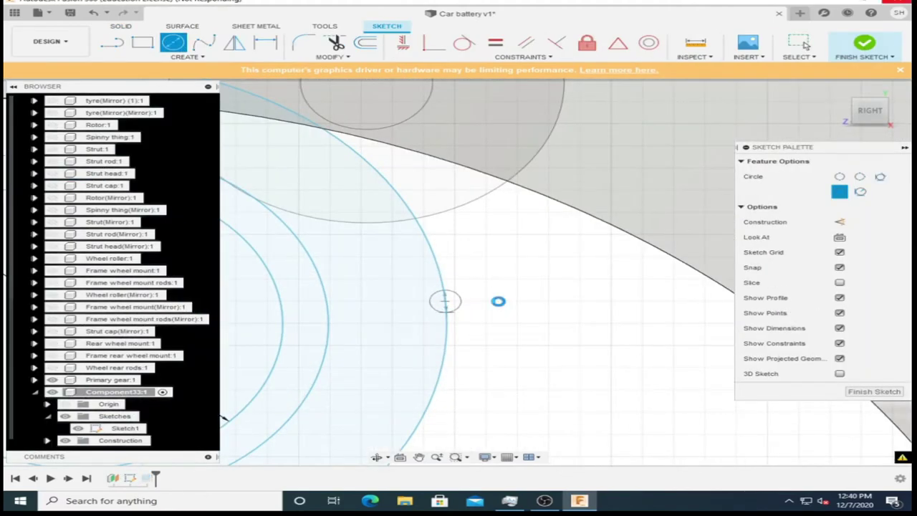
{"action": "key", "text": "Escape"}
{"action": "scroll", "coordinate": [478, 301], "scroll_direction": "down", "scroll_amount": 3}
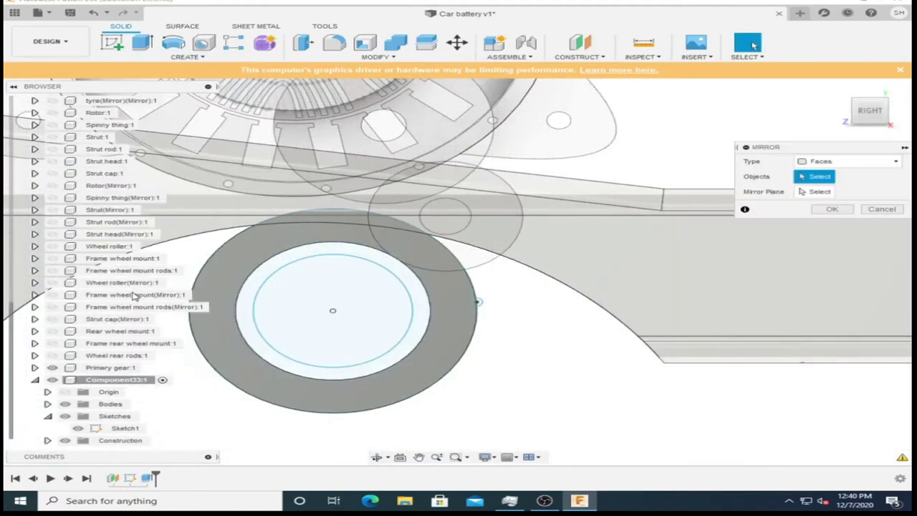
{"action": "scroll", "coordinate": [475, 315], "scroll_direction": "up", "scroll_amount": 5}
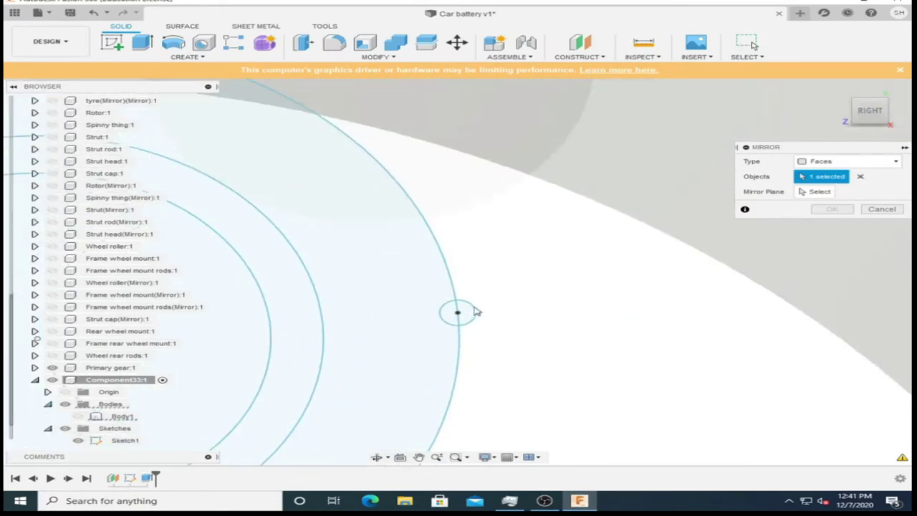
{"action": "left_click", "coordinate": [849, 161]}
{"action": "left_click", "coordinate": [850, 184]}
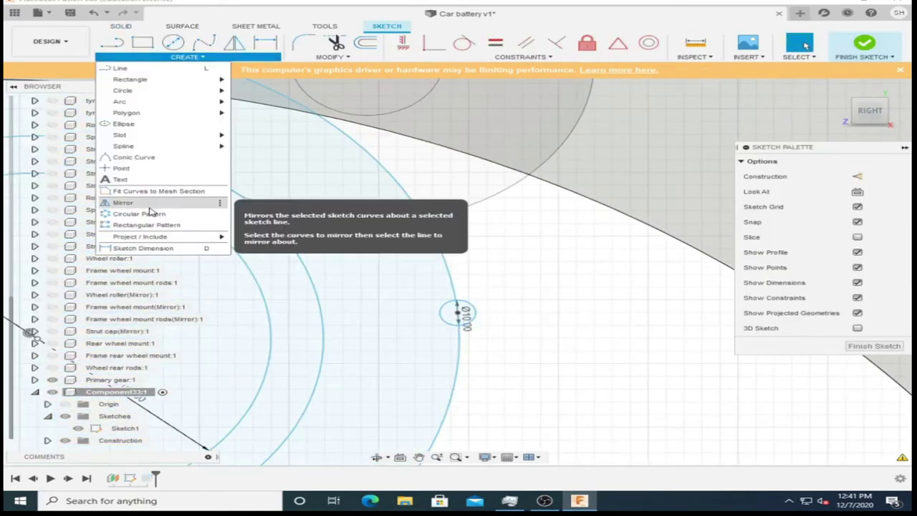
- Circular-pattern the small circles around the outer Ø130 sketch circle
{"action": "scroll", "coordinate": [496, 300], "scroll_direction": "down", "scroll_amount": 2}
{"action": "left_click", "coordinate": [493, 308]}
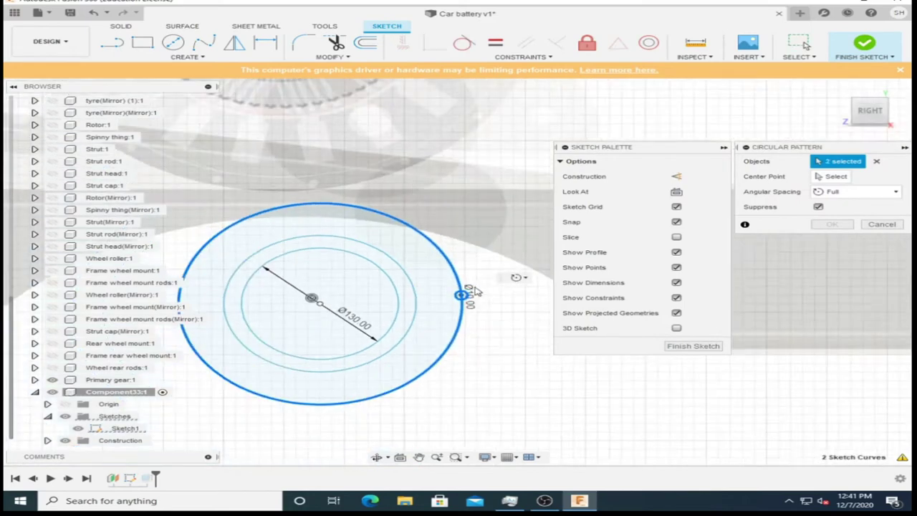
{"action": "scroll", "coordinate": [470, 305], "scroll_direction": "up", "scroll_amount": 4}
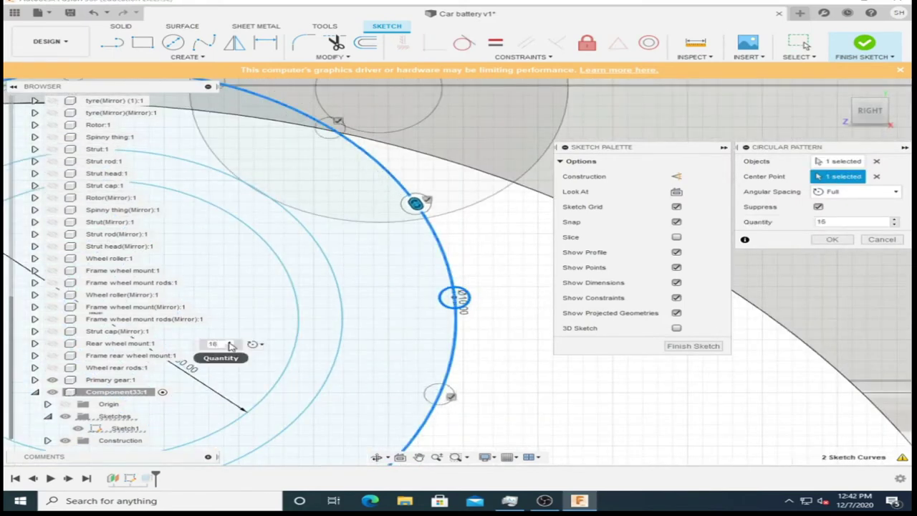
{"action": "scroll", "coordinate": [229, 346], "scroll_direction": "down", "scroll_amount": 2}
{"action": "type", "text": "44"}
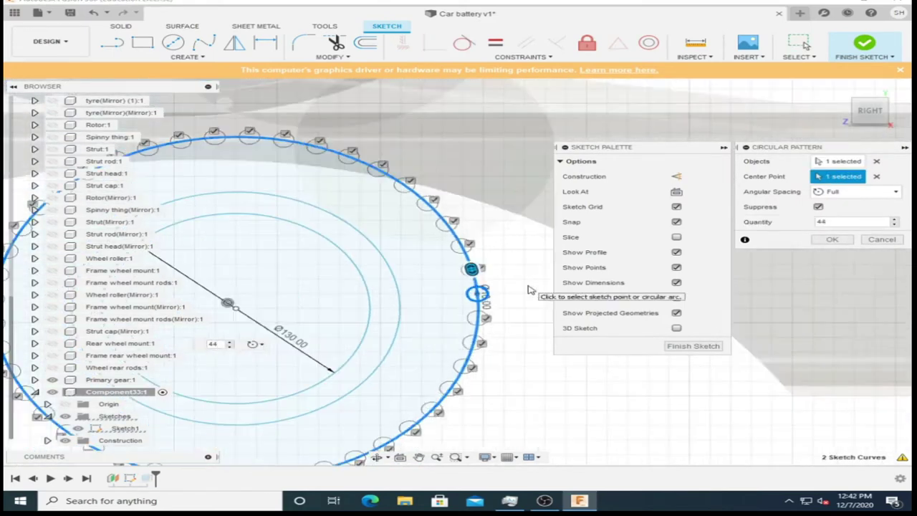
{"action": "key", "text": "Return"}
- Abandon moving the small circle and undo the pattern, leaving one Ø10 circle on the rim
{"action": "scroll", "coordinate": [496, 305], "scroll_direction": "up", "scroll_amount": 5}
{"action": "left_click", "coordinate": [480, 298]}
{"action": "key", "text": "m"}
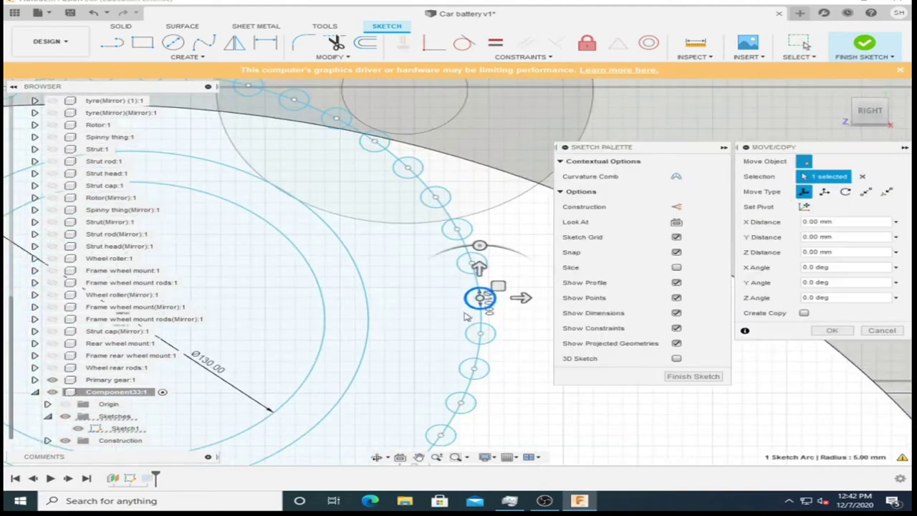
{"action": "mouse_move", "coordinate": [487, 305]}
{"action": "middle_mouse_down", "text": "shift"}
{"action": "mouse_move", "coordinate": [386, 309]}
{"action": "mouse_move", "coordinate": [458, 287]}
{"action": "middle_mouse_up", "text": "shift"}
{"action": "key", "text": "Return"}
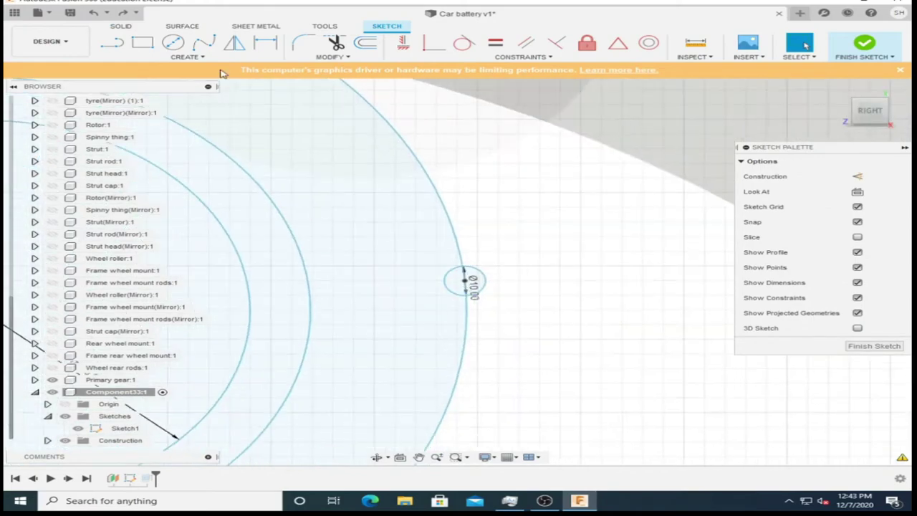
{"action": "left_click", "coordinate": [86, 12]}
{"action": "left_click", "coordinate": [86, 13]}
{"action": "left_click", "coordinate": [88, 14]}
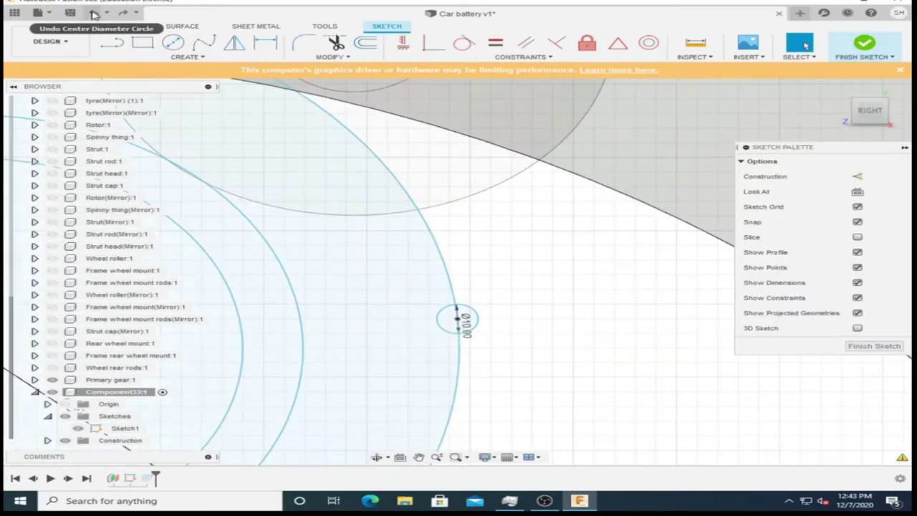
- Draw a small rectangle across the gear rim, try a circular pattern around the centre, then cancel it
{"action": "key", "text": "r"}
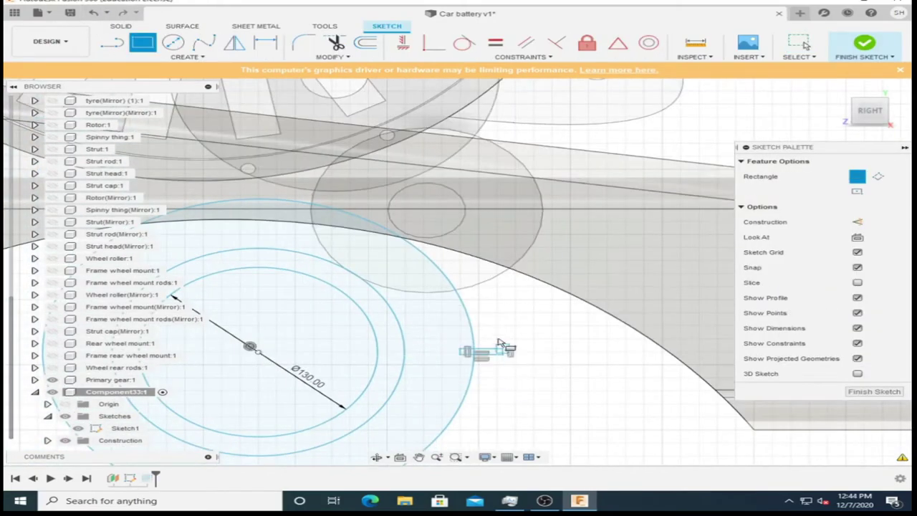
{"action": "scroll", "coordinate": [501, 345], "scroll_direction": "up", "scroll_amount": 3}
{"action": "right_click", "coordinate": [430, 348]}
{"action": "left_click", "coordinate": [449, 378]}
{"action": "left_click", "coordinate": [188, 57]}
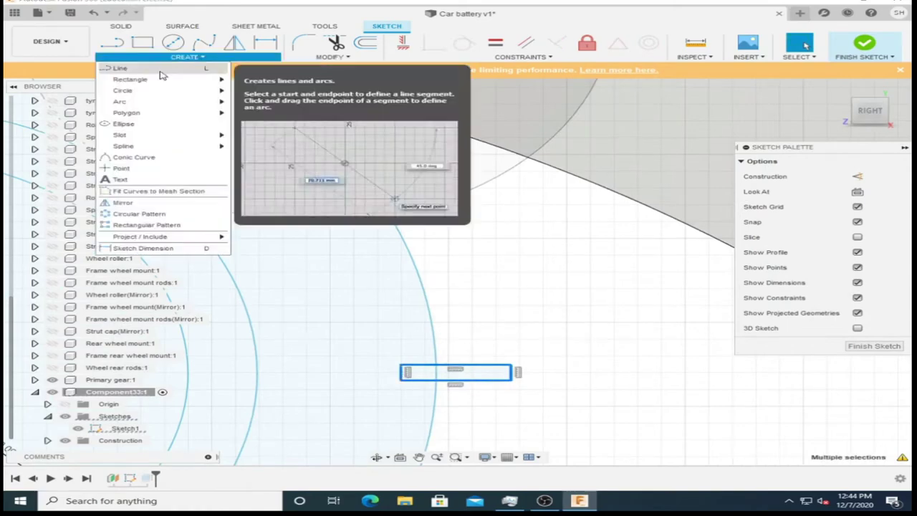
{"action": "left_click", "coordinate": [143, 214]}
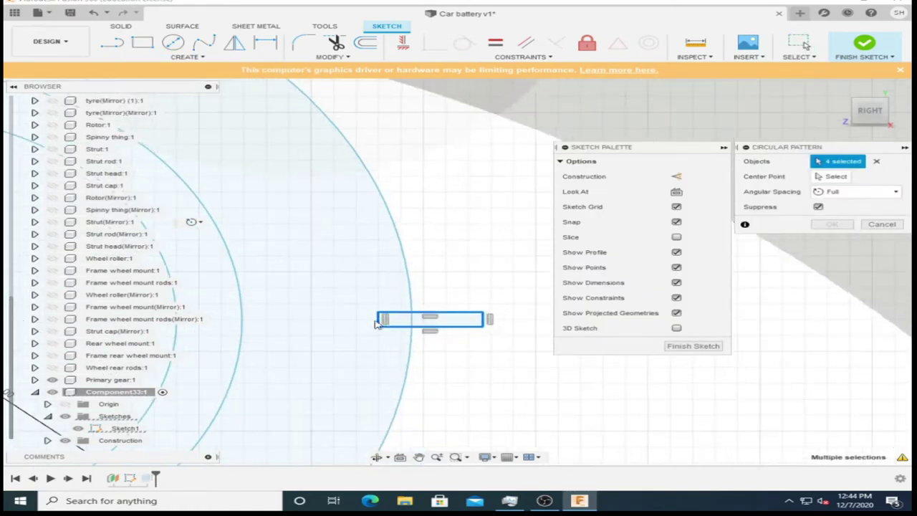
{"action": "left_click", "coordinate": [833, 179]}
{"action": "scroll", "coordinate": [322, 168], "scroll_direction": "down", "scroll_amount": 3}
{"action": "left_click", "coordinate": [534, 321]}
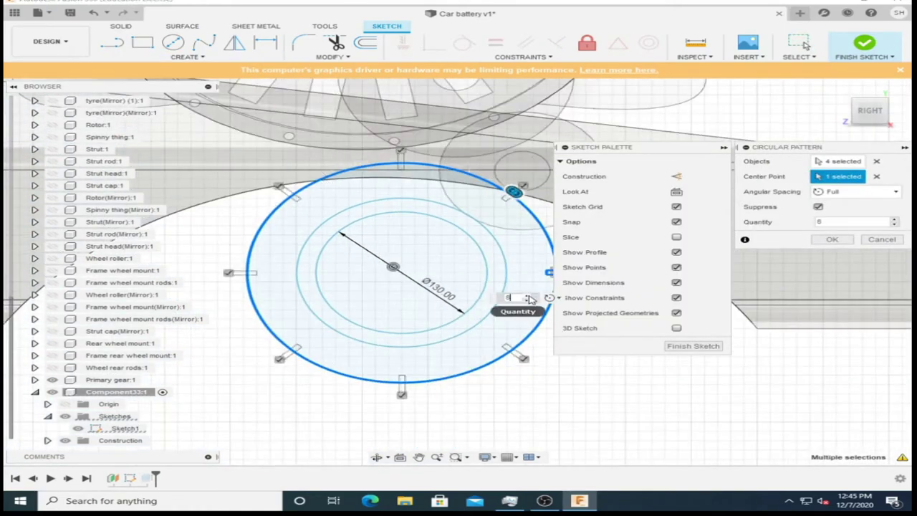
{"action": "key", "text": "Escape"}
{"action": "scroll", "coordinate": [555, 294], "scroll_direction": "up", "scroll_amount": 5}
- Rotate the rectangle into place and circular-pattern it about the gear centre, roughly ninety copies
{"action": "key", "text": "m"}
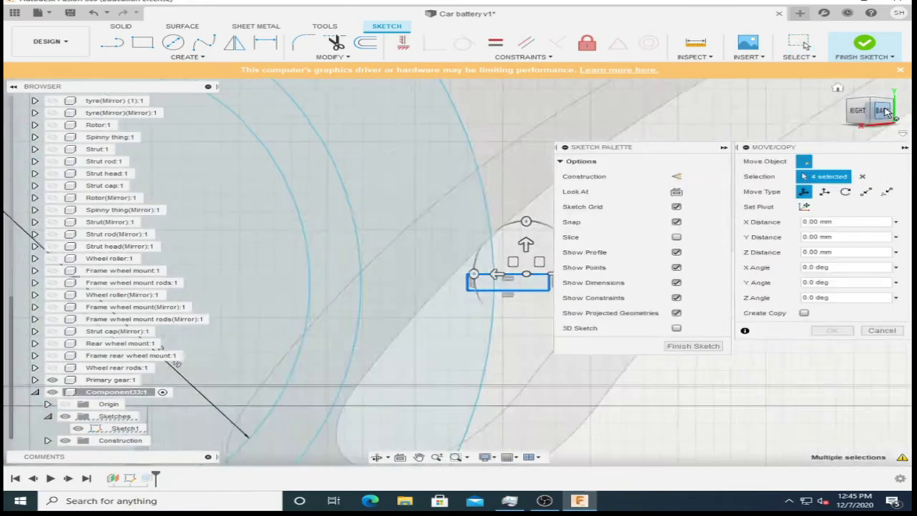
{"action": "left_click_drag", "start_coordinate": [459, 329], "coordinate": [412, 313]}
{"action": "left_click", "coordinate": [834, 331]}
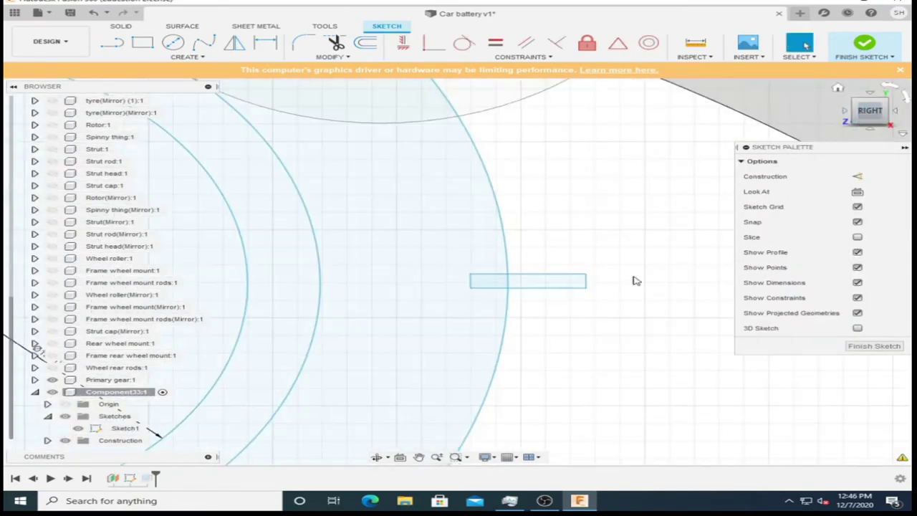
{"action": "left_click", "coordinate": [594, 283]}
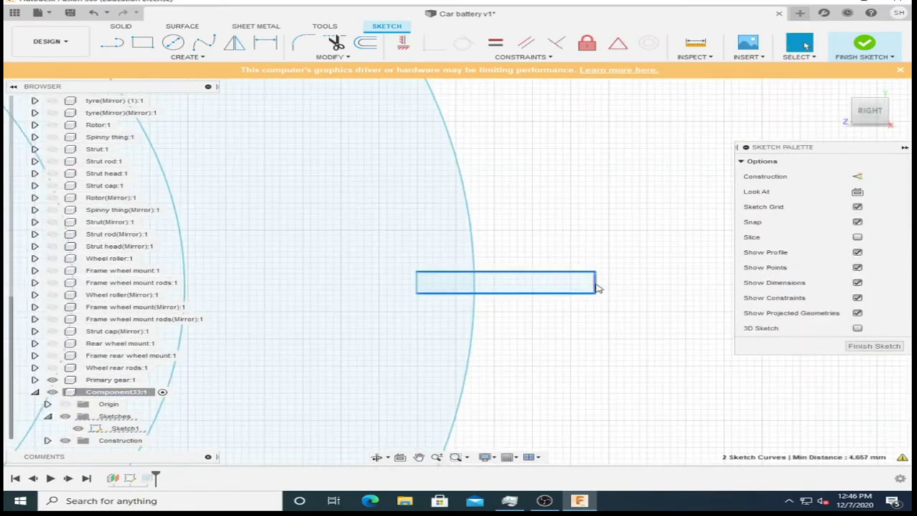
{"action": "left_click", "coordinate": [186, 56]}
{"action": "left_click", "coordinate": [134, 201]}
{"action": "left_click", "coordinate": [378, 207]}
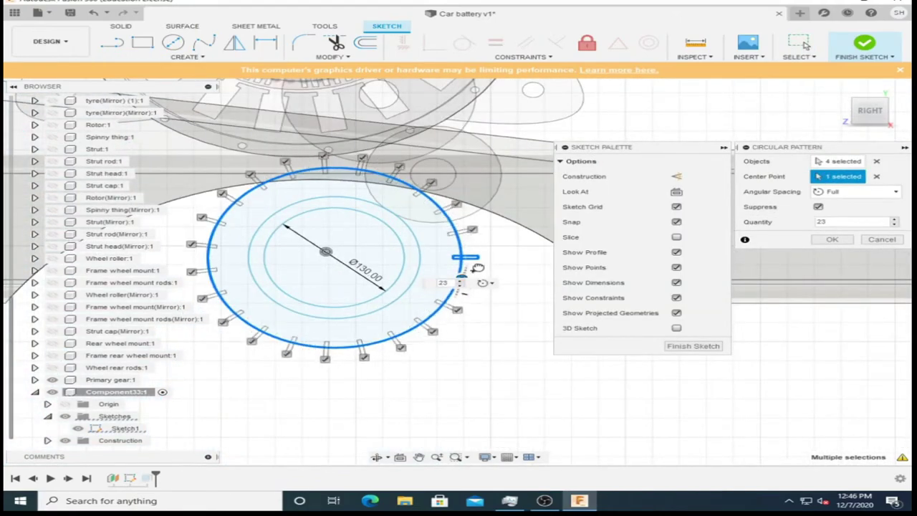
{"action": "scroll", "coordinate": [477, 267], "scroll_direction": "up", "scroll_amount": 10}
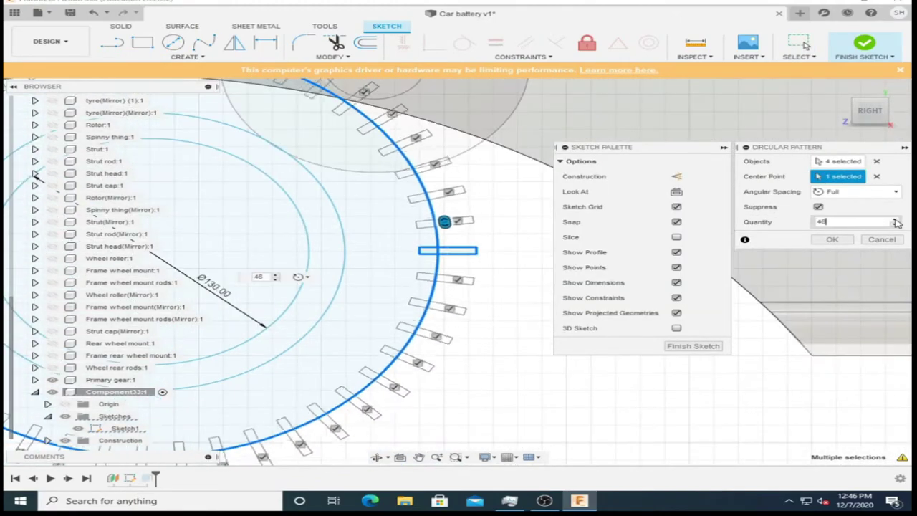
{"action": "scroll", "coordinate": [897, 222], "scroll_direction": "up", "scroll_amount": 11}
{"action": "scroll", "coordinate": [896, 222], "scroll_direction": "up", "scroll_amount": 11}
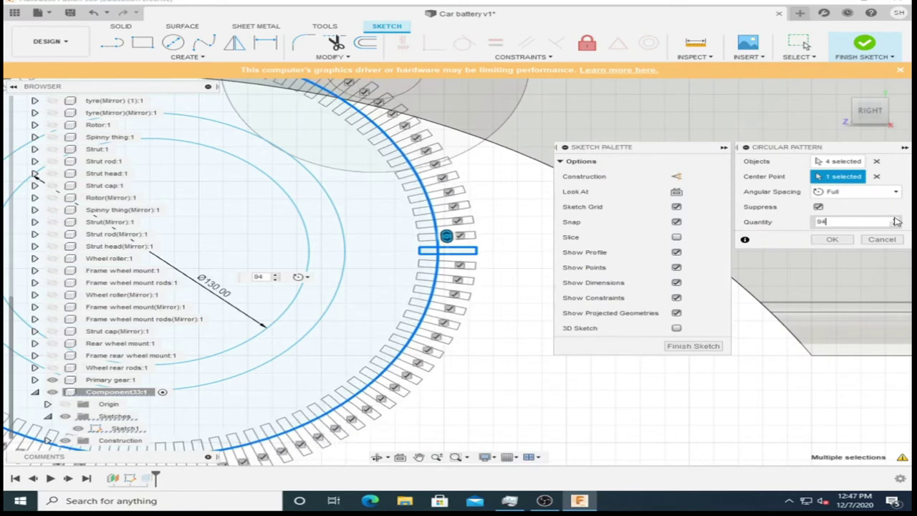
{"action": "scroll", "coordinate": [897, 222], "scroll_direction": "down", "scroll_amount": 14}
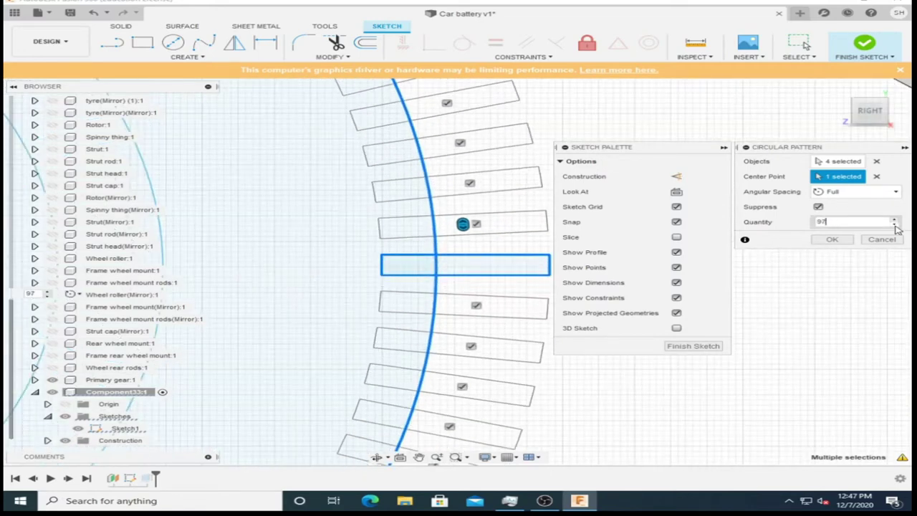
{"action": "left_click", "coordinate": [847, 245]}
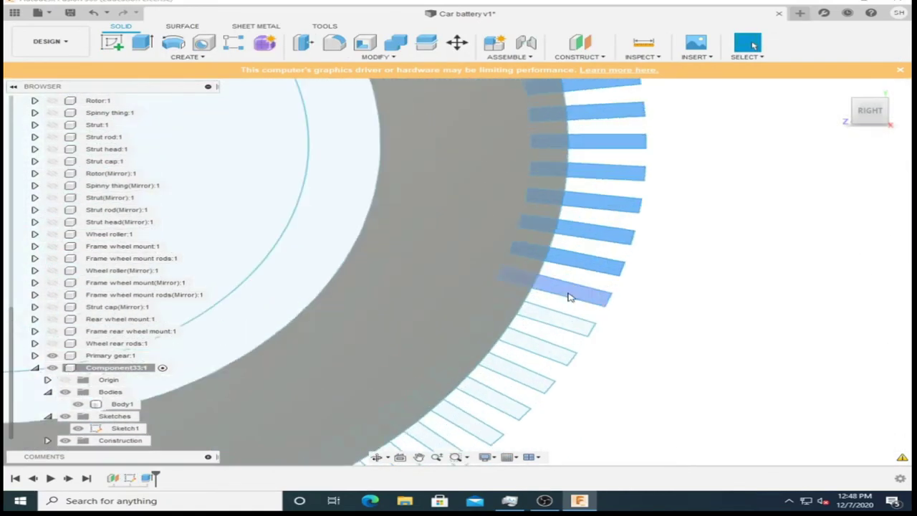
- Select the rectangle slot profiles around the Ø130 mm rim, orbiting the view to reach the far side
{"action": "left_click", "coordinate": [569, 297]}
{"action": "scroll", "coordinate": [440, 390], "scroll_direction": "down", "scroll_amount": 3}
{"action": "scroll", "coordinate": [385, 411], "scroll_direction": "up", "scroll_amount": 3}
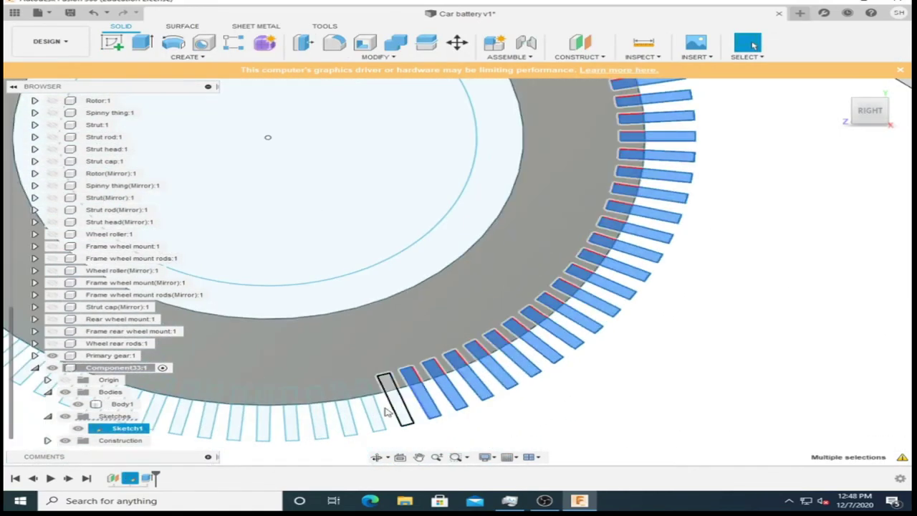
{"action": "scroll", "coordinate": [184, 419], "scroll_direction": "down", "scroll_amount": 3}
{"action": "scroll", "coordinate": [390, 383], "scroll_direction": "up", "scroll_amount": 3}
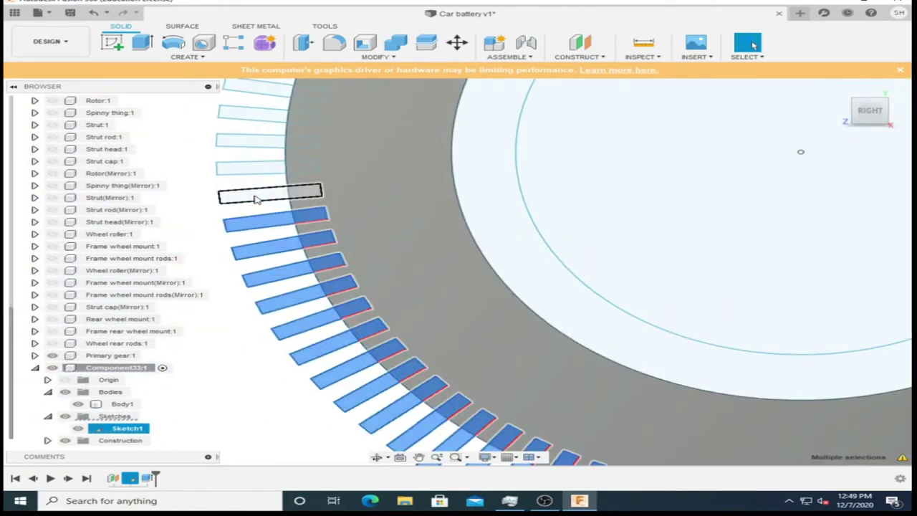
{"action": "scroll", "coordinate": [359, 368], "scroll_direction": "down", "scroll_amount": 3}
{"action": "scroll", "coordinate": [349, 147], "scroll_direction": "up", "scroll_amount": 3}
{"action": "scroll", "coordinate": [401, 207], "scroll_direction": "down", "scroll_amount": 3}
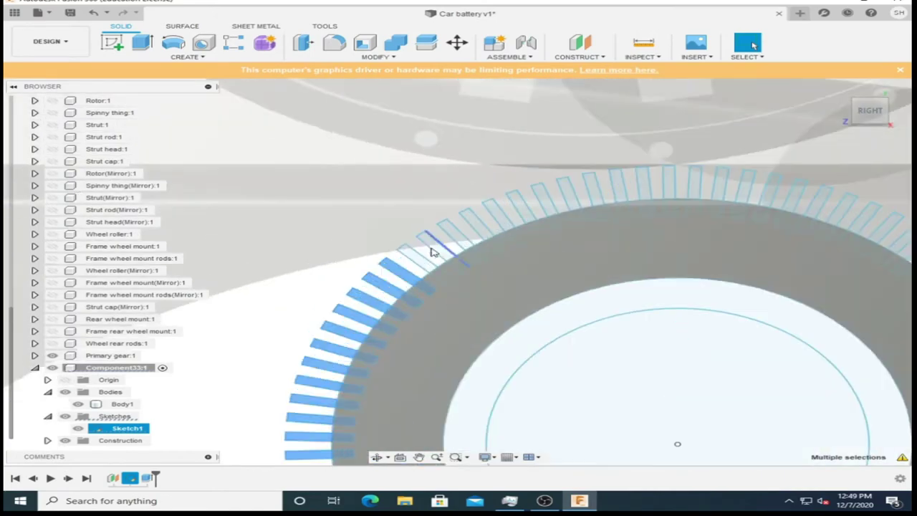
{"action": "scroll", "coordinate": [429, 246], "scroll_direction": "up", "scroll_amount": 3}
{"action": "scroll", "coordinate": [215, 186], "scroll_direction": "up", "scroll_amount": 4}
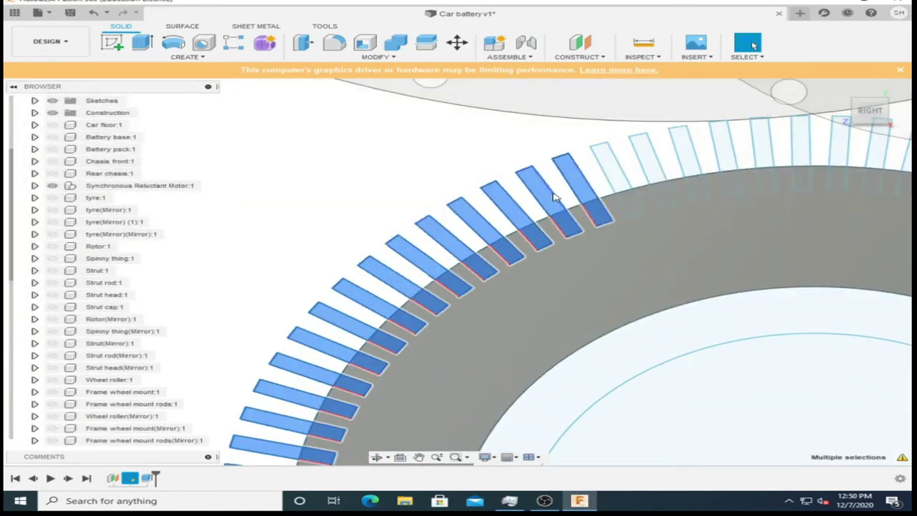
{"action": "scroll", "coordinate": [553, 197], "scroll_direction": "down", "scroll_amount": 2}
{"action": "scroll", "coordinate": [676, 184], "scroll_direction": "down", "scroll_amount": 2}
{"action": "scroll", "coordinate": [679, 240], "scroll_direction": "up", "scroll_amount": 4}
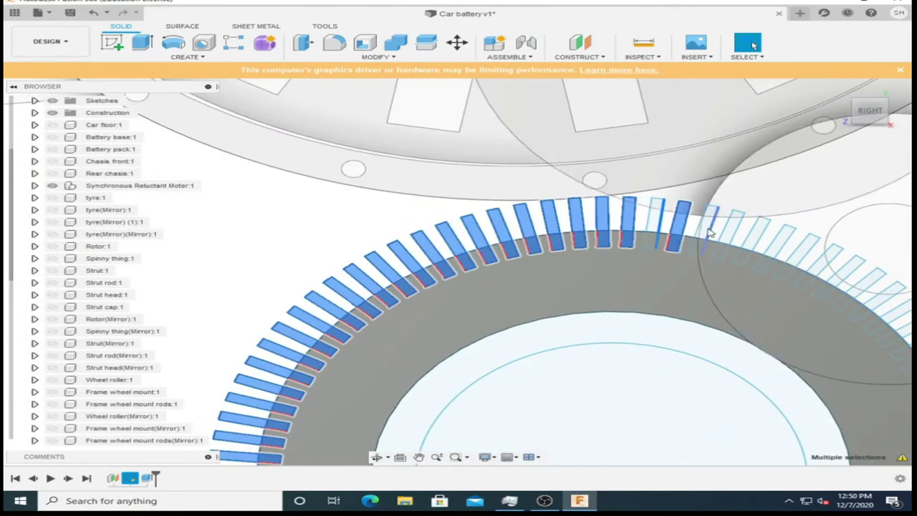
{"action": "scroll", "coordinate": [709, 233], "scroll_direction": "down", "scroll_amount": 3}
{"action": "middle_click_drag", "start_coordinate": [466, 277], "coordinate": [579, 178], "text": "shift"}
{"action": "scroll", "coordinate": [518, 229], "scroll_direction": "up", "scroll_amount": 4}
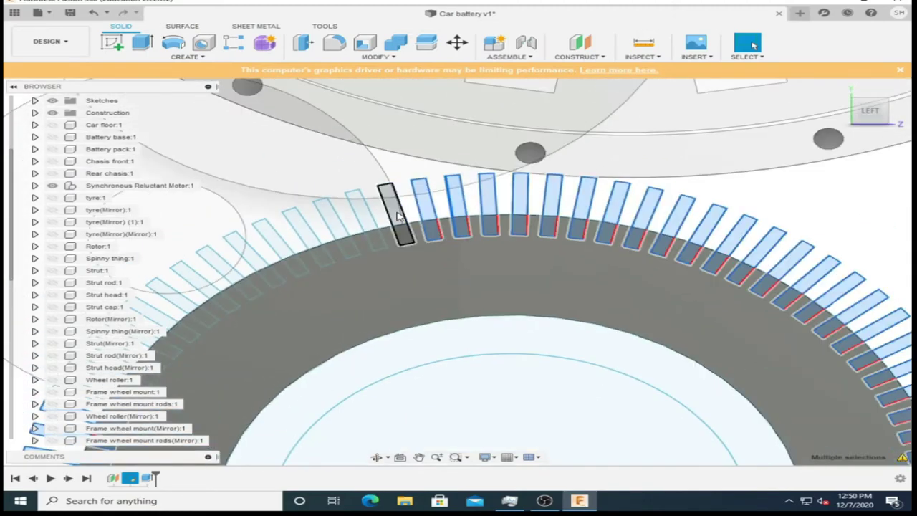
{"action": "middle_click_drag", "start_coordinate": [383, 206], "coordinate": [327, 261], "text": "shift"}
{"action": "scroll", "coordinate": [320, 266], "scroll_direction": "down", "scroll_amount": 3}
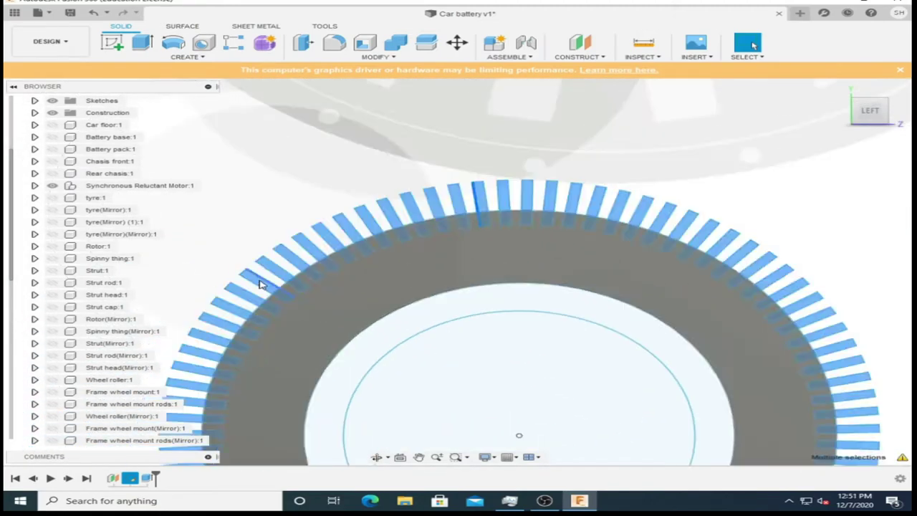
- Try a symmetric extrude cut of the selected slot profiles through the ring, then cancel it
{"action": "key", "text": "e"}
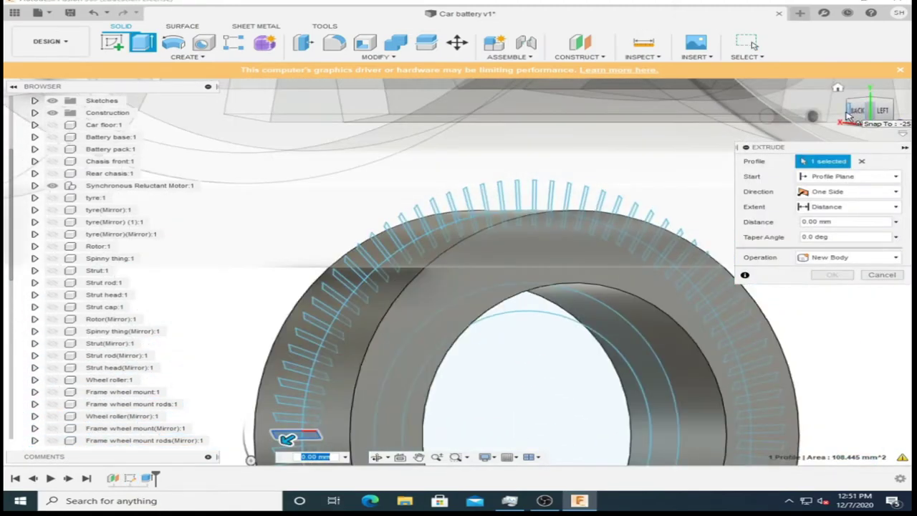
{"action": "left_click", "coordinate": [851, 113]}
{"action": "left_click", "coordinate": [852, 191]}
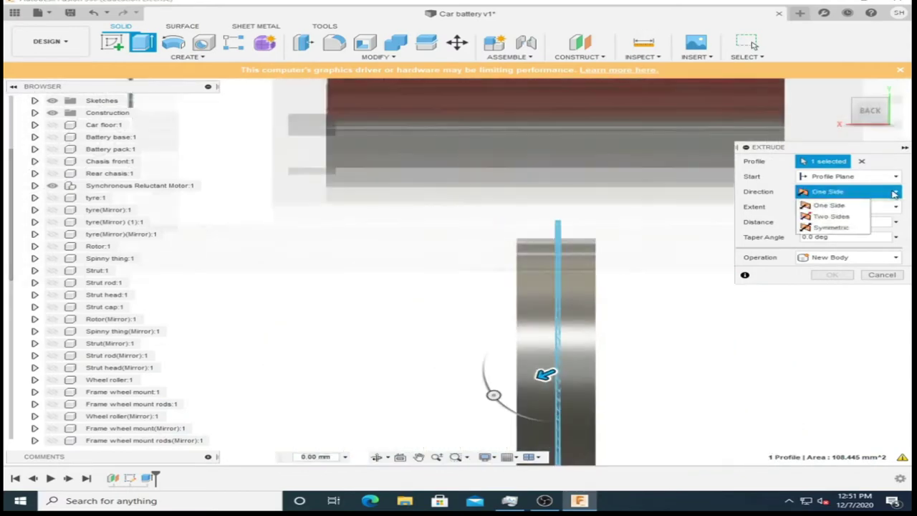
{"action": "left_click", "coordinate": [824, 222]}
{"action": "scroll", "coordinate": [88, 330], "scroll_direction": "down", "scroll_amount": 5}
{"action": "left_click_drag", "start_coordinate": [544, 372], "coordinate": [491, 375]}
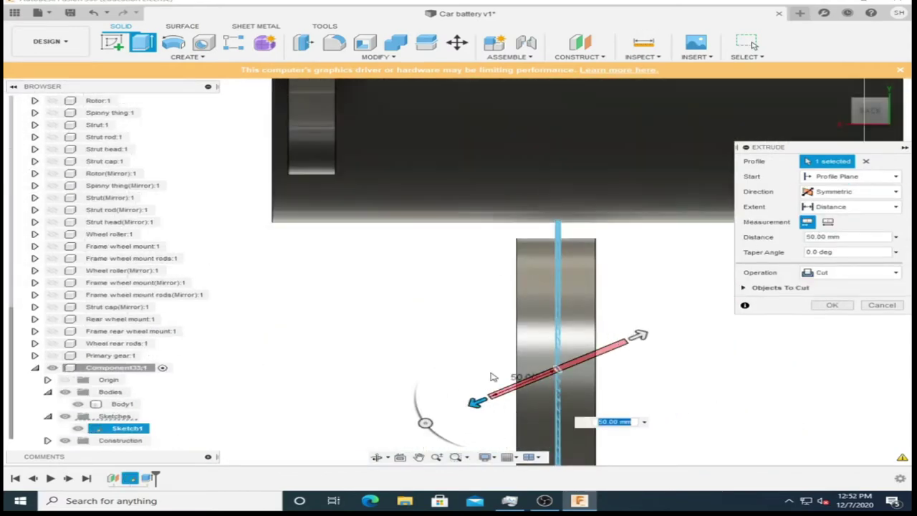
{"action": "middle_click_drag", "start_coordinate": [492, 375], "coordinate": [340, 371], "text": "shift"}
{"action": "key", "text": "Escape"}
- Extend the slot profile selection further around the ring with window selections and clicks
{"action": "scroll", "coordinate": [284, 303], "scroll_direction": "down", "scroll_amount": 2}
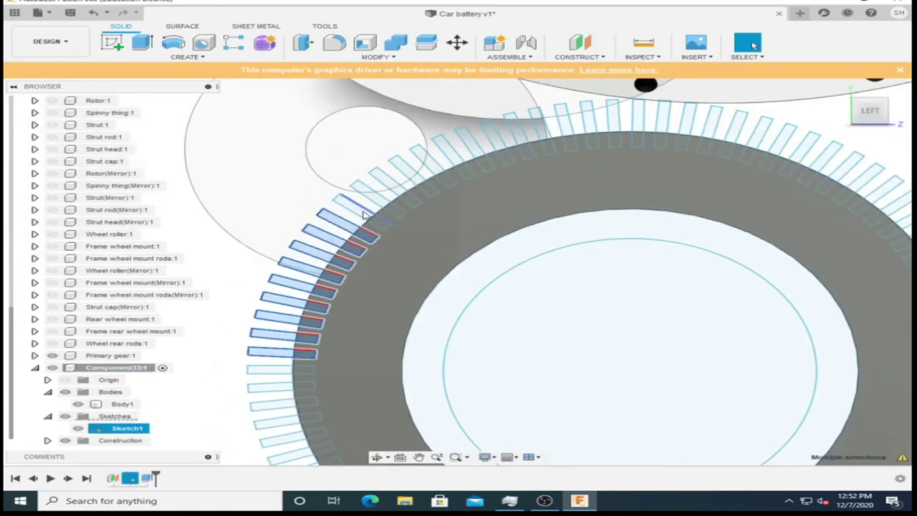
{"action": "left_click_drag", "start_coordinate": [364, 215], "coordinate": [514, 176]}
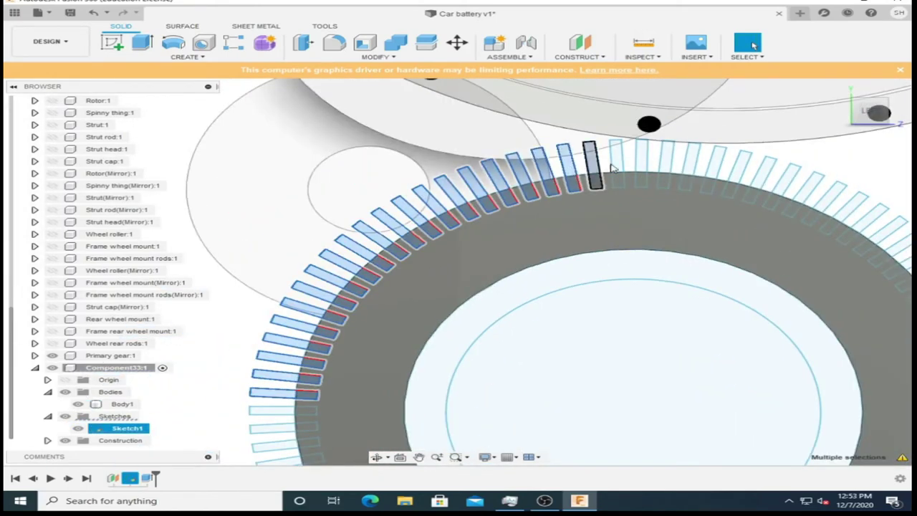
{"action": "left_click_drag", "start_coordinate": [716, 172], "coordinate": [682, 186]}
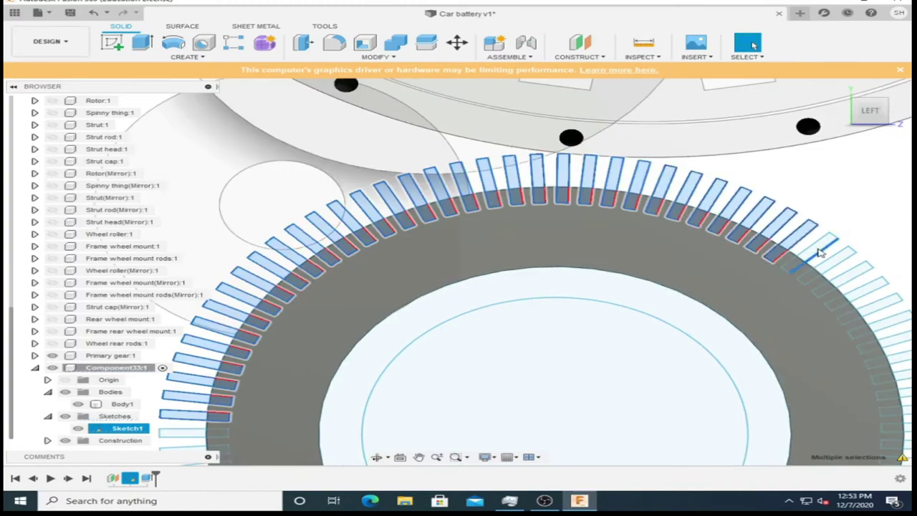
{"action": "left_click_drag", "start_coordinate": [679, 233], "coordinate": [808, 328]}
{"action": "left_click_drag", "start_coordinate": [666, 262], "coordinate": [788, 403]}
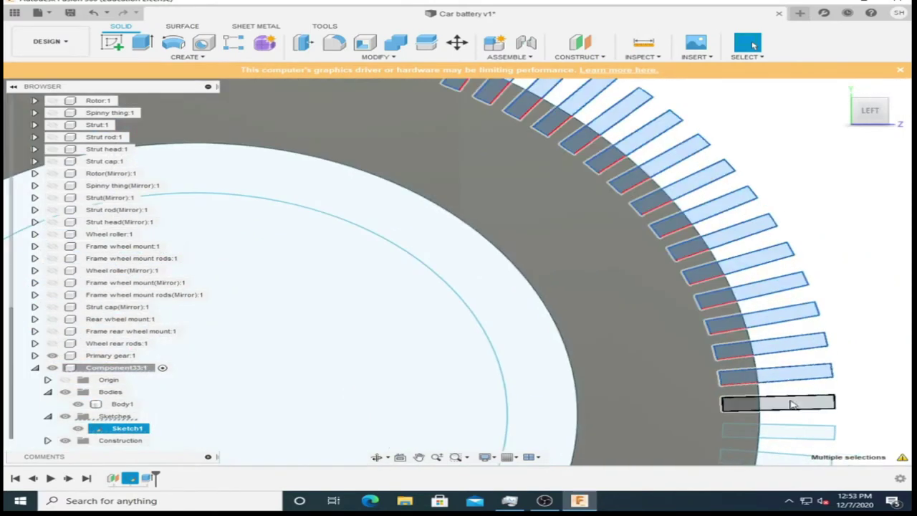
{"action": "scroll", "coordinate": [681, 265], "scroll_direction": "down", "scroll_amount": 3}
{"action": "scroll", "coordinate": [696, 405], "scroll_direction": "up", "scroll_amount": 3}
{"action": "left_click", "coordinate": [688, 290]}
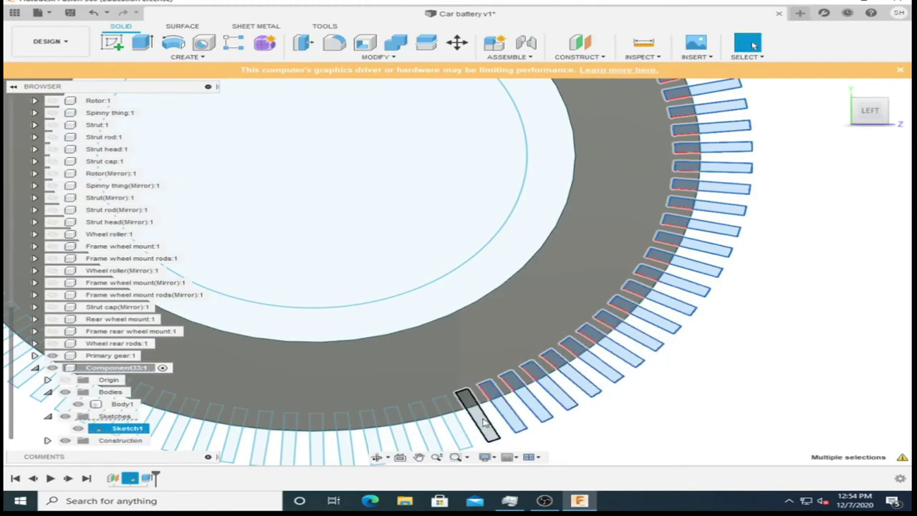
{"action": "scroll", "coordinate": [369, 446], "scroll_direction": "down", "scroll_amount": 2}
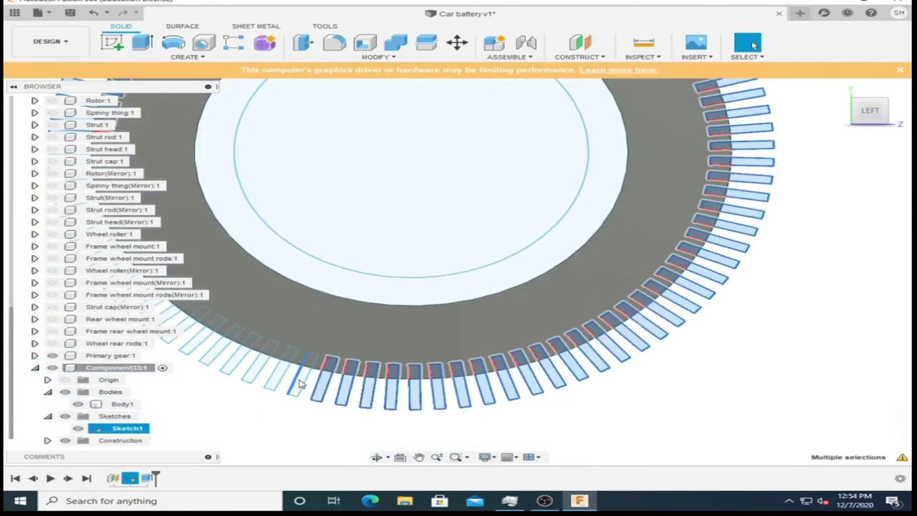
{"action": "scroll", "coordinate": [300, 385], "scroll_direction": "down", "scroll_amount": 1}
{"action": "scroll", "coordinate": [265, 365], "scroll_direction": "down", "scroll_amount": 1}
{"action": "scroll", "coordinate": [243, 286], "scroll_direction": "down", "scroll_amount": 1}
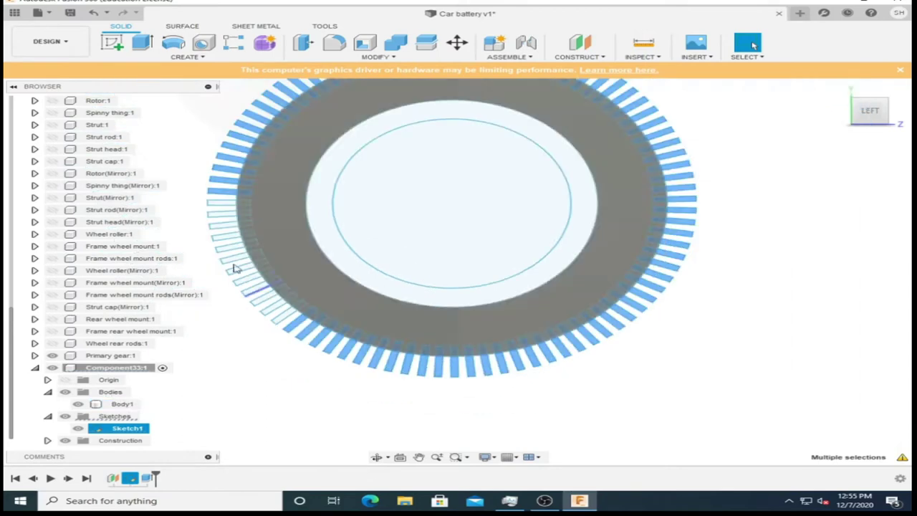
{"action": "scroll", "coordinate": [232, 263], "scroll_direction": "up", "scroll_amount": 3}
- Set up a symmetric Cut extrude of one tooth profile pulled through the gear rim
{"action": "left_click", "coordinate": [329, 402]}
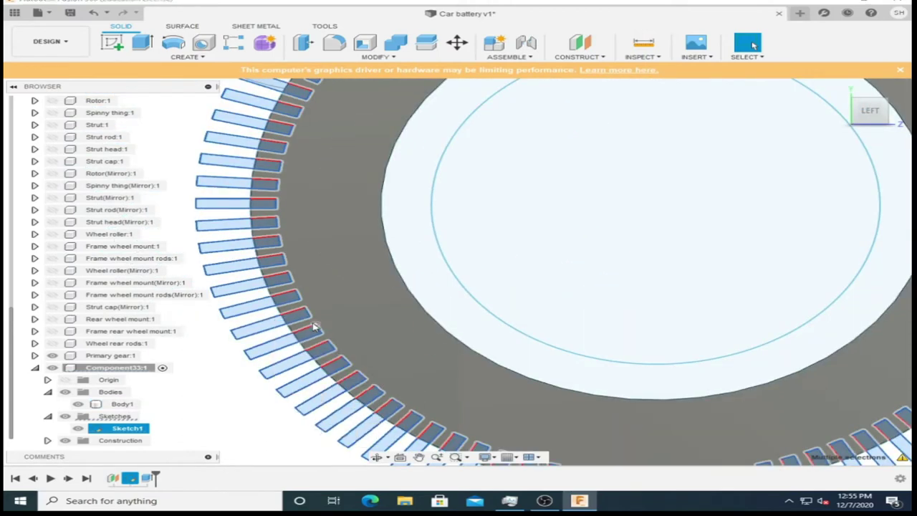
{"action": "key", "text": "e"}
{"action": "left_click", "coordinate": [849, 258]}
{"action": "left_click", "coordinate": [818, 282]}
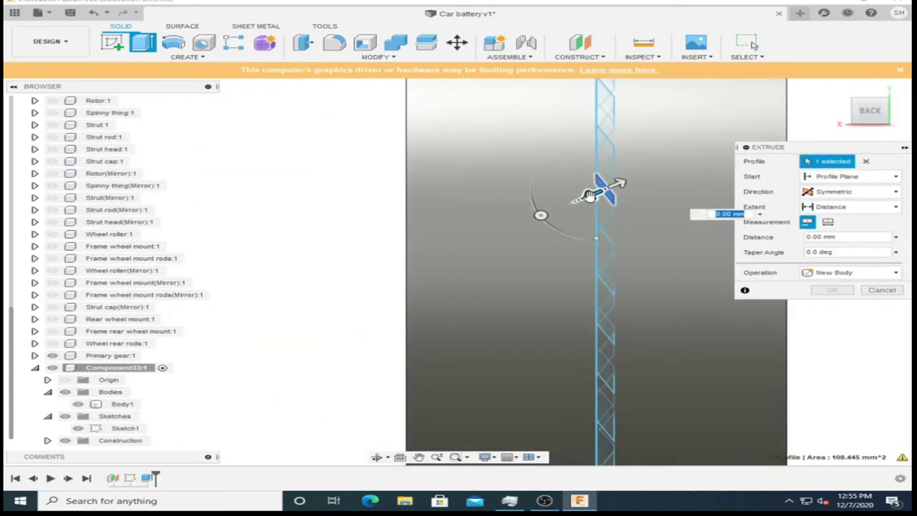
{"action": "mouse_move", "coordinate": [594, 194]}
{"action": "left_mouse_down"}
{"action": "mouse_move", "coordinate": [497, 237]}
{"action": "mouse_move", "coordinate": [513, 237]}
{"action": "left_mouse_up"}
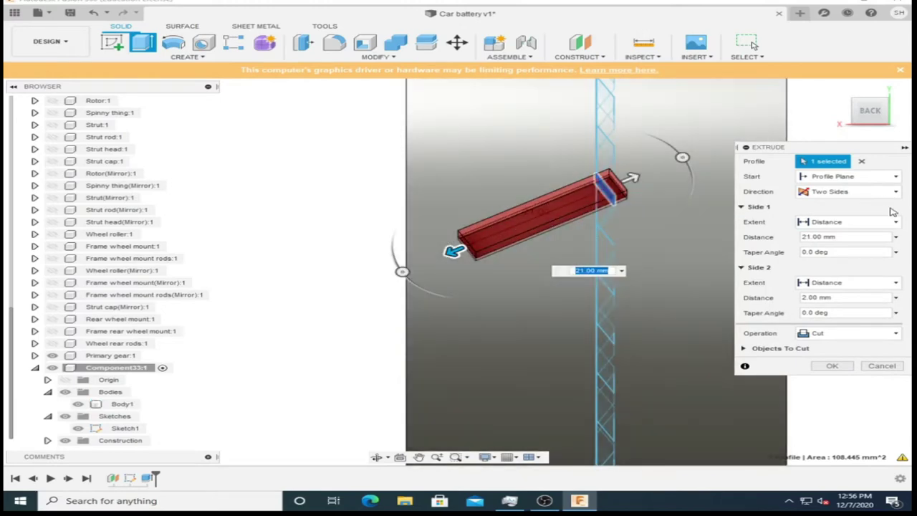
{"action": "left_click", "coordinate": [849, 191]}
{"action": "left_click", "coordinate": [831, 207]}
{"action": "scroll", "coordinate": [844, 290], "scroll_direction": "up", "scroll_amount": 5}
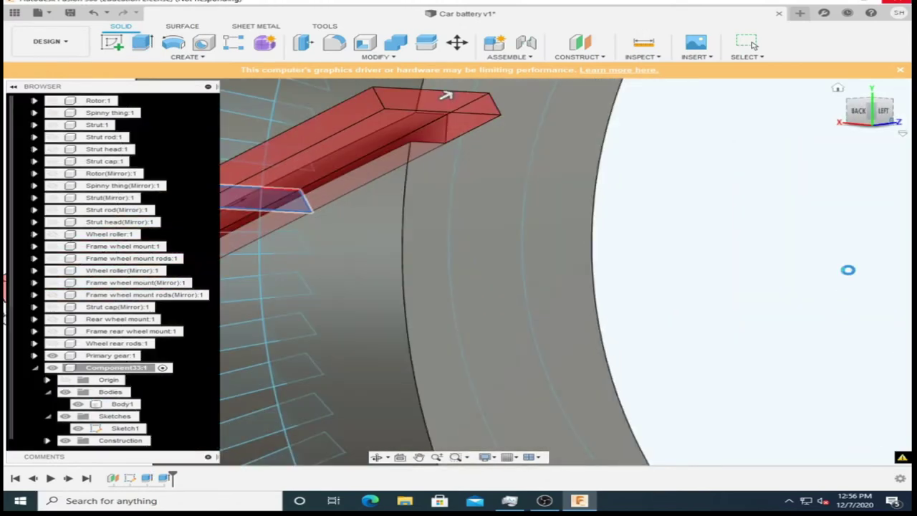
- Undo the previous cut, then cut several tooth slots with 60 mm extrude cuts
{"action": "key", "text": "ctrl+z"}
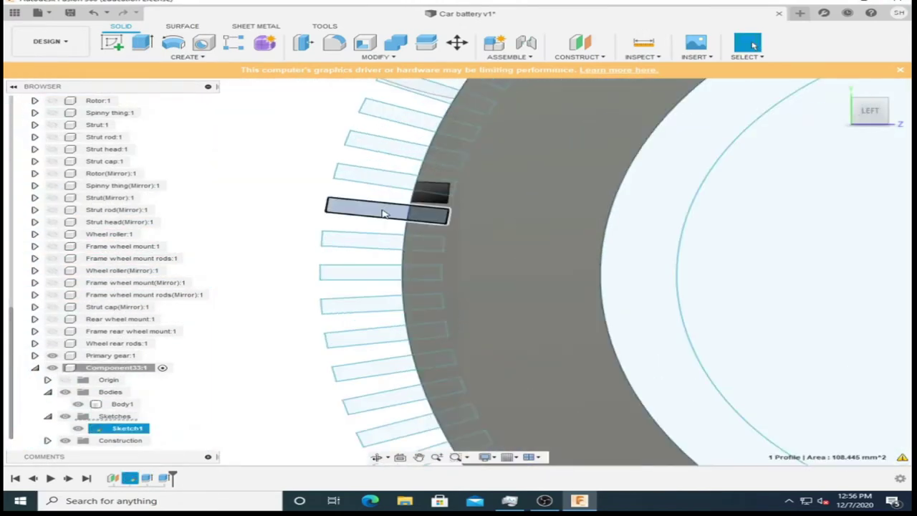
{"action": "key", "text": "e"}
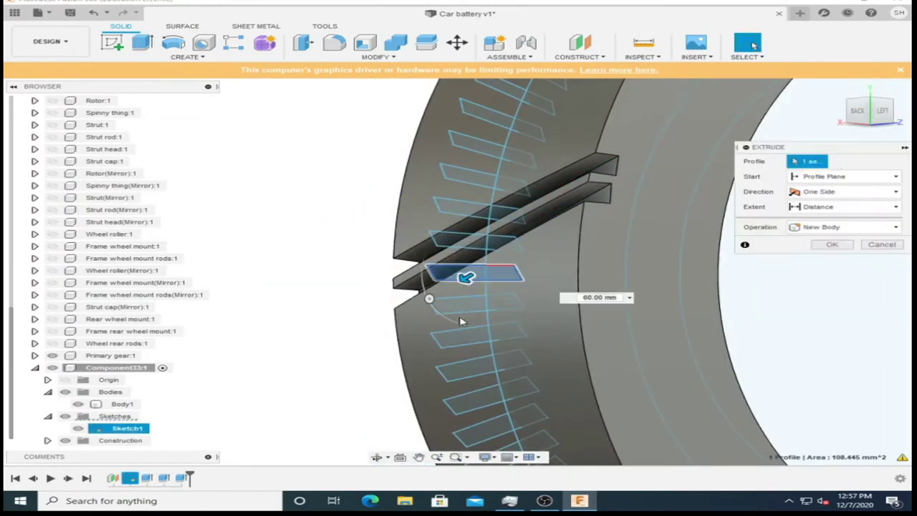
{"action": "key", "text": "Return"}
{"action": "key", "text": "e"}
{"action": "left_click", "coordinate": [467, 308]}
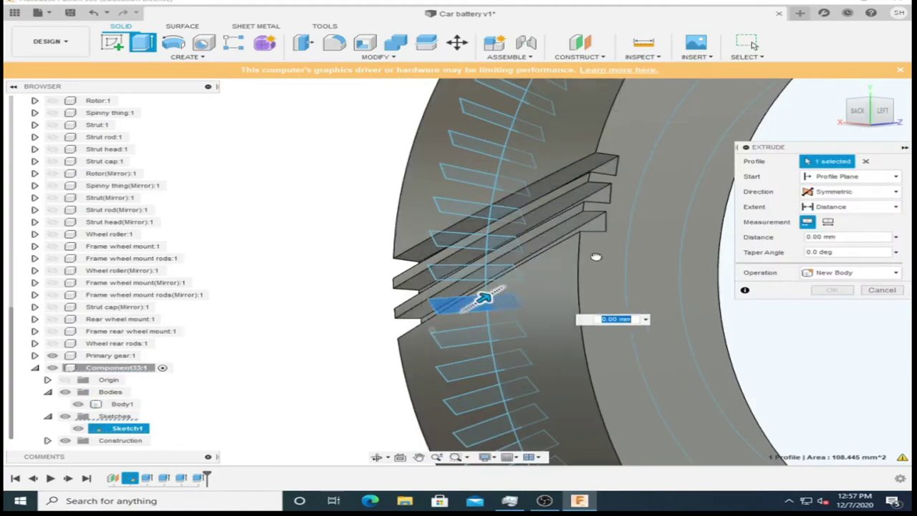
{"action": "type", "text": "60"}
{"action": "key", "text": "Return"}
{"action": "right_click", "coordinate": [439, 326]}
{"action": "left_click", "coordinate": [481, 301]}
{"action": "type", "text": "60"}
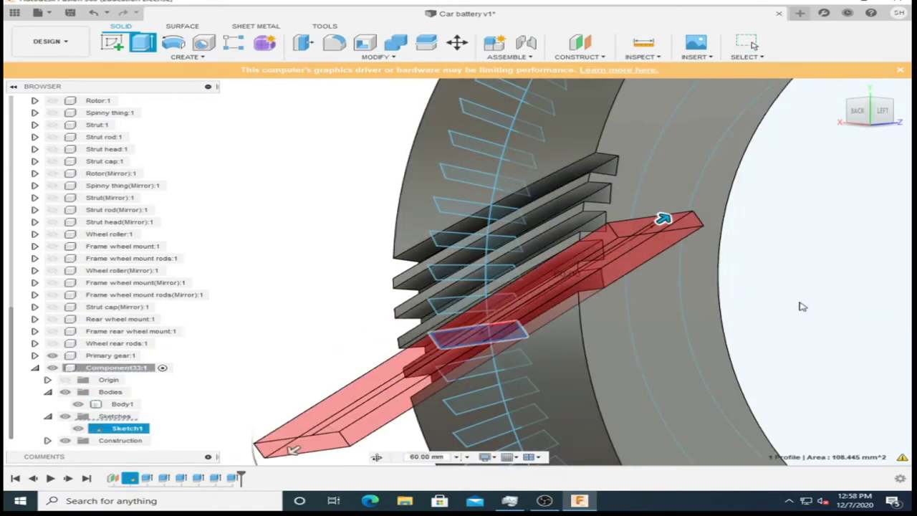
{"action": "key", "text": "Return"}
{"action": "key", "text": "e"}
{"action": "left_click", "coordinate": [471, 366]}
{"action": "type", "text": "60"}
{"action": "key", "text": "Return"}
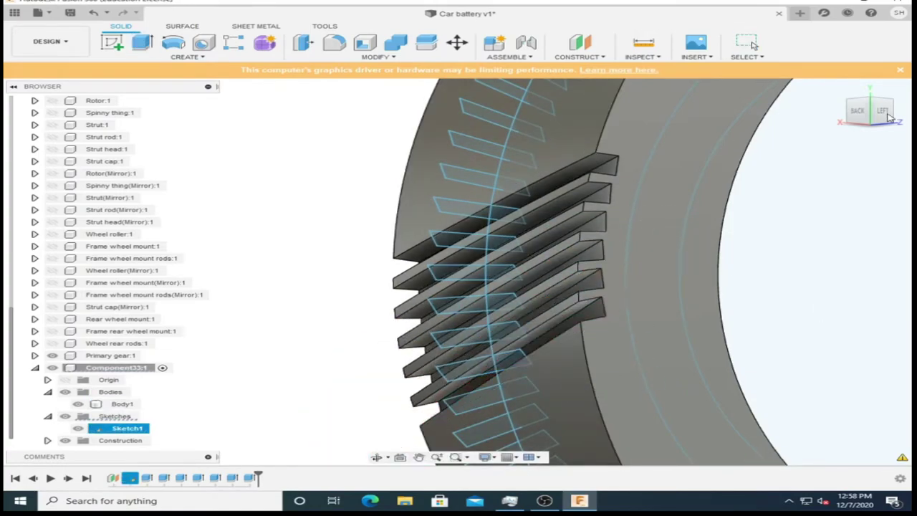
- Cut the next tooth slot symmetrically, changing the depth from 45 to 10 mm
{"action": "left_click", "coordinate": [888, 115]}
{"action": "left_click", "coordinate": [380, 337]}
{"action": "key", "text": "e"}
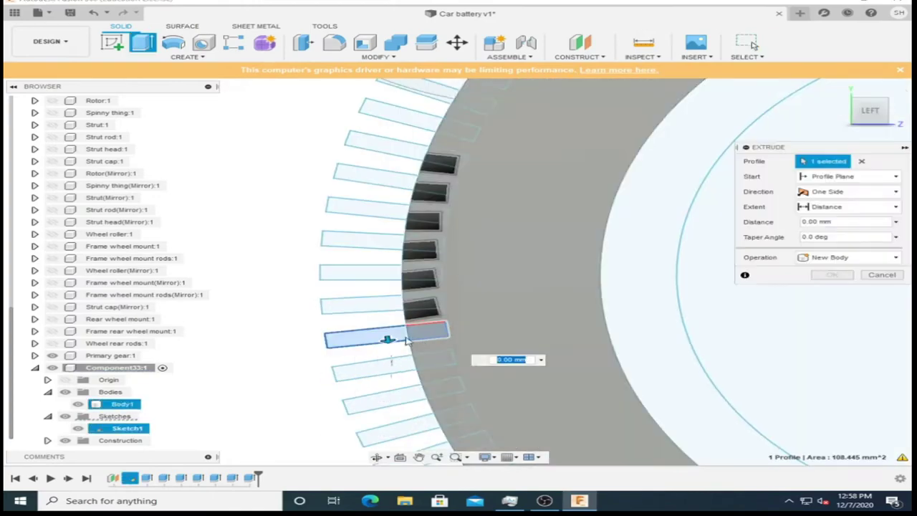
{"action": "left_click", "coordinate": [852, 191]}
{"action": "left_click", "coordinate": [831, 212]}
{"action": "type", "text": "45"}
{"action": "left_click", "coordinate": [867, 111]}
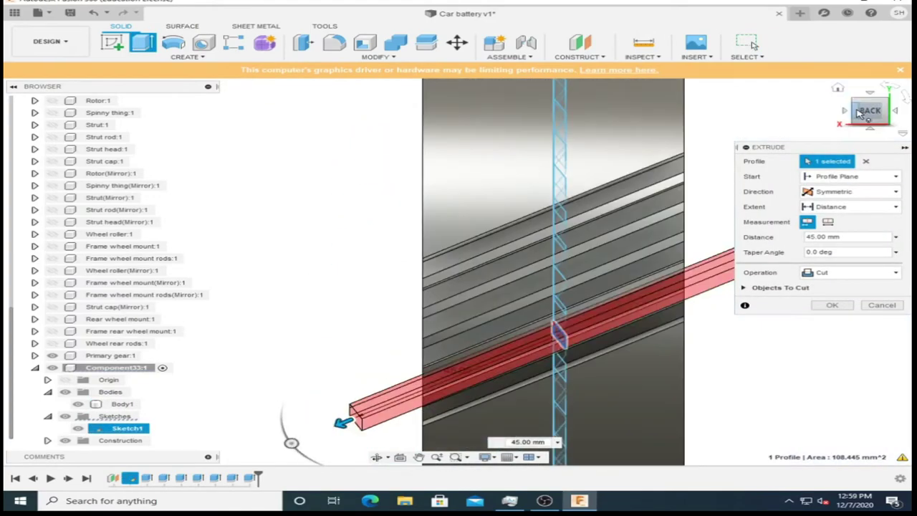
{"action": "left_click_drag", "start_coordinate": [859, 114], "coordinate": [845, 129]}
{"action": "right_click", "coordinate": [475, 387]}
{"action": "type", "text": "10"}
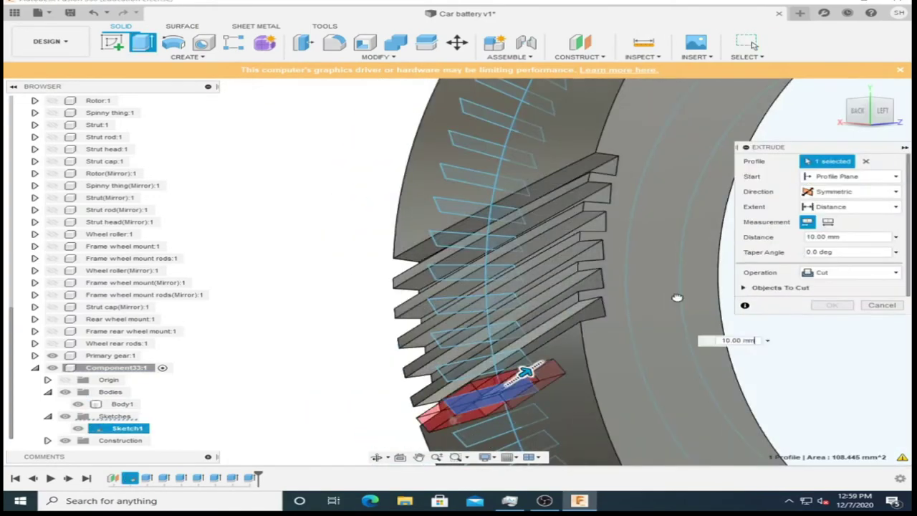
{"action": "key", "text": "Return"}
- Cut two more tooth slots by dragging each extrude cut through the rim
{"action": "left_click", "coordinate": [882, 110]}
{"action": "left_click", "coordinate": [422, 380]}
{"action": "key", "text": "e"}
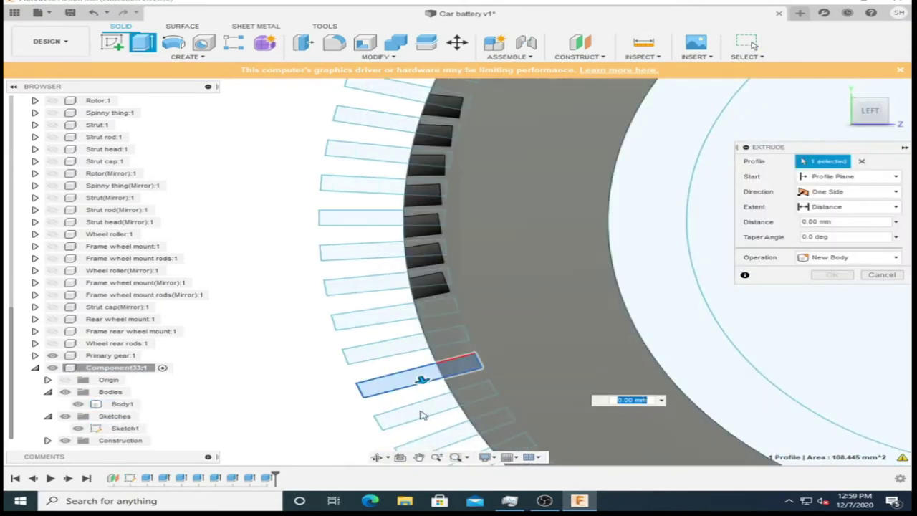
{"action": "middle_click_drag", "start_coordinate": [423, 415], "coordinate": [494, 373], "text": "shift"}
{"action": "left_click_drag", "start_coordinate": [522, 365], "coordinate": [685, 249]}
{"action": "key", "text": "Return"}
{"action": "right_click", "coordinate": [517, 365]}
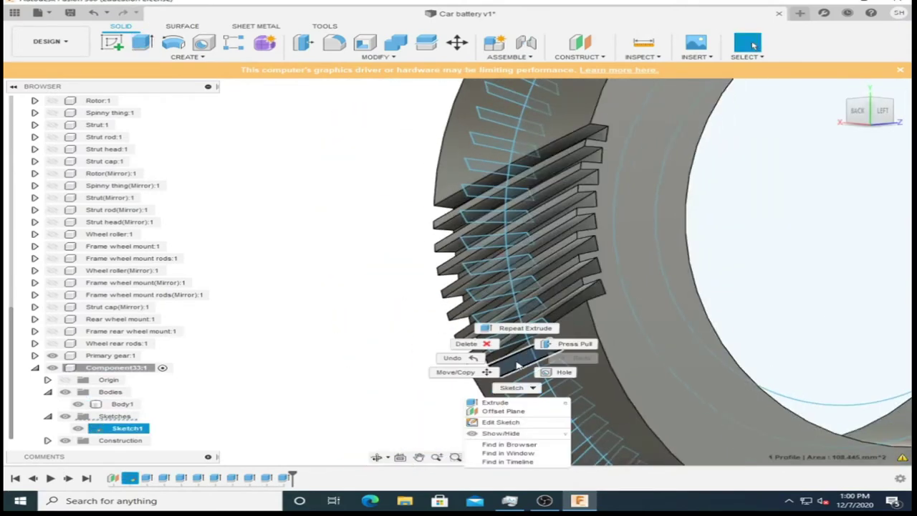
{"action": "key", "text": "e"}
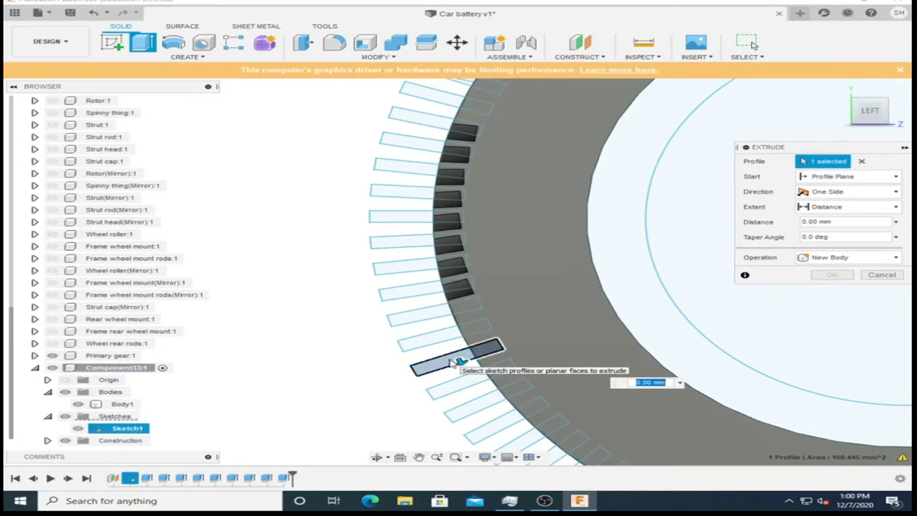
{"action": "middle_click_drag", "start_coordinate": [454, 362], "coordinate": [501, 372], "text": "shift"}
{"action": "left_click_drag", "start_coordinate": [526, 373], "coordinate": [696, 239]}
{"action": "key", "text": "Return"}
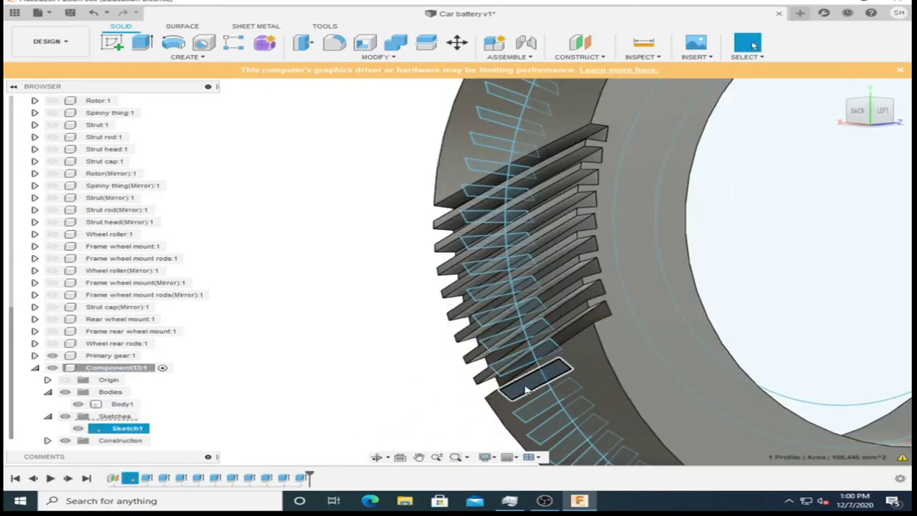
{"action": "right_click", "coordinate": [527, 391]}
{"action": "key", "text": "e"}
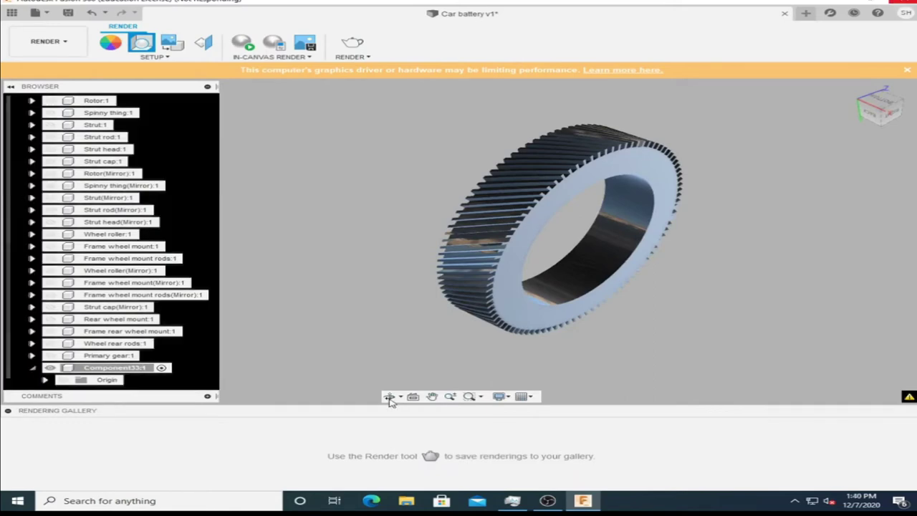
- Orbit the gear to a tilted view, select its inner ring profile and begin an Extrude for the hub
{"action": "left_click", "coordinate": [389, 398]}
{"action": "mouse_move", "coordinate": [459, 322]}
{"action": "left_mouse_down"}
{"action": "mouse_move", "coordinate": [470, 229]}
{"action": "mouse_move", "coordinate": [460, 242]}
{"action": "left_mouse_up"}
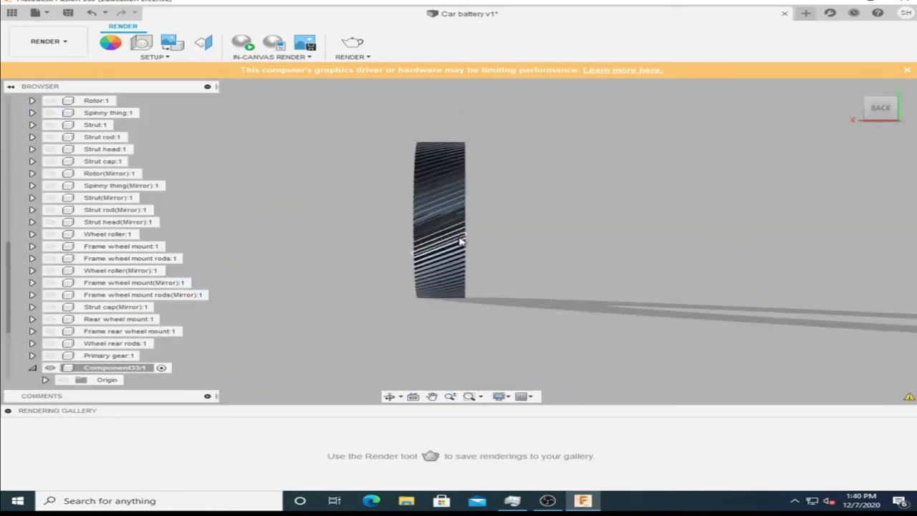
{"action": "left_click", "coordinate": [440, 251]}
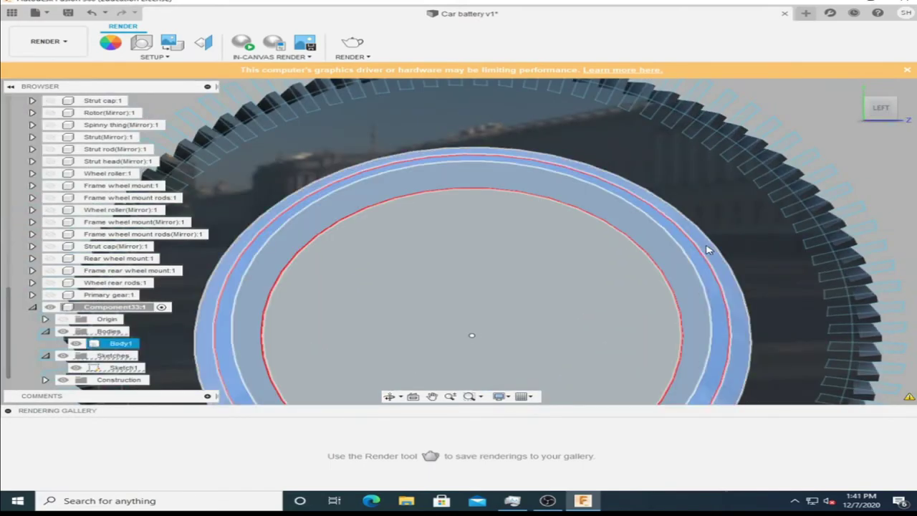
{"action": "right_click", "coordinate": [707, 249]}
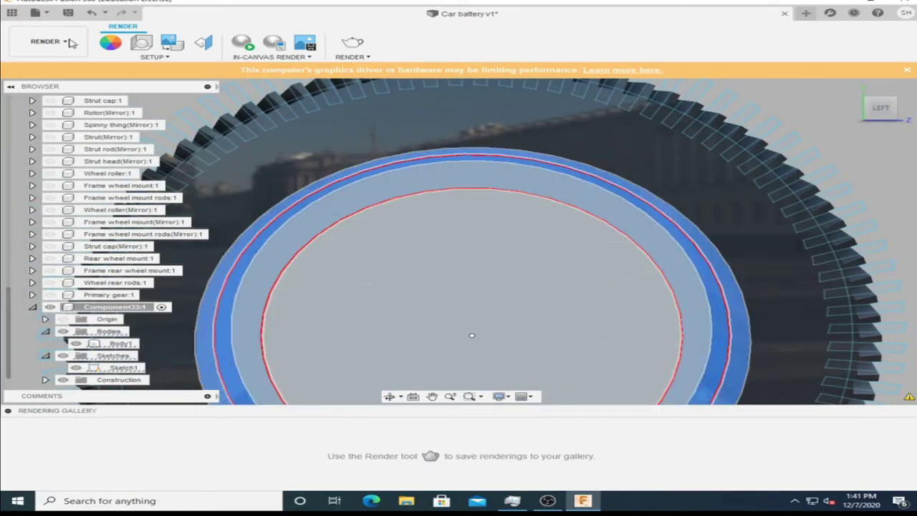
{"action": "right_click", "coordinate": [405, 191]}
{"action": "left_click", "coordinate": [399, 237]}
{"action": "left_click", "coordinate": [867, 112]}
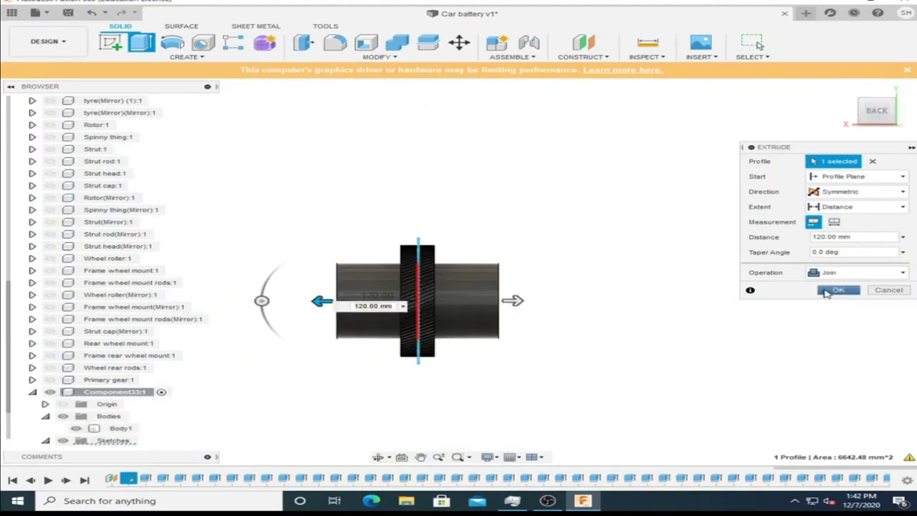
- Confirm the 120 mm symmetric hub extrusion, try an offset plane on the face, then undo
{"action": "left_click", "coordinate": [826, 293]}
{"action": "left_click", "coordinate": [899, 118]}
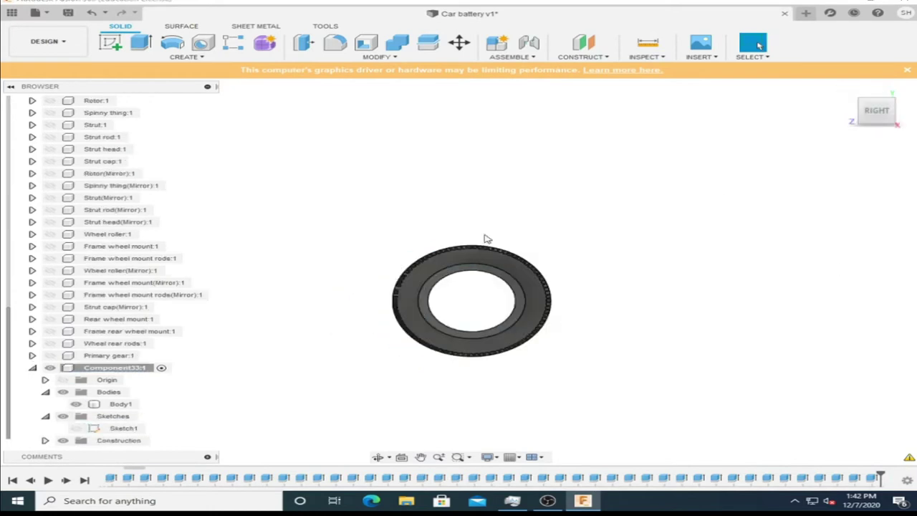
{"action": "right_click", "coordinate": [520, 287]}
{"action": "left_click", "coordinate": [515, 349]}
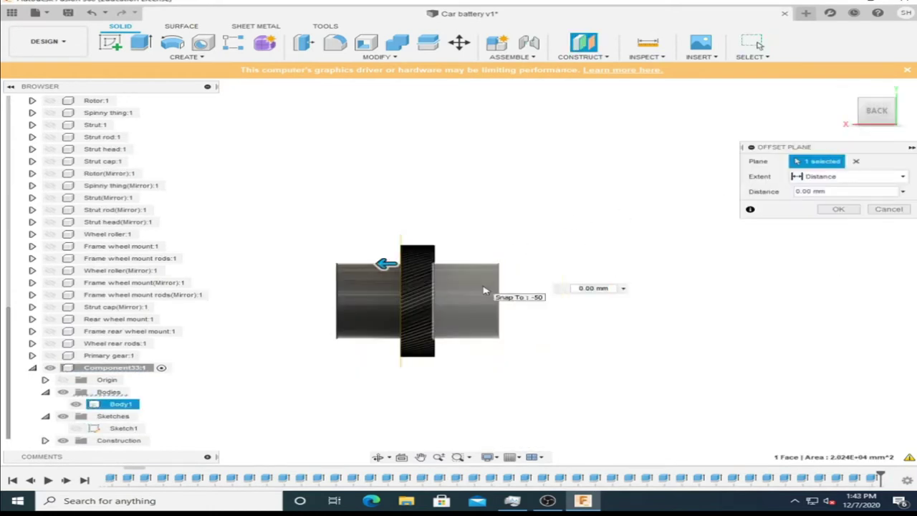
{"action": "key", "text": "Escape"}
{"action": "left_click", "coordinate": [91, 13]}
{"action": "left_click", "coordinate": [92, 13]}
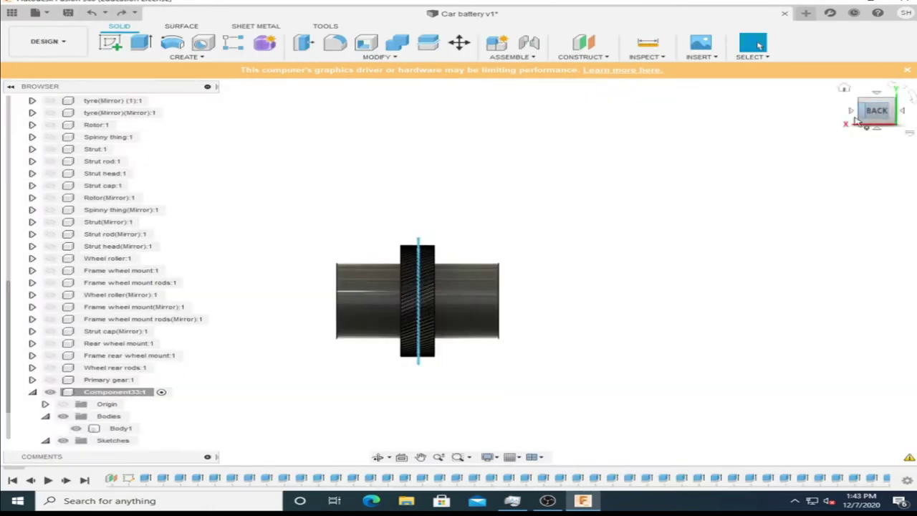
- Extrude the hub into a 150 mm shaft and offset a plane 30 mm from its face
{"action": "left_click", "coordinate": [888, 112]}
{"action": "key", "text": "e"}
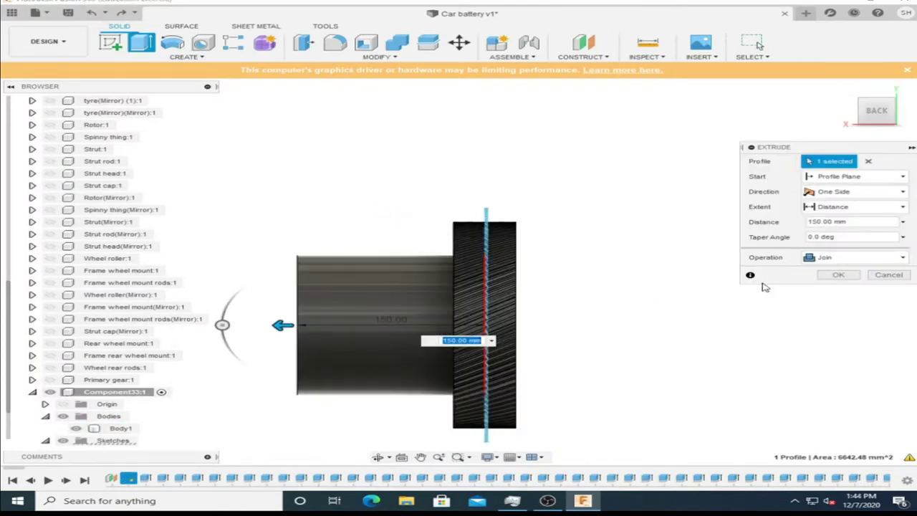
{"action": "left_click", "coordinate": [834, 294]}
{"action": "left_click", "coordinate": [871, 113]}
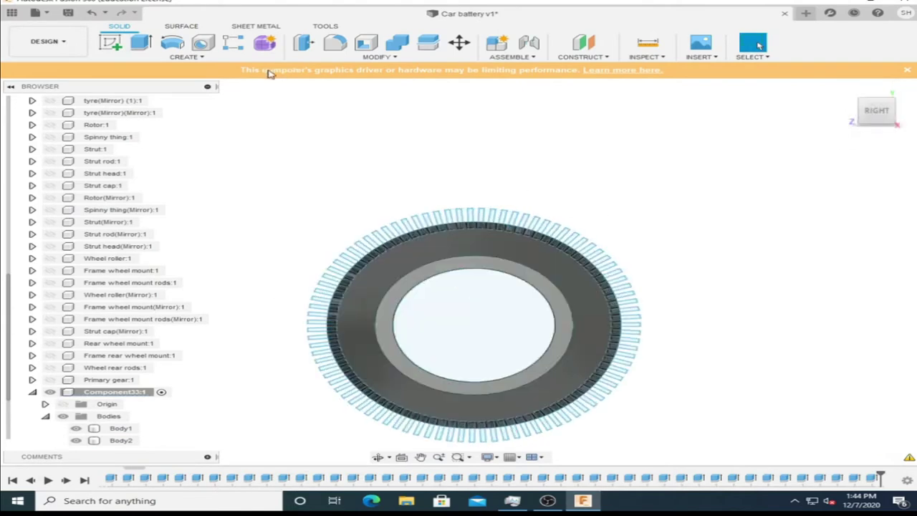
{"action": "left_click_drag", "start_coordinate": [419, 256], "coordinate": [401, 256]}
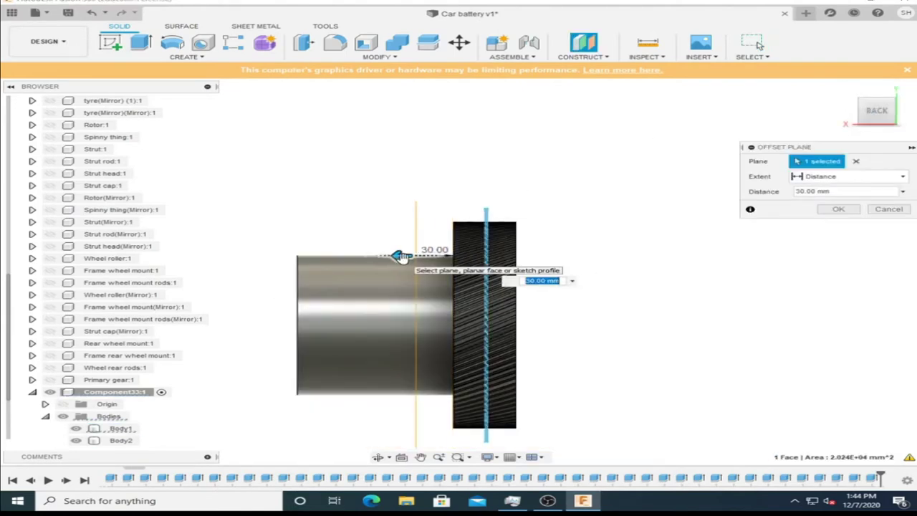
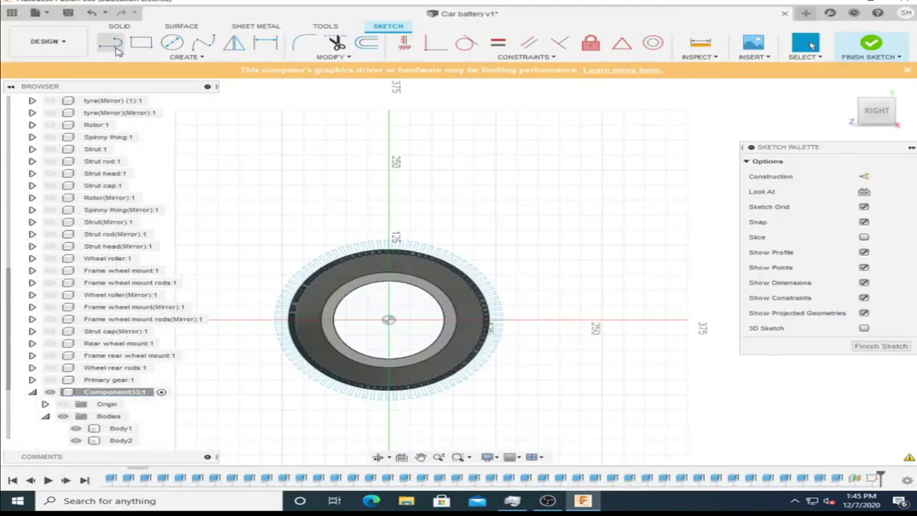
- Draw a triangle of sketch lines starting on the vertical axis near 150
{"action": "key", "text": "l"}
{"action": "left_click", "coordinate": [387, 208]}
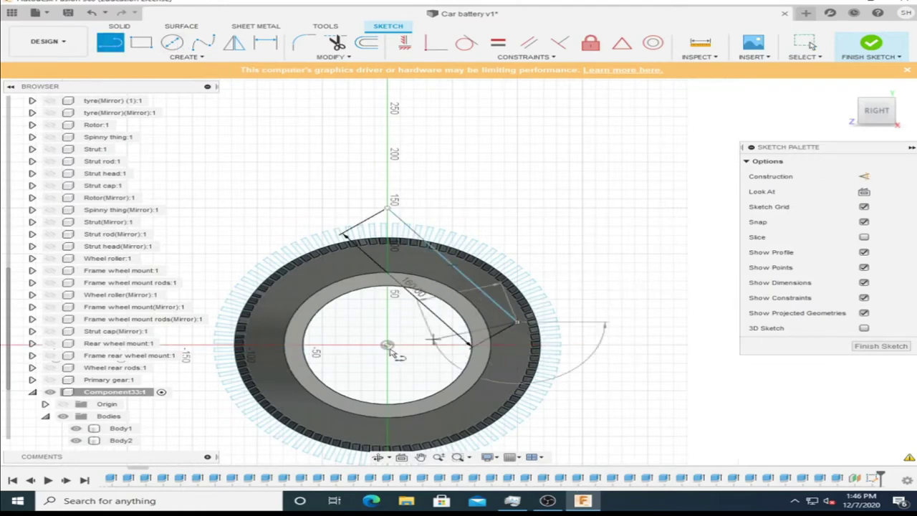
{"action": "left_click_drag", "start_coordinate": [390, 350], "coordinate": [298, 325]}
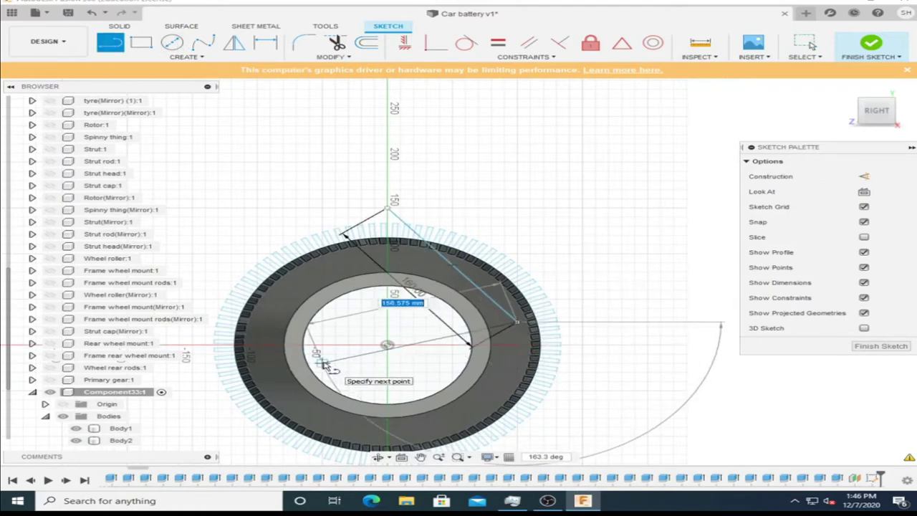
{"action": "left_click", "coordinate": [258, 325]}
{"action": "key", "text": "Escape"}
- Cancel the triangle move and trim away two of its lines
{"action": "key", "text": "m"}
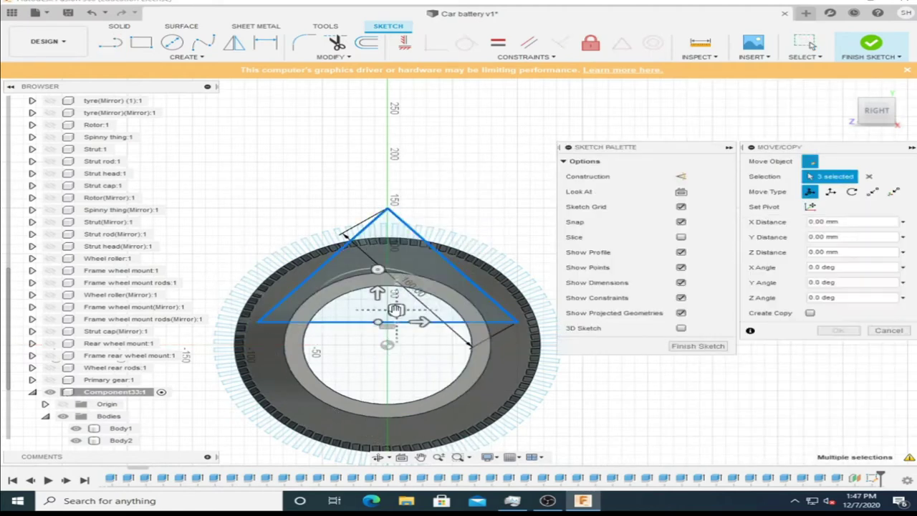
{"action": "left_click_drag", "start_coordinate": [397, 310], "coordinate": [399, 366]}
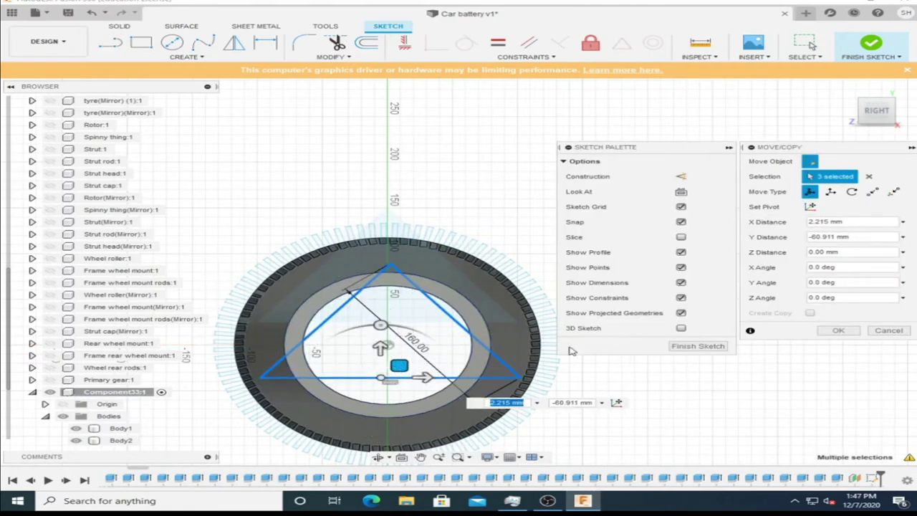
{"action": "left_click", "coordinate": [873, 333]}
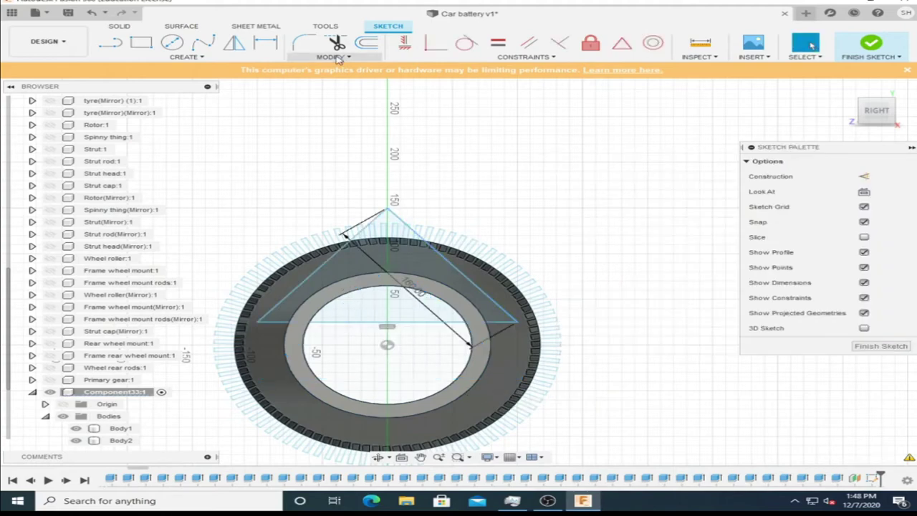
{"action": "left_click", "coordinate": [410, 326]}
{"action": "left_click", "coordinate": [429, 300]}
{"action": "scroll", "coordinate": [423, 331], "scroll_direction": "up", "scroll_amount": 5}
{"action": "scroll", "coordinate": [423, 331], "scroll_direction": "down", "scroll_amount": 5}
- Start a line inside the hub opening and draw a circle centred on the origin
{"action": "key", "text": "l"}
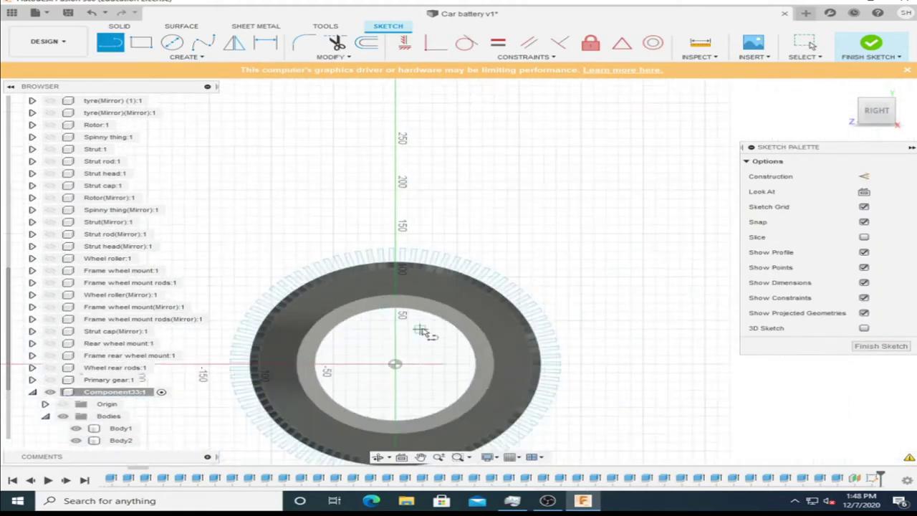
{"action": "scroll", "coordinate": [431, 313], "scroll_direction": "up", "scroll_amount": 2}
{"action": "left_click", "coordinate": [431, 314]}
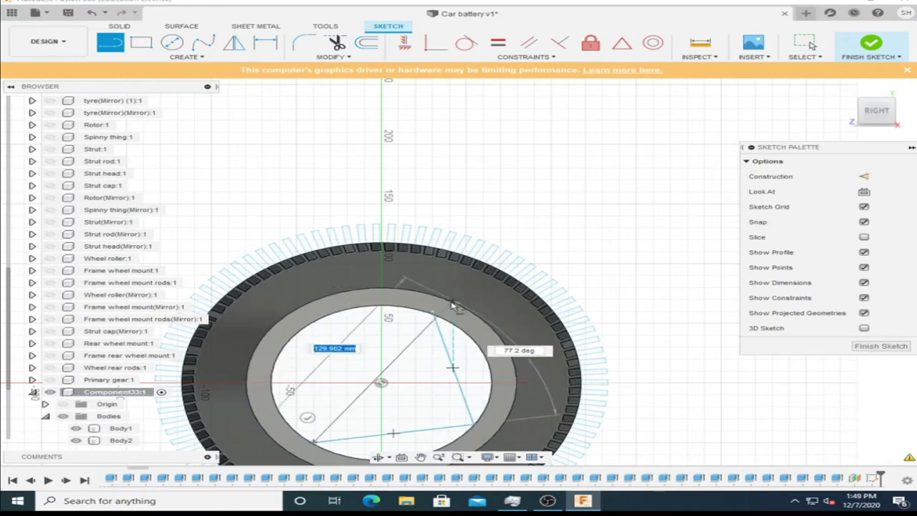
{"action": "key", "text": "t"}
{"action": "left_click", "coordinate": [171, 44]}
{"action": "left_click", "coordinate": [380, 383]}
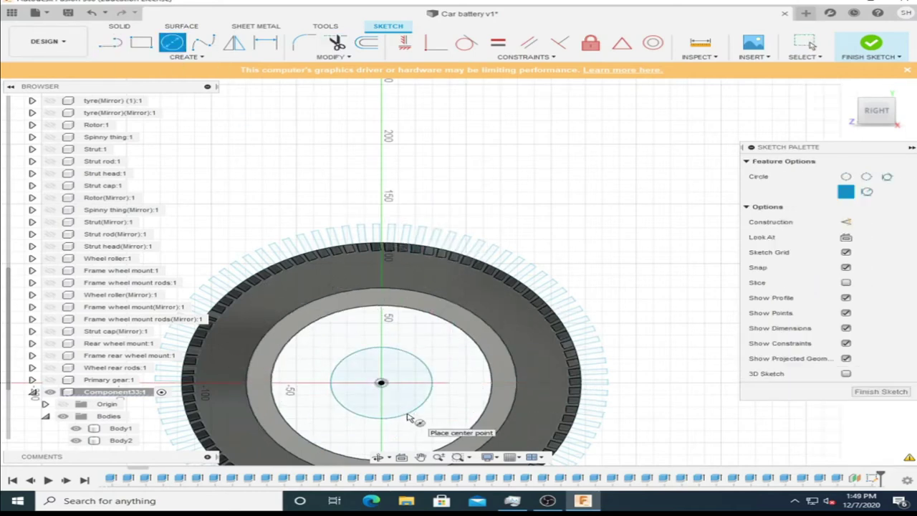
{"action": "key", "text": "Escape"}
- Draw the slanted line inside the hub and the horizontal bottom line
{"action": "left_click", "coordinate": [185, 57]}
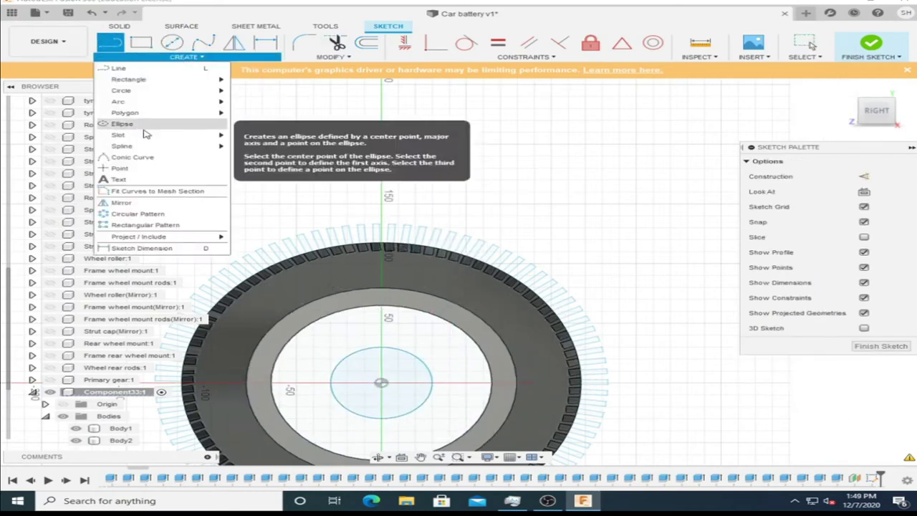
{"action": "key", "text": "l"}
{"action": "left_click", "coordinate": [414, 324]}
{"action": "double_click", "coordinate": [465, 418]}
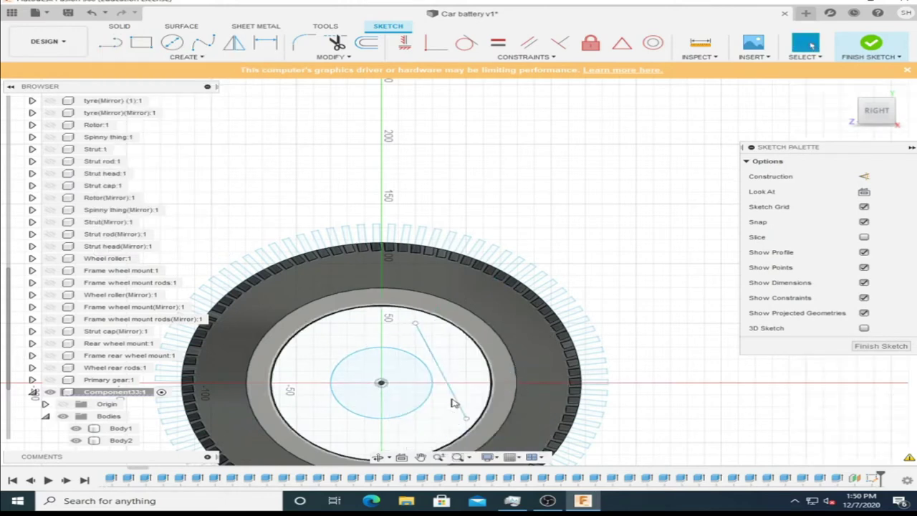
{"action": "right_click", "coordinate": [313, 431]}
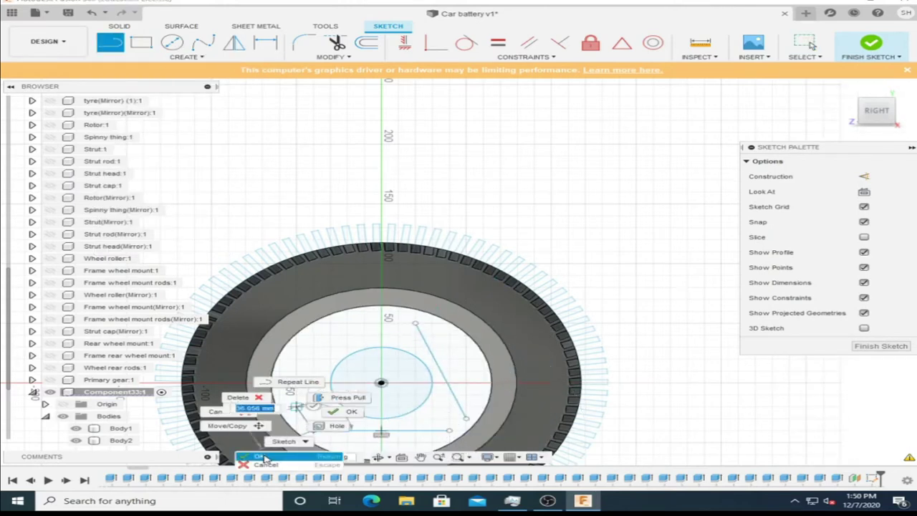
{"action": "left_click", "coordinate": [300, 421]}
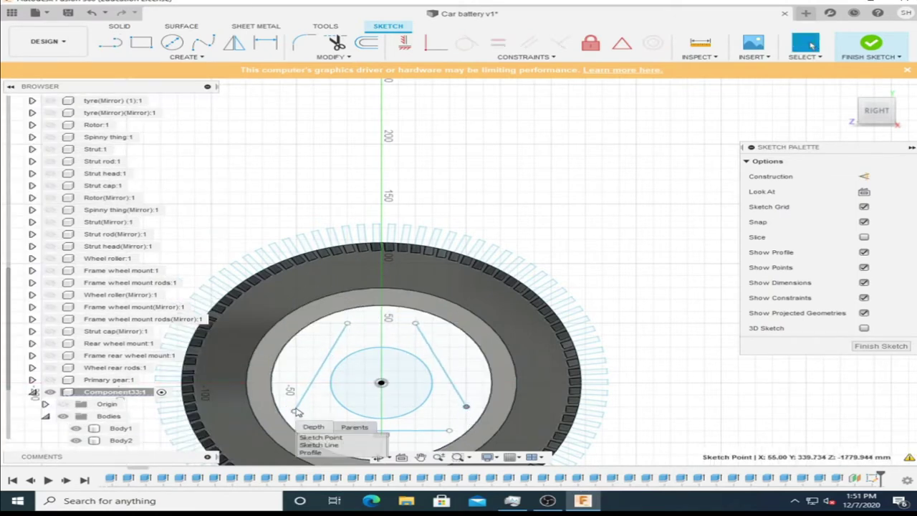
- Add a small concentric circle at the wheel centre and check it side-on
{"action": "left_click", "coordinate": [297, 410]}
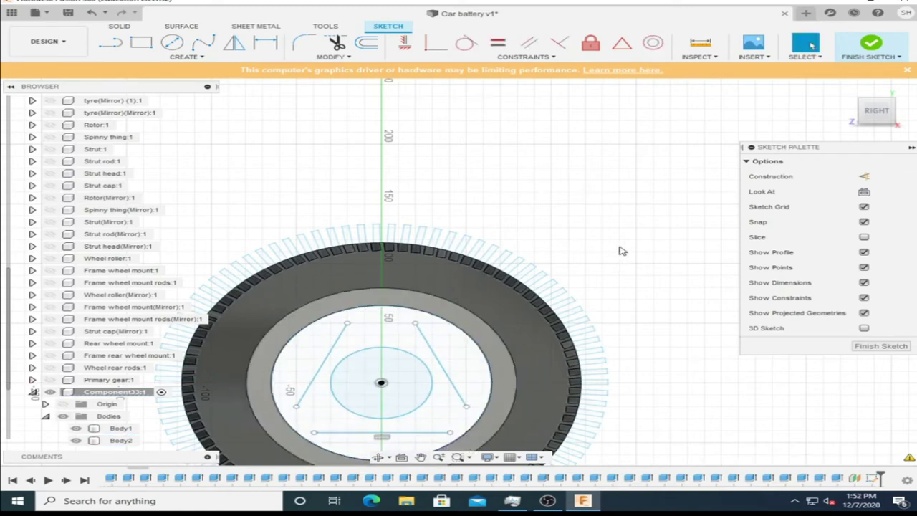
{"action": "left_click", "coordinate": [381, 381]}
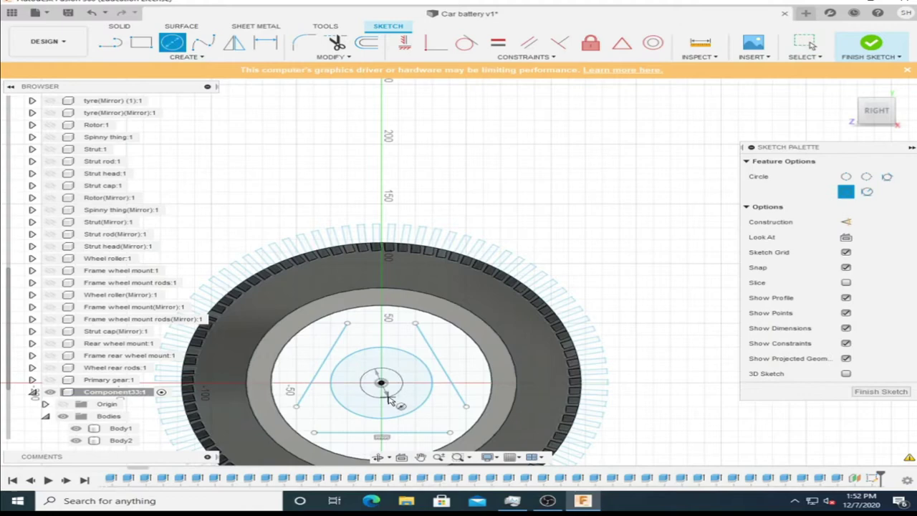
{"action": "left_click", "coordinate": [901, 114]}
{"action": "left_click", "coordinate": [892, 114]}
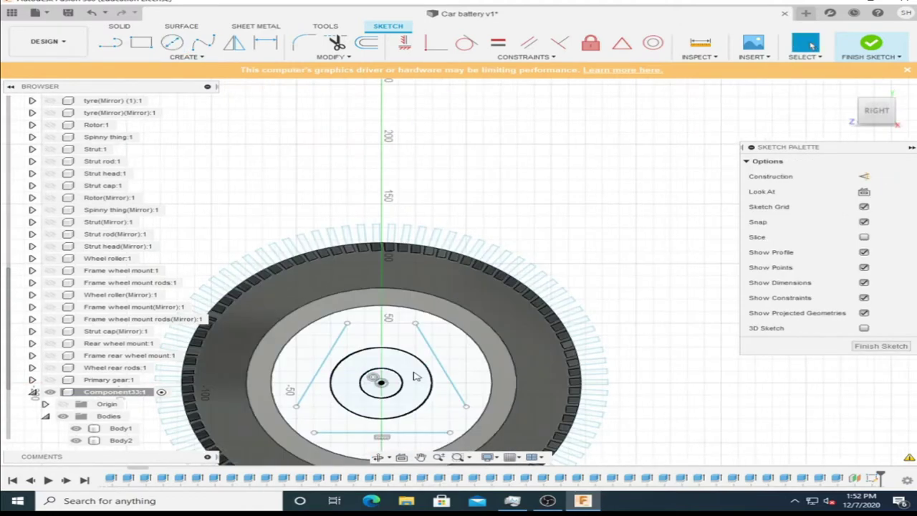
{"action": "right_click", "coordinate": [419, 380]}
- Extrude the ring between the circles 25 mm as a new body, Body3
{"action": "left_click", "coordinate": [393, 415]}
{"action": "left_click", "coordinate": [900, 114]}
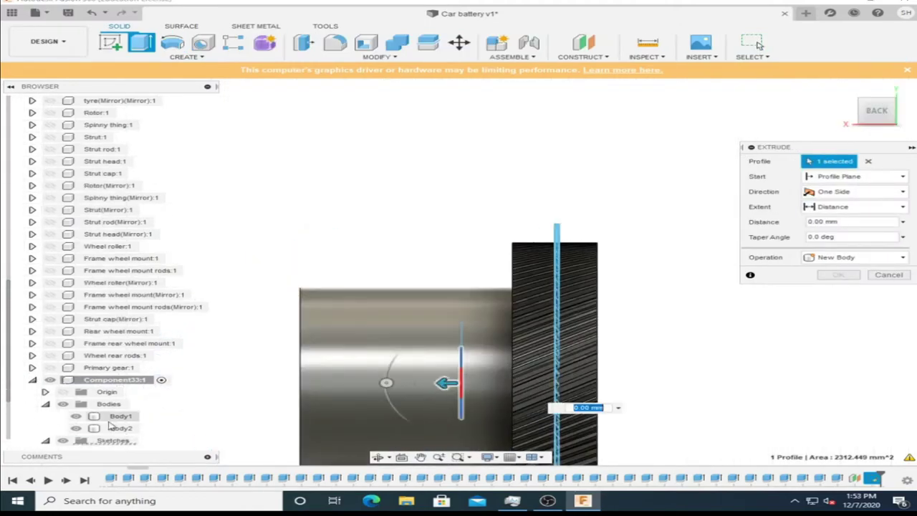
{"action": "mouse_move", "coordinate": [442, 380]}
{"action": "left_mouse_down"}
{"action": "mouse_move", "coordinate": [493, 383]}
{"action": "mouse_move", "coordinate": [482, 384]}
{"action": "left_mouse_up"}
{"action": "scroll", "coordinate": [584, 324], "scroll_direction": "up", "scroll_amount": 3}
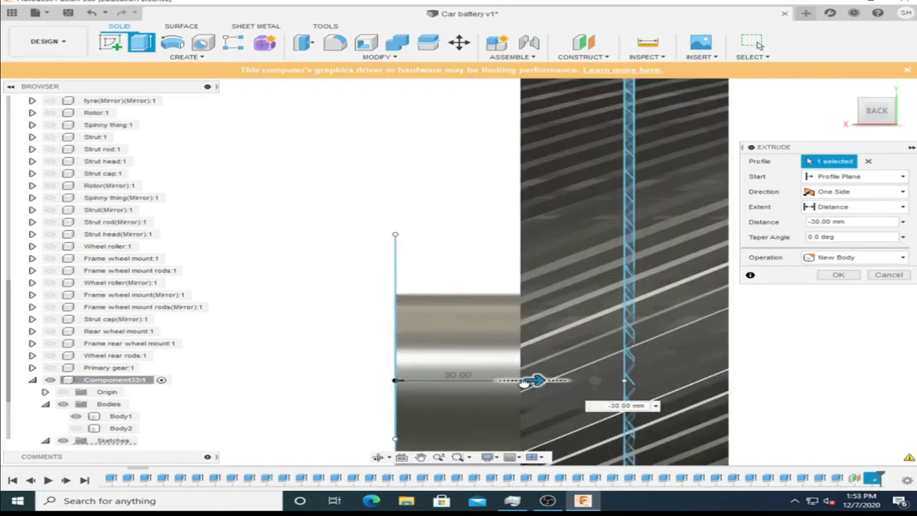
{"action": "scroll", "coordinate": [584, 324], "scroll_direction": "down", "scroll_amount": 2}
{"action": "left_click", "coordinate": [840, 274]}
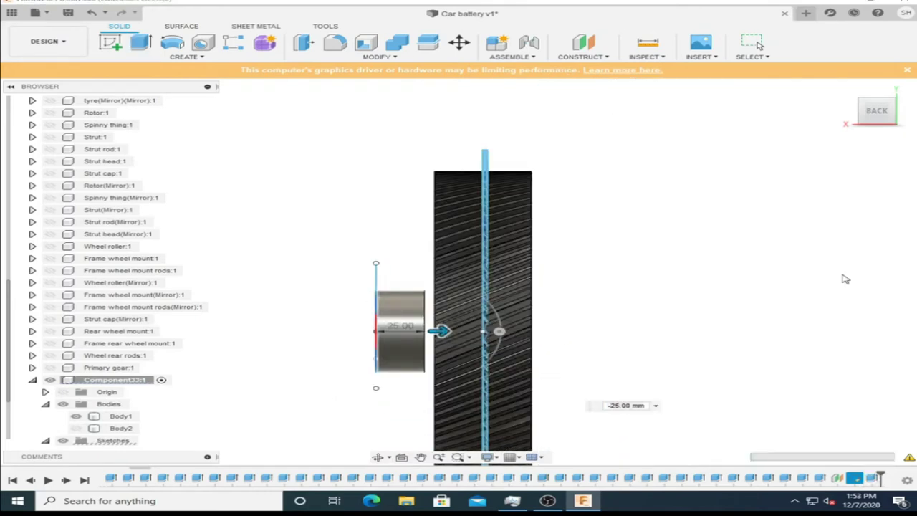
- Create an offset plane from the base plane and start a sketch on it
{"action": "left_click", "coordinate": [864, 116]}
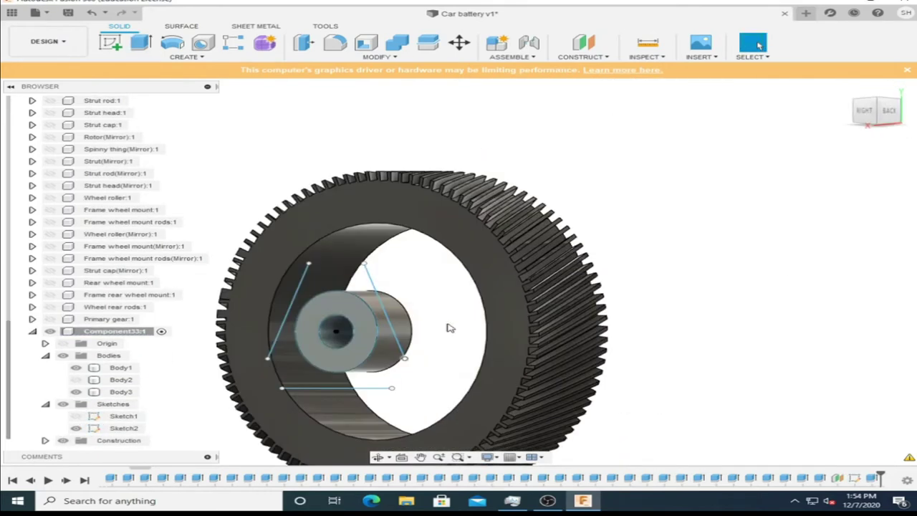
{"action": "left_click", "coordinate": [864, 110]}
{"action": "left_click", "coordinate": [584, 43]}
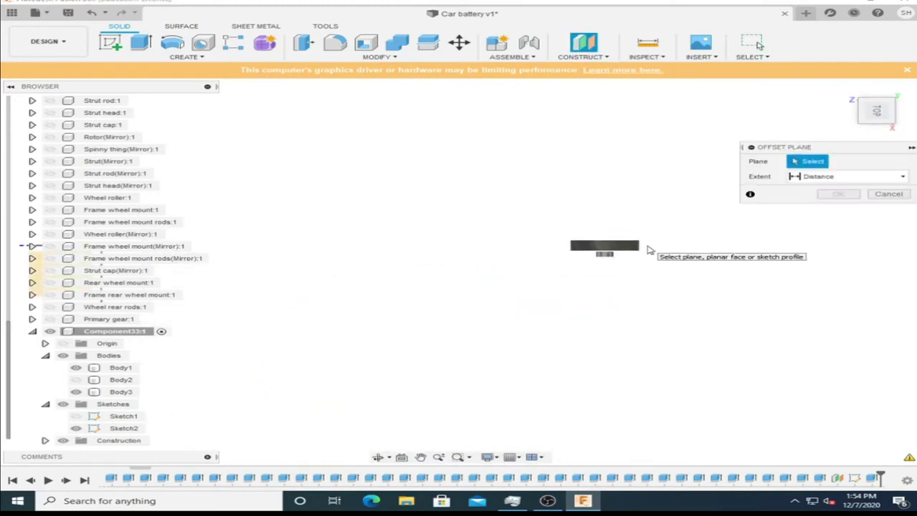
{"action": "left_click", "coordinate": [583, 247]}
{"action": "left_click", "coordinate": [838, 208]}
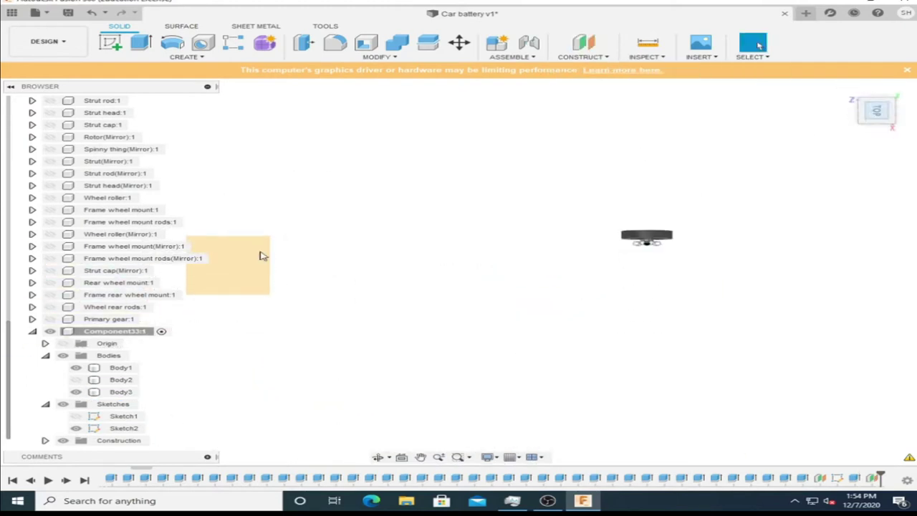
{"action": "left_click", "coordinate": [608, 251]}
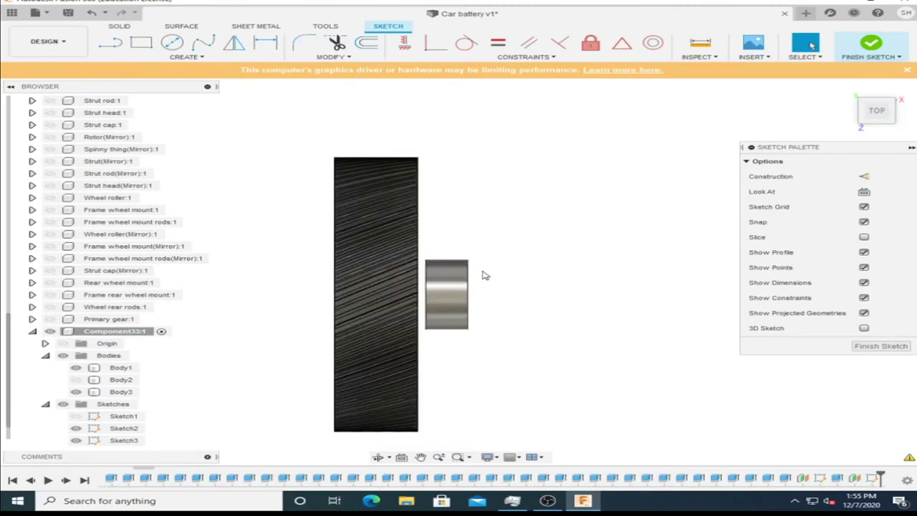
- Move the sketch arc and line by -10.443 mm and 0.74 mm
{"action": "key", "text": "c"}
{"action": "key", "text": "Escape"}
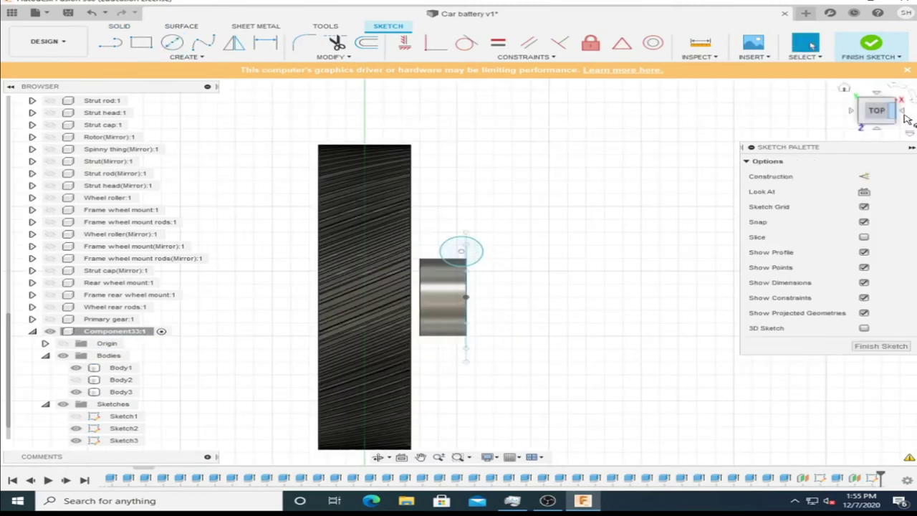
{"action": "right_click", "coordinate": [464, 254]}
{"action": "left_click", "coordinate": [420, 265]}
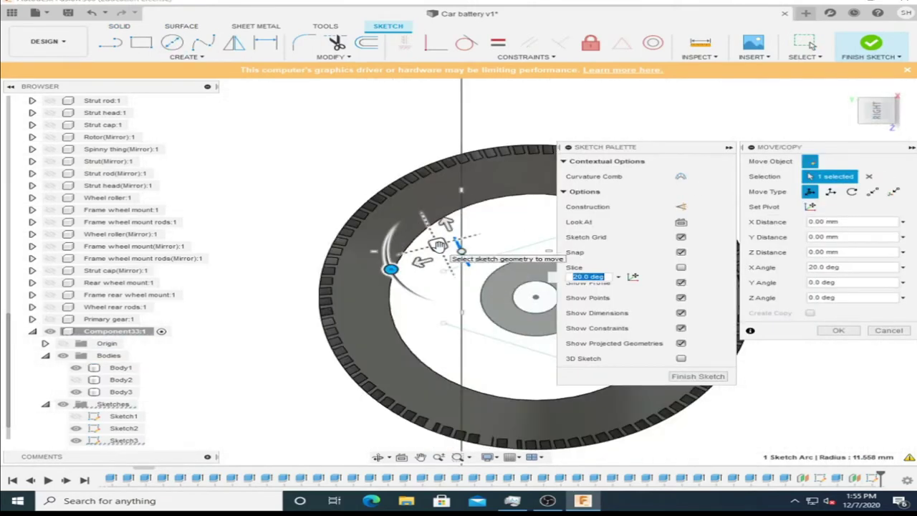
{"action": "left_click_drag", "start_coordinate": [382, 262], "coordinate": [446, 219]}
{"action": "key", "text": "c"}
{"action": "scroll", "coordinate": [461, 255], "scroll_direction": "up", "scroll_amount": 3}
{"action": "left_click", "coordinate": [461, 246]}
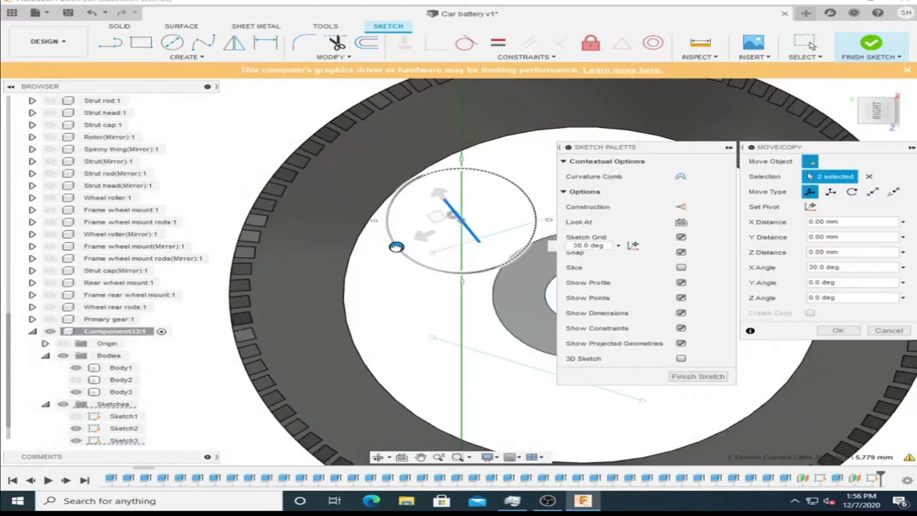
{"action": "left_click_drag", "start_coordinate": [437, 213], "coordinate": [491, 247]}
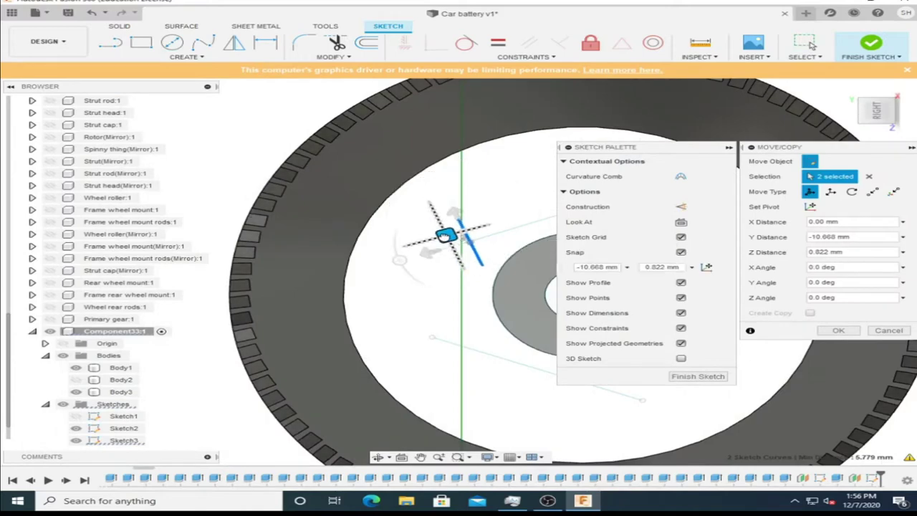
{"action": "left_click", "coordinate": [835, 331]}
- Extrude the sketch profile into a solid cylinder and save the design
{"action": "key", "text": "e"}
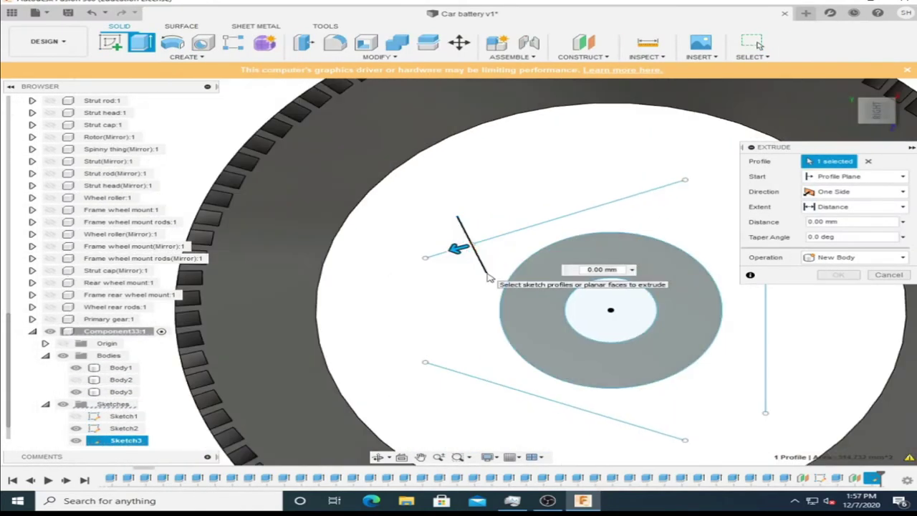
{"action": "left_click_drag", "start_coordinate": [458, 247], "coordinate": [685, 204]}
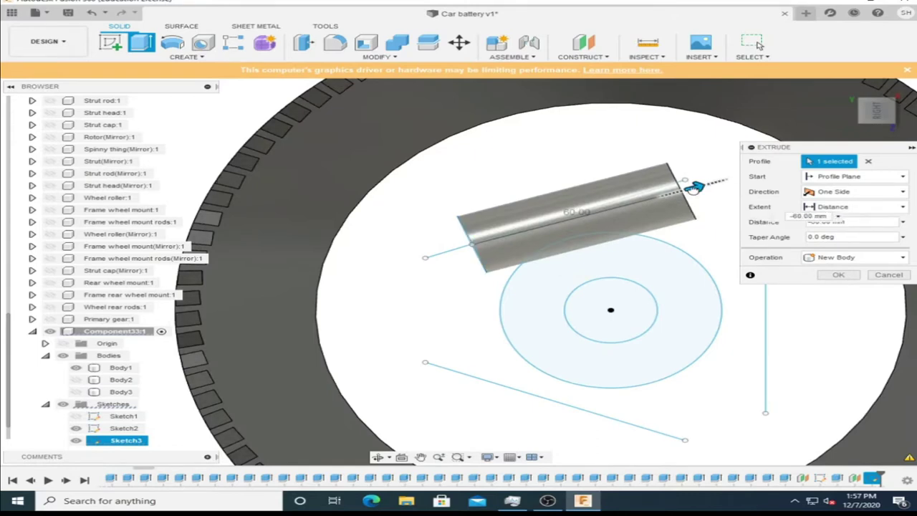
{"action": "key", "text": "Return"}
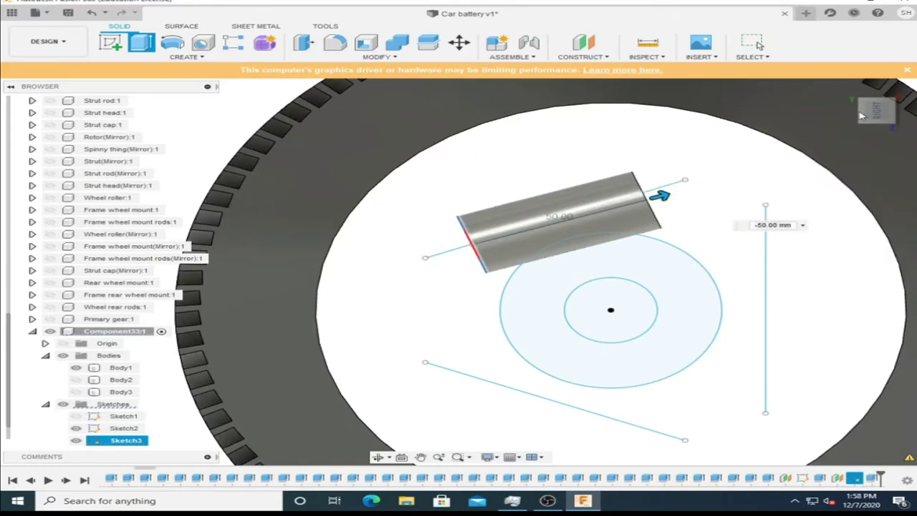
{"action": "left_click", "coordinate": [34, 13]}
{"action": "left_click", "coordinate": [50, 117]}
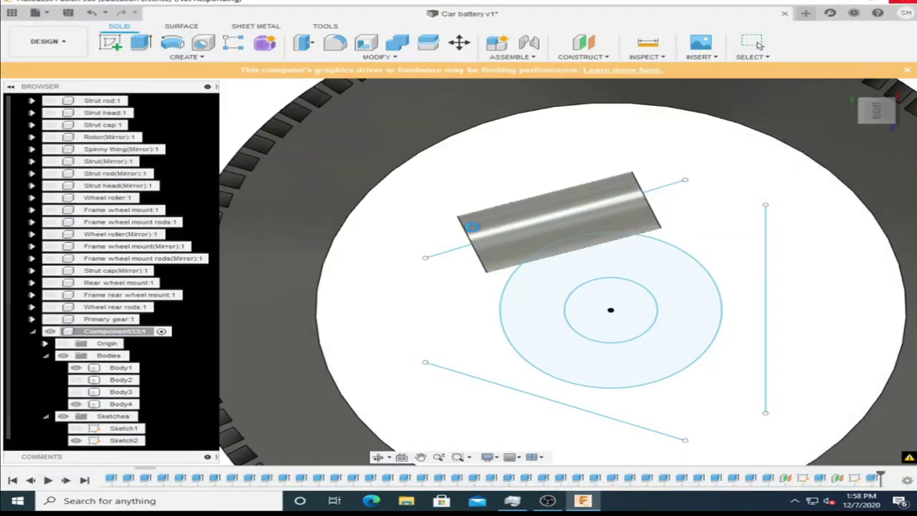
- Tilt Body4 by -5° and extrude the shaft two-sided, 60 mm and 120 mm
{"action": "key", "text": "m"}
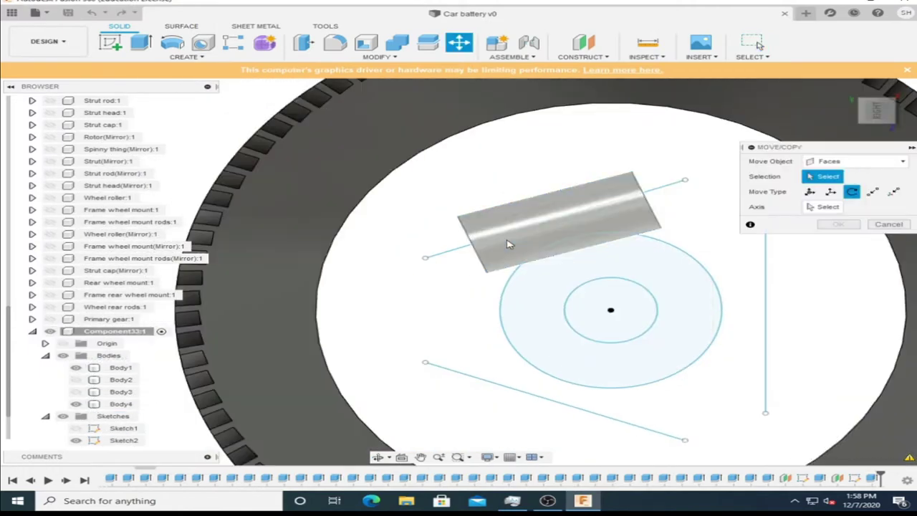
{"action": "middle_click_drag", "start_coordinate": [507, 243], "coordinate": [490, 247], "text": "shift"}
{"action": "left_click", "coordinate": [487, 247]}
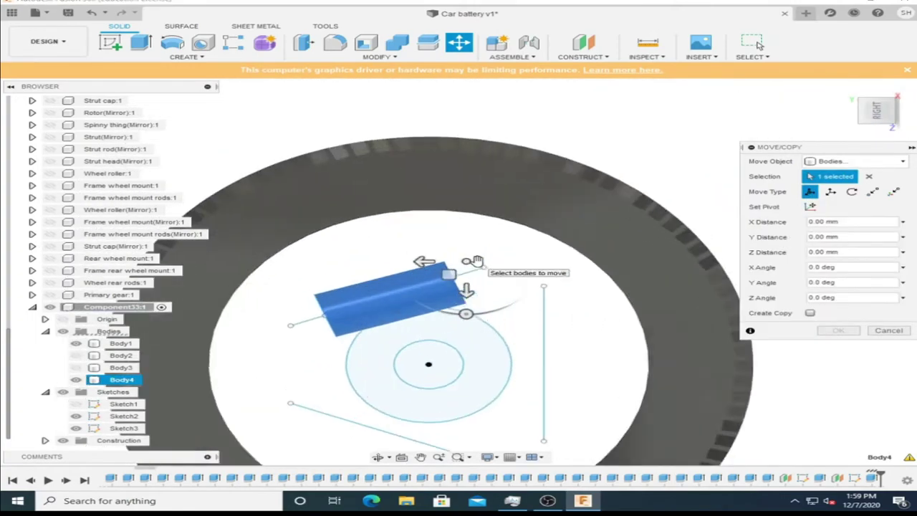
{"action": "scroll", "coordinate": [476, 261], "scroll_direction": "up", "scroll_amount": 2}
{"action": "left_click_drag", "start_coordinate": [465, 305], "coordinate": [456, 314]}
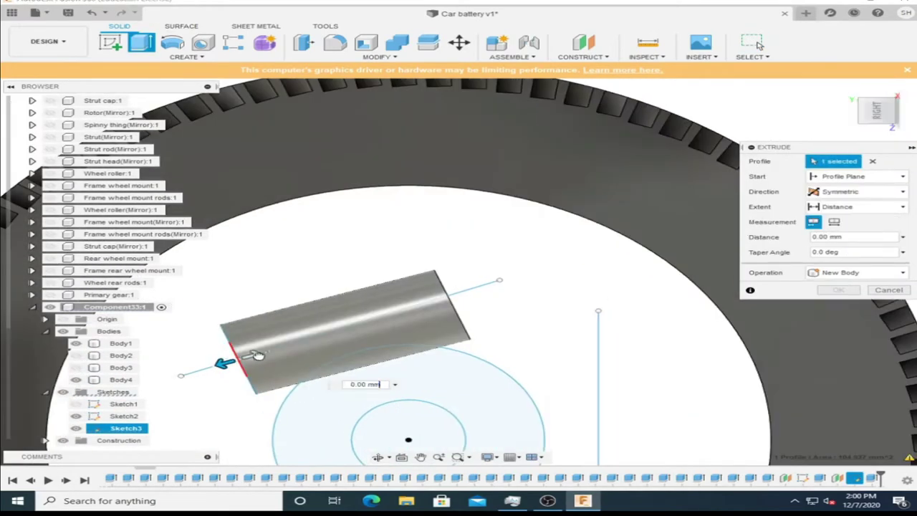
{"action": "left_click_drag", "start_coordinate": [256, 353], "coordinate": [665, 256]}
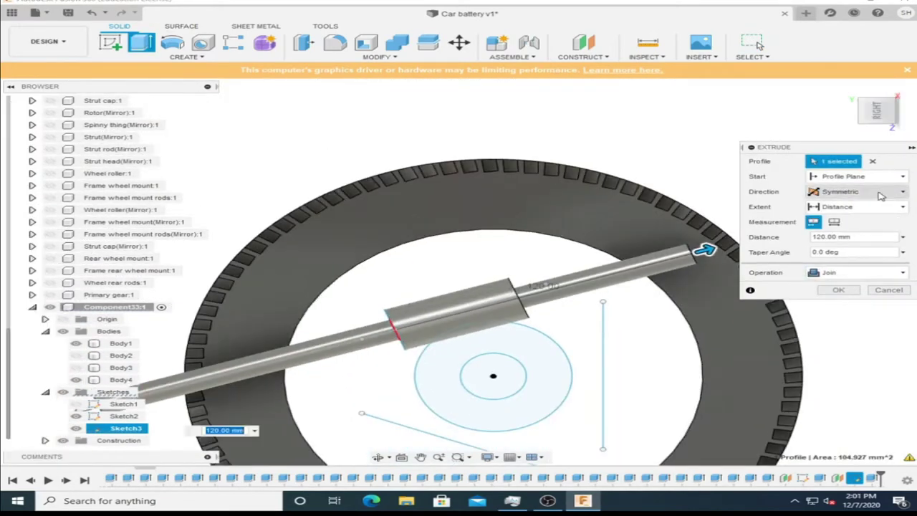
{"action": "left_click", "coordinate": [841, 216]}
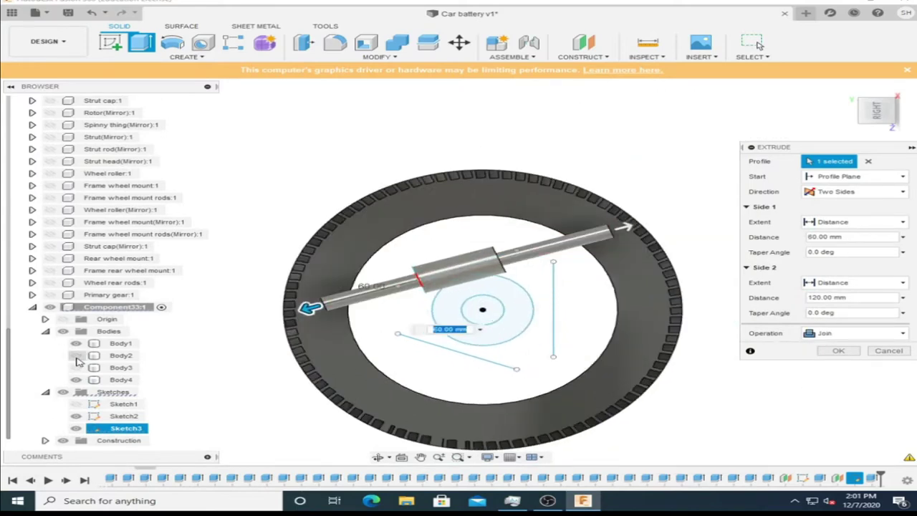
- Finish the shaft extrusion and begin repositioning Body4 via Move/Copy
{"action": "left_click", "coordinate": [838, 351]}
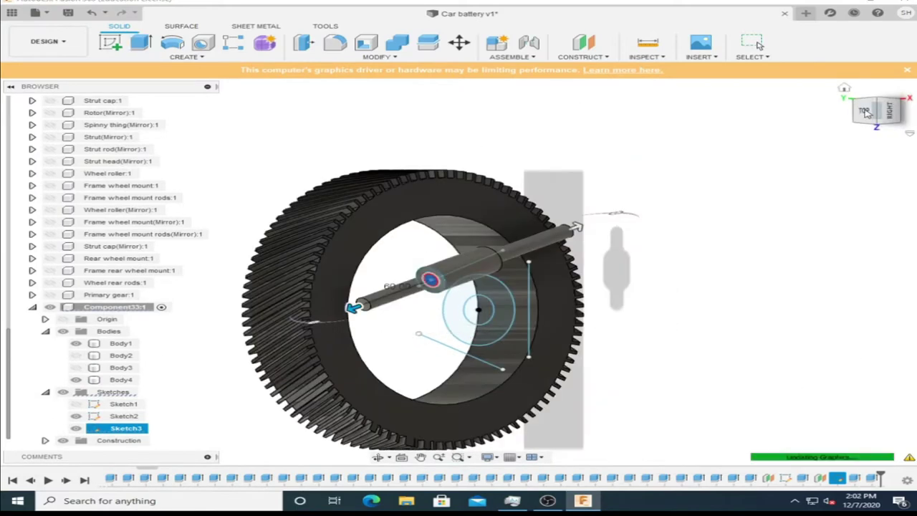
{"action": "right_click", "coordinate": [121, 380]}
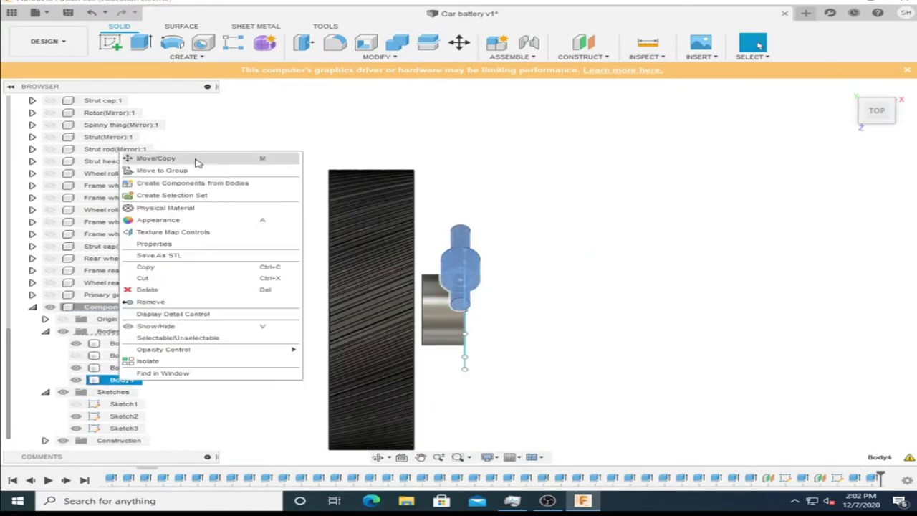
{"action": "left_click", "coordinate": [194, 159]}
{"action": "key", "text": "Return"}
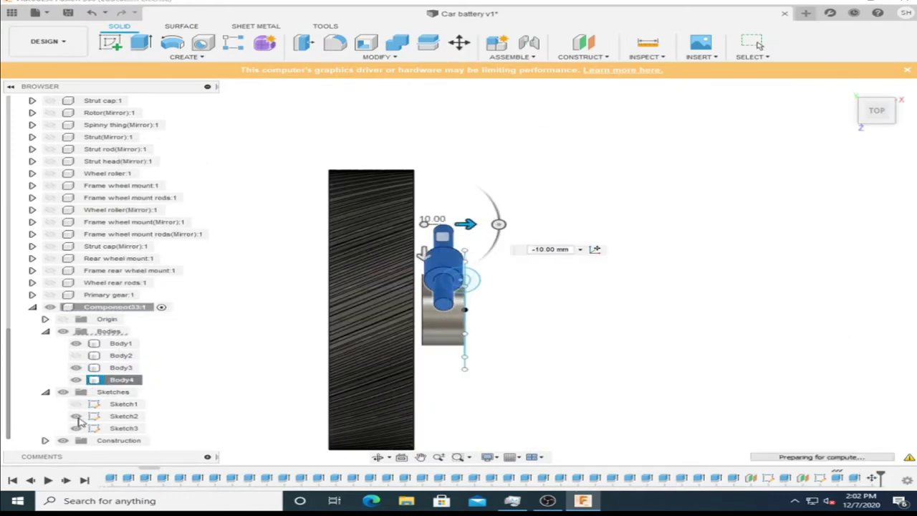
{"action": "left_click", "coordinate": [80, 429]}
- Move the shaft Body4 up and to the right across the wheel
{"action": "middle_click_drag", "start_coordinate": [291, 391], "coordinate": [492, 279], "text": "shift"}
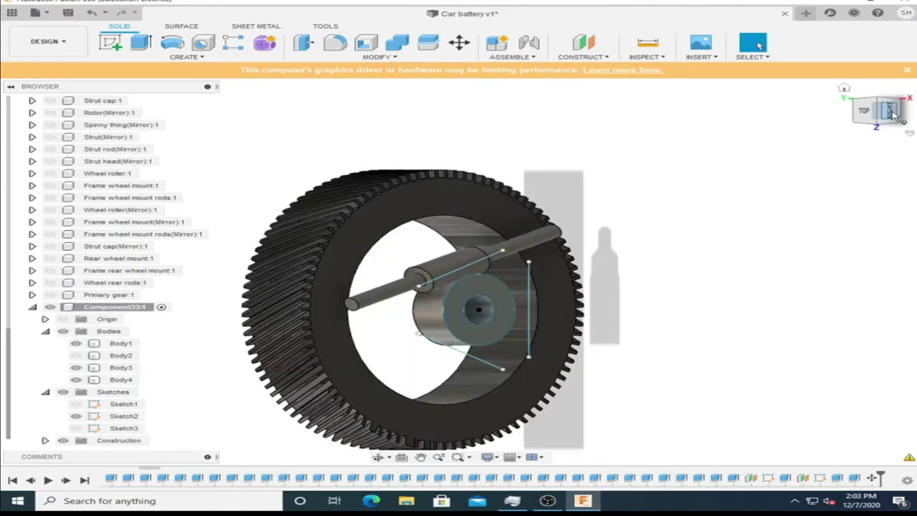
{"action": "left_click", "coordinate": [90, 384]}
{"action": "left_click", "coordinate": [459, 42]}
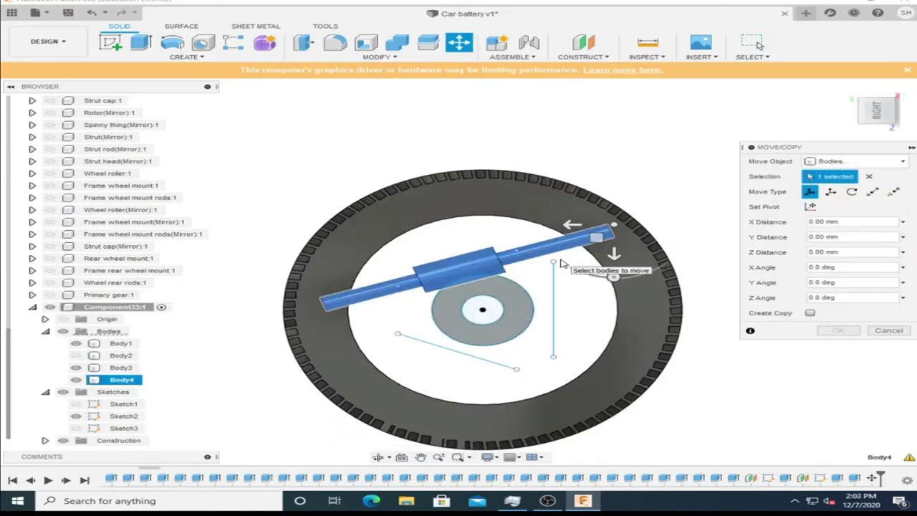
{"action": "left_click_drag", "start_coordinate": [566, 262], "coordinate": [593, 231]}
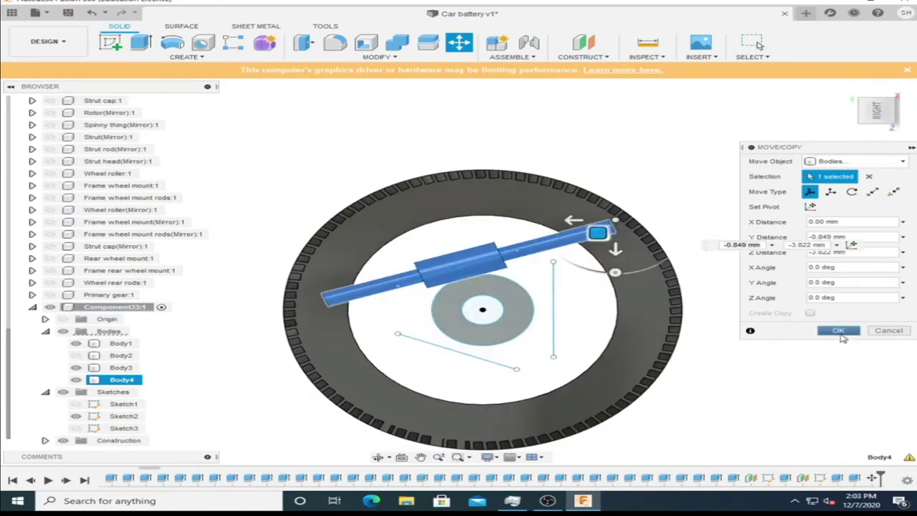
{"action": "left_click", "coordinate": [837, 328]}
- Copy and paste the shaft as Body5, standing it upright inside the wheel
{"action": "right_click", "coordinate": [119, 380]}
{"action": "left_click", "coordinate": [153, 266]}
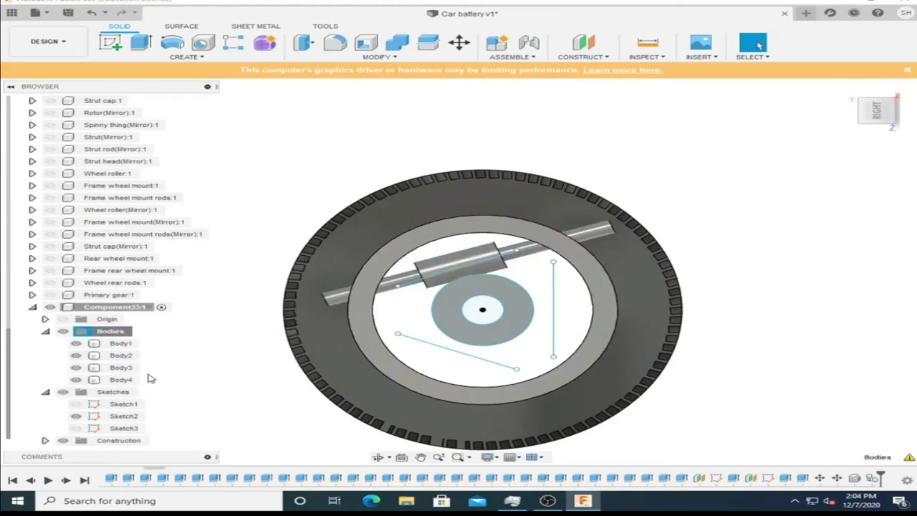
{"action": "key", "text": "ctrl+v"}
{"action": "left_click_drag", "start_coordinate": [614, 222], "coordinate": [643, 313]}
{"action": "mouse_move", "coordinate": [698, 336]}
{"action": "left_mouse_down"}
{"action": "mouse_move", "coordinate": [695, 307]}
{"action": "mouse_move", "coordinate": [553, 206]}
{"action": "left_mouse_up"}
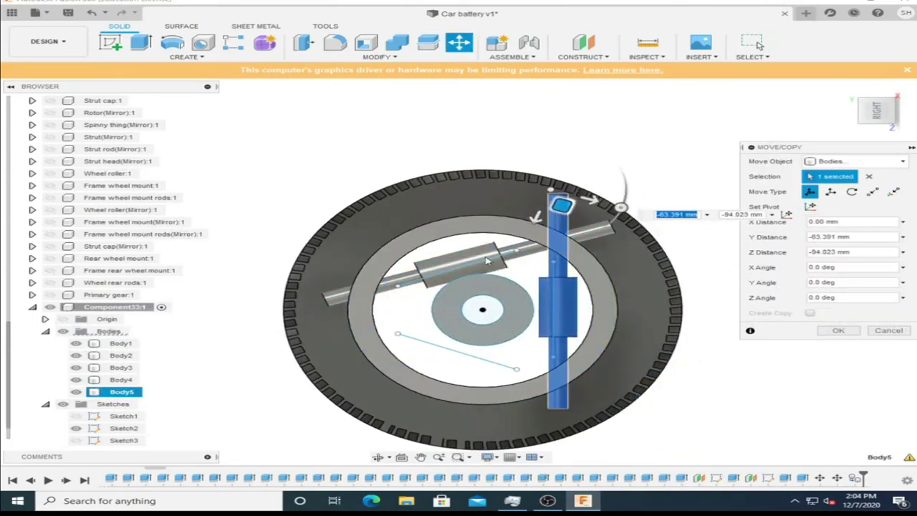
{"action": "left_click", "coordinate": [878, 109]}
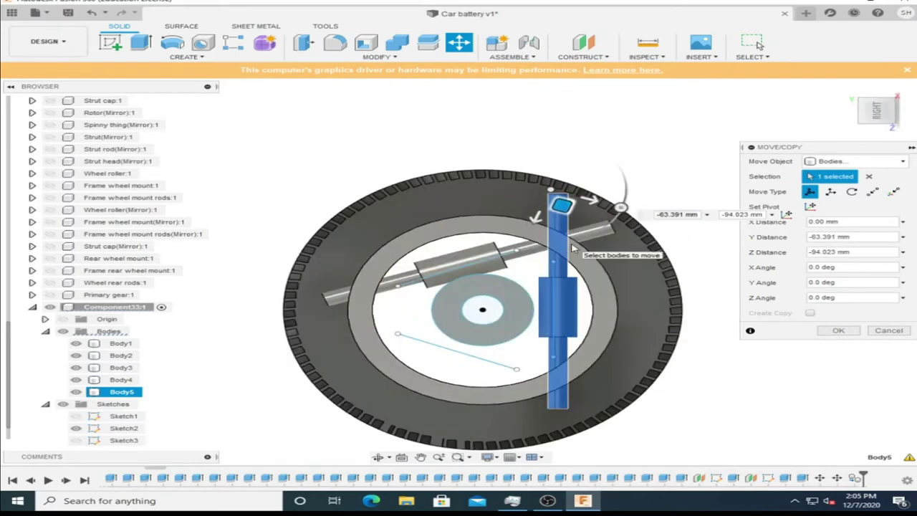
{"action": "left_click_drag", "start_coordinate": [573, 249], "coordinate": [609, 249]}
{"action": "key", "text": "Return"}
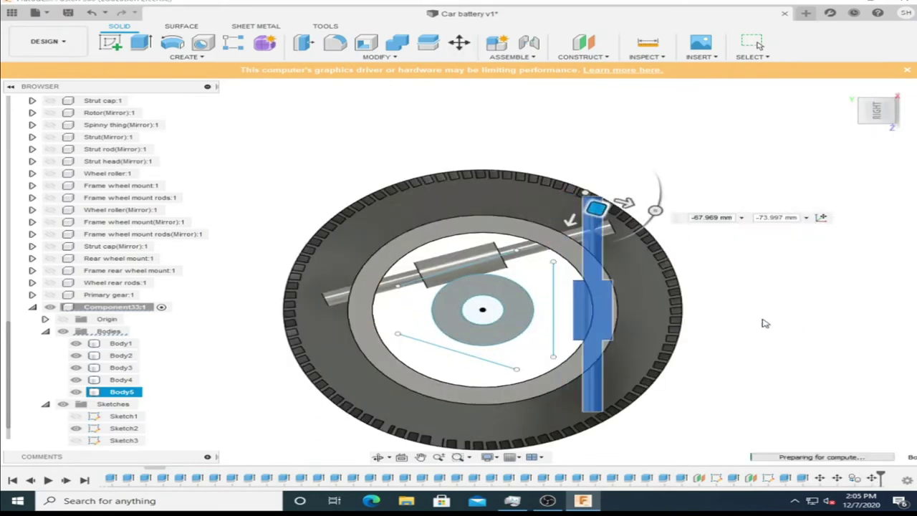
- Paste a third shaft, Body6, and move it down and left
{"action": "key", "text": "ctrl+v"}
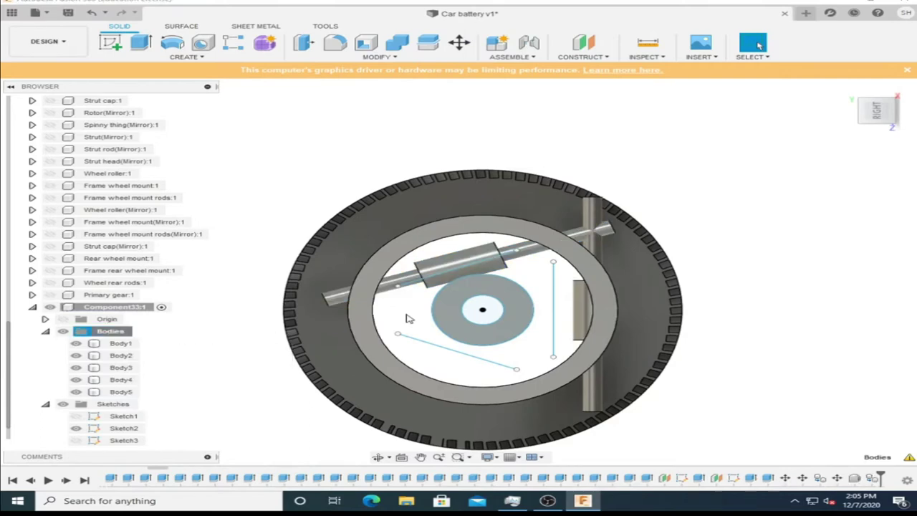
{"action": "mouse_move", "coordinate": [600, 229]}
{"action": "left_mouse_down"}
{"action": "mouse_move", "coordinate": [526, 322]}
{"action": "mouse_move", "coordinate": [577, 421]}
{"action": "left_mouse_up"}
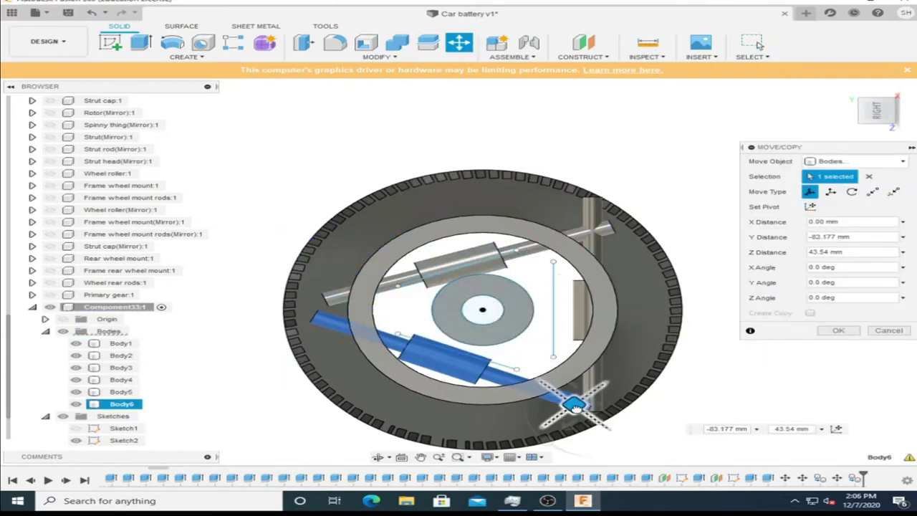
{"action": "key", "text": "Return"}
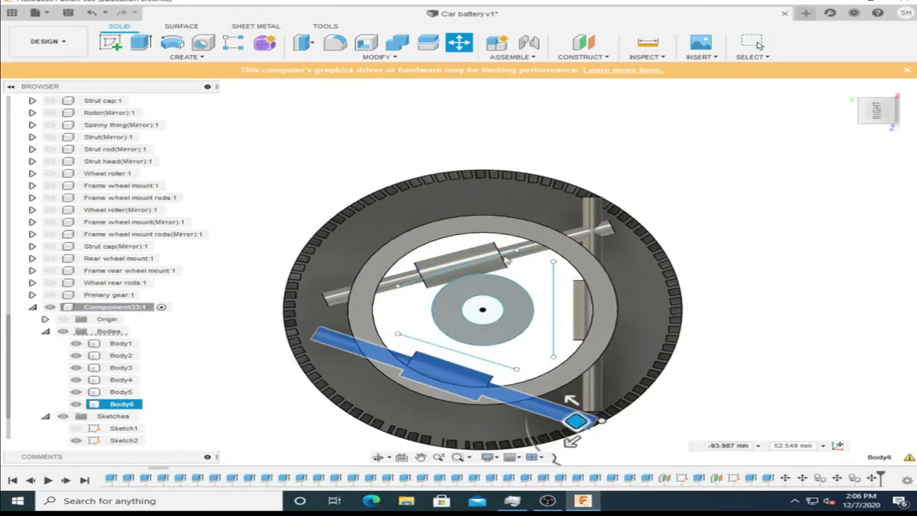
- Move the original shaft Body4 upward
{"action": "left_click", "coordinate": [545, 247]}
{"action": "key", "text": "m"}
{"action": "left_click_drag", "start_coordinate": [598, 233], "coordinate": [586, 208]}
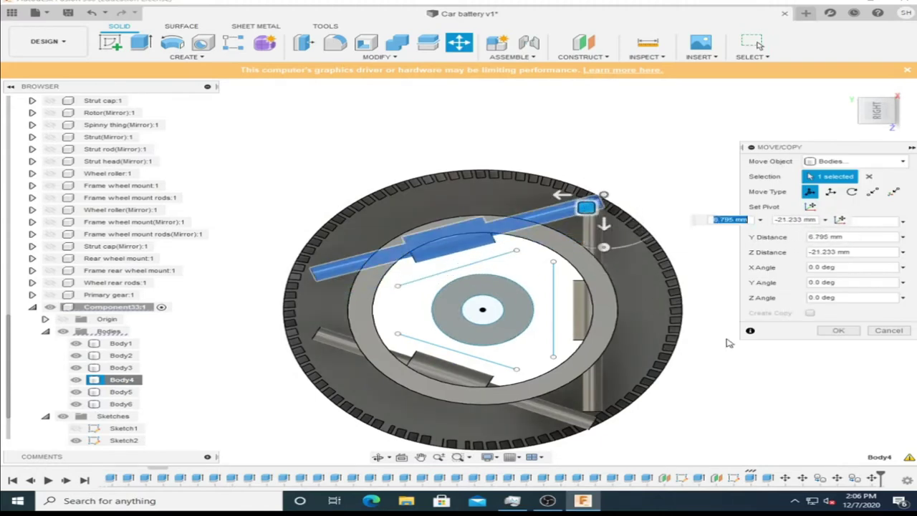
{"action": "left_click", "coordinate": [830, 331]}
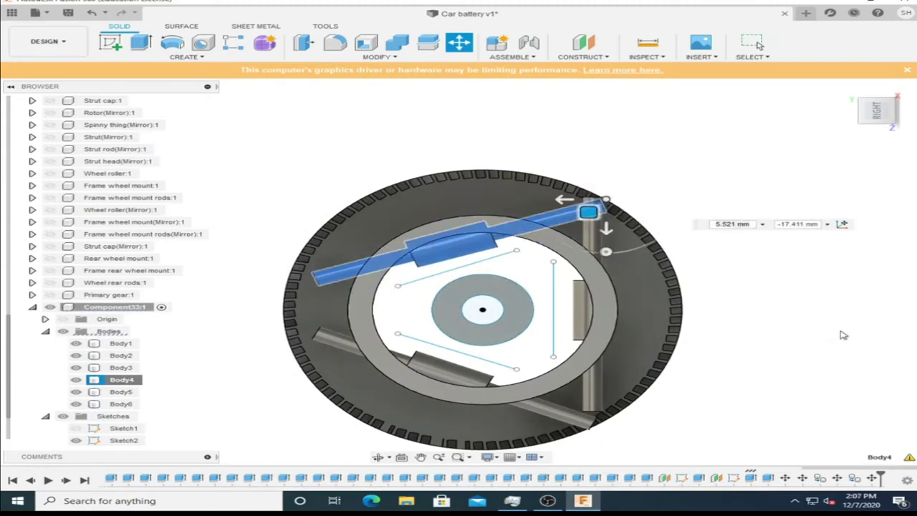
- Reposition the third shaft Body6 and rotate it by 2 degrees
{"action": "left_click", "coordinate": [121, 404]}
{"action": "key", "text": "m"}
{"action": "mouse_move", "coordinate": [594, 338]}
{"action": "left_mouse_down"}
{"action": "mouse_move", "coordinate": [586, 374]}
{"action": "mouse_move", "coordinate": [579, 334]}
{"action": "left_mouse_up"}
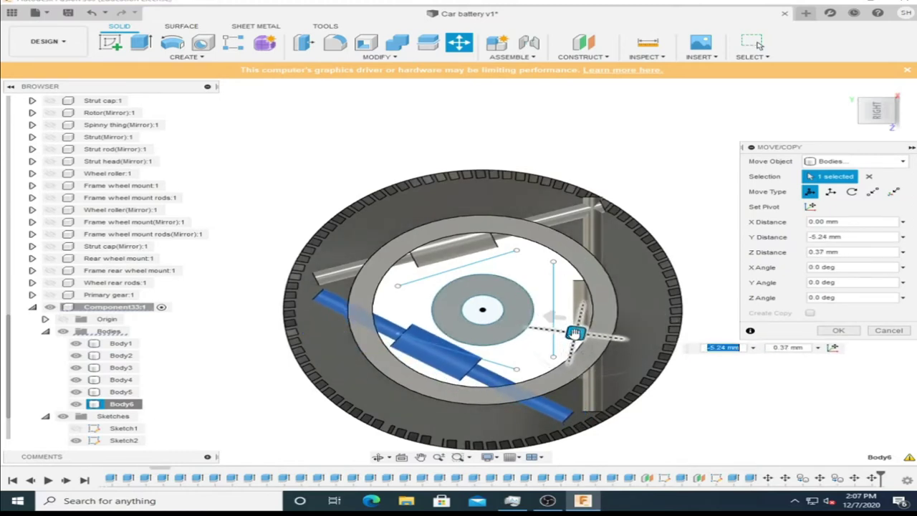
{"action": "left_click_drag", "start_coordinate": [583, 373], "coordinate": [586, 374]}
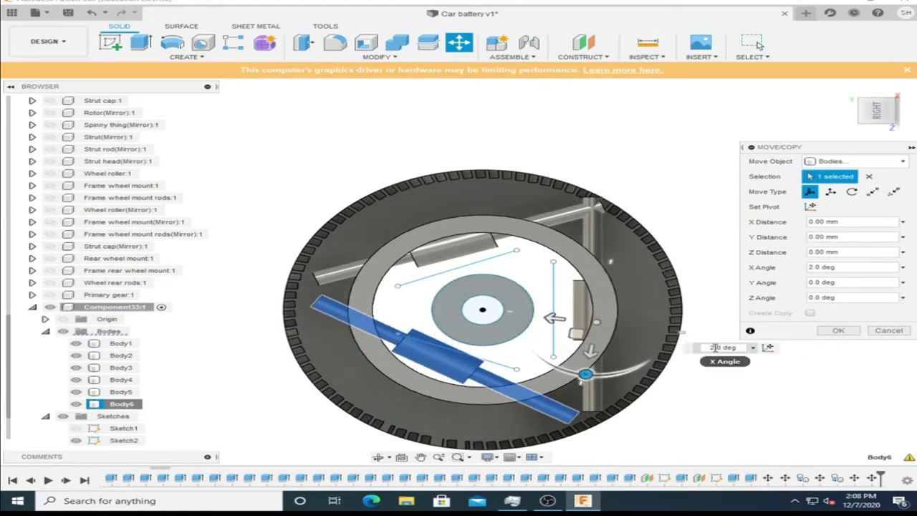
- Fine-tune the top shaft Body4 so it slides along the support
{"action": "left_click", "coordinate": [471, 249]}
{"action": "left_click", "coordinate": [116, 379]}
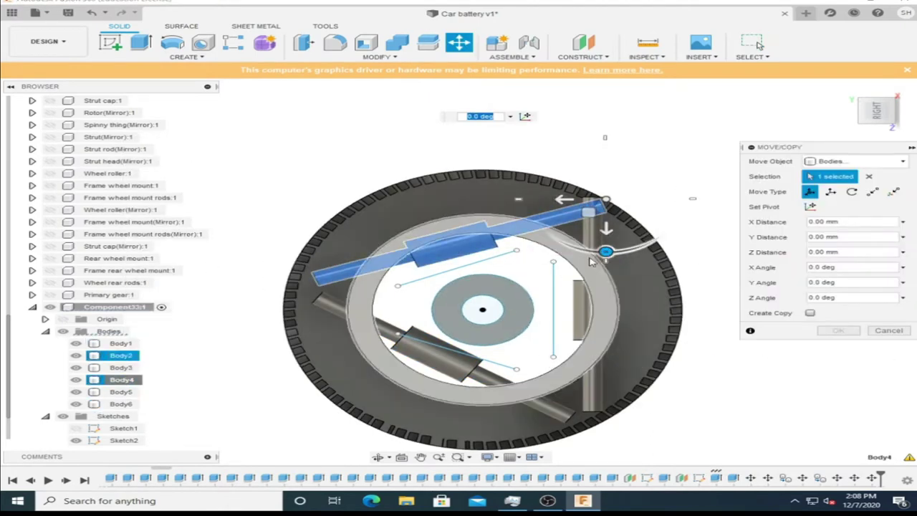
{"action": "mouse_move", "coordinate": [587, 211]}
{"action": "left_mouse_down"}
{"action": "mouse_move", "coordinate": [587, 225]}
{"action": "mouse_move", "coordinate": [577, 209]}
{"action": "left_mouse_up"}
{"action": "left_click_drag", "start_coordinate": [607, 246], "coordinate": [604, 237]}
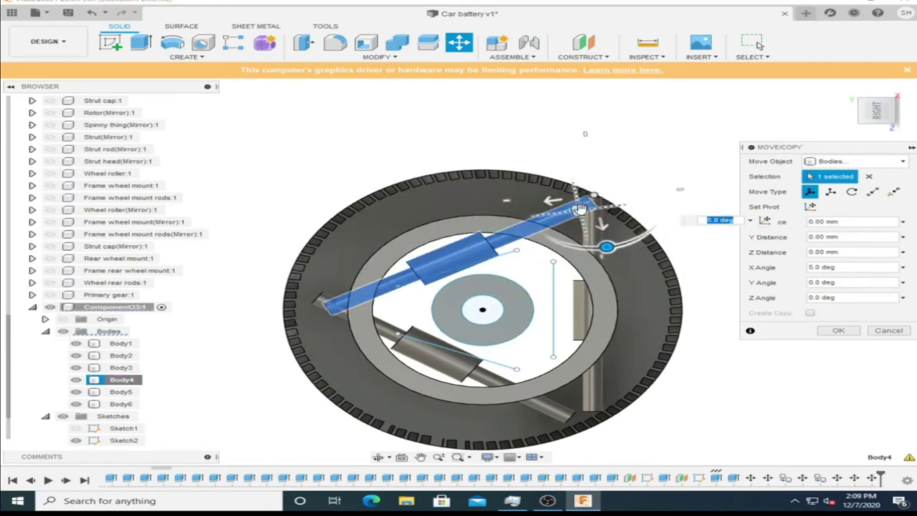
{"action": "mouse_move", "coordinate": [565, 204]}
{"action": "left_mouse_down"}
{"action": "mouse_move", "coordinate": [564, 219]}
{"action": "mouse_move", "coordinate": [568, 197]}
{"action": "left_mouse_up"}
{"action": "scroll", "coordinate": [371, 300], "scroll_direction": "up", "scroll_amount": 5}
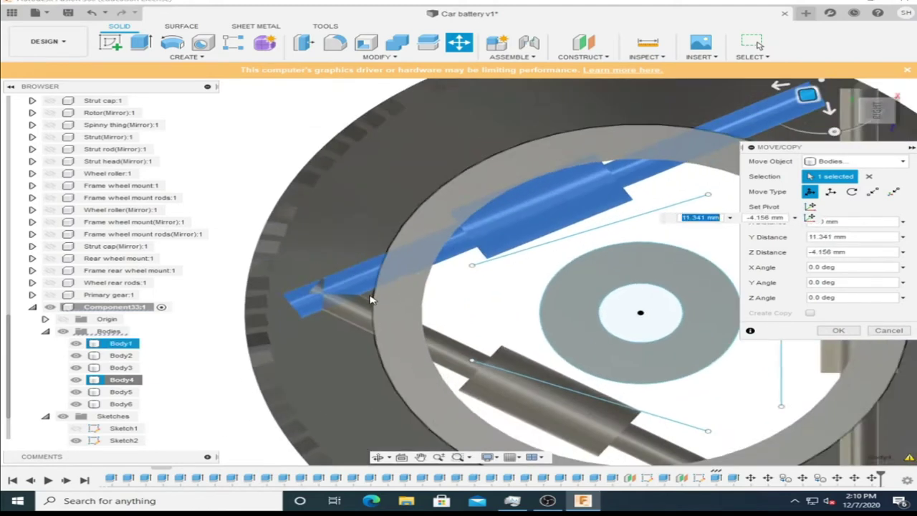
{"action": "scroll", "coordinate": [371, 300], "scroll_direction": "down", "scroll_amount": 5}
{"action": "left_click", "coordinate": [692, 302]}
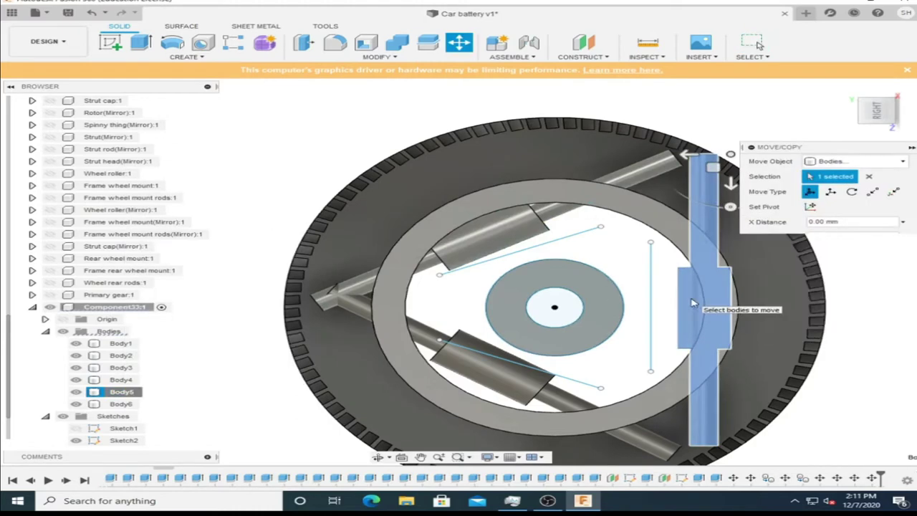
- Move the vertical strut Body5 left and rotate it 1 degree into place
{"action": "left_click_drag", "start_coordinate": [713, 167], "coordinate": [671, 170]}
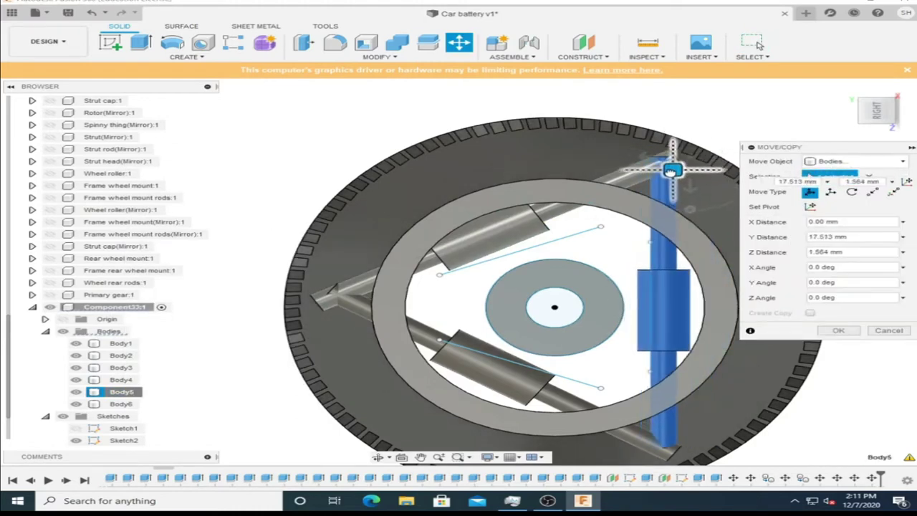
{"action": "left_click_drag", "start_coordinate": [689, 208], "coordinate": [686, 214]}
{"action": "left_click_drag", "start_coordinate": [673, 170], "coordinate": [659, 174]}
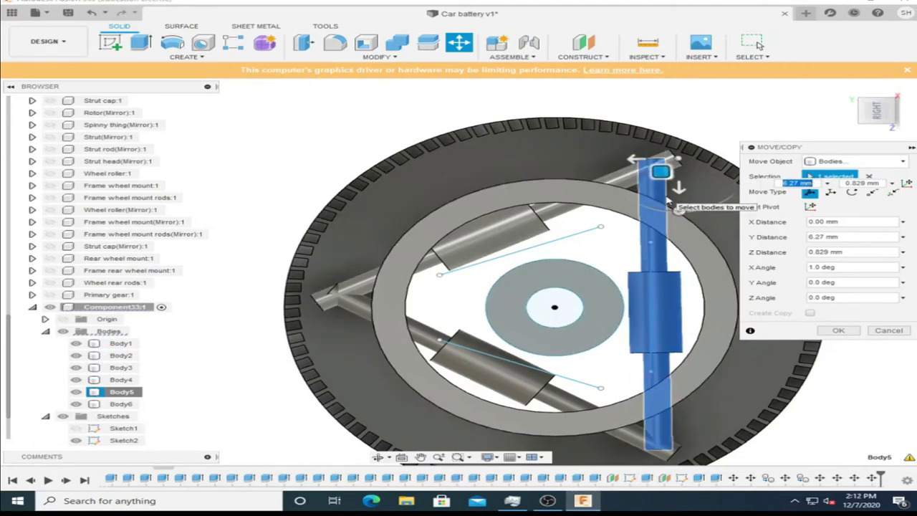
{"action": "left_click_drag", "start_coordinate": [660, 170], "coordinate": [666, 169]}
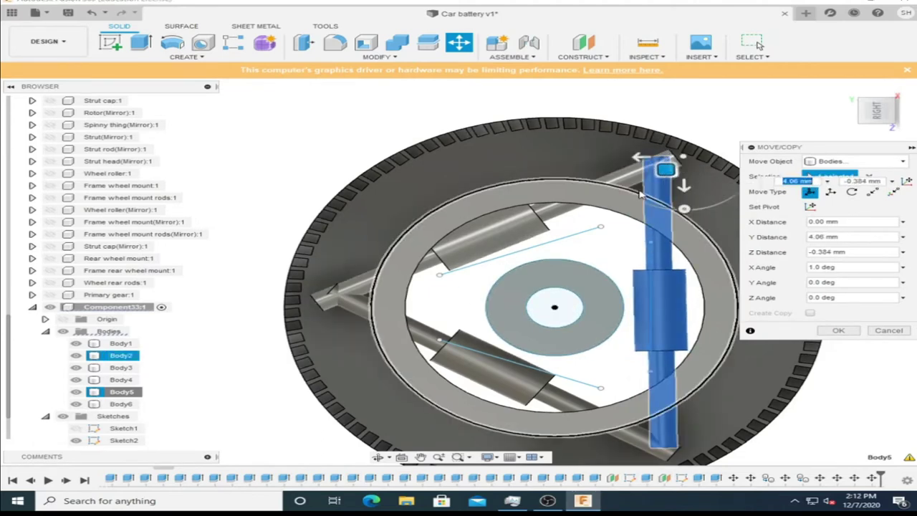
{"action": "left_click", "coordinate": [836, 331]}
- Shift the angled rod up and to the right
{"action": "left_click", "coordinate": [129, 381]}
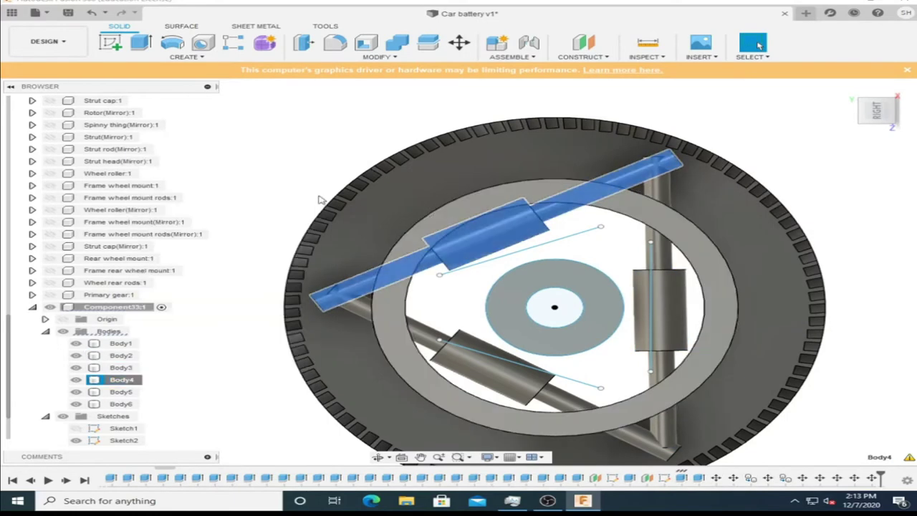
{"action": "key", "text": "m"}
{"action": "left_click_drag", "start_coordinate": [634, 179], "coordinate": [685, 177]}
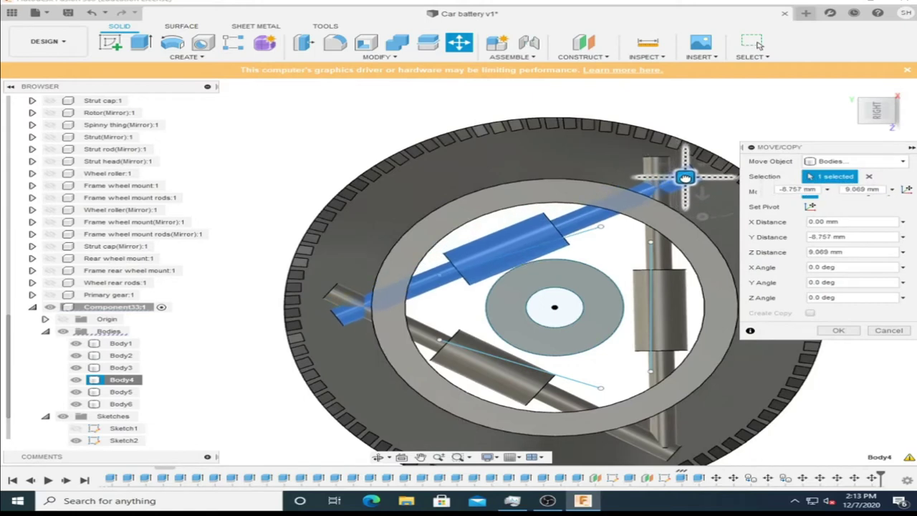
{"action": "key", "text": "Return"}
- Raise the lower rod and fine-tune its position
{"action": "right_click", "coordinate": [100, 403]}
{"action": "left_click", "coordinate": [129, 180]}
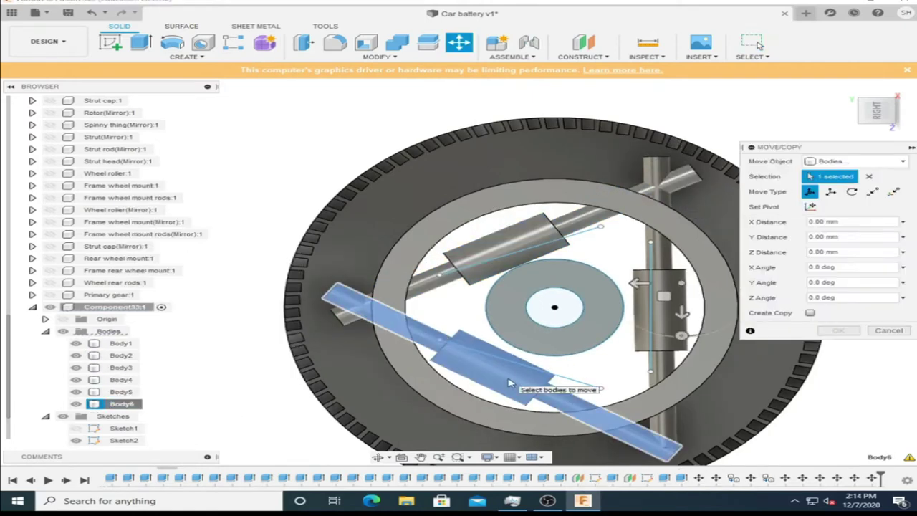
{"action": "left_click_drag", "start_coordinate": [522, 373], "coordinate": [672, 294]}
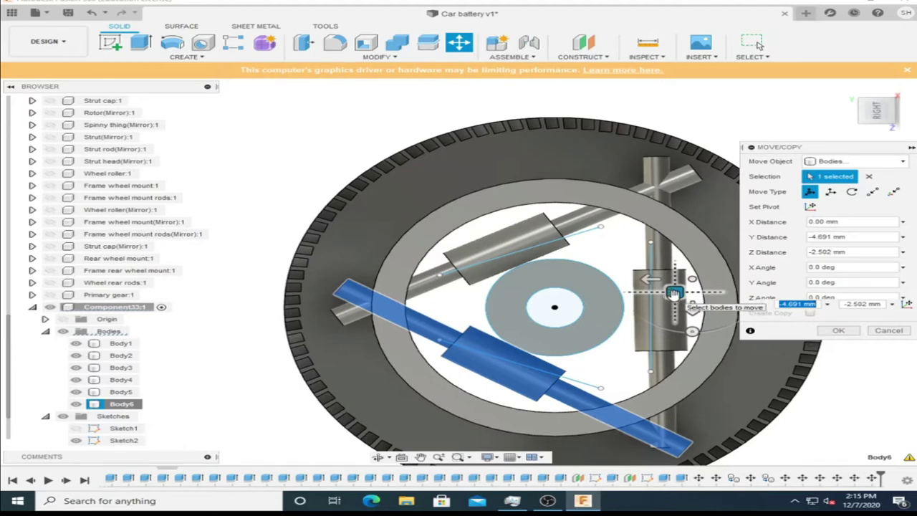
{"action": "left_click_drag", "start_coordinate": [674, 294], "coordinate": [676, 290]}
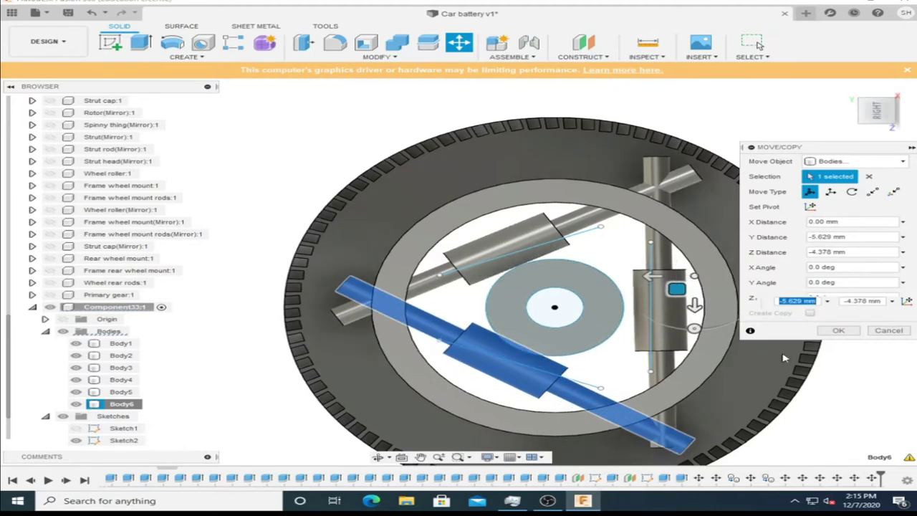
{"action": "left_click", "coordinate": [838, 330]}
{"action": "key", "text": "m"}
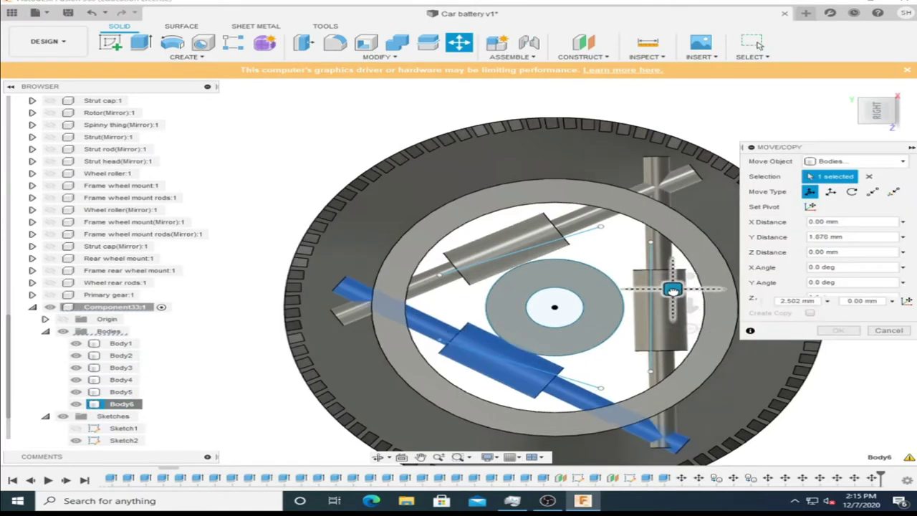
{"action": "left_click_drag", "start_coordinate": [676, 289], "coordinate": [680, 291]}
{"action": "left_click", "coordinate": [838, 330]}
- Slide the vertical strut along its length
{"action": "left_click", "coordinate": [652, 214]}
{"action": "key", "text": "m"}
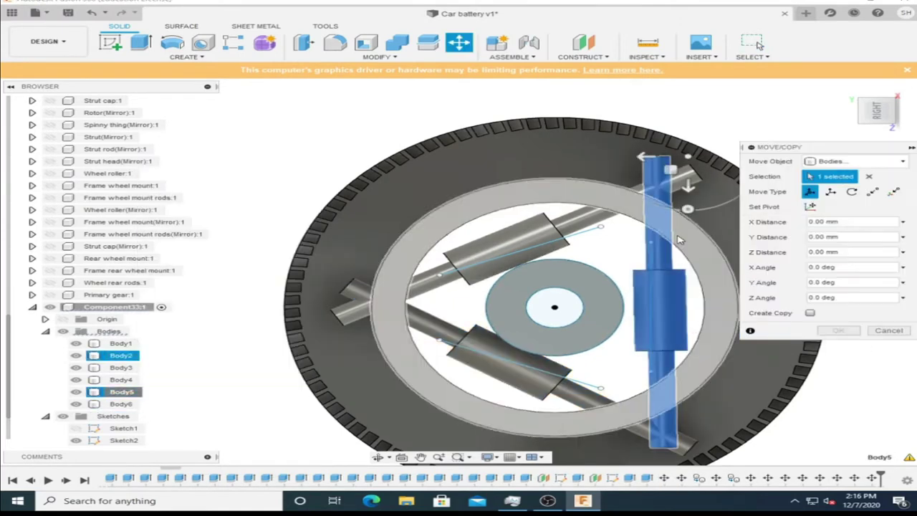
{"action": "left_click_drag", "start_coordinate": [666, 171], "coordinate": [653, 169]}
{"action": "key", "text": "Return"}
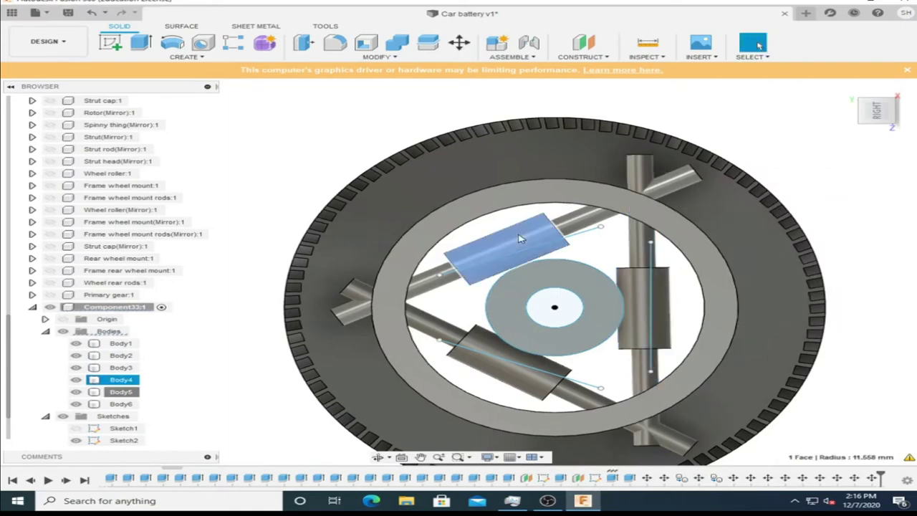
- Dismiss the recovery error and settle the angled rod into its final position
{"action": "right_click", "coordinate": [508, 255]}
{"action": "left_click", "coordinate": [378, 176]}
{"action": "left_click", "coordinate": [600, 270]}
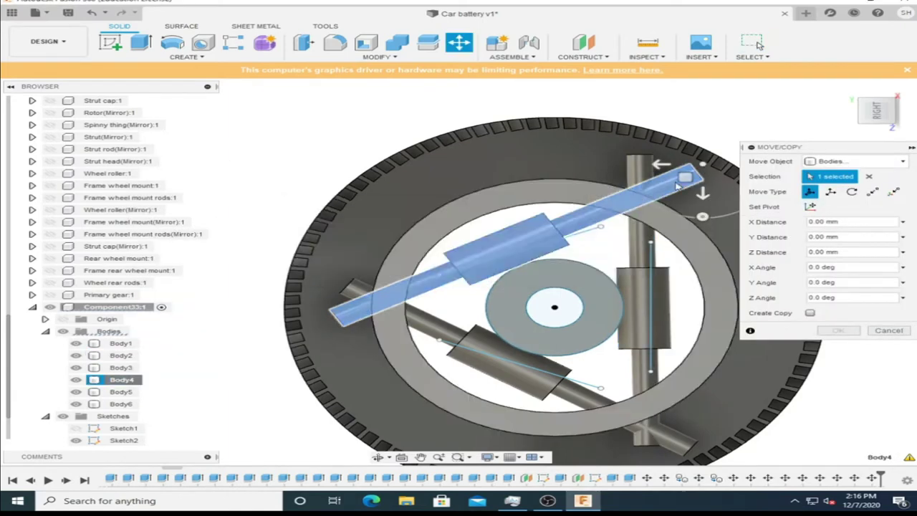
{"action": "left_click_drag", "start_coordinate": [685, 176], "coordinate": [691, 181]}
{"action": "left_click", "coordinate": [838, 330]}
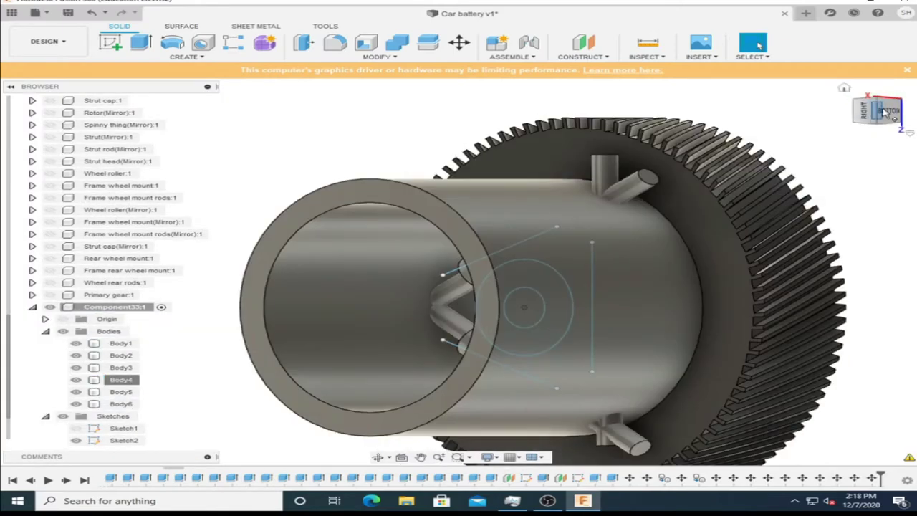
- Hide the large cylinder Body1 and sketch a circle centred on the rod end
{"action": "right_click", "coordinate": [486, 176]}
{"action": "key", "text": "Escape"}
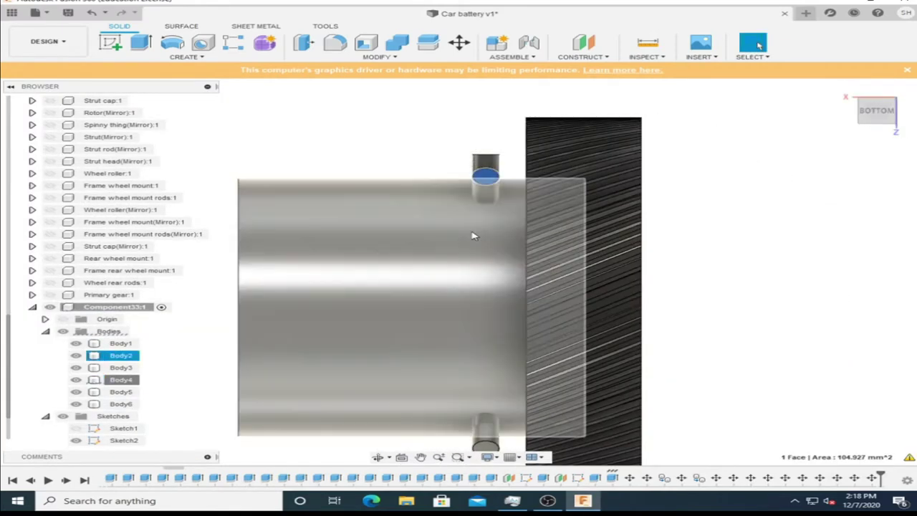
{"action": "key", "text": "c"}
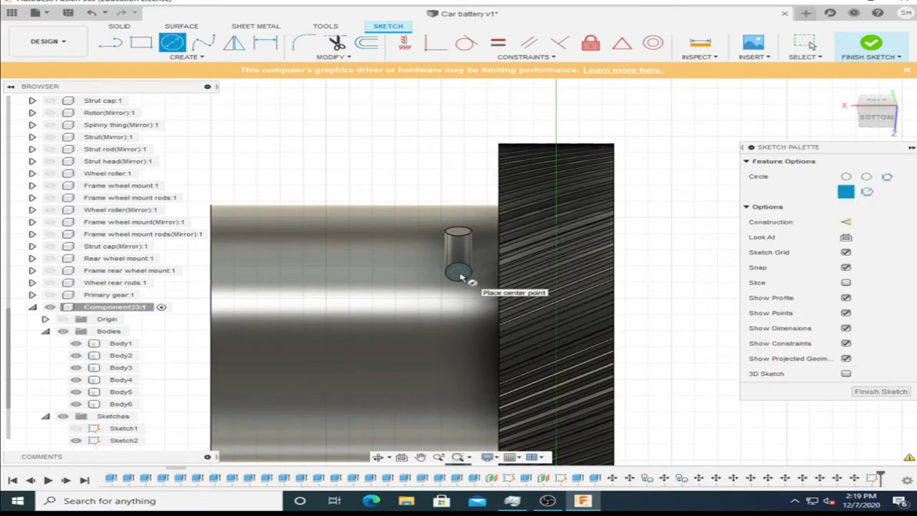
{"action": "key", "text": "Escape"}
{"action": "left_click", "coordinate": [76, 344]}
{"action": "key", "text": "c"}
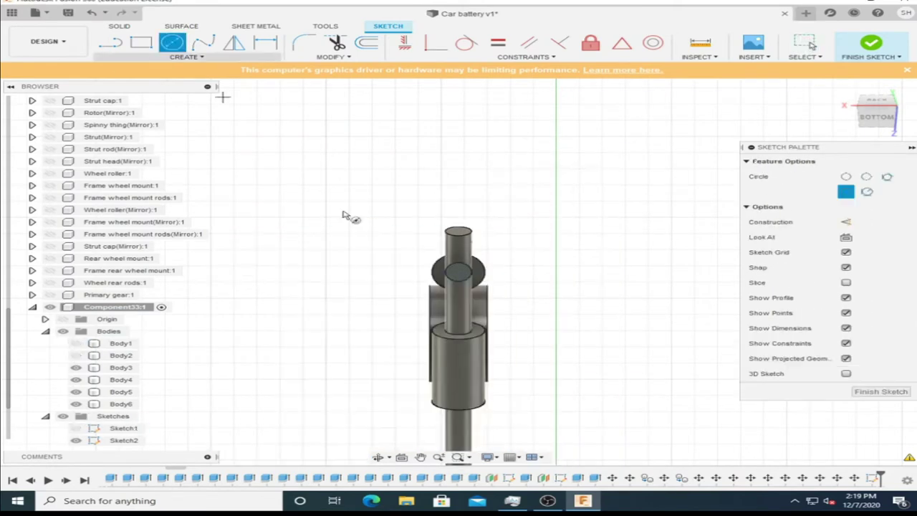
{"action": "key", "text": "Escape"}
{"action": "left_click", "coordinate": [473, 299]}
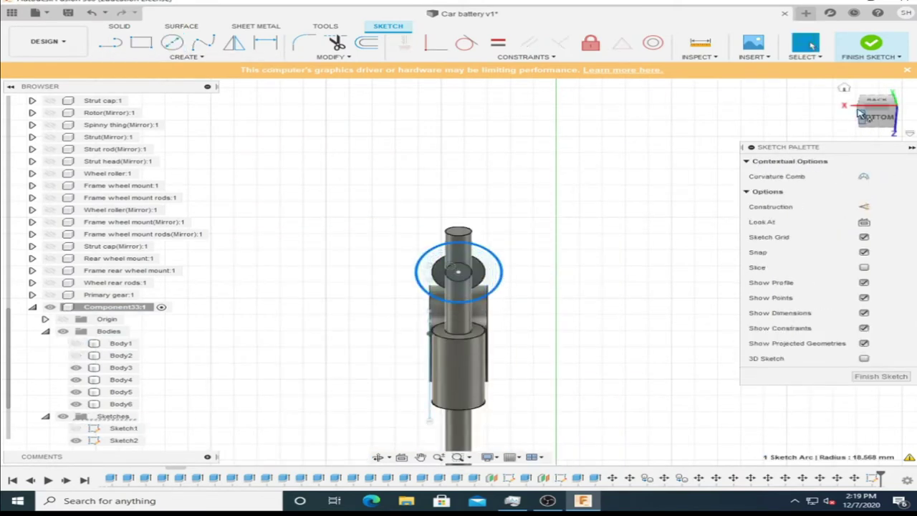
{"action": "left_click", "coordinate": [868, 111]}
{"action": "left_click", "coordinate": [894, 127]}
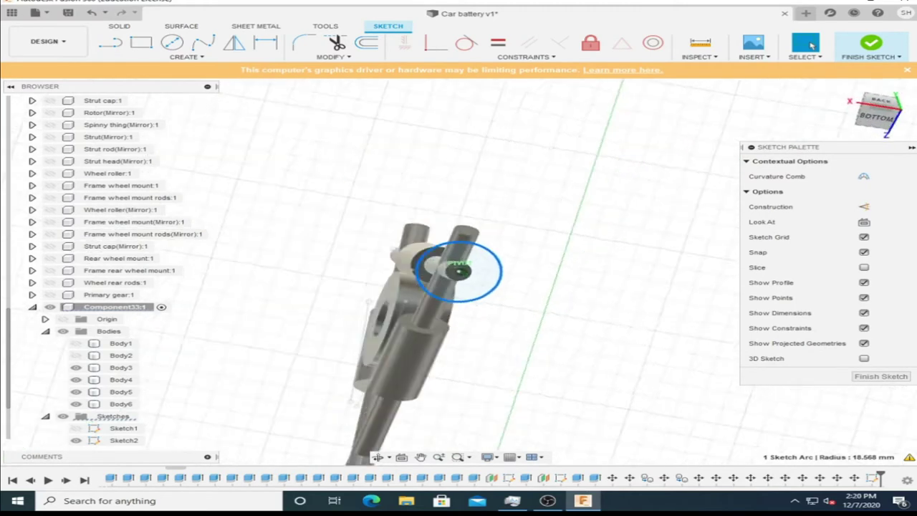
{"action": "key", "text": "c"}
{"action": "left_click", "coordinate": [458, 270]}
{"action": "left_click", "coordinate": [470, 288]}
- Extrude the circle two sides (70) as a new thin disc body around the rod
{"action": "key", "text": "e"}
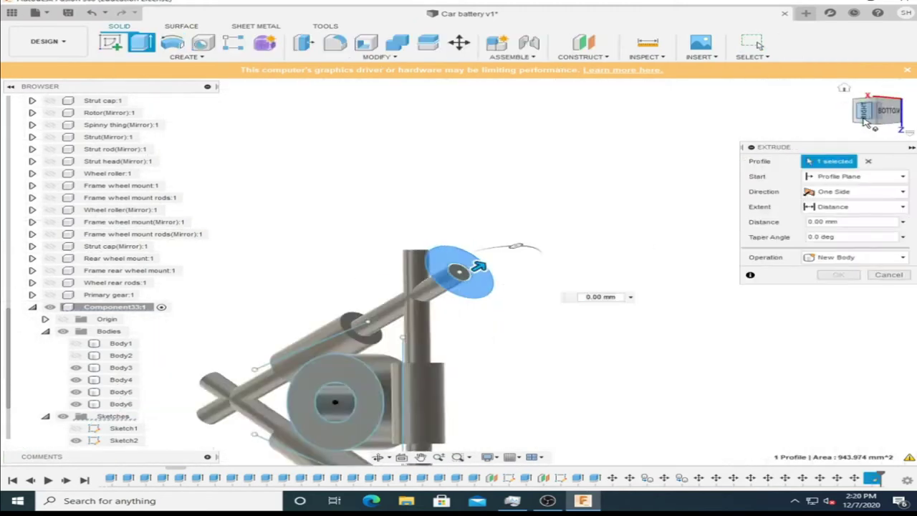
{"action": "left_click", "coordinate": [856, 191]}
{"action": "left_click", "coordinate": [838, 215]}
{"action": "type", "text": "70"}
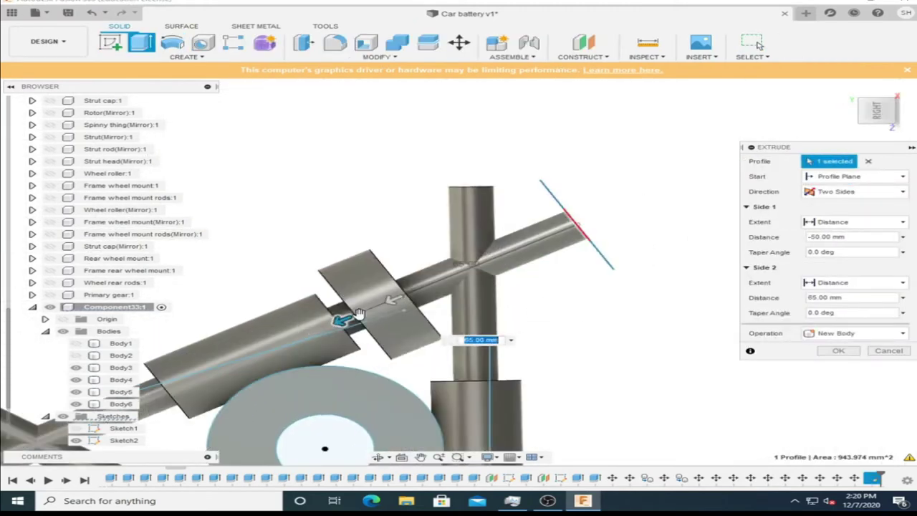
{"action": "scroll", "coordinate": [561, 243], "scroll_direction": "up", "scroll_amount": 5}
{"action": "left_click_drag", "start_coordinate": [525, 222], "coordinate": [462, 240]}
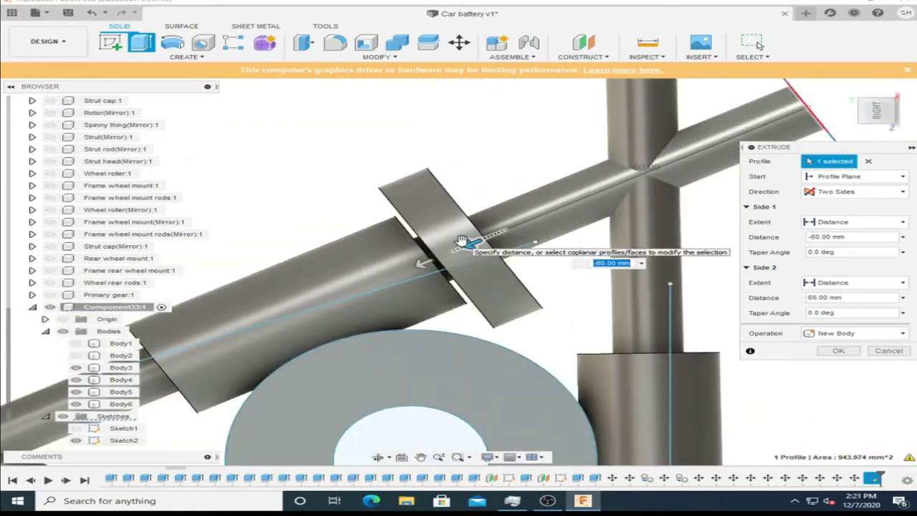
{"action": "left_click", "coordinate": [838, 351]}
{"action": "scroll", "coordinate": [639, 153], "scroll_direction": "down", "scroll_amount": 5}
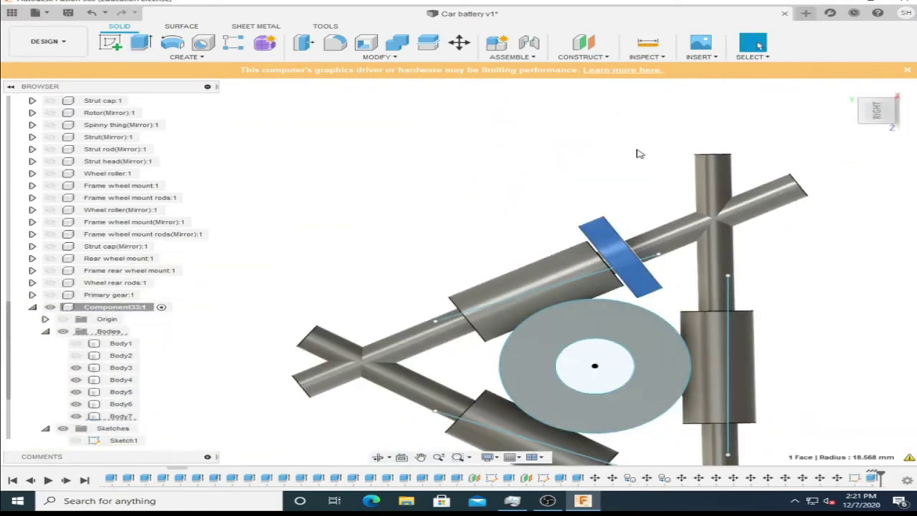
{"action": "left_click", "coordinate": [903, 142]}
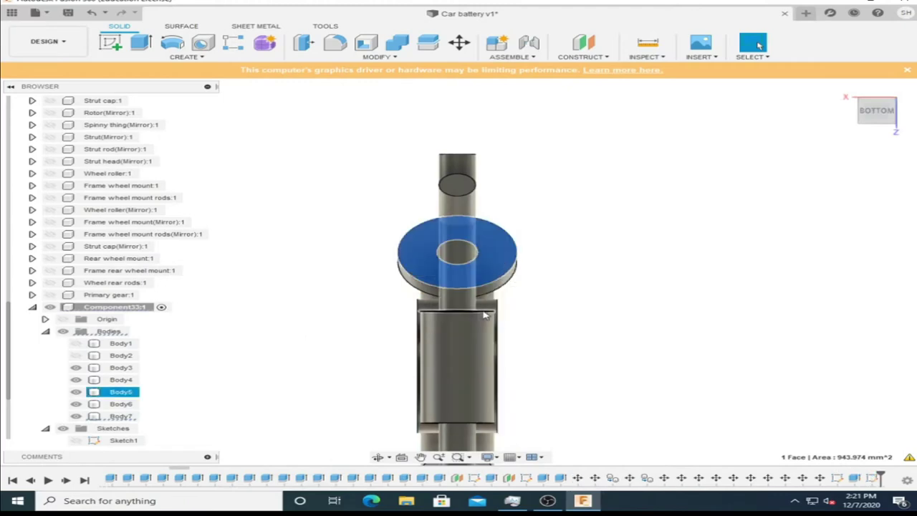
- Draw a small tooth rectangle at the edge of the disc face
{"action": "key", "text": "r"}
{"action": "left_click", "coordinate": [471, 262]}
{"action": "left_click", "coordinate": [507, 276]}
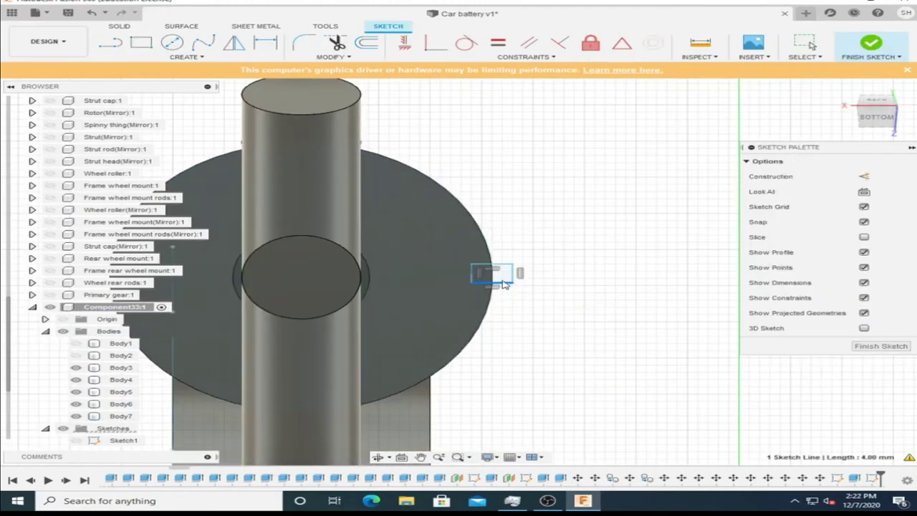
{"action": "scroll", "coordinate": [478, 270], "scroll_direction": "up", "scroll_amount": 5}
{"action": "scroll", "coordinate": [565, 187], "scroll_direction": "down", "scroll_amount": 5}
{"action": "right_click", "coordinate": [468, 287]}
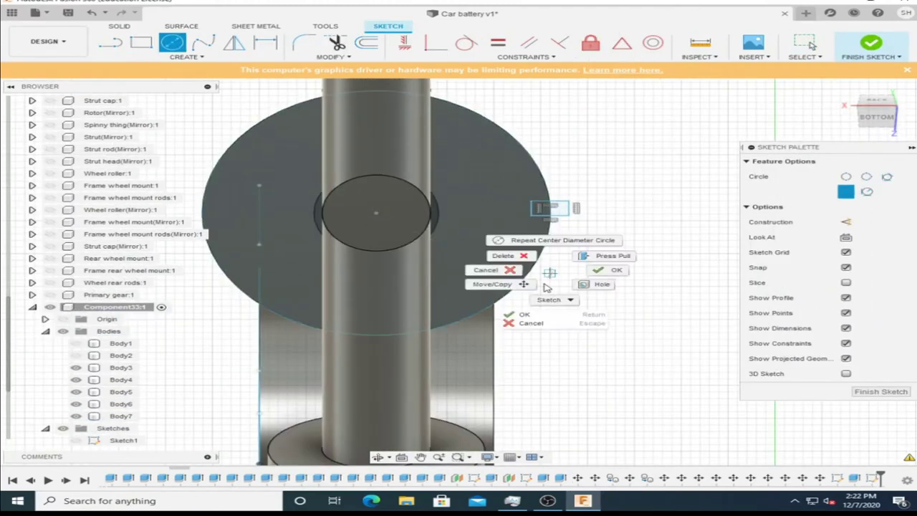
{"action": "key", "text": "Escape"}
{"action": "scroll", "coordinate": [619, 259], "scroll_direction": "down", "scroll_amount": 5}
- Circular-pattern the tooth rectangle 26 times around the disc centre and finish the sketch
{"action": "left_click", "coordinate": [186, 57]}
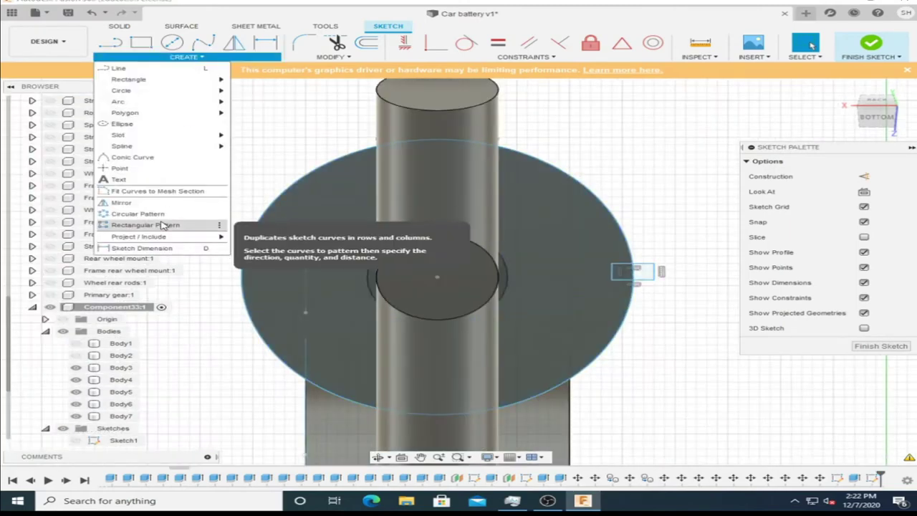
{"action": "left_click", "coordinate": [207, 264]}
{"action": "scroll", "coordinate": [501, 247], "scroll_direction": "up", "scroll_amount": 5}
{"action": "scroll", "coordinate": [520, 246], "scroll_direction": "down", "scroll_amount": 5}
{"action": "left_click", "coordinate": [317, 271]}
{"action": "type", "text": "31"}
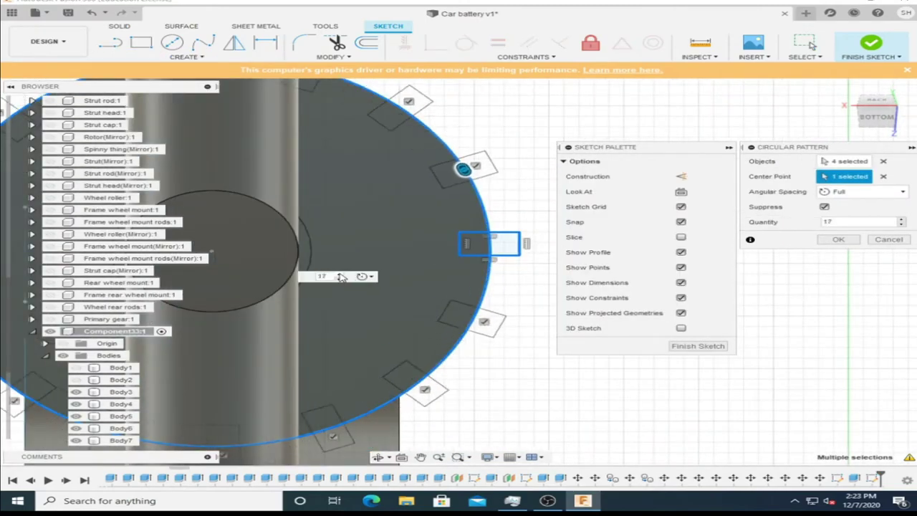
{"action": "left_click", "coordinate": [338, 280]}
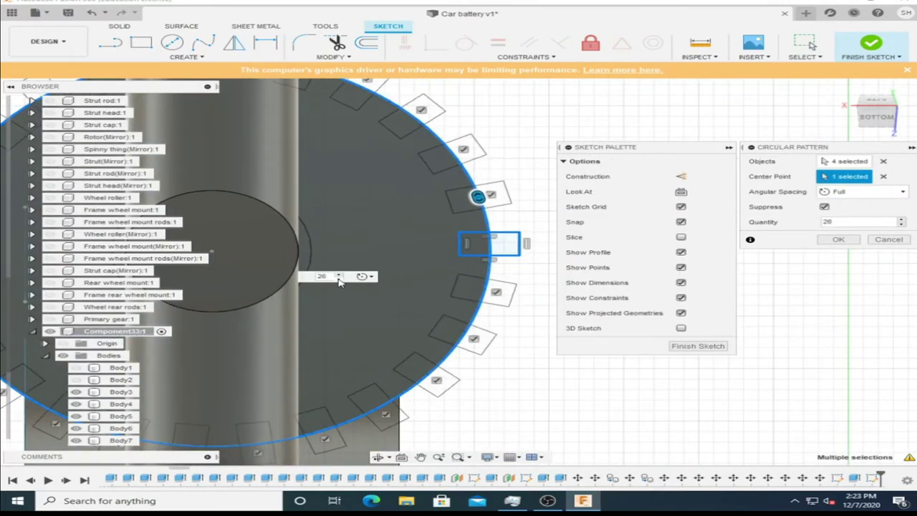
{"action": "left_click", "coordinate": [707, 351]}
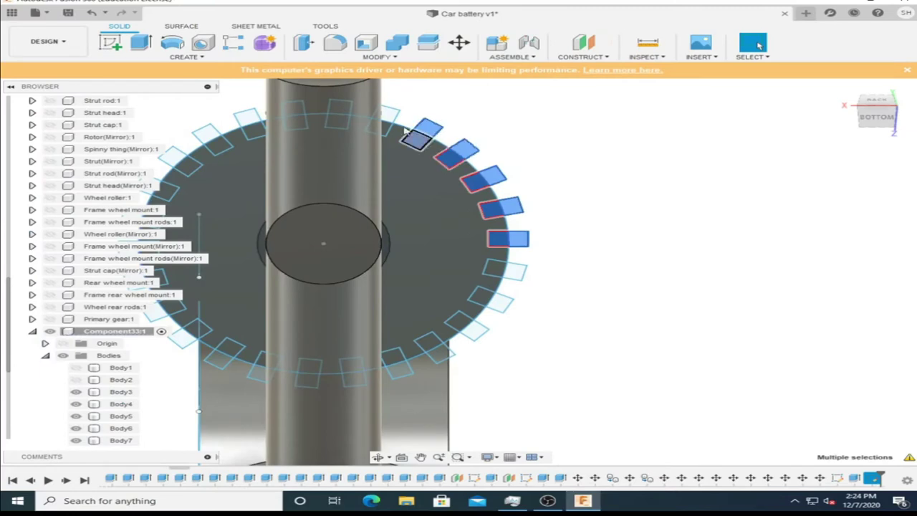
- Extrude-cut the tooth profiles 10 mm deep into the collar Body7
{"action": "middle_click_drag", "start_coordinate": [248, 117], "coordinate": [412, 89], "text": "shift"}
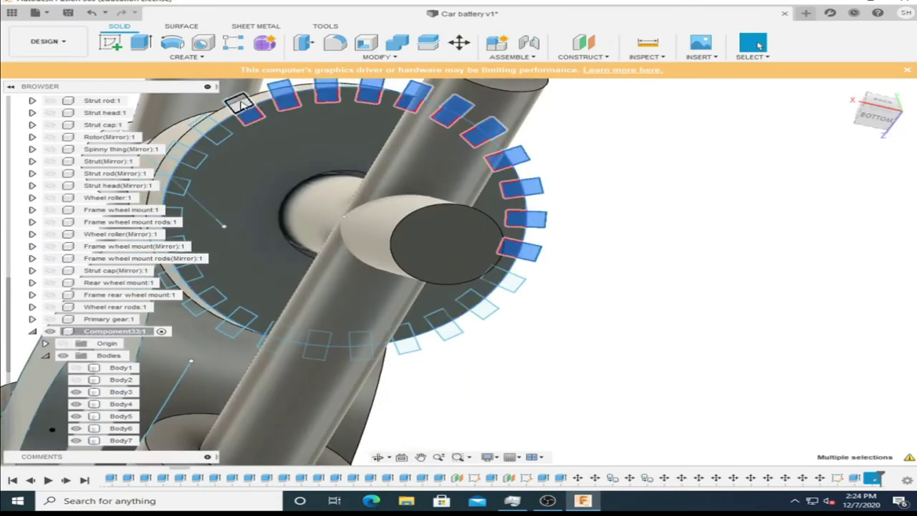
{"action": "scroll", "coordinate": [213, 150], "scroll_direction": "down", "scroll_amount": 2}
{"action": "scroll", "coordinate": [185, 212], "scroll_direction": "up", "scroll_amount": 5}
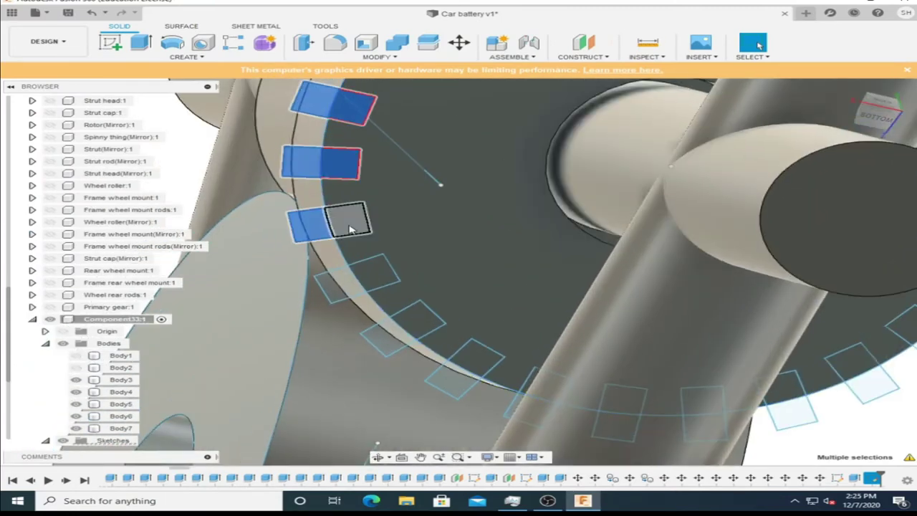
{"action": "scroll", "coordinate": [567, 349], "scroll_direction": "down", "scroll_amount": 4}
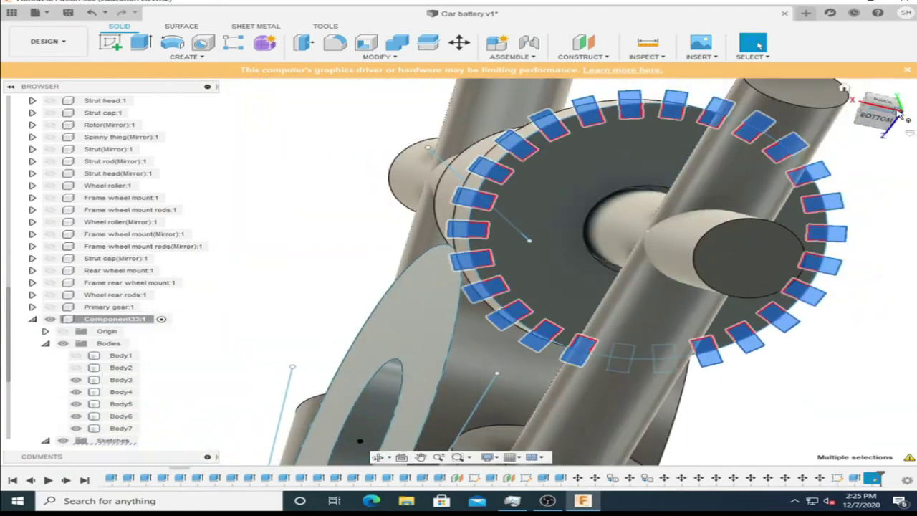
{"action": "left_click_drag", "start_coordinate": [899, 113], "coordinate": [610, 227]}
{"action": "key", "text": "e"}
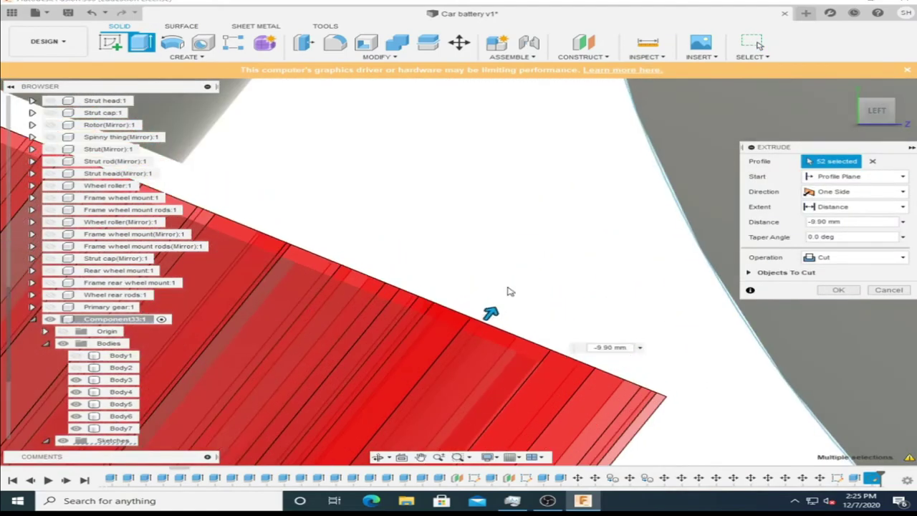
{"action": "left_click", "coordinate": [826, 293]}
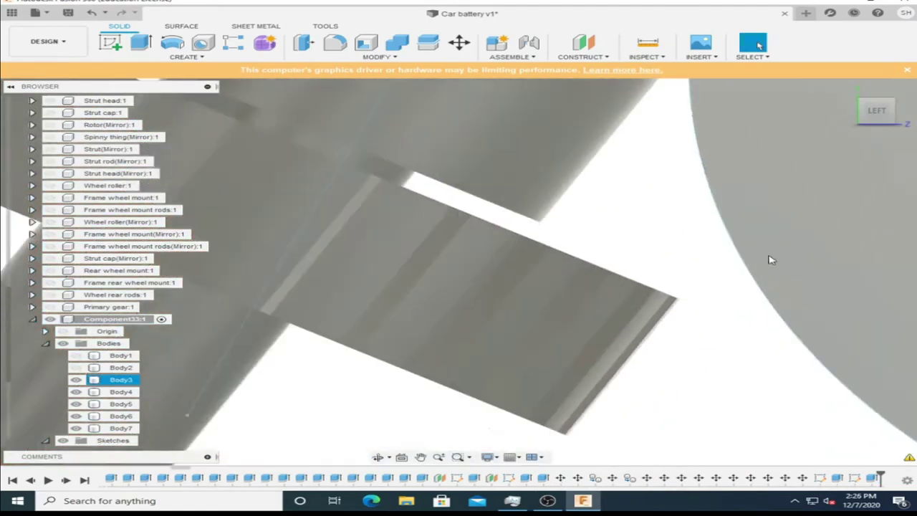
{"action": "left_click", "coordinate": [880, 111]}
{"action": "left_click", "coordinate": [888, 114]}
{"action": "left_click", "coordinate": [120, 428]}
- Hide Body7, Body3 and Body5 and start a sketch on the hub's end face
{"action": "right_click", "coordinate": [120, 428]}
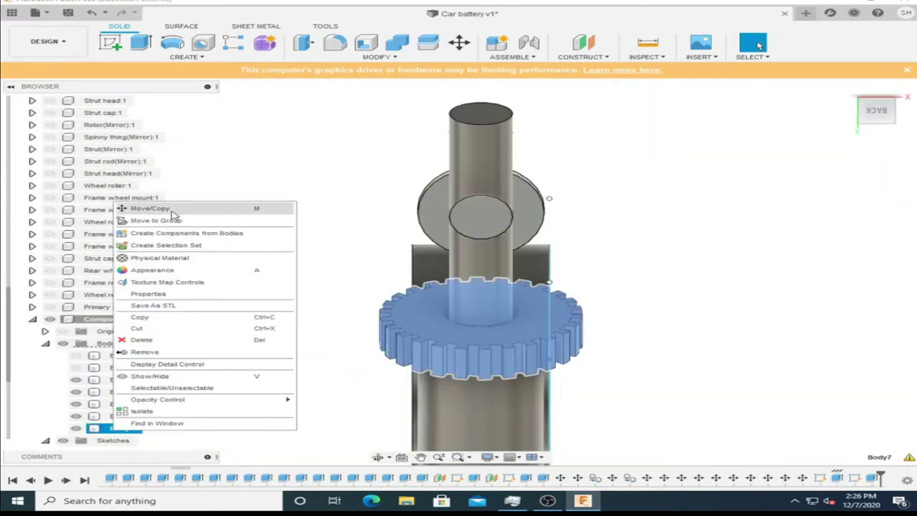
{"action": "key", "text": "v"}
{"action": "right_click", "coordinate": [521, 346]}
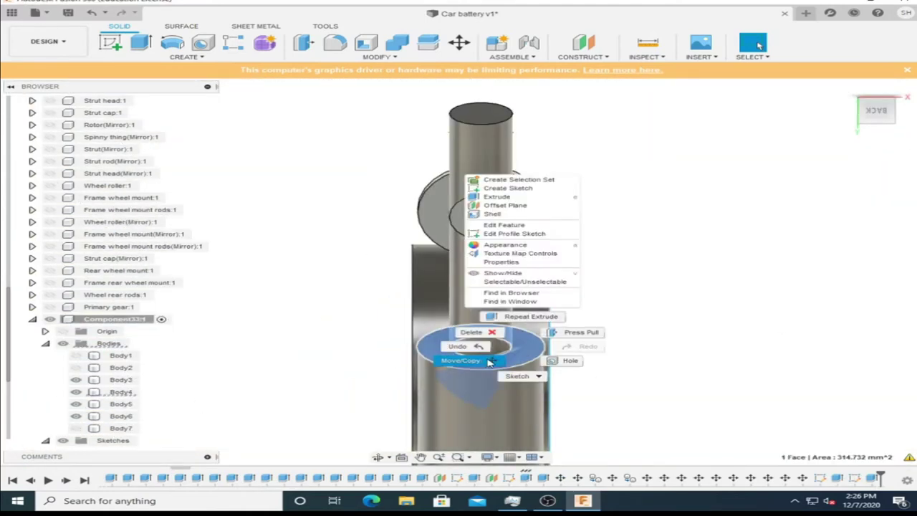
{"action": "left_click", "coordinate": [518, 188]}
{"action": "left_click", "coordinate": [866, 113]}
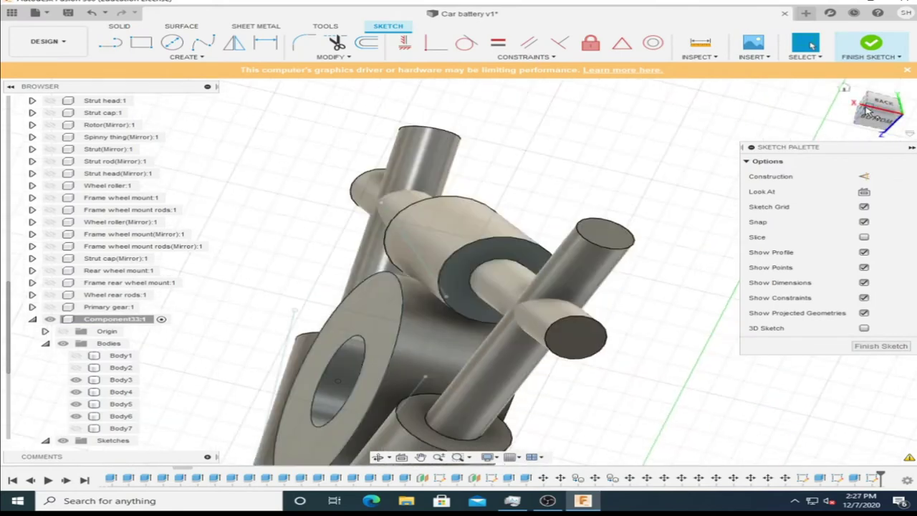
{"action": "left_click", "coordinate": [867, 113]}
{"action": "left_click", "coordinate": [75, 380]}
{"action": "left_click", "coordinate": [76, 404]}
{"action": "left_click", "coordinate": [874, 100]}
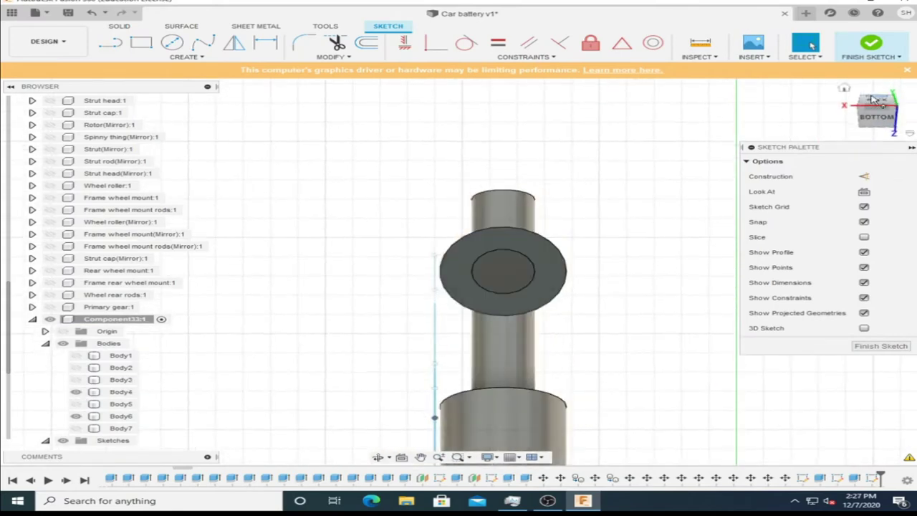
- Draw a circle centred on the hub
{"action": "left_click", "coordinate": [172, 42]}
{"action": "left_click", "coordinate": [512, 290]}
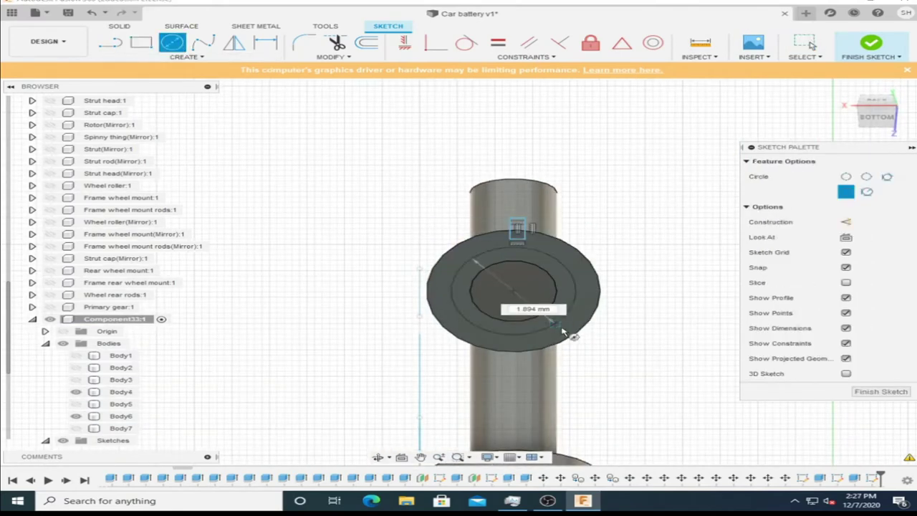
{"action": "left_click", "coordinate": [577, 346]}
{"action": "scroll", "coordinate": [515, 222], "scroll_direction": "up", "scroll_amount": 3}
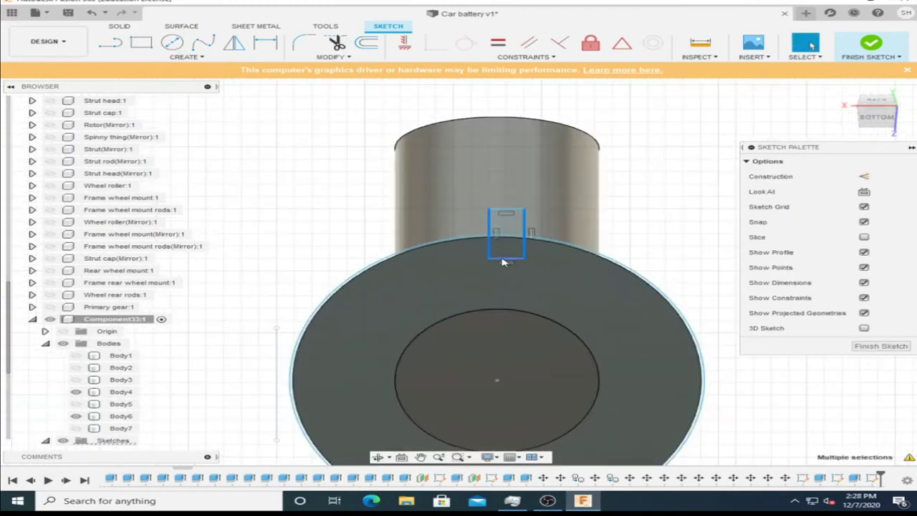
- Rotate the rectangular tooth profile to -25 degrees with Move/Copy
{"action": "right_click", "coordinate": [505, 215]}
{"action": "left_click", "coordinate": [458, 221]}
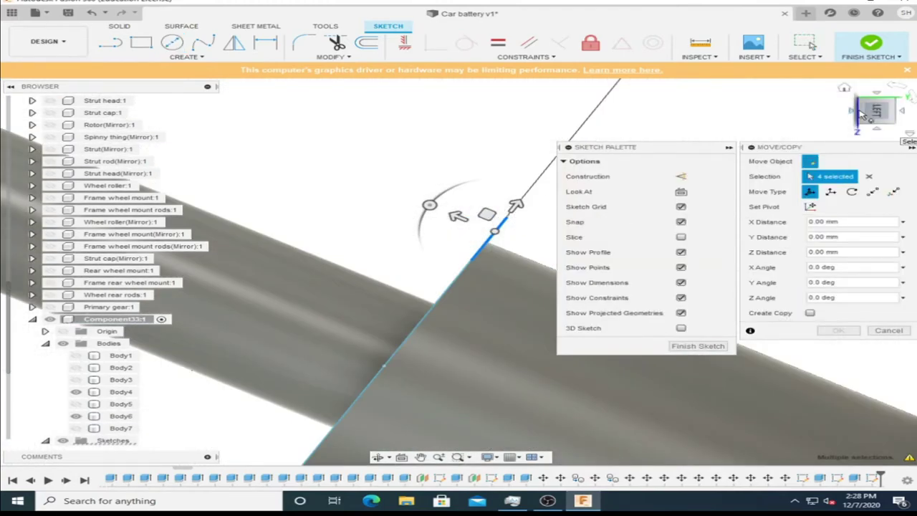
{"action": "left_click", "coordinate": [864, 111]}
{"action": "mouse_move", "coordinate": [444, 368]}
{"action": "left_mouse_down"}
{"action": "mouse_move", "coordinate": [419, 367]}
{"action": "mouse_move", "coordinate": [435, 371]}
{"action": "left_mouse_up"}
{"action": "scroll", "coordinate": [434, 371], "scroll_direction": "down", "scroll_amount": 3}
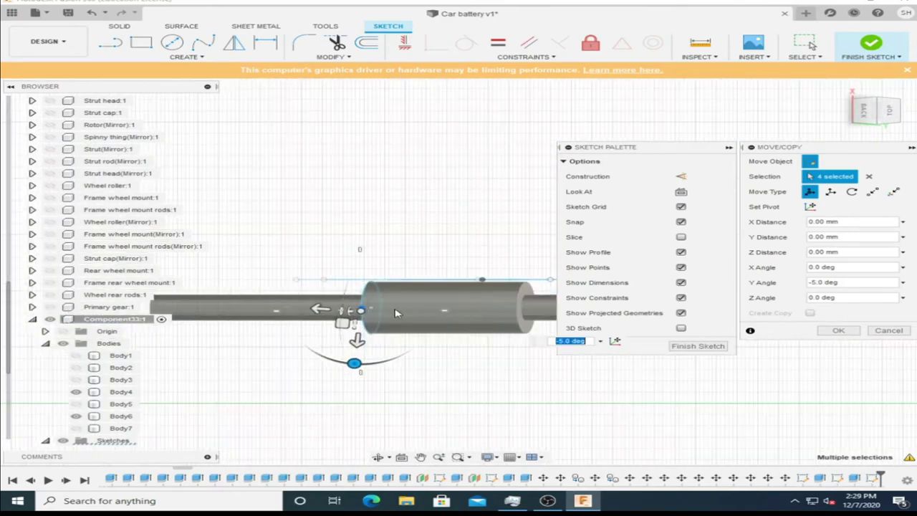
{"action": "scroll", "coordinate": [504, 325], "scroll_direction": "up", "scroll_amount": 2}
{"action": "scroll", "coordinate": [322, 312], "scroll_direction": "up", "scroll_amount": 2}
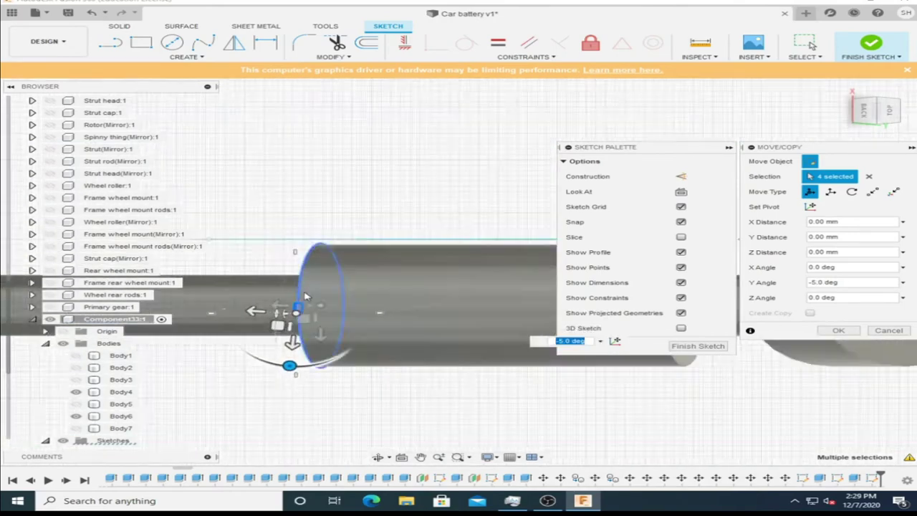
{"action": "scroll", "coordinate": [322, 312], "scroll_direction": "up", "scroll_amount": 2}
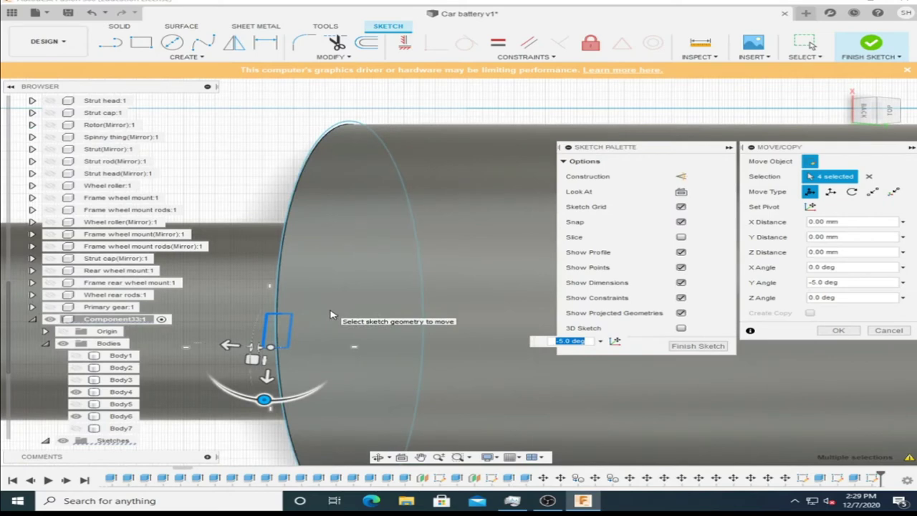
{"action": "left_click_drag", "start_coordinate": [265, 399], "coordinate": [241, 399]}
{"action": "scroll", "coordinate": [376, 274], "scroll_direction": "down", "scroll_amount": 2}
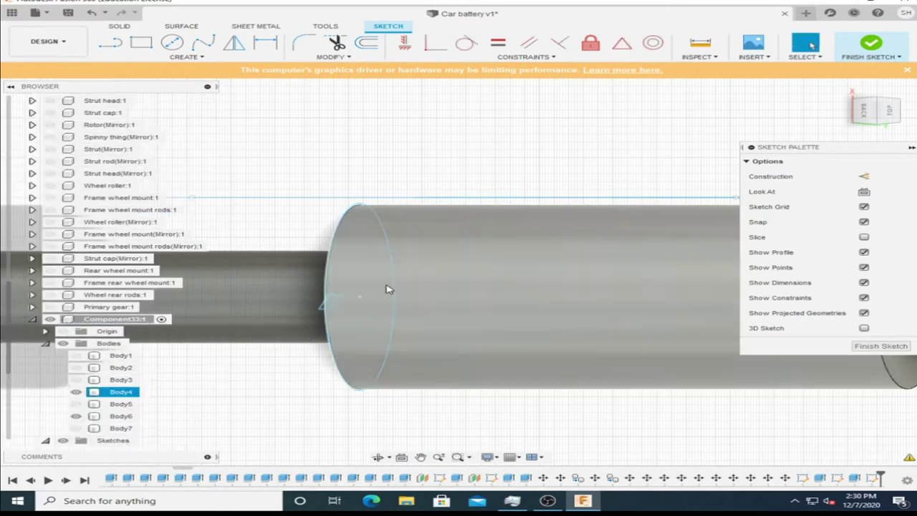
{"action": "mouse_move", "coordinate": [386, 288]}
{"action": "middle_mouse_down", "text": "shift"}
{"action": "mouse_move", "coordinate": [460, 271]}
{"action": "mouse_move", "coordinate": [513, 278]}
{"action": "mouse_move", "coordinate": [463, 223]}
{"action": "middle_mouse_up", "text": "shift"}
- Create an offset plane from the hub end face, slid partway up the cylinder
{"action": "right_click", "coordinate": [463, 223]}
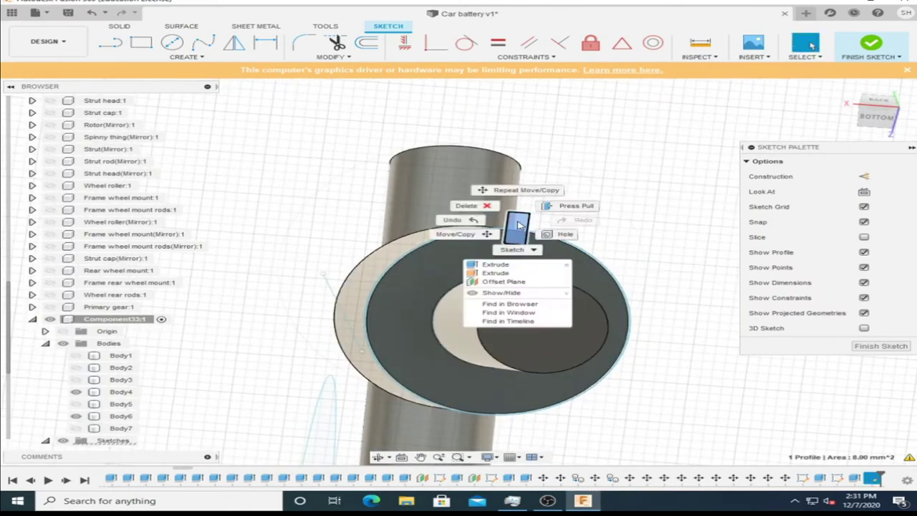
{"action": "left_click", "coordinate": [479, 262]}
{"action": "middle_click_drag", "start_coordinate": [395, 251], "coordinate": [609, 180], "text": "shift"}
{"action": "key", "text": "Escape"}
{"action": "right_click", "coordinate": [495, 341]}
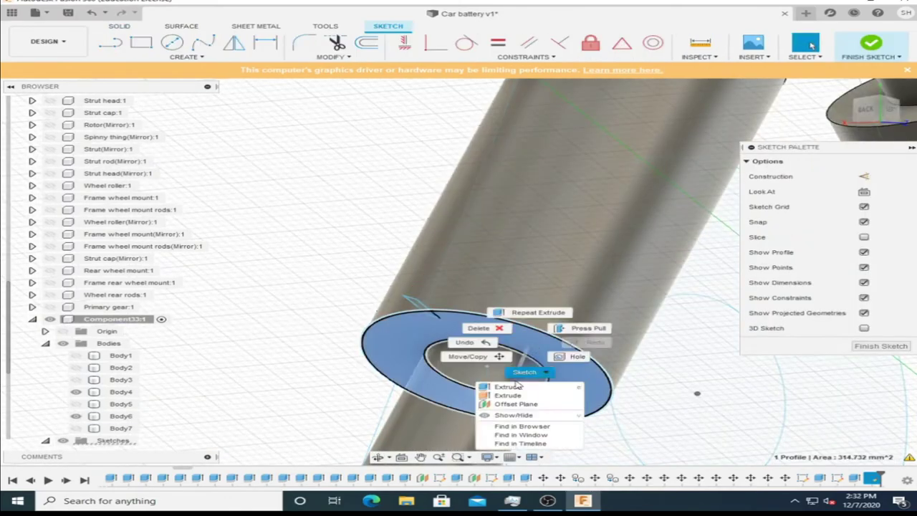
{"action": "left_click", "coordinate": [511, 403]}
{"action": "scroll", "coordinate": [606, 284], "scroll_direction": "down", "scroll_amount": 3}
{"action": "mouse_move", "coordinate": [607, 284]}
{"action": "left_mouse_down"}
{"action": "mouse_move", "coordinate": [627, 208]}
{"action": "mouse_move", "coordinate": [549, 323]}
{"action": "left_mouse_up"}
{"action": "middle_click_drag", "start_coordinate": [548, 324], "coordinate": [534, 310], "text": "shift"}
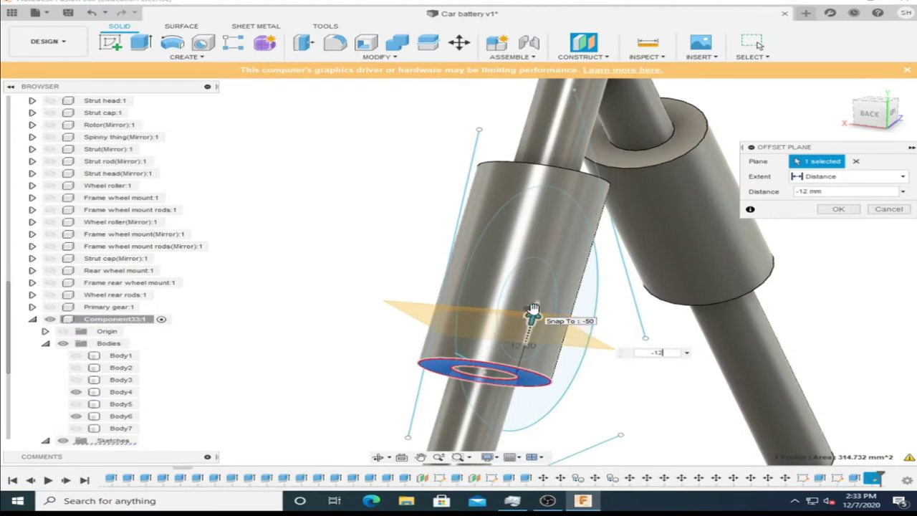
- Add more offset planes, one at 36 and one at the cylinder top
{"action": "right_click", "coordinate": [534, 310]}
{"action": "left_click", "coordinate": [566, 294]}
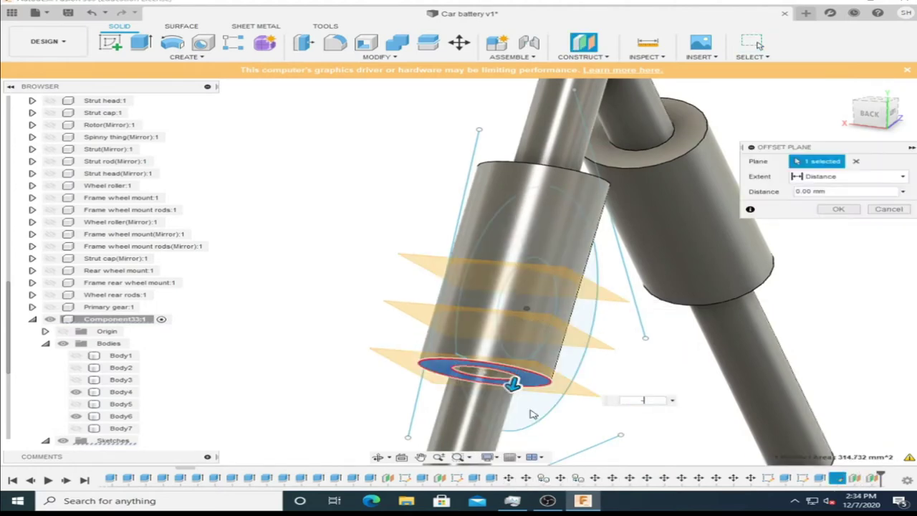
{"action": "type", "text": "36"}
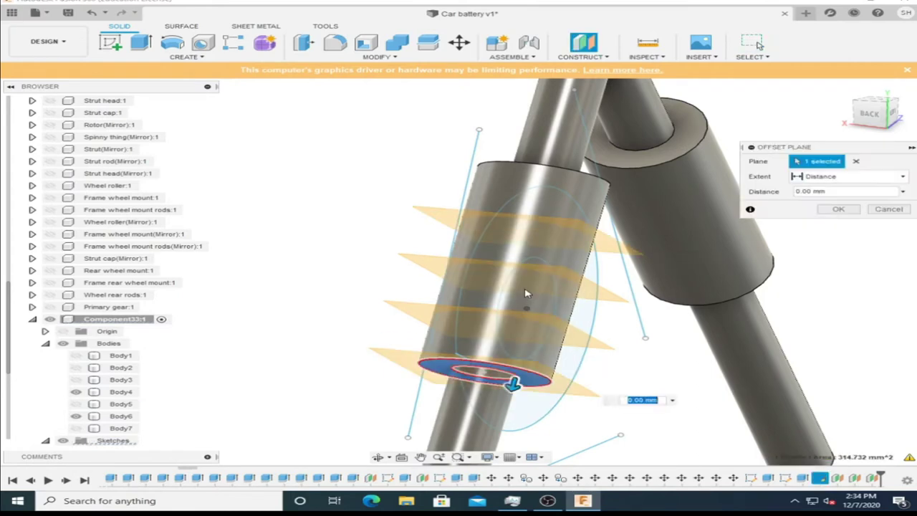
{"action": "right_click", "coordinate": [531, 378]}
{"action": "left_click", "coordinate": [516, 351]}
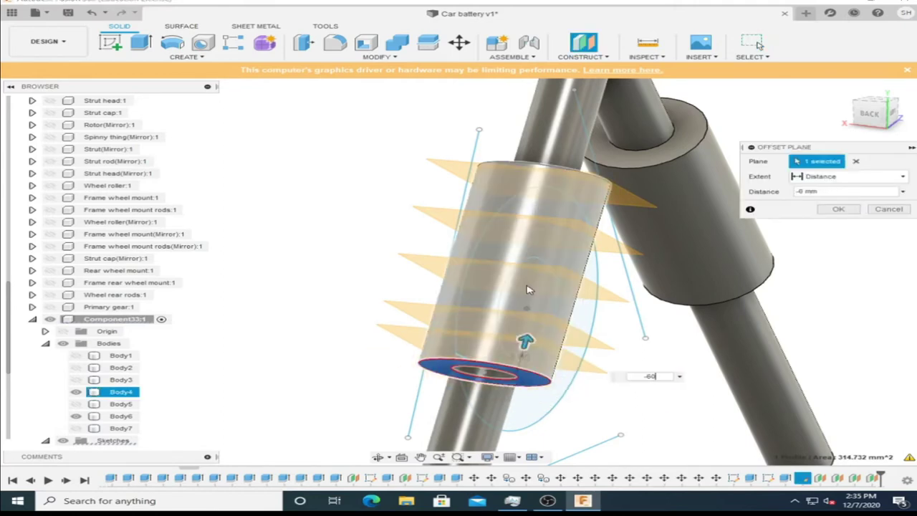
{"action": "left_click_drag", "start_coordinate": [513, 383], "coordinate": [593, 135]}
{"action": "key", "text": "Return"}
{"action": "middle_click_drag", "start_coordinate": [593, 136], "coordinate": [501, 215], "text": "shift"}
{"action": "scroll", "coordinate": [79, 394], "scroll_direction": "down", "scroll_amount": 3}
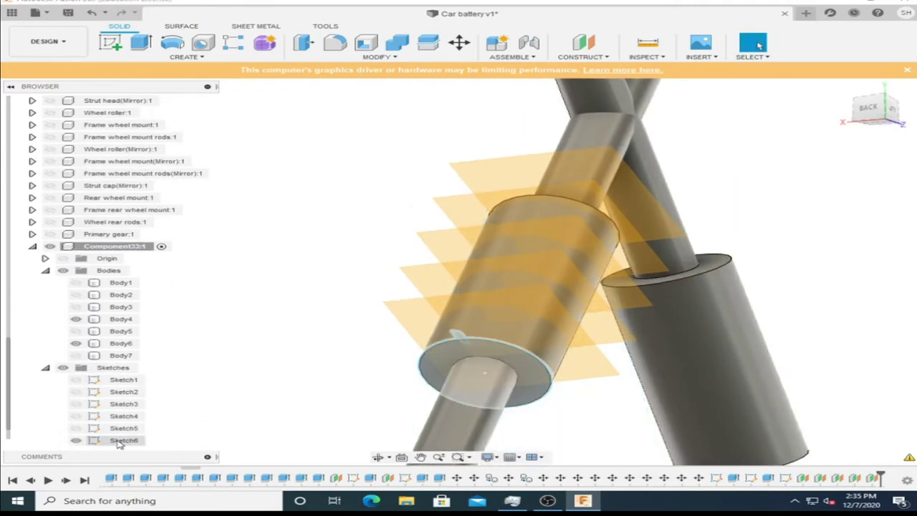
- Attempt a circular pattern by picking the hub cylinder face
{"action": "left_click", "coordinate": [868, 109]}
{"action": "left_click", "coordinate": [882, 131]}
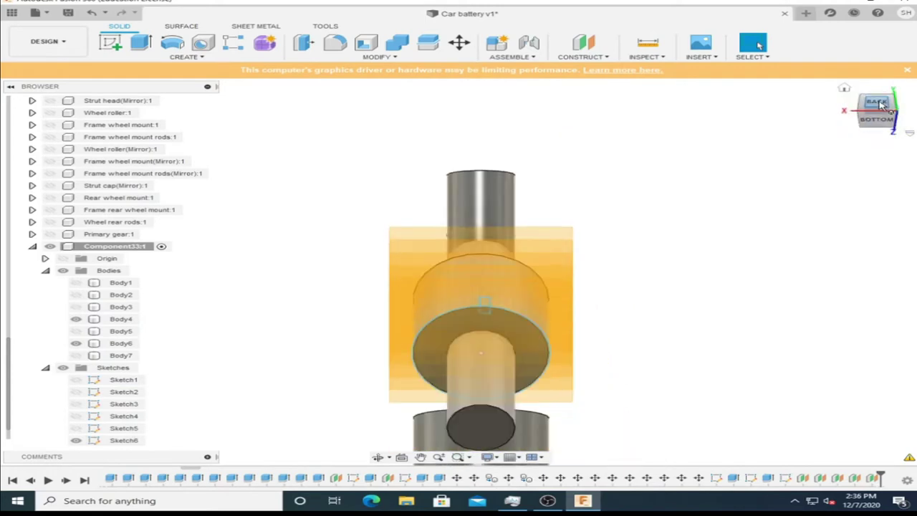
{"action": "scroll", "coordinate": [496, 312], "scroll_direction": "up", "scroll_amount": 3}
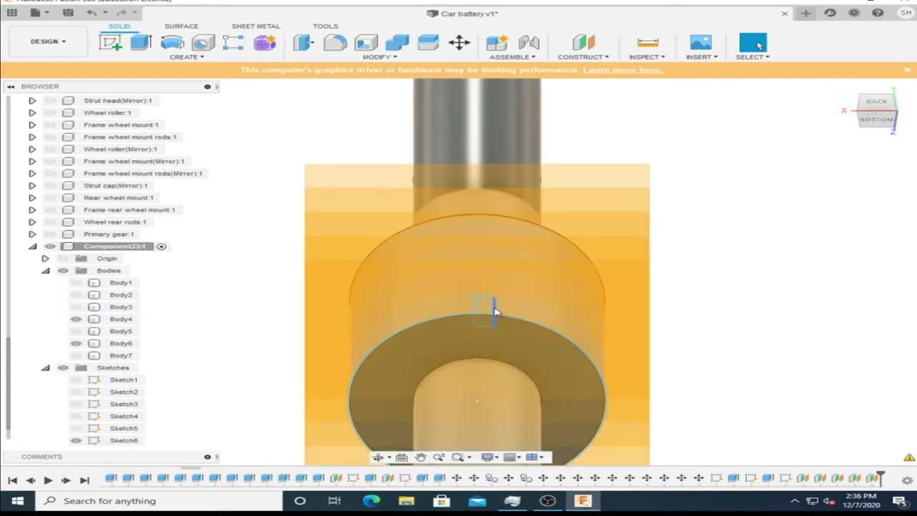
{"action": "left_click", "coordinate": [186, 56]}
{"action": "left_click", "coordinate": [243, 293]}
{"action": "middle_click_drag", "start_coordinate": [495, 313], "coordinate": [487, 313], "text": "shift"}
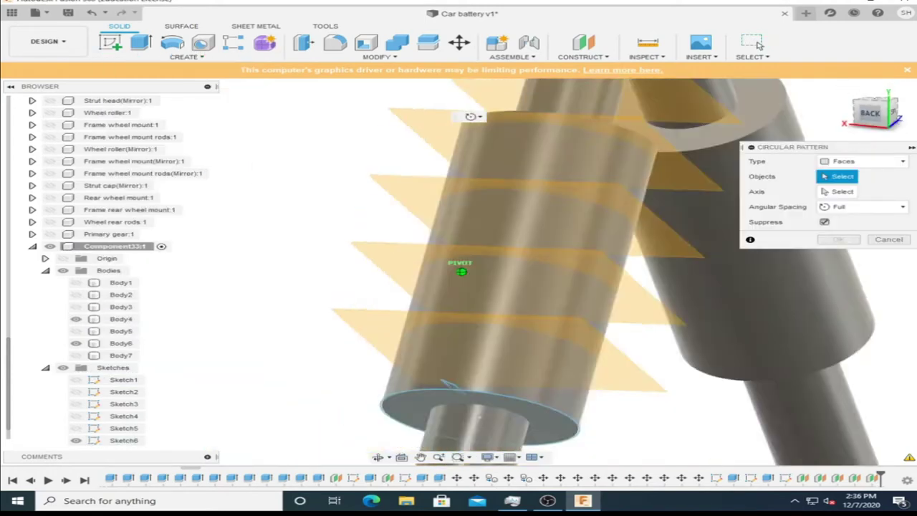
{"action": "left_click", "coordinate": [488, 313]}
{"action": "scroll", "coordinate": [465, 301], "scroll_direction": "up", "scroll_amount": 5}
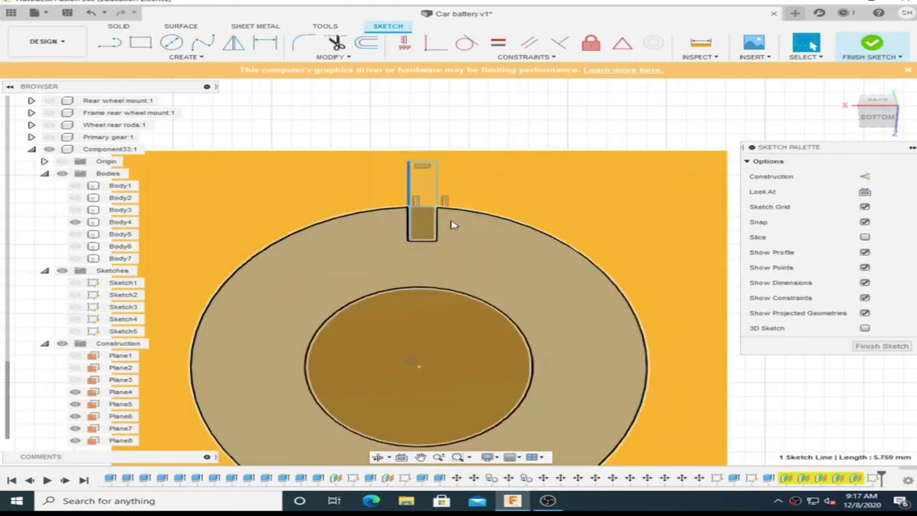
{"action": "scroll", "coordinate": [450, 221], "scroll_direction": "down", "scroll_amount": 2}
- Close the tooth-profile sketch and select Plane5 for a new sketch
{"action": "left_click", "coordinate": [880, 347]}
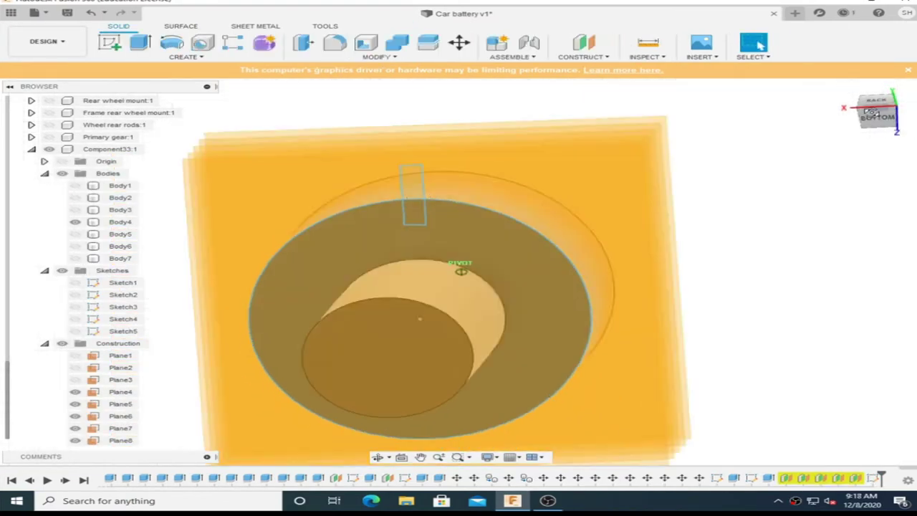
{"action": "middle_click_drag", "start_coordinate": [468, 266], "coordinate": [702, 168], "text": "shift"}
{"action": "right_click", "coordinate": [540, 185]}
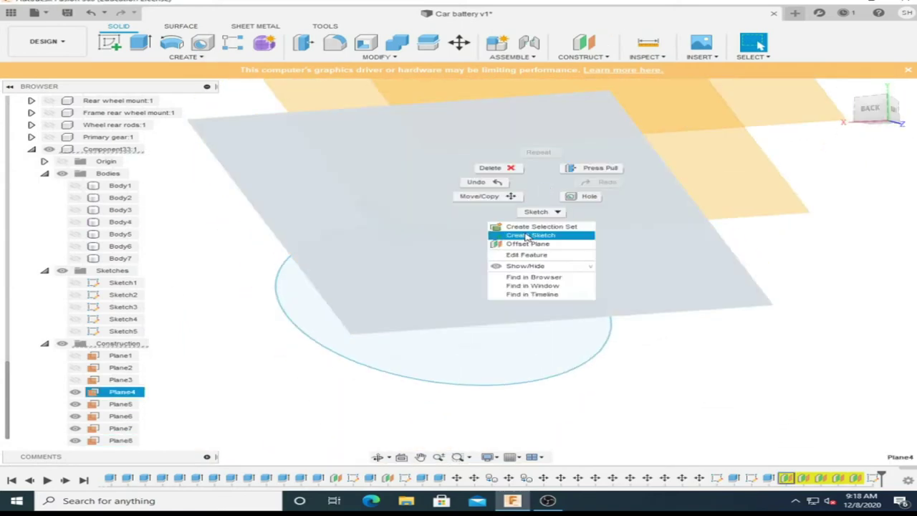
{"action": "left_click", "coordinate": [530, 235]}
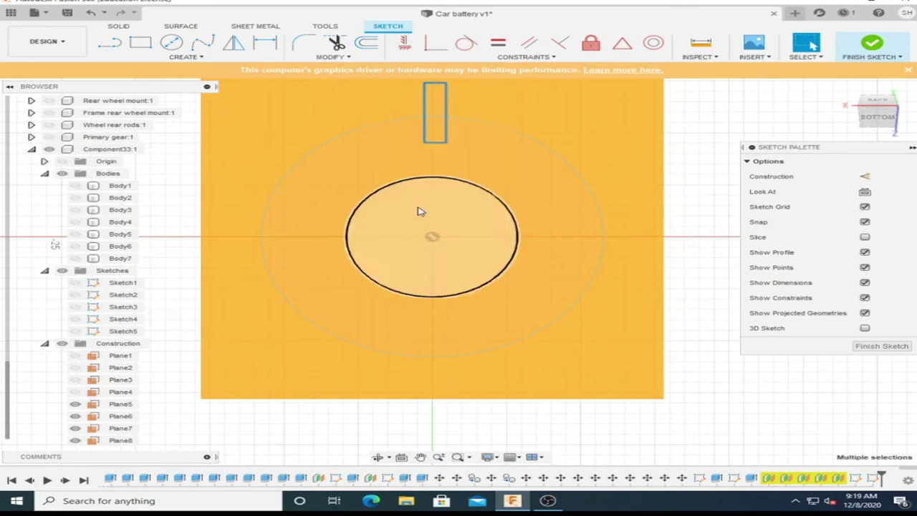
{"action": "middle_click_drag", "start_coordinate": [419, 207], "coordinate": [460, 268], "text": "shift"}
{"action": "right_click", "coordinate": [389, 219]}
{"action": "left_click", "coordinate": [373, 267]}
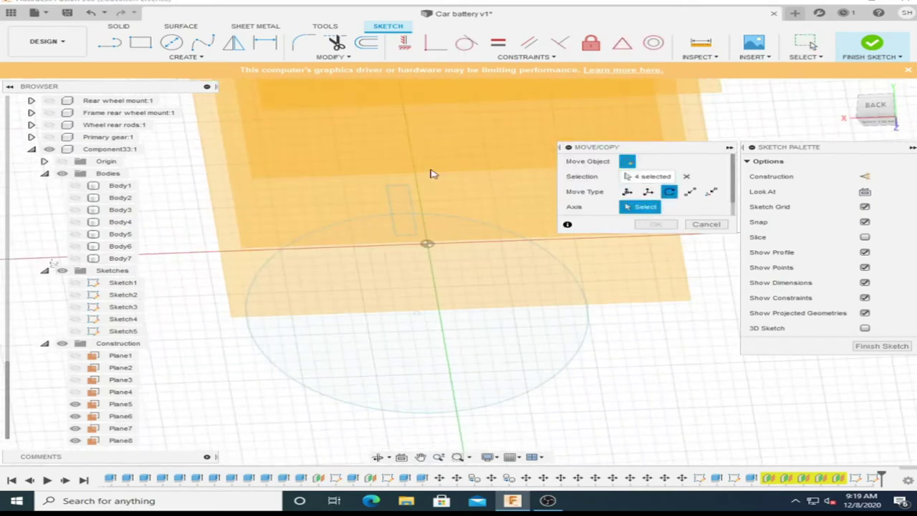
{"action": "middle_click_drag", "start_coordinate": [430, 179], "coordinate": [407, 189], "text": "shift"}
{"action": "key", "text": "Escape"}
{"action": "left_click", "coordinate": [601, 188]}
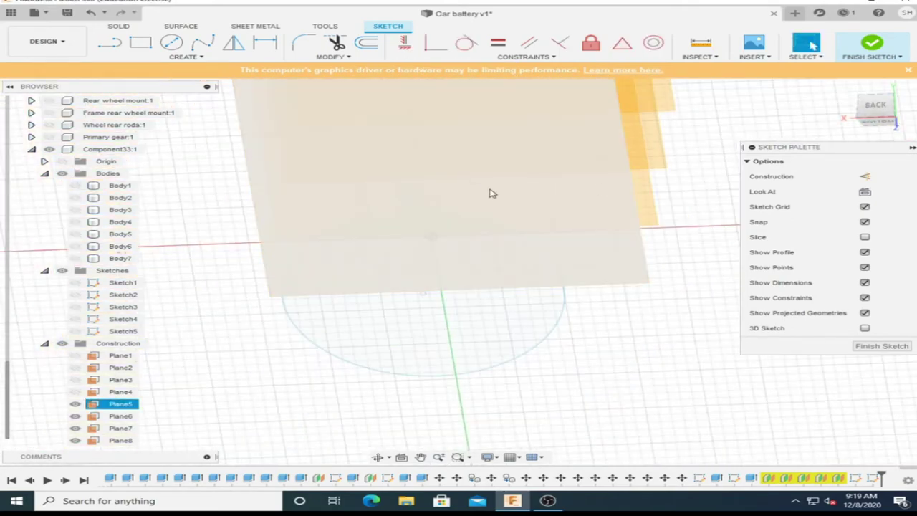
{"action": "key", "text": "c"}
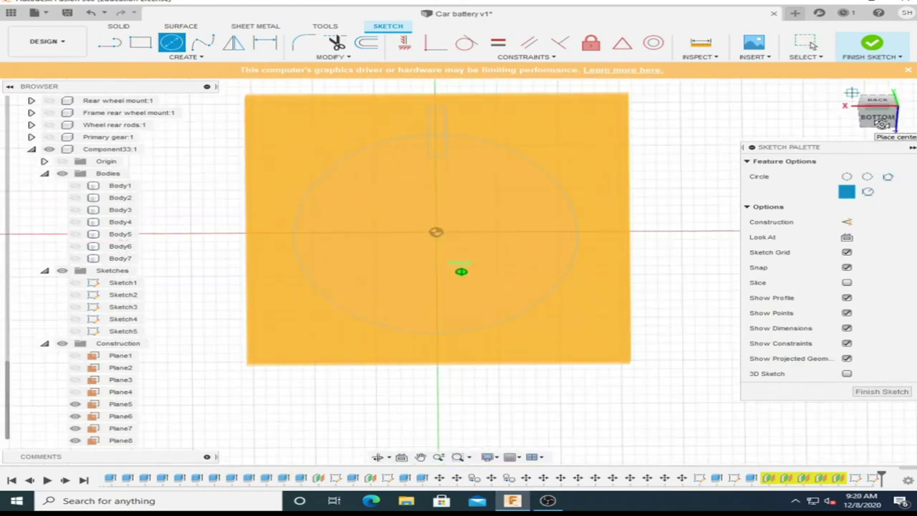
{"action": "left_click", "coordinate": [881, 393]}
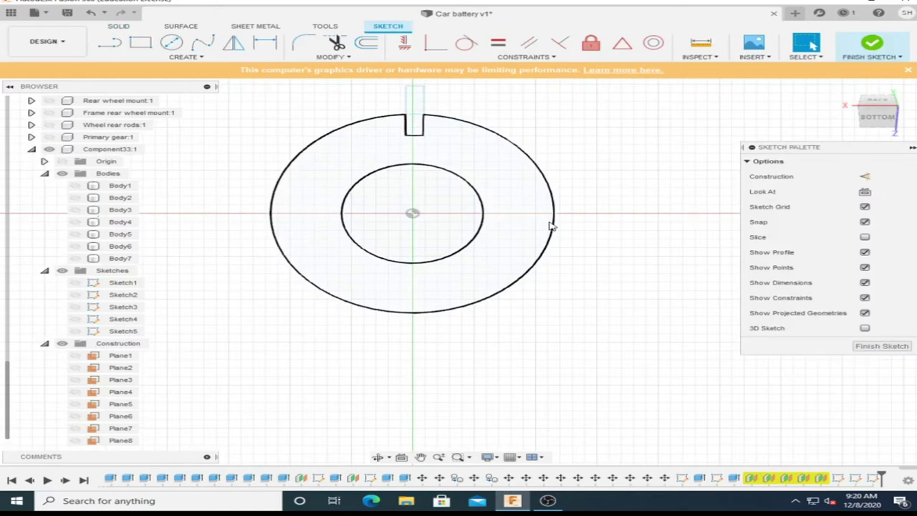
- Draw a centre circle at the origin and a tooth rectangle on Plane5
{"action": "key", "text": "c"}
{"action": "left_click", "coordinate": [411, 213]}
{"action": "left_click", "coordinate": [516, 282]}
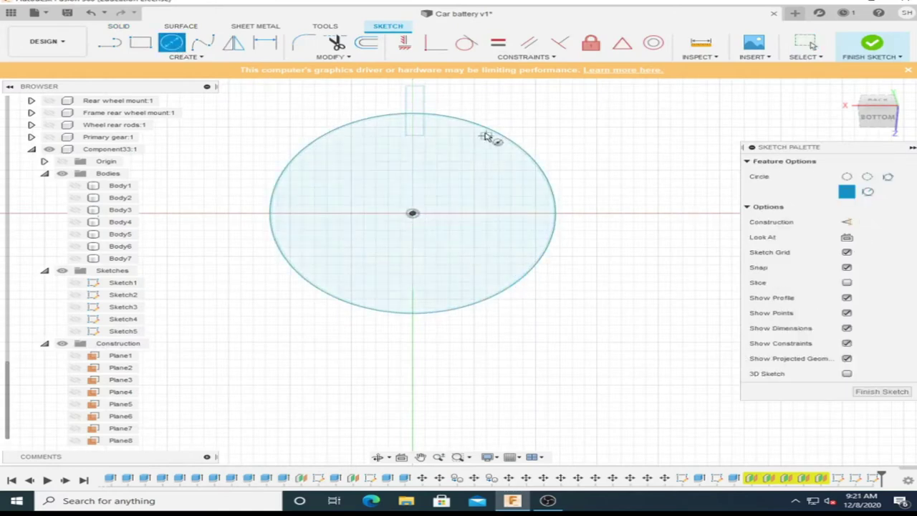
{"action": "key", "text": "r"}
{"action": "right_click", "coordinate": [454, 159]}
{"action": "left_click", "coordinate": [454, 172]}
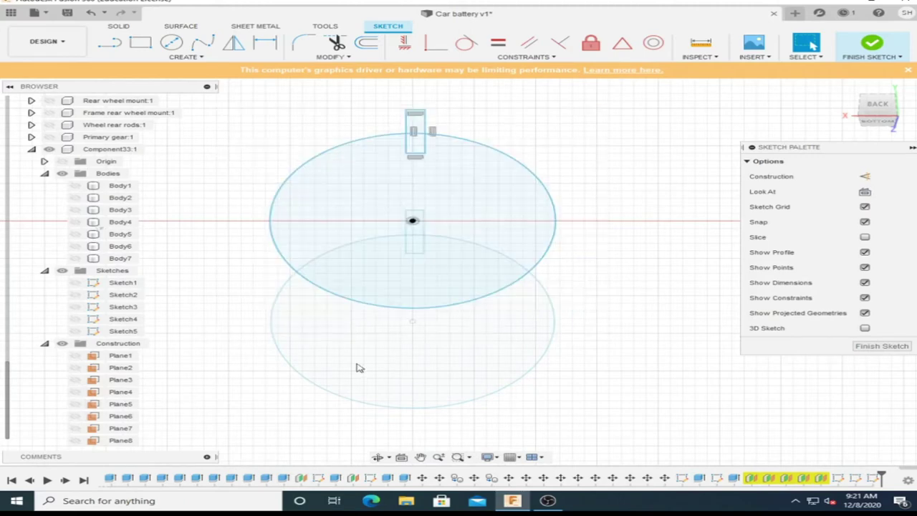
- Rotate the circle and rectangle -90 degrees about the centre and finish the sketch
{"action": "left_click", "coordinate": [412, 134]}
{"action": "right_click", "coordinate": [409, 142]}
{"action": "left_click", "coordinate": [387, 132]}
{"action": "mouse_move", "coordinate": [419, 176]}
{"action": "left_mouse_down"}
{"action": "mouse_move", "coordinate": [449, 181]}
{"action": "mouse_move", "coordinate": [487, 212]}
{"action": "left_mouse_up"}
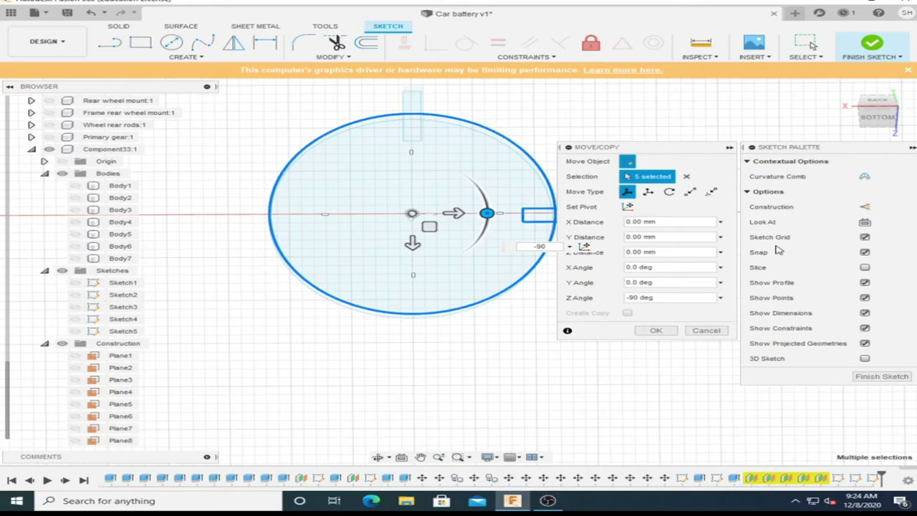
{"action": "left_click", "coordinate": [656, 330]}
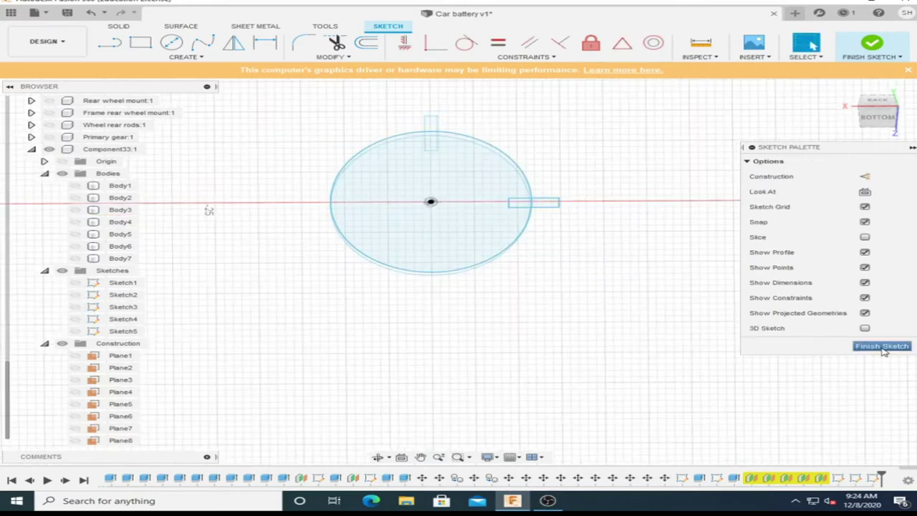
{"action": "left_click", "coordinate": [867, 349]}
- Start a sketch on Plane6 and draw a tooth rectangle above the circle
{"action": "left_click", "coordinate": [847, 138]}
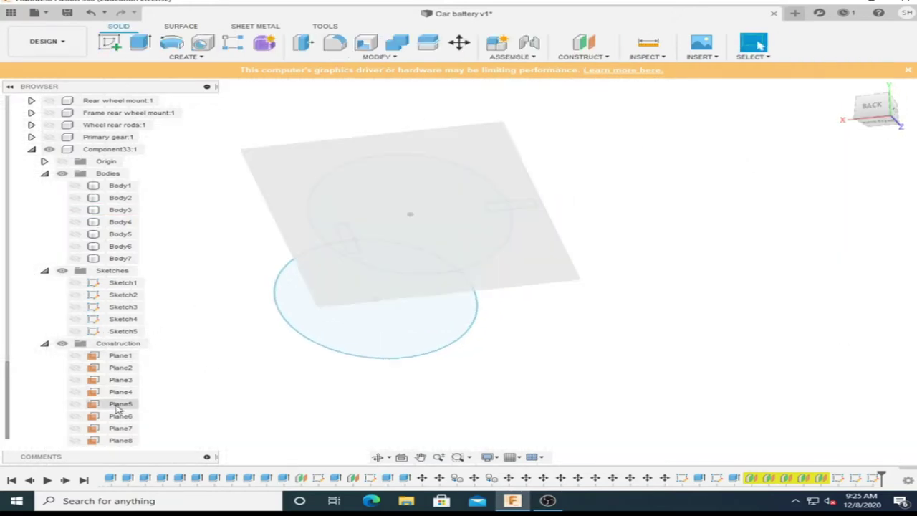
{"action": "left_click", "coordinate": [121, 416]}
{"action": "right_click", "coordinate": [477, 217]}
{"action": "left_click", "coordinate": [532, 201]}
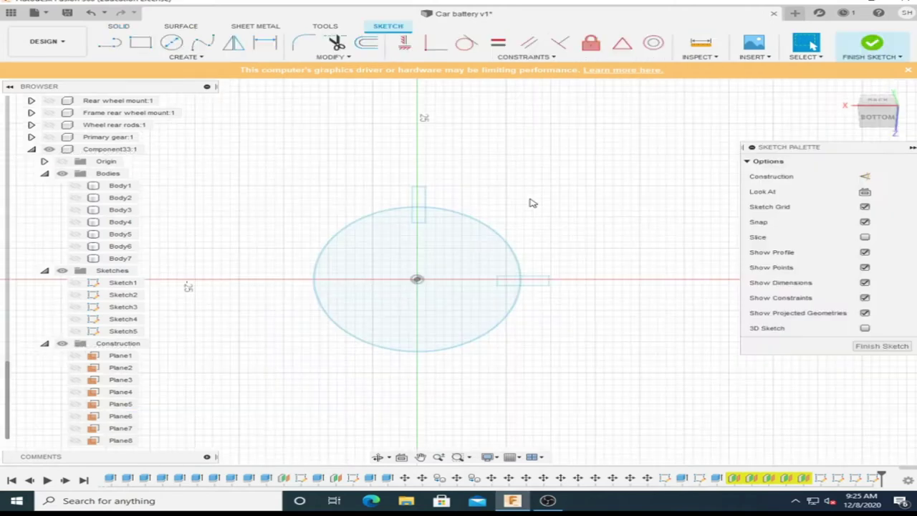
{"action": "key", "text": "c"}
{"action": "left_click", "coordinate": [416, 279]}
{"action": "key", "text": "Escape"}
{"action": "key", "text": "r"}
{"action": "scroll", "coordinate": [412, 184], "scroll_direction": "up", "scroll_amount": 3}
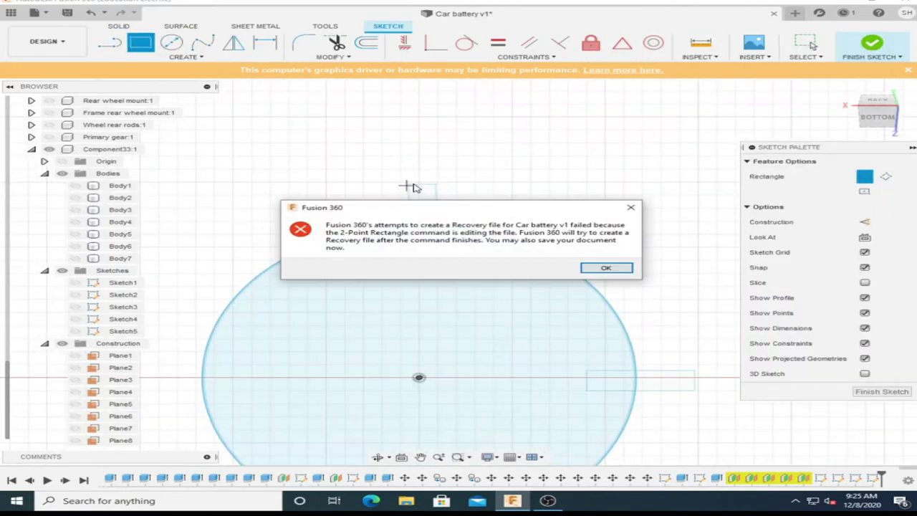
{"action": "left_click", "coordinate": [409, 185]}
{"action": "left_click", "coordinate": [434, 262]}
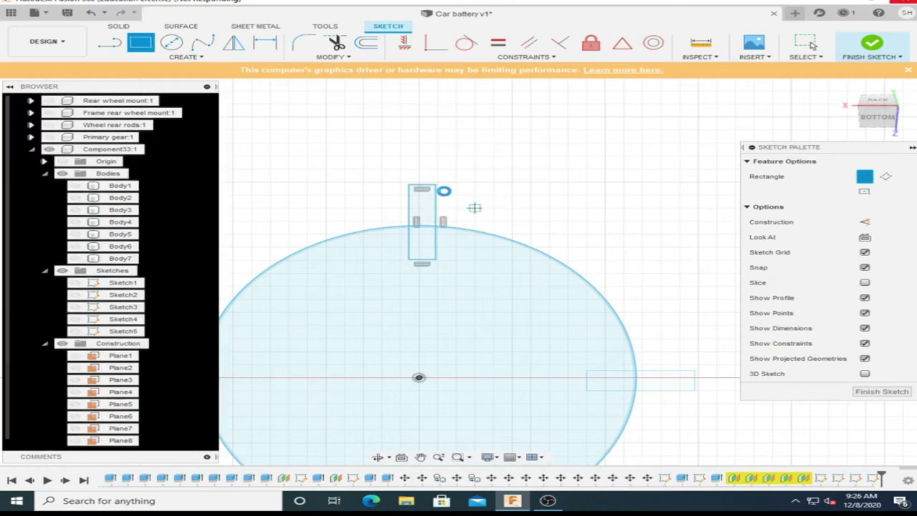
{"action": "key", "text": "Escape"}
- Try moving the sketch curves, then undo the accidental shift
{"action": "key", "text": "m"}
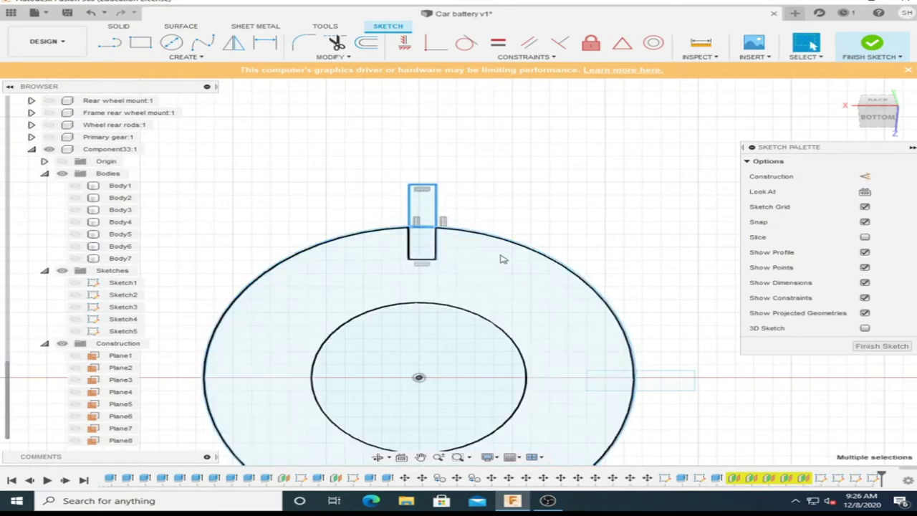
{"action": "middle_click_drag", "start_coordinate": [415, 378], "coordinate": [848, 136], "text": "shift"}
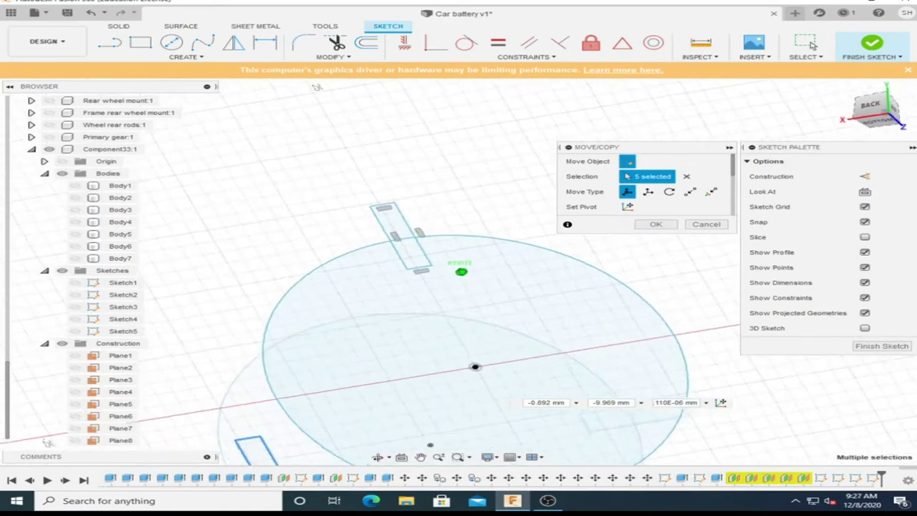
{"action": "middle_click_drag", "start_coordinate": [471, 361], "coordinate": [444, 201], "text": "shift"}
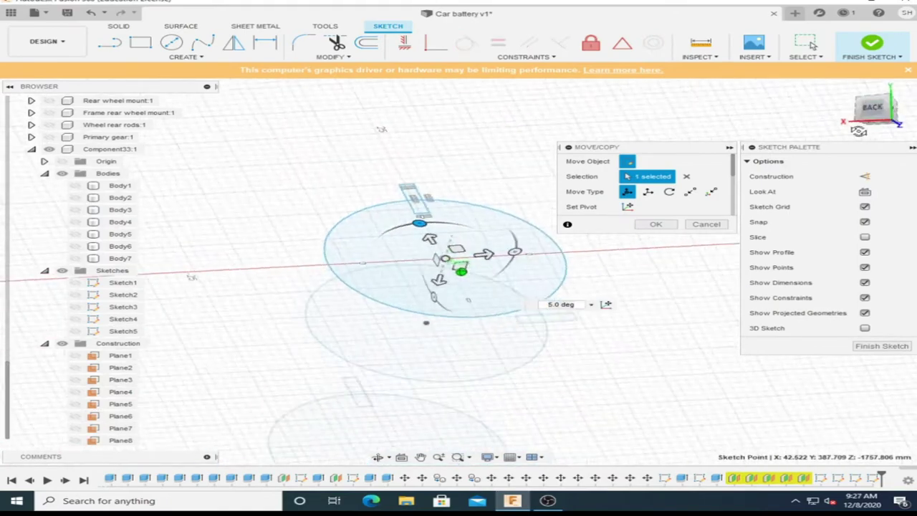
{"action": "key", "text": "Return"}
{"action": "key", "text": "m"}
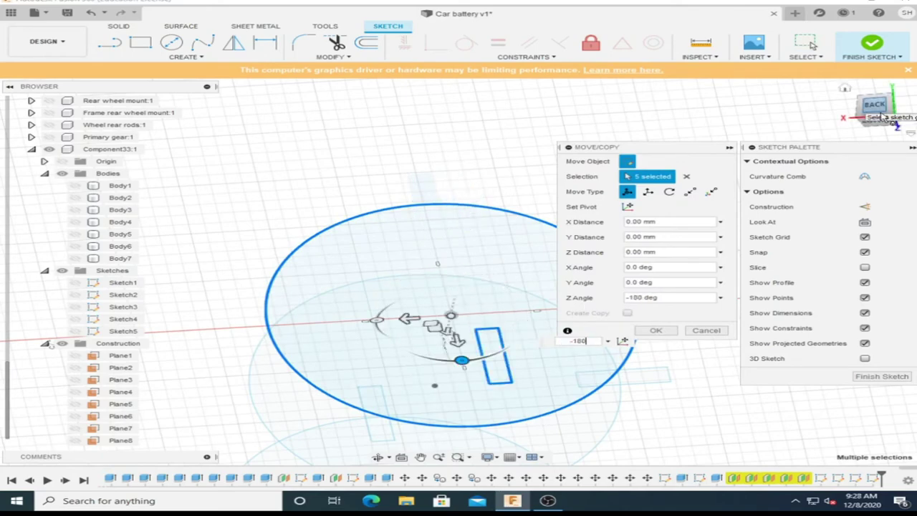
{"action": "mouse_move", "coordinate": [885, 117]}
{"action": "left_mouse_down"}
{"action": "mouse_move", "coordinate": [886, 108]}
{"action": "mouse_move", "coordinate": [881, 118]}
{"action": "left_mouse_up"}
{"action": "left_click_drag", "start_coordinate": [473, 331], "coordinate": [489, 336]}
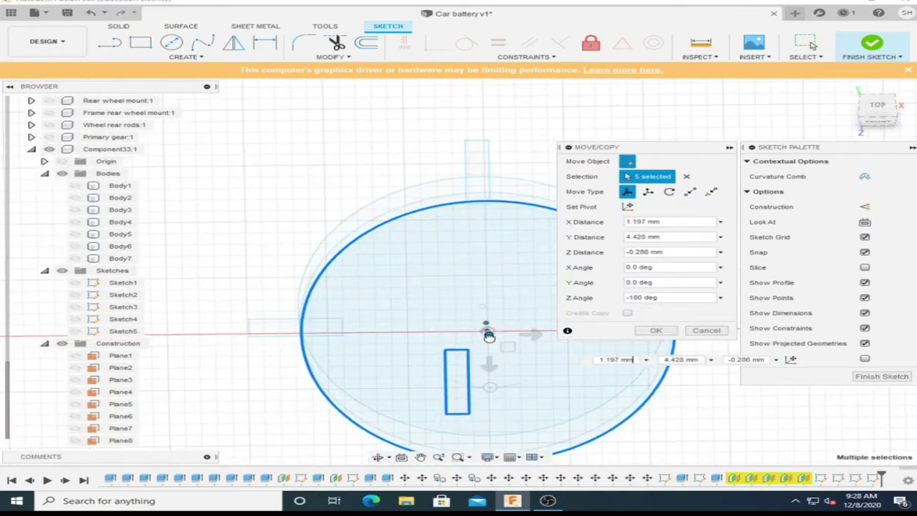
{"action": "left_click", "coordinate": [91, 14]}
- Rotate the tooth rectangle -180° so it sits below the circle, and finish Sketch6
{"action": "middle_click_drag", "start_coordinate": [430, 287], "coordinate": [465, 262], "text": "shift"}
{"action": "left_click", "coordinate": [865, 222]}
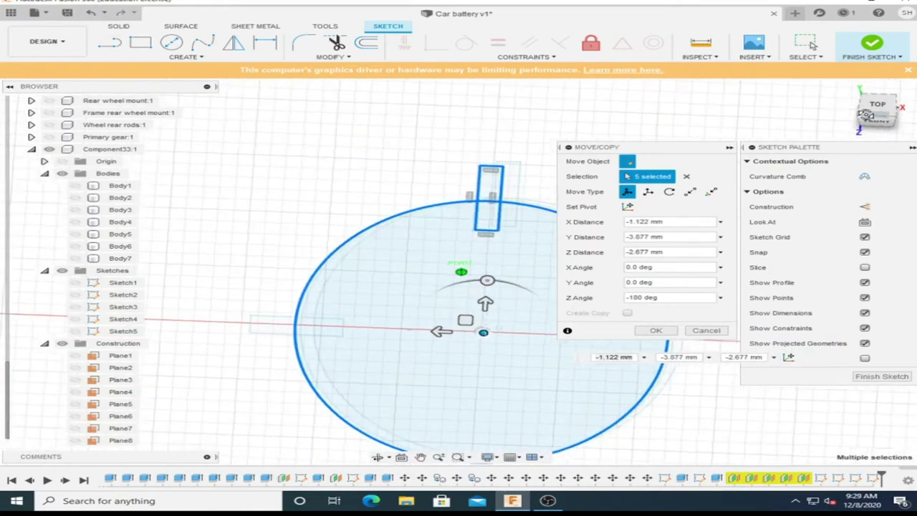
{"action": "left_click", "coordinate": [875, 111]}
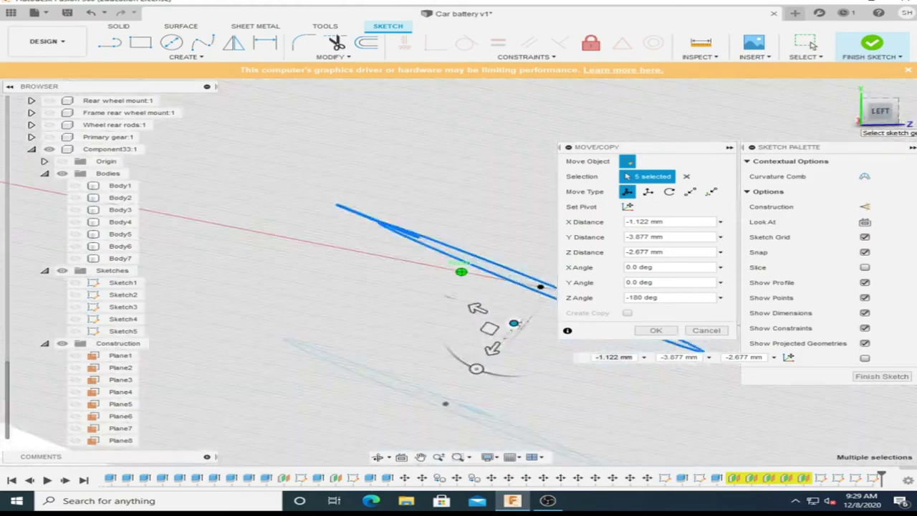
{"action": "left_click_drag", "start_coordinate": [518, 285], "coordinate": [451, 377]}
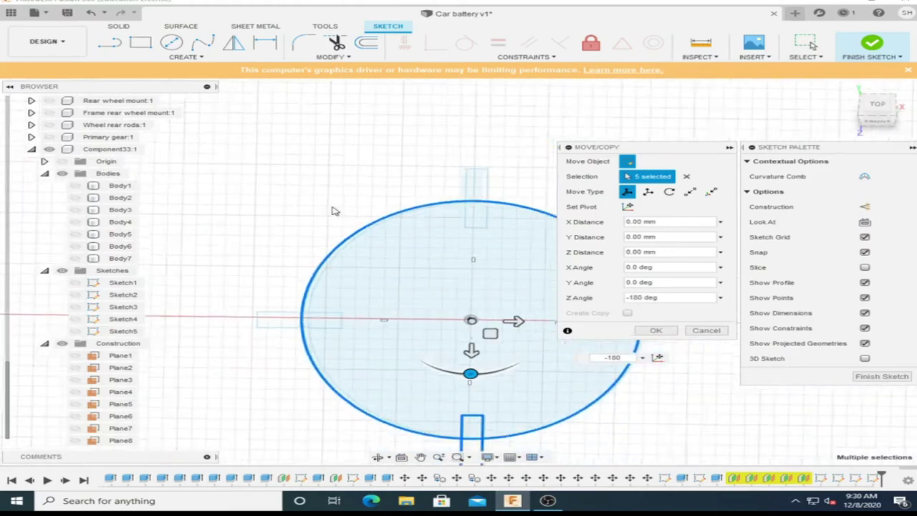
{"action": "left_click_drag", "start_coordinate": [878, 109], "coordinate": [875, 120]}
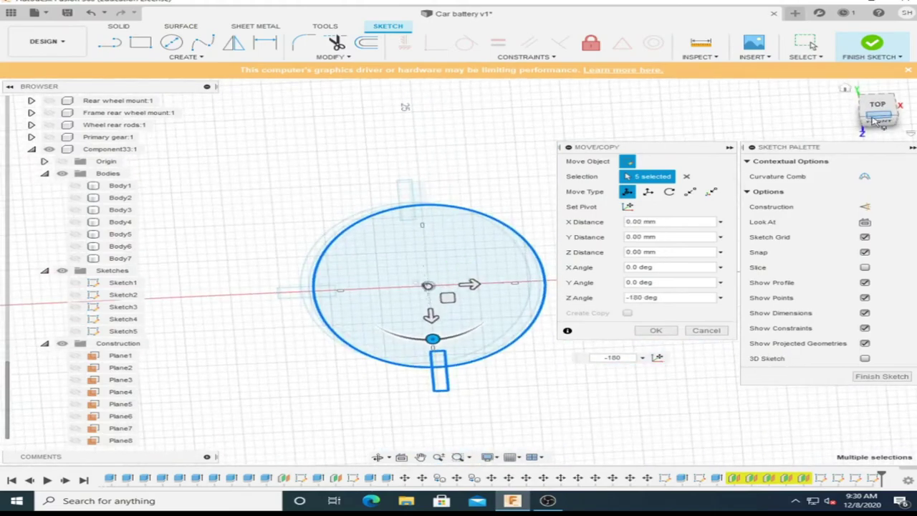
{"action": "left_click", "coordinate": [656, 331]}
{"action": "left_click", "coordinate": [857, 125]}
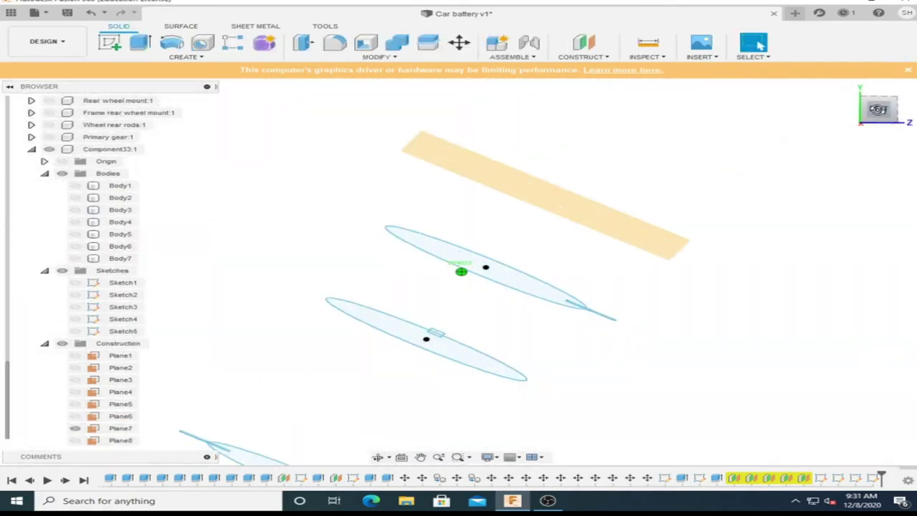
- Create a sketch on the next plane with a 12.5 mm tall tooth rectangle above the circle
{"action": "right_click", "coordinate": [521, 228]}
{"action": "left_click", "coordinate": [548, 241]}
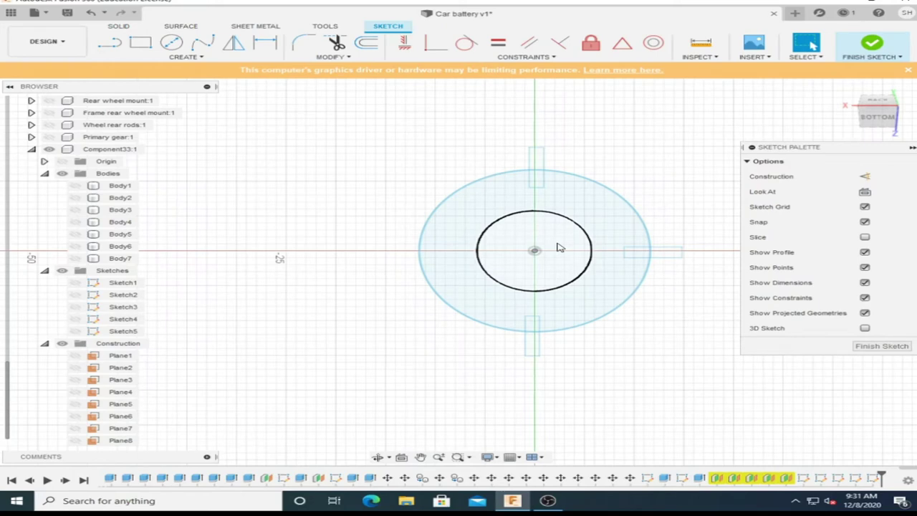
{"action": "key", "text": "c"}
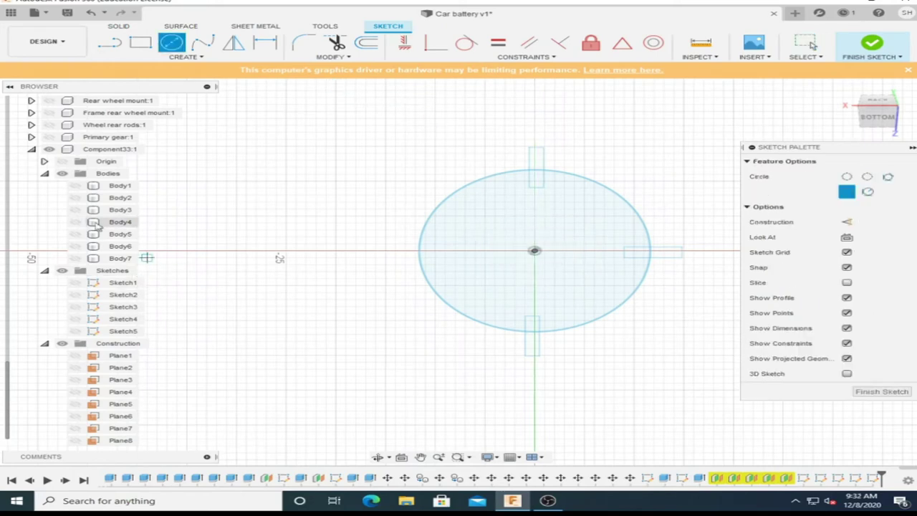
{"action": "scroll", "coordinate": [526, 148], "scroll_direction": "up", "scroll_amount": 5}
{"action": "left_click", "coordinate": [523, 148]}
{"action": "scroll", "coordinate": [598, 370], "scroll_direction": "up", "scroll_amount": 5}
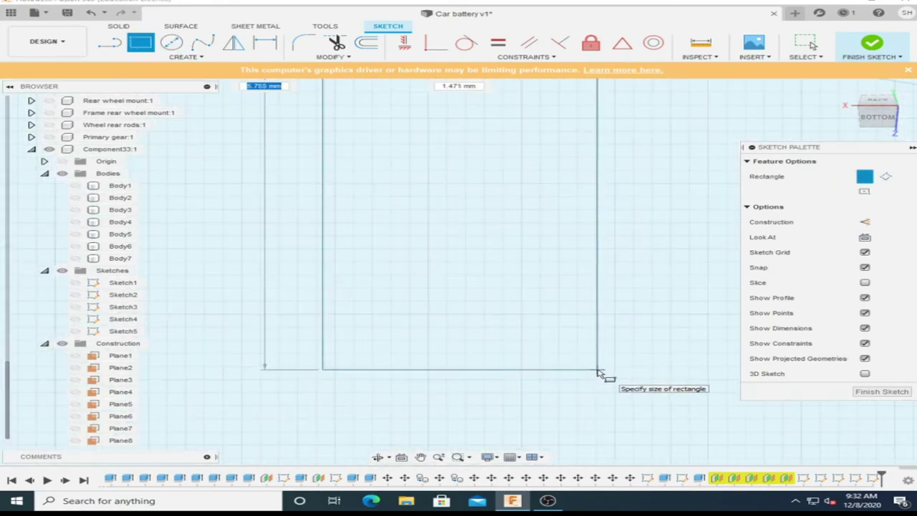
{"action": "left_click", "coordinate": [598, 371]}
{"action": "scroll", "coordinate": [598, 370], "scroll_direction": "down", "scroll_amount": 5}
{"action": "key", "text": "Escape"}
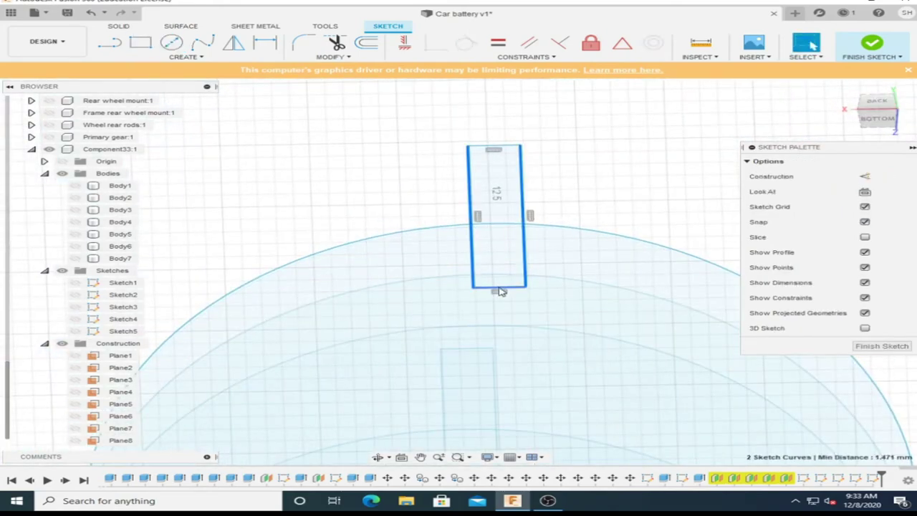
- Rotate the tooth rectangle 15° about the circle's centre with Move/Copy
{"action": "left_click_drag", "start_coordinate": [500, 292], "coordinate": [478, 137]}
{"action": "key", "text": "m"}
{"action": "middle_click_drag", "start_coordinate": [478, 136], "coordinate": [714, 258], "text": "shift"}
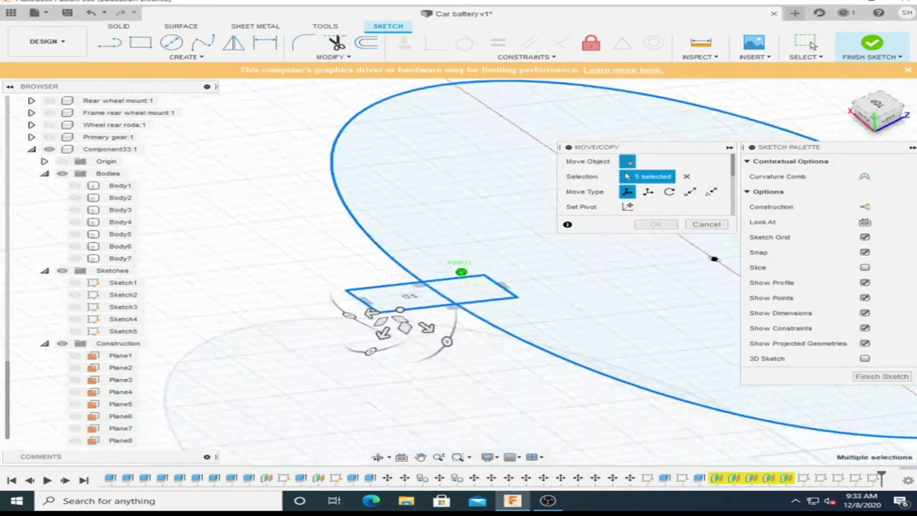
{"action": "scroll", "coordinate": [475, 332], "scroll_direction": "down", "scroll_amount": 3}
{"action": "scroll", "coordinate": [518, 193], "scroll_direction": "up", "scroll_amount": 5}
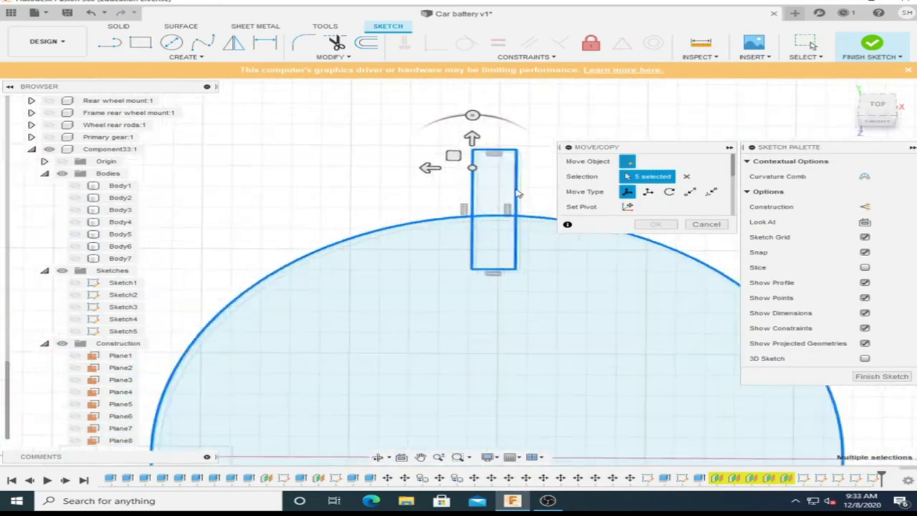
{"action": "scroll", "coordinate": [518, 194], "scroll_direction": "up", "scroll_amount": 2}
{"action": "scroll", "coordinate": [462, 149], "scroll_direction": "down", "scroll_amount": 2}
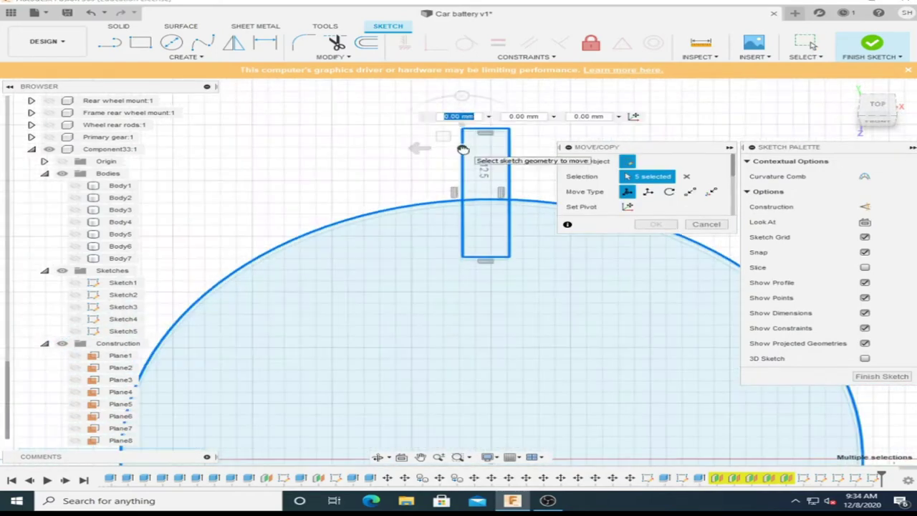
{"action": "scroll", "coordinate": [462, 148], "scroll_direction": "down", "scroll_amount": 3}
{"action": "middle_click_drag", "start_coordinate": [473, 215], "coordinate": [480, 258], "text": "shift"}
{"action": "left_click_drag", "start_coordinate": [480, 256], "coordinate": [495, 258]}
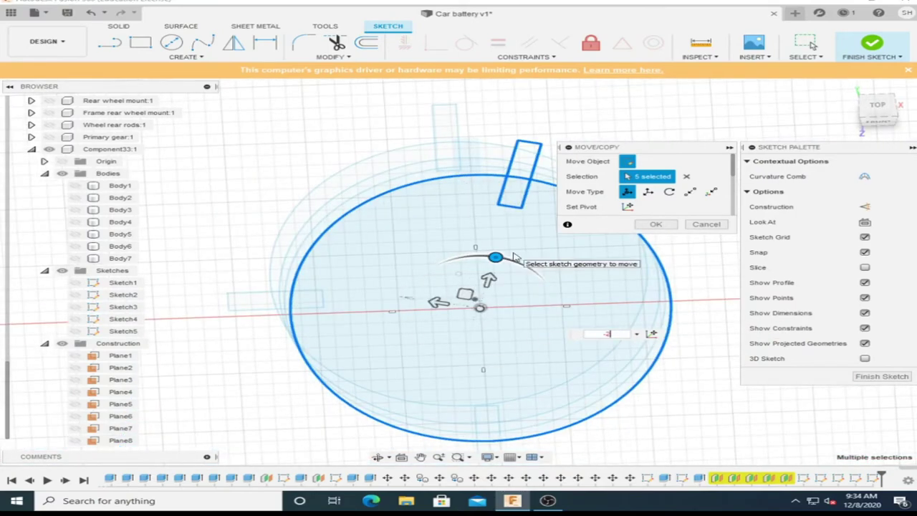
{"action": "left_click", "coordinate": [655, 224]}
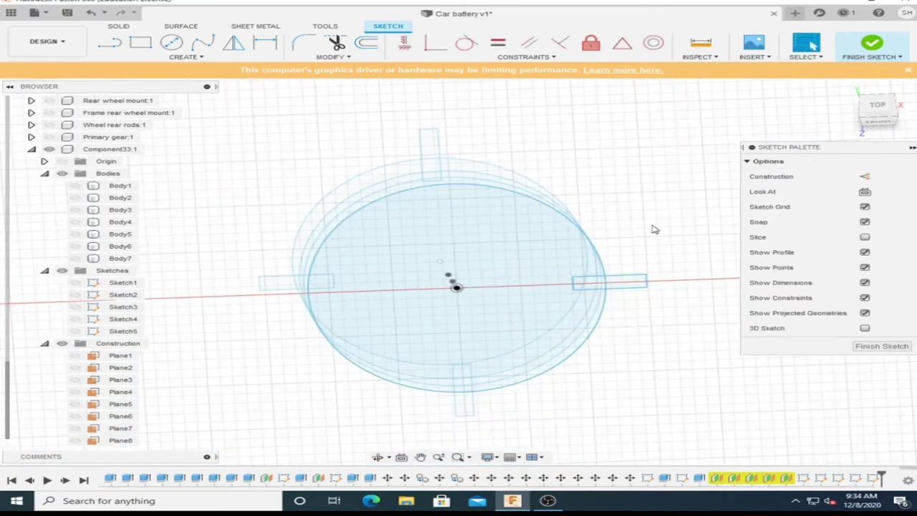
- Finish the previous sketch, then sketch a rectangle at the circle's top edge on Plane8
{"action": "left_click", "coordinate": [881, 346]}
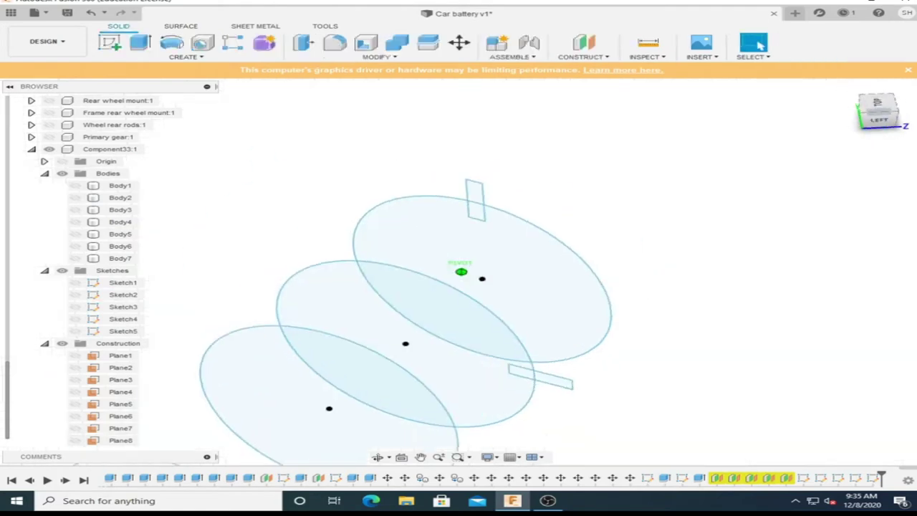
{"action": "left_click", "coordinate": [120, 439]}
{"action": "left_click", "coordinate": [645, 269]}
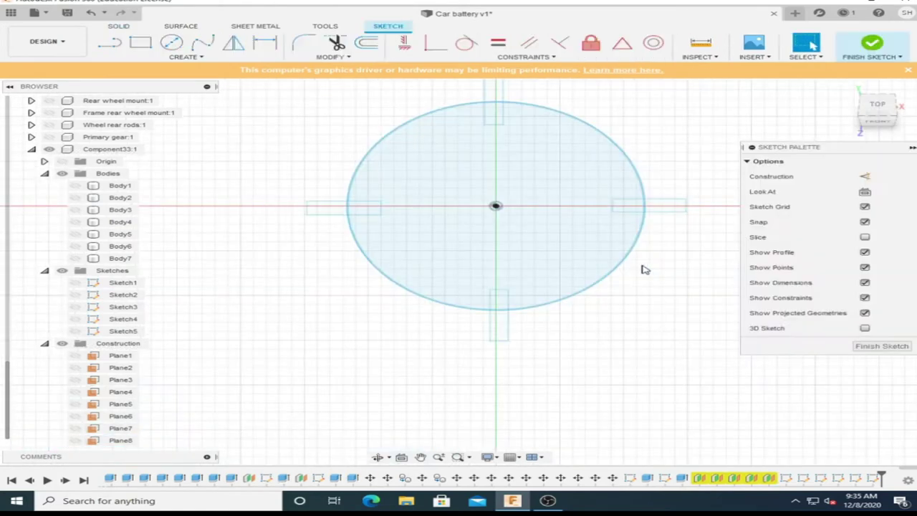
{"action": "key", "text": "r"}
{"action": "scroll", "coordinate": [470, 119], "scroll_direction": "up", "scroll_amount": 4}
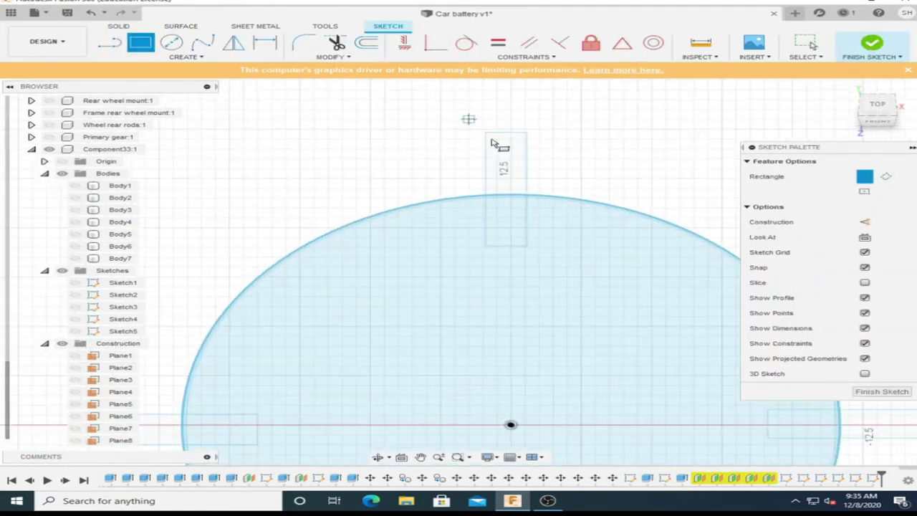
{"action": "left_click", "coordinate": [403, 108]}
{"action": "scroll", "coordinate": [526, 249], "scroll_direction": "up", "scroll_amount": 3}
{"action": "key", "text": "Escape"}
{"action": "scroll", "coordinate": [363, 245], "scroll_direction": "down", "scroll_amount": 4}
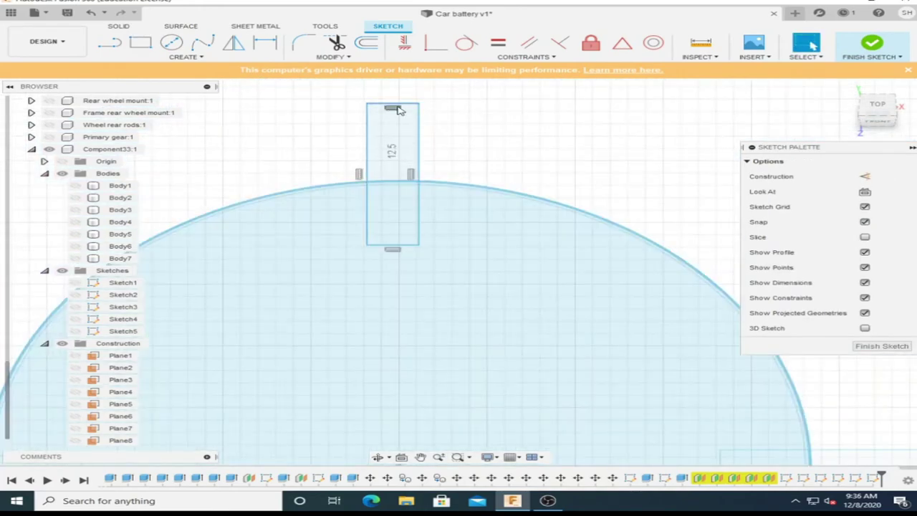
- Rotate the Plane8 rectangle into its offset position with Move/Copy
{"action": "left_click_drag", "start_coordinate": [883, 120], "coordinate": [881, 208]}
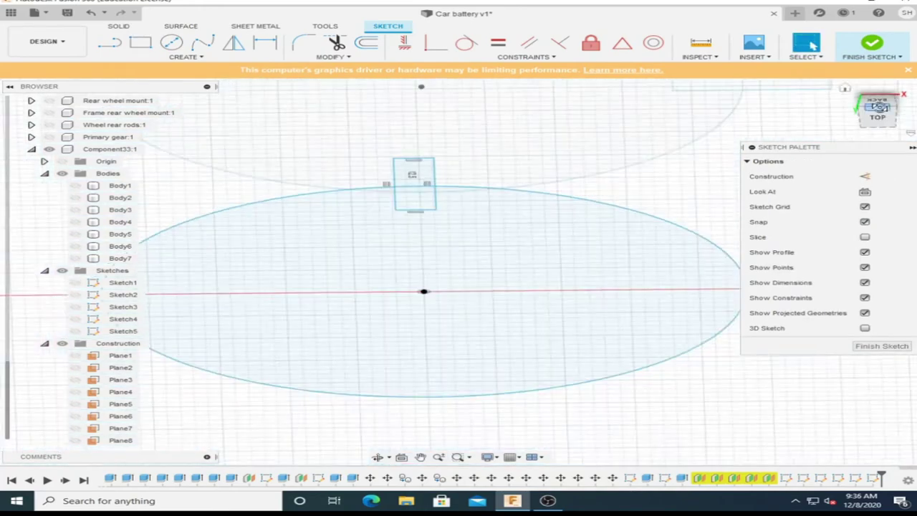
{"action": "middle_click_drag", "start_coordinate": [461, 271], "coordinate": [498, 206], "text": "shift"}
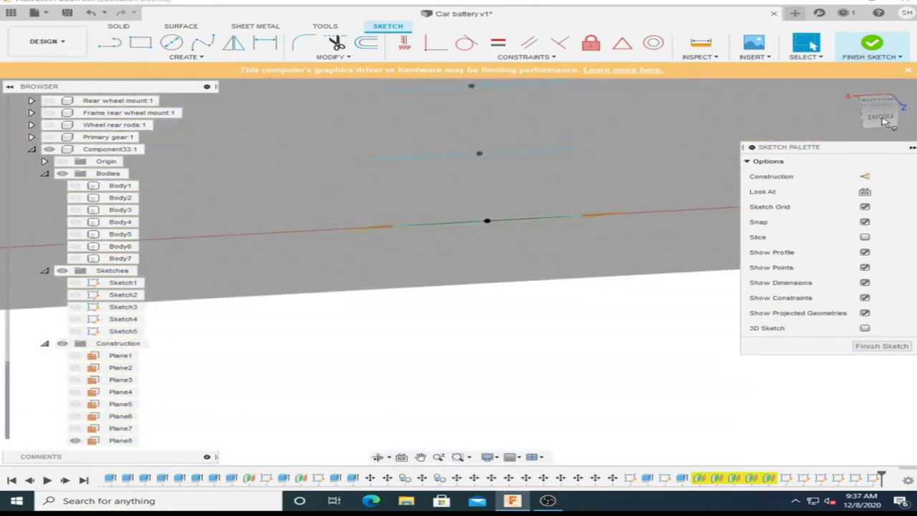
{"action": "left_click_drag", "start_coordinate": [886, 122], "coordinate": [539, 197]}
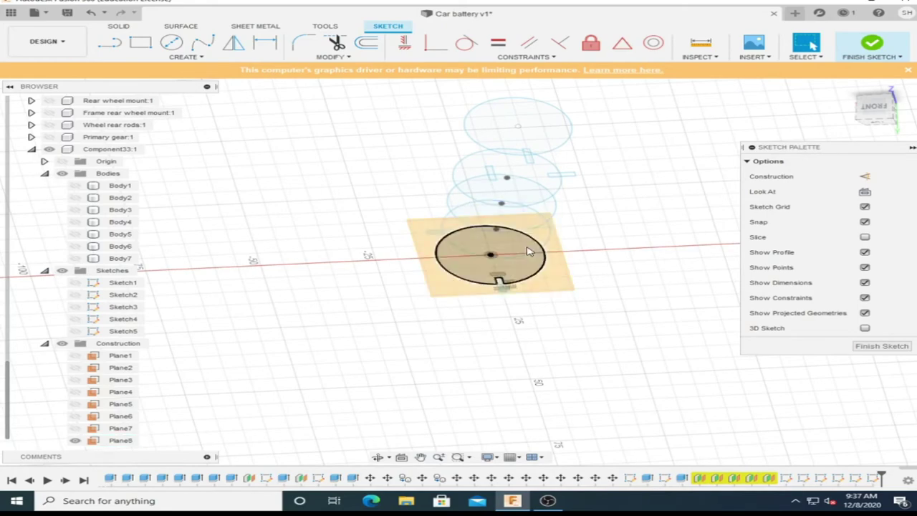
{"action": "scroll", "coordinate": [501, 279], "scroll_direction": "up", "scroll_amount": 10}
{"action": "right_click", "coordinate": [637, 248]}
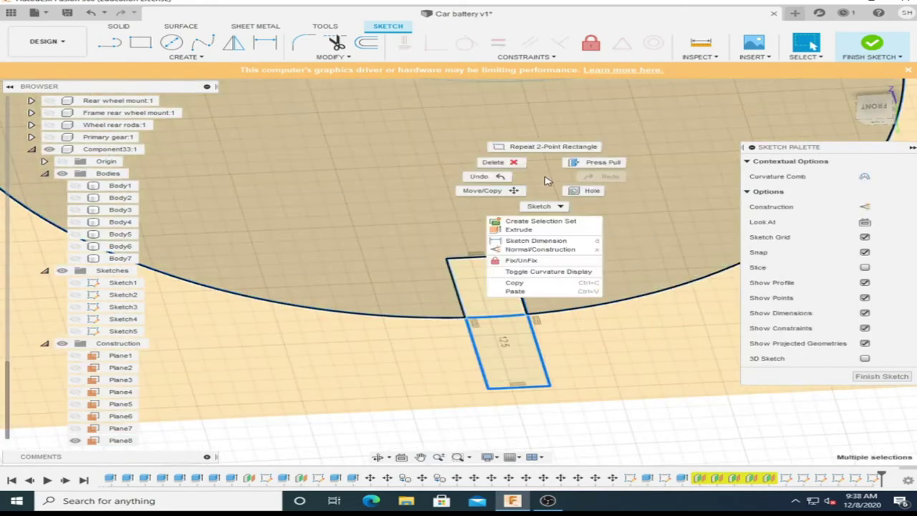
{"action": "left_click", "coordinate": [576, 253]}
{"action": "scroll", "coordinate": [405, 139], "scroll_direction": "down", "scroll_amount": 5}
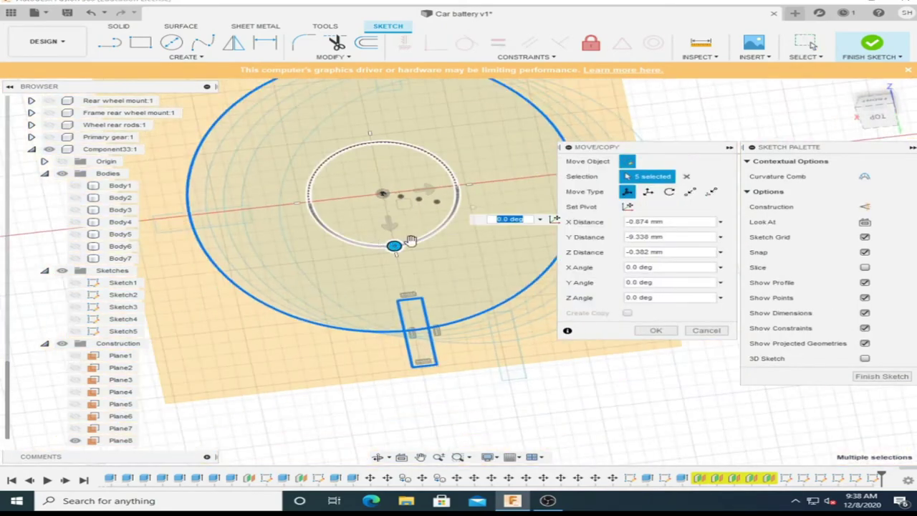
{"action": "scroll", "coordinate": [491, 359], "scroll_direction": "down", "scroll_amount": 2}
{"action": "left_click", "coordinate": [656, 330]}
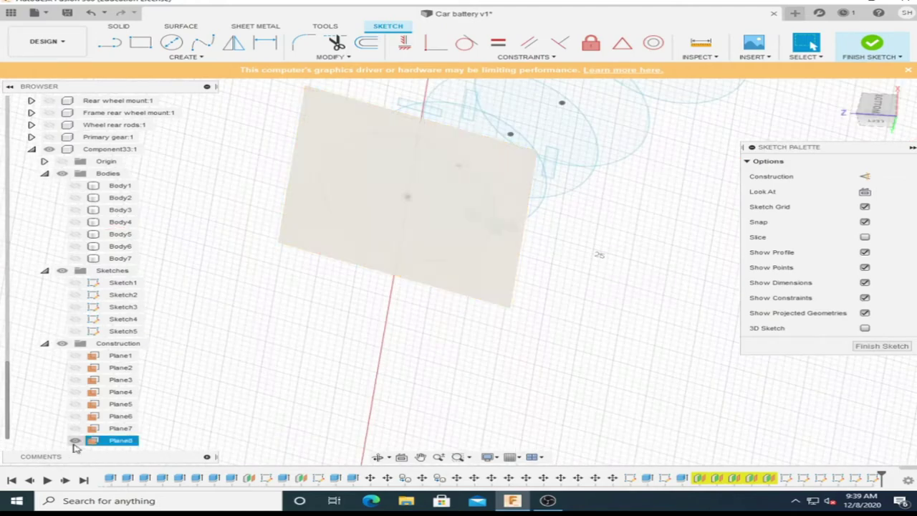
{"action": "middle_click_drag", "start_coordinate": [460, 272], "coordinate": [501, 300], "text": "shift"}
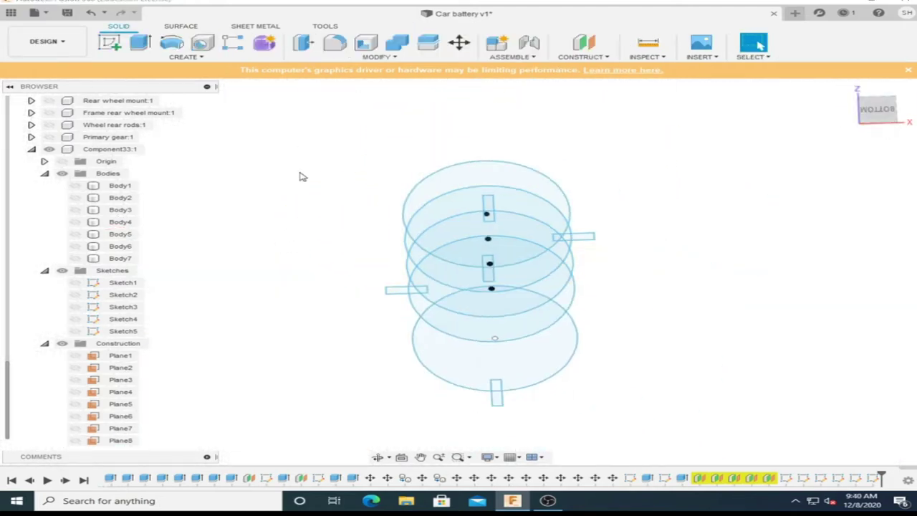
- Try a loft through the four rectangles, then cancel it and undo back to the solid model
{"action": "left_click", "coordinate": [185, 56]}
{"action": "left_click", "coordinate": [143, 215]}
{"action": "scroll", "coordinate": [492, 397], "scroll_direction": "up", "scroll_amount": 2}
{"action": "left_click", "coordinate": [497, 394]}
{"action": "left_click", "coordinate": [343, 241]}
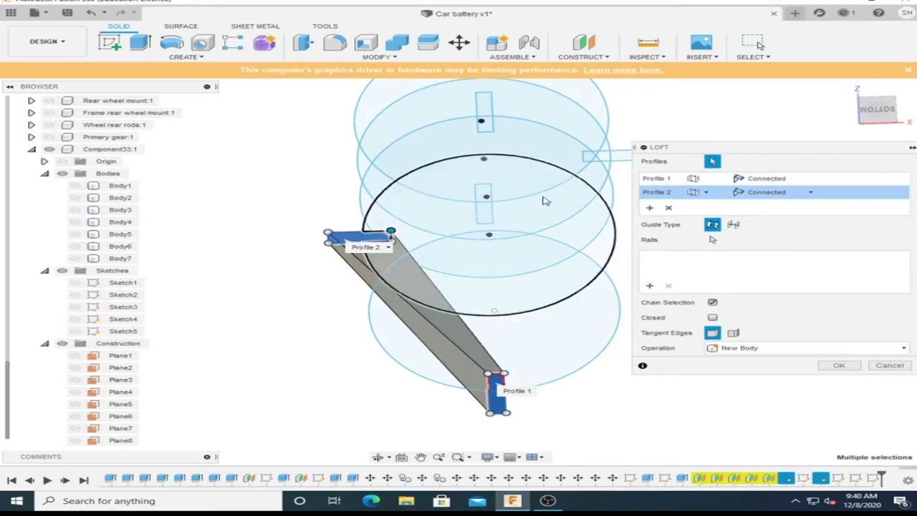
{"action": "mouse_move", "coordinate": [547, 200]}
{"action": "middle_mouse_down", "text": "shift"}
{"action": "mouse_move", "coordinate": [870, 118]}
{"action": "mouse_move", "coordinate": [523, 147]}
{"action": "middle_mouse_up", "text": "shift"}
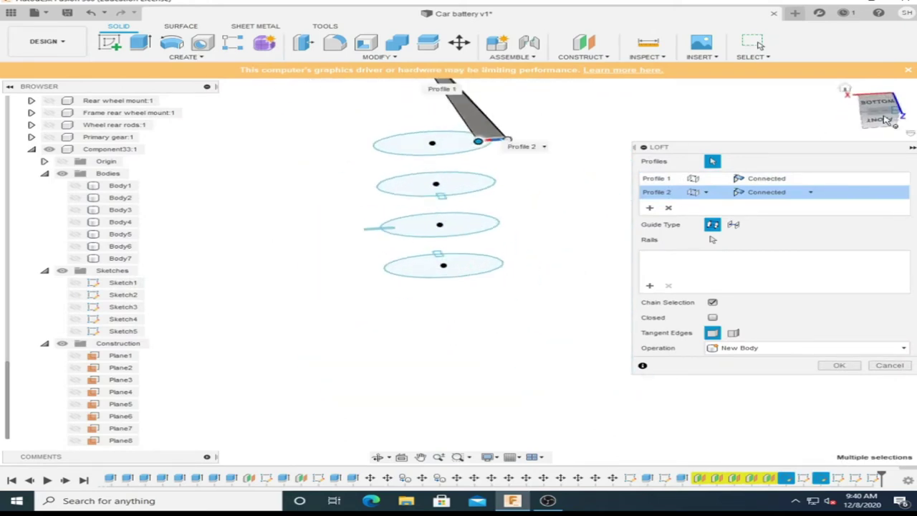
{"action": "scroll", "coordinate": [487, 208], "scroll_direction": "up", "scroll_amount": 3}
{"action": "left_click", "coordinate": [483, 205]}
{"action": "scroll", "coordinate": [430, 192], "scroll_direction": "up", "scroll_amount": 2}
{"action": "left_click", "coordinate": [430, 192]}
{"action": "scroll", "coordinate": [444, 229], "scroll_direction": "down", "scroll_amount": 3}
{"action": "scroll", "coordinate": [464, 275], "scroll_direction": "down", "scroll_amount": 1}
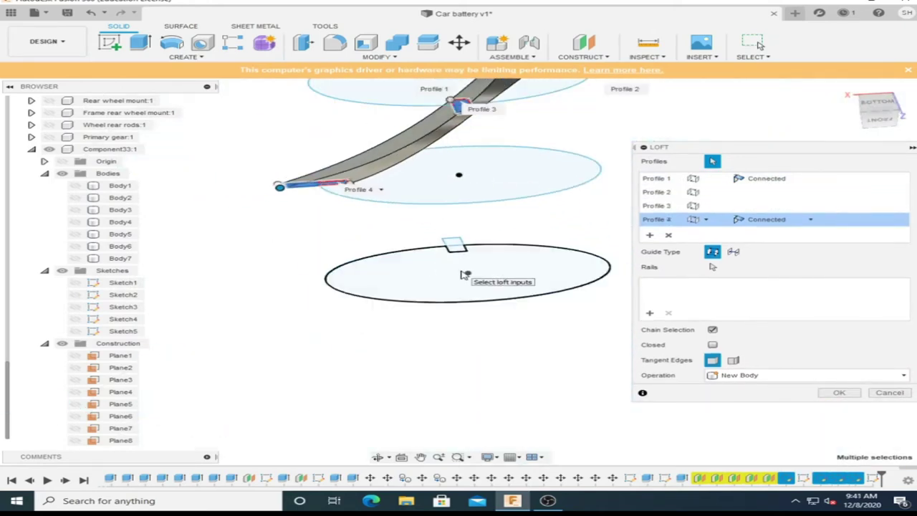
{"action": "scroll", "coordinate": [439, 234], "scroll_direction": "down", "scroll_amount": 3}
{"action": "middle_click_drag", "start_coordinate": [358, 231], "coordinate": [224, 390], "text": "shift"}
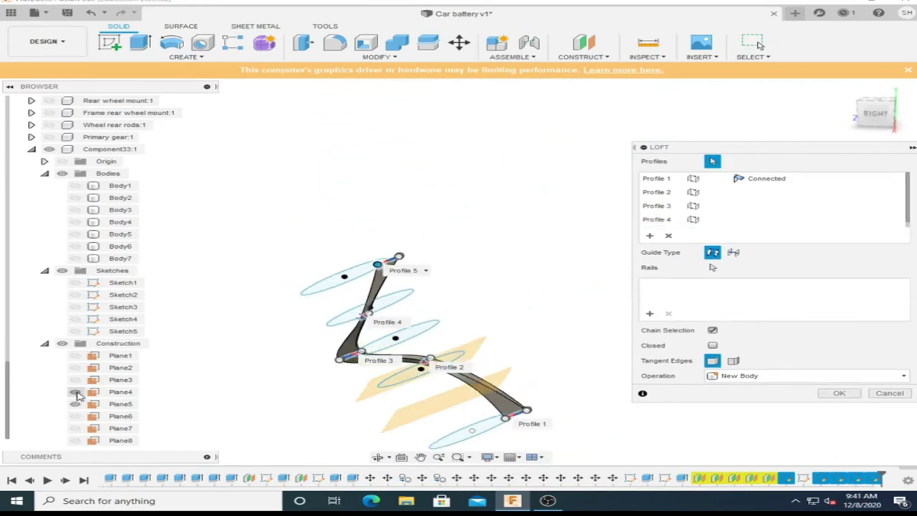
{"action": "left_click", "coordinate": [888, 392]}
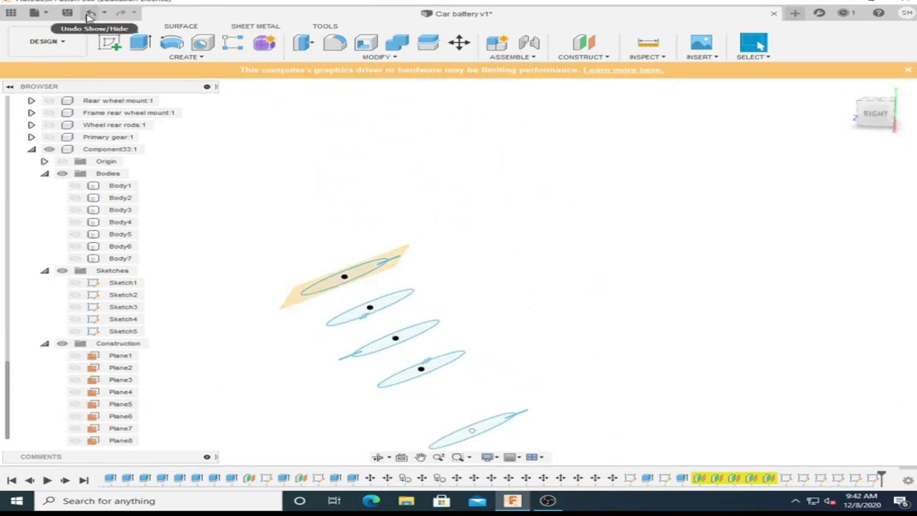
{"action": "left_click", "coordinate": [88, 14]}
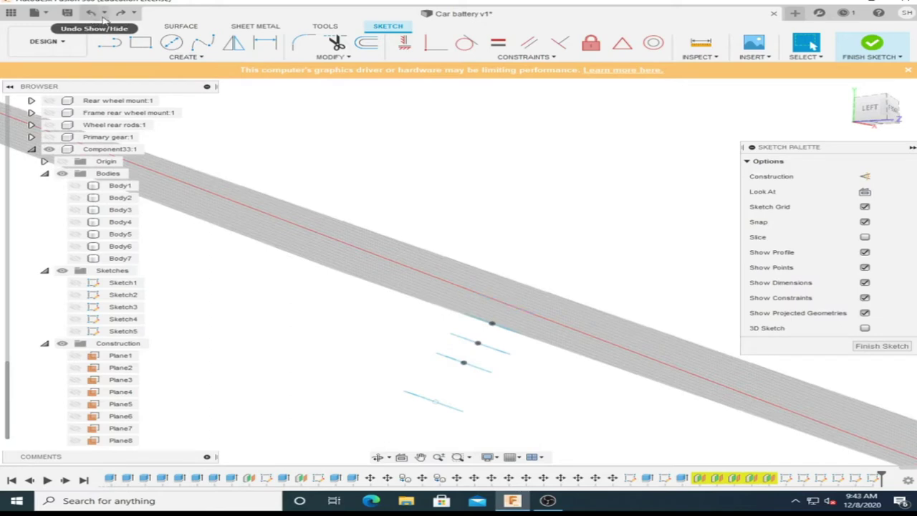
{"action": "left_click", "coordinate": [91, 13]}
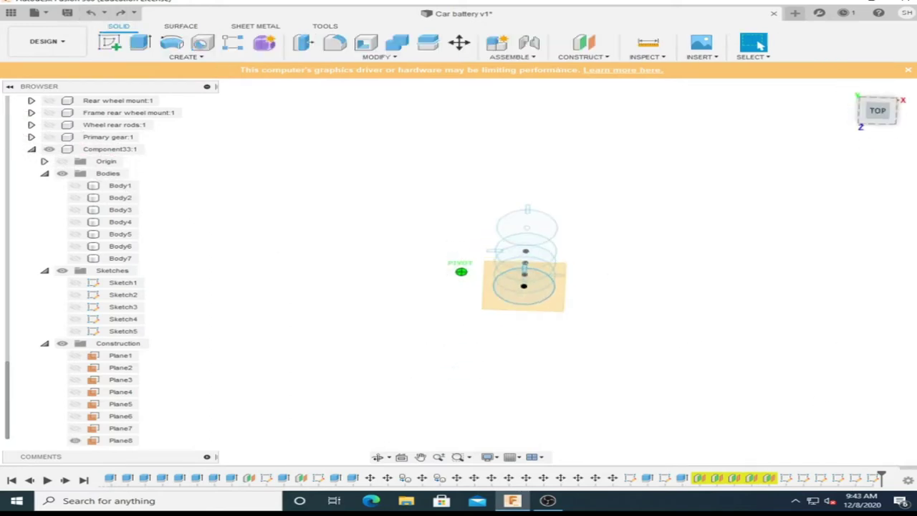
- Loft Profiles 1–4 into one twisted helical tooth body
{"action": "left_click", "coordinate": [186, 56]}
{"action": "left_click", "coordinate": [125, 147]}
{"action": "left_click", "coordinate": [578, 280]}
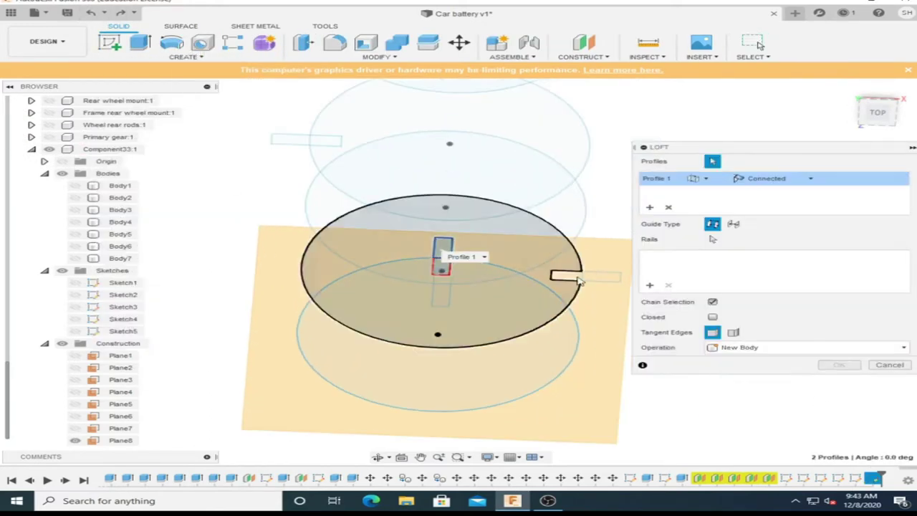
{"action": "left_click", "coordinate": [578, 280]}
{"action": "middle_click_drag", "start_coordinate": [579, 281], "coordinate": [502, 236], "text": "shift"}
{"action": "left_click", "coordinate": [614, 210]}
{"action": "middle_click_drag", "start_coordinate": [459, 215], "coordinate": [401, 187], "text": "shift"}
{"action": "left_click", "coordinate": [337, 152]}
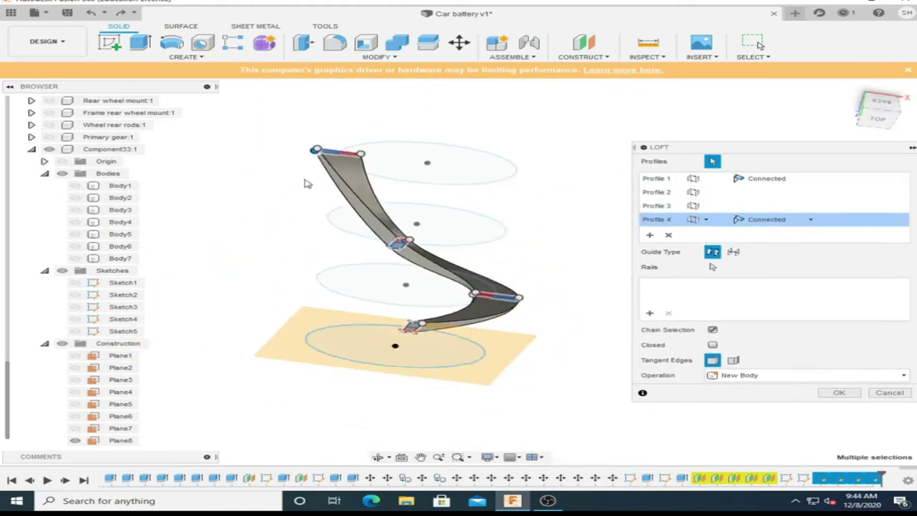
{"action": "scroll", "coordinate": [305, 183], "scroll_direction": "down", "scroll_amount": 3}
{"action": "middle_click_drag", "start_coordinate": [593, 210], "coordinate": [462, 268], "text": "shift"}
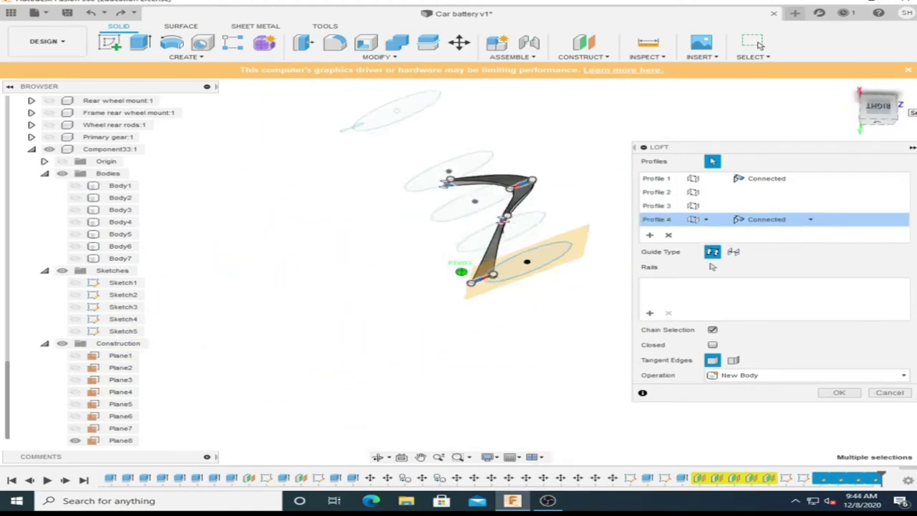
{"action": "scroll", "coordinate": [462, 268], "scroll_direction": "up", "scroll_amount": 5}
{"action": "scroll", "coordinate": [711, 267], "scroll_direction": "down", "scroll_amount": 5}
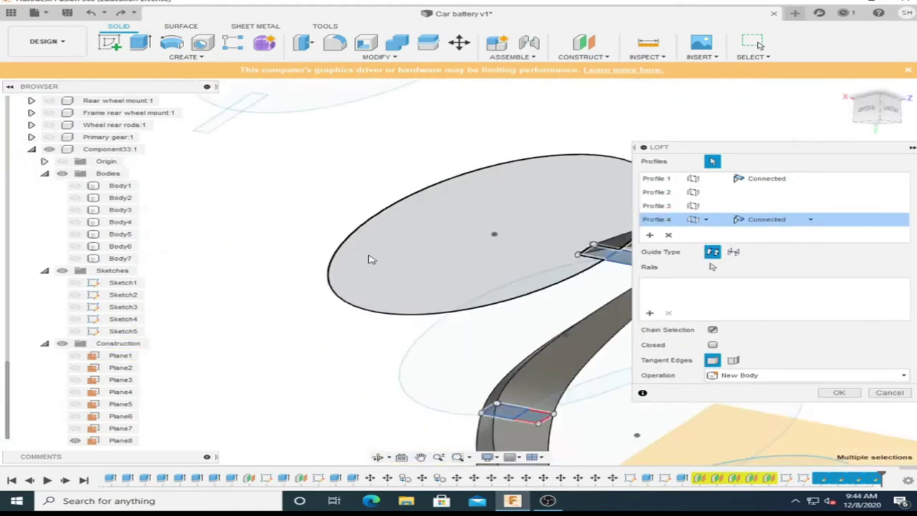
{"action": "left_click", "coordinate": [839, 392]}
{"action": "middle_click_drag", "start_coordinate": [810, 391], "coordinate": [716, 322], "text": "shift"}
{"action": "middle_click_drag", "start_coordinate": [461, 270], "coordinate": [401, 236], "text": "shift"}
- Start mirroring the twisted tooth body, then cancel the mirror
{"action": "scroll", "coordinate": [122, 179], "scroll_direction": "down", "scroll_amount": 1}
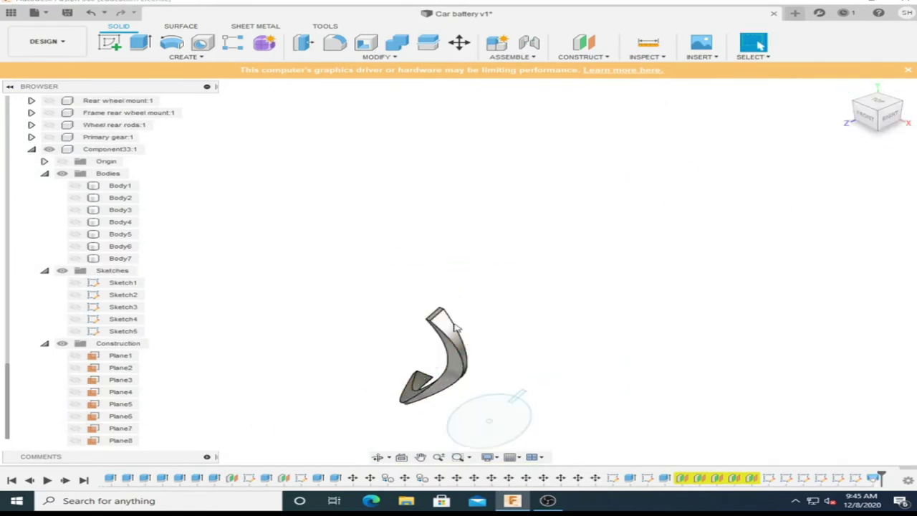
{"action": "scroll", "coordinate": [122, 257], "scroll_direction": "up", "scroll_amount": 1}
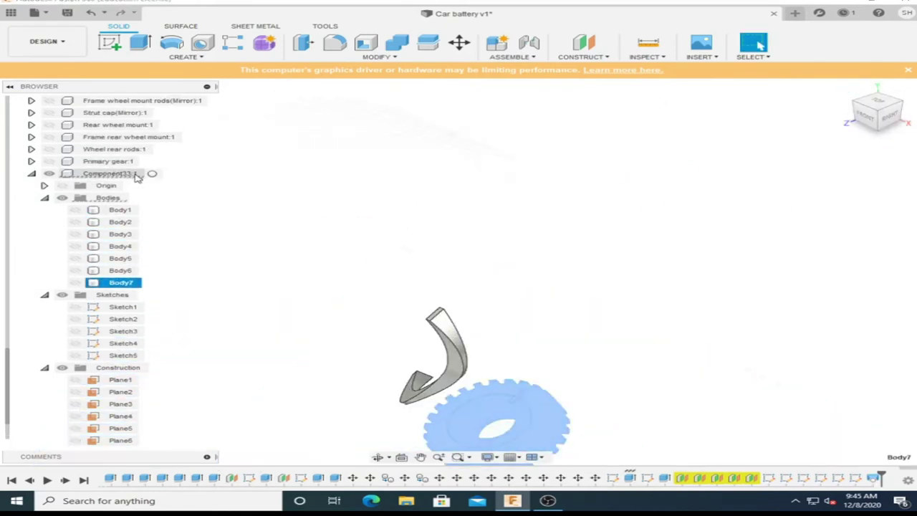
{"action": "scroll", "coordinate": [67, 146], "scroll_direction": "up", "scroll_amount": 10}
{"action": "left_click", "coordinate": [29, 148]}
{"action": "left_click", "coordinate": [186, 57]}
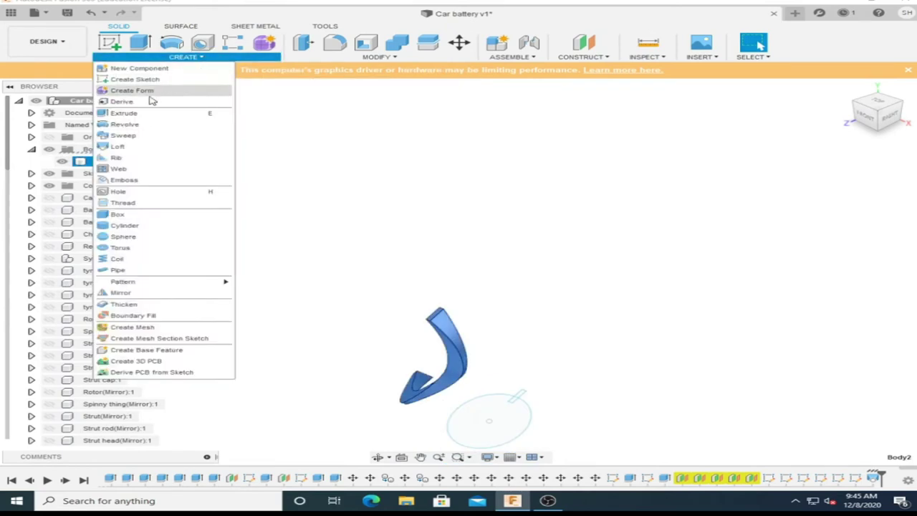
{"action": "left_click", "coordinate": [208, 292]}
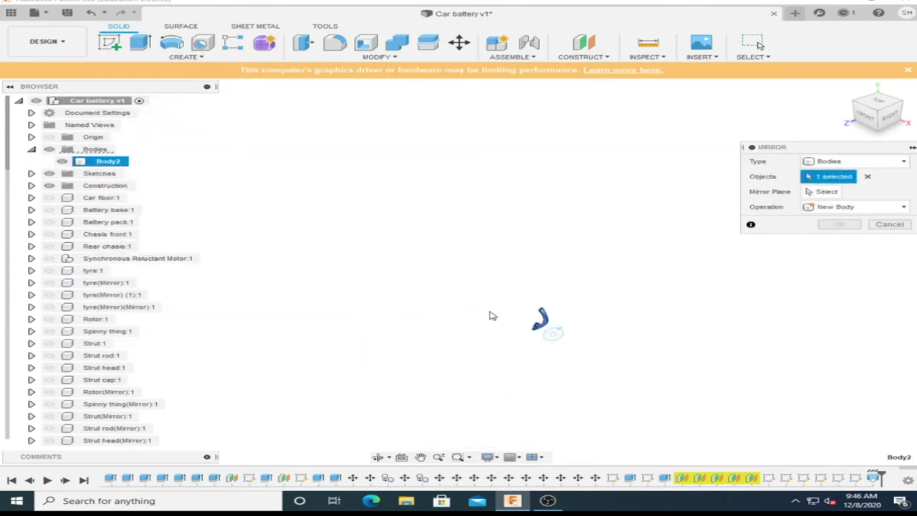
{"action": "middle_click_drag", "start_coordinate": [485, 271], "coordinate": [458, 301], "text": "shift"}
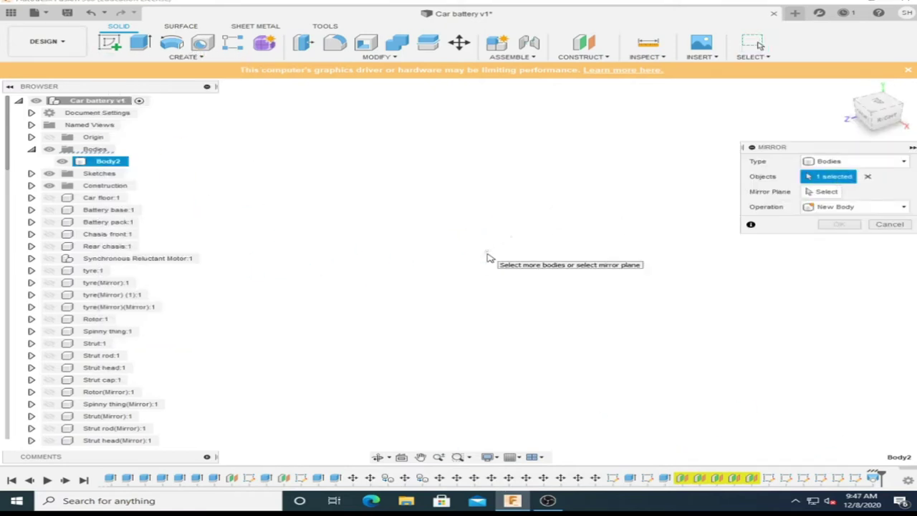
{"action": "scroll", "coordinate": [447, 268], "scroll_direction": "up", "scroll_amount": 5}
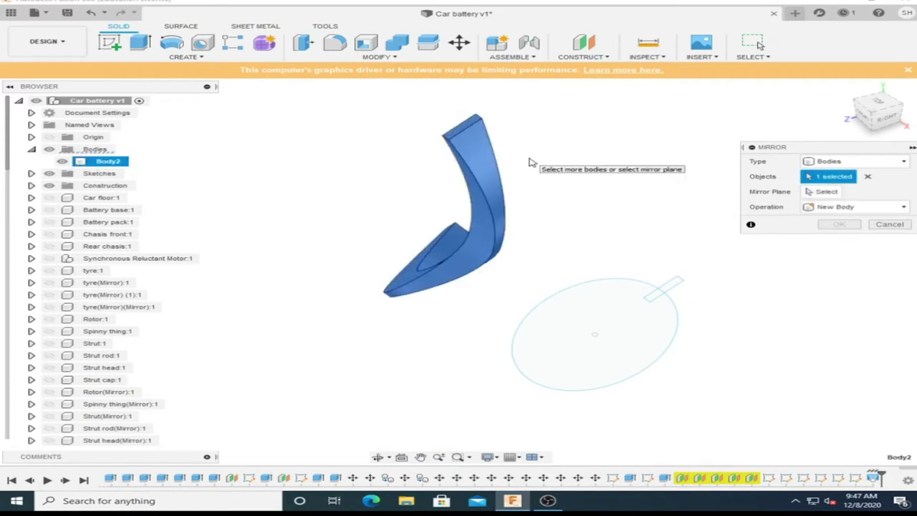
{"action": "key", "text": "Escape"}
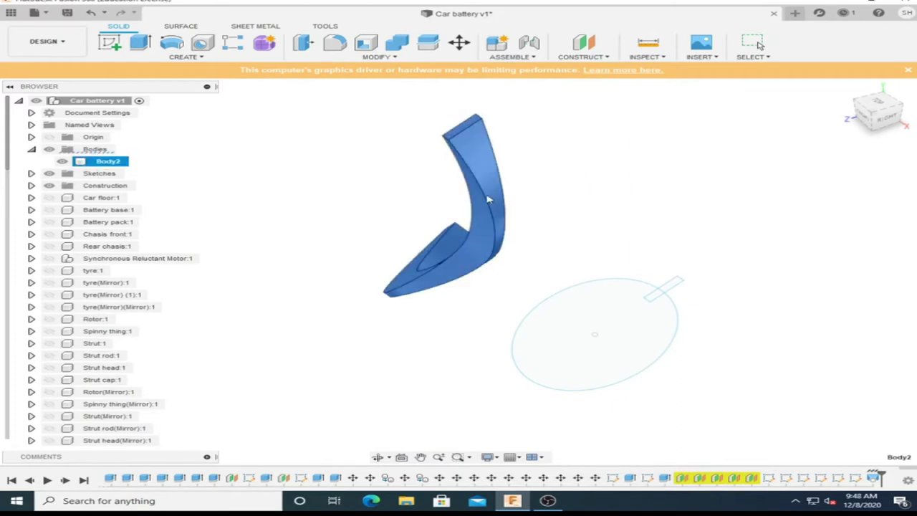
- Start a circular pattern of Body2 and expand the Sketches folder
{"action": "right_click", "coordinate": [116, 162]}
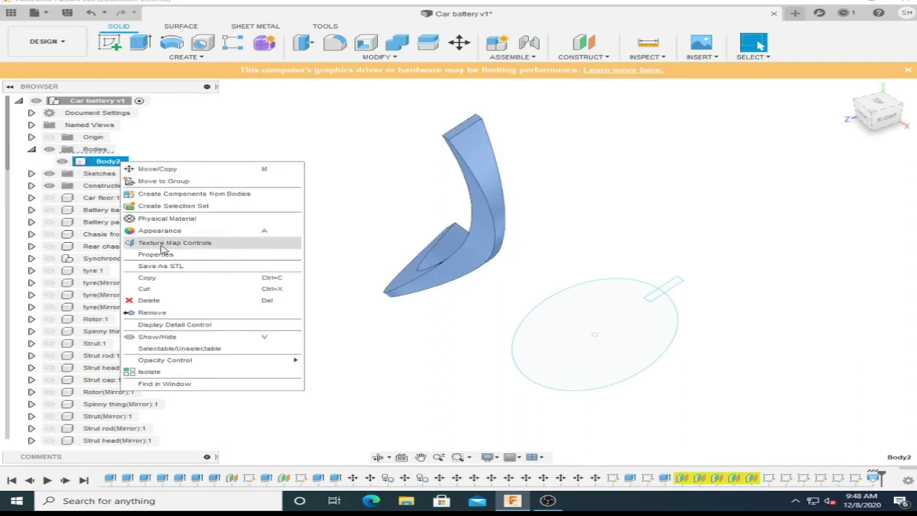
{"action": "left_click", "coordinate": [185, 57]}
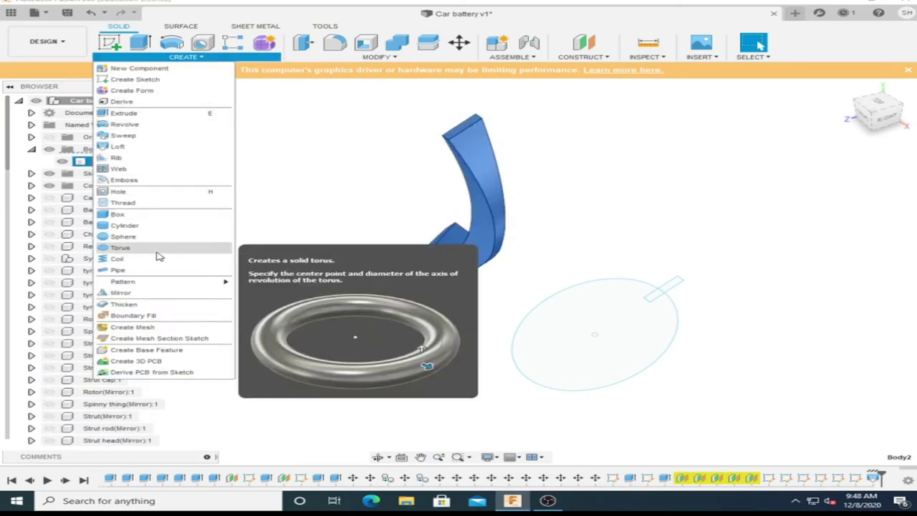
{"action": "left_click", "coordinate": [283, 297]}
{"action": "left_click", "coordinate": [31, 174]}
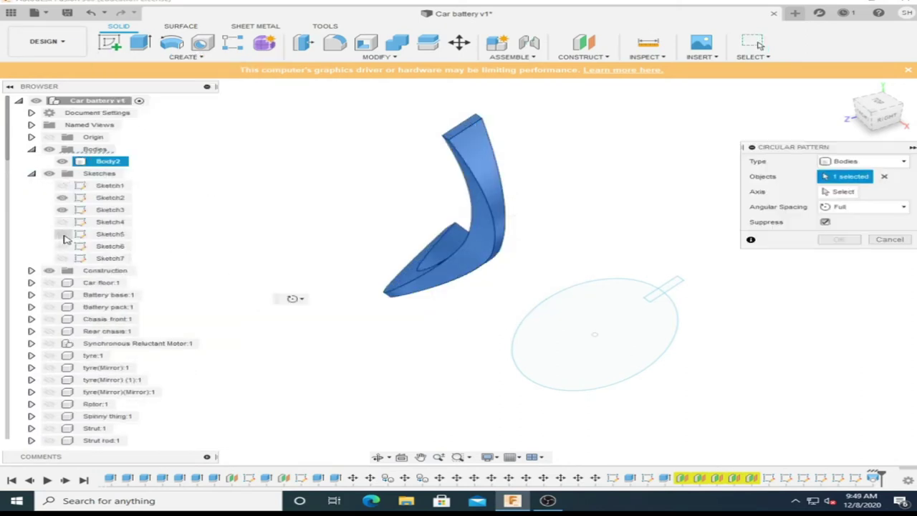
- Show Sketch7, use its circle centre as the axis, and pattern the blade 30 times
{"action": "left_click", "coordinate": [63, 257]}
{"action": "mouse_move", "coordinate": [454, 167]}
{"action": "middle_mouse_down", "text": "shift"}
{"action": "mouse_move", "coordinate": [483, 248]}
{"action": "mouse_move", "coordinate": [450, 348]}
{"action": "middle_mouse_up", "text": "shift"}
{"action": "scroll", "coordinate": [349, 426], "scroll_direction": "up", "scroll_amount": 5}
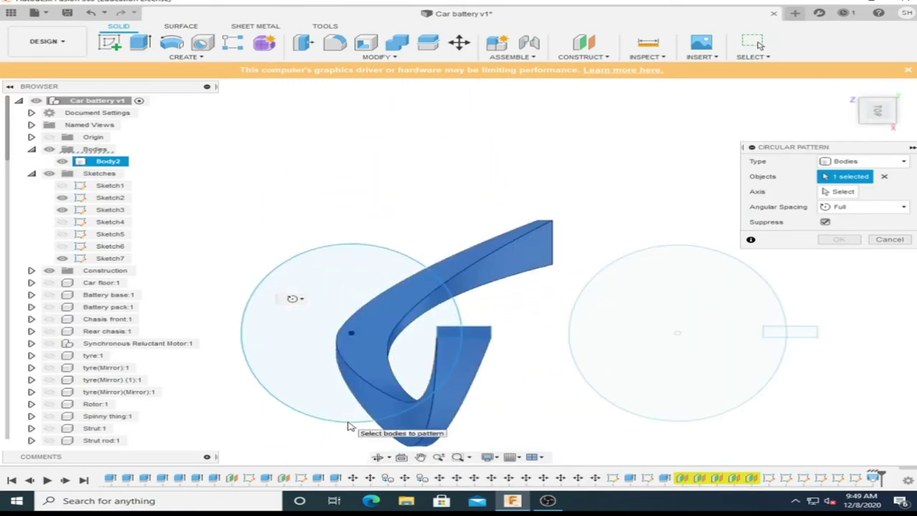
{"action": "left_click", "coordinate": [418, 265]}
{"action": "mouse_move", "coordinate": [418, 265]}
{"action": "middle_mouse_down", "text": "shift"}
{"action": "mouse_move", "coordinate": [885, 136]}
{"action": "mouse_move", "coordinate": [429, 250]}
{"action": "middle_mouse_up", "text": "shift"}
{"action": "scroll", "coordinate": [555, 357], "scroll_direction": "up", "scroll_amount": 5}
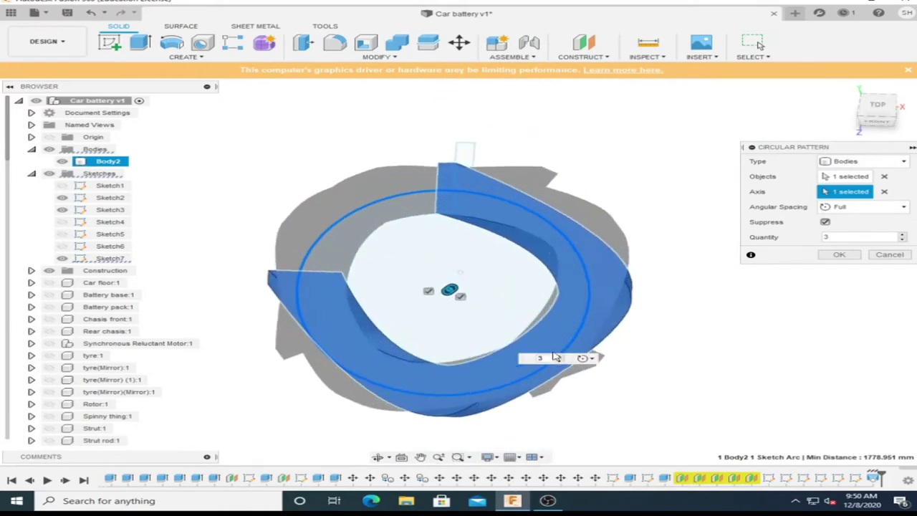
{"action": "type", "text": "0"}
{"action": "scroll", "coordinate": [555, 356], "scroll_direction": "down", "scroll_amount": 5}
{"action": "mouse_move", "coordinate": [547, 208]}
{"action": "middle_mouse_down", "text": "shift"}
{"action": "mouse_move", "coordinate": [510, 354]}
{"action": "mouse_move", "coordinate": [454, 345]}
{"action": "middle_mouse_up", "text": "shift"}
{"action": "scroll", "coordinate": [510, 354], "scroll_direction": "up", "scroll_amount": 3}
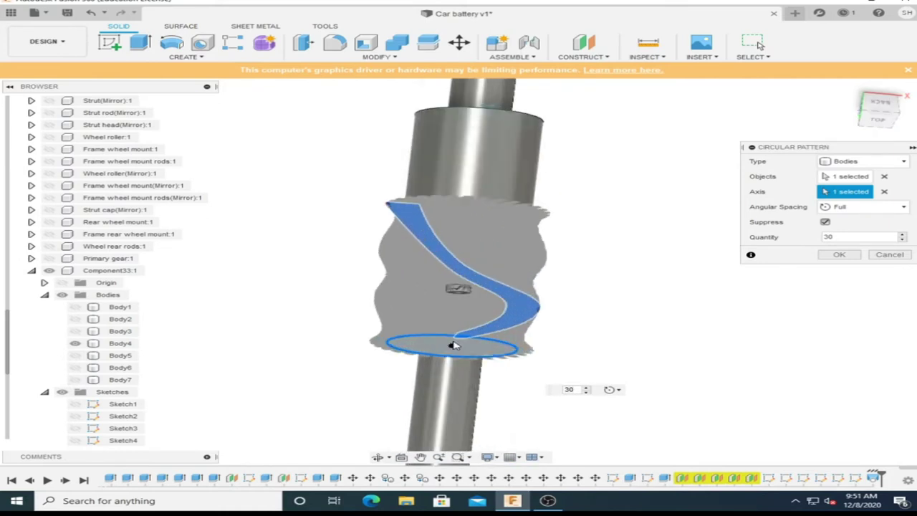
{"action": "middle_click_drag", "start_coordinate": [880, 119], "coordinate": [870, 235], "text": "shift"}
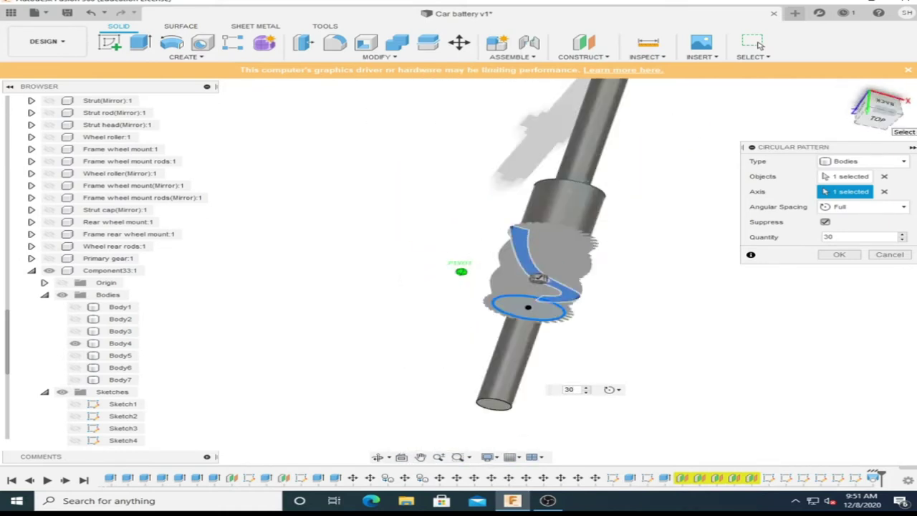
{"action": "left_click", "coordinate": [847, 255]}
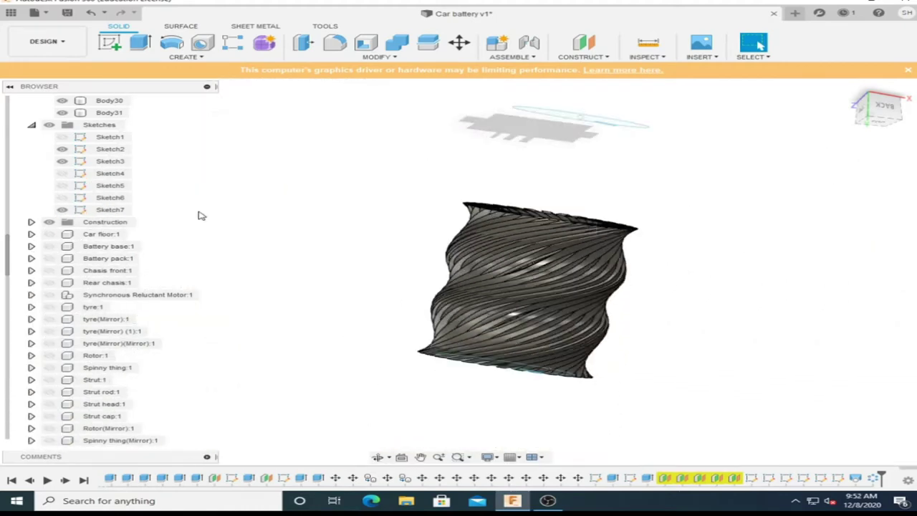
- Show the sketches, hide the Bodies folder, and start Move/Copy on the ellipse sketches
{"action": "scroll", "coordinate": [342, 247], "scroll_direction": "down", "scroll_amount": 2}
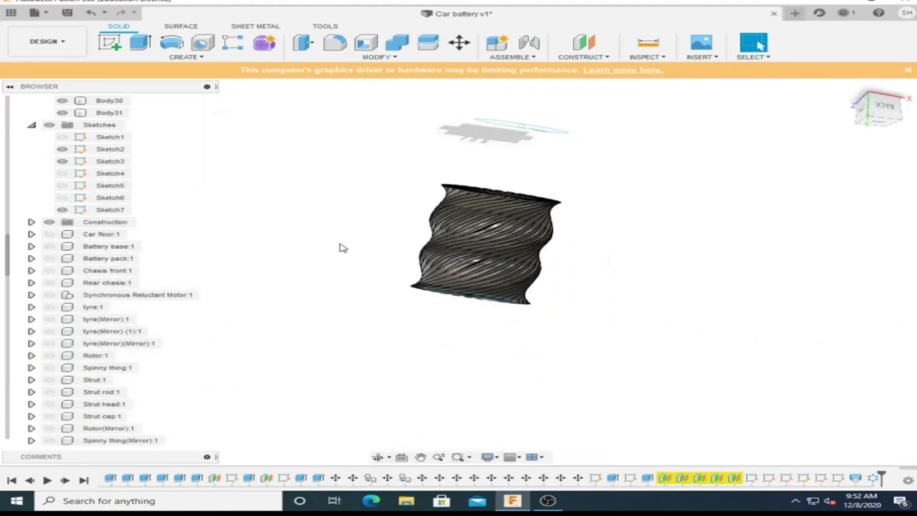
{"action": "right_click", "coordinate": [62, 200]}
{"action": "left_click", "coordinate": [143, 280]}
{"action": "left_click", "coordinate": [63, 114]}
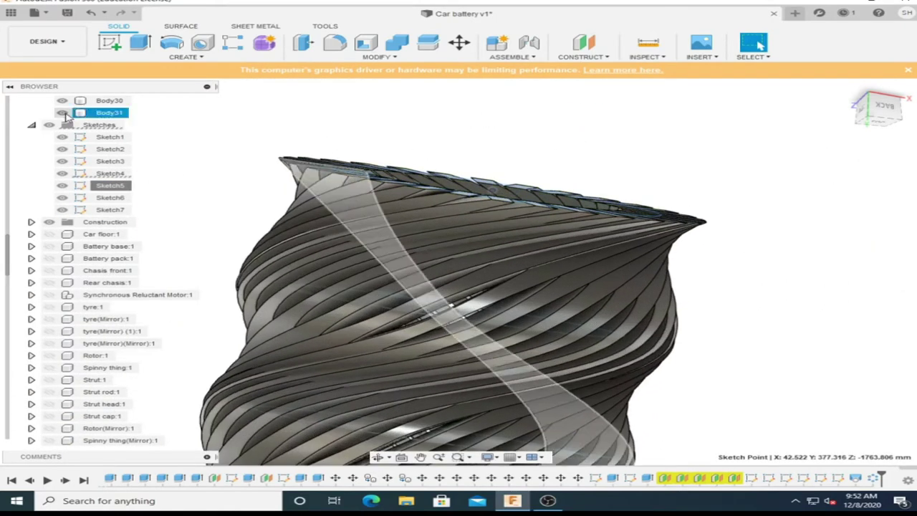
{"action": "scroll", "coordinate": [86, 179], "scroll_direction": "up", "scroll_amount": 3}
{"action": "scroll", "coordinate": [86, 179], "scroll_direction": "up", "scroll_amount": 6}
{"action": "left_click", "coordinate": [49, 149]}
{"action": "scroll", "coordinate": [510, 191], "scroll_direction": "down", "scroll_amount": 3}
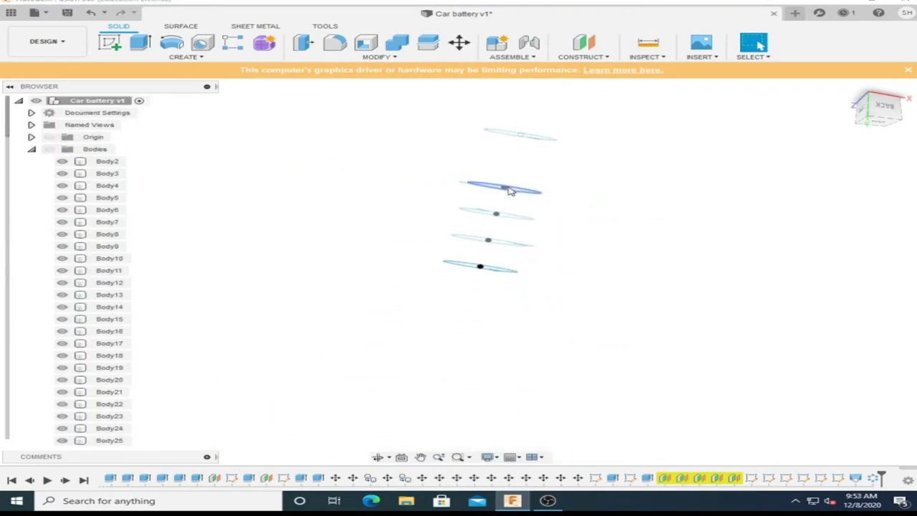
{"action": "right_click", "coordinate": [467, 188]}
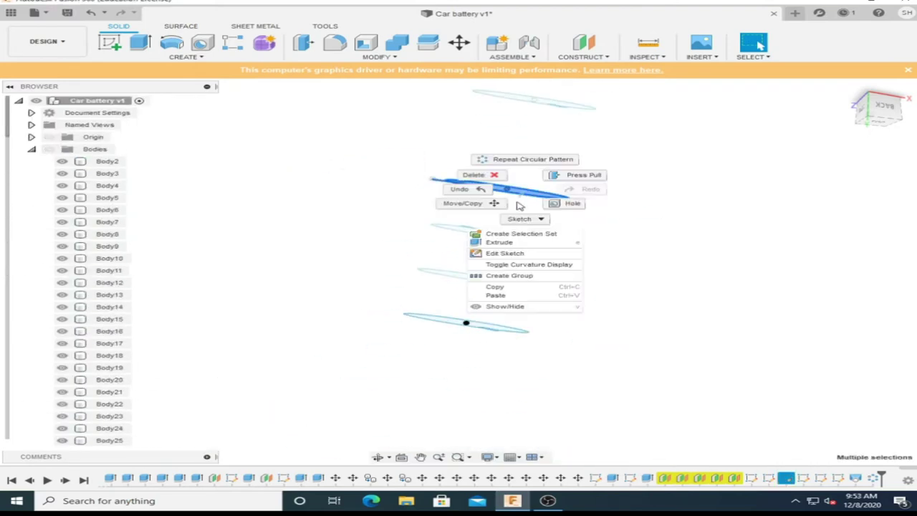
{"action": "left_click", "coordinate": [460, 200]}
- Drop the 170° rotation and switch the sketch move to a straight translation
{"action": "middle_click_drag", "start_coordinate": [460, 271], "coordinate": [473, 215], "text": "shift"}
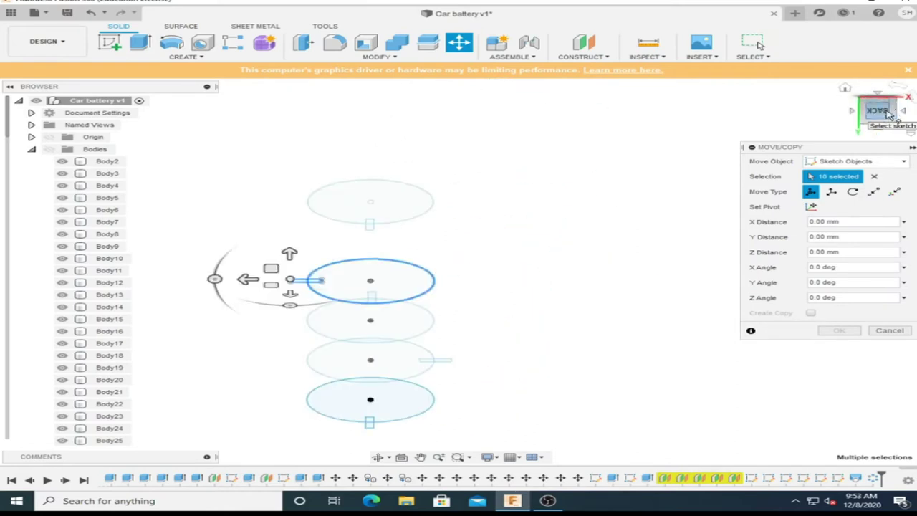
{"action": "left_click", "coordinate": [882, 330]}
{"action": "key", "text": "m"}
{"action": "left_click_drag", "start_coordinate": [287, 175], "coordinate": [365, 177]}
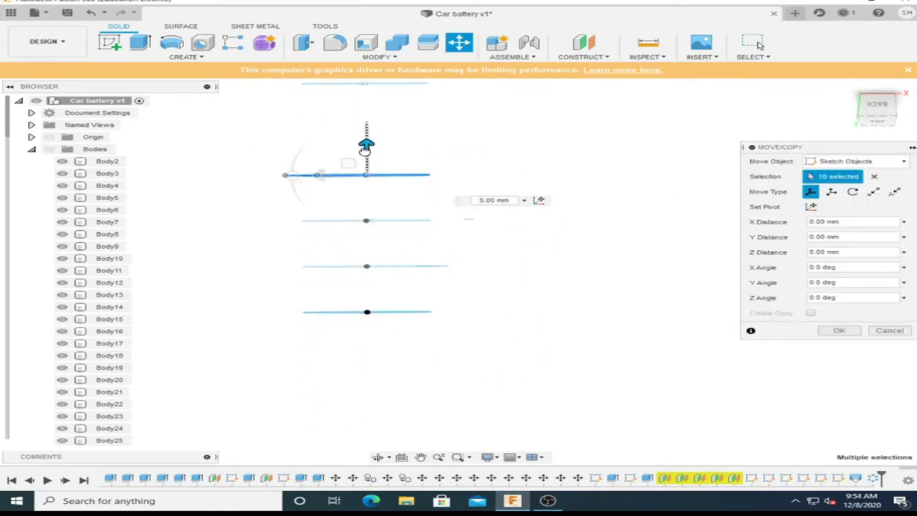
{"action": "left_click", "coordinate": [828, 192]}
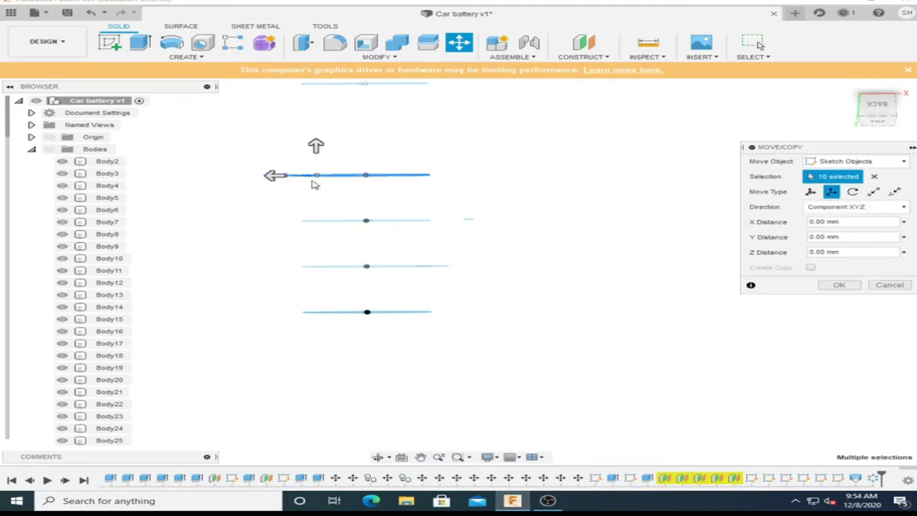
- Shift-select the helical tooth bodies in the browser, extending from Body31 up toward Body2
{"action": "key", "text": "Return"}
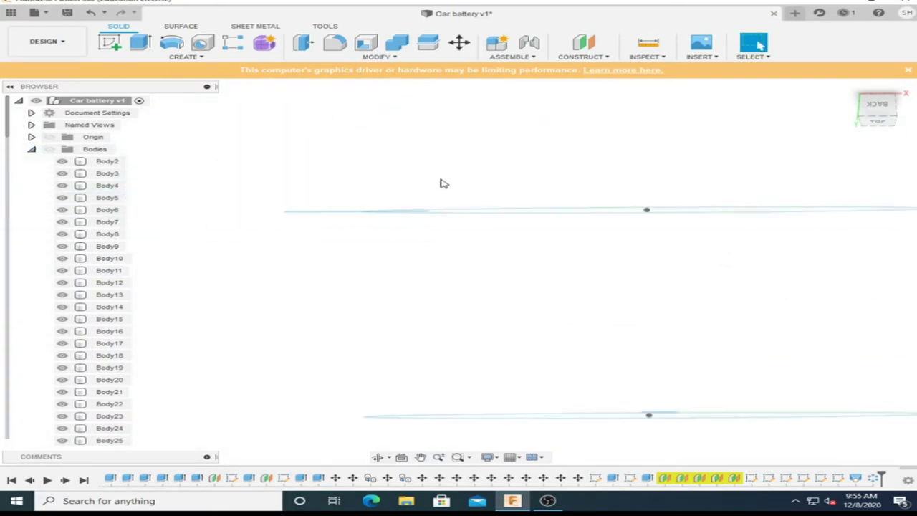
{"action": "scroll", "coordinate": [38, 184], "scroll_direction": "down", "scroll_amount": 2}
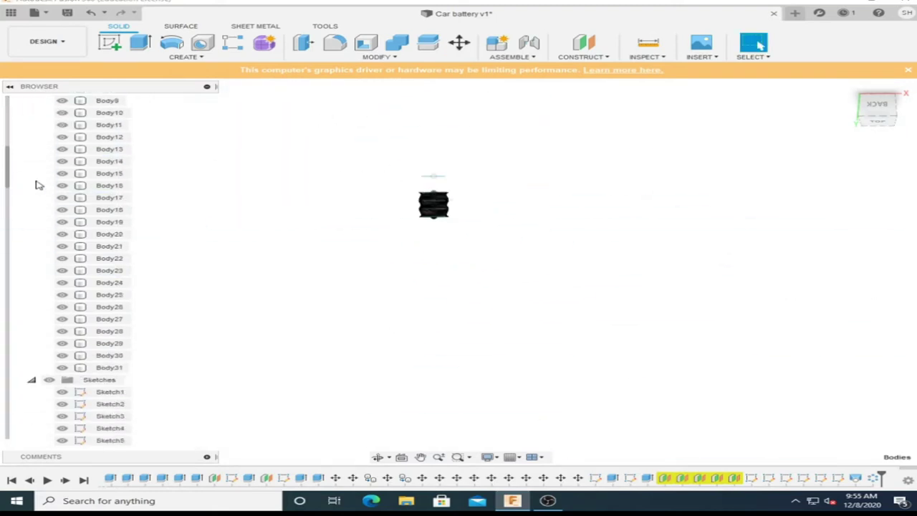
{"action": "scroll", "coordinate": [38, 185], "scroll_direction": "down", "scroll_amount": 5}
{"action": "scroll", "coordinate": [77, 264], "scroll_direction": "down", "scroll_amount": 8}
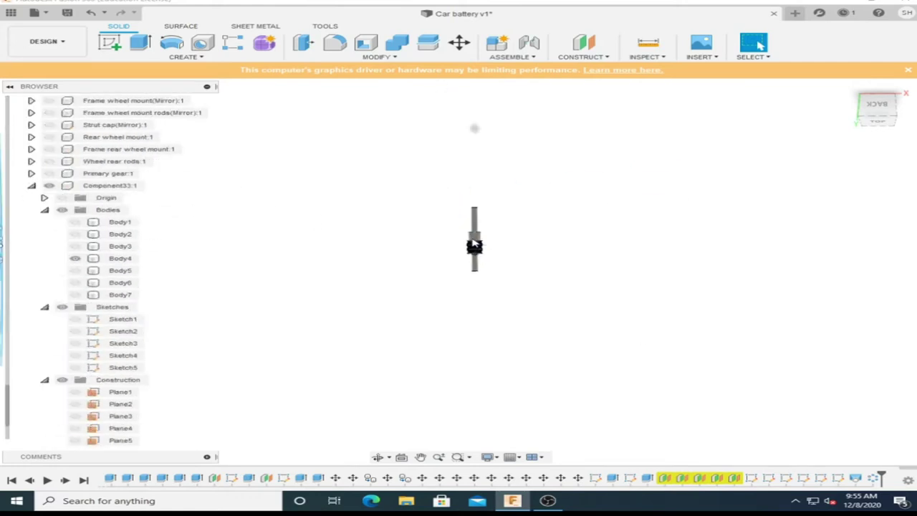
{"action": "scroll", "coordinate": [107, 237], "scroll_direction": "up", "scroll_amount": 10}
{"action": "left_click", "coordinate": [110, 258]}
{"action": "left_click", "coordinate": [107, 225], "text": "shift"}
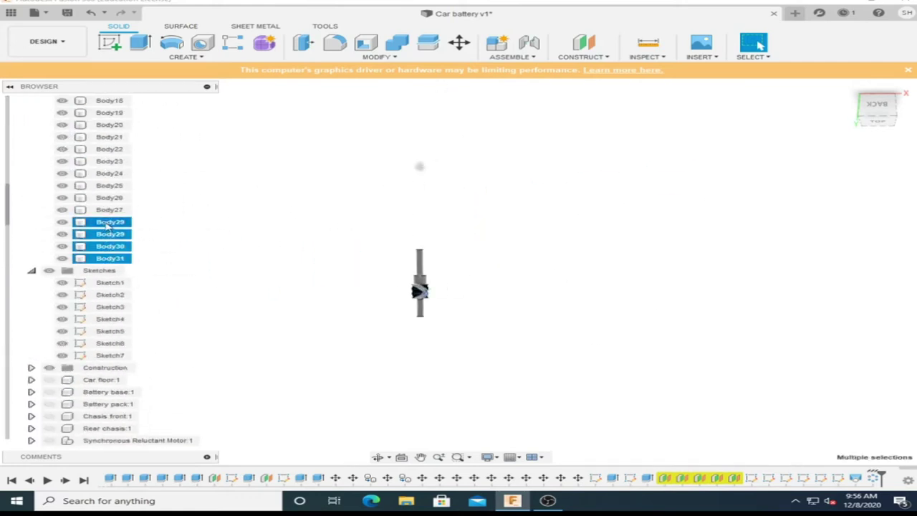
{"action": "scroll", "coordinate": [107, 114], "scroll_direction": "up", "scroll_amount": 2}
{"action": "left_click", "coordinate": [107, 115], "text": "shift"}
{"action": "scroll", "coordinate": [107, 118], "scroll_direction": "up", "scroll_amount": 2}
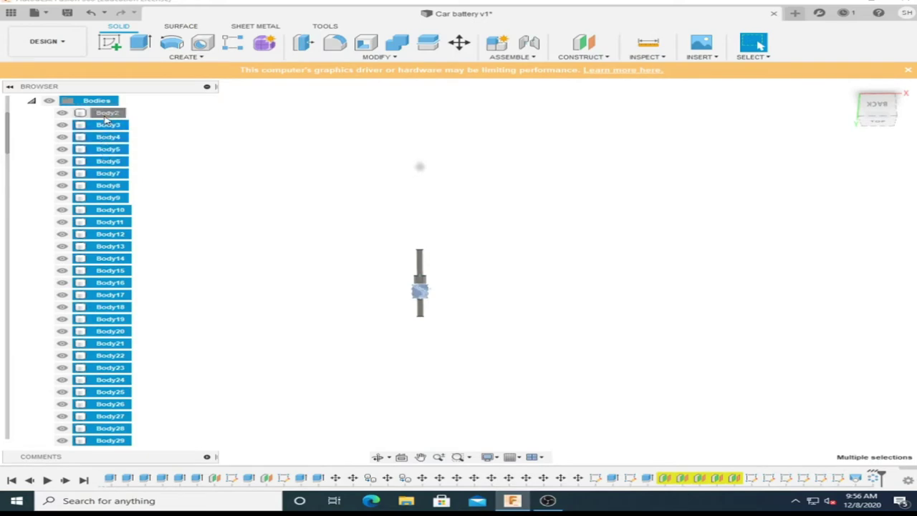
- Open the selected bodies' context menu, then cancel an accidentally started Extrude
{"action": "right_click", "coordinate": [105, 116]}
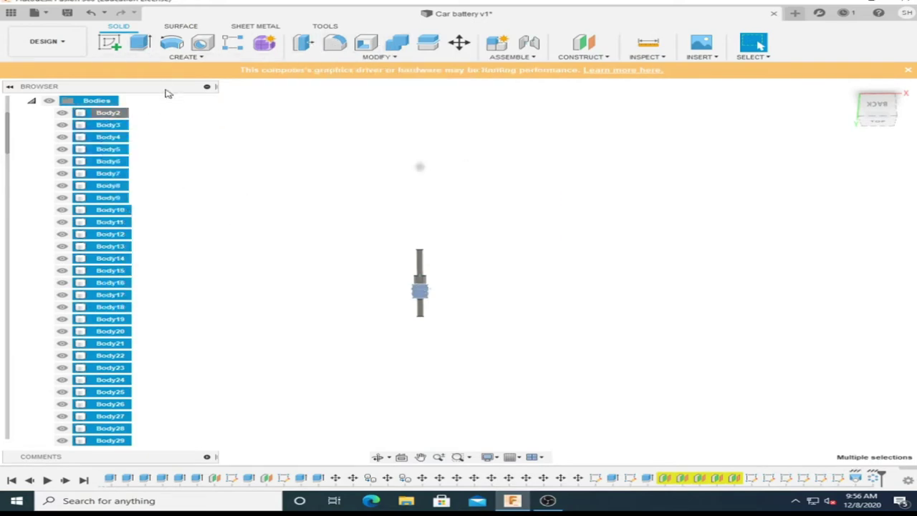
{"action": "key", "text": "e"}
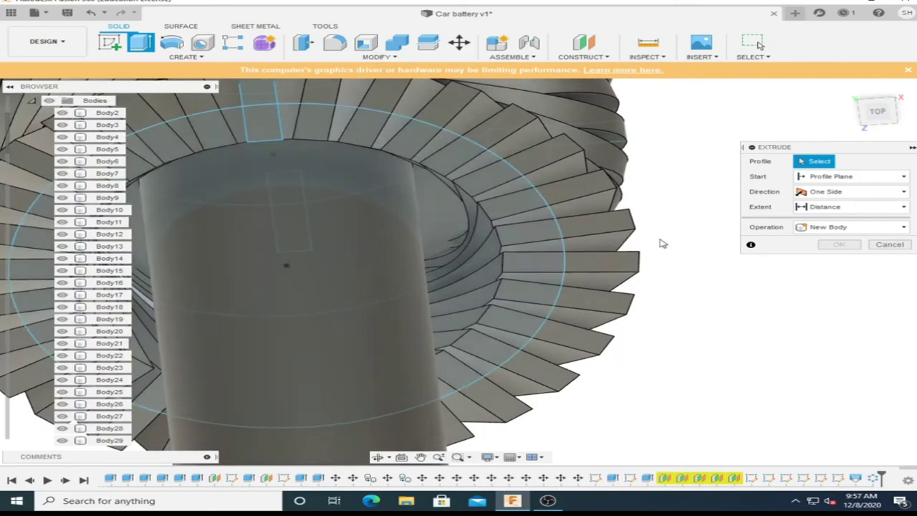
{"action": "key", "text": "Escape"}
- Add Body2 through Body26 and open Move/Copy, orbiting to a side view of the gear
{"action": "left_click_drag", "start_coordinate": [107, 112], "coordinate": [108, 440]}
{"action": "right_click", "coordinate": [108, 440]}
{"action": "left_click", "coordinate": [164, 65]}
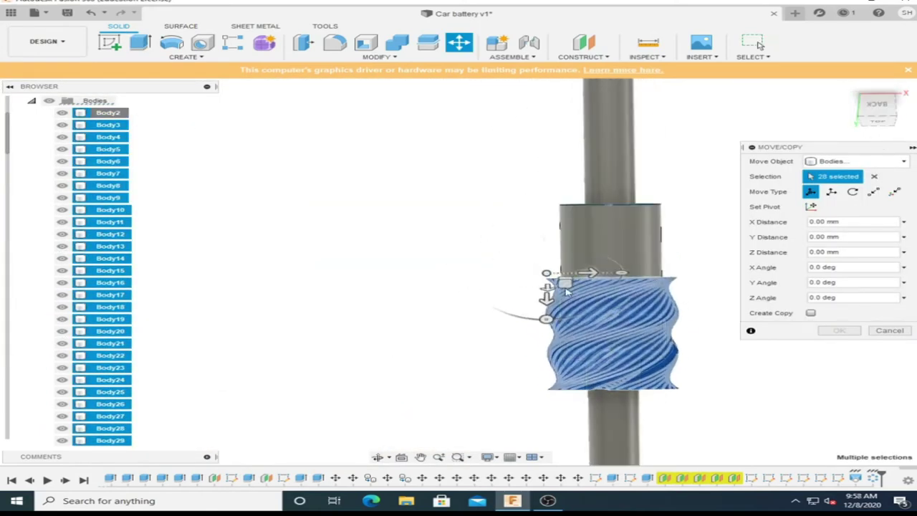
{"action": "left_click_drag", "start_coordinate": [545, 294], "coordinate": [104, 119]}
{"action": "scroll", "coordinate": [107, 287], "scroll_direction": "down", "scroll_amount": 3}
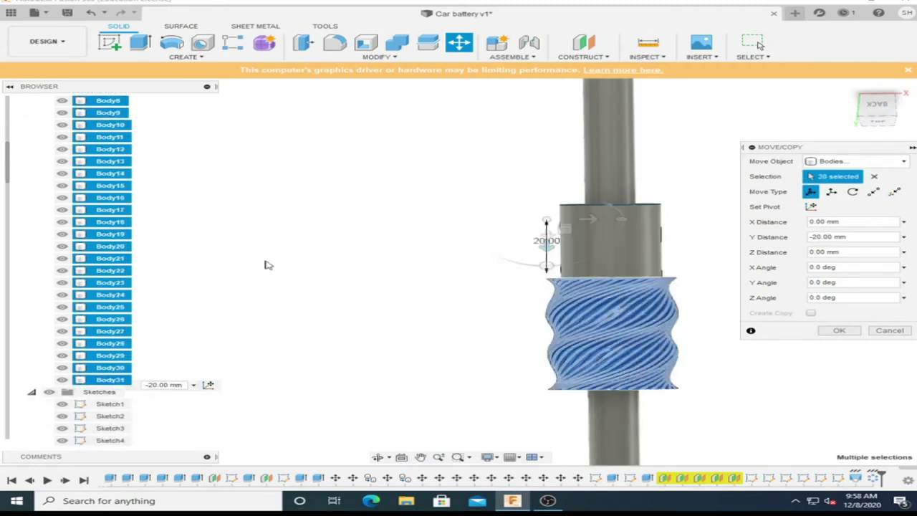
{"action": "mouse_move", "coordinate": [542, 241]}
{"action": "middle_mouse_down", "text": "shift"}
{"action": "mouse_move", "coordinate": [458, 272]}
{"action": "mouse_move", "coordinate": [401, 337]}
{"action": "middle_mouse_up", "text": "shift"}
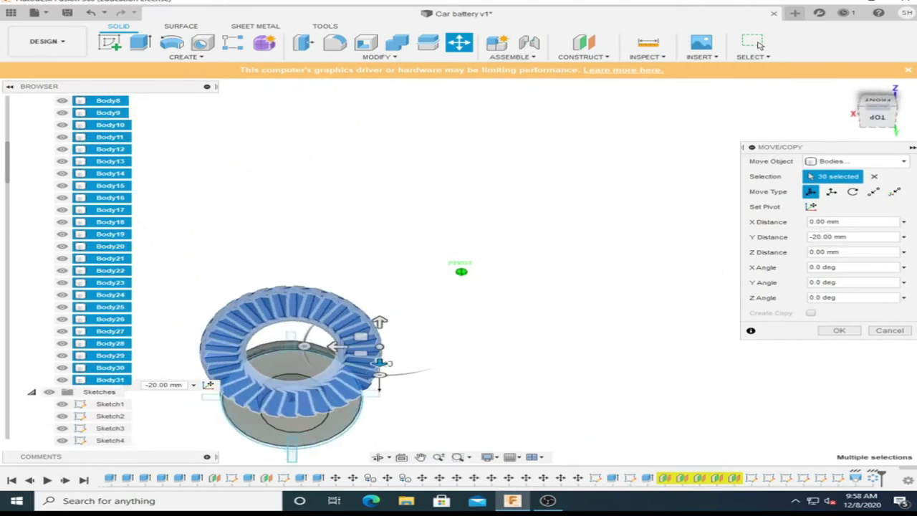
{"action": "left_click_drag", "start_coordinate": [383, 337], "coordinate": [383, 365]}
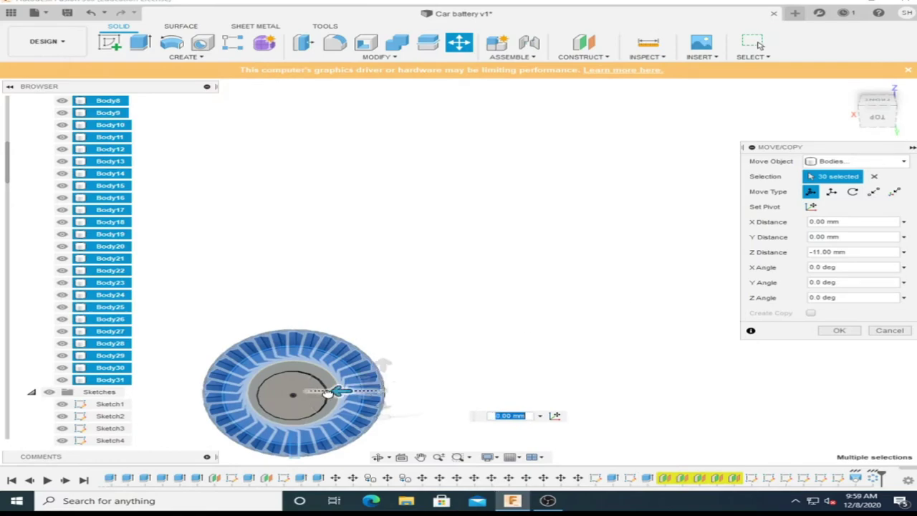
{"action": "mouse_move", "coordinate": [328, 391]}
{"action": "middle_mouse_down", "text": "shift"}
{"action": "mouse_move", "coordinate": [389, 205]}
{"action": "mouse_move", "coordinate": [396, 368]}
{"action": "mouse_move", "coordinate": [380, 364]}
{"action": "middle_mouse_up", "text": "shift"}
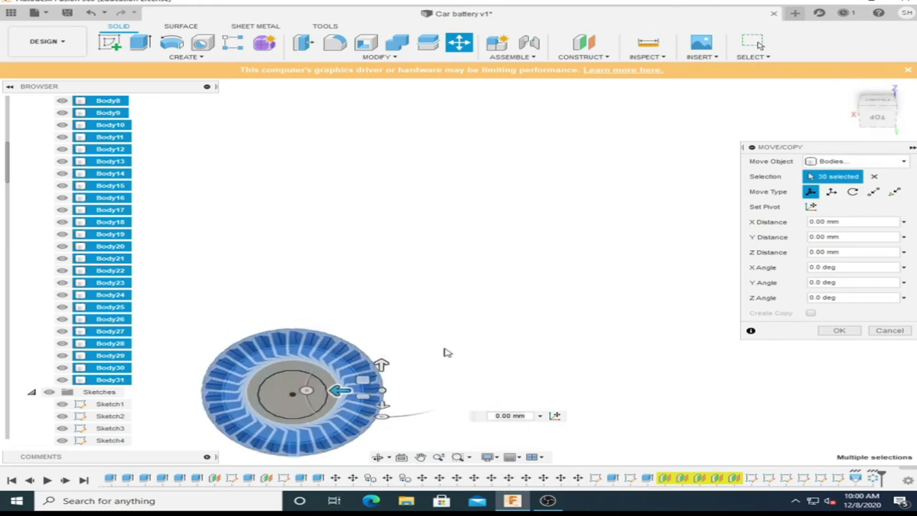
- Move the tooth bodies 5 mm along Y, confirm, and view the gear from the top
{"action": "middle_click_drag", "start_coordinate": [444, 351], "coordinate": [673, 148], "text": "shift"}
{"action": "type", "text": "5"}
{"action": "key", "text": "Return"}
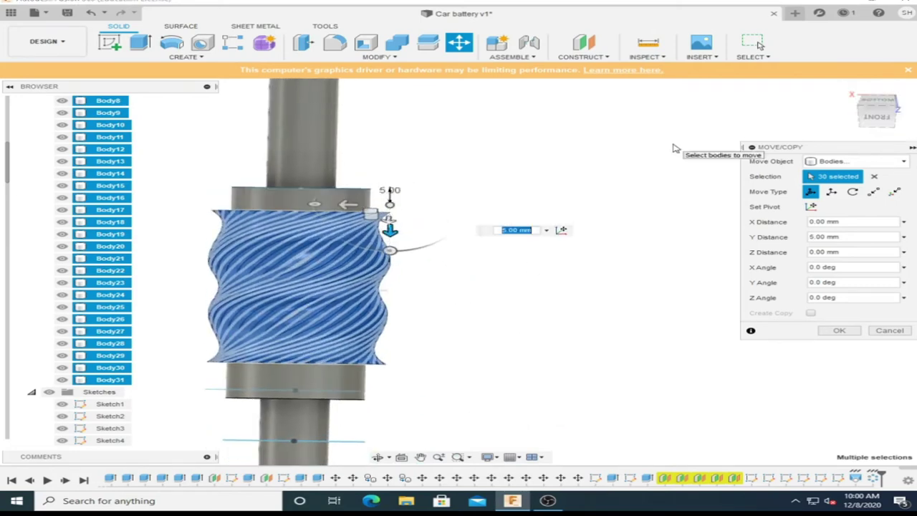
{"action": "left_click", "coordinate": [838, 330]}
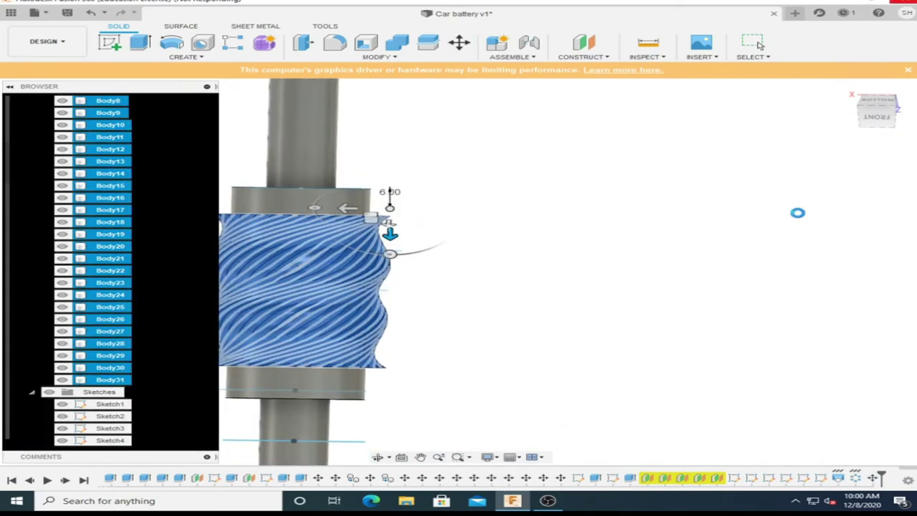
{"action": "left_click", "coordinate": [897, 111]}
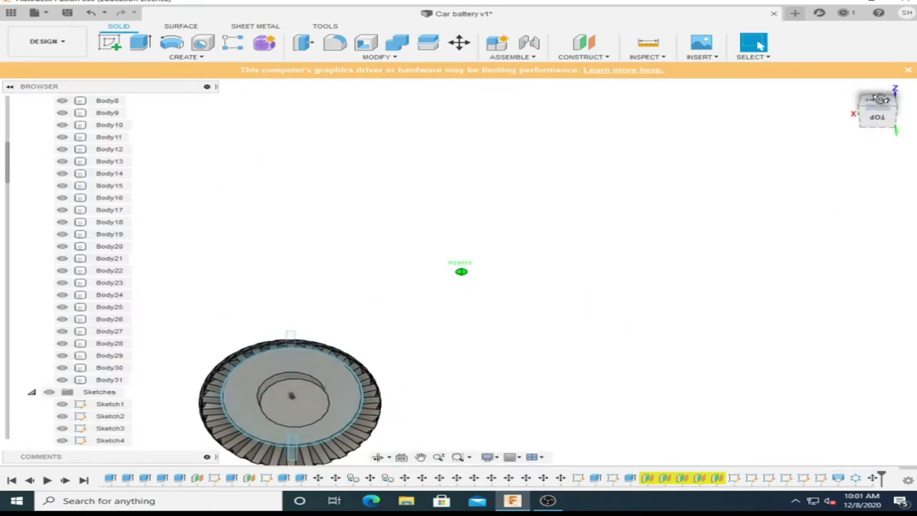
- Extend the selection to Body2 and commit a Move/Copy of the 30 tooth bodies
{"action": "scroll", "coordinate": [107, 215], "scroll_direction": "up", "scroll_amount": 3}
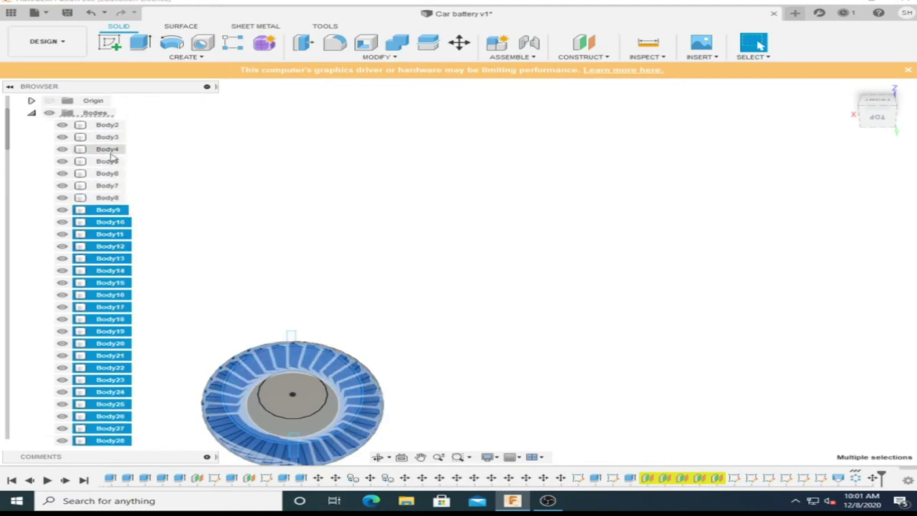
{"action": "left_click", "coordinate": [107, 125], "text": "shift"}
{"action": "right_click", "coordinate": [107, 124]}
{"action": "left_click", "coordinate": [157, 131]}
{"action": "key", "text": "Return"}
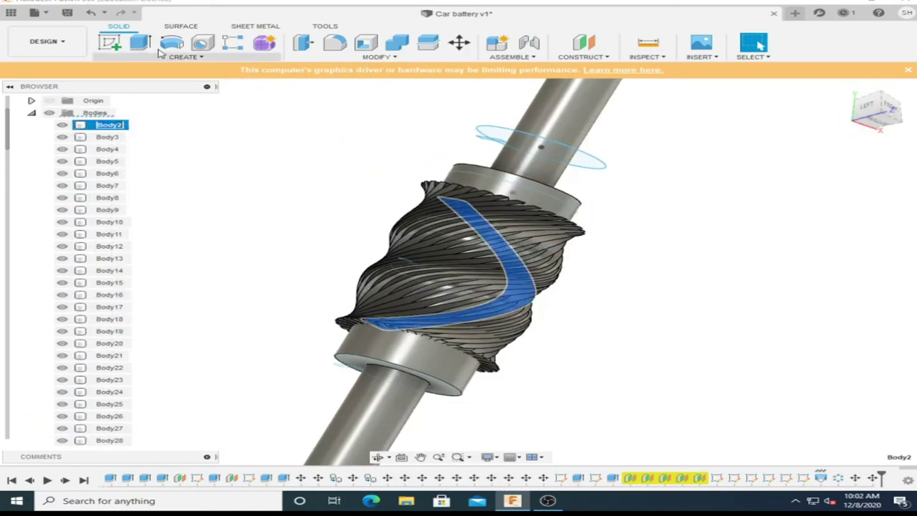
- Try a two-sided extrude on a profile, cancel it, and select Body2 onward
{"action": "key", "text": "e"}
{"action": "left_click", "coordinate": [833, 214]}
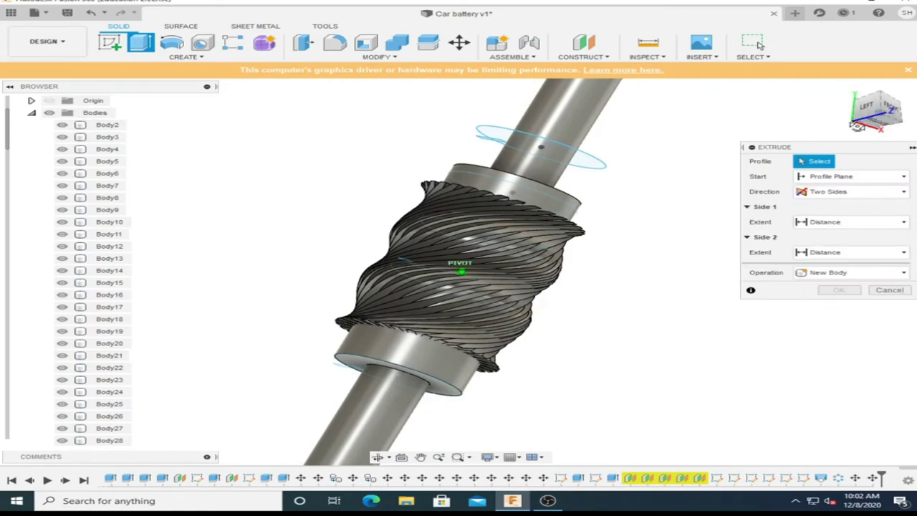
{"action": "left_click", "coordinate": [516, 140]}
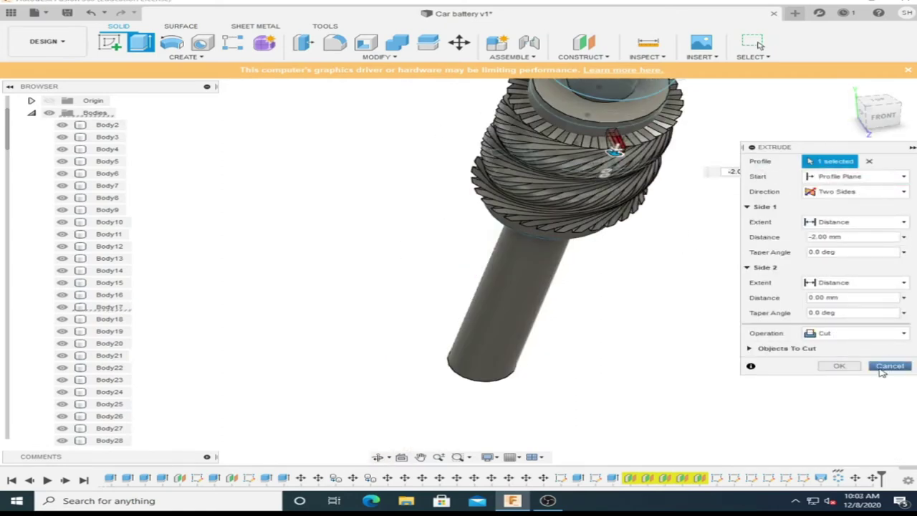
{"action": "left_click", "coordinate": [882, 369]}
{"action": "mouse_move", "coordinate": [127, 125]}
{"action": "left_mouse_down"}
{"action": "mouse_move", "coordinate": [107, 304]}
{"action": "mouse_move", "coordinate": [107, 423]}
{"action": "left_mouse_up"}
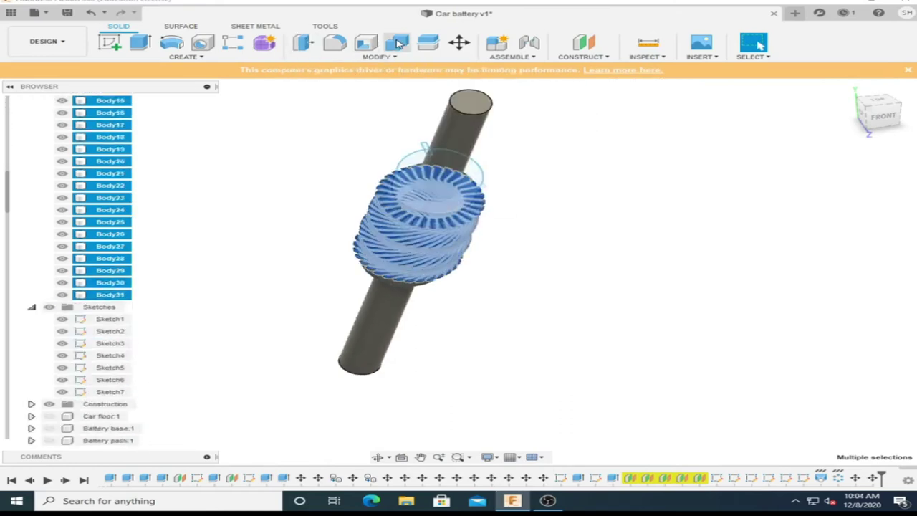
- Apply a Combine Cut with the selected tooth bodies, then undo it
{"action": "left_click", "coordinate": [399, 45]}
{"action": "left_click", "coordinate": [867, 191]}
{"action": "left_click", "coordinate": [838, 210]}
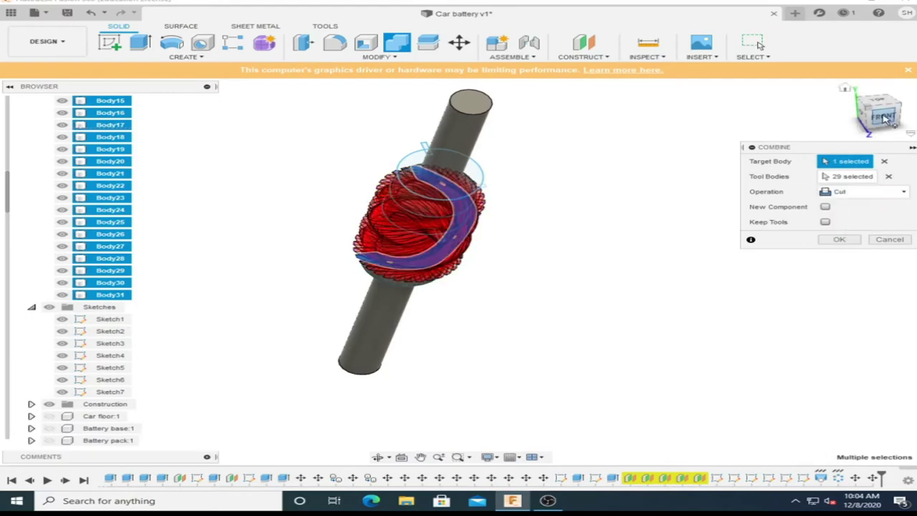
{"action": "left_click", "coordinate": [839, 239]}
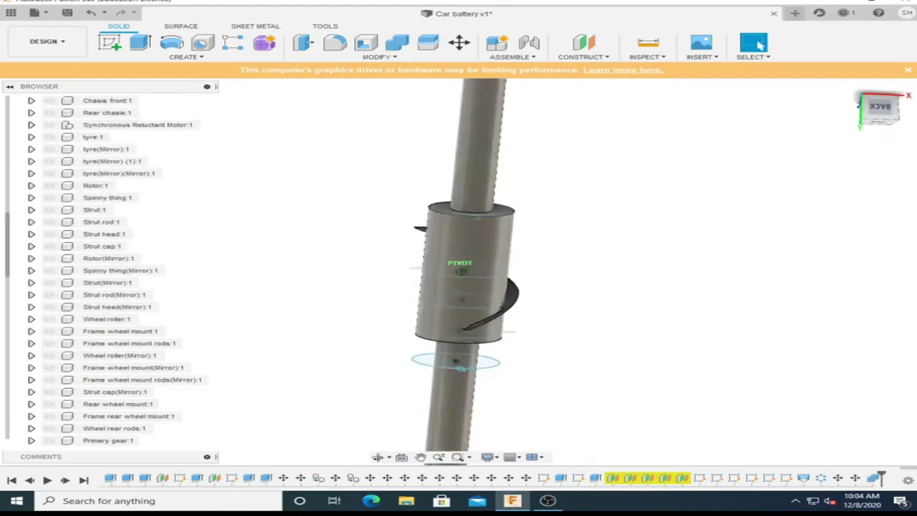
{"action": "left_click", "coordinate": [90, 12]}
- Inspect the whole gear from several angles, then start a new Combine targeting Body2
{"action": "scroll", "coordinate": [113, 301], "scroll_direction": "up", "scroll_amount": 10}
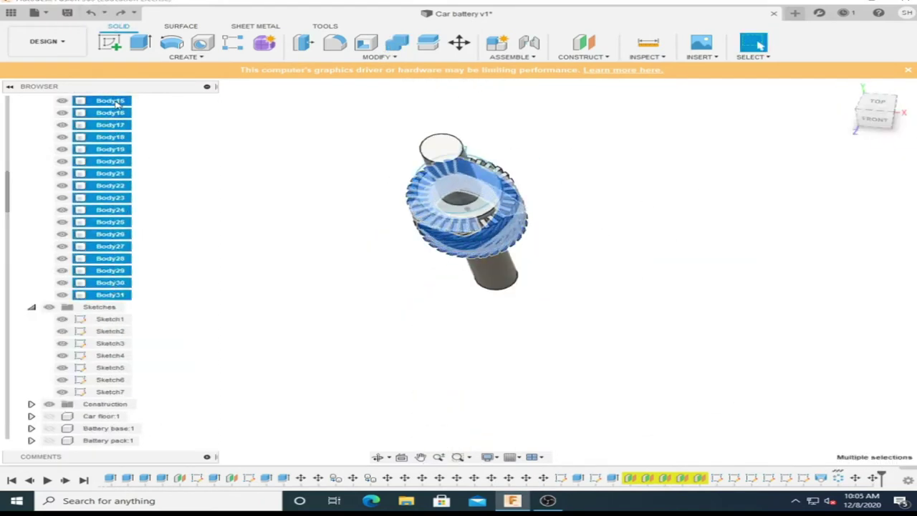
{"action": "scroll", "coordinate": [116, 104], "scroll_direction": "up", "scroll_amount": 3}
{"action": "key", "text": "ctrl+y"}
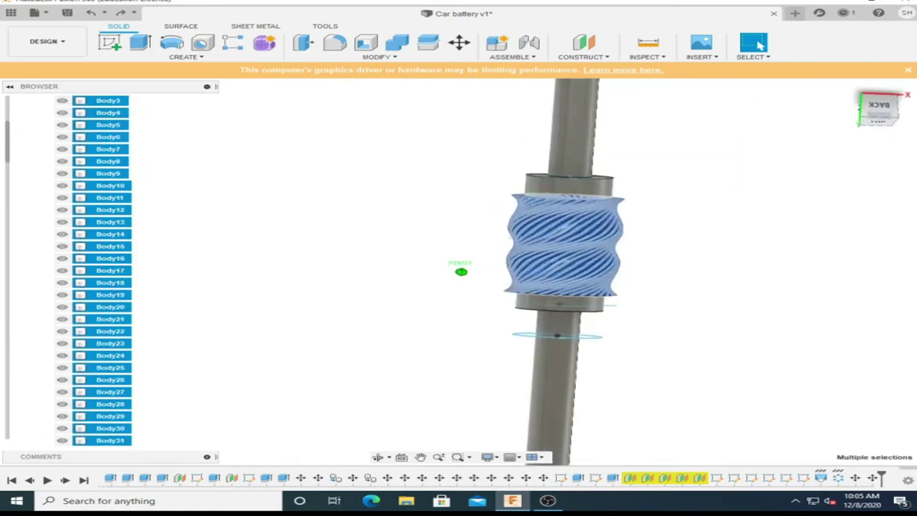
{"action": "scroll", "coordinate": [601, 251], "scroll_direction": "up", "scroll_amount": 5}
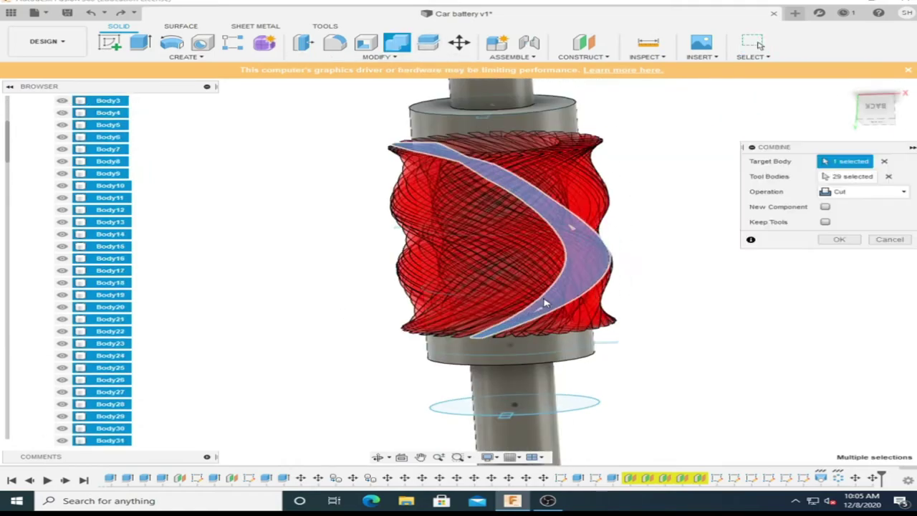
{"action": "middle_click_drag", "start_coordinate": [573, 315], "coordinate": [698, 163], "text": "shift"}
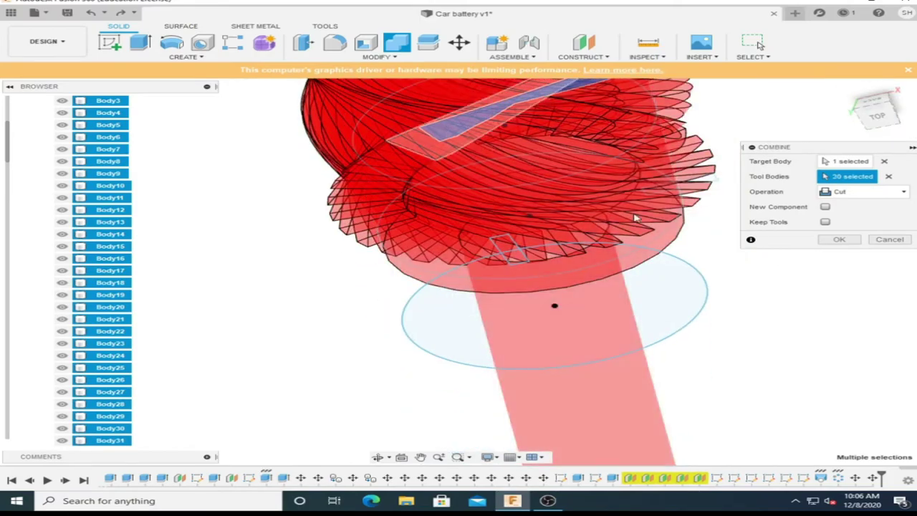
{"action": "scroll", "coordinate": [451, 125], "scroll_direction": "up", "scroll_amount": 3}
{"action": "middle_click_drag", "start_coordinate": [463, 268], "coordinate": [462, 198], "text": "shift"}
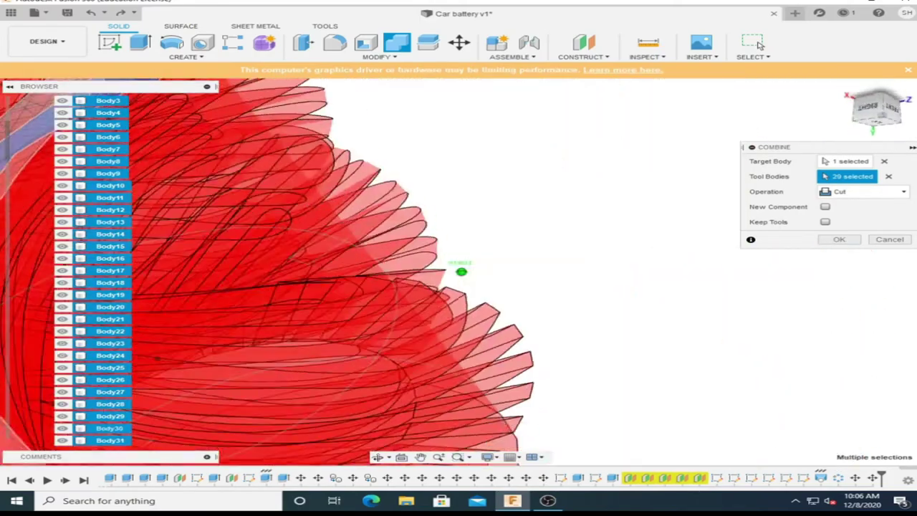
{"action": "scroll", "coordinate": [65, 199], "scroll_direction": "down", "scroll_amount": 5}
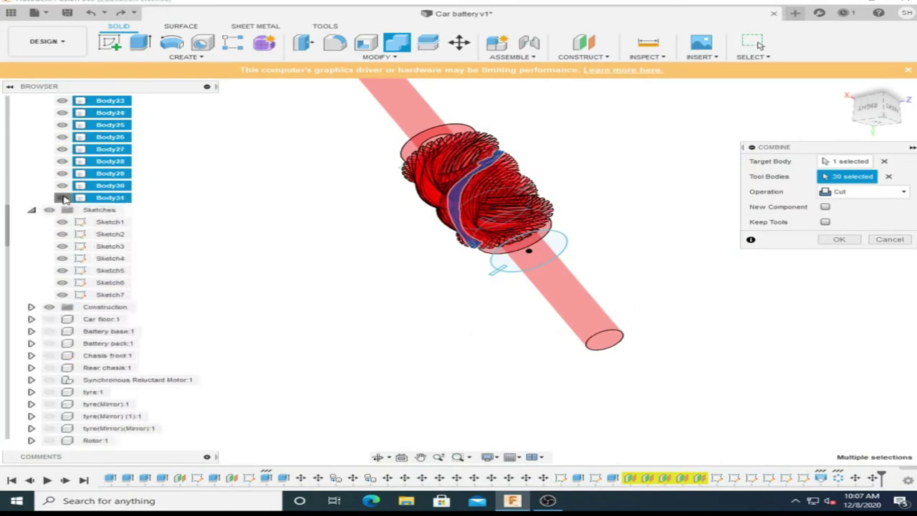
{"action": "scroll", "coordinate": [72, 287], "scroll_direction": "down", "scroll_amount": 10}
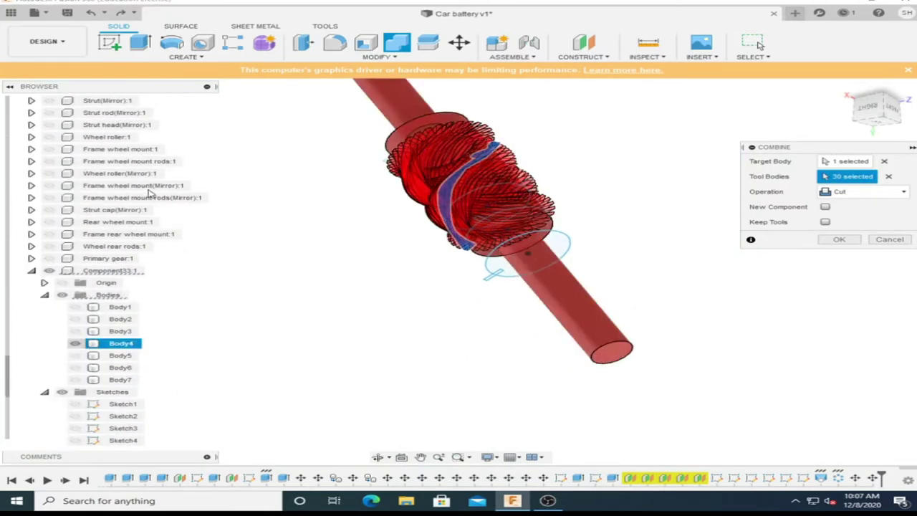
{"action": "scroll", "coordinate": [63, 273], "scroll_direction": "up", "scroll_amount": 10}
{"action": "scroll", "coordinate": [266, 250], "scroll_direction": "up", "scroll_amount": 3}
{"action": "scroll", "coordinate": [250, 260], "scroll_direction": "up", "scroll_amount": 3}
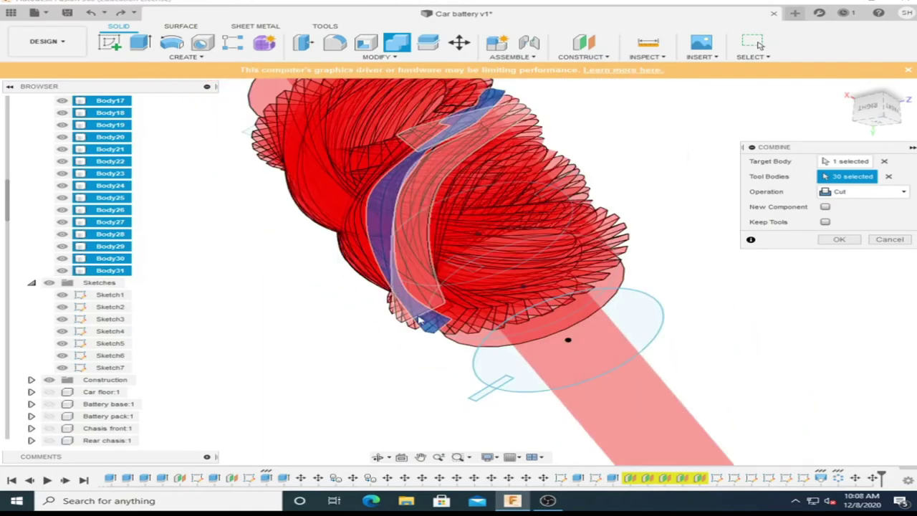
{"action": "scroll", "coordinate": [420, 351], "scroll_direction": "up", "scroll_amount": 3}
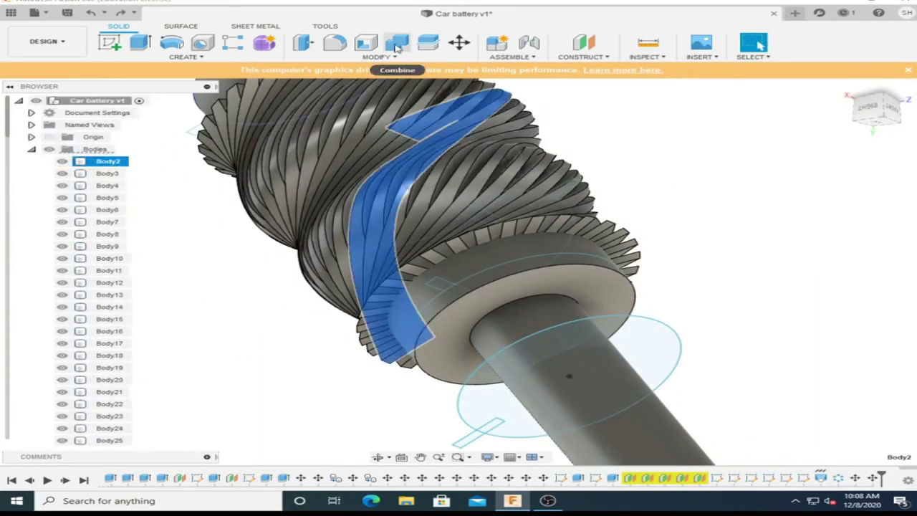
{"action": "left_click", "coordinate": [396, 43]}
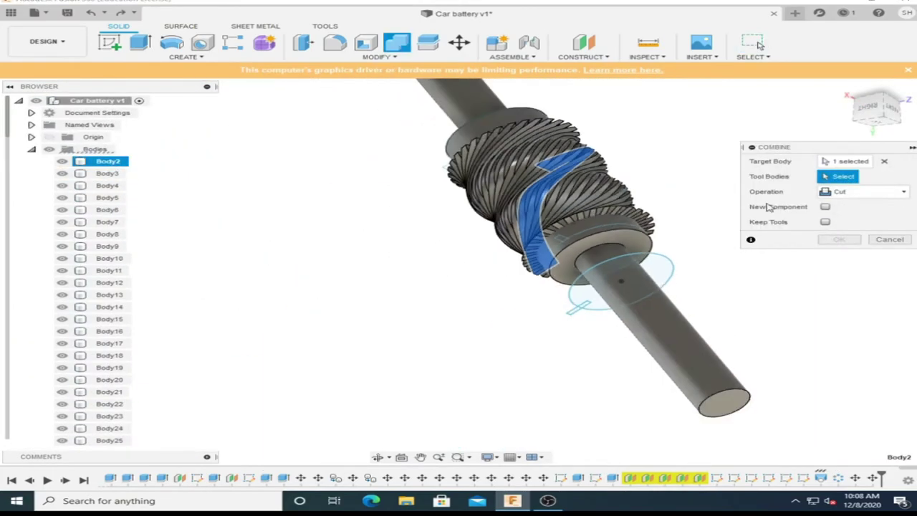
- Try a Combine with Body3 as target and Body2 and the shaft as tools, then close it
{"action": "middle_click_drag", "start_coordinate": [768, 207], "coordinate": [845, 201], "text": "shift"}
{"action": "left_click", "coordinate": [891, 192]}
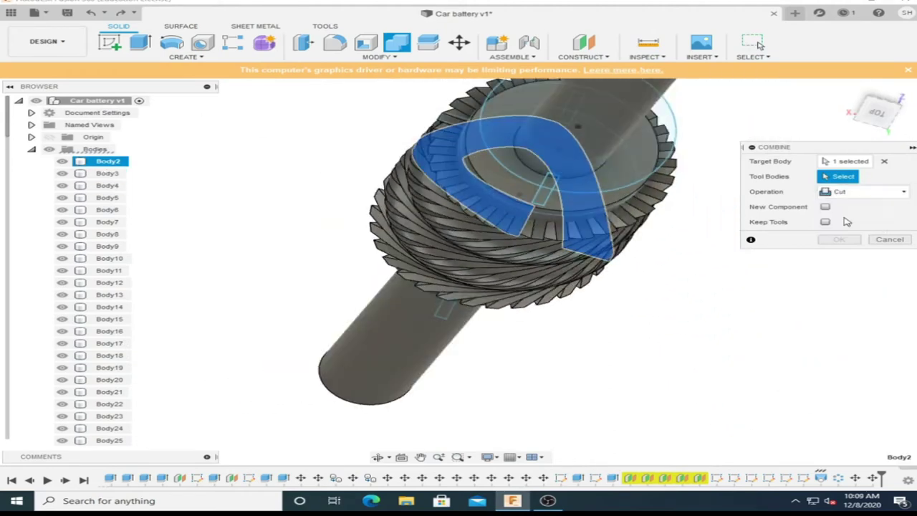
{"action": "key", "text": "Escape"}
{"action": "left_click", "coordinate": [108, 173]}
{"action": "left_click", "coordinate": [401, 44]}
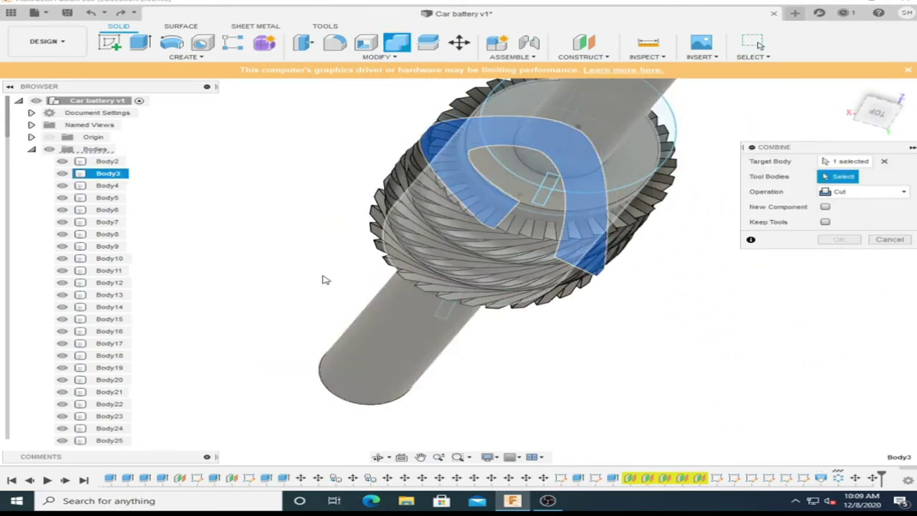
{"action": "left_click", "coordinate": [409, 346]}
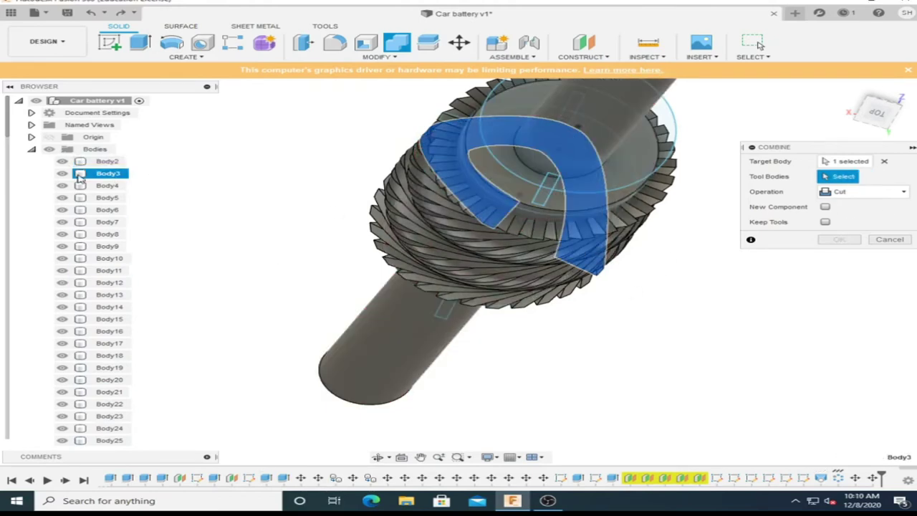
{"action": "left_click", "coordinate": [386, 324]}
{"action": "left_click", "coordinate": [889, 239]}
- Run a Combine Cut using tooth bodies Body2 through Body10 as tools
{"action": "left_click", "coordinate": [482, 222]}
{"action": "left_click", "coordinate": [398, 45]}
{"action": "left_click", "coordinate": [106, 161]}
{"action": "left_click", "coordinate": [108, 185]}
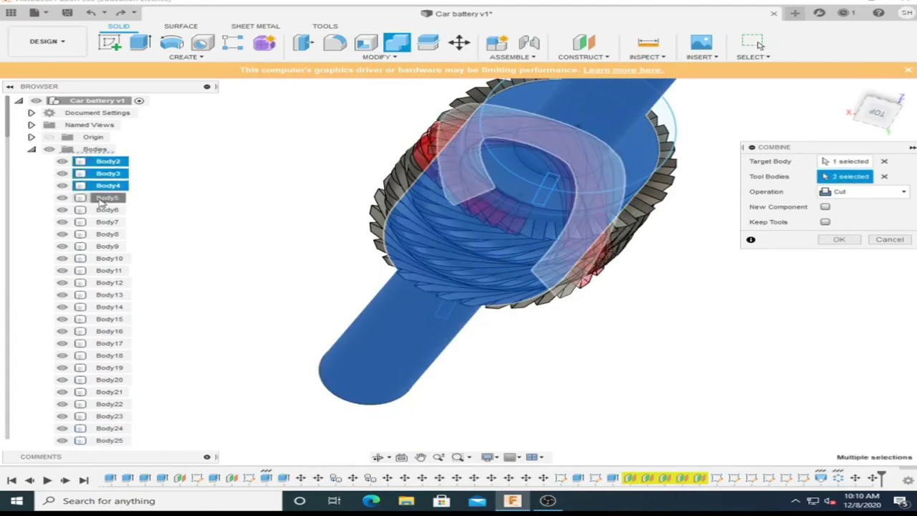
{"action": "left_click", "coordinate": [109, 257]}
{"action": "left_click", "coordinate": [838, 240]}
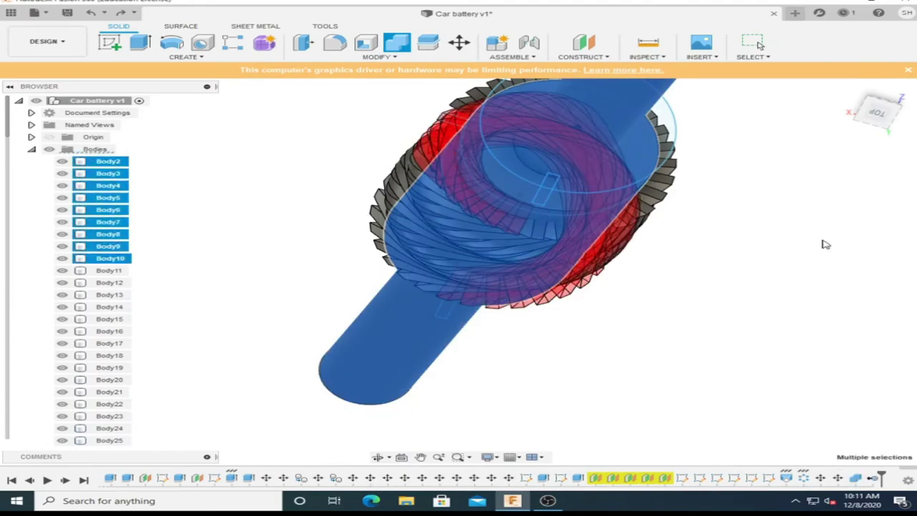
- Start a new Combine on the hub body with Body11 through Body20 as tool bodies
{"action": "mouse_move", "coordinate": [460, 271]}
{"action": "middle_mouse_down", "text": "shift"}
{"action": "mouse_move", "coordinate": [501, 280]}
{"action": "mouse_move", "coordinate": [678, 236]}
{"action": "middle_mouse_up", "text": "shift"}
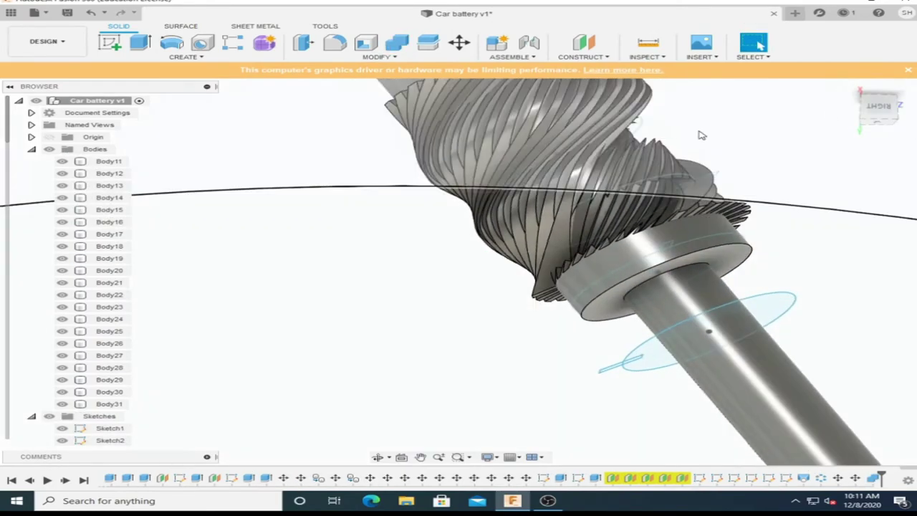
{"action": "left_click", "coordinate": [678, 236]}
{"action": "left_click", "coordinate": [397, 45]}
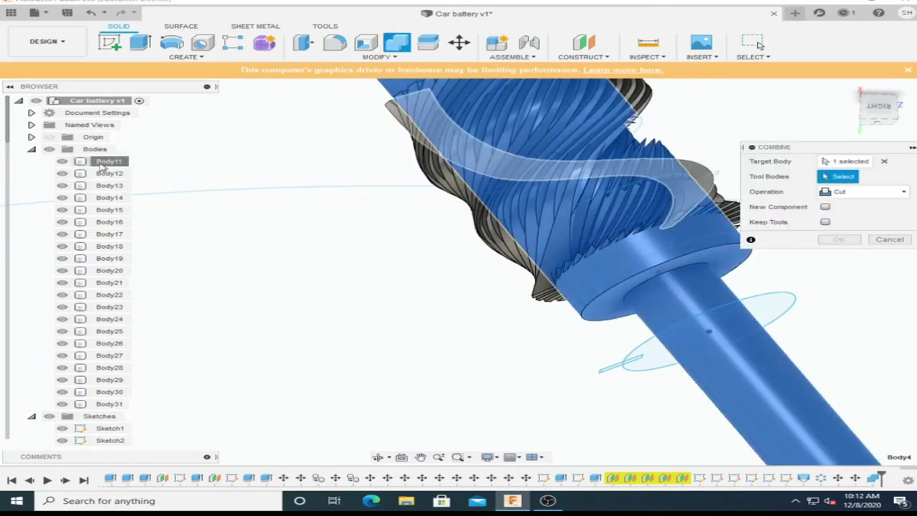
{"action": "left_click_drag", "start_coordinate": [102, 172], "coordinate": [111, 222]}
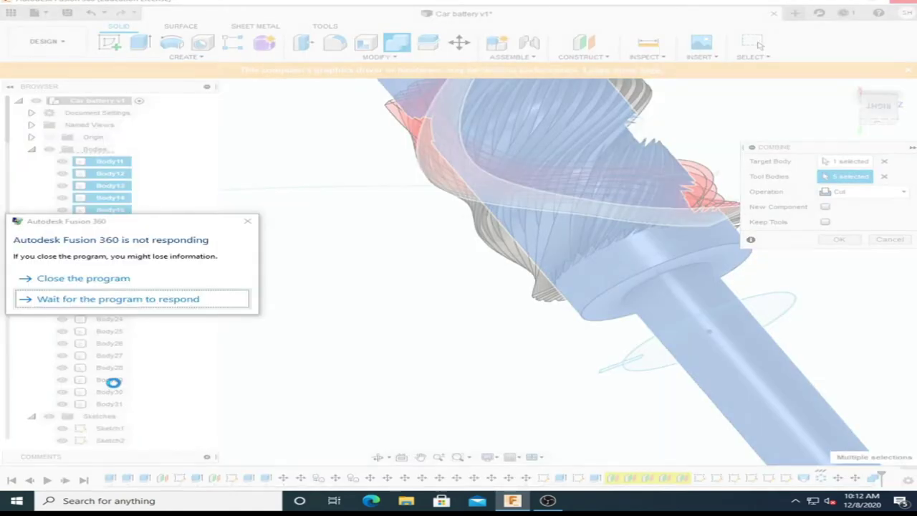
{"action": "left_click_drag", "start_coordinate": [114, 381], "coordinate": [118, 286]}
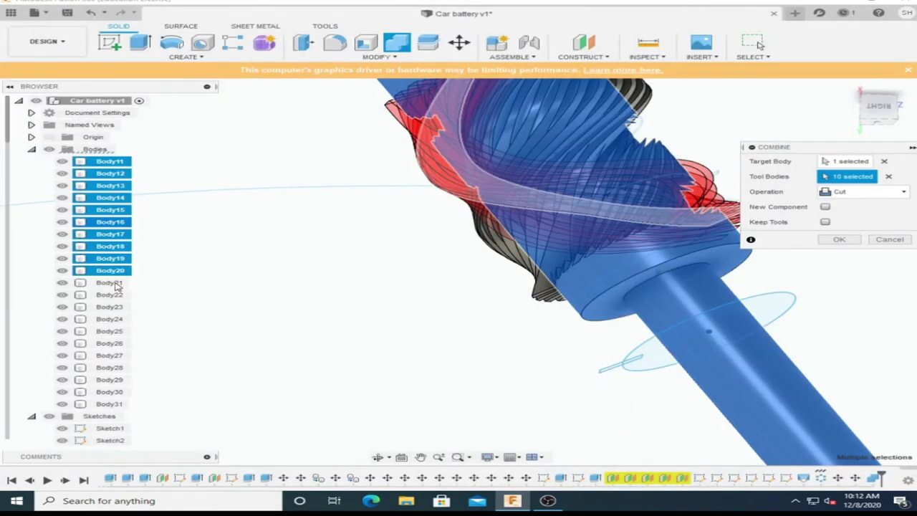
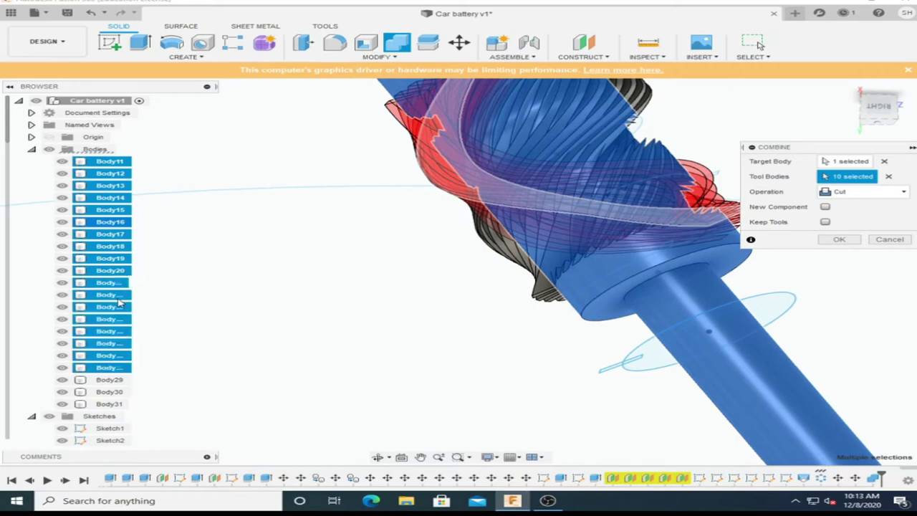
- Add Body29–Body31 as tool bodies and cut them from the shaft to form helical teeth
{"action": "left_click", "coordinate": [111, 381], "text": "ctrl"}
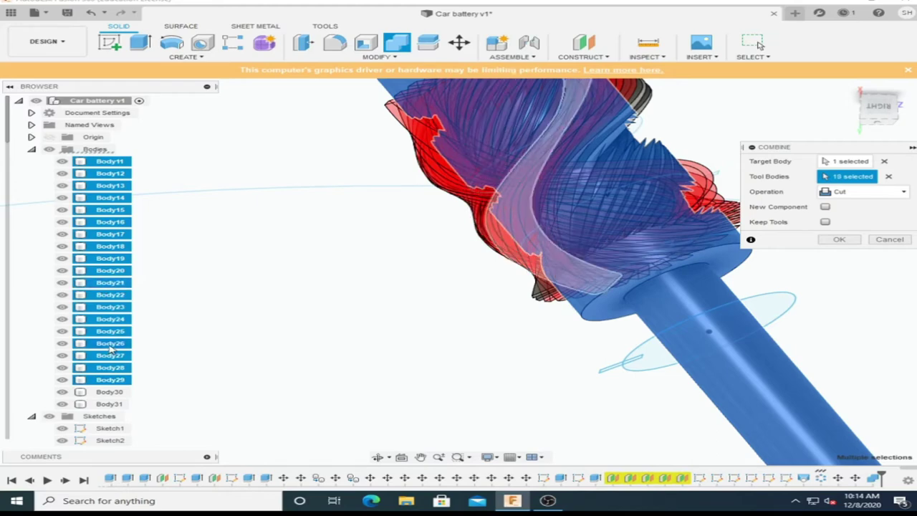
{"action": "left_click", "coordinate": [108, 392], "text": "ctrl"}
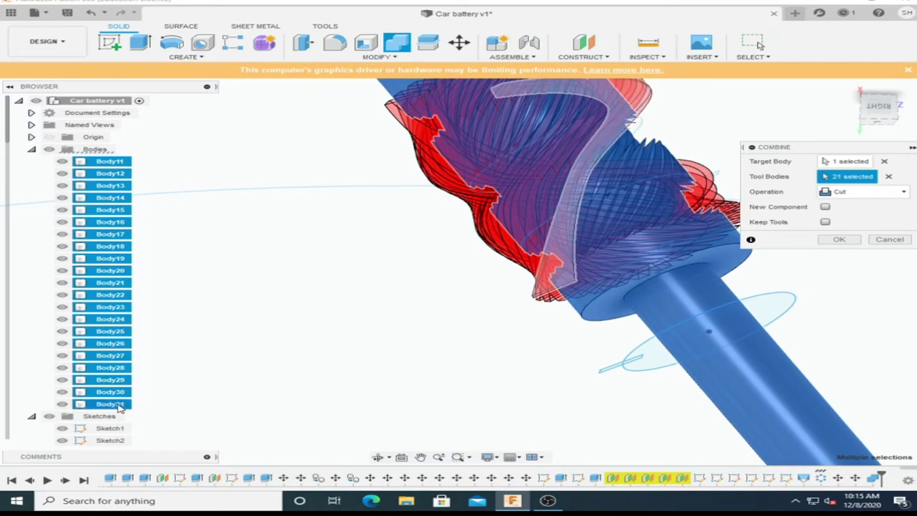
{"action": "key", "text": "Return"}
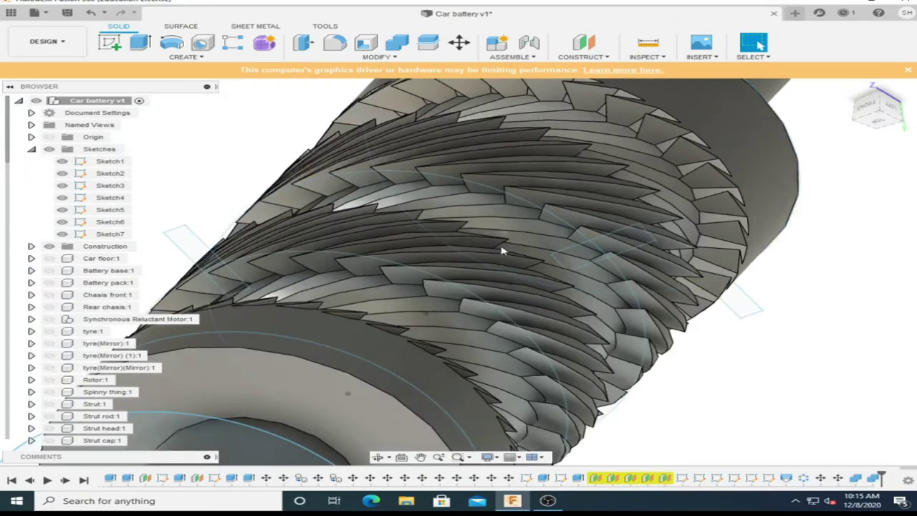
{"action": "left_click", "coordinate": [45, 41]}
{"action": "left_click", "coordinate": [32, 101]}
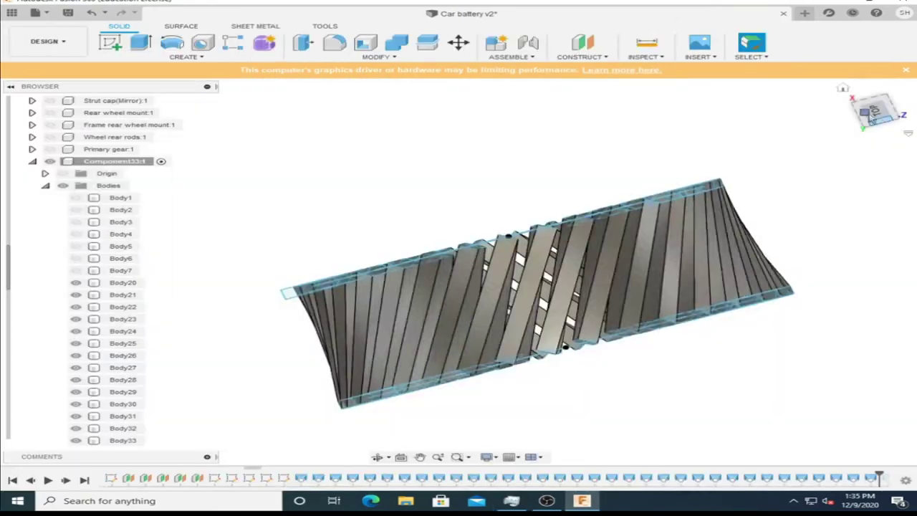
- Select tooth-cutter bodies Body20–Body53 and move them 5.50 mm in X
{"action": "scroll", "coordinate": [129, 320], "scroll_direction": "up", "scroll_amount": 10}
{"action": "left_click", "coordinate": [122, 257]}
{"action": "left_click", "coordinate": [869, 124]}
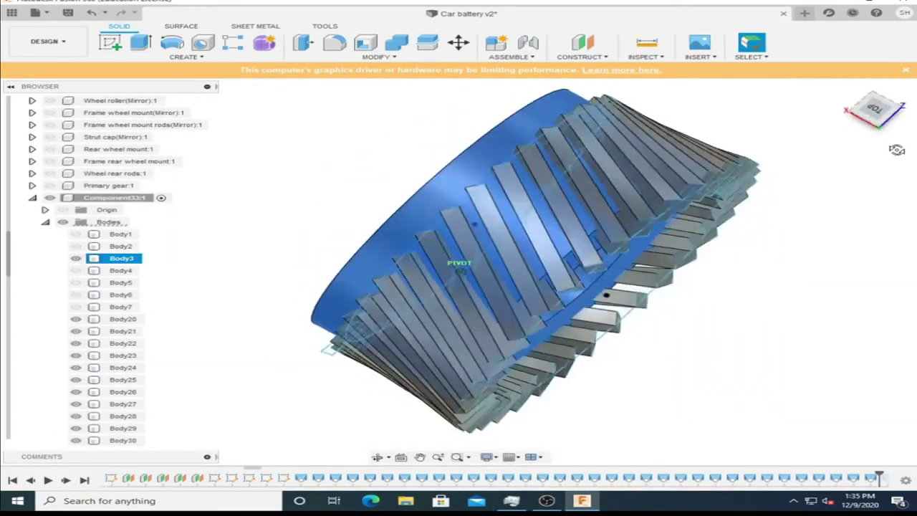
{"action": "left_click_drag", "start_coordinate": [371, 212], "coordinate": [804, 365]}
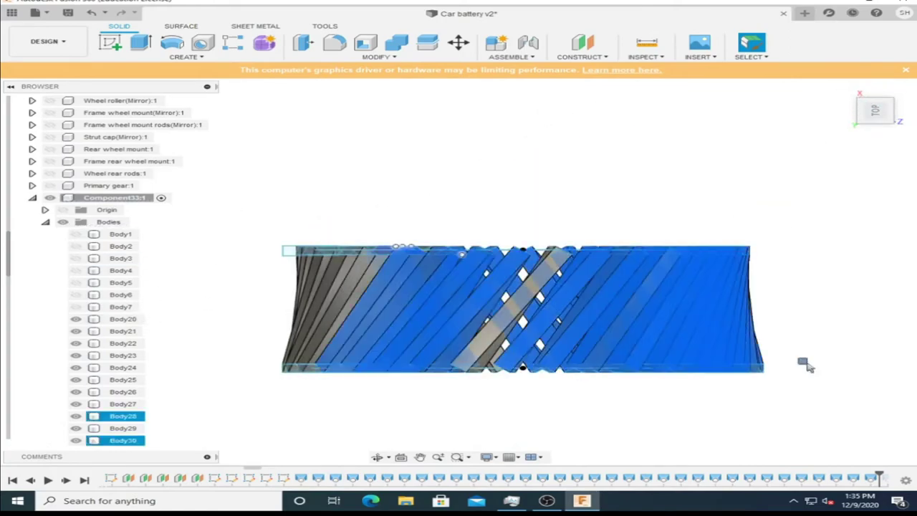
{"action": "middle_click_drag", "start_coordinate": [804, 364], "coordinate": [558, 288], "text": "shift"}
{"action": "scroll", "coordinate": [129, 322], "scroll_direction": "down", "scroll_amount": 3}
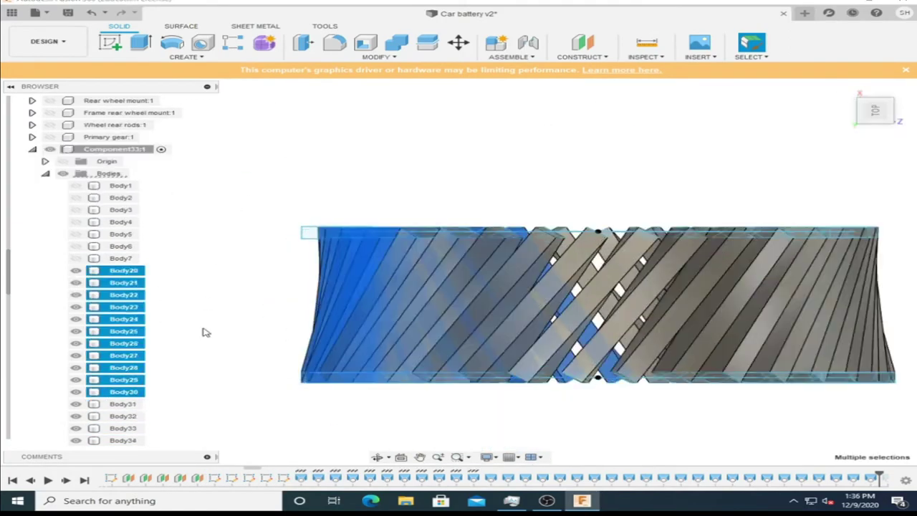
{"action": "left_click", "coordinate": [123, 283], "text": "shift"}
{"action": "scroll", "coordinate": [131, 428], "scroll_direction": "down", "scroll_amount": 3}
{"action": "left_click", "coordinate": [123, 403], "text": "shift"}
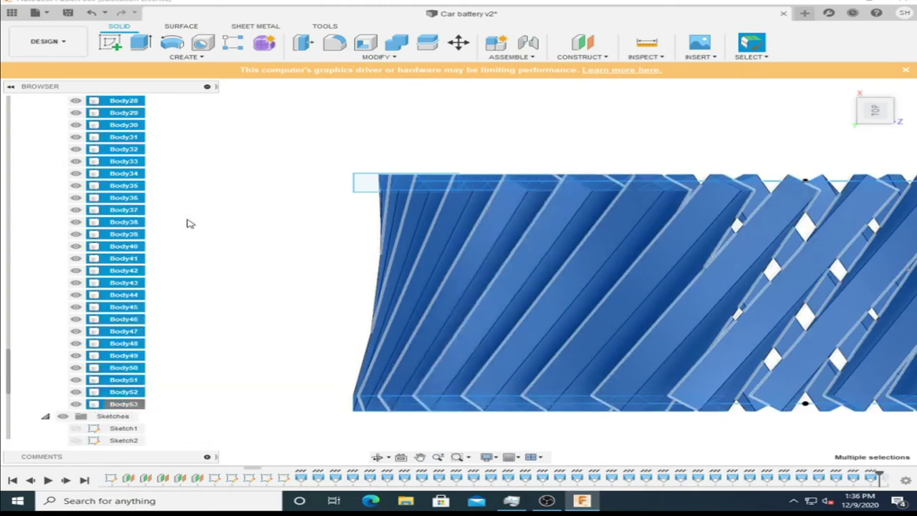
{"action": "key", "text": "m"}
{"action": "scroll", "coordinate": [94, 214], "scroll_direction": "up", "scroll_amount": 10}
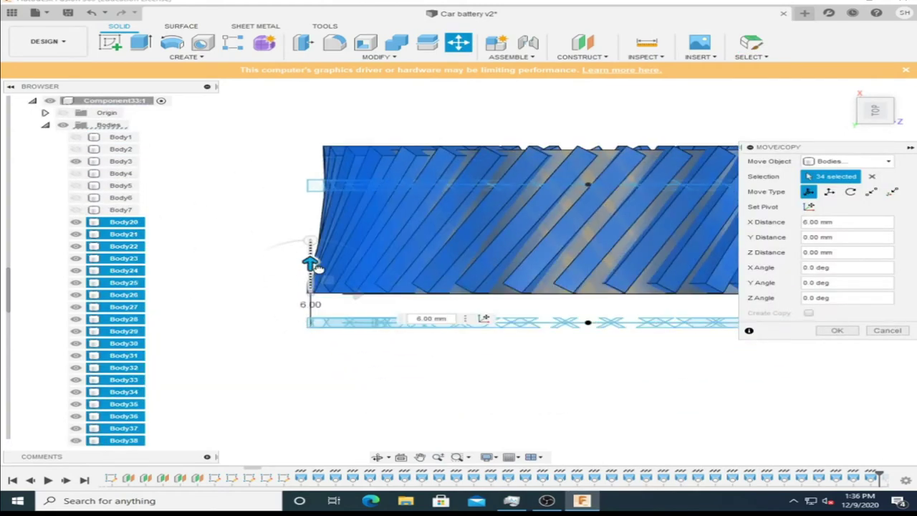
{"action": "scroll", "coordinate": [309, 308], "scroll_direction": "up", "scroll_amount": 5}
{"action": "scroll", "coordinate": [309, 307], "scroll_direction": "down", "scroll_amount": 5}
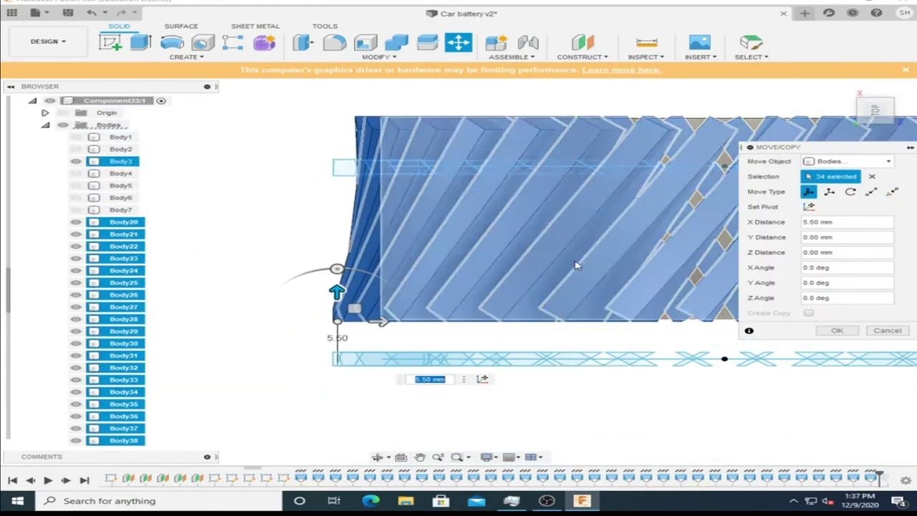
{"action": "key", "text": "Return"}
- Run a combine cut with Body20 as the wrong target, then undo it
{"action": "left_click", "coordinate": [396, 43]}
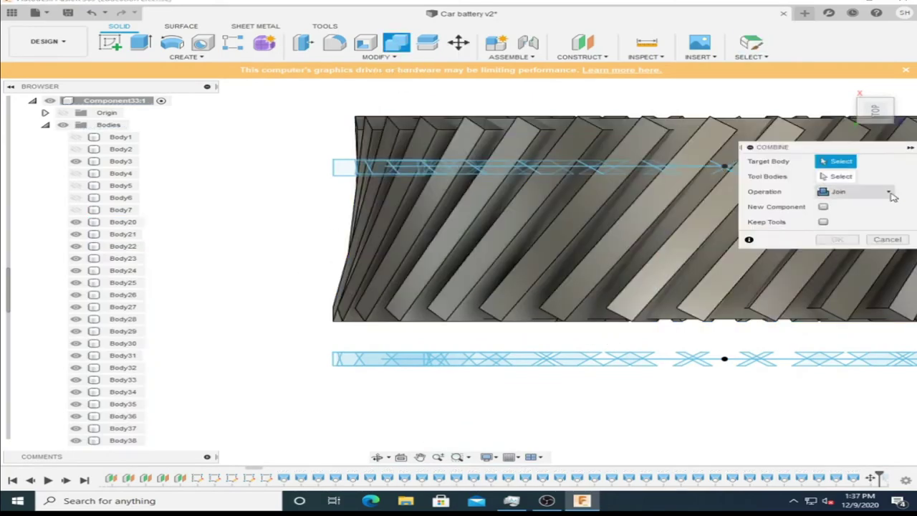
{"action": "left_click", "coordinate": [132, 224]}
{"action": "left_click_drag", "start_coordinate": [123, 235], "coordinate": [126, 429]}
{"action": "middle_click_drag", "start_coordinate": [430, 286], "coordinate": [644, 250], "text": "shift"}
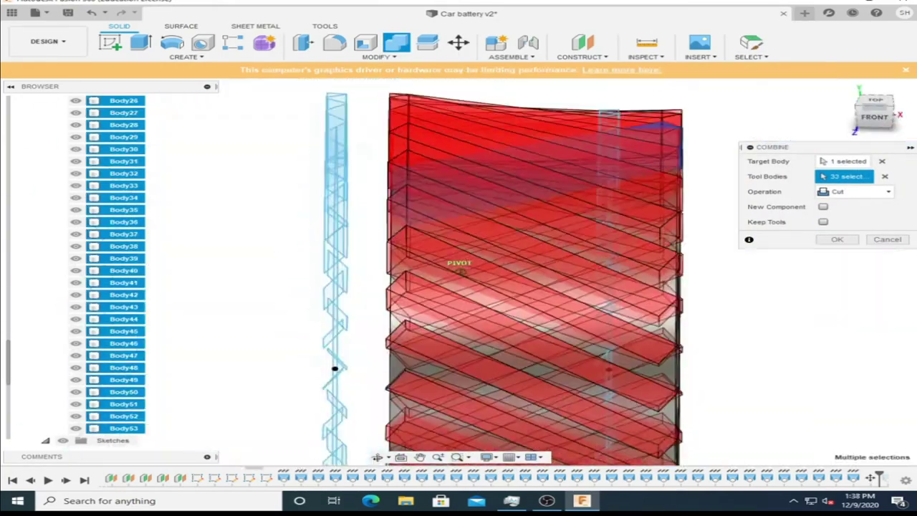
{"action": "left_click", "coordinate": [837, 239]}
{"action": "left_click", "coordinate": [91, 13]}
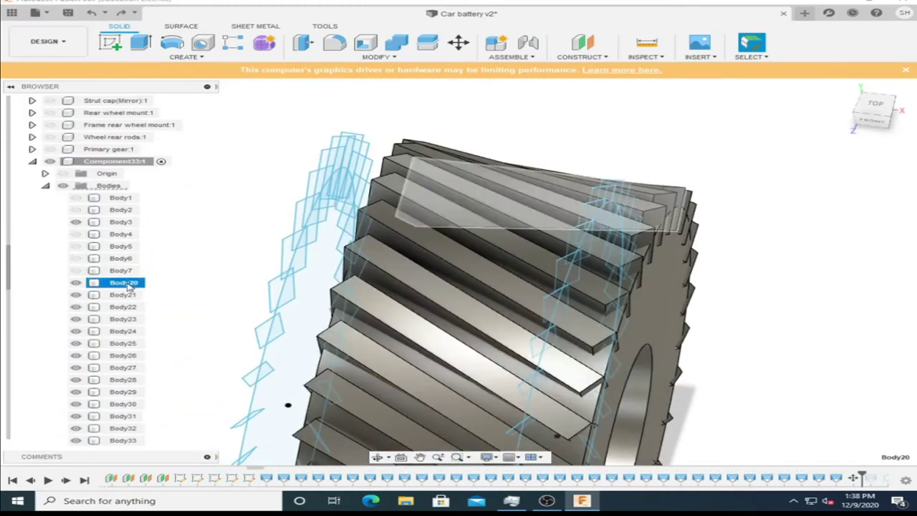
- Cut Body20–Body53 from the gear blank Body3 to form its helical teeth
{"action": "left_click_drag", "start_coordinate": [129, 287], "coordinate": [126, 323]}
{"action": "left_click", "coordinate": [396, 43]}
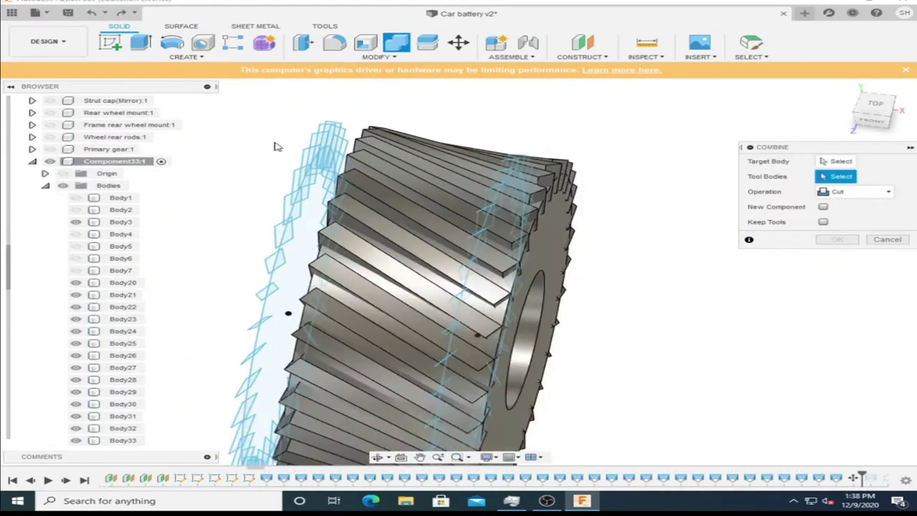
{"action": "left_click", "coordinate": [121, 221]}
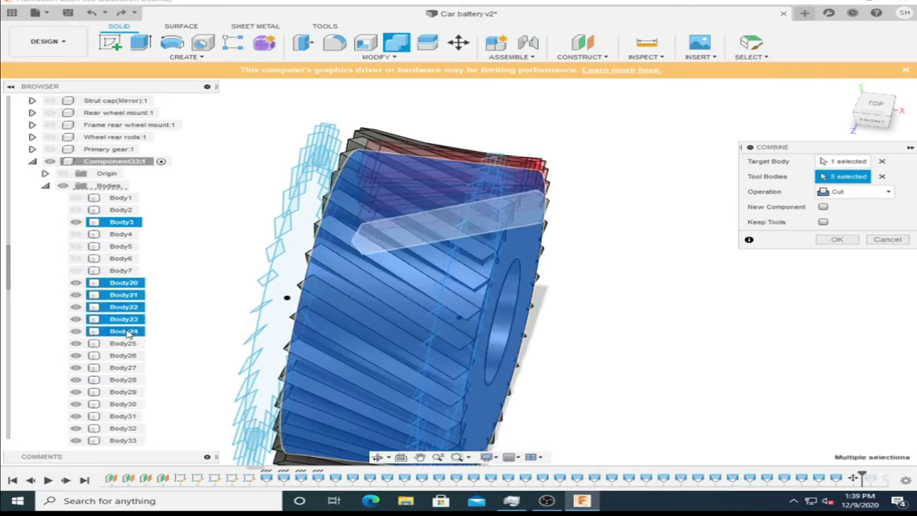
{"action": "left_click_drag", "start_coordinate": [124, 442], "coordinate": [131, 175]}
{"action": "left_click_drag", "start_coordinate": [129, 237], "coordinate": [126, 383]}
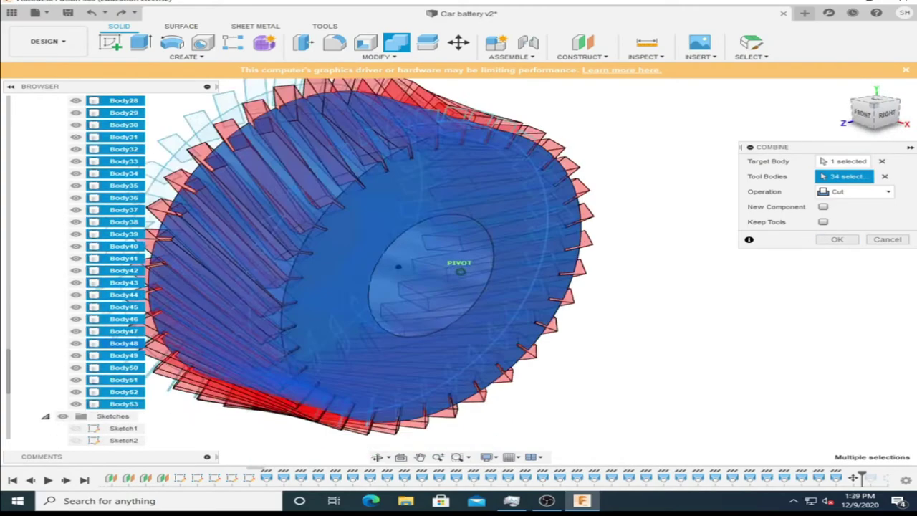
{"action": "left_click", "coordinate": [837, 239]}
{"action": "mouse_move", "coordinate": [842, 245]}
{"action": "middle_mouse_down", "text": "shift"}
{"action": "mouse_move", "coordinate": [716, 236]}
{"action": "mouse_move", "coordinate": [395, 137]}
{"action": "middle_mouse_up", "text": "shift"}
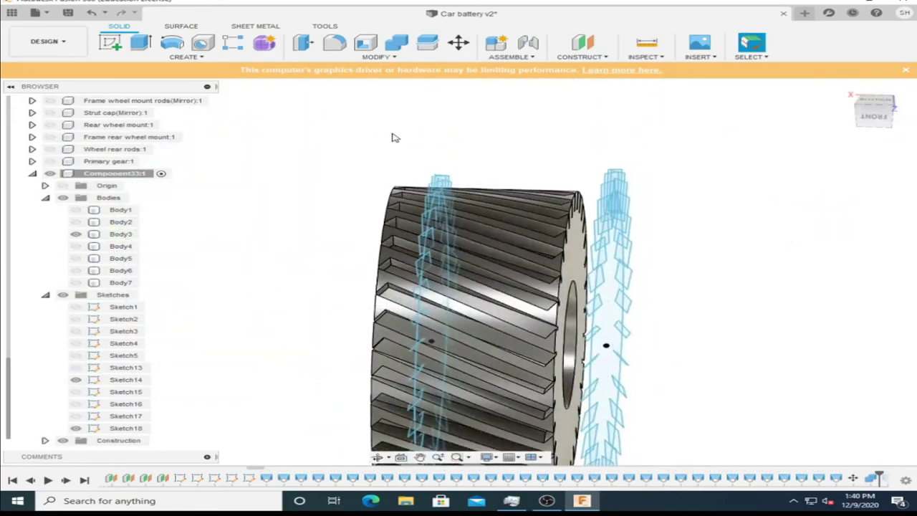
- Hide Sketch18 and show the shaft Body4 through the gear
{"action": "middle_click_drag", "start_coordinate": [651, 174], "coordinate": [481, 197], "text": "shift"}
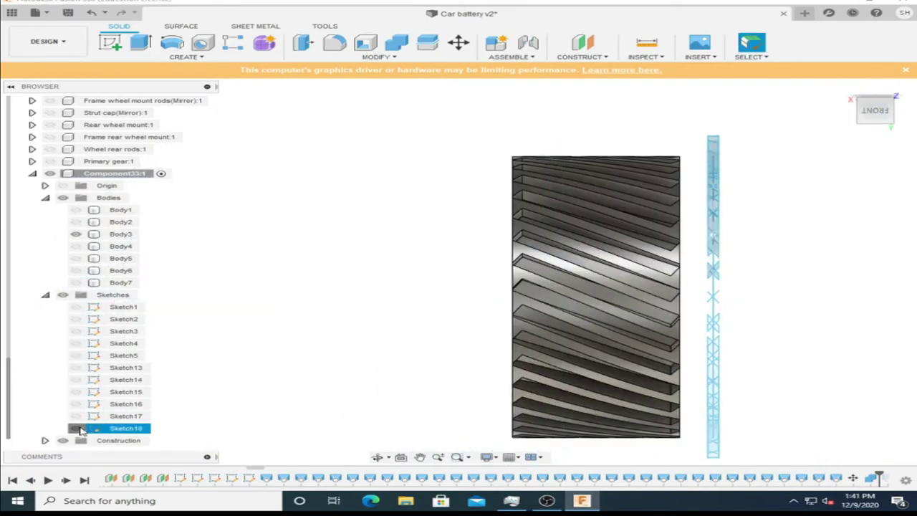
{"action": "left_click", "coordinate": [76, 428]}
{"action": "left_click", "coordinate": [45, 294]}
{"action": "left_click", "coordinate": [76, 355]}
{"action": "left_click", "coordinate": [76, 355]}
{"action": "left_click", "coordinate": [76, 380]}
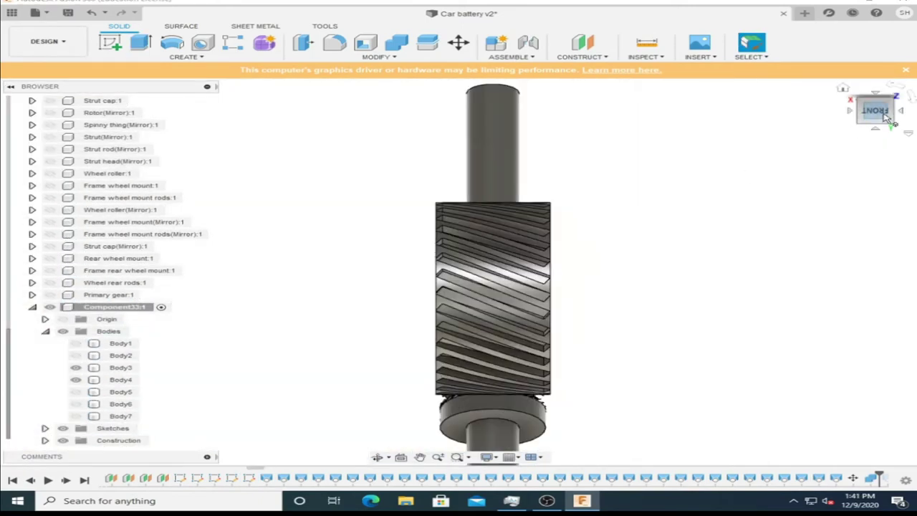
{"action": "left_click_drag", "start_coordinate": [886, 119], "coordinate": [877, 115]}
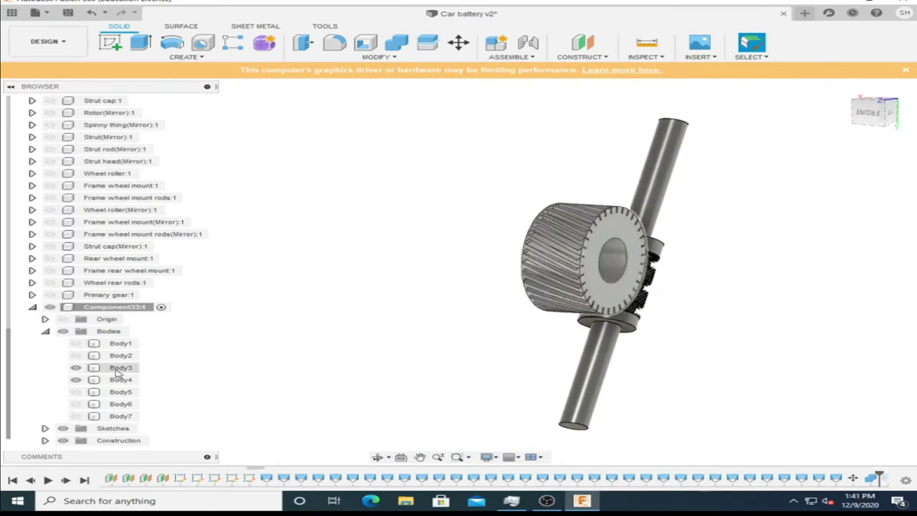
- Delete the unneeded body, confirming the warning
{"action": "right_click", "coordinate": [119, 369]}
{"action": "left_click", "coordinate": [122, 293]}
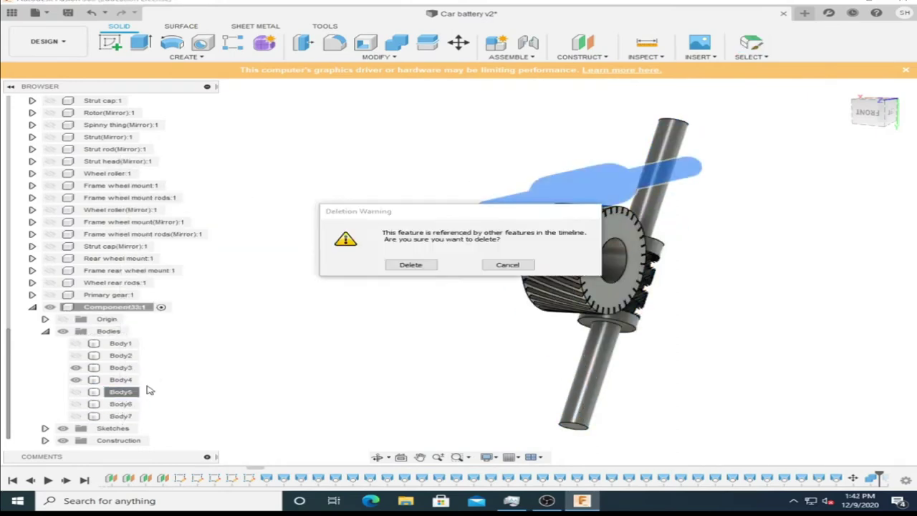
{"action": "key", "text": "Return"}
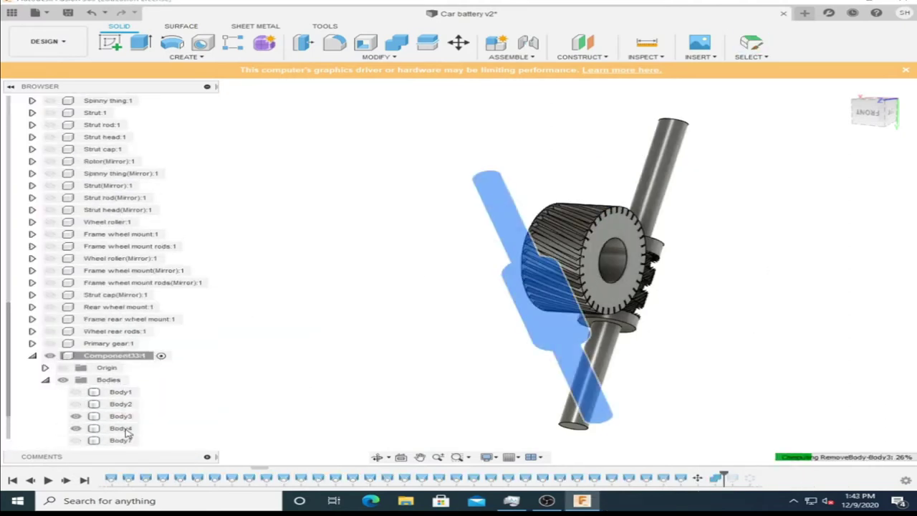
- Paste a copy of the shaft body offset 35 mm along X
{"action": "right_click", "coordinate": [122, 421]}
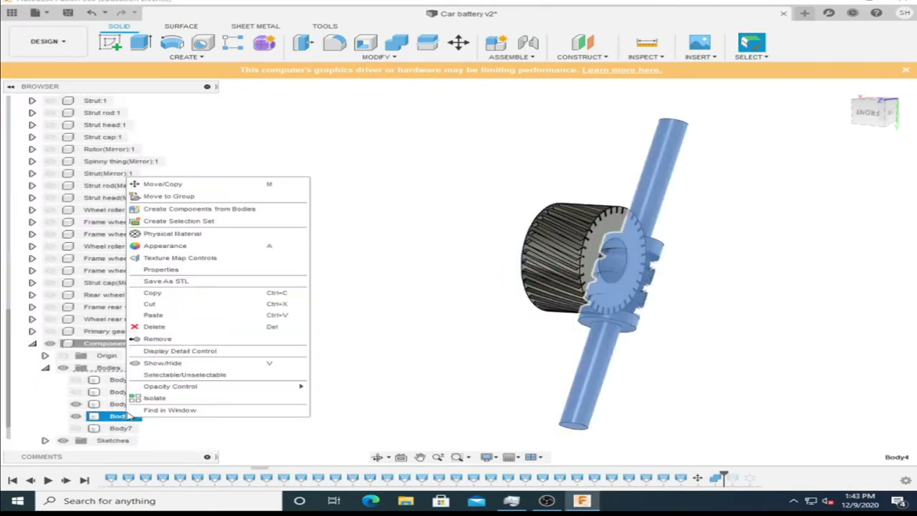
{"action": "right_click", "coordinate": [115, 367]}
{"action": "left_click", "coordinate": [476, 287]}
{"action": "key", "text": "ctrl+v"}
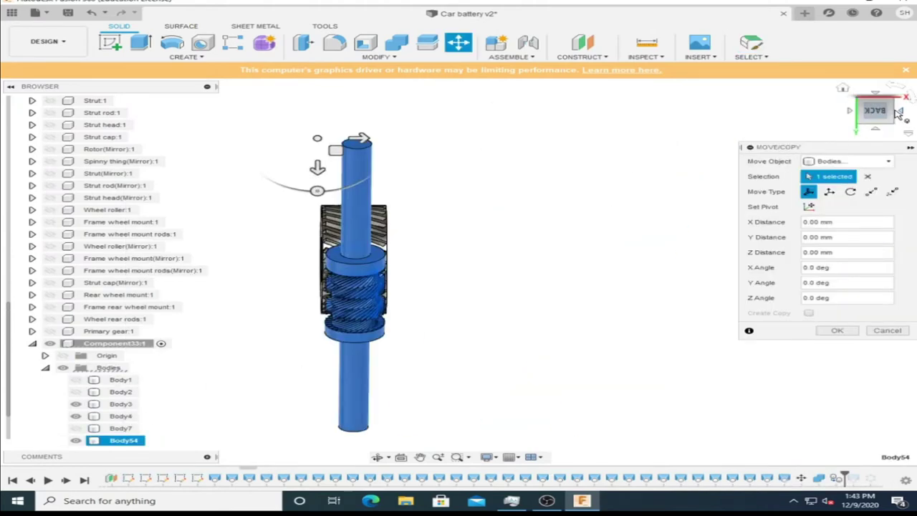
{"action": "left_click_drag", "start_coordinate": [362, 139], "coordinate": [447, 138]}
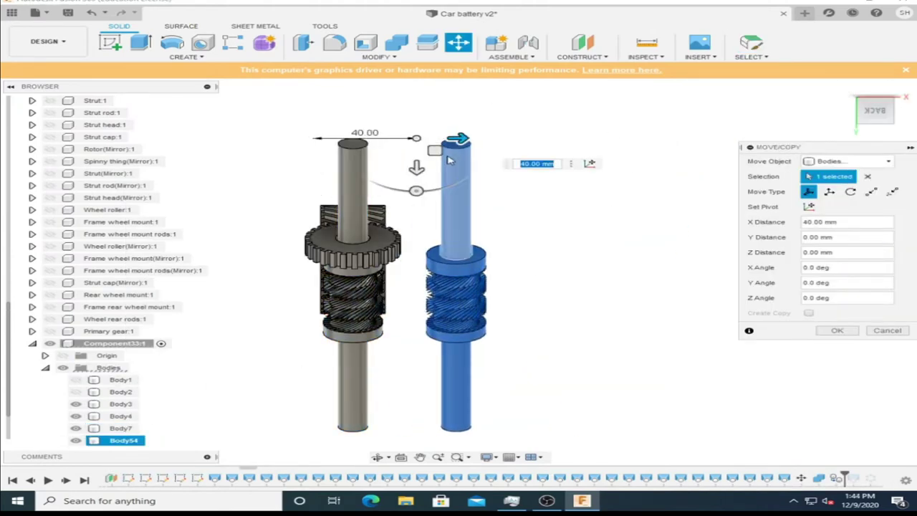
{"action": "scroll", "coordinate": [501, 214], "scroll_direction": "up", "scroll_amount": 3}
{"action": "scroll", "coordinate": [632, 223], "scroll_direction": "down", "scroll_amount": 3}
{"action": "left_click", "coordinate": [837, 330]}
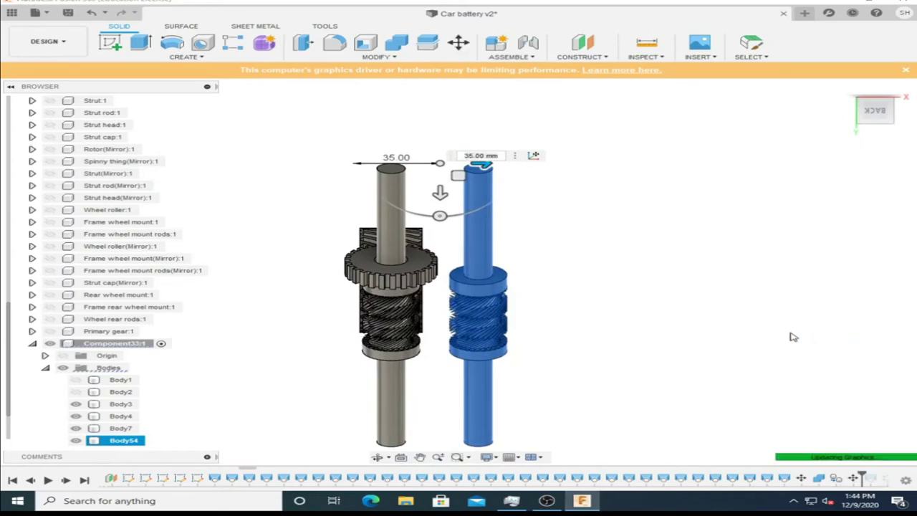
- Reposition the original shaft Body4 with Move, tilting and shifting it down
{"action": "right_click", "coordinate": [122, 430]}
{"action": "key", "text": "Escape"}
{"action": "left_click", "coordinate": [122, 417]}
{"action": "right_click", "coordinate": [107, 368]}
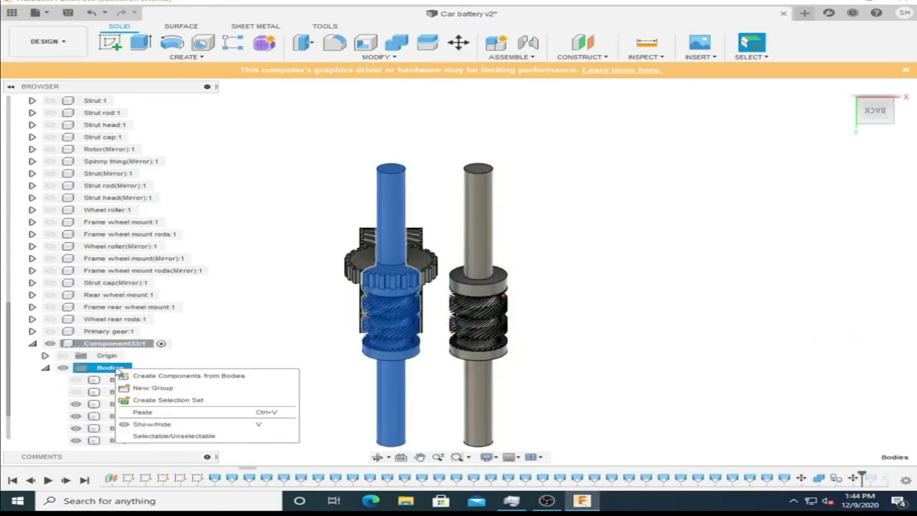
{"action": "key", "text": "Escape"}
{"action": "key", "text": "m"}
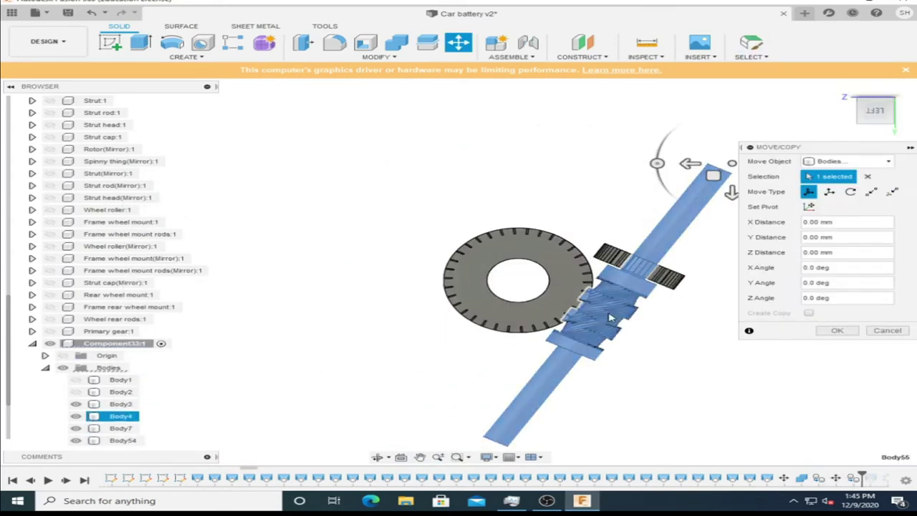
{"action": "mouse_move", "coordinate": [657, 163]}
{"action": "left_mouse_down"}
{"action": "mouse_move", "coordinate": [617, 129]}
{"action": "mouse_move", "coordinate": [645, 103]}
{"action": "left_mouse_up"}
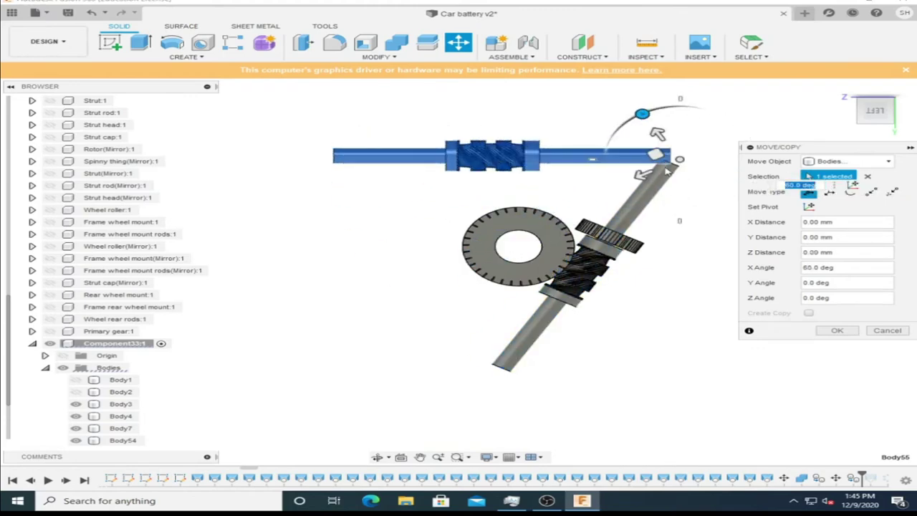
{"action": "mouse_move", "coordinate": [650, 160]}
{"action": "left_mouse_down"}
{"action": "mouse_move", "coordinate": [676, 191]}
{"action": "mouse_move", "coordinate": [684, 159]}
{"action": "mouse_move", "coordinate": [738, 185]}
{"action": "left_mouse_up"}
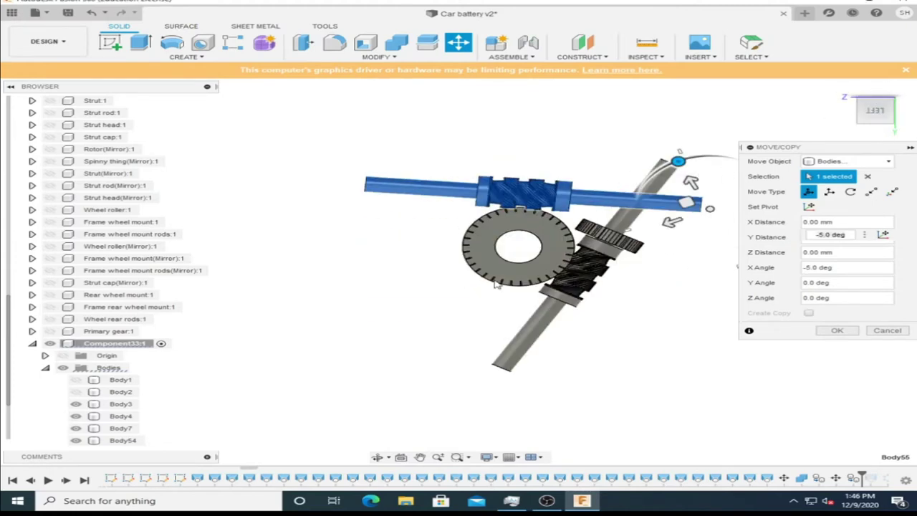
{"action": "key", "text": "Return"}
- Place the shaft along the left diagonal, meshing with the central gear
{"action": "key", "text": "m"}
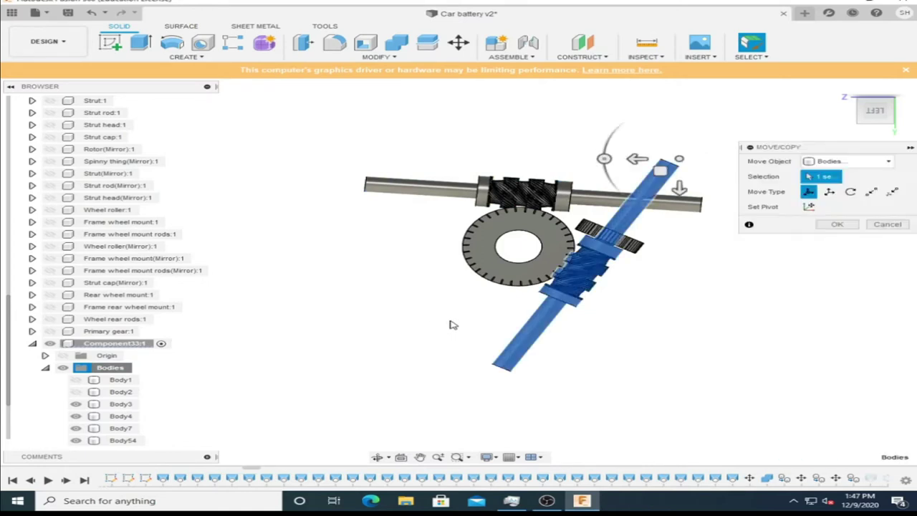
{"action": "left_click_drag", "start_coordinate": [608, 151], "coordinate": [384, 156]}
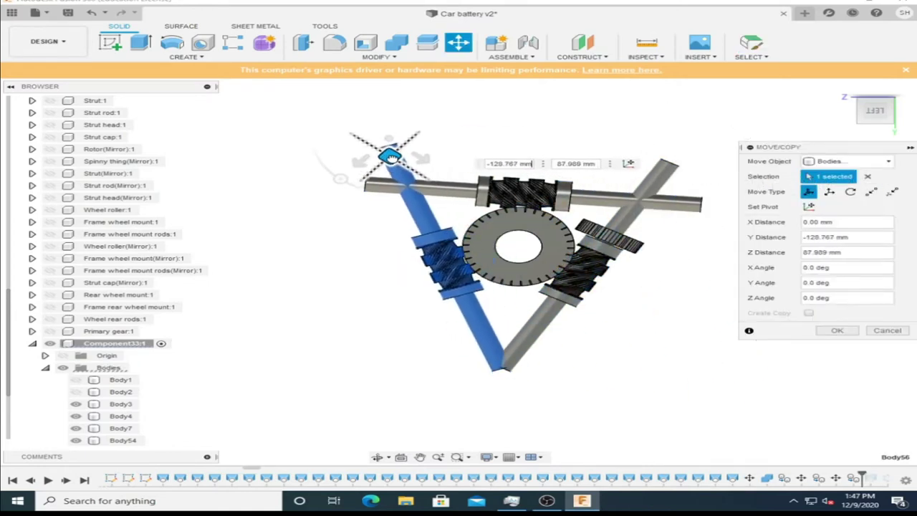
{"action": "left_click_drag", "start_coordinate": [340, 179], "coordinate": [459, 163]}
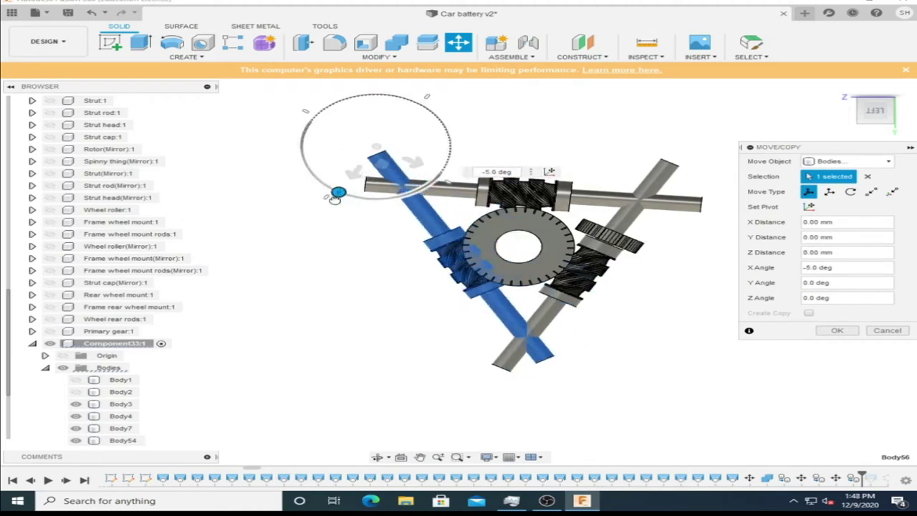
{"action": "left_click_drag", "start_coordinate": [346, 192], "coordinate": [391, 167]}
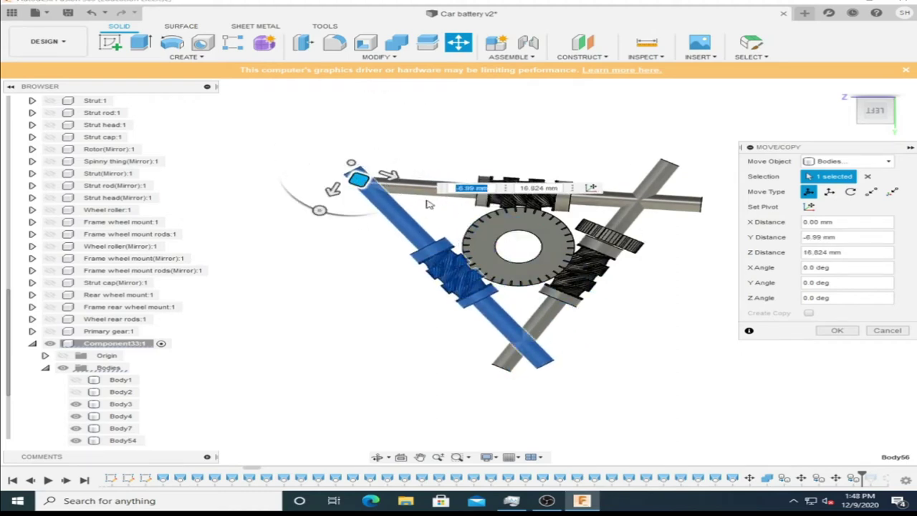
{"action": "key", "text": "Return"}
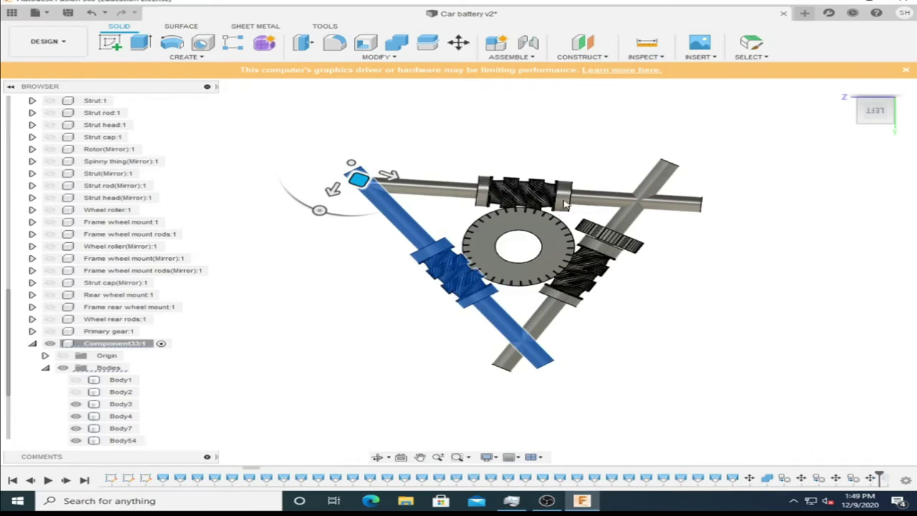
- Nudge the top shaft Body55 and the left diagonal shaft slightly into mesh
{"action": "right_click", "coordinate": [164, 404]}
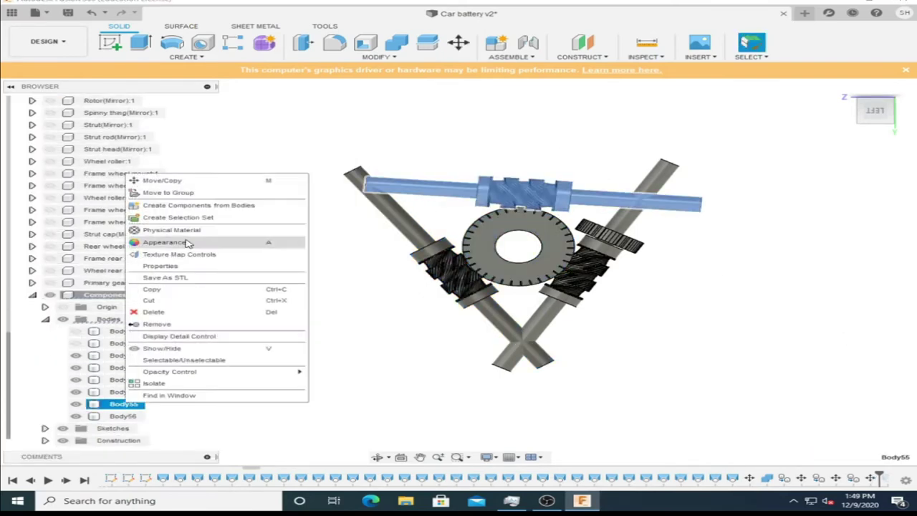
{"action": "left_click", "coordinate": [190, 180]}
{"action": "left_click", "coordinate": [571, 193]}
{"action": "left_click_drag", "start_coordinate": [570, 193], "coordinate": [555, 201]}
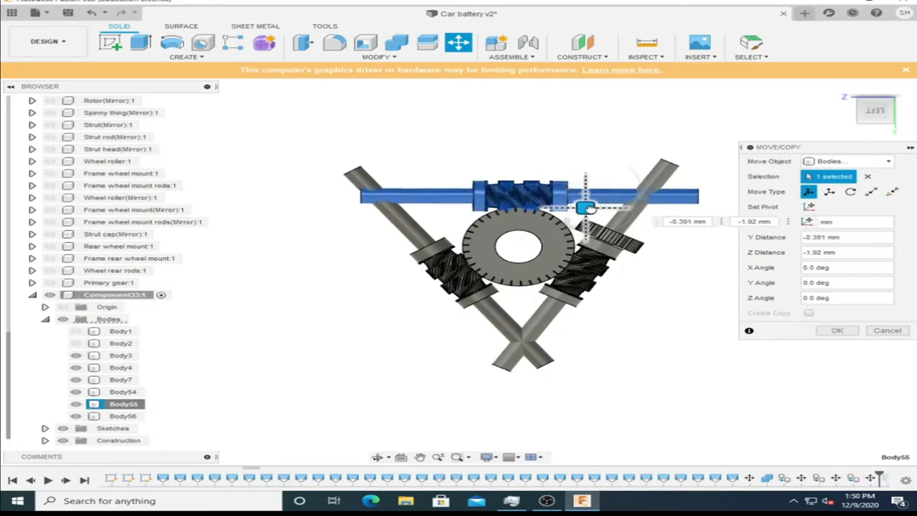
{"action": "left_click", "coordinate": [836, 330]}
{"action": "left_click", "coordinate": [123, 416]}
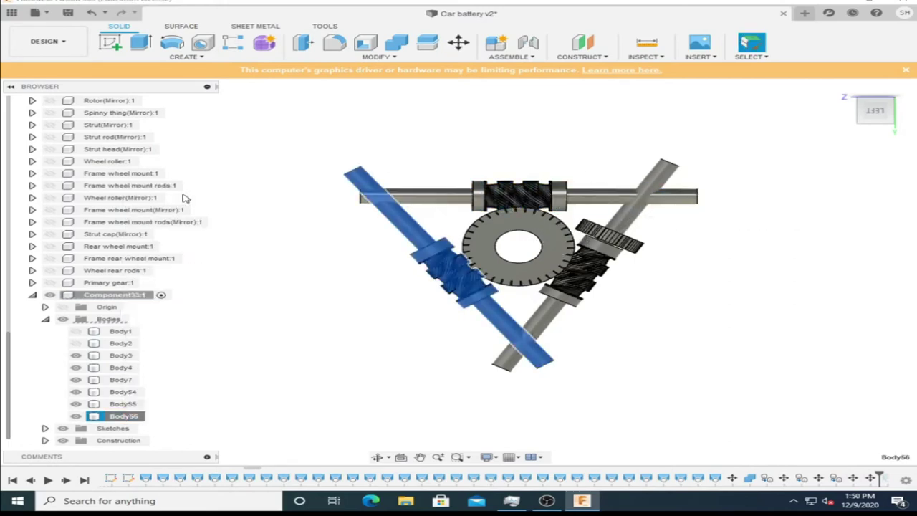
{"action": "key", "text": "m"}
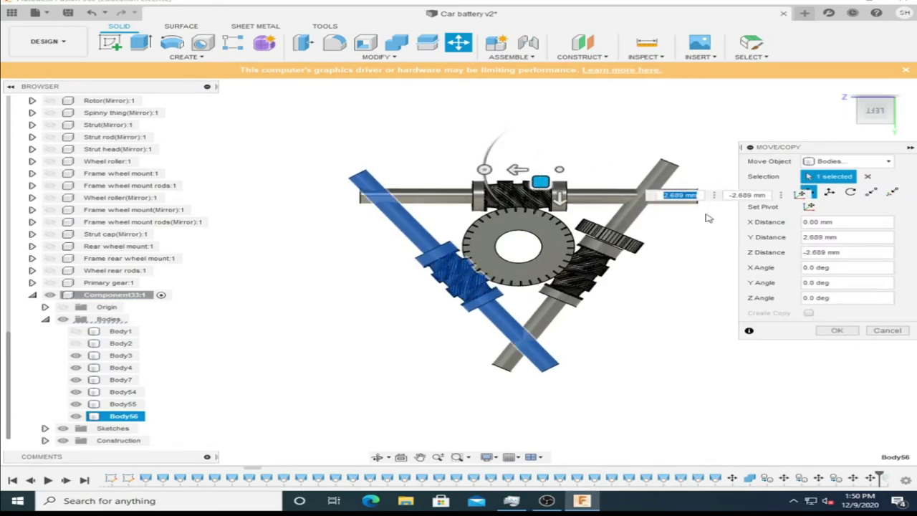
{"action": "left_click", "coordinate": [824, 331]}
{"action": "right_click", "coordinate": [114, 406]}
{"action": "left_click", "coordinate": [158, 180]}
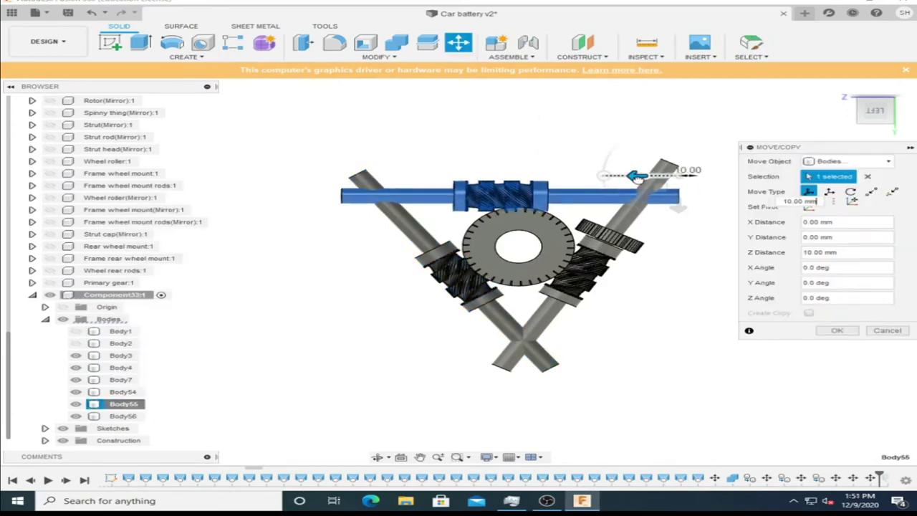
{"action": "key", "text": "Escape"}
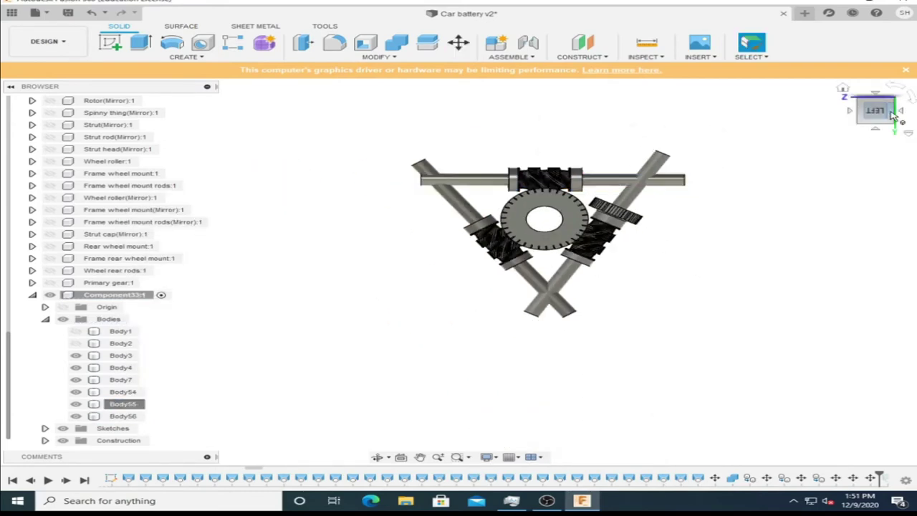
{"action": "middle_click_drag", "start_coordinate": [491, 208], "coordinate": [430, 215], "text": "shift"}
- Copy and paste Body3, offsetting the copy 35 mm aside
{"action": "left_click", "coordinate": [120, 355]}
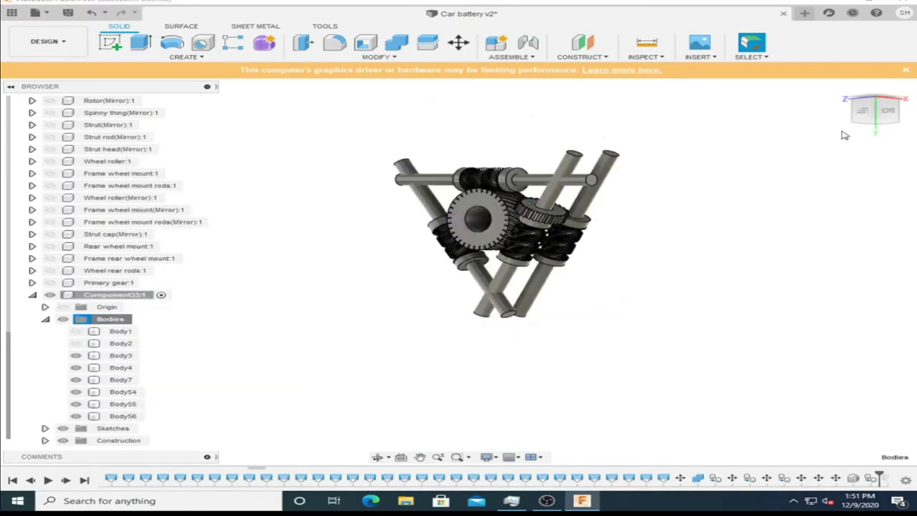
{"action": "key", "text": "ctrl+c"}
{"action": "key", "text": "ctrl+v"}
{"action": "key", "text": "Return"}
{"action": "scroll", "coordinate": [543, 170], "scroll_direction": "down", "scroll_amount": 5}
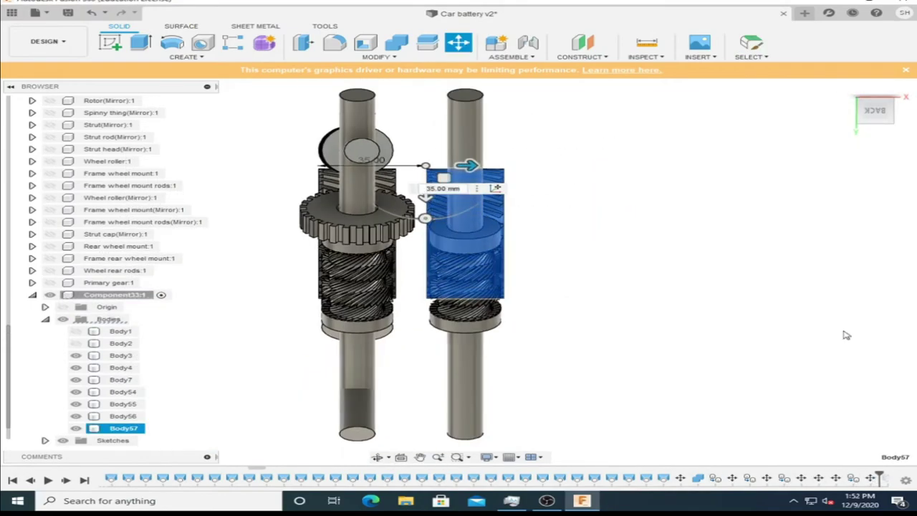
{"action": "middle_click_drag", "start_coordinate": [501, 215], "coordinate": [401, 236], "text": "shift"}
- Paste a copy of Body55 offset 34 mm sideways and view the gears from Back
{"action": "left_click", "coordinate": [120, 404]}
{"action": "right_click", "coordinate": [120, 404]}
{"action": "left_click", "coordinate": [152, 290]}
{"action": "right_click", "coordinate": [122, 319]}
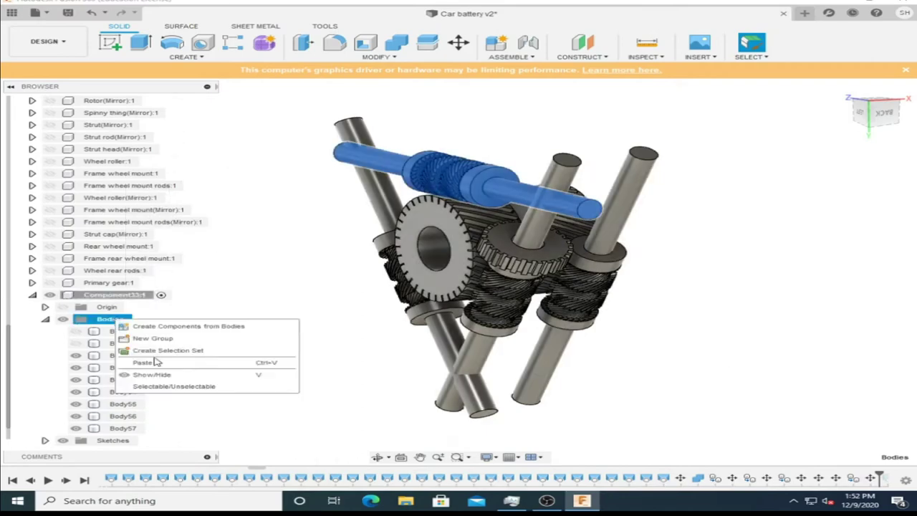
{"action": "left_click", "coordinate": [127, 361]}
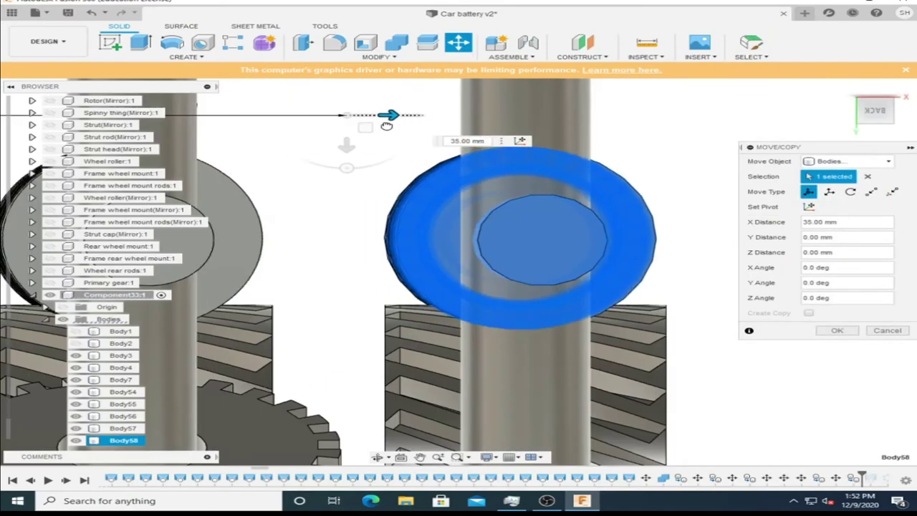
{"action": "left_click_drag", "start_coordinate": [387, 125], "coordinate": [374, 126]}
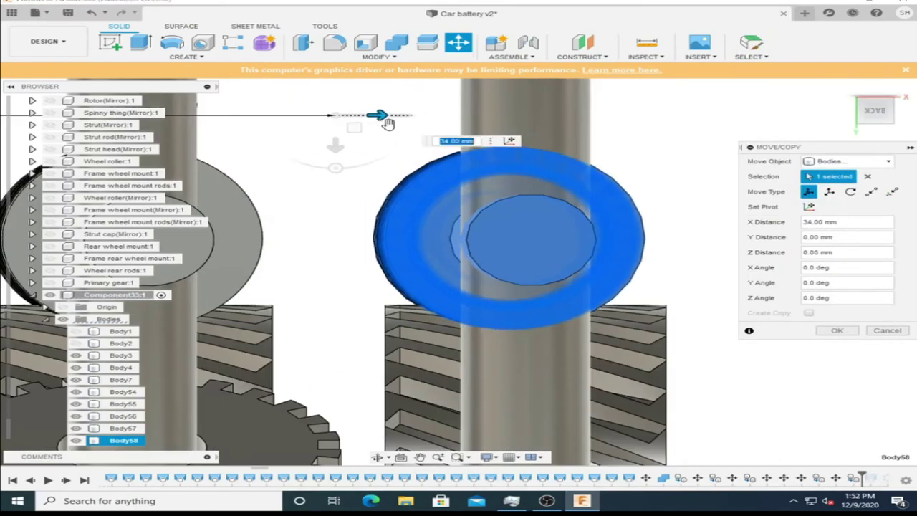
{"action": "scroll", "coordinate": [839, 337], "scroll_direction": "down", "scroll_amount": 3}
{"action": "left_click", "coordinate": [863, 114]}
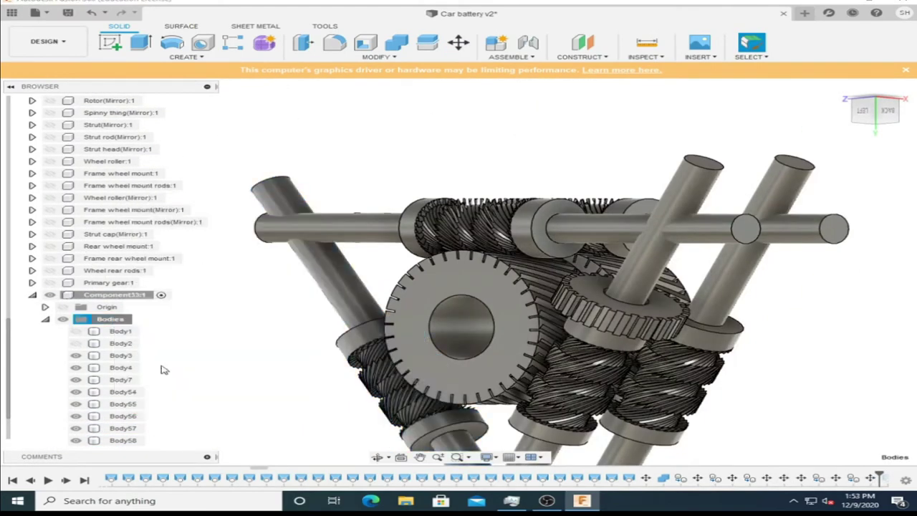
{"action": "left_click", "coordinate": [886, 112]}
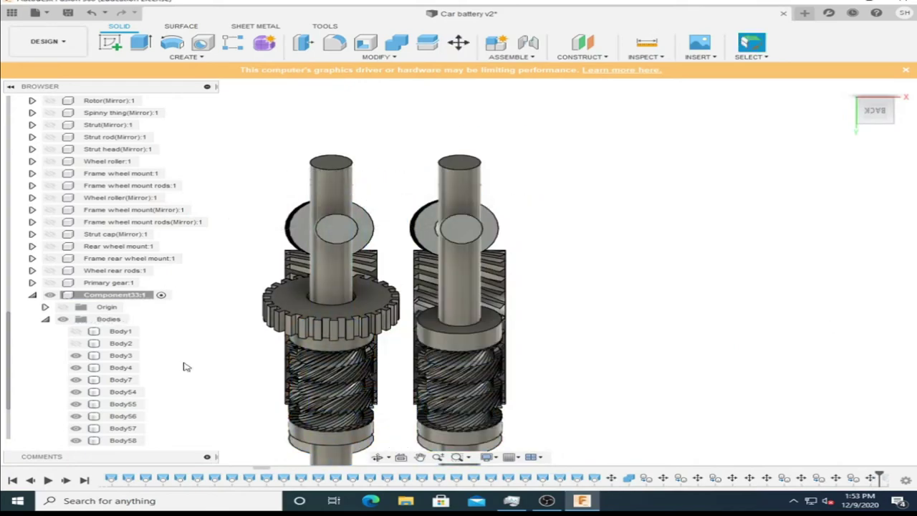
- Paste a spur gear copy and lower it 70 mm onto the lower right diagonal
{"action": "key", "text": "Escape"}
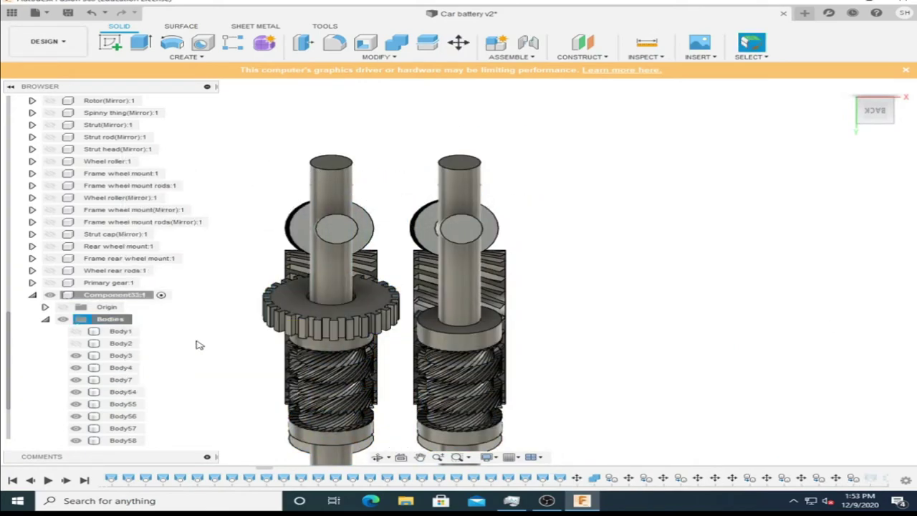
{"action": "key", "text": "m"}
{"action": "scroll", "coordinate": [471, 310], "scroll_direction": "up", "scroll_amount": 3}
{"action": "key", "text": "Return"}
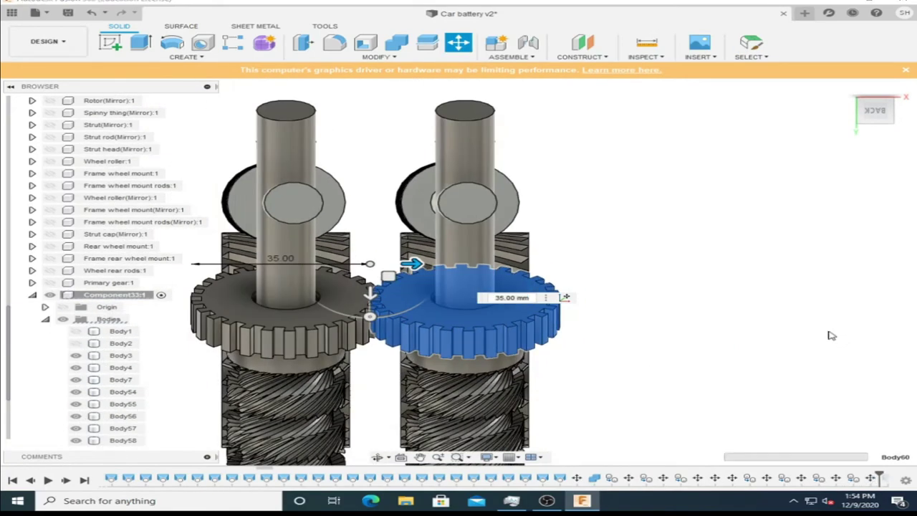
{"action": "scroll", "coordinate": [385, 250], "scroll_direction": "down", "scroll_amount": 4}
{"action": "key", "text": "m"}
{"action": "middle_click_drag", "start_coordinate": [502, 308], "coordinate": [674, 308], "text": "shift"}
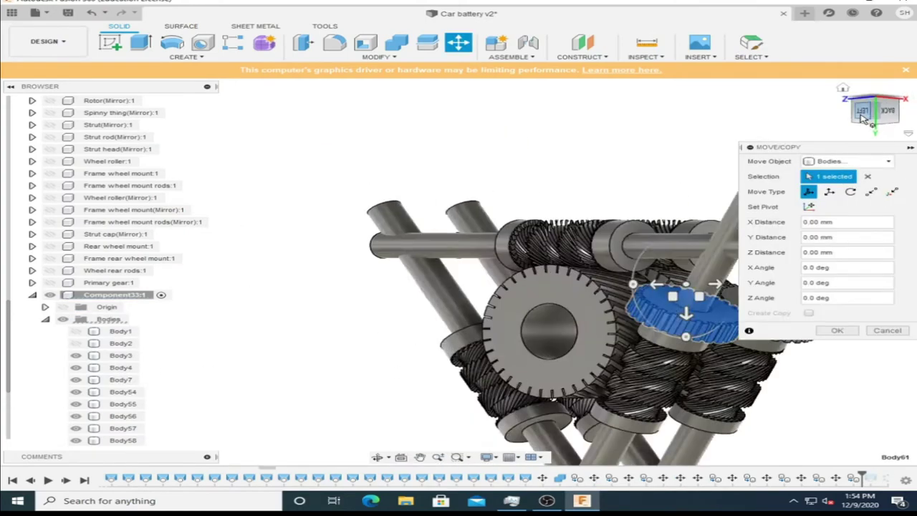
{"action": "left_click_drag", "start_coordinate": [414, 308], "coordinate": [430, 427]}
{"action": "middle_click_drag", "start_coordinate": [430, 427], "coordinate": [750, 429], "text": "shift"}
{"action": "left_click_drag", "start_coordinate": [749, 437], "coordinate": [750, 425]}
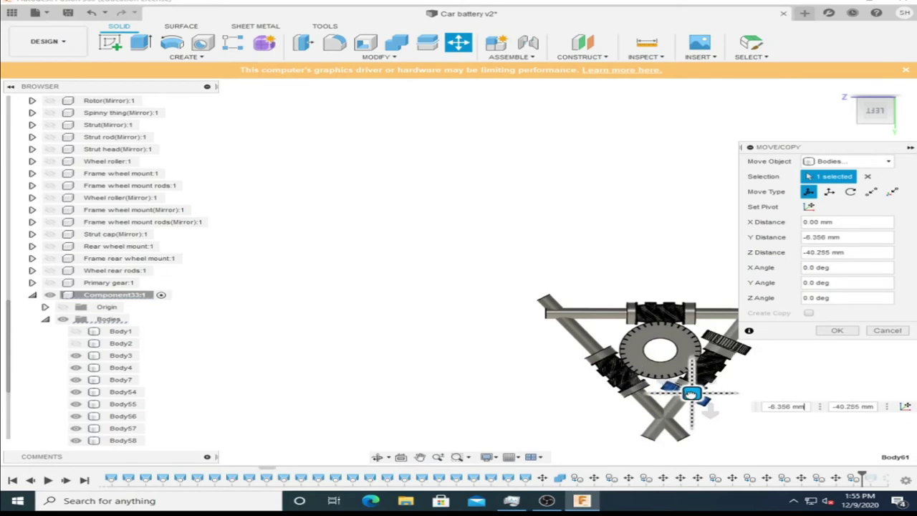
{"action": "scroll", "coordinate": [691, 393], "scroll_direction": "up", "scroll_amount": 5}
{"action": "left_click_drag", "start_coordinate": [696, 372], "coordinate": [695, 378]}
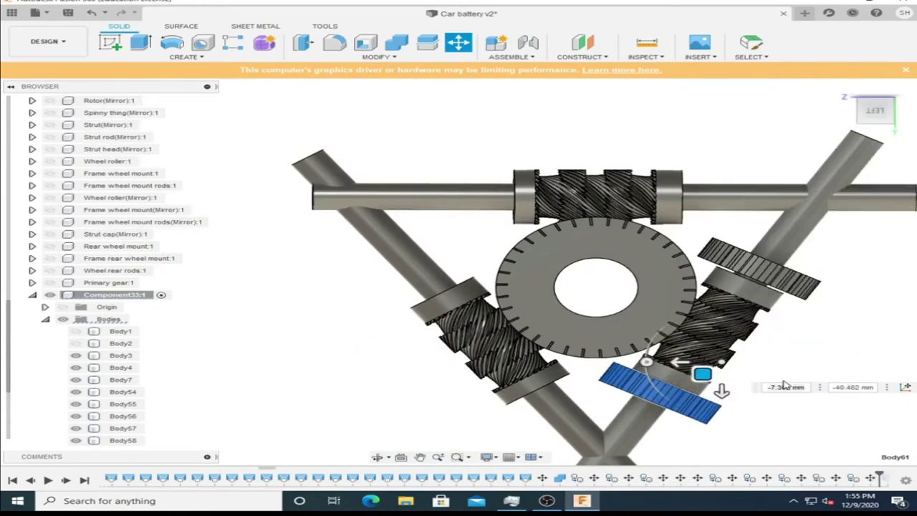
{"action": "left_click", "coordinate": [893, 118]}
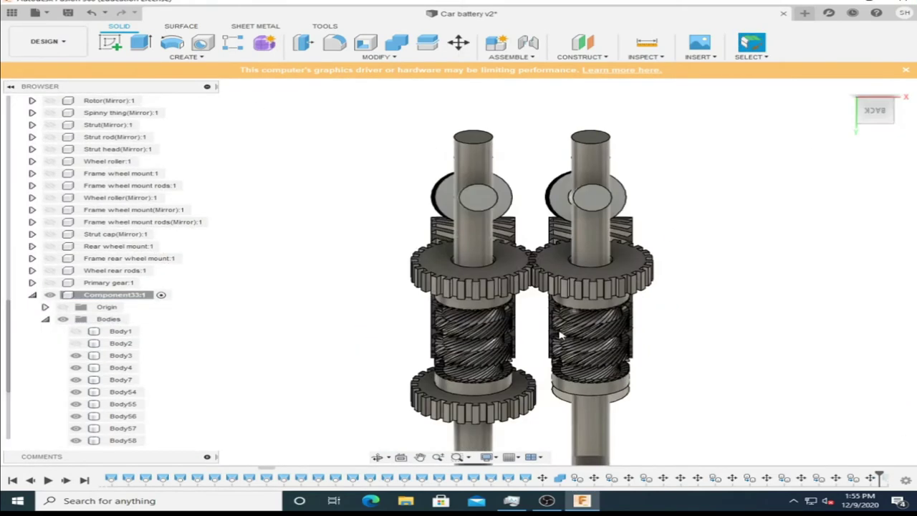
- Move a spur gear copy onto the left diagonal shaft and fine-tune its position
{"action": "key", "text": "m"}
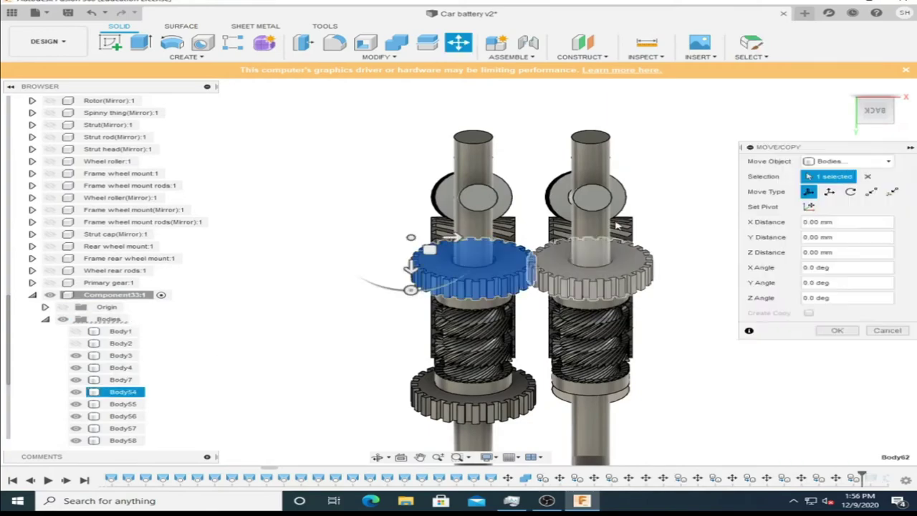
{"action": "left_click", "coordinate": [878, 111]}
{"action": "left_click", "coordinate": [888, 112]}
{"action": "left_click", "coordinate": [888, 112]}
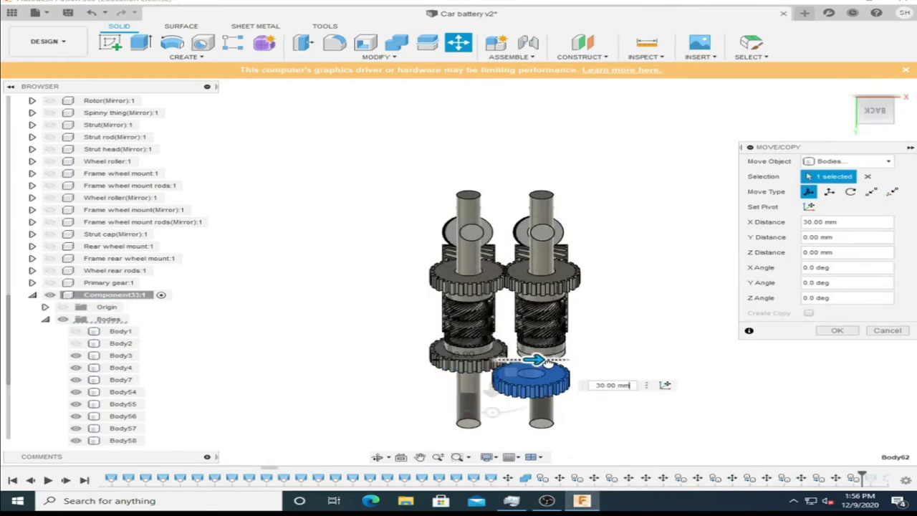
{"action": "scroll", "coordinate": [459, 286], "scroll_direction": "up", "scroll_amount": 5}
{"action": "scroll", "coordinate": [344, 303], "scroll_direction": "down", "scroll_amount": 3}
{"action": "left_click_drag", "start_coordinate": [401, 336], "coordinate": [344, 303]}
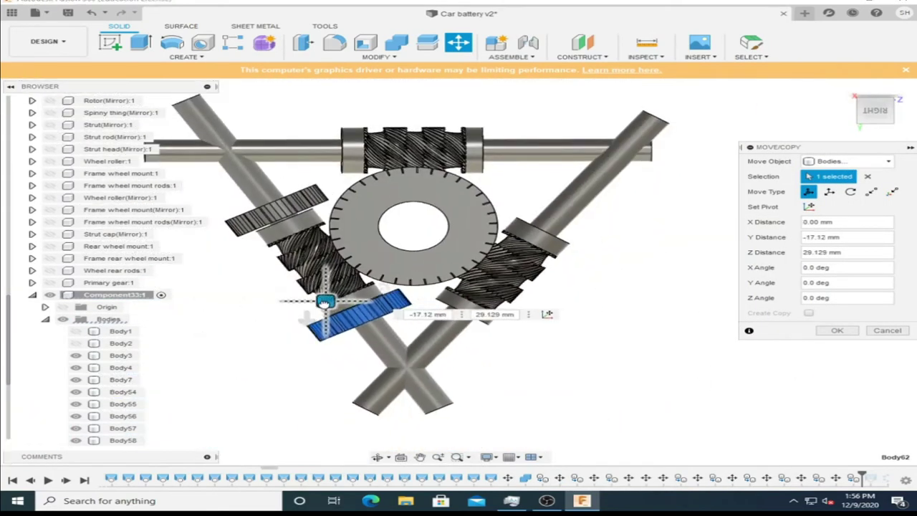
{"action": "left_click_drag", "start_coordinate": [454, 199], "coordinate": [466, 205]}
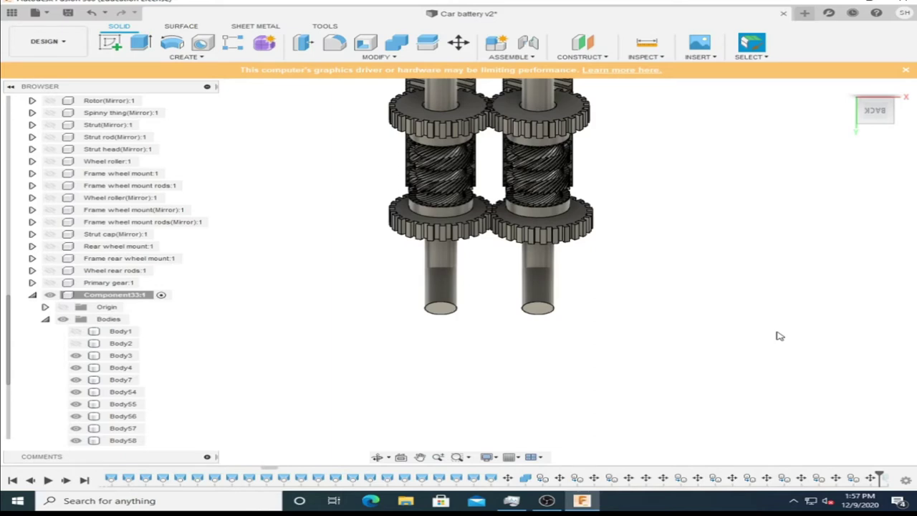
{"action": "left_click_drag", "start_coordinate": [891, 108], "coordinate": [877, 118]}
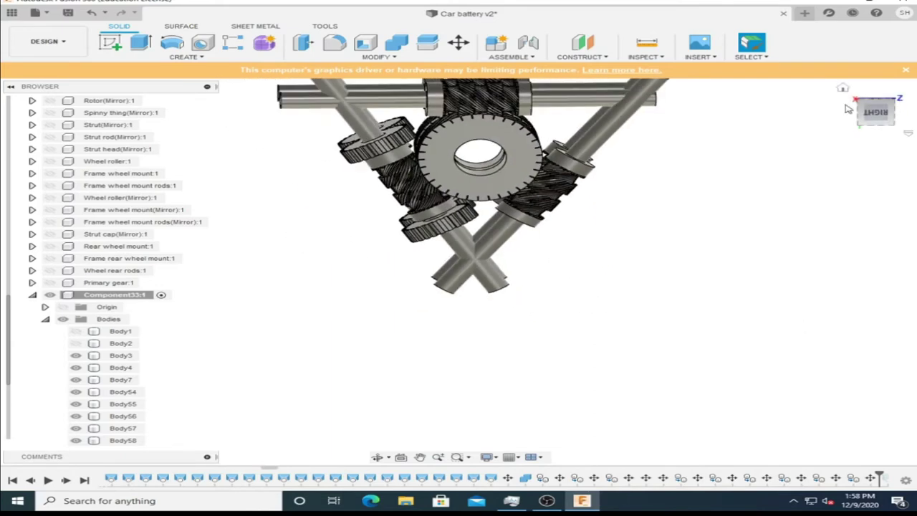
- Paste another gear copy into the Bodies folder and slide it toward the top shaft
{"action": "left_click", "coordinate": [111, 319]}
{"action": "key", "text": "m"}
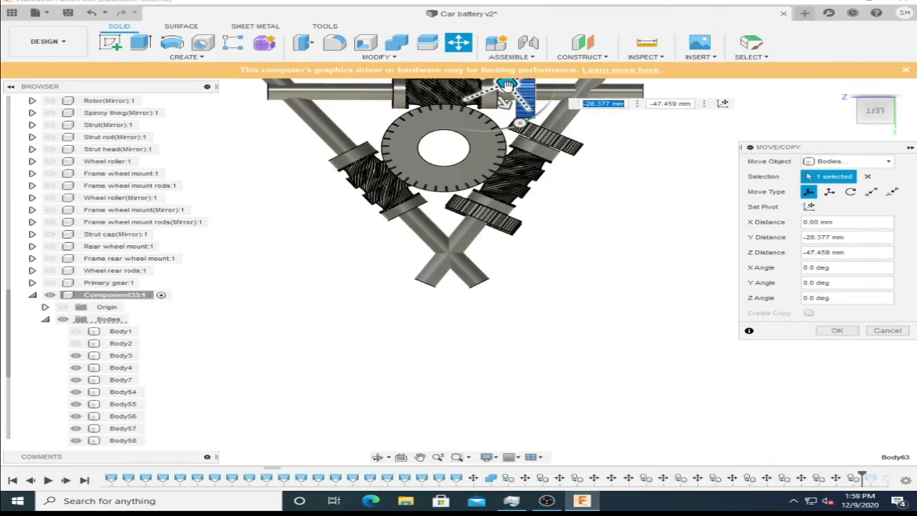
{"action": "scroll", "coordinate": [506, 85], "scroll_direction": "up", "scroll_amount": 3}
{"action": "left_click_drag", "start_coordinate": [461, 139], "coordinate": [427, 135]}
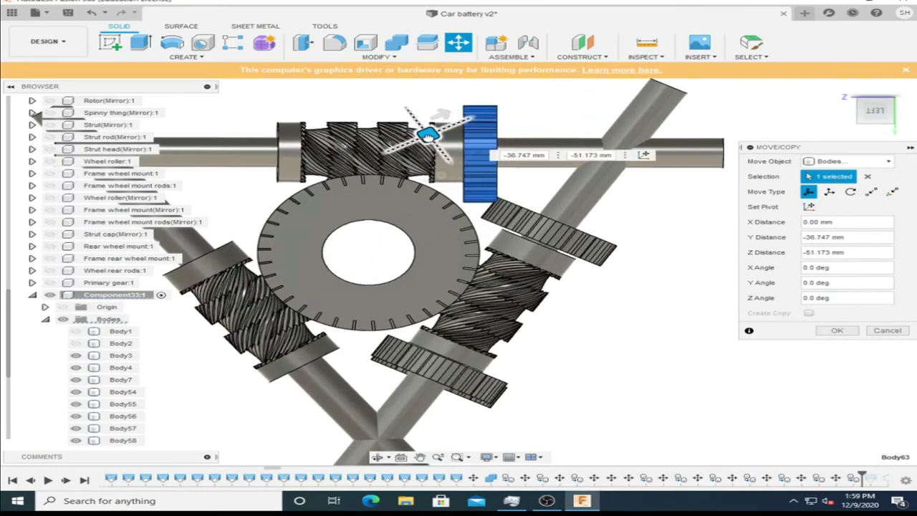
{"action": "scroll", "coordinate": [555, 203], "scroll_direction": "down", "scroll_amount": 3}
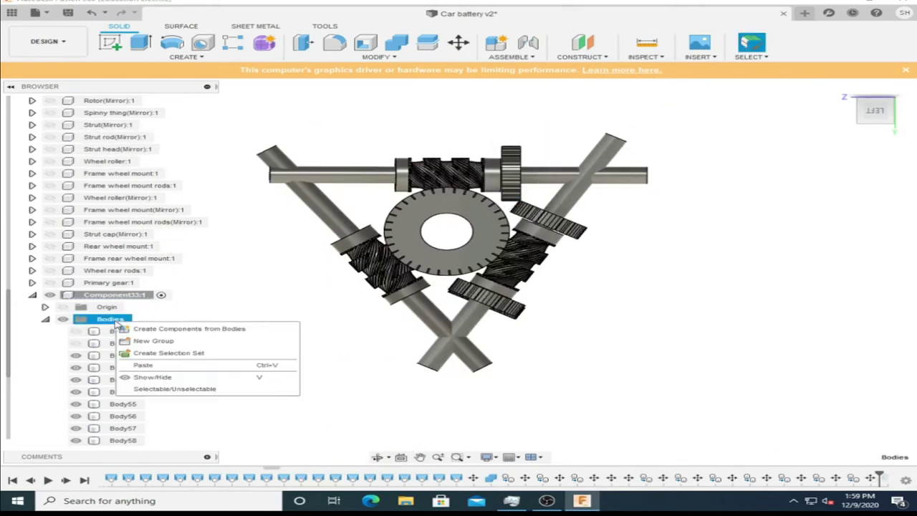
- Paste a spur gear copy and move it 35 mm along X onto the top shaft
{"action": "key", "text": "m"}
{"action": "left_click_drag", "start_coordinate": [639, 255], "coordinate": [507, 167]}
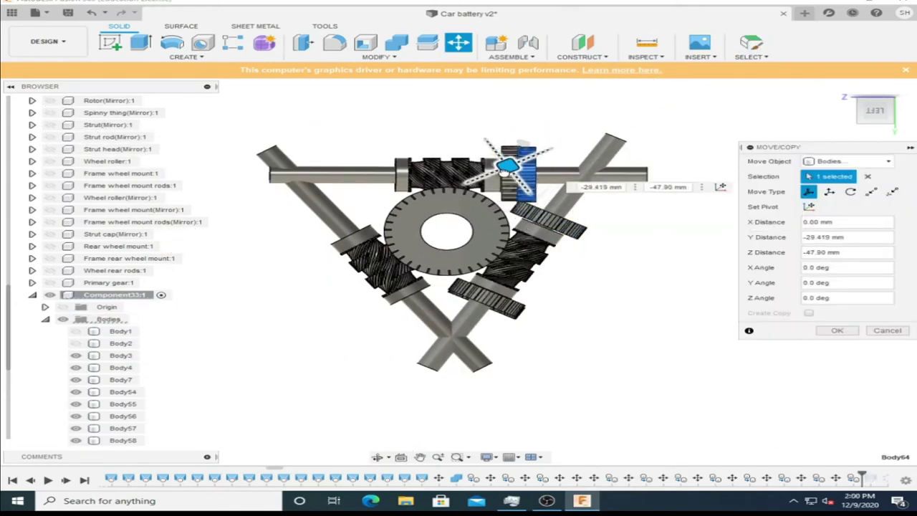
{"action": "left_click", "coordinate": [895, 114]}
{"action": "scroll", "coordinate": [536, 207], "scroll_direction": "up", "scroll_amount": 5}
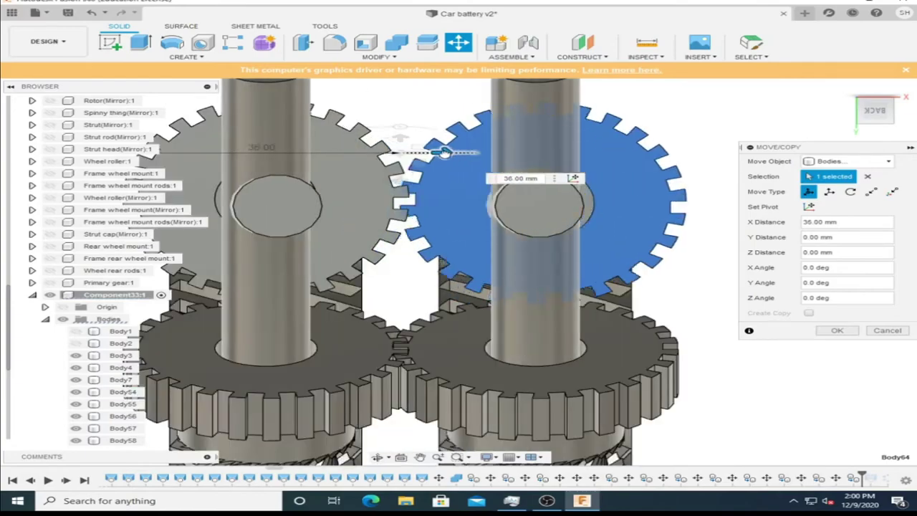
{"action": "left_click", "coordinate": [836, 330]}
{"action": "left_click", "coordinate": [858, 111]}
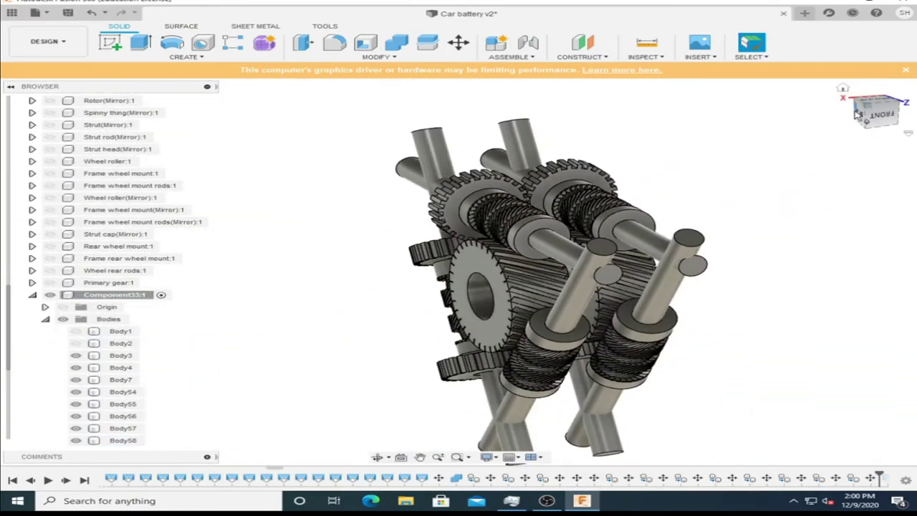
- Paste another gear copy and move it onto the lower-left shaft
{"action": "key", "text": "m"}
{"action": "mouse_move", "coordinate": [562, 276]}
{"action": "left_mouse_down"}
{"action": "mouse_move", "coordinate": [393, 362]}
{"action": "mouse_move", "coordinate": [377, 349]}
{"action": "left_mouse_up"}
{"action": "scroll", "coordinate": [387, 355], "scroll_direction": "up", "scroll_amount": 2}
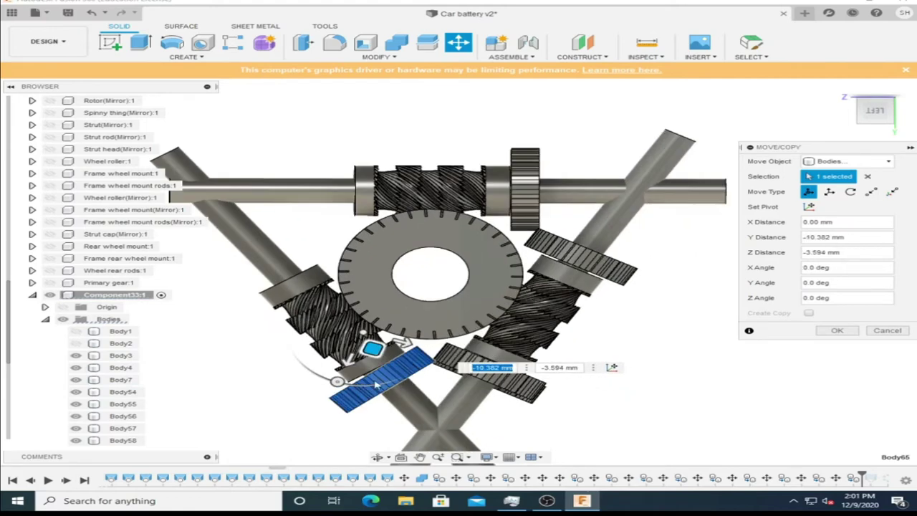
{"action": "scroll", "coordinate": [374, 349], "scroll_direction": "down", "scroll_amount": 3}
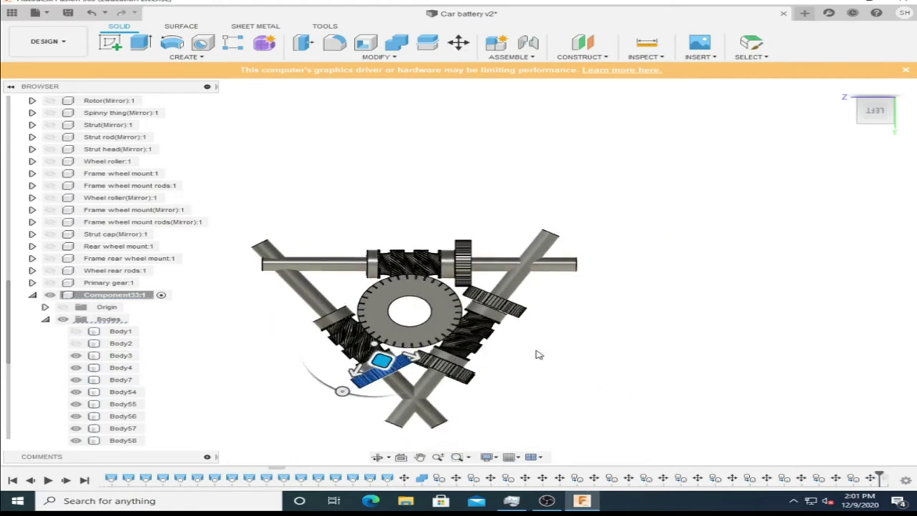
{"action": "left_click", "coordinate": [391, 205]}
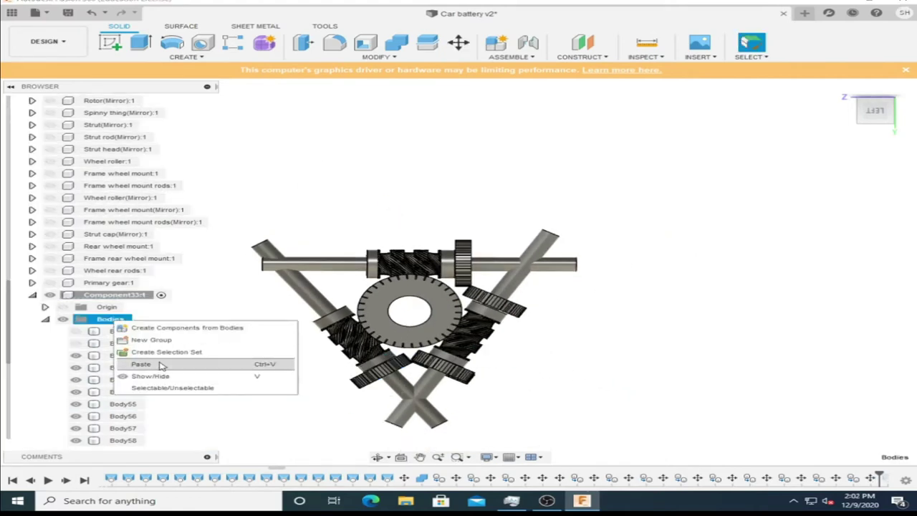
- Paste two more gear copies into the Bodies folder and confirm their placement
{"action": "left_click", "coordinate": [160, 365]}
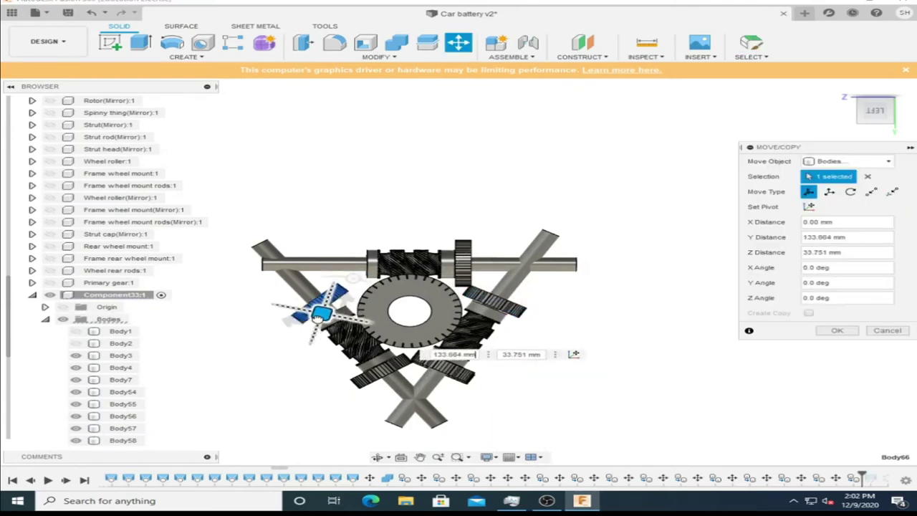
{"action": "scroll", "coordinate": [324, 321], "scroll_direction": "up", "scroll_amount": 2}
{"action": "key", "text": "Return"}
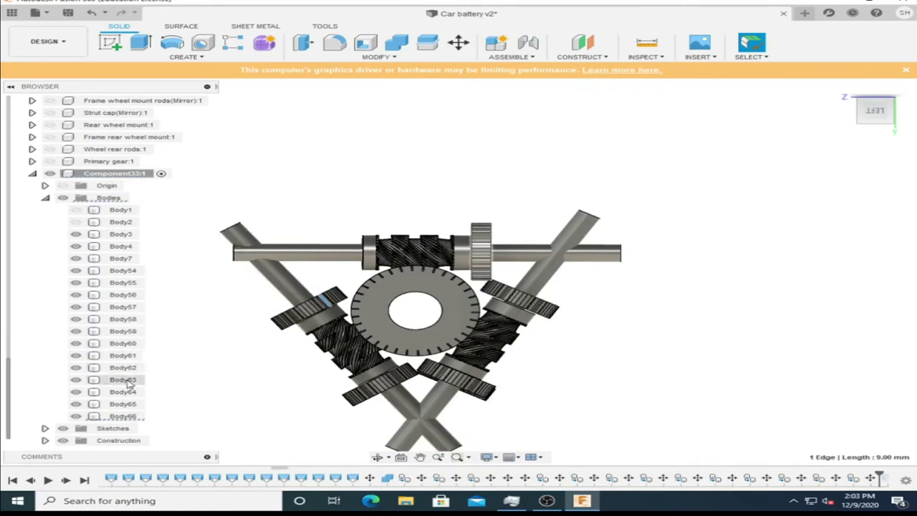
{"action": "right_click", "coordinate": [125, 414]}
{"action": "right_click", "coordinate": [111, 198]}
{"action": "left_click", "coordinate": [865, 119]}
{"action": "key", "text": "ctrl+v"}
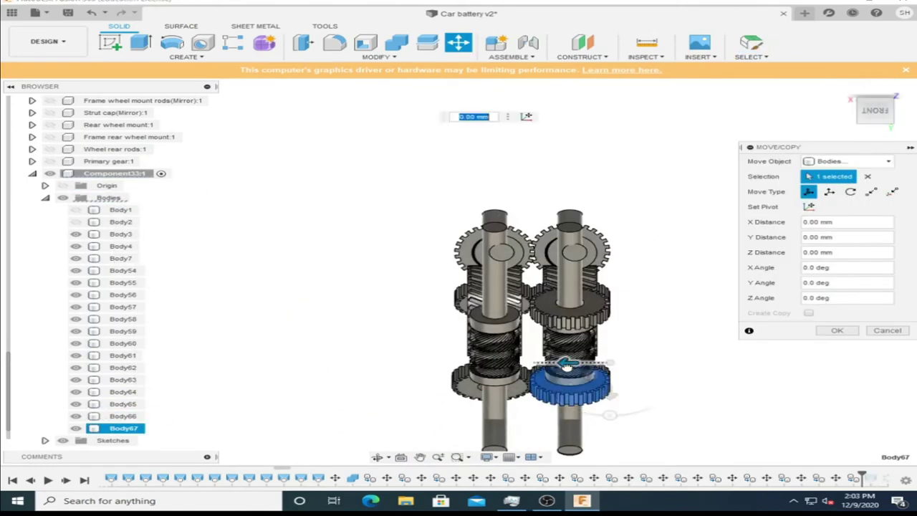
{"action": "scroll", "coordinate": [501, 287], "scroll_direction": "up", "scroll_amount": 3}
{"action": "key", "text": "Return"}
- Paste another gear copy and shift it 35 mm onto the neighbouring shaft
{"action": "right_click", "coordinate": [111, 199]}
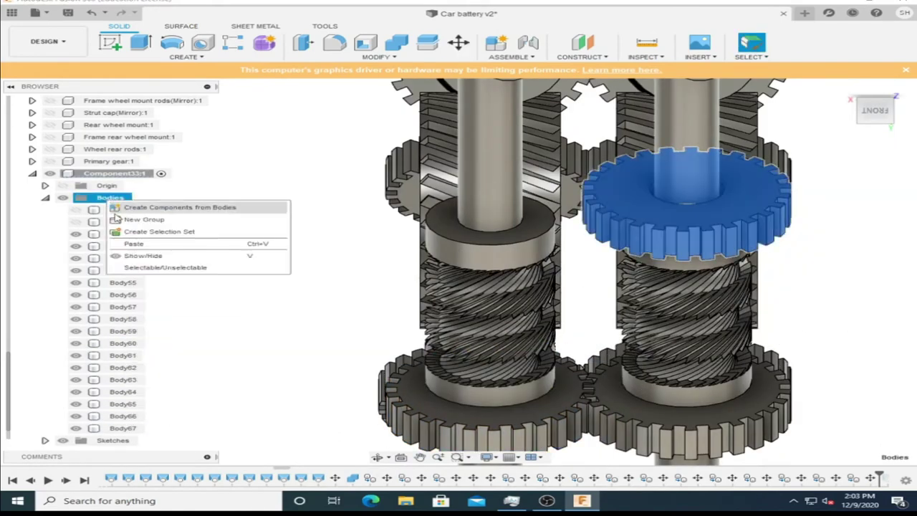
{"action": "left_click", "coordinate": [115, 246]}
{"action": "scroll", "coordinate": [537, 175], "scroll_direction": "down", "scroll_amount": 2}
{"action": "left_click_drag", "start_coordinate": [623, 172], "coordinate": [537, 176]}
{"action": "left_click", "coordinate": [836, 330]}
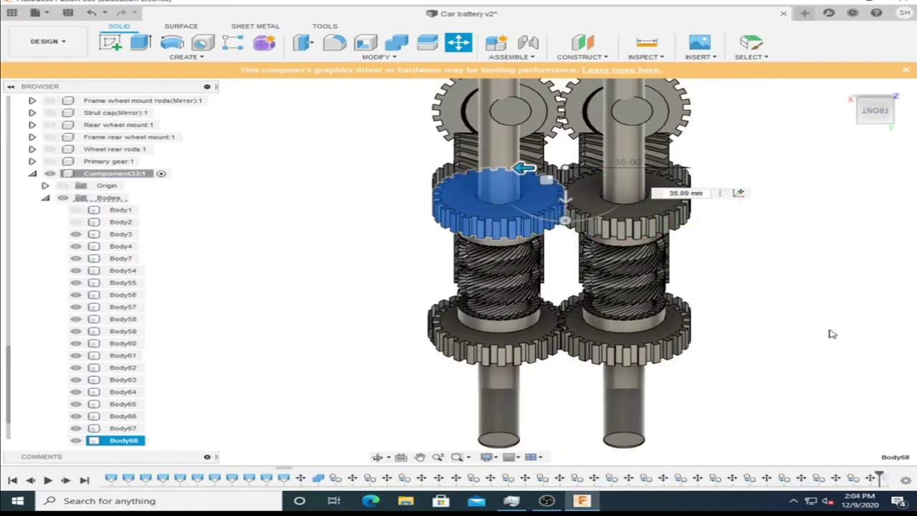
{"action": "left_click", "coordinate": [852, 110]}
- Copy the small top-shaft gear, moving it 60 mm along the shaft
{"action": "left_click", "coordinate": [483, 145]}
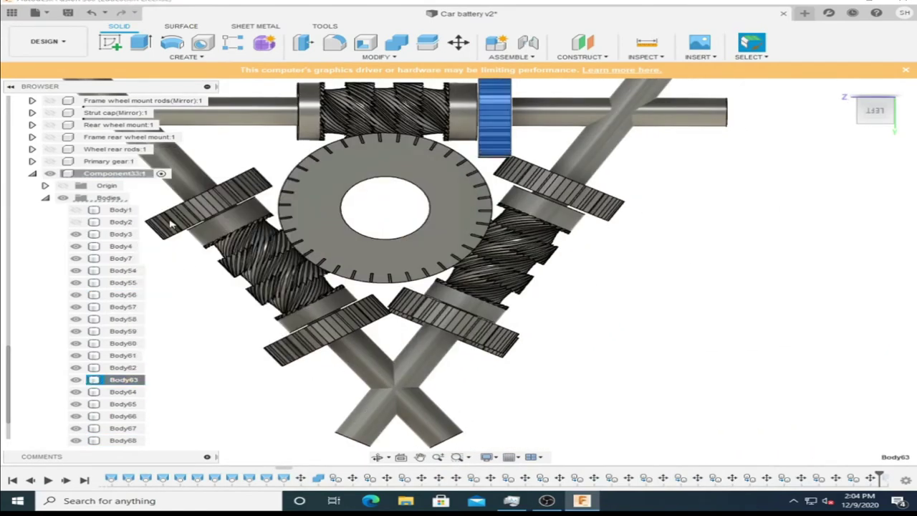
{"action": "key", "text": "m"}
{"action": "scroll", "coordinate": [385, 290], "scroll_direction": "up", "scroll_amount": 3}
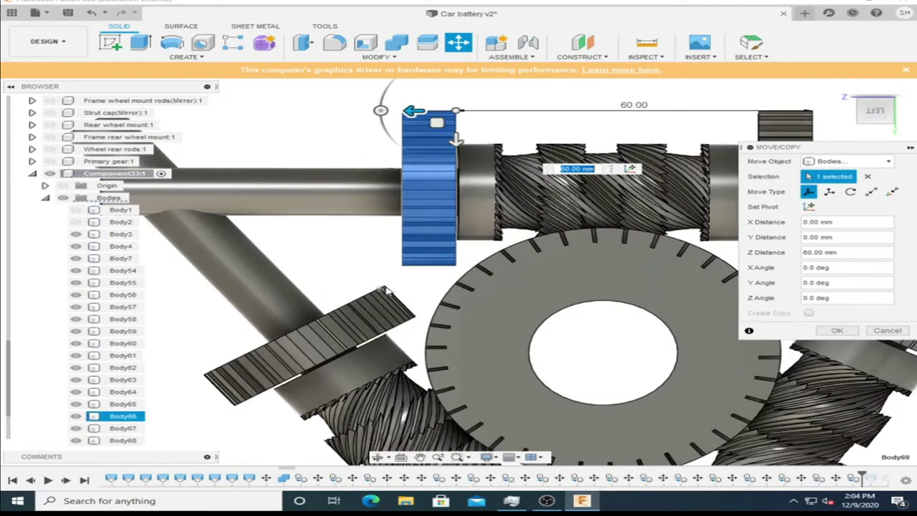
{"action": "left_click", "coordinate": [833, 333]}
{"action": "scroll", "coordinate": [788, 329], "scroll_direction": "down", "scroll_amount": 5}
{"action": "right_click", "coordinate": [122, 379]}
{"action": "key", "text": "Escape"}
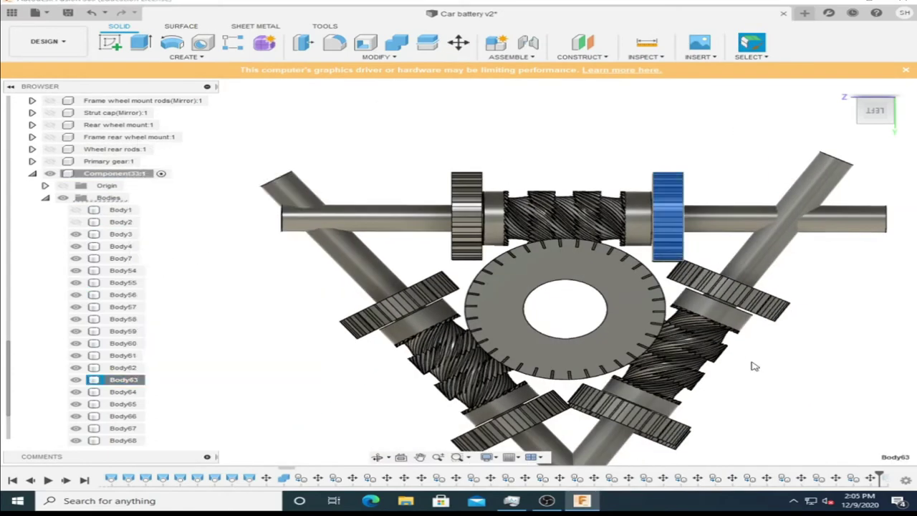
- Paste one more gear copy at the top shaft's opposite end and confirm it
{"action": "left_click_drag", "start_coordinate": [875, 111], "coordinate": [859, 125]}
{"action": "left_click", "coordinate": [875, 111]}
{"action": "left_click", "coordinate": [666, 208]}
{"action": "key", "text": "m"}
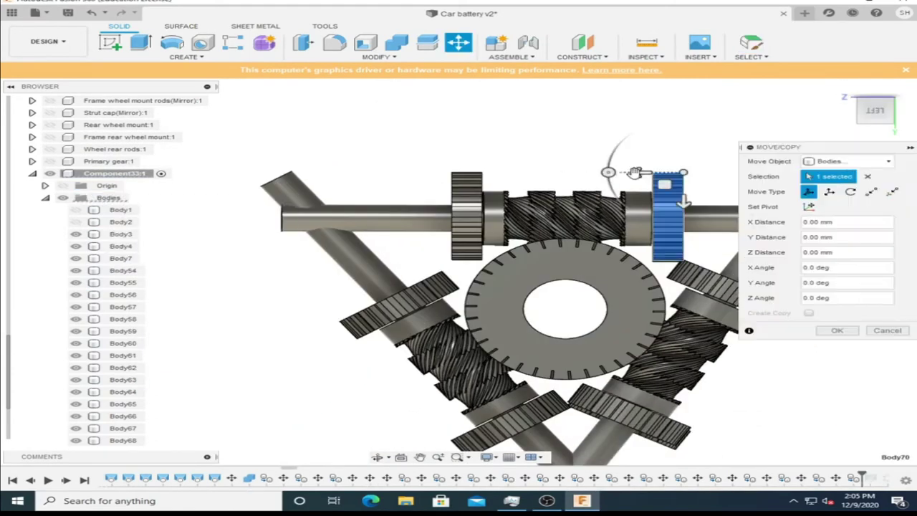
{"action": "left_click", "coordinate": [901, 110]}
{"action": "left_click", "coordinate": [836, 330]}
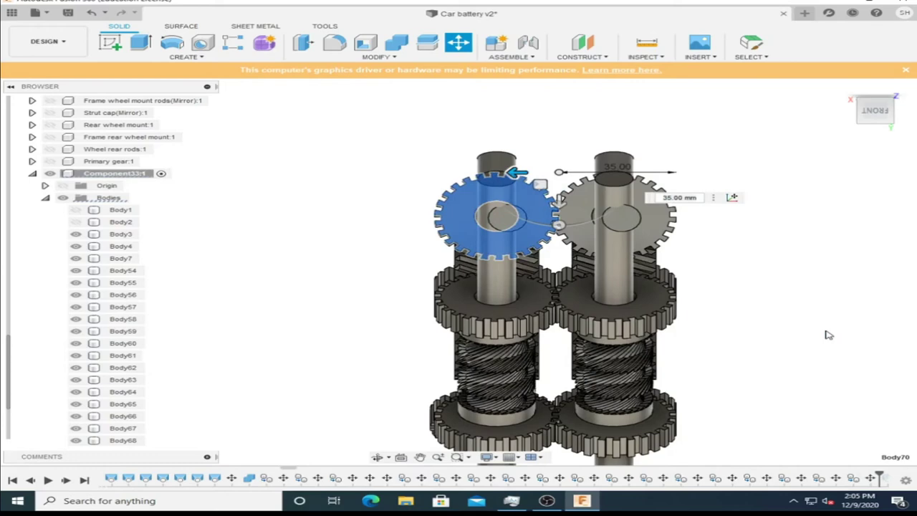
{"action": "left_click", "coordinate": [885, 110]}
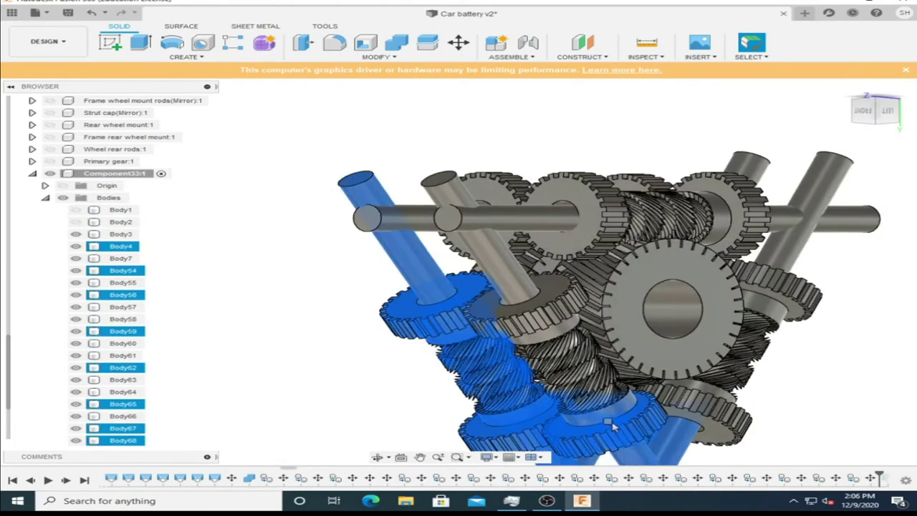
- Shift the lower-left shaft and its three gears slightly sideways
{"action": "left_click", "coordinate": [123, 331]}
{"action": "scroll", "coordinate": [125, 358], "scroll_direction": "down", "scroll_amount": 1}
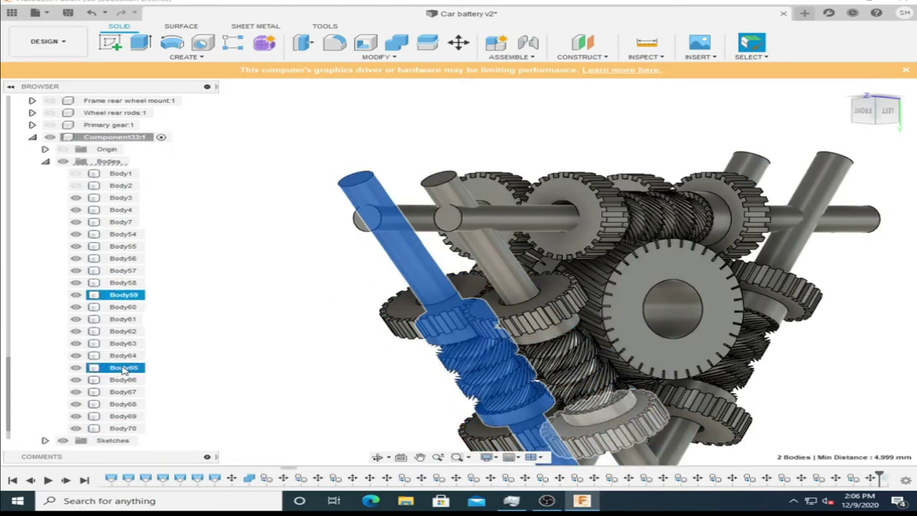
{"action": "left_click", "coordinate": [108, 381], "text": "ctrl"}
{"action": "left_click", "coordinate": [120, 391], "text": "ctrl"}
{"action": "left_click", "coordinate": [121, 404], "text": "ctrl"}
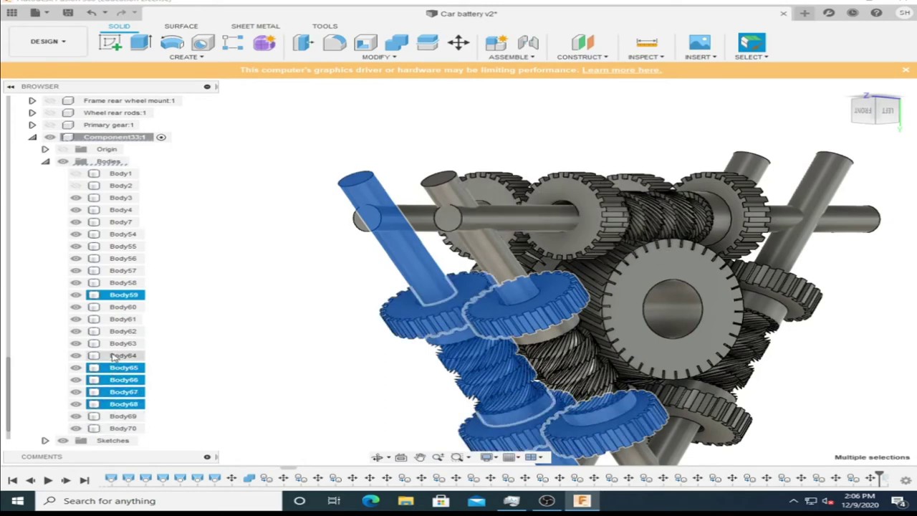
{"action": "left_click", "coordinate": [107, 257], "text": "ctrl"}
{"action": "key", "text": "m"}
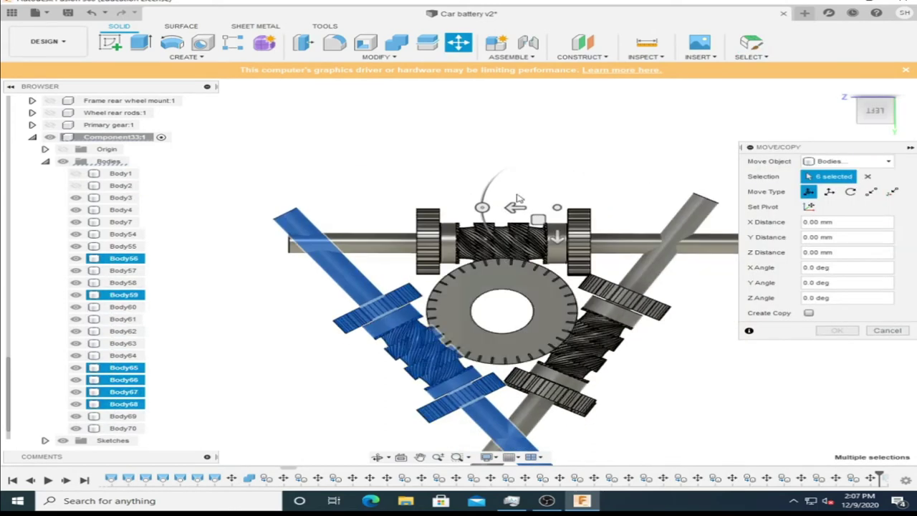
{"action": "left_click_drag", "start_coordinate": [542, 220], "coordinate": [512, 239]}
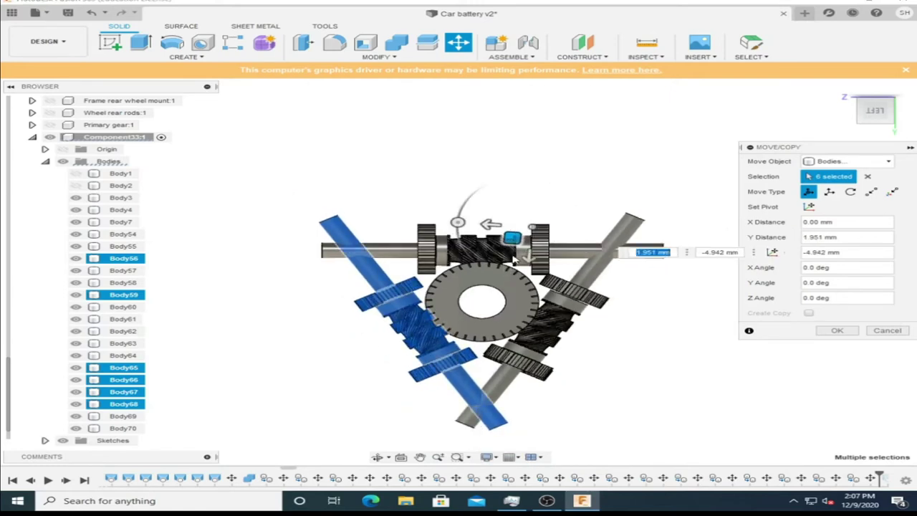
{"action": "key", "text": "Return"}
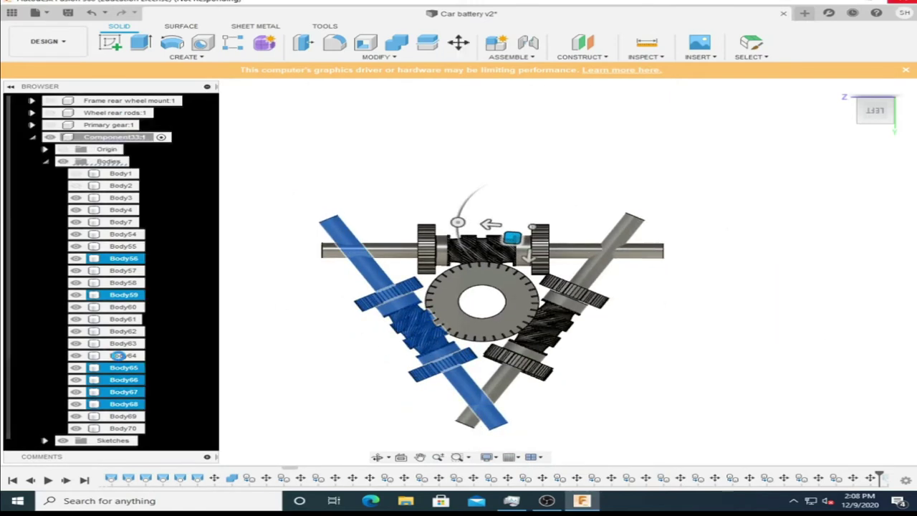
- Rotate the top shaft's six bodies 3° about X, nudge them, then show Body2's ring housing
{"action": "left_click", "coordinate": [123, 343], "text": "ctrl"}
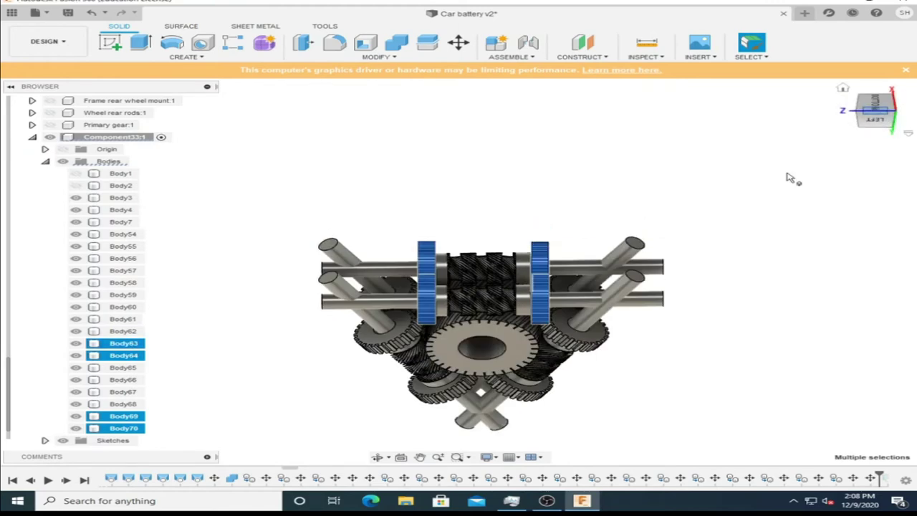
{"action": "left_click", "coordinate": [124, 282], "text": "ctrl"}
{"action": "left_click", "coordinate": [123, 246], "text": "ctrl"}
{"action": "key", "text": "m"}
{"action": "left_click", "coordinate": [878, 126]}
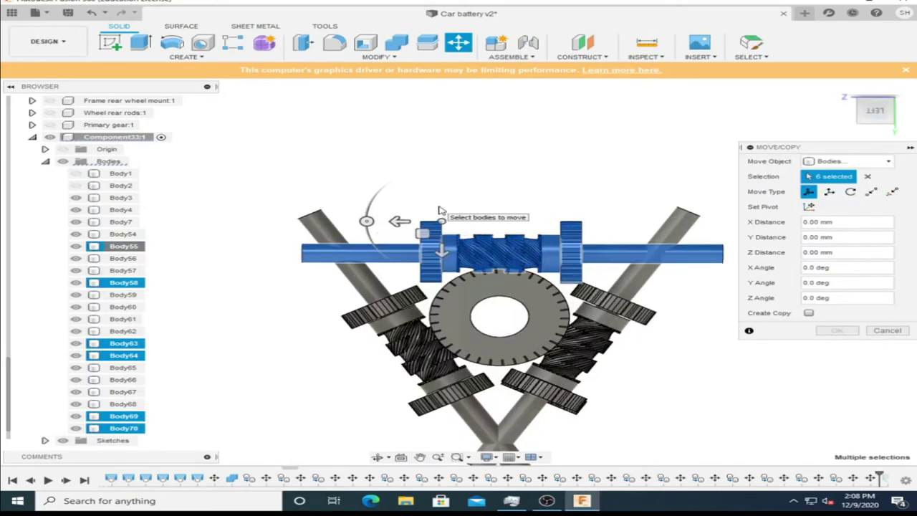
{"action": "left_click_drag", "start_coordinate": [366, 221], "coordinate": [425, 233]}
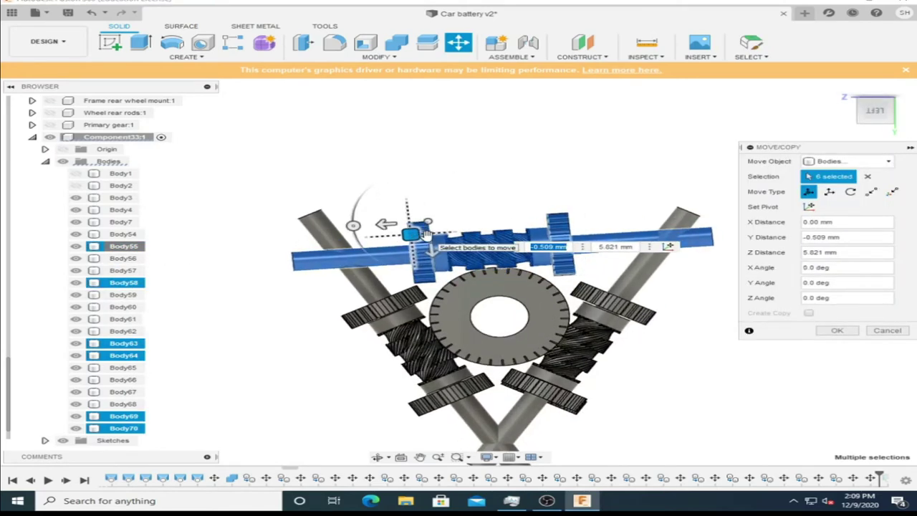
{"action": "left_click_drag", "start_coordinate": [356, 225], "coordinate": [353, 217]}
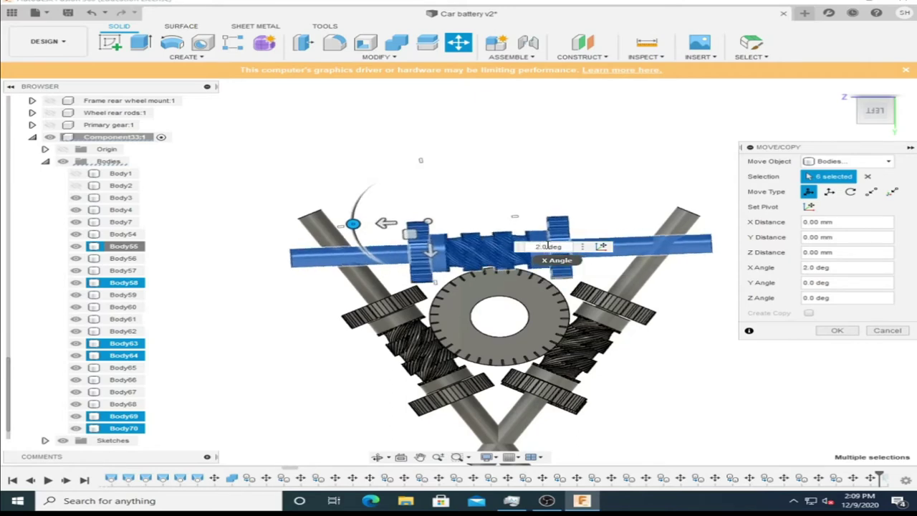
{"action": "left_click_drag", "start_coordinate": [411, 237], "coordinate": [421, 233]}
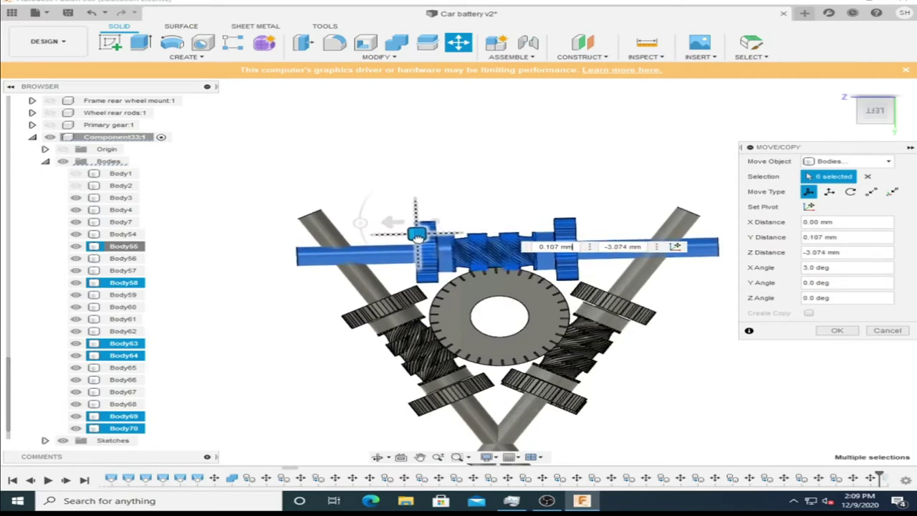
{"action": "scroll", "coordinate": [394, 183], "scroll_direction": "down", "scroll_amount": 2}
{"action": "key", "text": "Return"}
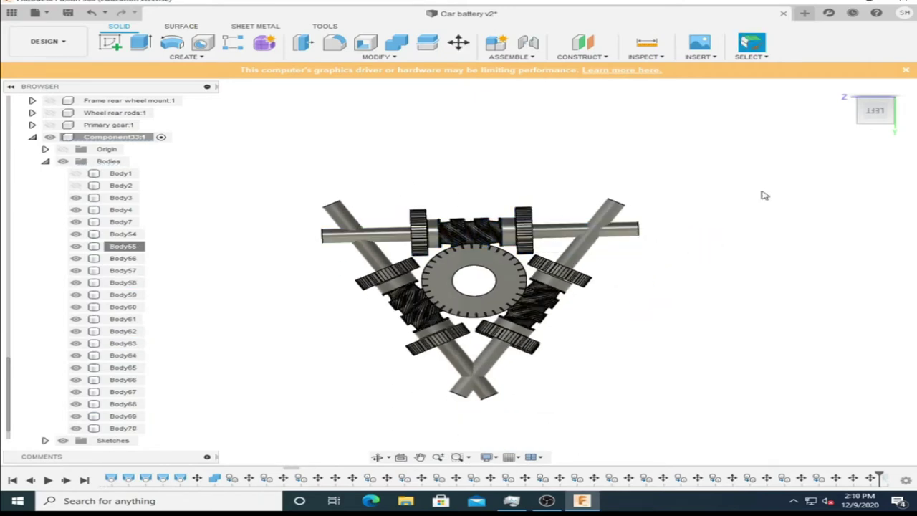
{"action": "left_click", "coordinate": [75, 185]}
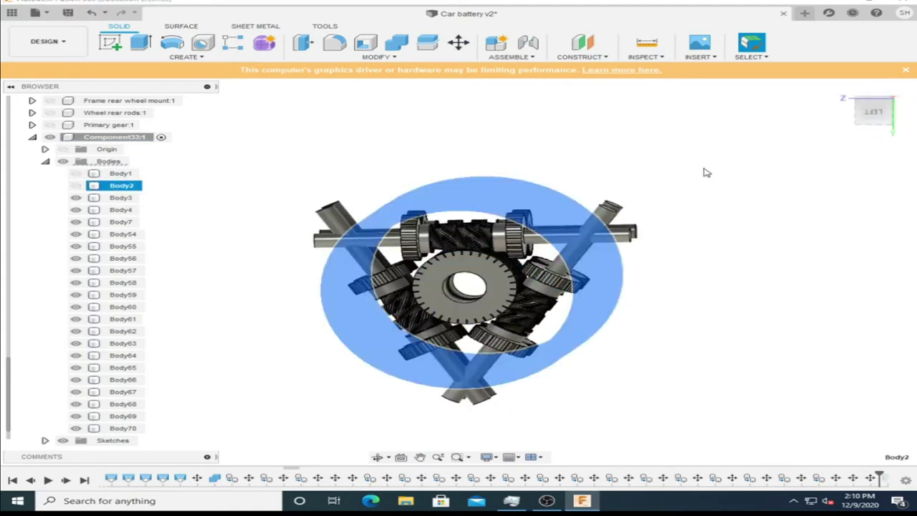
- Cut 34 mm into the battery's terminal posts from their end face
{"action": "left_click", "coordinate": [890, 116]}
{"action": "left_click", "coordinate": [442, 228]}
{"action": "key", "text": "e"}
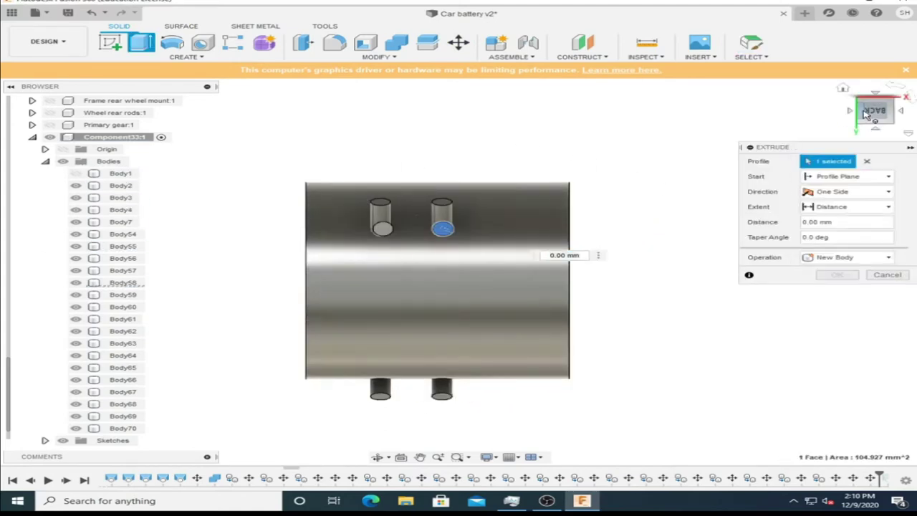
{"action": "left_click", "coordinate": [868, 116]}
{"action": "left_click_drag", "start_coordinate": [614, 229], "coordinate": [621, 229]}
{"action": "scroll", "coordinate": [581, 236], "scroll_direction": "up", "scroll_amount": 5}
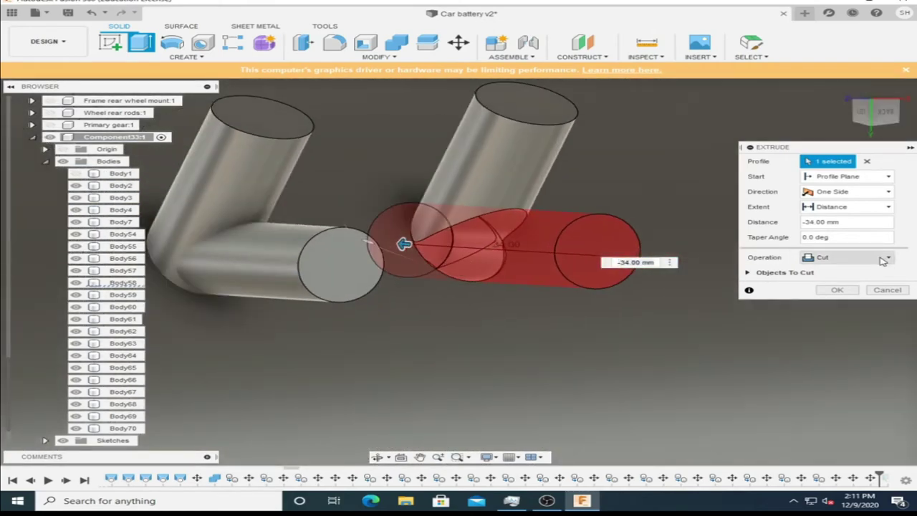
{"action": "left_click", "coordinate": [836, 289]}
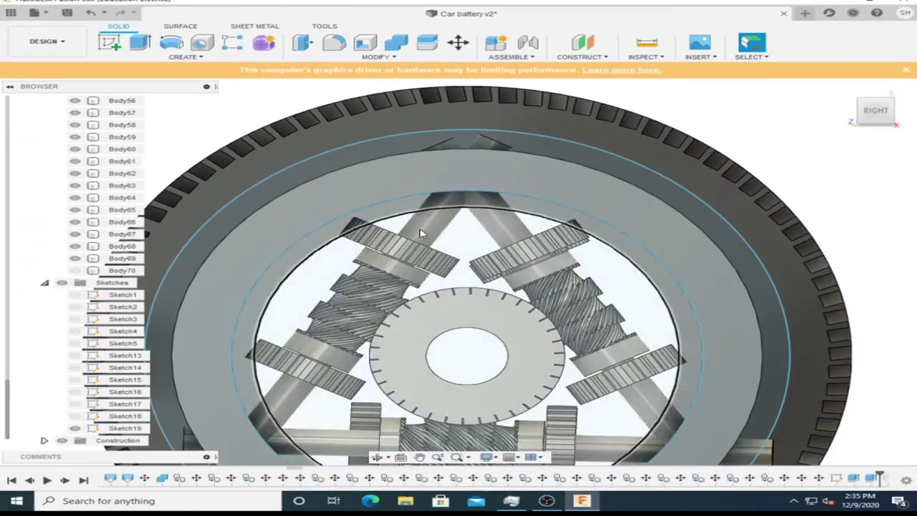
- Start extruding Sketch19's profiles inside the wheel
{"action": "left_click", "coordinate": [124, 428]}
{"action": "key", "text": "e"}
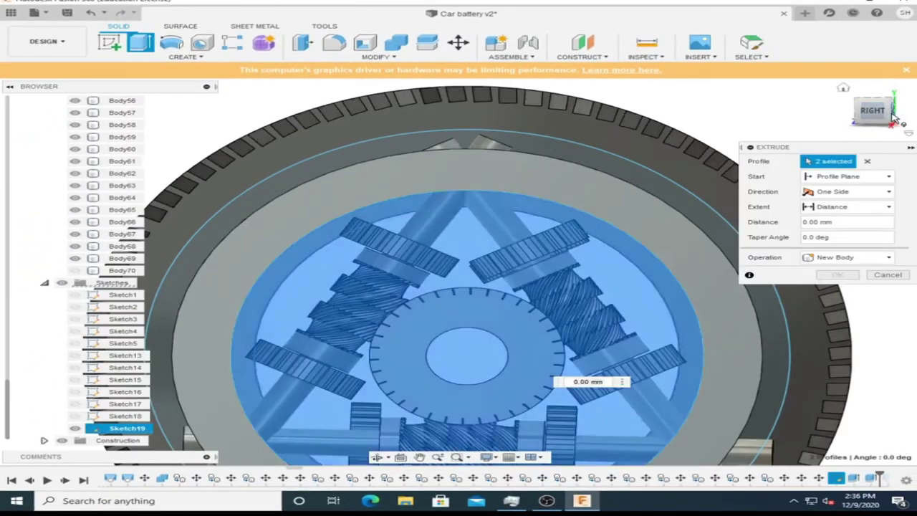
{"action": "left_click", "coordinate": [863, 118]}
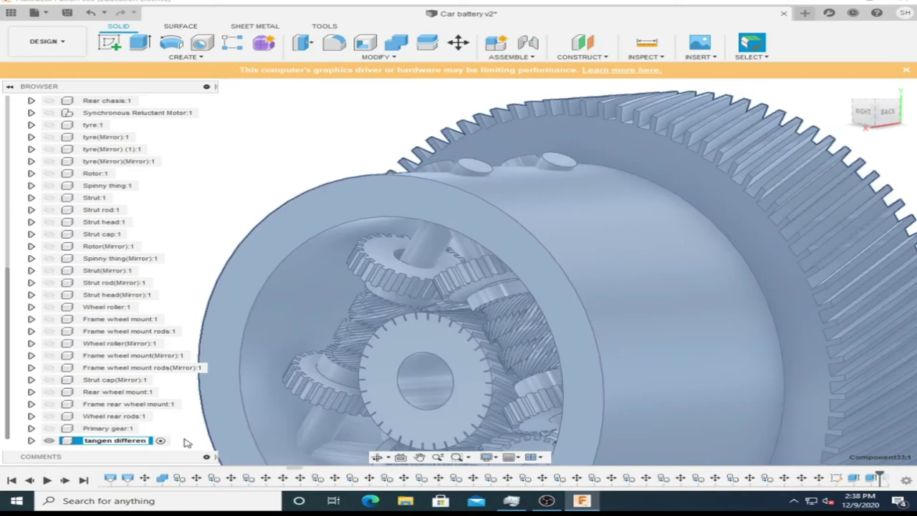
- Rename the component 'tangen differential' and add new Component34 under the root assembly
{"action": "key", "text": "Return"}
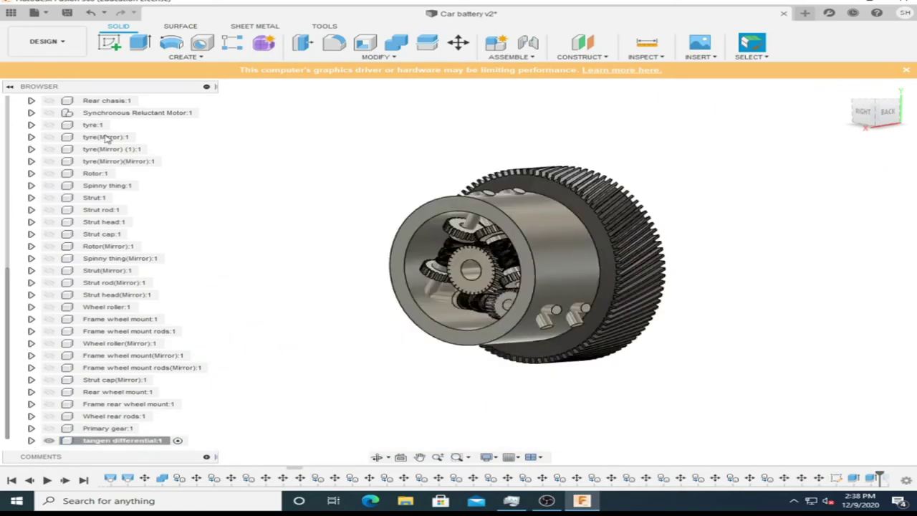
{"action": "left_click", "coordinate": [96, 101]}
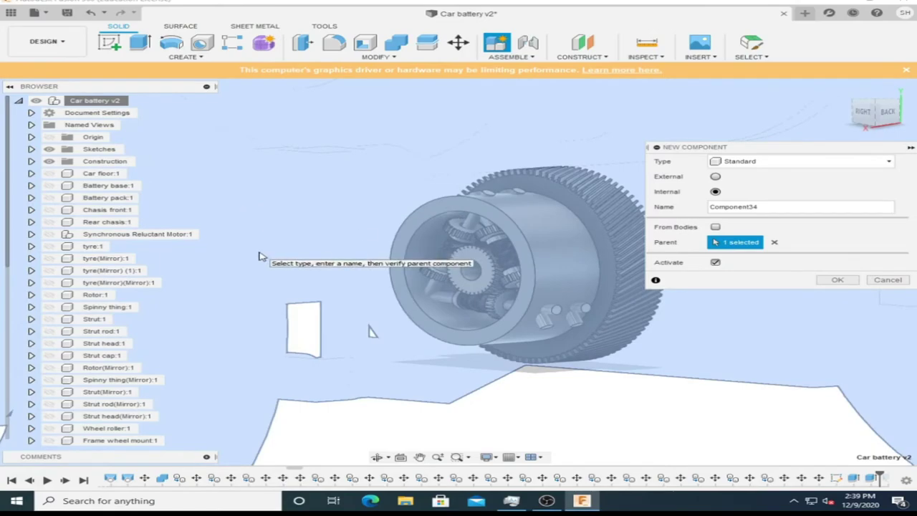
{"action": "key", "text": "Return"}
- Create an offset construction plane 150 from the wheel's side face
{"action": "scroll", "coordinate": [545, 308], "scroll_direction": "up", "scroll_amount": 5}
{"action": "middle_click_drag", "start_coordinate": [461, 271], "coordinate": [502, 286], "text": "shift"}
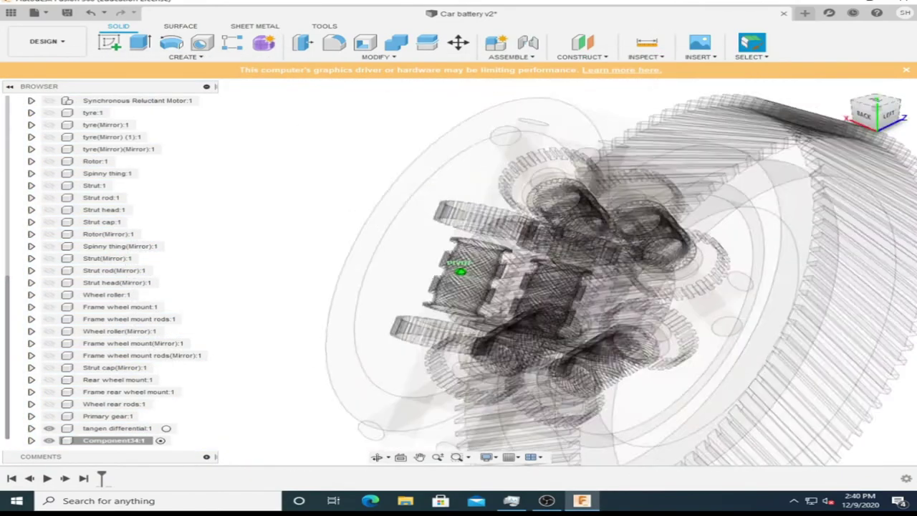
{"action": "left_click", "coordinate": [582, 43]}
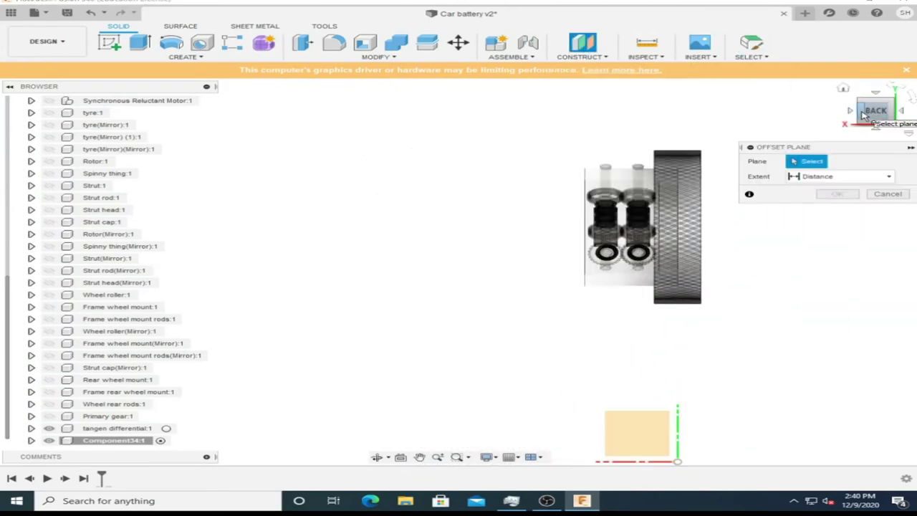
{"action": "left_click", "coordinate": [852, 111]}
{"action": "left_click", "coordinate": [887, 194]}
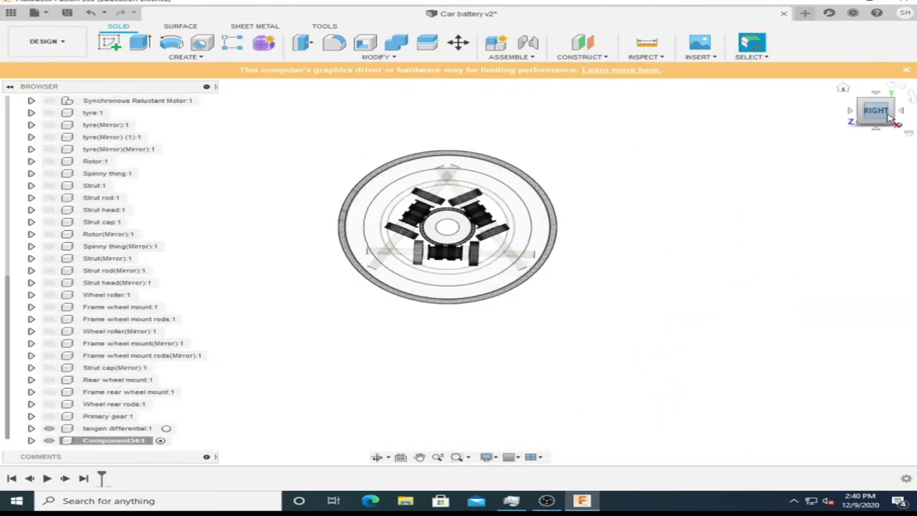
{"action": "left_click", "coordinate": [892, 118]}
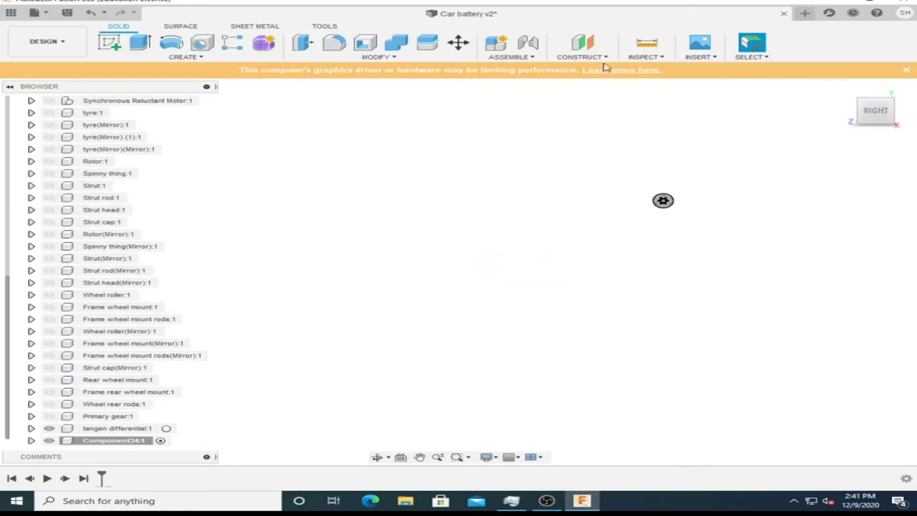
{"action": "key", "text": "Return"}
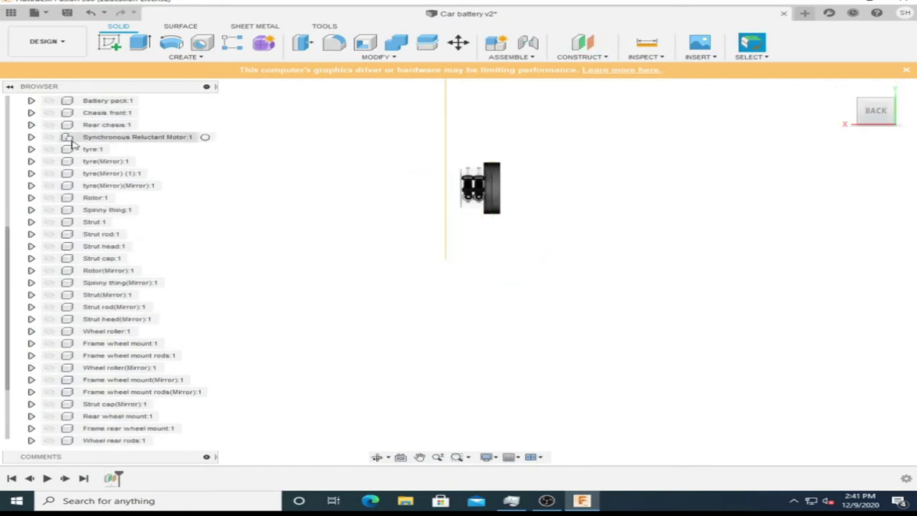
{"action": "left_click", "coordinate": [850, 111]}
- Start a sketch on the new plane and draw the hub circle at the differential centre
{"action": "left_click", "coordinate": [466, 220]}
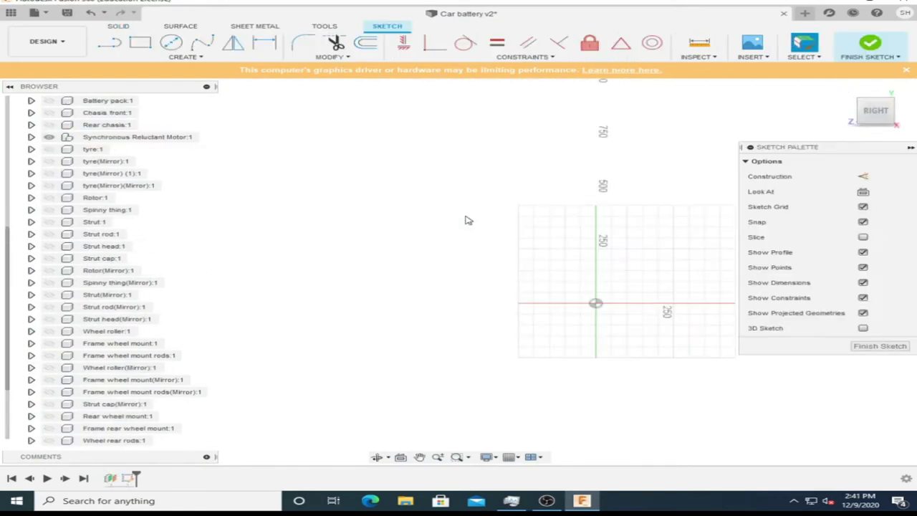
{"action": "key", "text": "c"}
{"action": "left_click", "coordinate": [591, 211]}
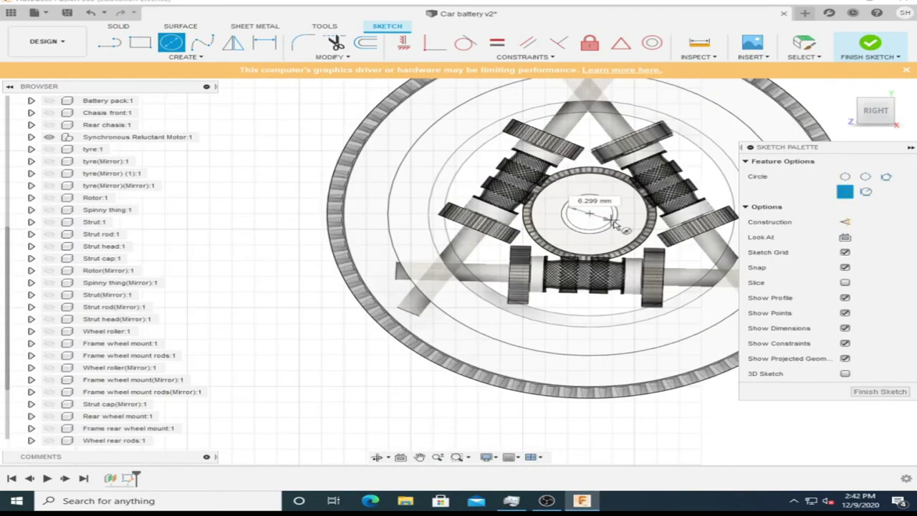
{"action": "left_click", "coordinate": [592, 272]}
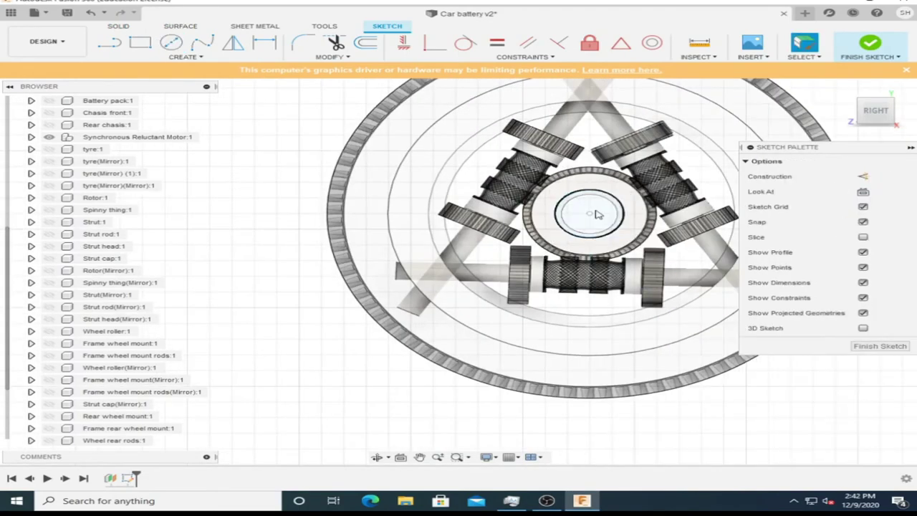
{"action": "scroll", "coordinate": [594, 215], "scroll_direction": "up", "scroll_amount": 3}
{"action": "scroll", "coordinate": [591, 215], "scroll_direction": "up", "scroll_amount": 2}
- Draw a notch rectangle at the circle's top and circular-pattern it 12 times
{"action": "key", "text": "r"}
{"action": "left_click", "coordinate": [579, 161]}
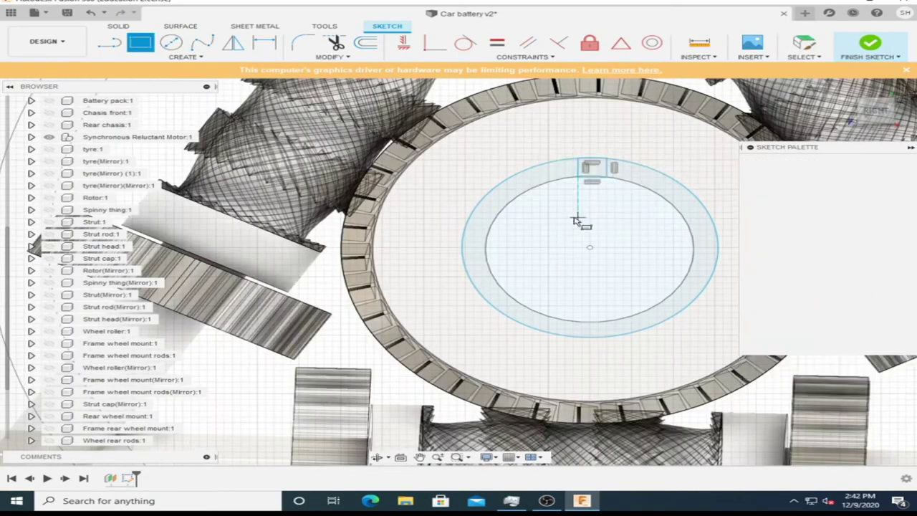
{"action": "left_click", "coordinate": [186, 56]}
{"action": "left_click", "coordinate": [179, 211]}
{"action": "scroll", "coordinate": [501, 215], "scroll_direction": "down", "scroll_amount": 3}
{"action": "scroll", "coordinate": [545, 168], "scroll_direction": "up", "scroll_amount": 4}
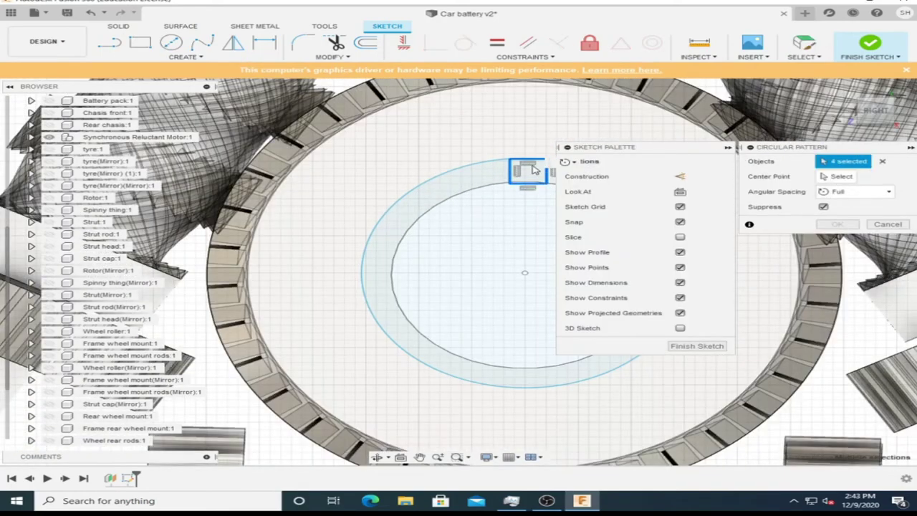
{"action": "scroll", "coordinate": [462, 170], "scroll_direction": "down", "scroll_amount": 3}
{"action": "scroll", "coordinate": [429, 215], "scroll_direction": "up", "scroll_amount": 3}
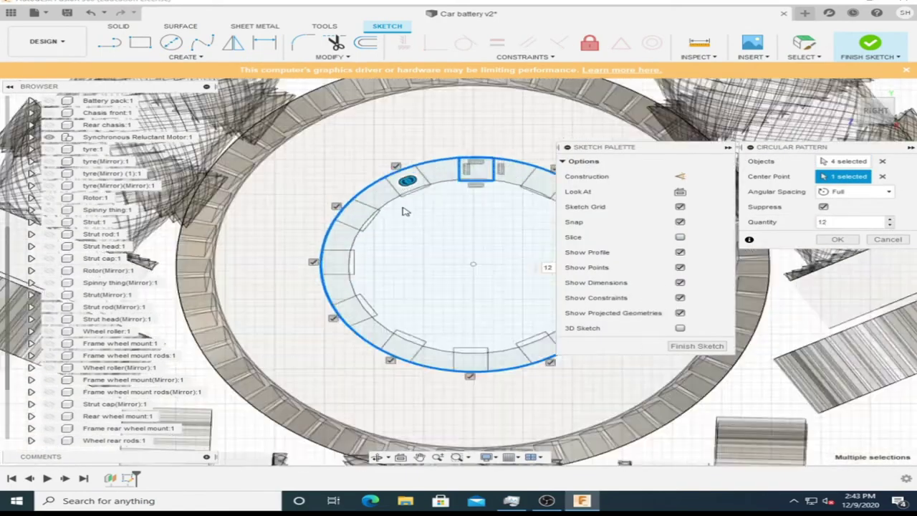
{"action": "key", "text": "Return"}
- Extrude the splined profile -40 mm as a new body
{"action": "left_click", "coordinate": [380, 204]}
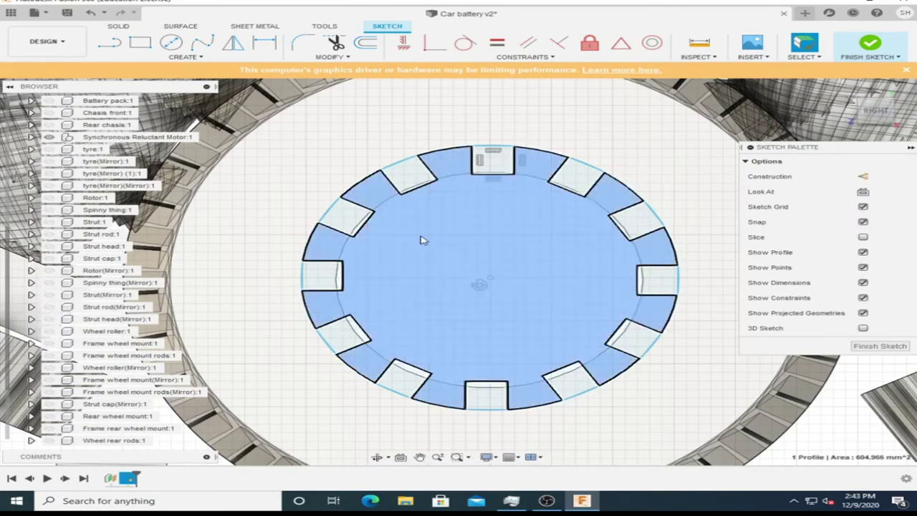
{"action": "key", "text": "e"}
{"action": "left_click_drag", "start_coordinate": [693, 233], "coordinate": [664, 248]}
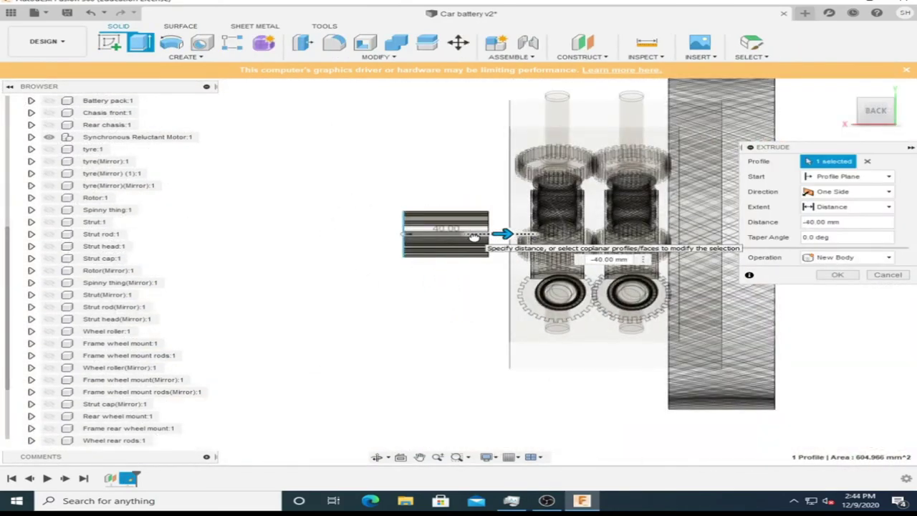
- Extrude the splined profile two-sided into a shaft and confirm
{"action": "left_click_drag", "start_coordinate": [573, 236], "coordinate": [584, 236]}
{"action": "left_click", "coordinate": [888, 192]}
{"action": "left_click", "coordinate": [834, 219]}
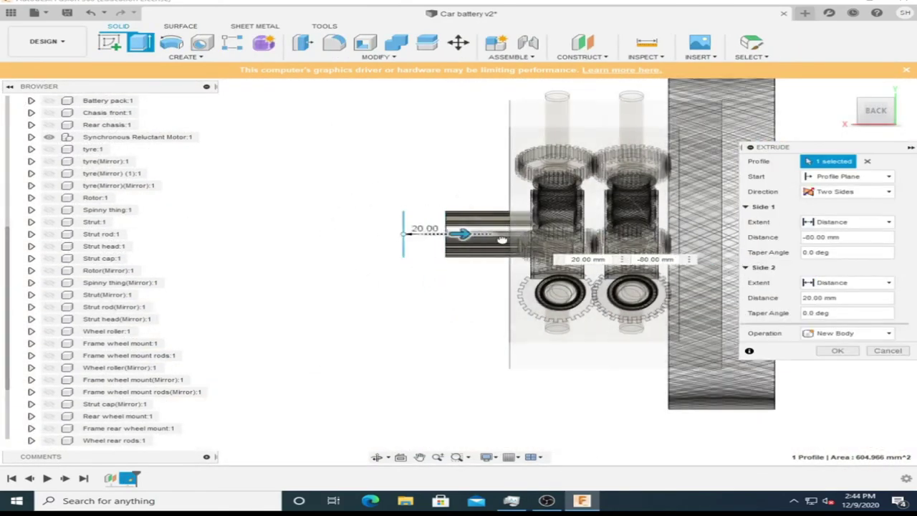
{"action": "scroll", "coordinate": [665, 236], "scroll_direction": "up", "scroll_amount": 3}
{"action": "left_click", "coordinate": [837, 348]}
- Extrude the spline profile again two-sided as a cut through the hub housing
{"action": "left_click", "coordinate": [874, 111]}
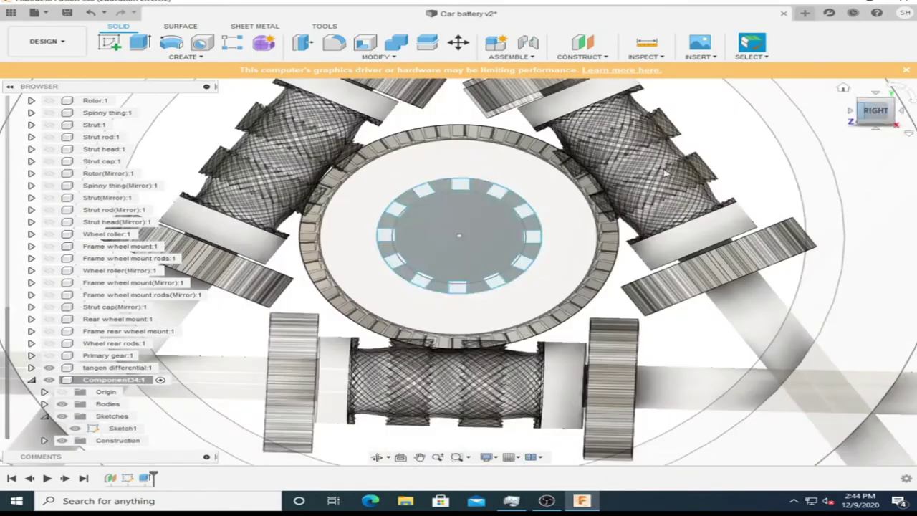
{"action": "key", "text": "e"}
{"action": "left_click", "coordinate": [894, 118]}
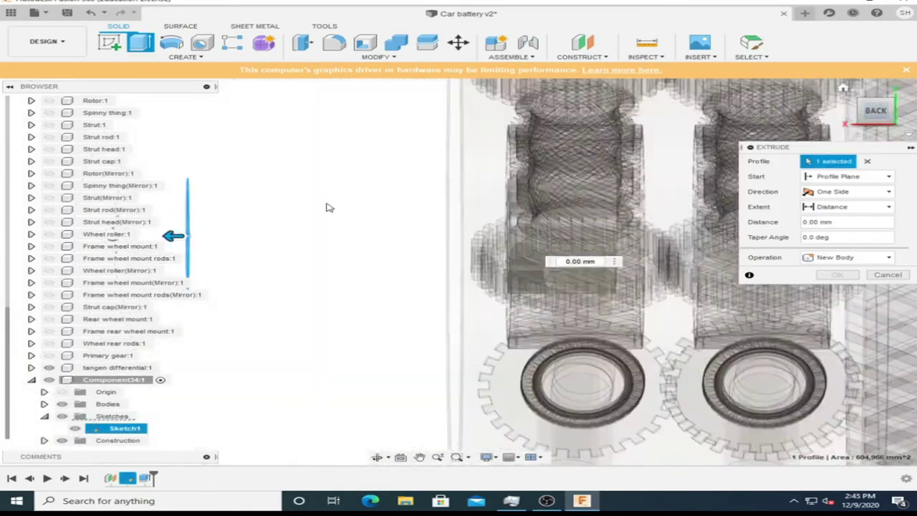
{"action": "left_click_drag", "start_coordinate": [172, 235], "coordinate": [733, 227]}
{"action": "left_click", "coordinate": [888, 192]}
{"action": "left_click", "coordinate": [835, 217]}
{"action": "left_click_drag", "start_coordinate": [236, 228], "coordinate": [641, 227]}
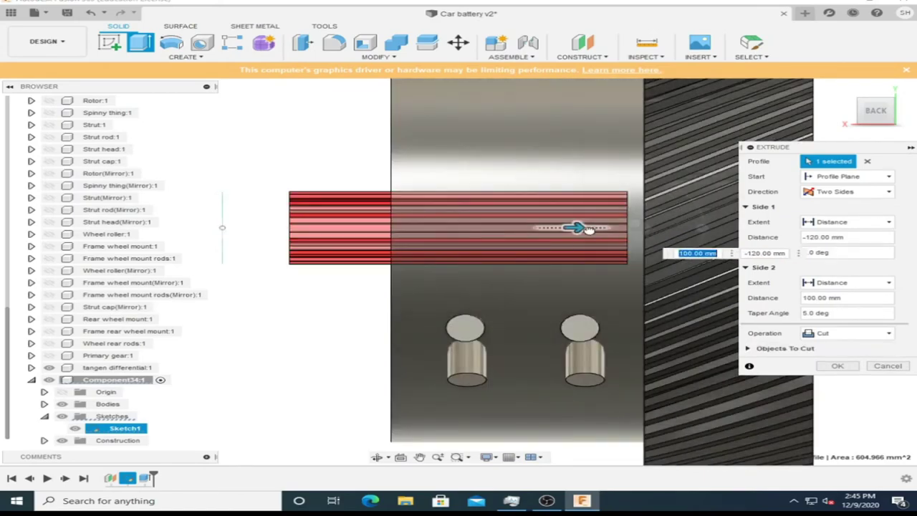
{"action": "middle_click_drag", "start_coordinate": [641, 227], "coordinate": [633, 177], "text": "shift"}
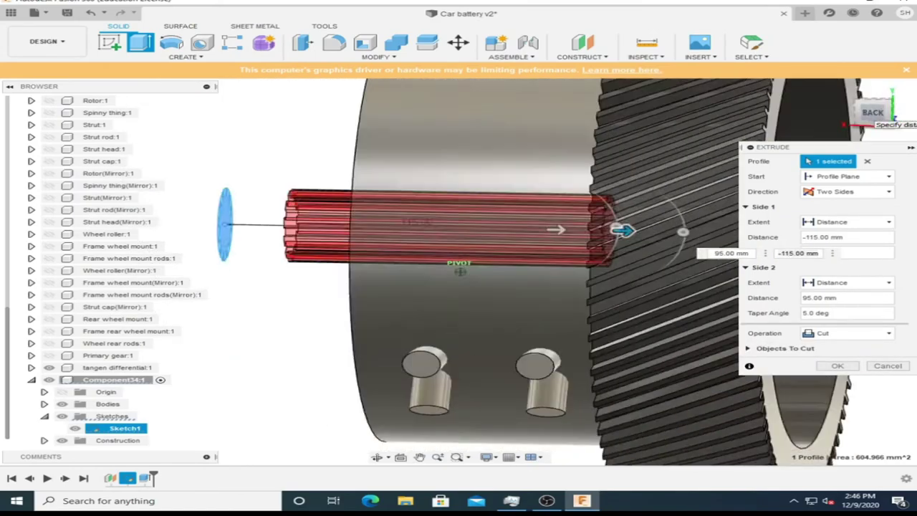
- Extrude the splined circle profile two-sided once more and commit the shaft
{"action": "left_click", "coordinate": [870, 113]}
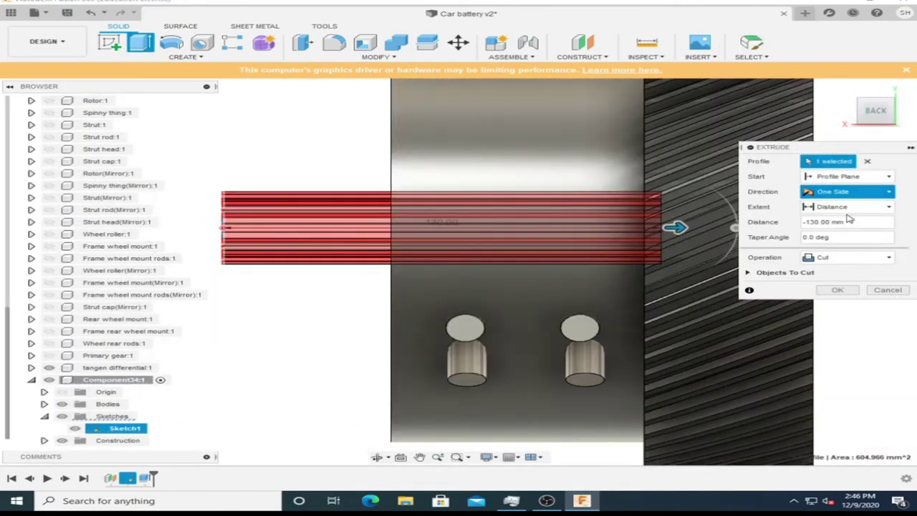
{"action": "left_click", "coordinate": [848, 219]}
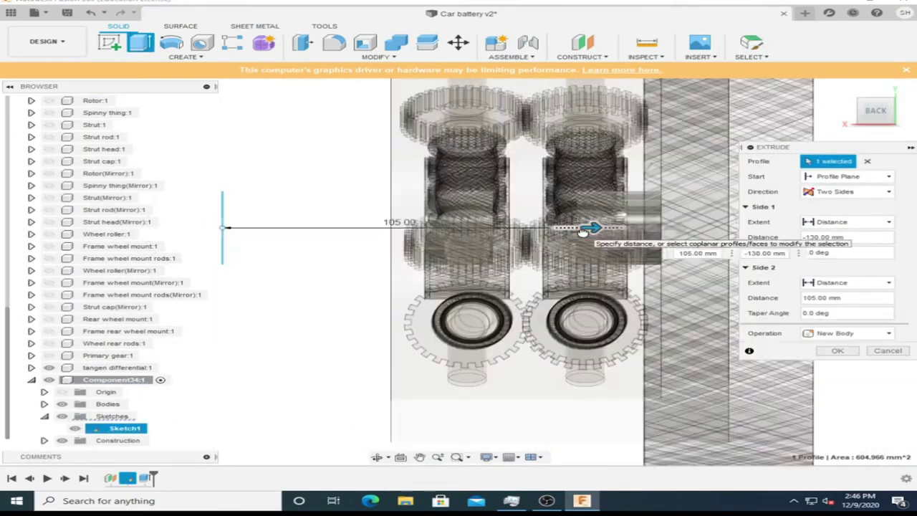
{"action": "scroll", "coordinate": [609, 226], "scroll_direction": "up", "scroll_amount": 3}
{"action": "key", "text": "Return"}
{"action": "scroll", "coordinate": [558, 213], "scroll_direction": "down", "scroll_amount": 2}
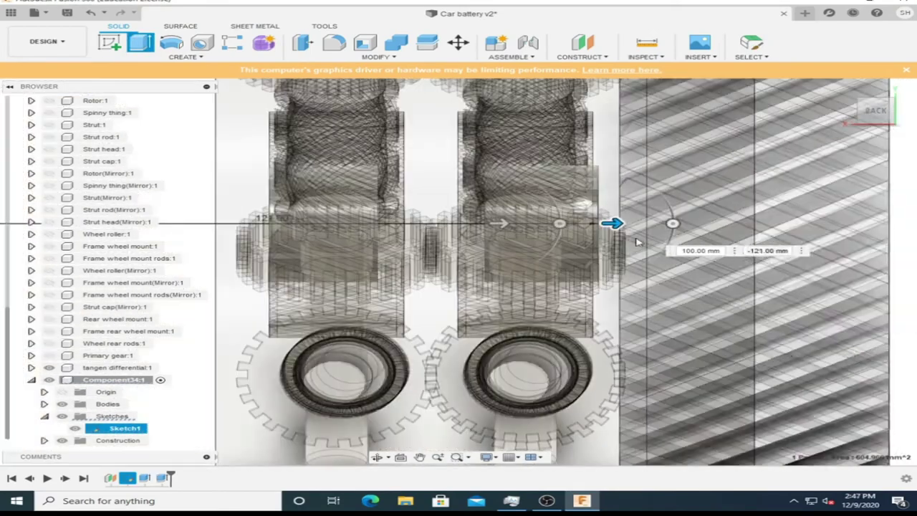
{"action": "scroll", "coordinate": [573, 214], "scroll_direction": "down", "scroll_amount": 2}
{"action": "scroll", "coordinate": [591, 215], "scroll_direction": "down", "scroll_amount": 2}
{"action": "left_click", "coordinate": [400, 456]}
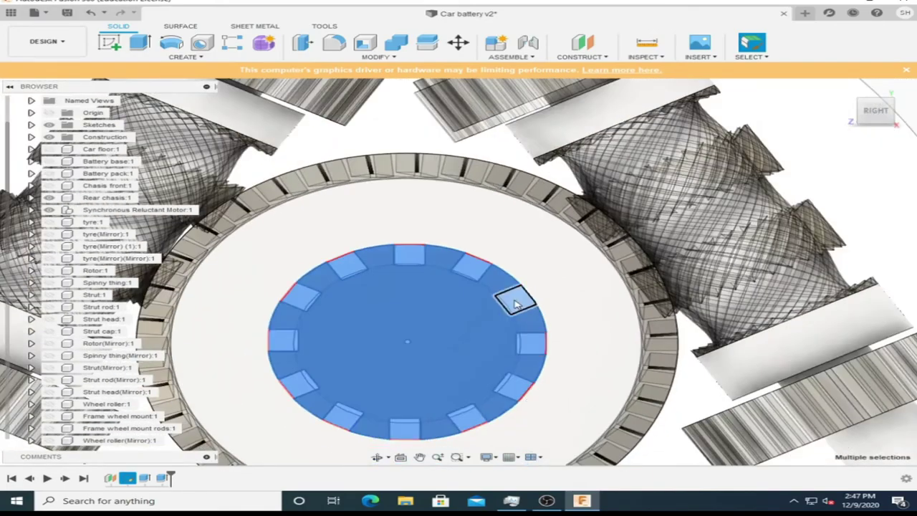
- Extrude the 13 shaft profiles -60 mm joined to the shaft
{"action": "key", "text": "e"}
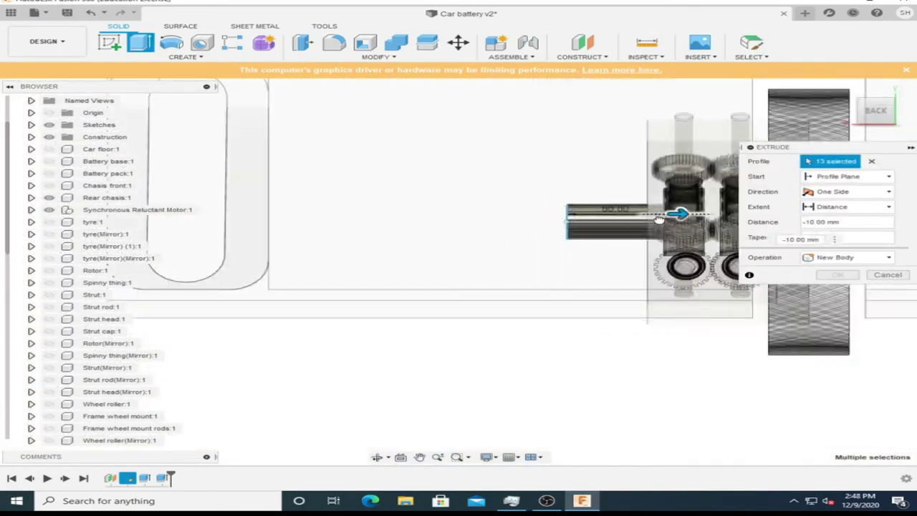
{"action": "scroll", "coordinate": [659, 219], "scroll_direction": "up", "scroll_amount": 3}
{"action": "scroll", "coordinate": [674, 208], "scroll_direction": "up", "scroll_amount": 3}
{"action": "left_click_drag", "start_coordinate": [608, 207], "coordinate": [623, 208]}
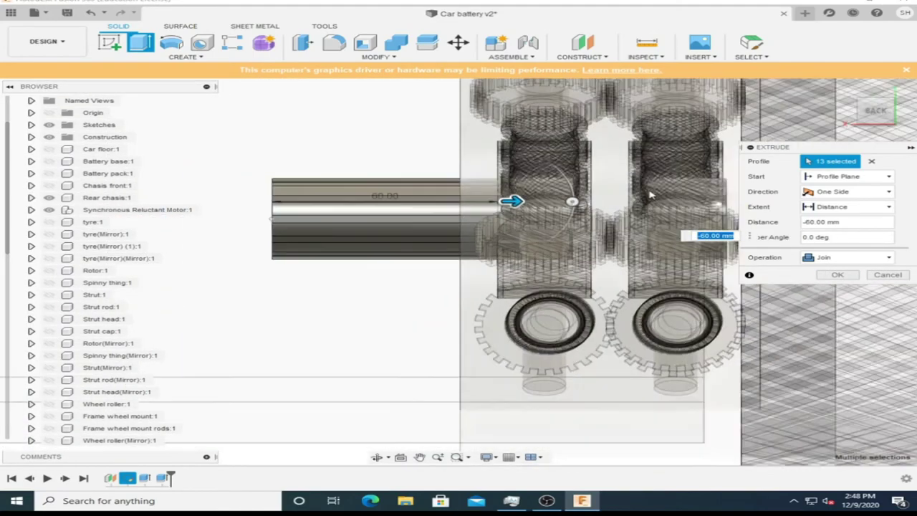
{"action": "key", "text": "Return"}
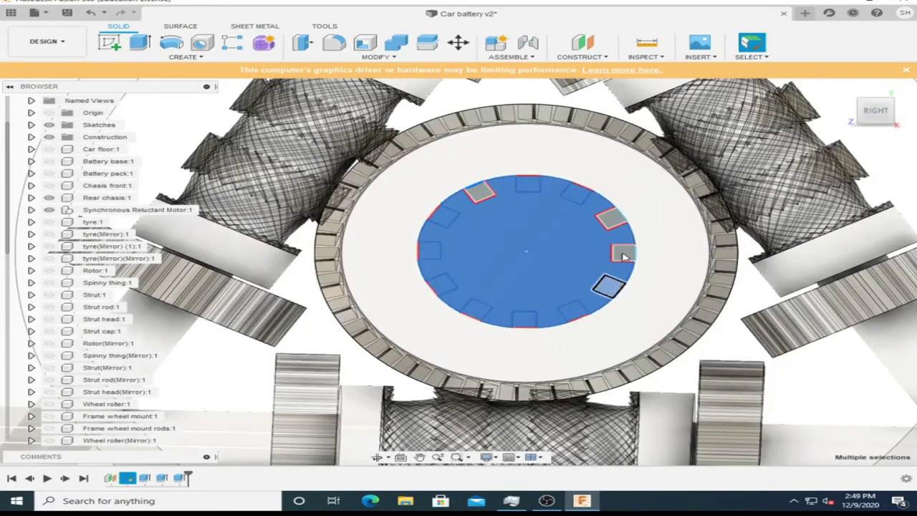
- Extrude the shaft face two-sided, -210 mm and 121 mm, joined through the hub
{"action": "right_click", "coordinate": [623, 256]}
{"action": "left_click", "coordinate": [522, 177]}
{"action": "left_click", "coordinate": [852, 110]}
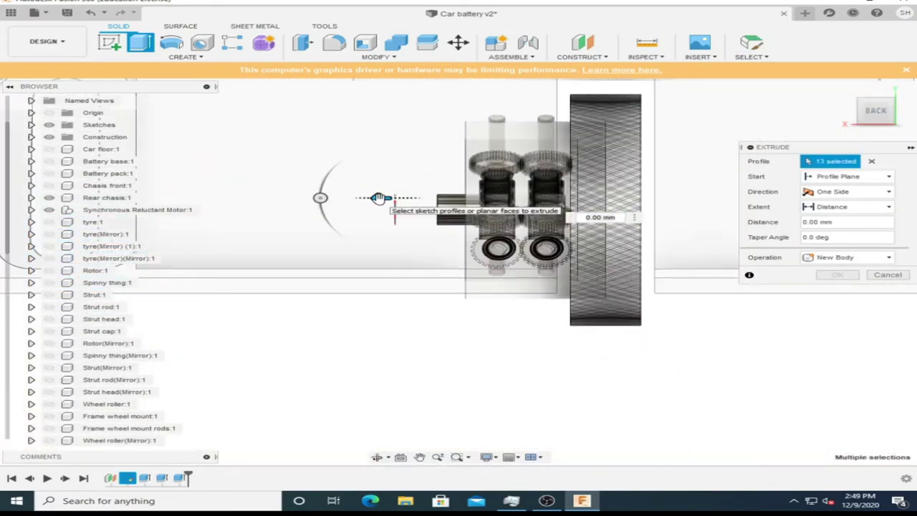
{"action": "left_click_drag", "start_coordinate": [378, 198], "coordinate": [702, 197]}
{"action": "key", "text": "Down"}
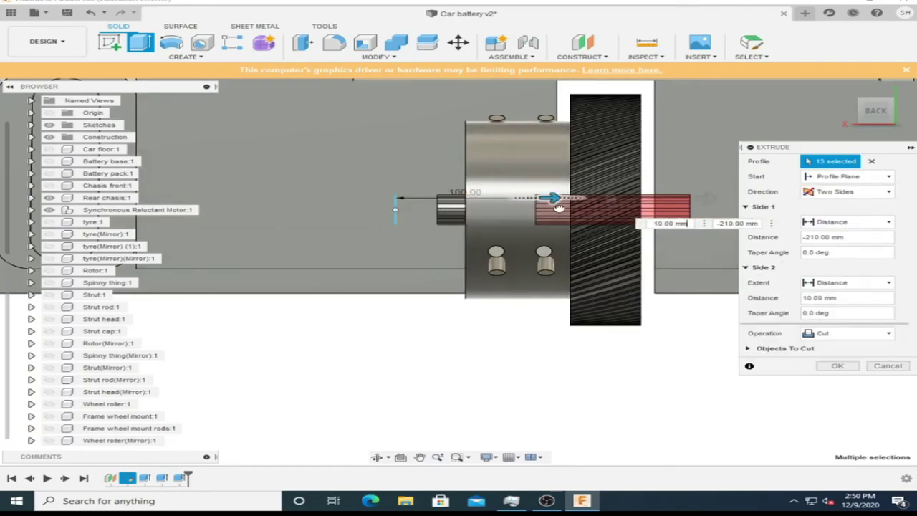
{"action": "scroll", "coordinate": [587, 193], "scroll_direction": "up", "scroll_amount": 3}
{"action": "scroll", "coordinate": [534, 182], "scroll_direction": "up", "scroll_amount": 3}
{"action": "scroll", "coordinate": [517, 179], "scroll_direction": "down", "scroll_amount": 5}
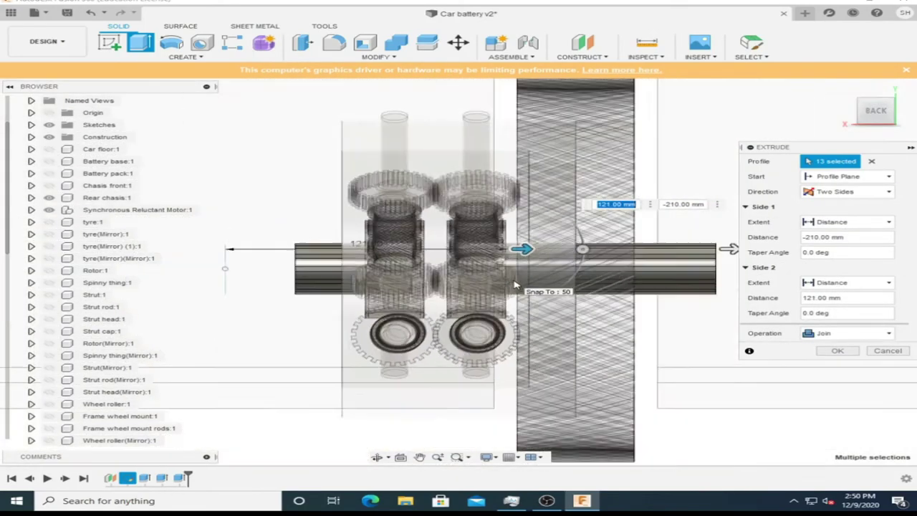
{"action": "left_click", "coordinate": [842, 352]}
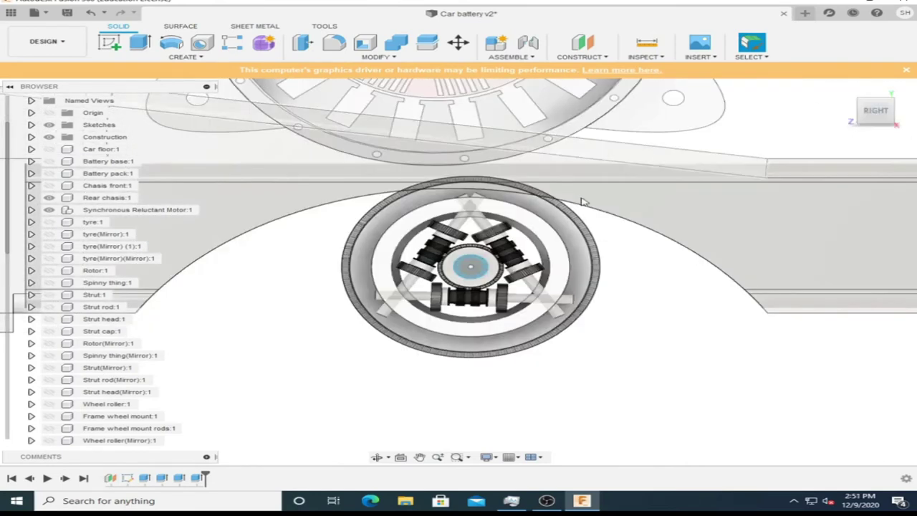
- Reopen Sketch1 for editing and draw a rectangle at the top of the ring
{"action": "right_click", "coordinate": [115, 428]}
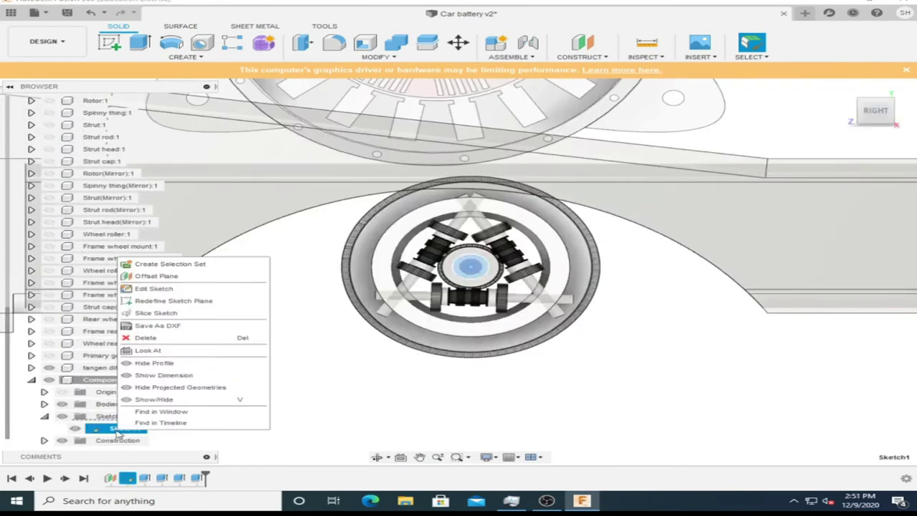
{"action": "left_click", "coordinate": [153, 288]}
{"action": "key", "text": "c"}
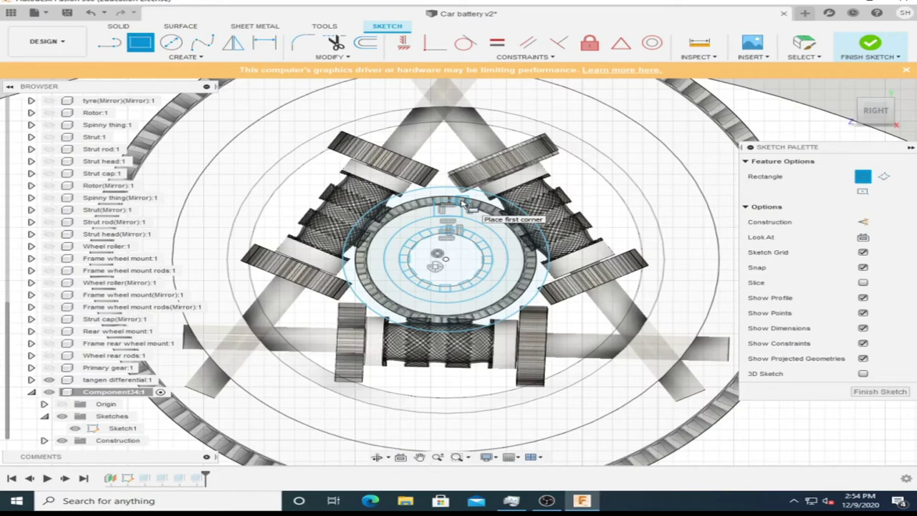
{"action": "scroll", "coordinate": [462, 205], "scroll_direction": "up", "scroll_amount": 2}
{"action": "scroll", "coordinate": [462, 204], "scroll_direction": "up", "scroll_amount": 3}
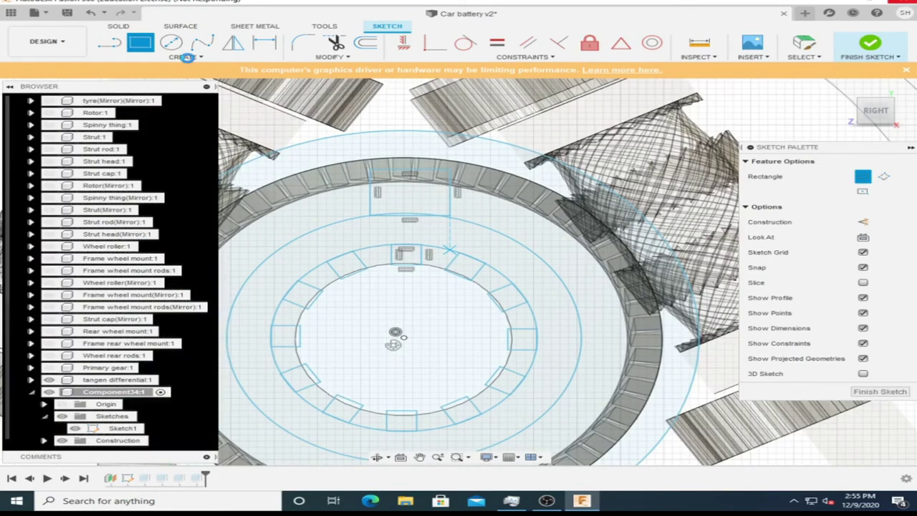
- Circular-pattern the rectangle three times around the ring centre
{"action": "left_click", "coordinate": [185, 57]}
{"action": "scroll", "coordinate": [404, 235], "scroll_direction": "up", "scroll_amount": 3}
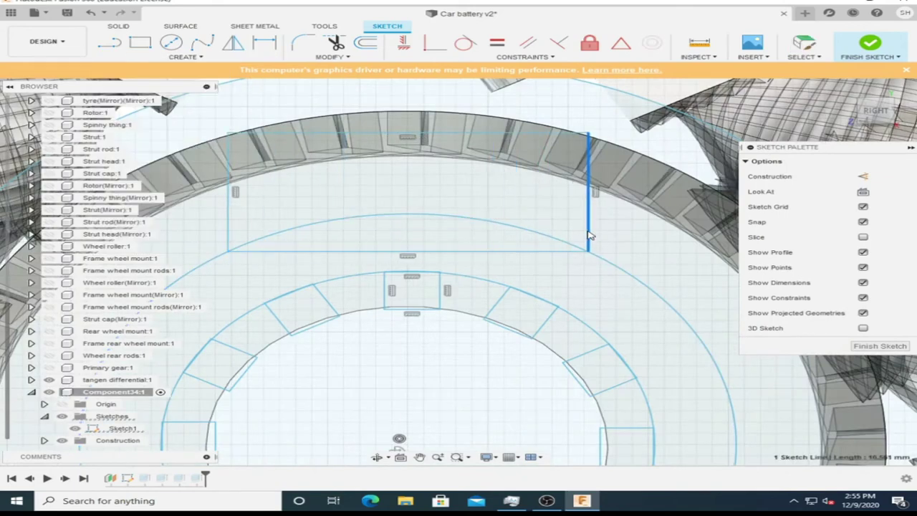
{"action": "left_click", "coordinate": [185, 57]}
{"action": "scroll", "coordinate": [346, 178], "scroll_direction": "down", "scroll_amount": 3}
{"action": "scroll", "coordinate": [346, 178], "scroll_direction": "down", "scroll_amount": 3}
{"action": "left_click", "coordinate": [143, 268]}
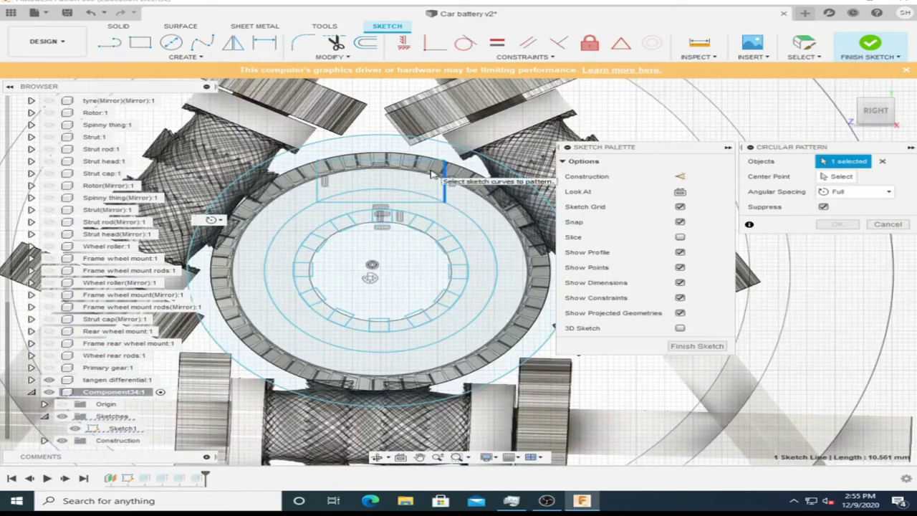
{"action": "left_click", "coordinate": [371, 264]}
{"action": "key", "text": "Return"}
{"action": "scroll", "coordinate": [487, 227], "scroll_direction": "down", "scroll_amount": 2}
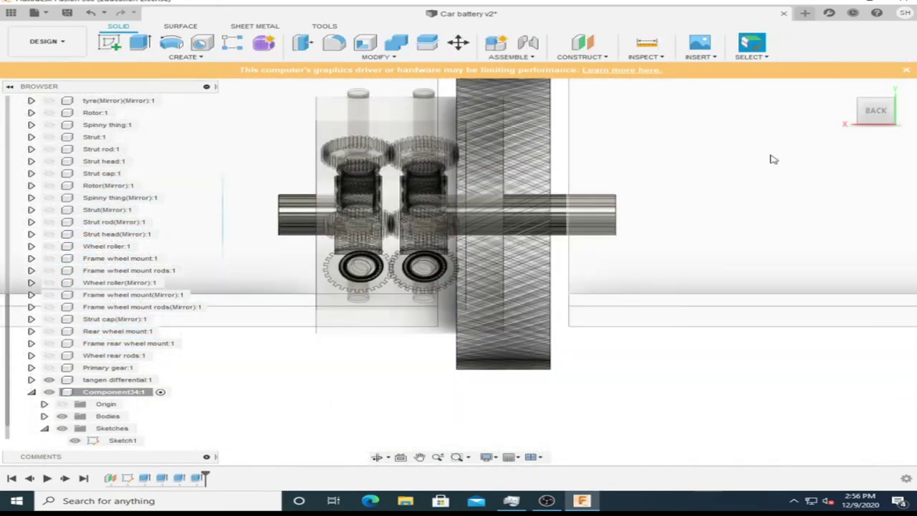
- Begin a -30 mm extrusion of the sketch profile, then exit it
{"action": "middle_click_drag", "start_coordinate": [773, 159], "coordinate": [335, 204], "text": "shift"}
{"action": "right_click", "coordinate": [502, 205]}
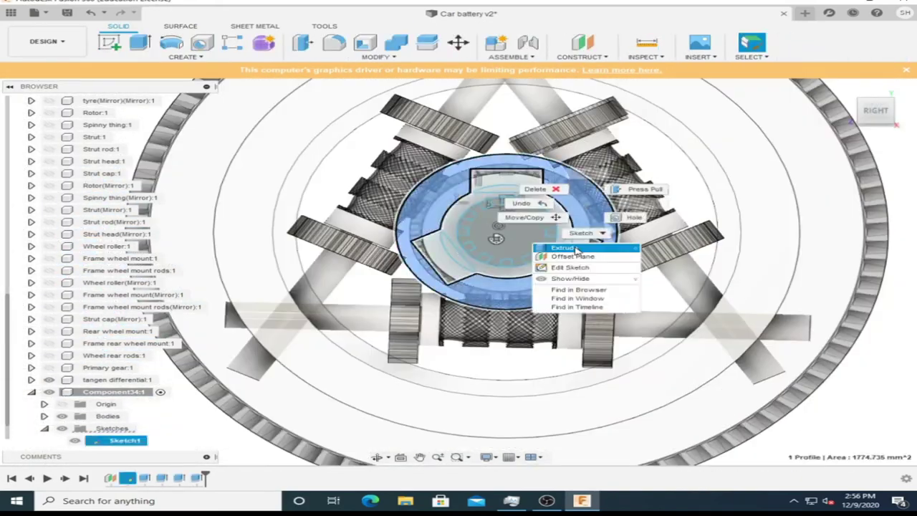
{"action": "left_click", "coordinate": [475, 176]}
{"action": "type", "text": "-30"}
{"action": "middle_click_drag", "start_coordinate": [358, 241], "coordinate": [413, 281], "text": "shift"}
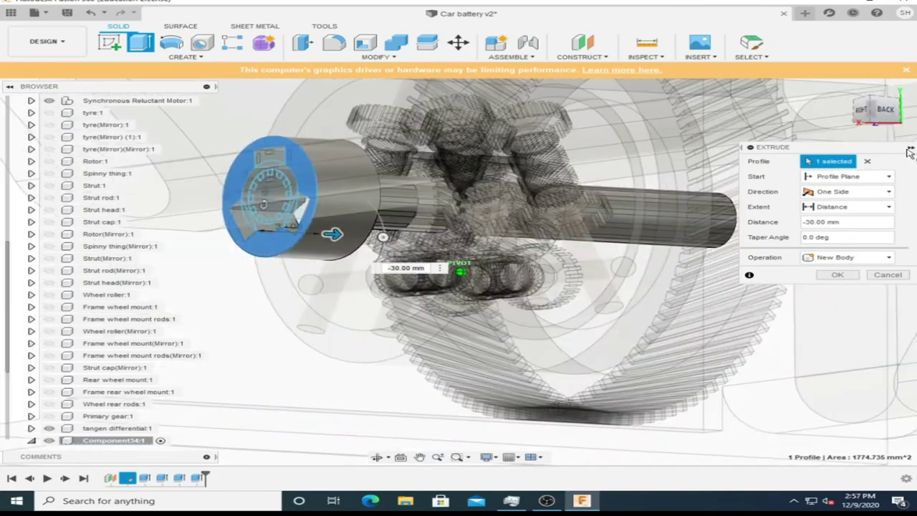
{"action": "key", "text": "Escape"}
{"action": "scroll", "coordinate": [413, 280], "scroll_direction": "up", "scroll_amount": 5}
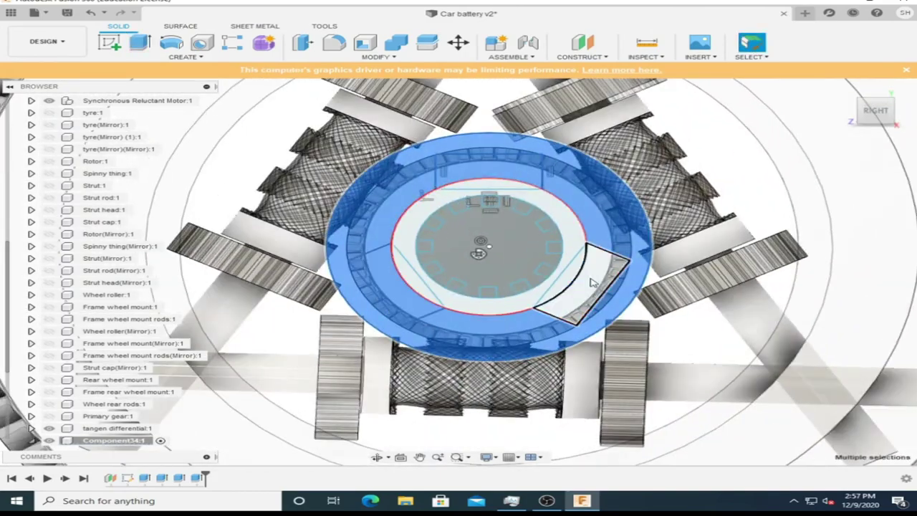
- Extrude the selected profiles 45 mm, joined to the existing body
{"action": "key", "text": "e"}
{"action": "mouse_move", "coordinate": [592, 283]}
{"action": "middle_mouse_down", "text": "shift"}
{"action": "mouse_move", "coordinate": [579, 191]}
{"action": "mouse_move", "coordinate": [549, 212]}
{"action": "middle_mouse_up", "text": "shift"}
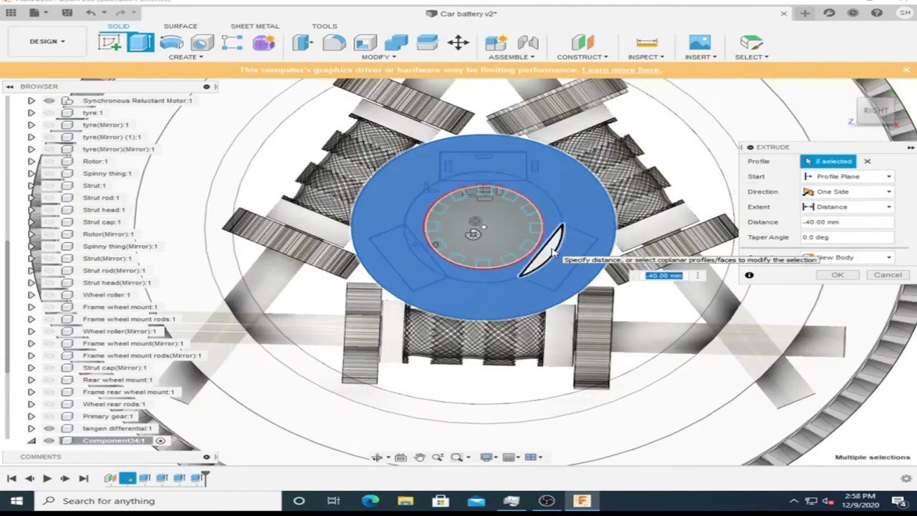
{"action": "middle_click_drag", "start_coordinate": [554, 247], "coordinate": [420, 251], "text": "shift"}
{"action": "left_click", "coordinate": [848, 257]}
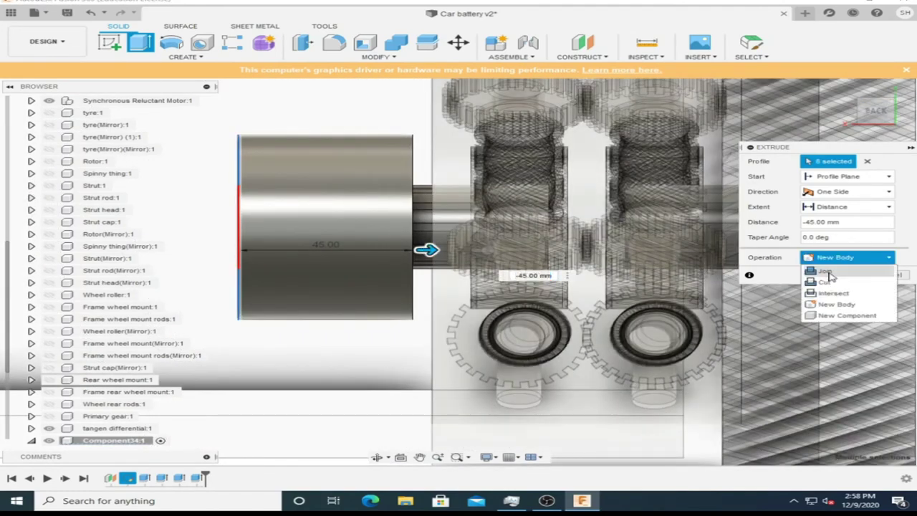
{"action": "left_click", "coordinate": [864, 118]}
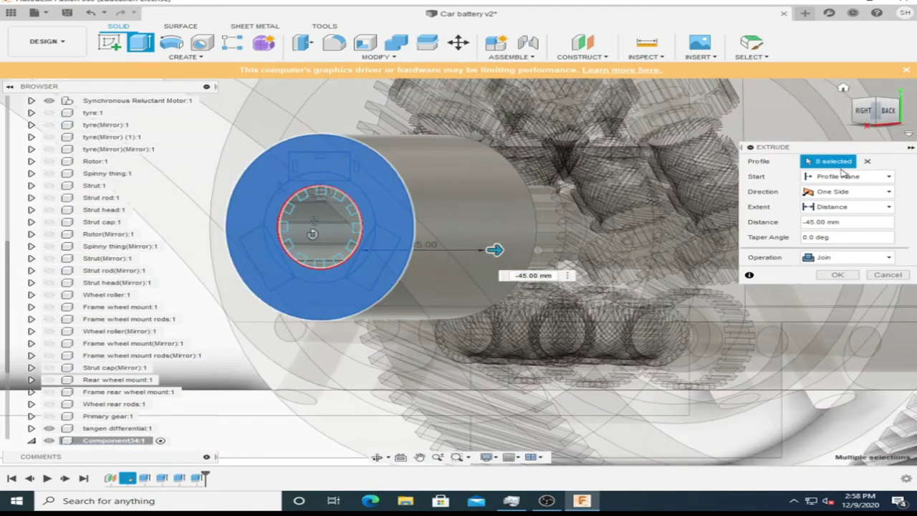
{"action": "left_click", "coordinate": [837, 276]}
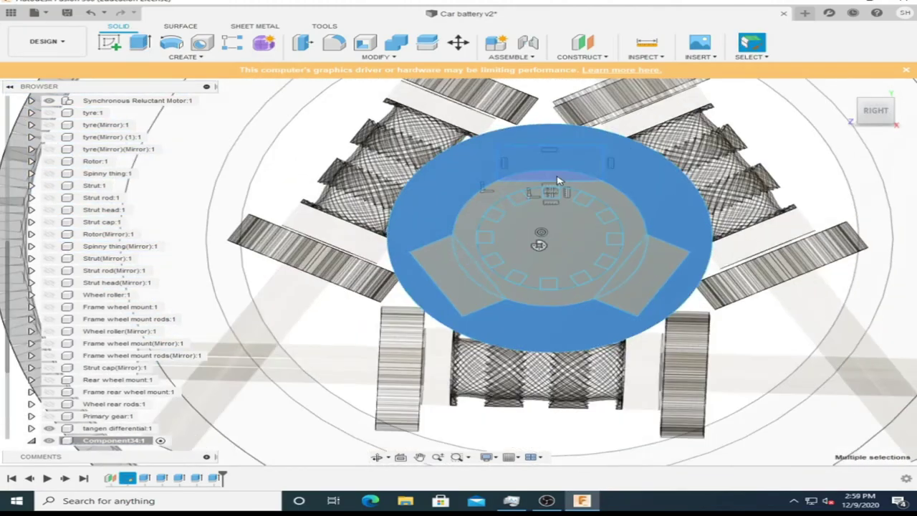
- Try extruding the crescent-shaped face, then cancel the zero-length extrusion
{"action": "left_click", "coordinate": [557, 179]}
{"action": "key", "text": "e"}
{"action": "left_click", "coordinate": [864, 115]}
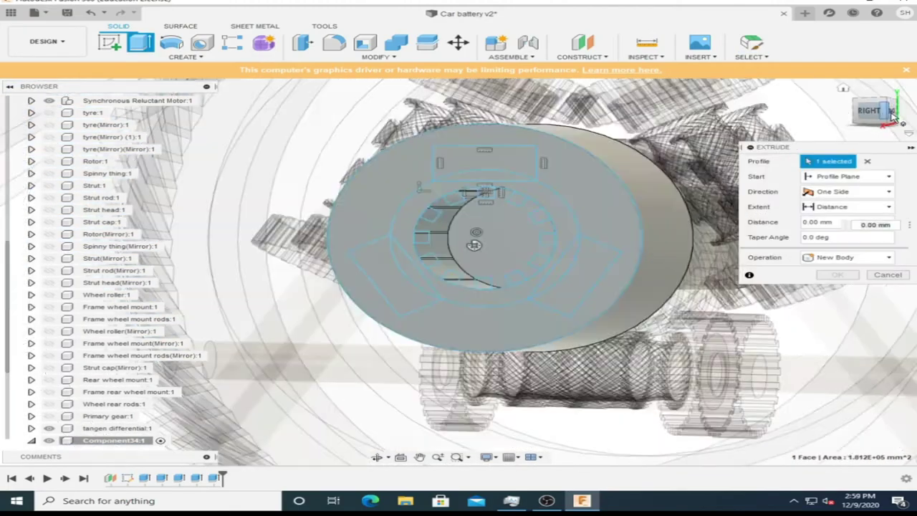
{"action": "left_click", "coordinate": [864, 115]}
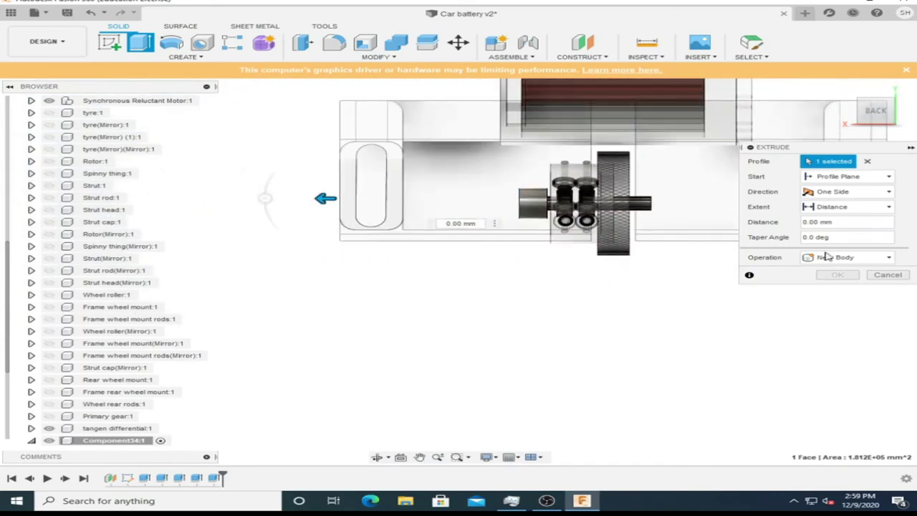
{"action": "key", "text": "Escape"}
{"action": "scroll", "coordinate": [493, 200], "scroll_direction": "up", "scroll_amount": 5}
{"action": "scroll", "coordinate": [493, 201], "scroll_direction": "down", "scroll_amount": 5}
- Extrude the four shaft profiles two-sided, 250 mm and 190 mm, as a new body
{"action": "key", "text": "e"}
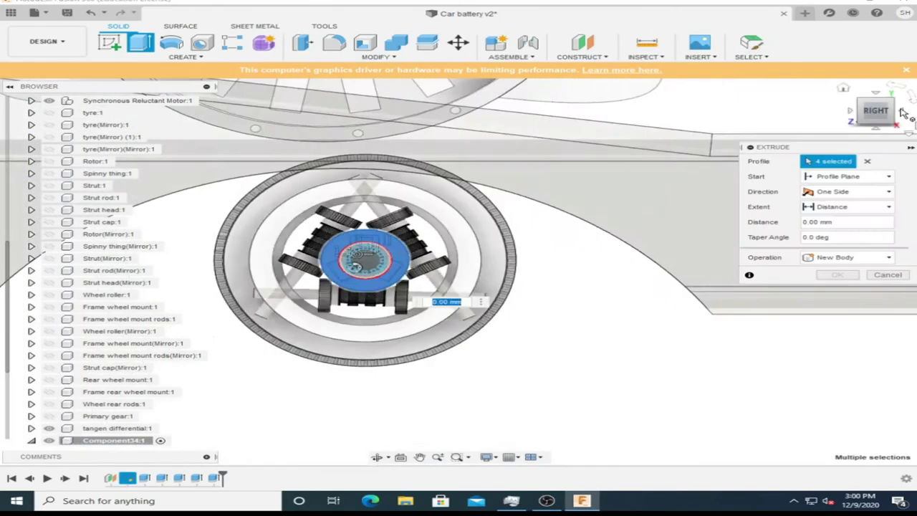
{"action": "left_click", "coordinate": [875, 111]}
{"action": "left_click_drag", "start_coordinate": [641, 276], "coordinate": [666, 275]}
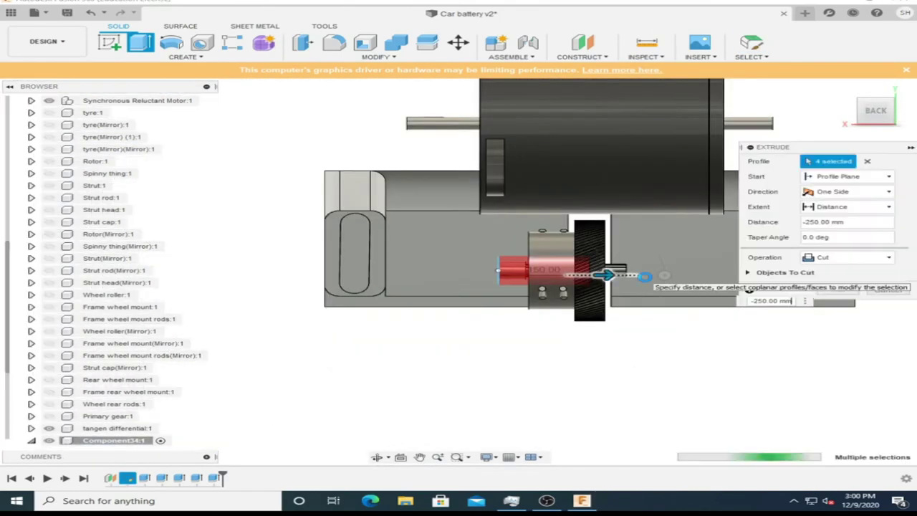
{"action": "left_click", "coordinate": [852, 191]}
{"action": "left_click", "coordinate": [835, 211]}
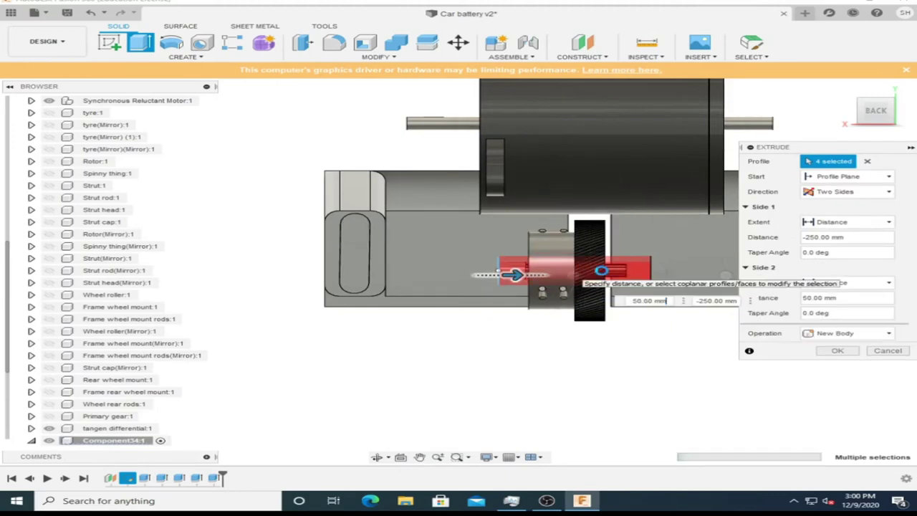
{"action": "scroll", "coordinate": [534, 281], "scroll_direction": "up", "scroll_amount": 3}
{"action": "left_click_drag", "start_coordinate": [534, 281], "coordinate": [720, 286]}
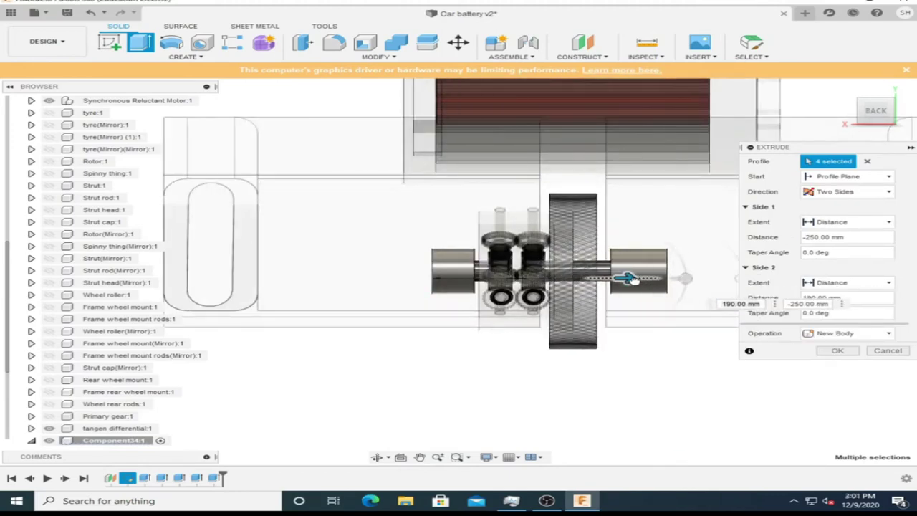
{"action": "left_click", "coordinate": [837, 350]}
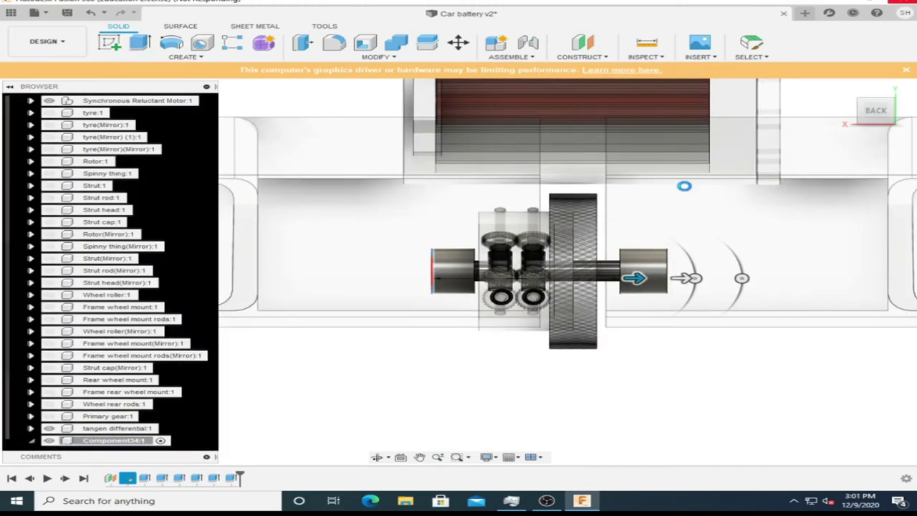
{"action": "right_click", "coordinate": [409, 287]}
{"action": "left_click", "coordinate": [501, 229]}
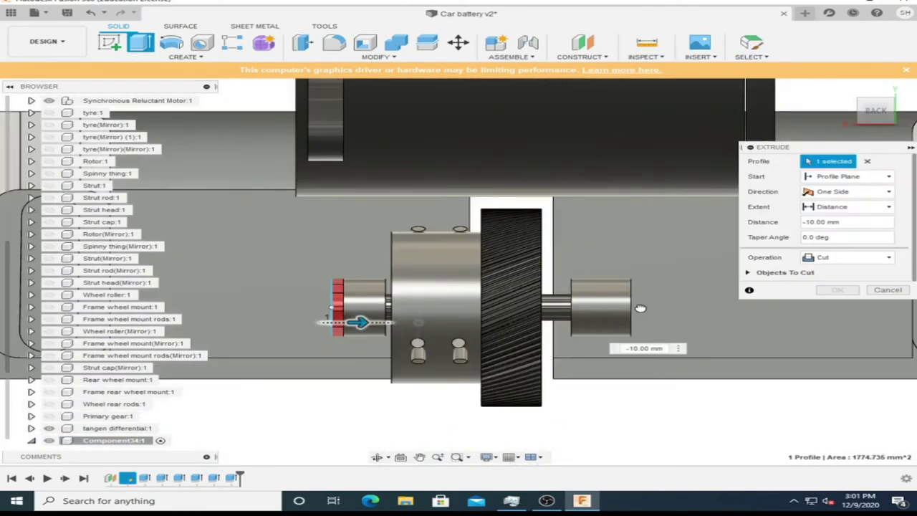
- Extrude the shaft profile two-sided, -340 mm and 250 mm, joined to the shaft
{"action": "mouse_move", "coordinate": [318, 322]}
{"action": "left_mouse_down"}
{"action": "mouse_move", "coordinate": [671, 322]}
{"action": "mouse_move", "coordinate": [706, 308]}
{"action": "mouse_move", "coordinate": [738, 322]}
{"action": "left_mouse_up"}
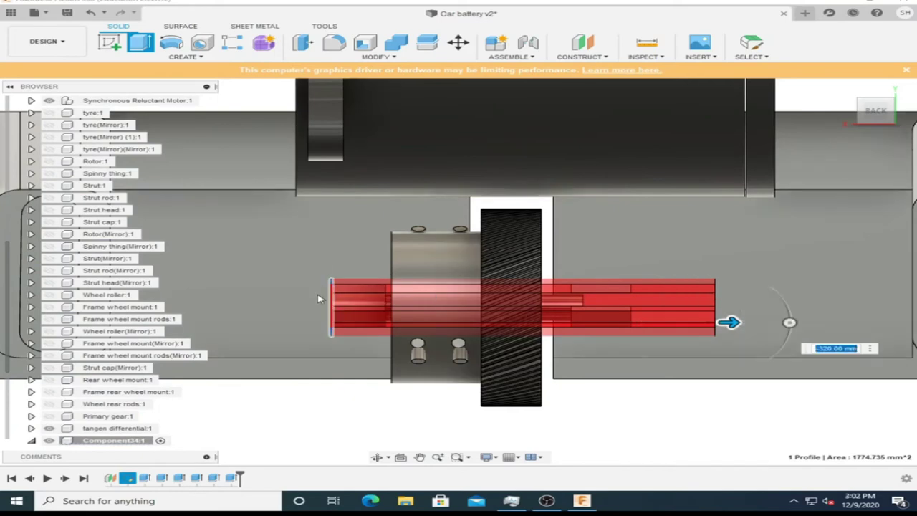
{"action": "scroll", "coordinate": [821, 292], "scroll_direction": "down", "scroll_amount": 2}
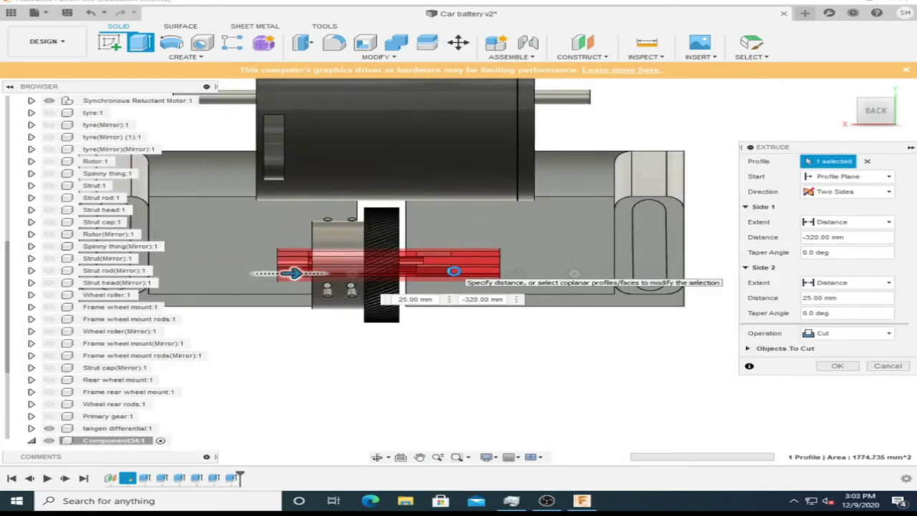
{"action": "left_click_drag", "start_coordinate": [292, 273], "coordinate": [562, 274]}
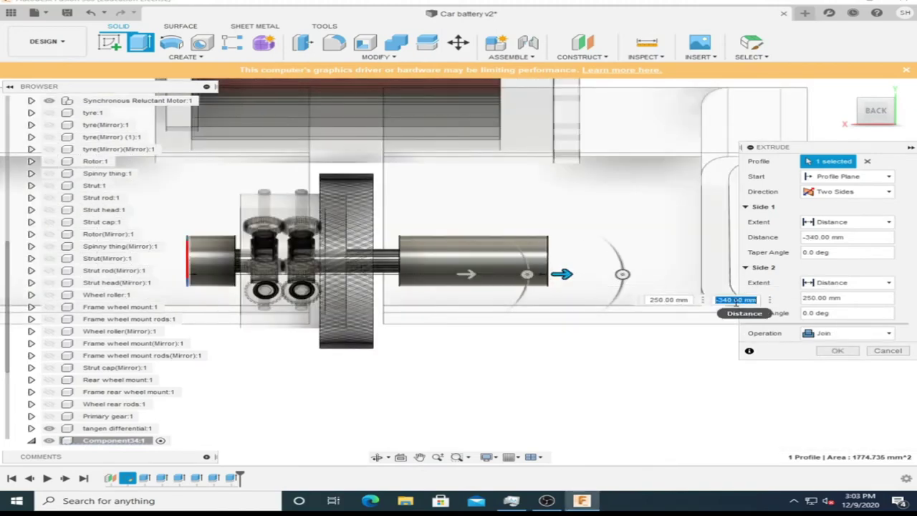
{"action": "left_click", "coordinate": [893, 117]}
{"action": "left_click", "coordinate": [837, 351]}
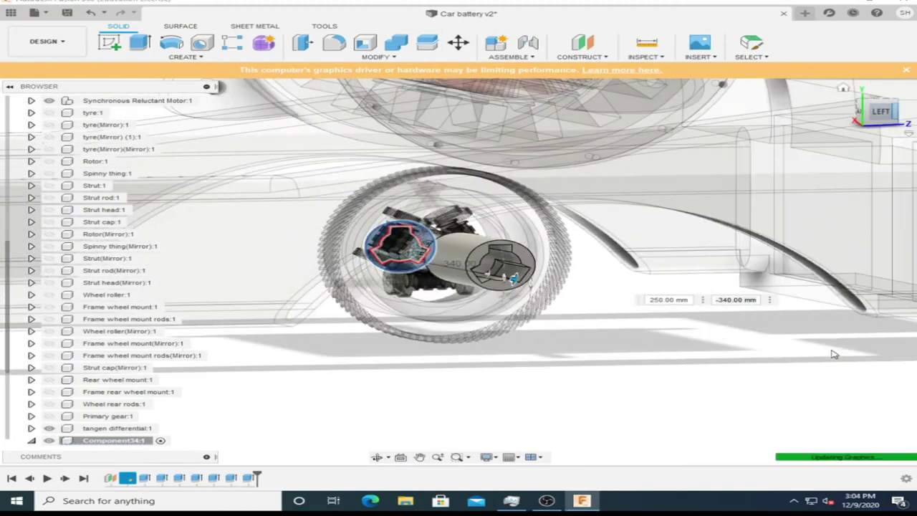
{"action": "left_click", "coordinate": [895, 113]}
- Add a 90 mm shaft-end extension and combine it with the left shaft
{"action": "key", "text": "e"}
{"action": "type", "text": "90"}
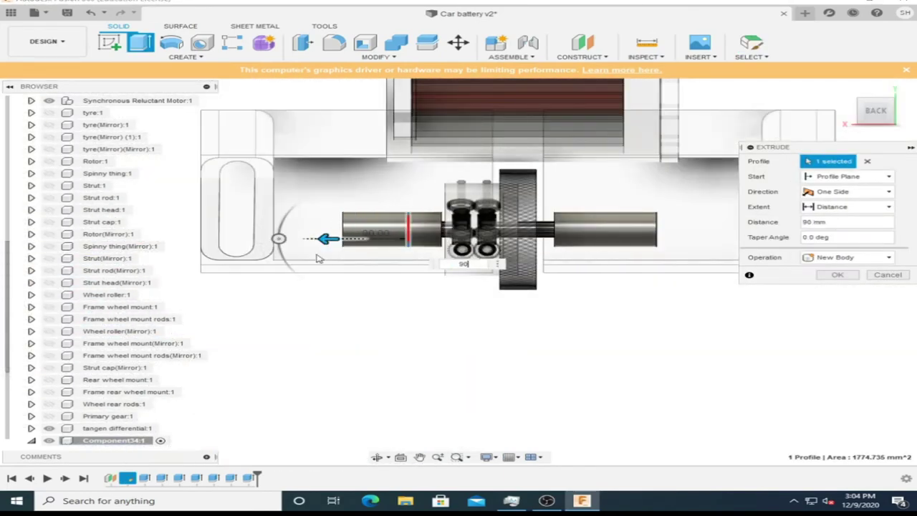
{"action": "left_click", "coordinate": [837, 277]}
{"action": "scroll", "coordinate": [409, 230], "scroll_direction": "up", "scroll_amount": 3}
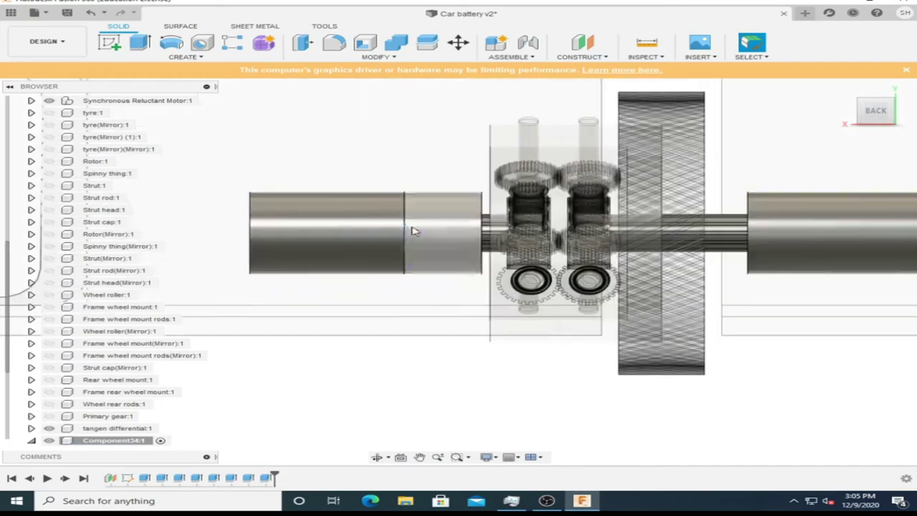
{"action": "left_click", "coordinate": [837, 243]}
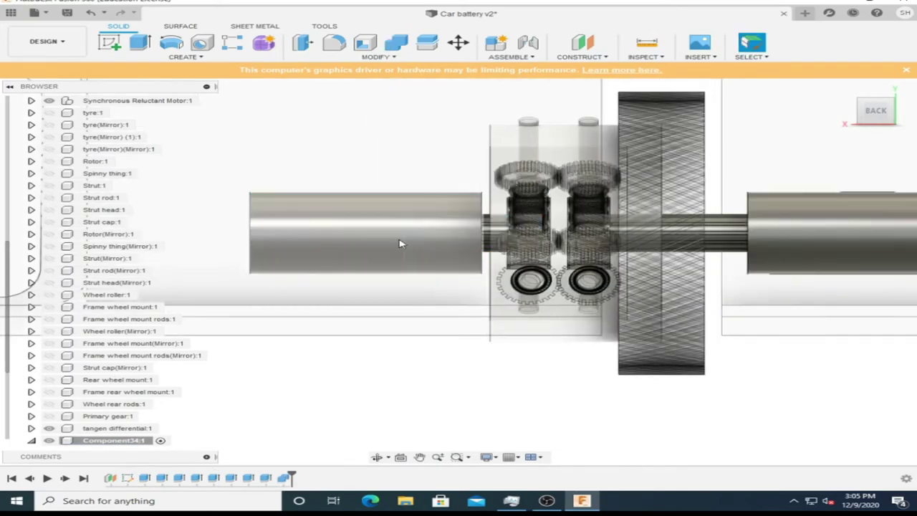
- Inspect the shafts, return to Design, and rename Component34:1 to 'Drive shaft rod connector'
{"action": "left_click", "coordinate": [877, 112]}
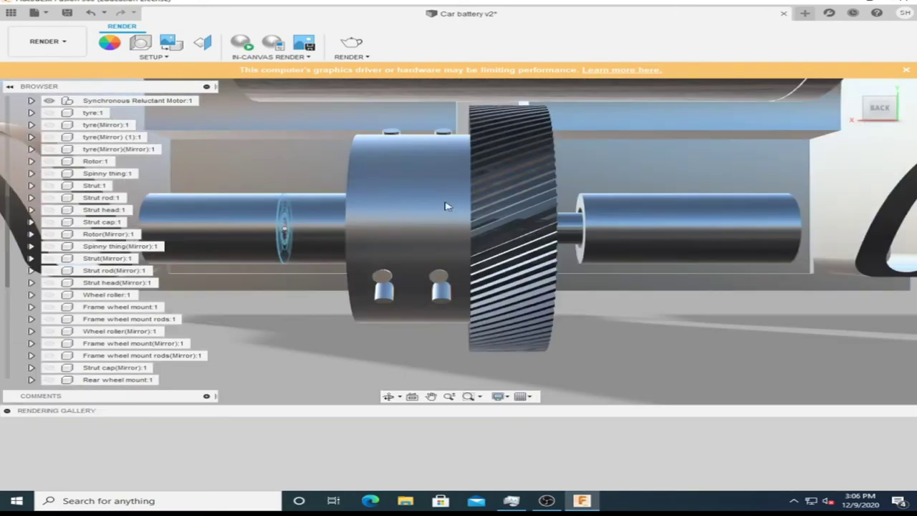
{"action": "middle_click_drag", "start_coordinate": [445, 206], "coordinate": [461, 242], "text": "shift"}
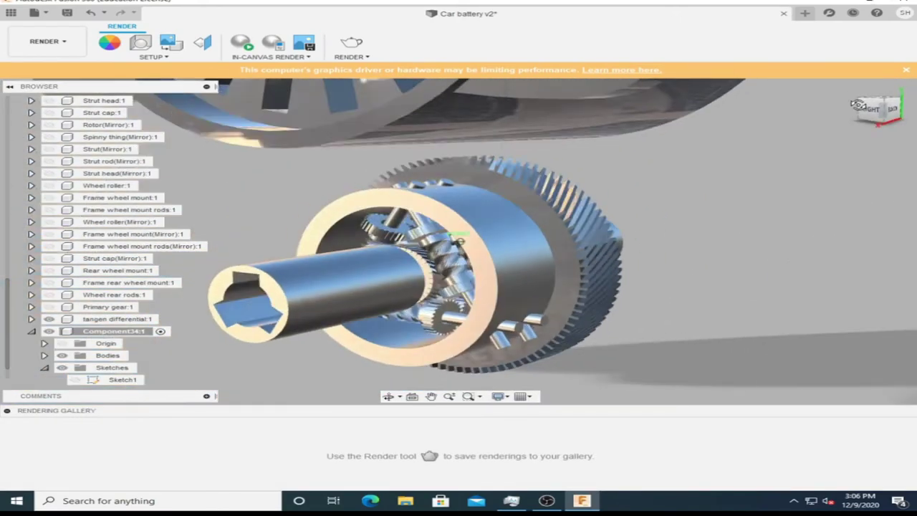
{"action": "left_click", "coordinate": [46, 41]}
{"action": "left_click", "coordinate": [35, 65]}
{"action": "left_click", "coordinate": [887, 115]}
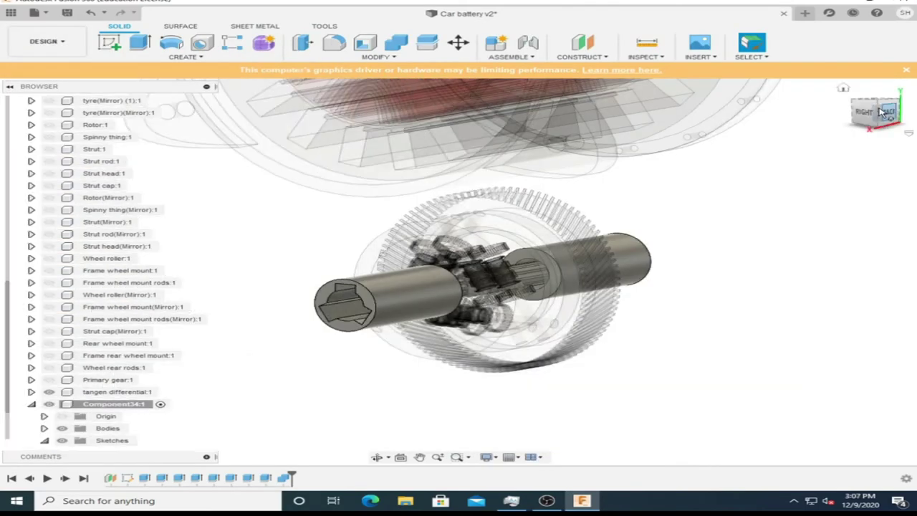
{"action": "left_click", "coordinate": [107, 406]}
{"action": "type", "text": "Drive shaft rod connector"}
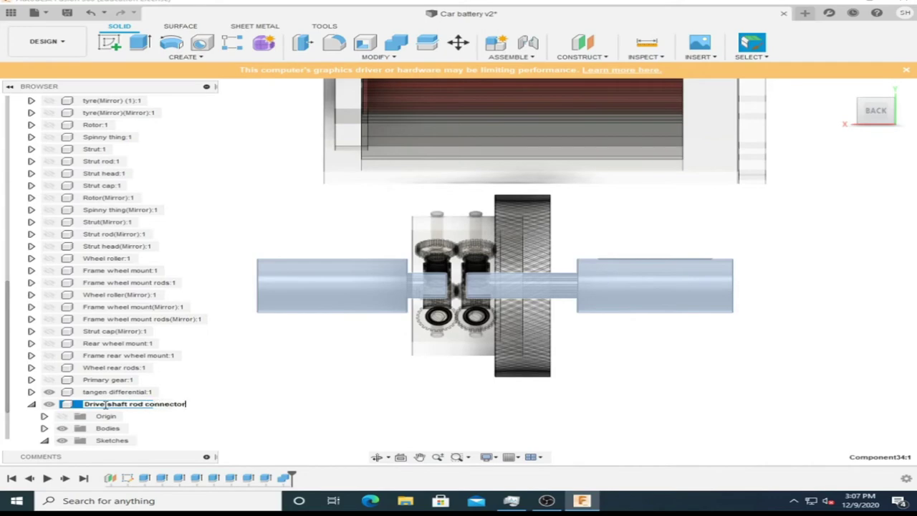
{"action": "key", "text": "Return"}
- Cut a pin face on the tangen differential 20 mm deep
{"action": "left_click", "coordinate": [430, 279]}
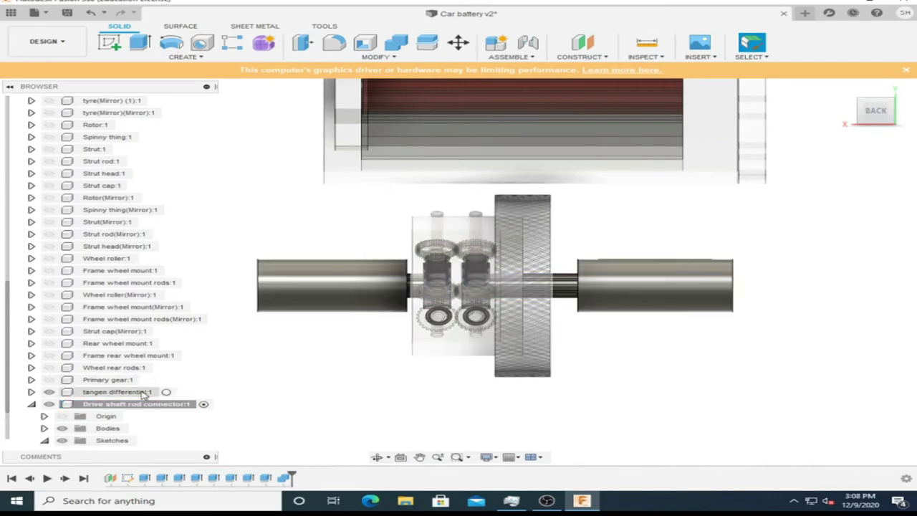
{"action": "scroll", "coordinate": [485, 240], "scroll_direction": "up", "scroll_amount": 3}
{"action": "right_click", "coordinate": [397, 380]}
{"action": "left_click", "coordinate": [456, 364]}
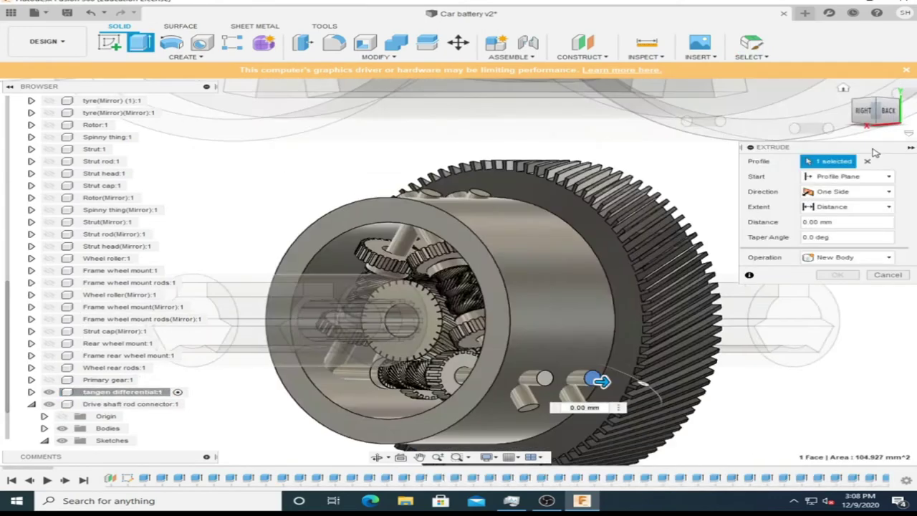
{"action": "left_click", "coordinate": [875, 110]}
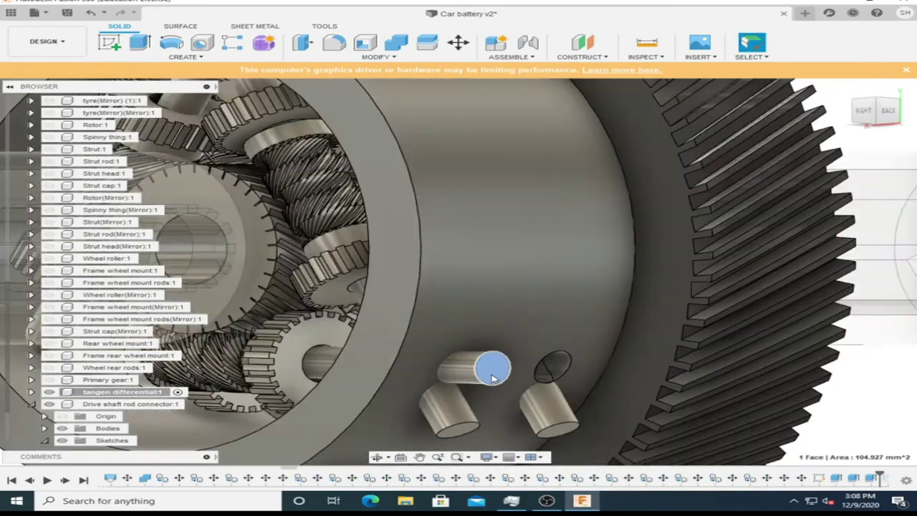
{"action": "left_click_drag", "start_coordinate": [491, 368], "coordinate": [565, 370]}
{"action": "left_click", "coordinate": [837, 289]}
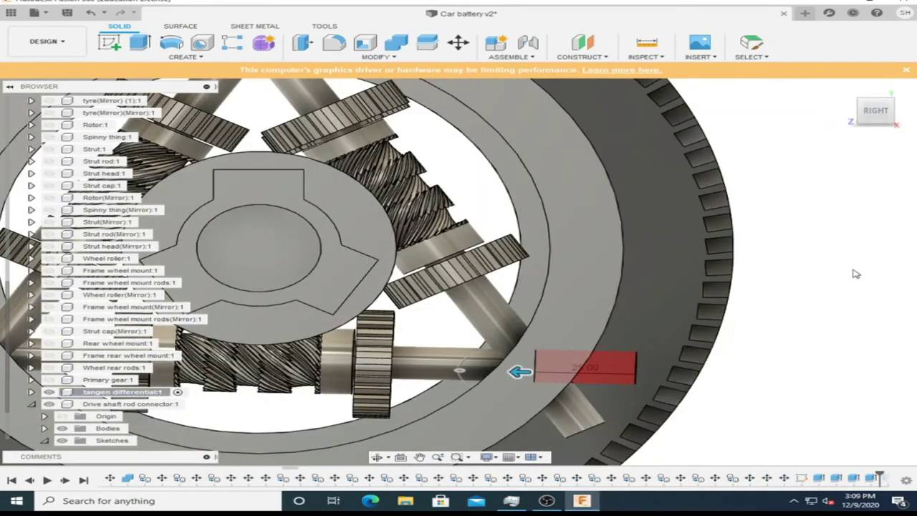
- Extrude a pin face on the differential housing out to length
{"action": "left_click", "coordinate": [875, 110]}
{"action": "right_click", "coordinate": [471, 423]}
{"action": "left_click", "coordinate": [458, 294]}
{"action": "left_click", "coordinate": [863, 111]}
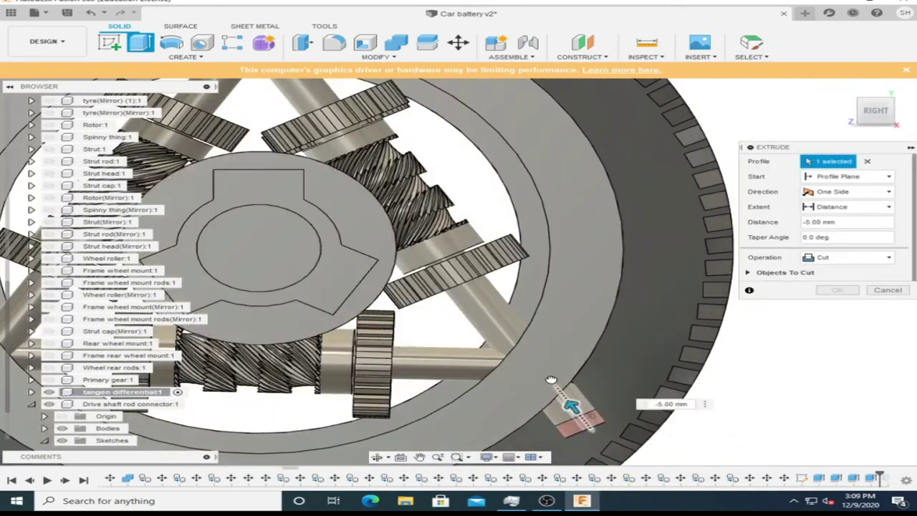
{"action": "left_click", "coordinate": [875, 110]}
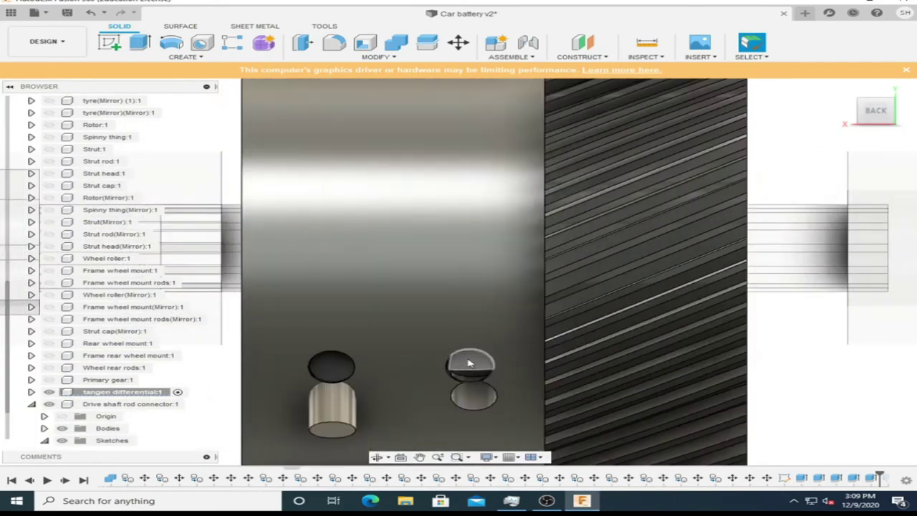
{"action": "right_click", "coordinate": [331, 429]}
{"action": "left_click", "coordinate": [327, 396]}
{"action": "left_click_drag", "start_coordinate": [331, 437], "coordinate": [329, 419]}
{"action": "key", "text": "Return"}
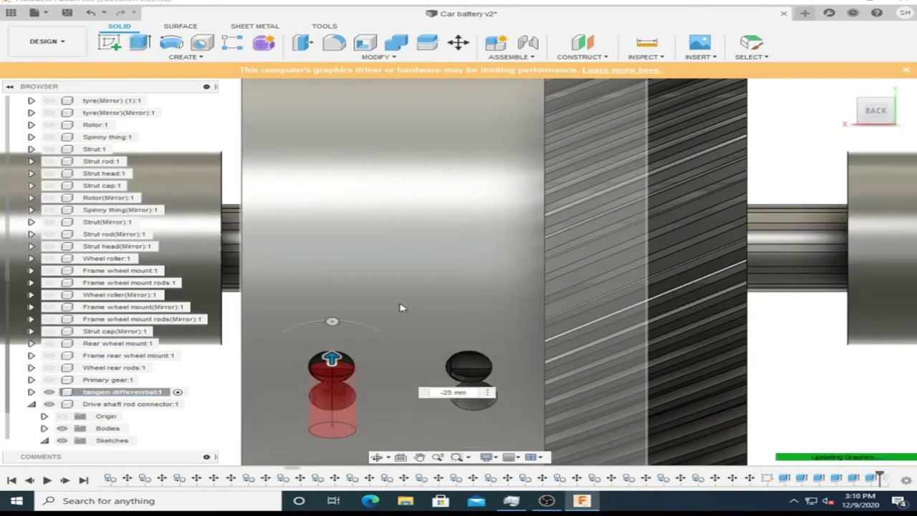
- Cut the facing pin face 15 mm deep
{"action": "left_click", "coordinate": [875, 110]}
{"action": "right_click", "coordinate": [461, 270]}
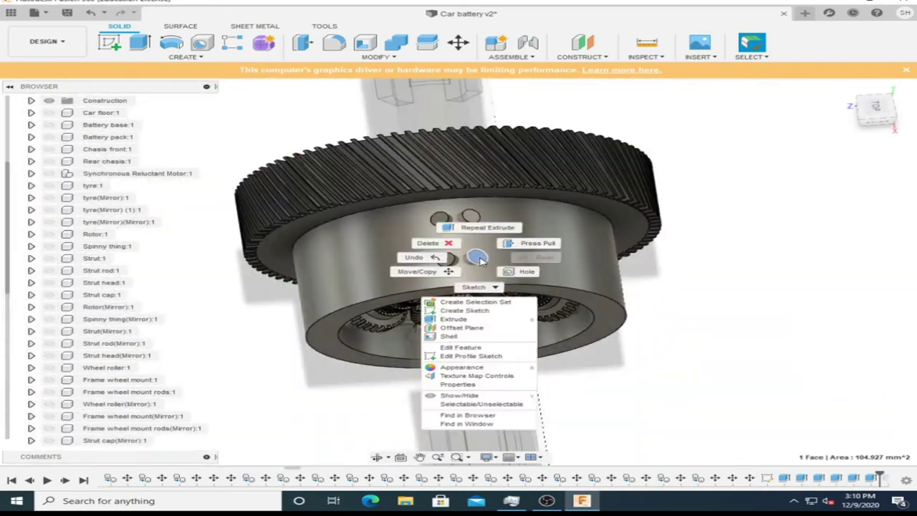
{"action": "left_click", "coordinate": [446, 222]}
{"action": "key", "text": "Return"}
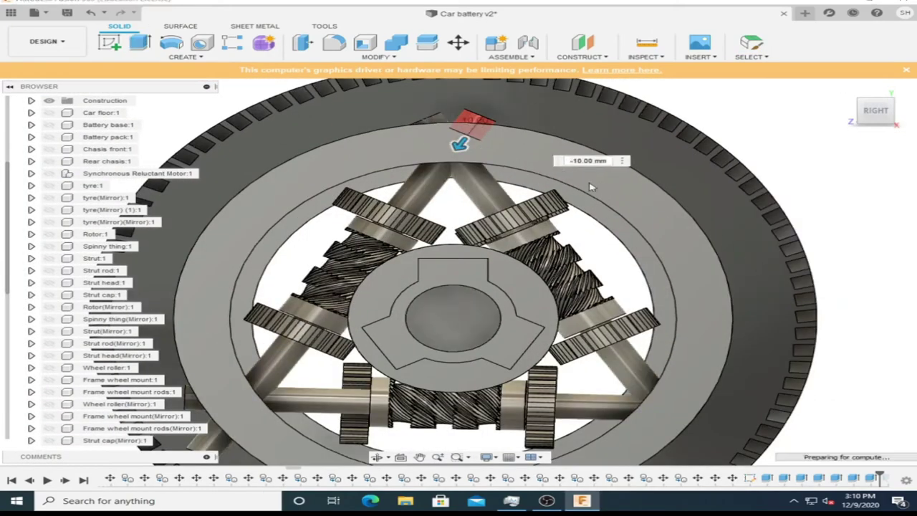
- Cut the hub's pin holes, including top-left and lower-left, 10 mm deep
{"action": "middle_click_drag", "start_coordinate": [455, 151], "coordinate": [467, 167], "text": "shift"}
{"action": "right_click", "coordinate": [467, 167]}
{"action": "left_click", "coordinate": [470, 217]}
{"action": "type", "text": "-10"}
{"action": "key", "text": "Return"}
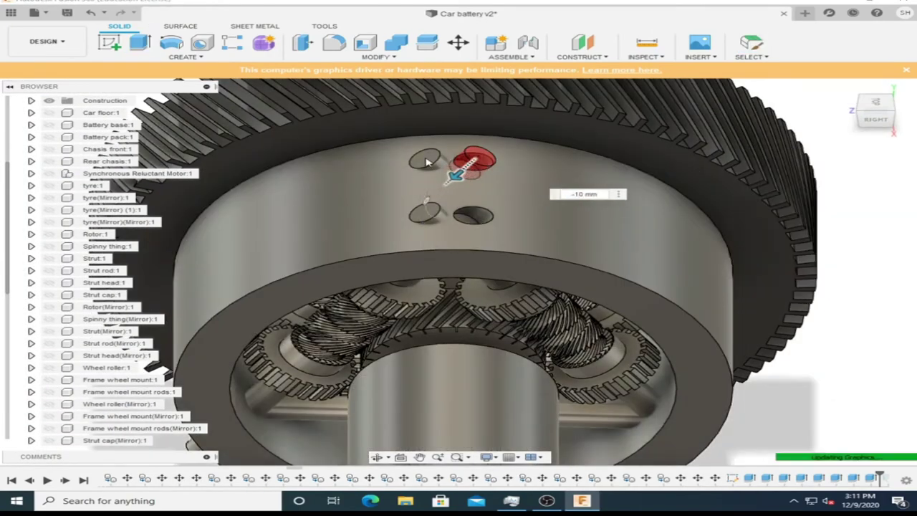
{"action": "right_click", "coordinate": [426, 161]}
{"action": "left_click", "coordinate": [429, 215]}
{"action": "key", "text": "Return"}
{"action": "right_click", "coordinate": [429, 214]}
{"action": "left_click", "coordinate": [428, 206]}
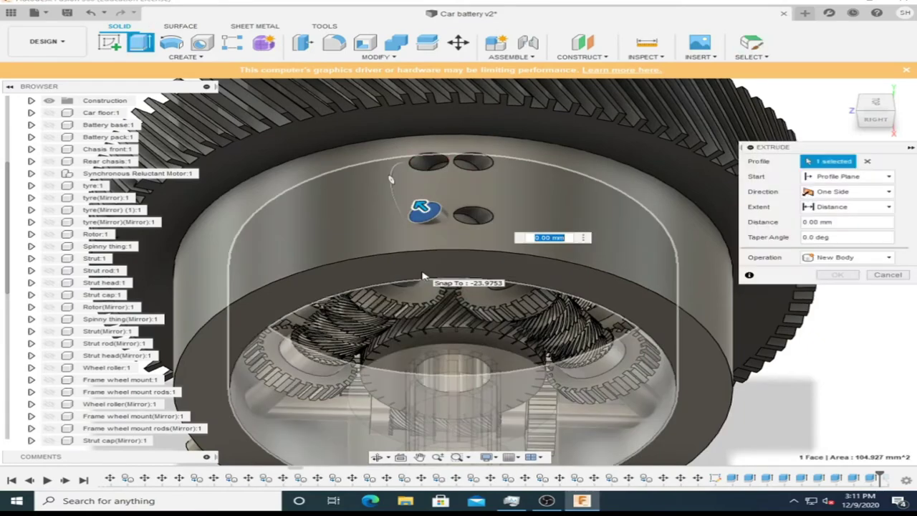
{"action": "key", "text": "Return"}
- Trim the left and right protruding pins with 10 mm cuts
{"action": "middle_click_drag", "start_coordinate": [428, 207], "coordinate": [425, 172], "text": "shift"}
{"action": "right_click", "coordinate": [426, 172]}
{"action": "left_click", "coordinate": [426, 163]}
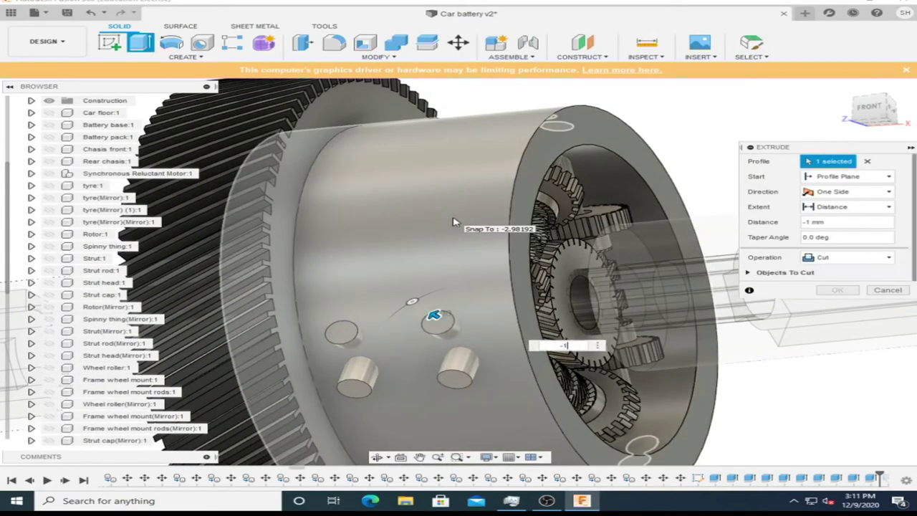
{"action": "type", "text": "-10"}
{"action": "key", "text": "Return"}
{"action": "left_click", "coordinate": [324, 320]}
{"action": "type", "text": "e-10"}
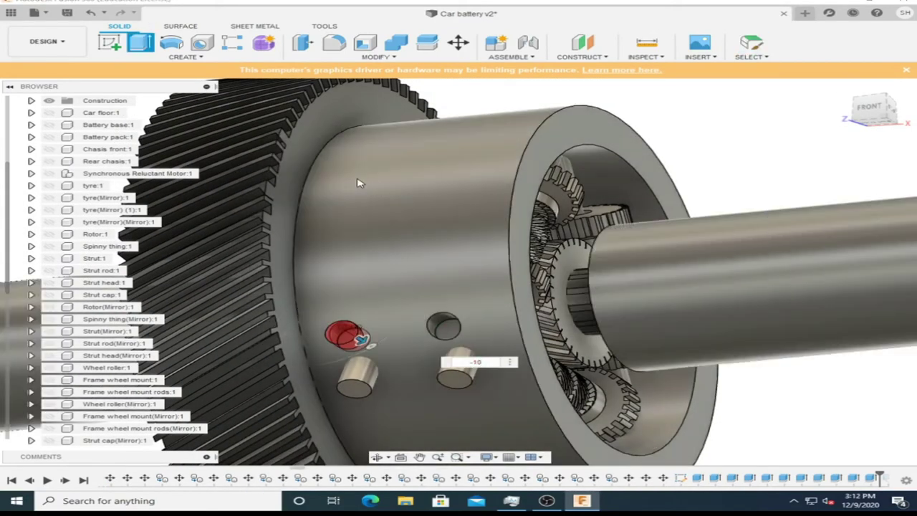
{"action": "key", "text": "Return"}
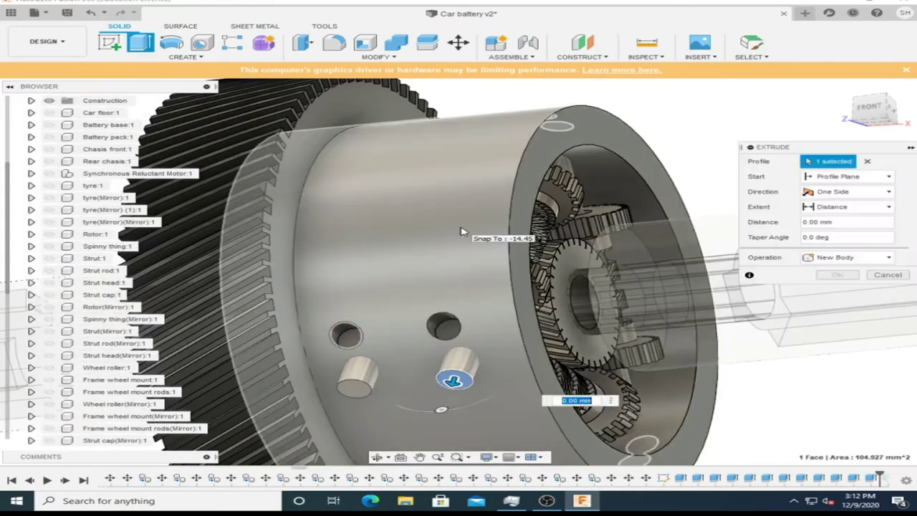
{"action": "right_click", "coordinate": [454, 369]}
{"action": "left_click", "coordinate": [453, 229]}
{"action": "middle_click_drag", "start_coordinate": [453, 229], "coordinate": [342, 351], "text": "shift"}
{"action": "type", "text": "-20"}
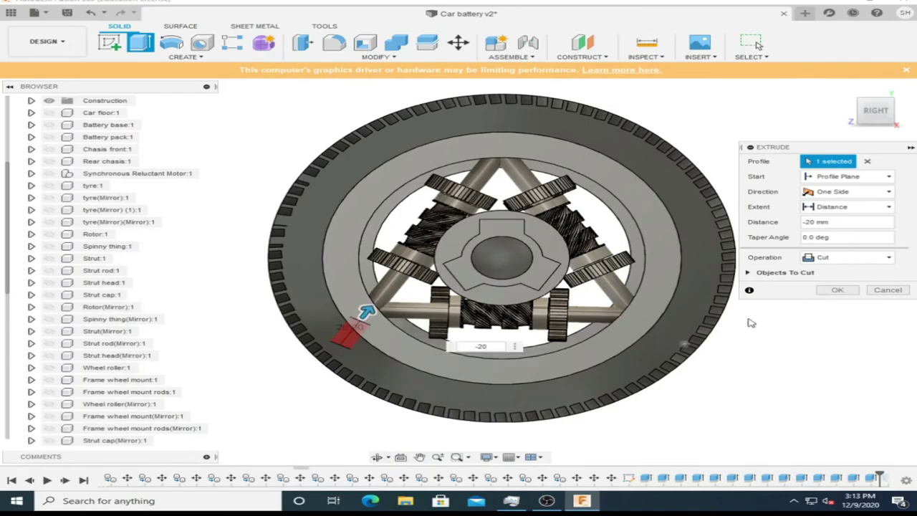
{"action": "key", "text": "Return"}
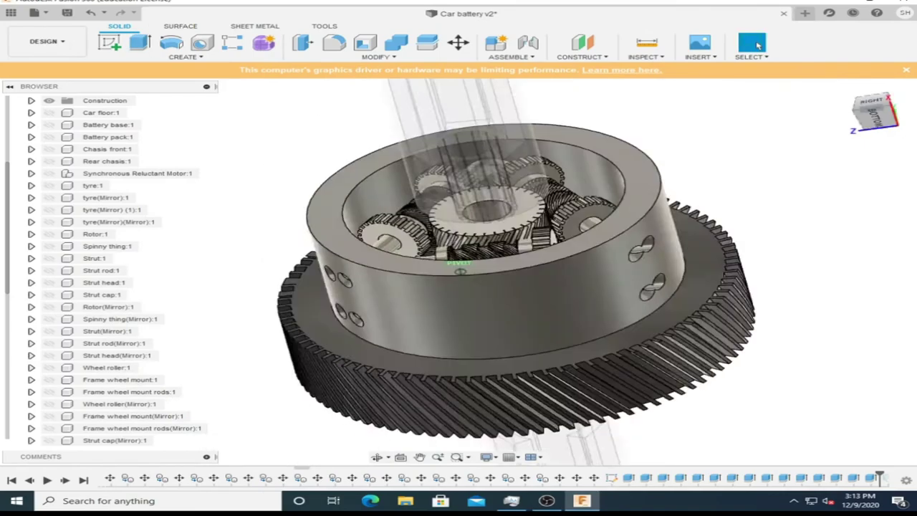
- Activate the Drive shaft rod connector component and select the hub's end face
{"action": "left_click", "coordinate": [894, 106]}
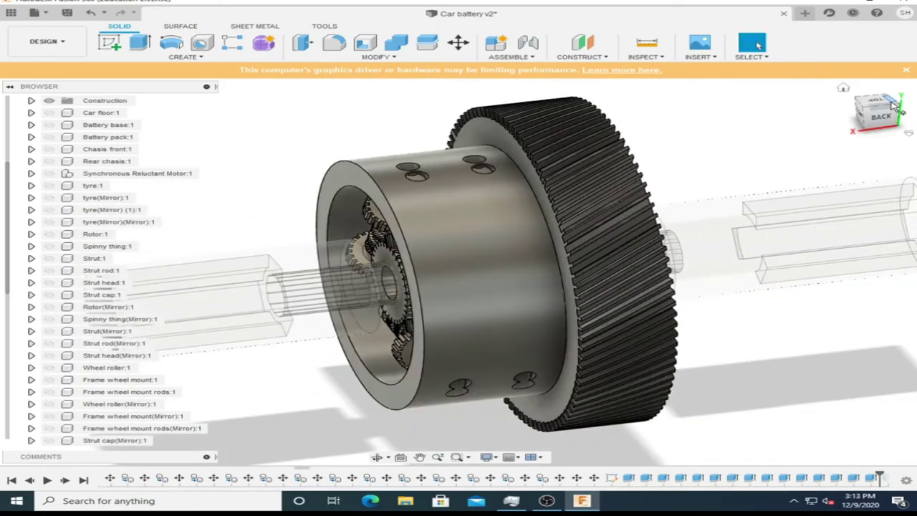
{"action": "scroll", "coordinate": [208, 378], "scroll_direction": "down", "scroll_amount": 5}
{"action": "left_click", "coordinate": [198, 382]}
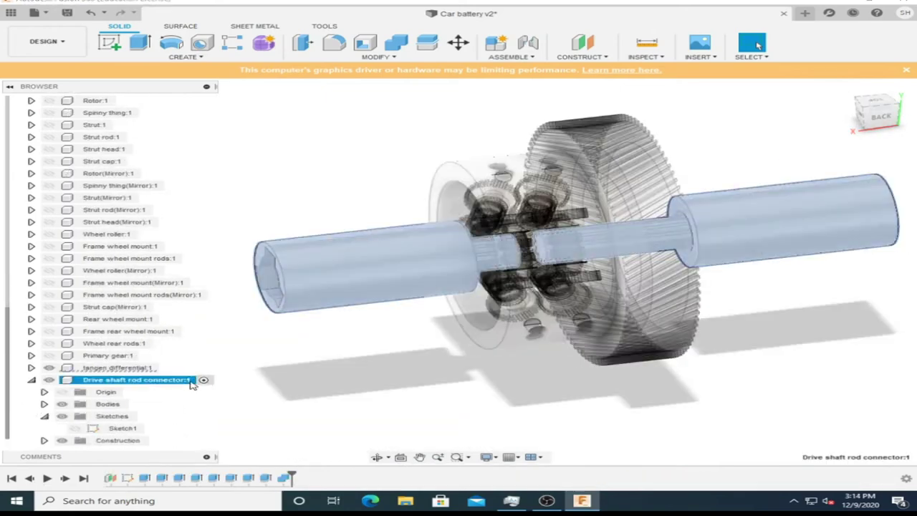
{"action": "scroll", "coordinate": [198, 381], "scroll_direction": "up", "scroll_amount": 5}
{"action": "scroll", "coordinate": [36, 383], "scroll_direction": "up", "scroll_amount": 5}
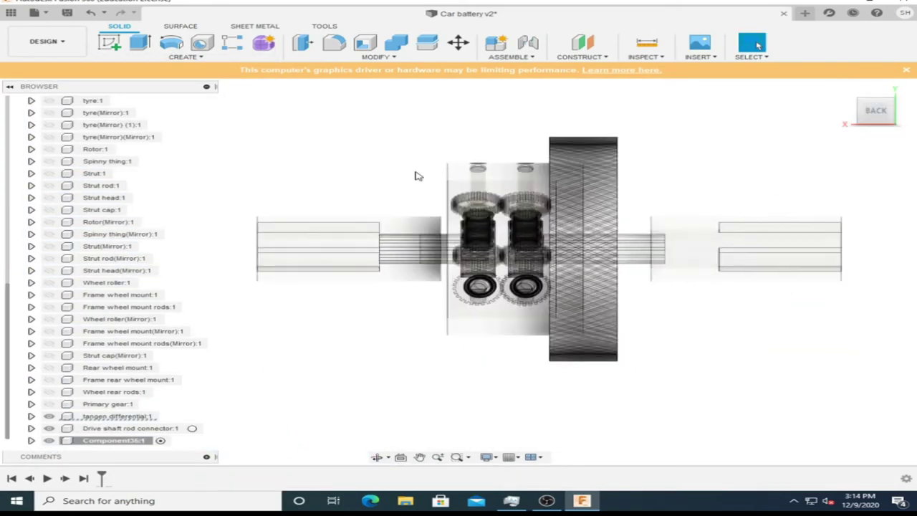
{"action": "left_click", "coordinate": [875, 110]}
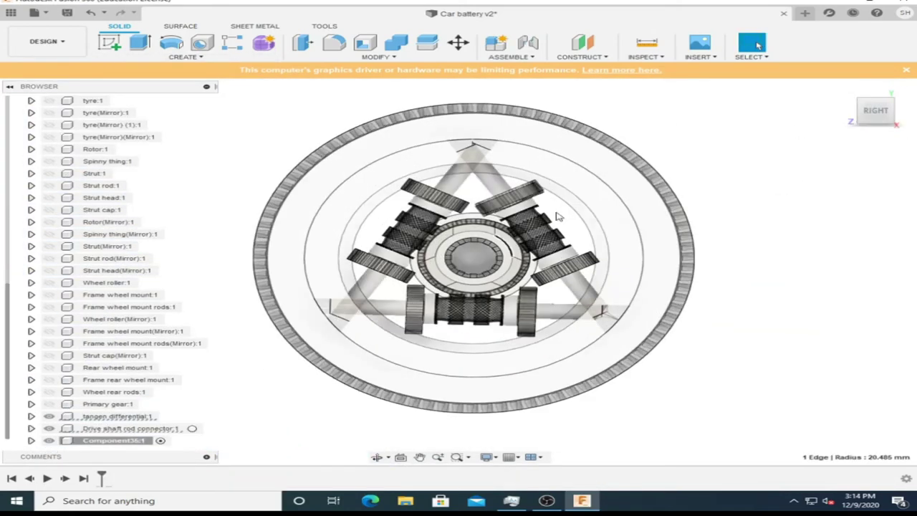
{"action": "right_click", "coordinate": [522, 261]}
{"action": "left_click", "coordinate": [530, 285]}
- Sketch a two-point rectangle on the hub end face
{"action": "key", "text": "c"}
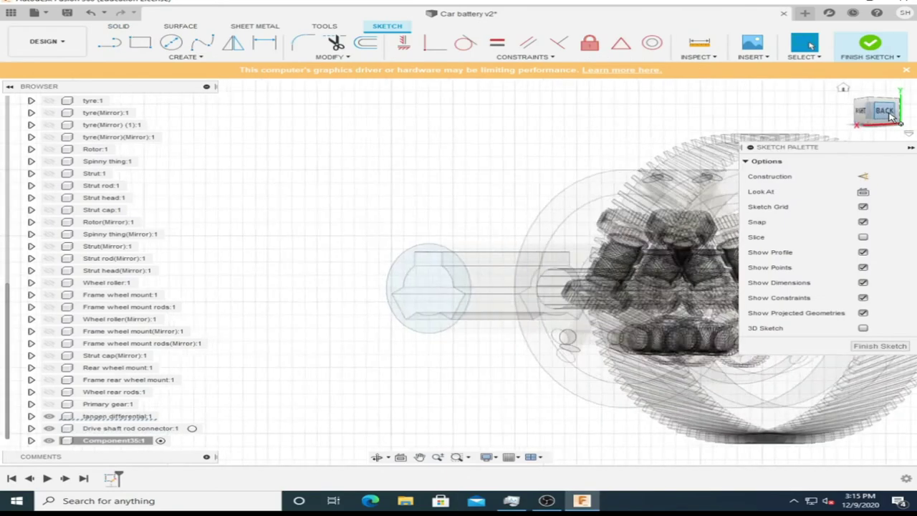
{"action": "scroll", "coordinate": [453, 302], "scroll_direction": "up", "scroll_amount": 3}
{"action": "key", "text": "r"}
{"action": "scroll", "coordinate": [464, 304], "scroll_direction": "up", "scroll_amount": 2}
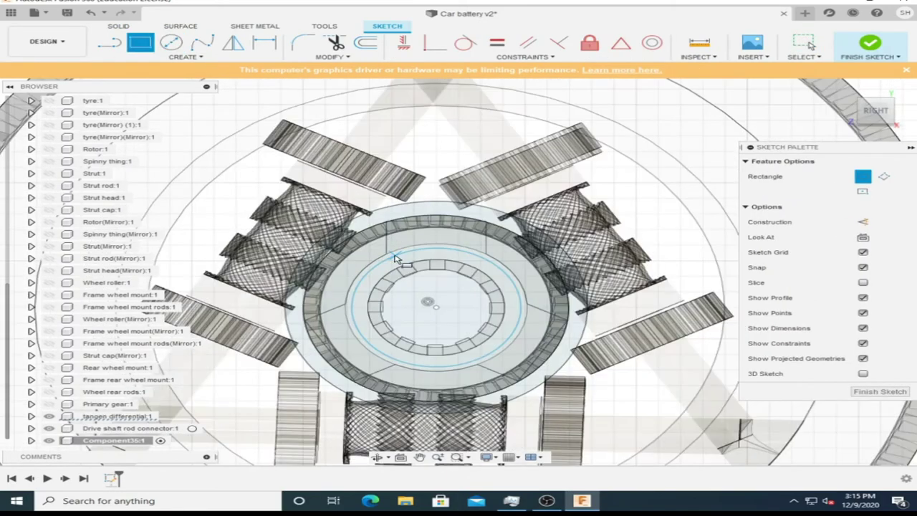
{"action": "left_click", "coordinate": [386, 255]}
{"action": "scroll", "coordinate": [485, 228], "scroll_direction": "up", "scroll_amount": 3}
{"action": "scroll", "coordinate": [484, 228], "scroll_direction": "down", "scroll_amount": 1}
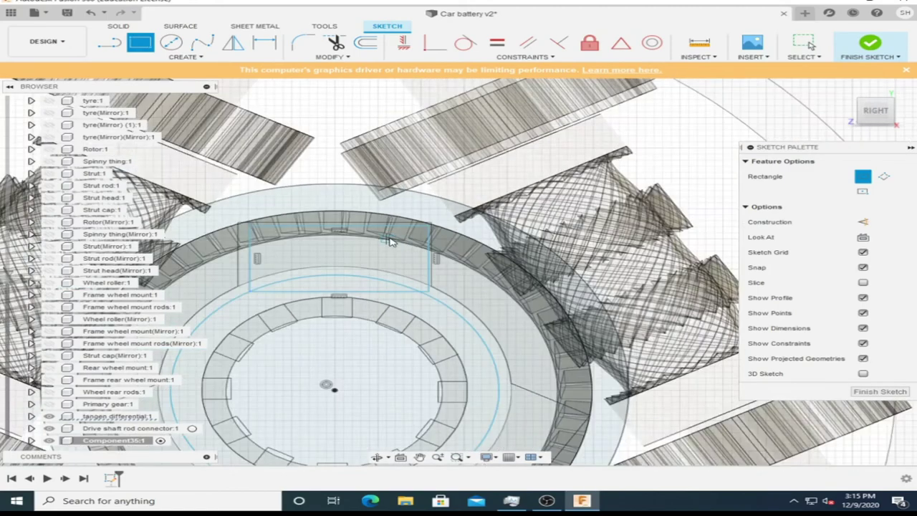
{"action": "left_click", "coordinate": [429, 225]}
{"action": "key", "text": "Escape"}
- Circular-pattern the rectangle around the hub centre and select the resulting profiles
{"action": "left_click", "coordinate": [242, 254]}
{"action": "scroll", "coordinate": [295, 240], "scroll_direction": "down", "scroll_amount": 2}
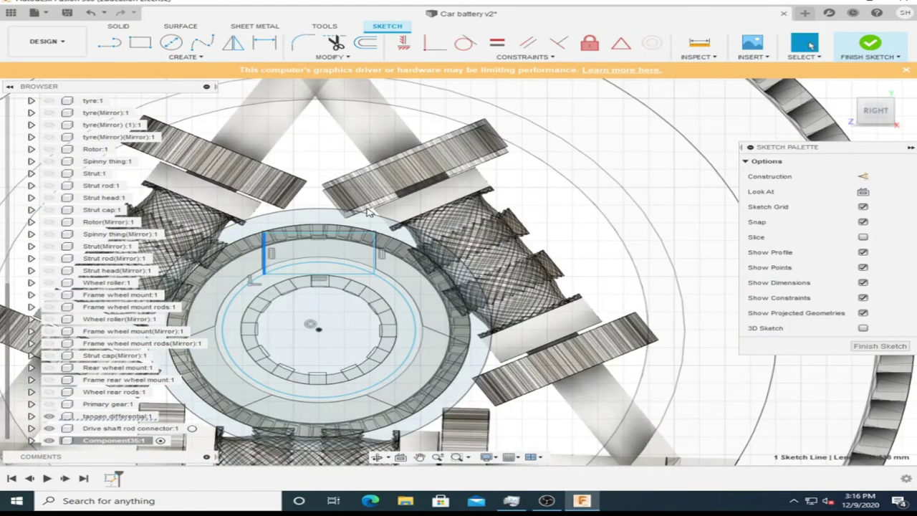
{"action": "scroll", "coordinate": [366, 213], "scroll_direction": "up", "scroll_amount": 3}
{"action": "left_click", "coordinate": [186, 57]}
{"action": "left_click", "coordinate": [125, 190]}
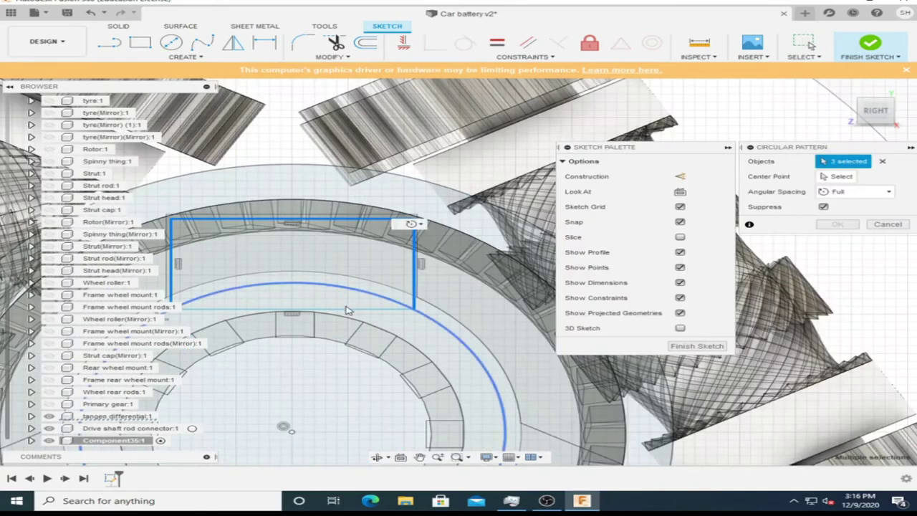
{"action": "left_click", "coordinate": [460, 343]}
{"action": "scroll", "coordinate": [464, 330], "scroll_direction": "down", "scroll_amount": 3}
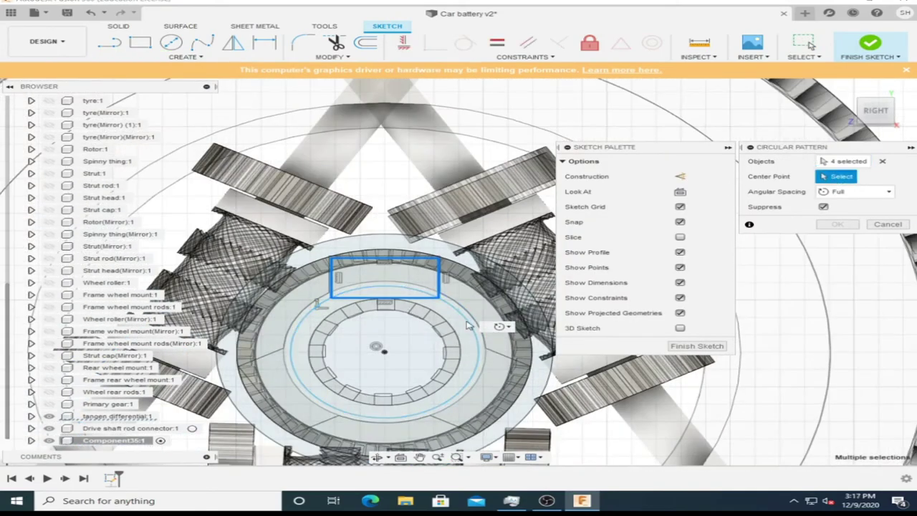
{"action": "left_click", "coordinate": [467, 326]}
{"action": "key", "text": "Return"}
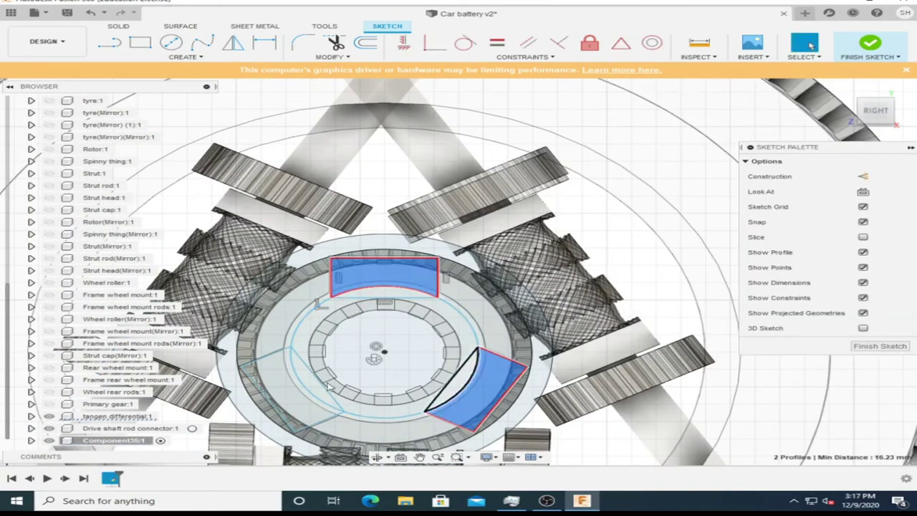
{"action": "left_click", "coordinate": [329, 388], "text": "shift"}
- Extrude the seven patterned profiles two-sided, 35 mm and 50 mm, into a splined shaft
{"action": "key", "text": "e"}
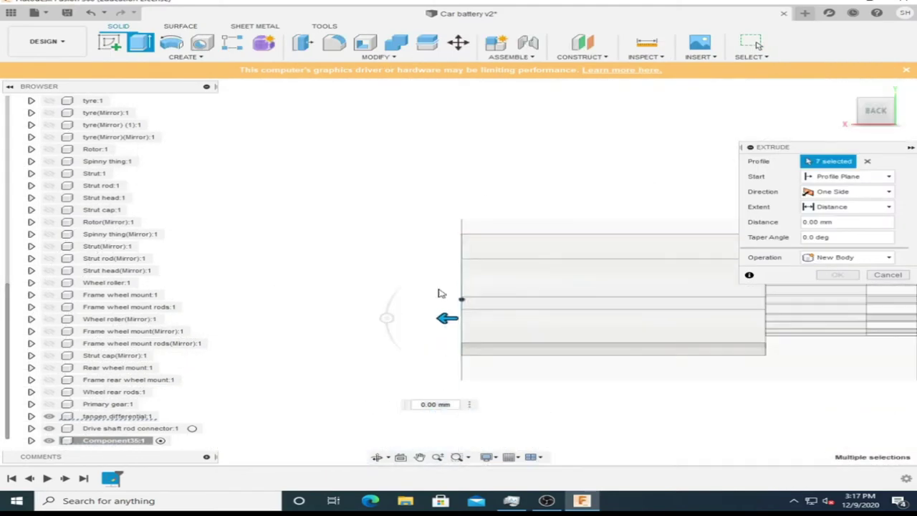
{"action": "left_click", "coordinate": [848, 191]}
{"action": "left_click", "coordinate": [838, 227]}
{"action": "left_click_drag", "start_coordinate": [447, 318], "coordinate": [351, 317]}
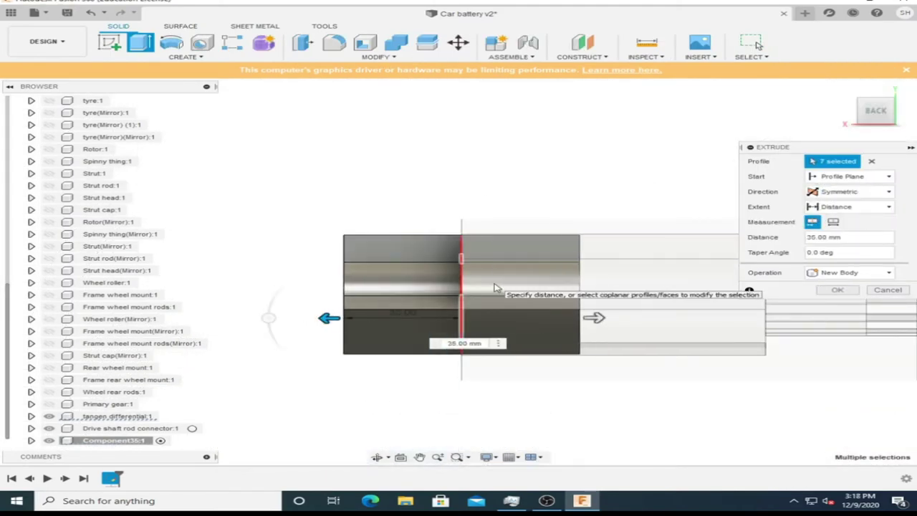
{"action": "left_click", "coordinate": [842, 216]}
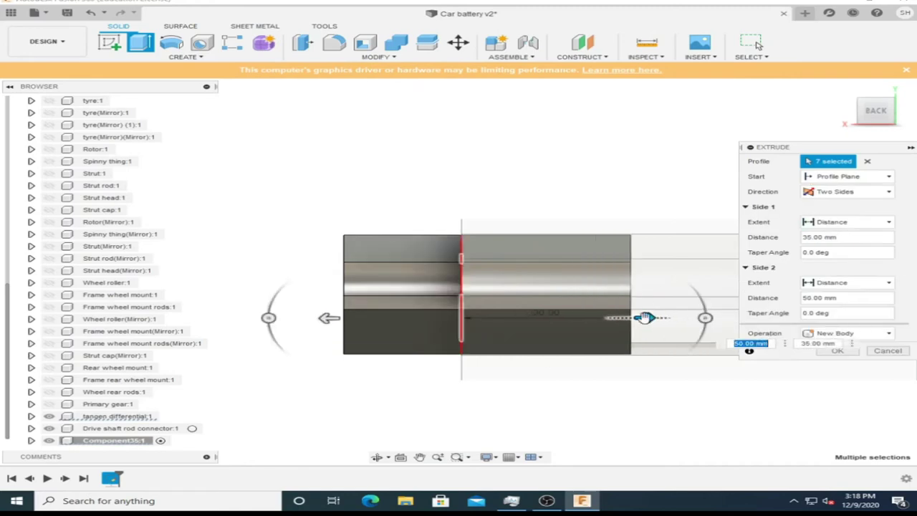
{"action": "left_click", "coordinate": [836, 348]}
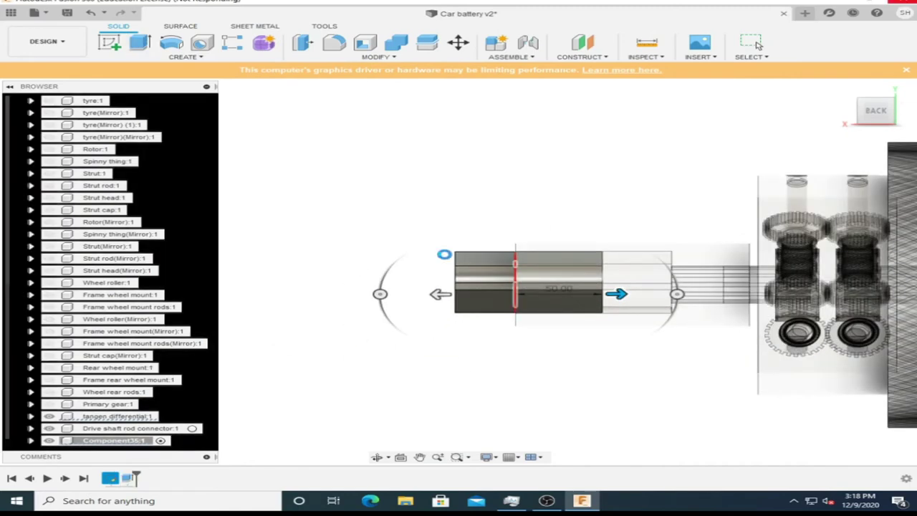
- Extend the shaft's end profile by 60 mm with a Join extrusion
{"action": "middle_click_drag", "start_coordinate": [752, 143], "coordinate": [442, 282], "text": "shift"}
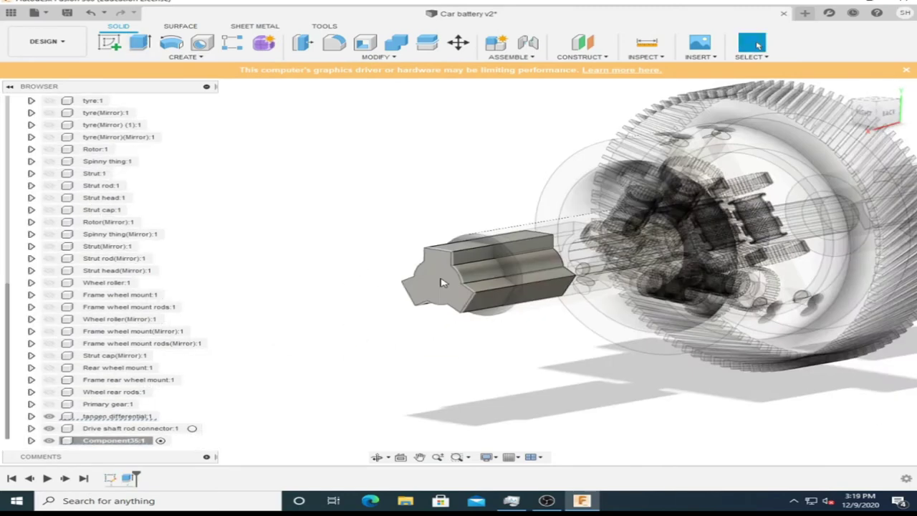
{"action": "left_click", "coordinate": [442, 282]}
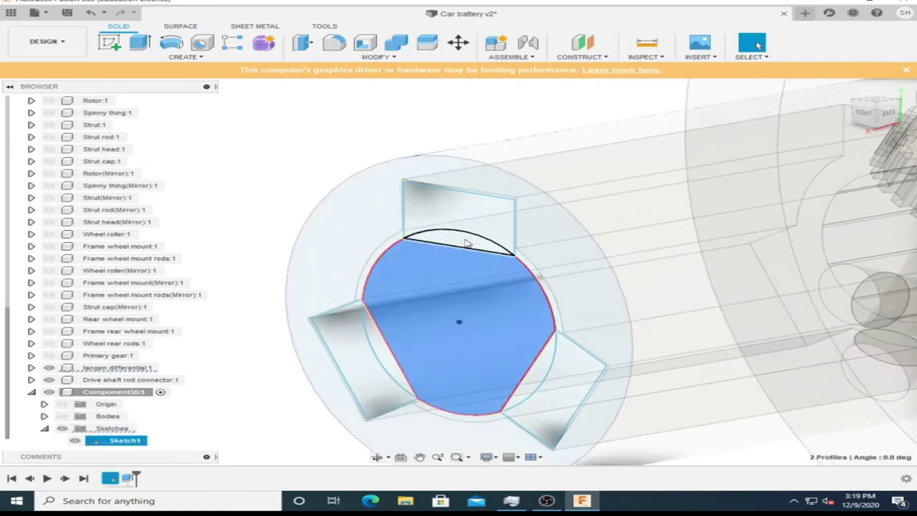
{"action": "key", "text": "e"}
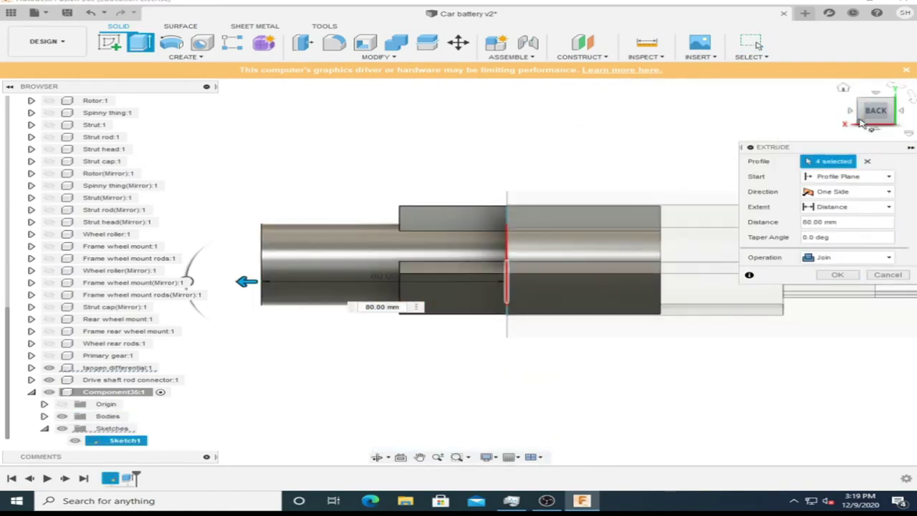
{"action": "scroll", "coordinate": [81, 188], "scroll_direction": "up", "scroll_amount": 5}
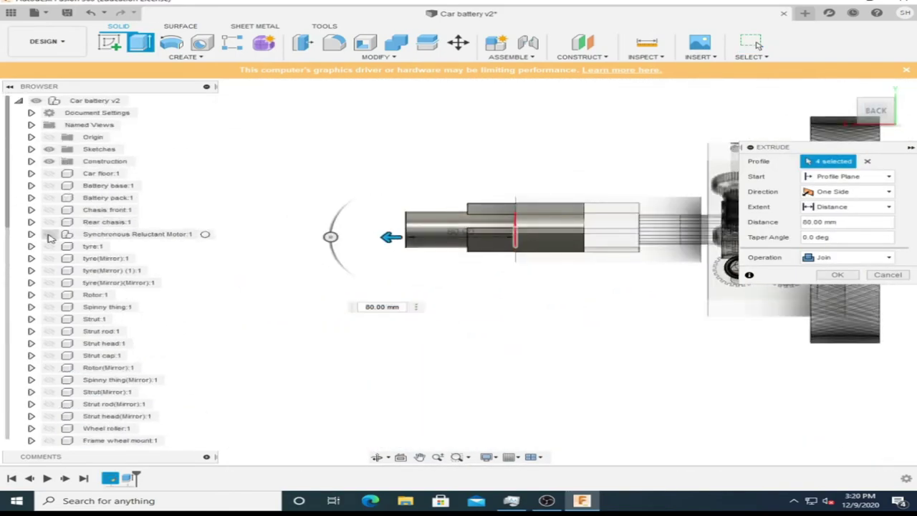
{"action": "type", "text": "60"}
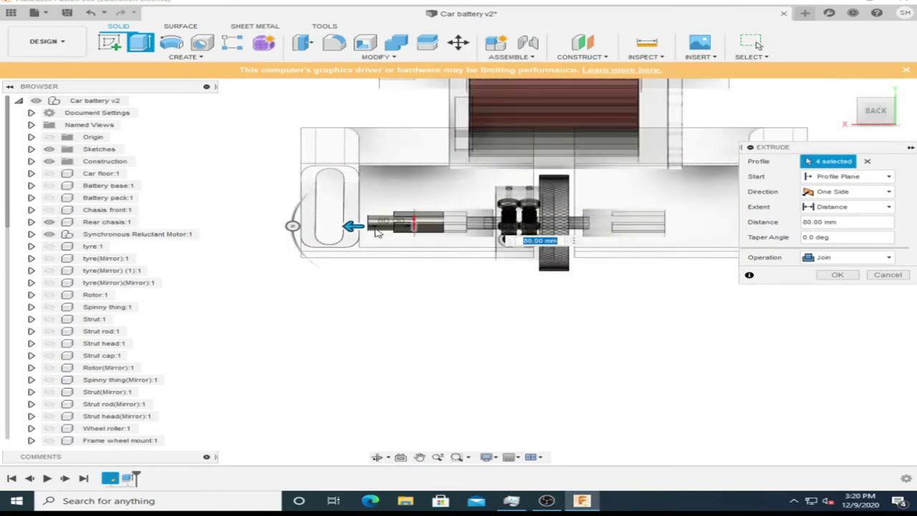
{"action": "key", "text": "Return"}
- Sketch a rectangle and slot lines on the shaft's end face
{"action": "left_click", "coordinate": [860, 113]}
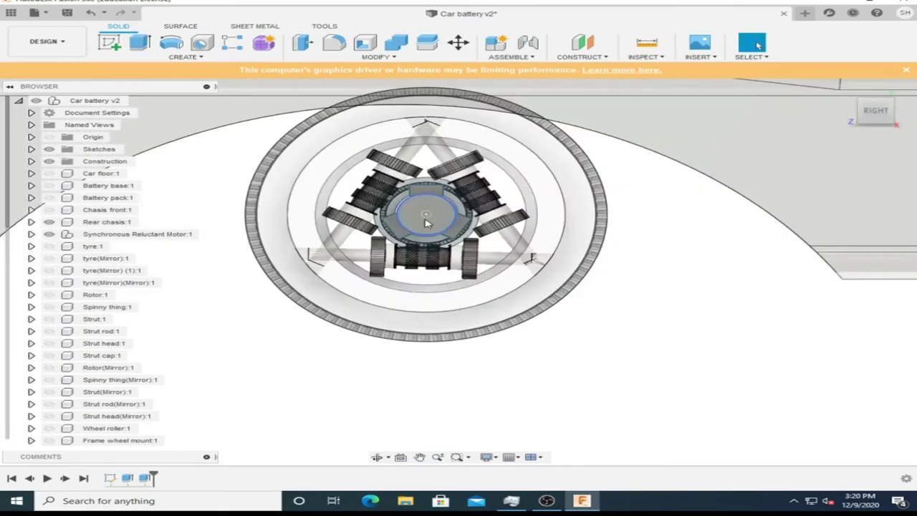
{"action": "right_click", "coordinate": [421, 236]}
{"action": "key", "text": "Escape"}
{"action": "key", "text": "r"}
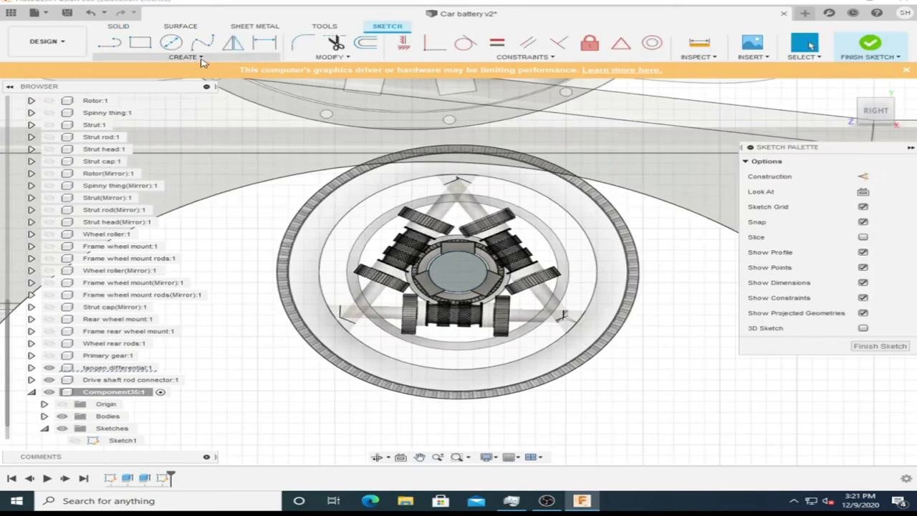
{"action": "key", "text": "Return"}
{"action": "right_click", "coordinate": [504, 335]}
{"action": "key", "text": "Escape"}
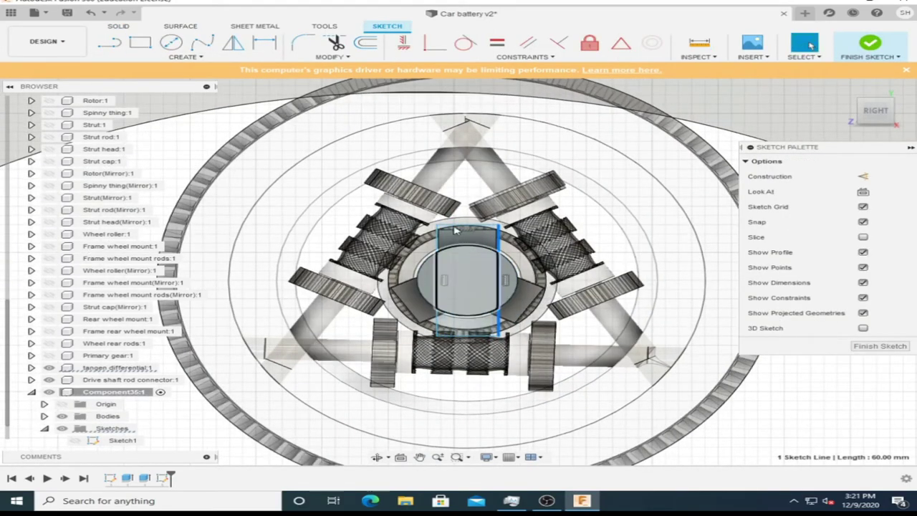
{"action": "key", "text": "l"}
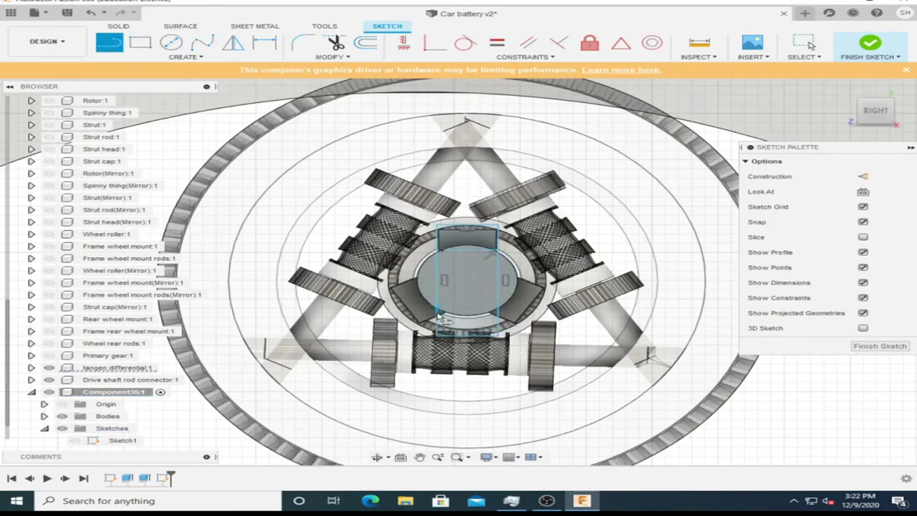
{"action": "key", "text": "Escape"}
{"action": "scroll", "coordinate": [461, 343], "scroll_direction": "up", "scroll_amount": 5}
{"action": "left_click", "coordinate": [469, 322]}
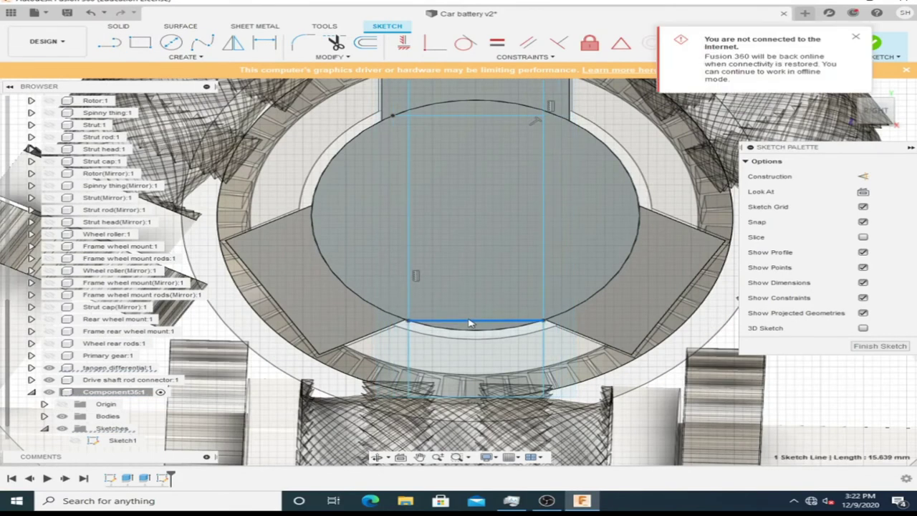
{"action": "scroll", "coordinate": [466, 127], "scroll_direction": "down", "scroll_amount": 3}
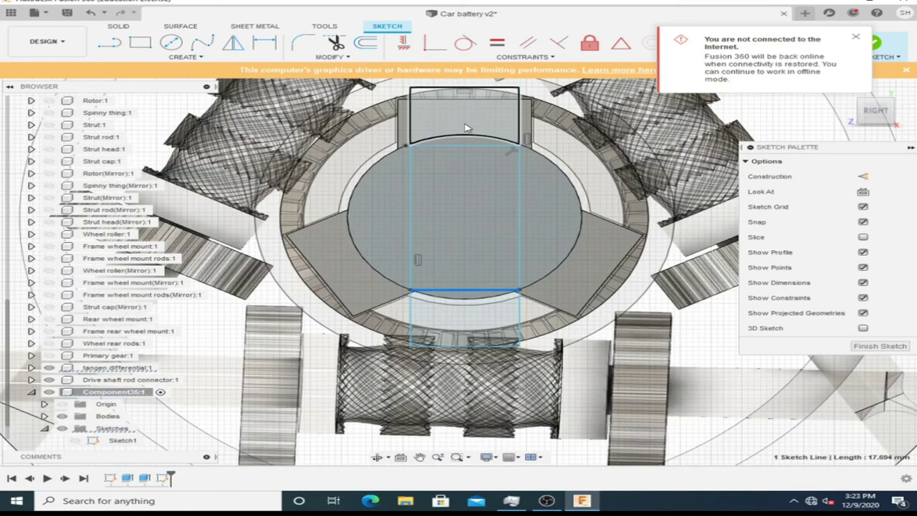
- Extrude the sketched profile 12 mm
{"action": "right_click", "coordinate": [466, 128]}
{"action": "left_click", "coordinate": [439, 253]}
{"action": "type", "text": "12"}
{"action": "mouse_move", "coordinate": [466, 251]}
{"action": "middle_mouse_down", "text": "shift"}
{"action": "mouse_move", "coordinate": [823, 235]}
{"action": "mouse_move", "coordinate": [186, 410]}
{"action": "middle_mouse_up", "text": "shift"}
{"action": "key", "text": "Return"}
- Extrude the two slot-end profiles 50 mm to form the yoke prongs
{"action": "left_click", "coordinate": [469, 143]}
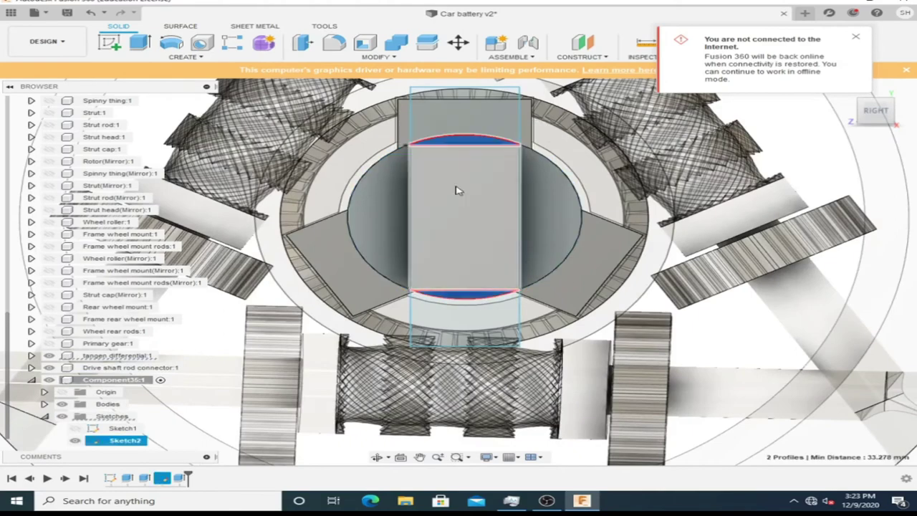
{"action": "key", "text": "e"}
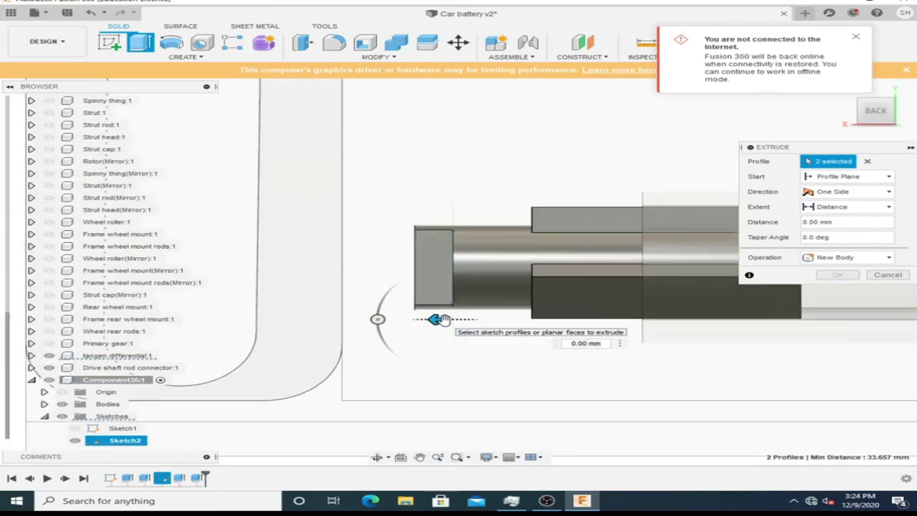
{"action": "mouse_move", "coordinate": [448, 319]}
{"action": "left_mouse_down"}
{"action": "mouse_move", "coordinate": [246, 321]}
{"action": "mouse_move", "coordinate": [534, 320]}
{"action": "left_mouse_up"}
{"action": "key", "text": "Return"}
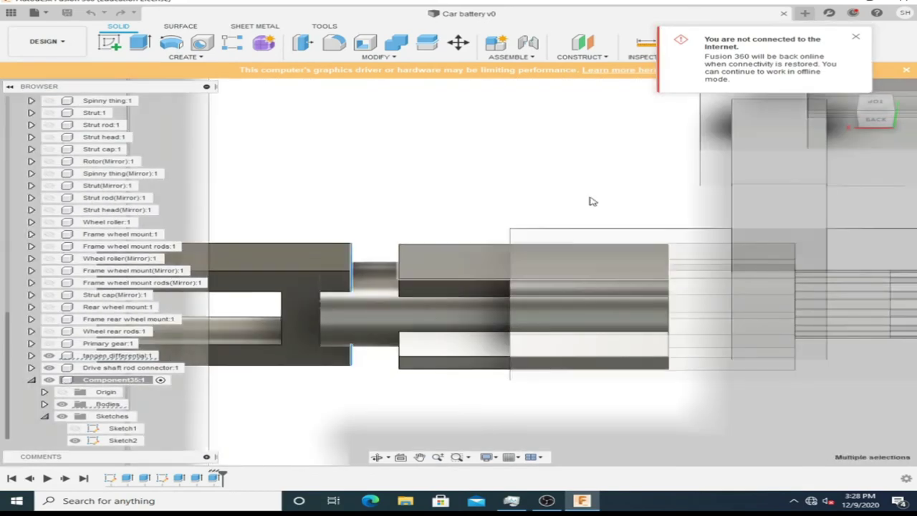
- Round the shaft-to-fork junction edges with a 5 mm fillet
{"action": "mouse_move", "coordinate": [590, 200]}
{"action": "middle_mouse_down", "text": "shift"}
{"action": "mouse_move", "coordinate": [640, 306]}
{"action": "mouse_move", "coordinate": [544, 401]}
{"action": "middle_mouse_up", "text": "shift"}
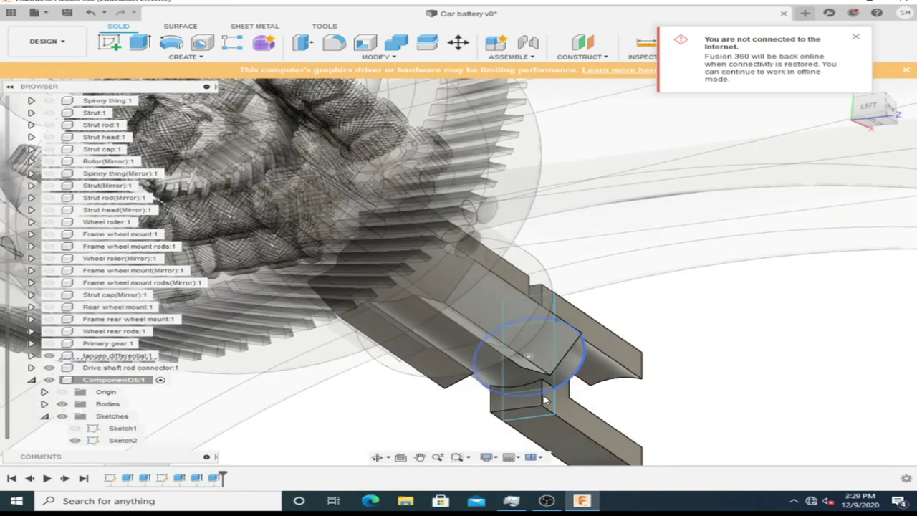
{"action": "middle_click_drag", "start_coordinate": [491, 403], "coordinate": [544, 365], "text": "shift"}
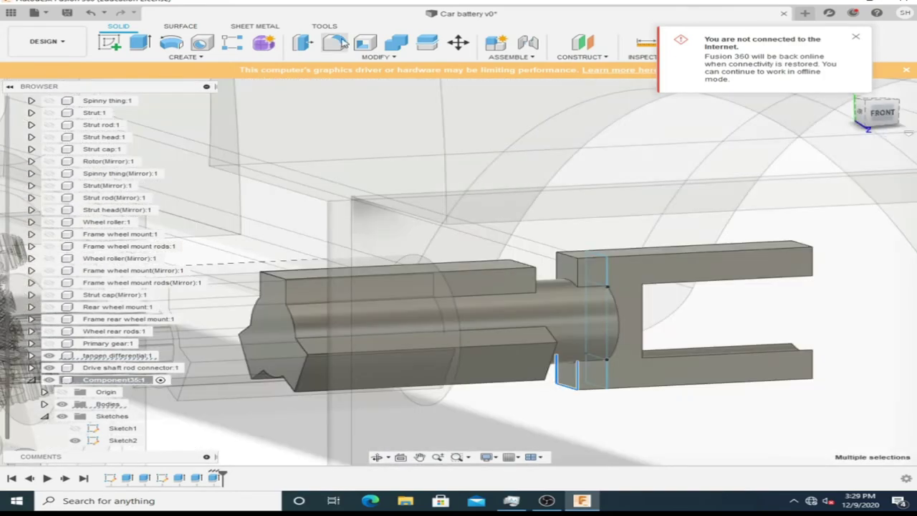
{"action": "key", "text": "f"}
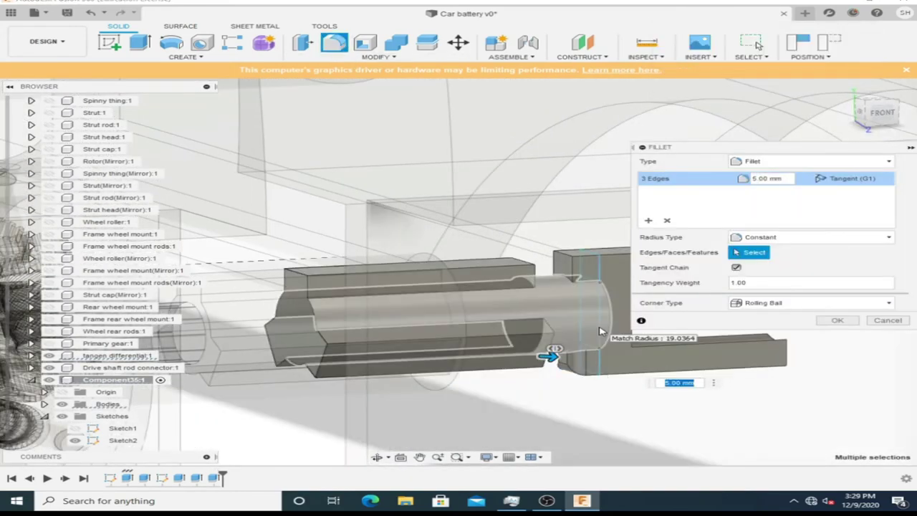
{"action": "left_click", "coordinate": [836, 320]}
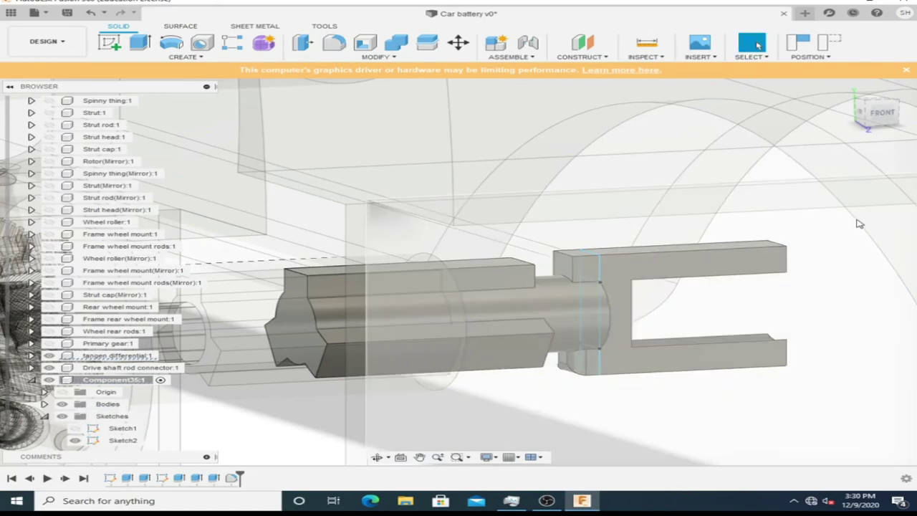
- Activate Component35 and attempt a fillet on the hex-end edges, cancelling the failed try
{"action": "scroll", "coordinate": [358, 265], "scroll_direction": "up", "scroll_amount": 3}
{"action": "scroll", "coordinate": [358, 266], "scroll_direction": "down", "scroll_amount": 2}
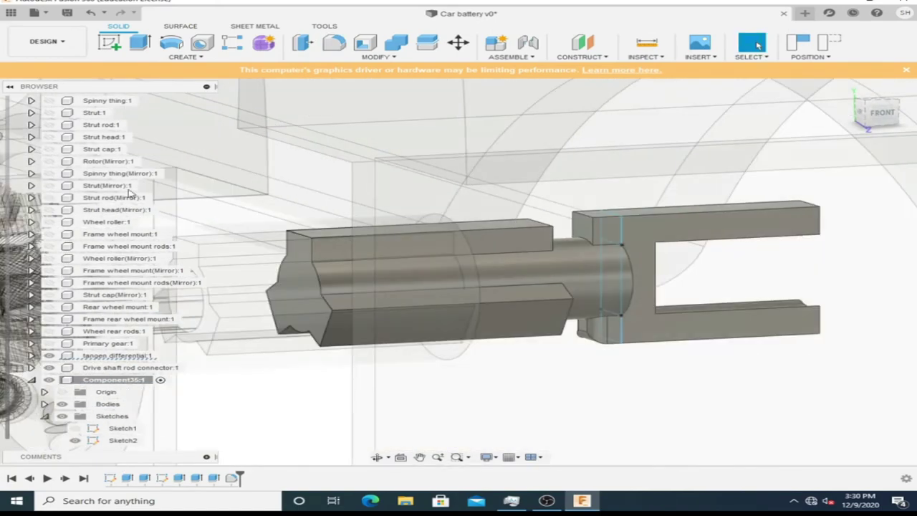
{"action": "scroll", "coordinate": [130, 192], "scroll_direction": "up", "scroll_amount": 4}
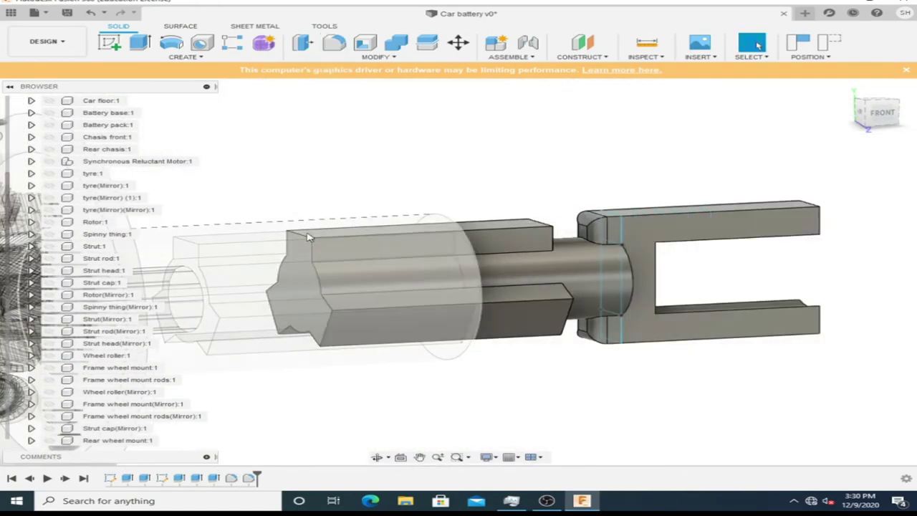
{"action": "scroll", "coordinate": [129, 286], "scroll_direction": "down", "scroll_amount": 4}
{"action": "left_click", "coordinate": [121, 355]}
{"action": "double_click", "coordinate": [111, 379]}
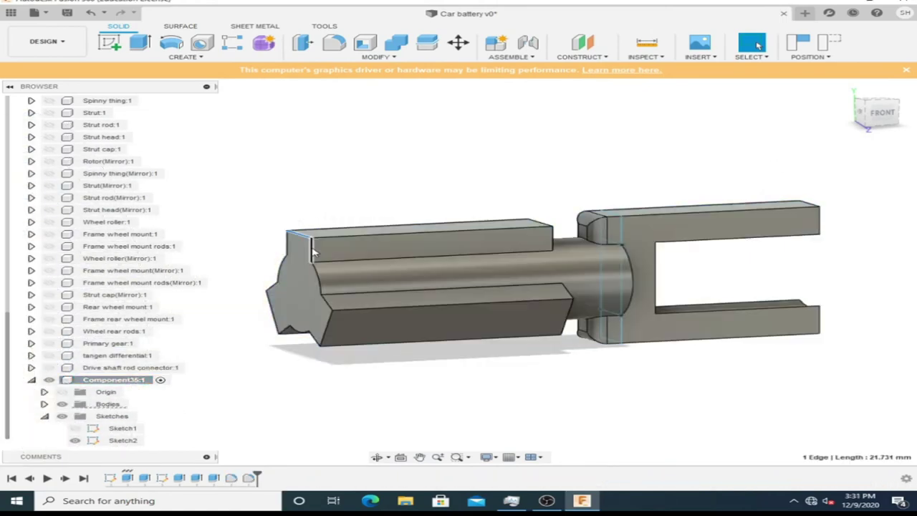
{"action": "left_click", "coordinate": [334, 43]}
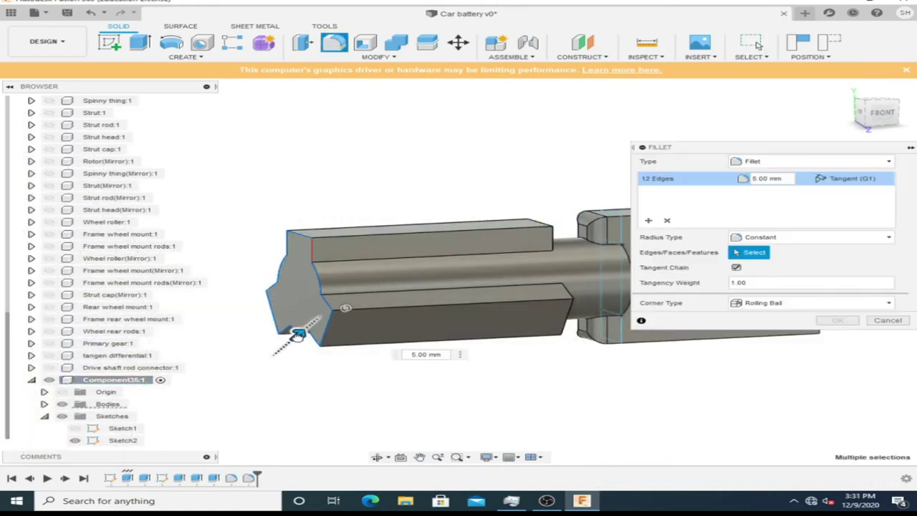
{"action": "scroll", "coordinate": [299, 334], "scroll_direction": "up", "scroll_amount": 5}
{"action": "scroll", "coordinate": [298, 334], "scroll_direction": "down", "scroll_amount": 2}
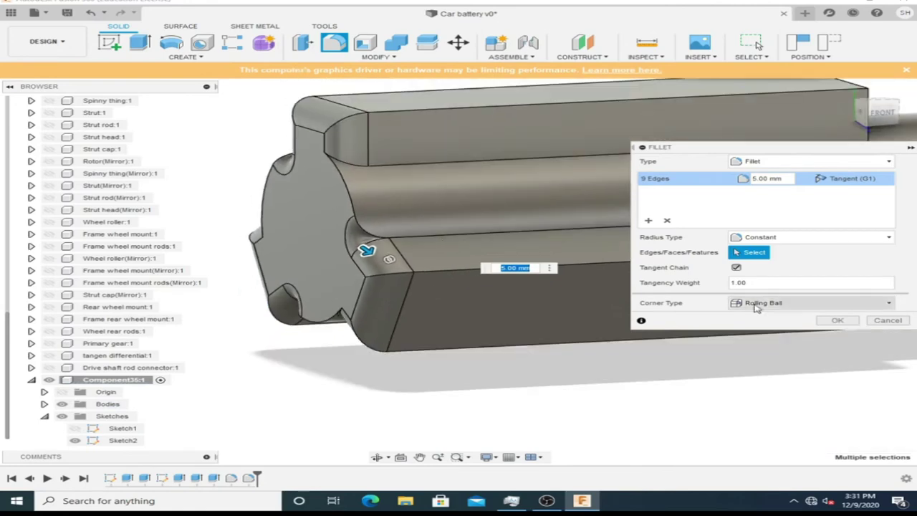
{"action": "key", "text": "Escape"}
- Fillet the hex end's outer edges at 4 mm
{"action": "middle_click_drag", "start_coordinate": [299, 334], "coordinate": [429, 301], "text": "shift"}
{"action": "mouse_move", "coordinate": [459, 271]}
{"action": "middle_mouse_down", "text": "shift"}
{"action": "mouse_move", "coordinate": [495, 313]}
{"action": "mouse_move", "coordinate": [686, 319]}
{"action": "middle_mouse_up", "text": "shift"}
{"action": "type", "text": "f"}
{"action": "type", "text": "4"}
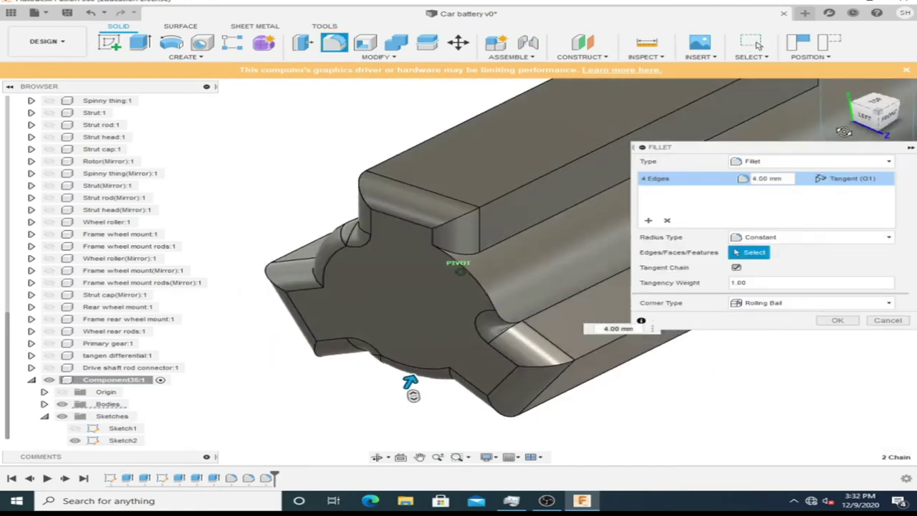
{"action": "key", "text": "Return"}
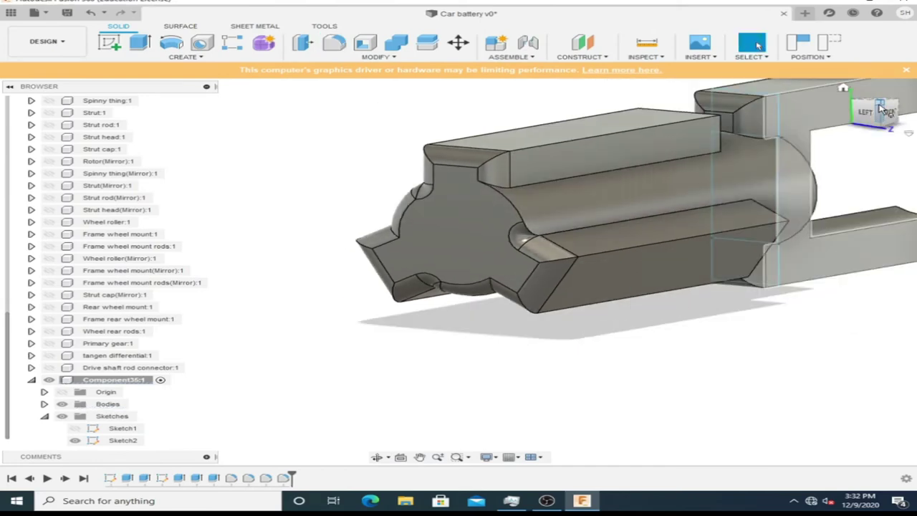
{"action": "right_click", "coordinate": [738, 290]}
- Sketch a circle on the fork face and cut it -65 mm through the yoke
{"action": "left_click", "coordinate": [727, 341]}
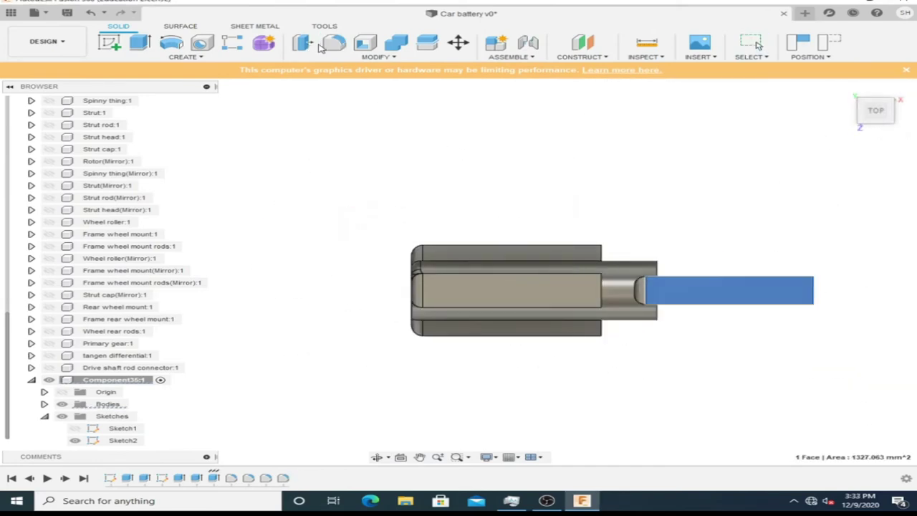
{"action": "key", "text": "c"}
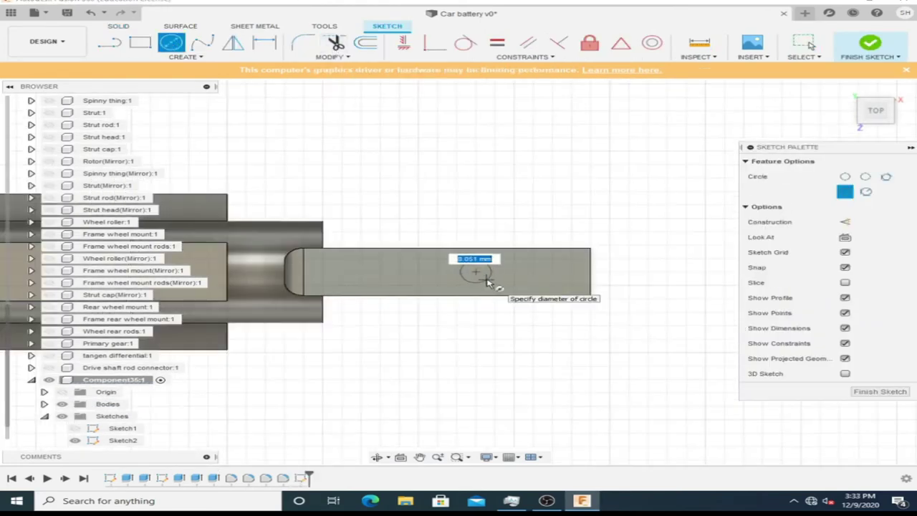
{"action": "left_click", "coordinate": [486, 283]}
{"action": "right_click", "coordinate": [484, 240]}
{"action": "left_click", "coordinate": [460, 270]}
{"action": "type", "text": "-65"}
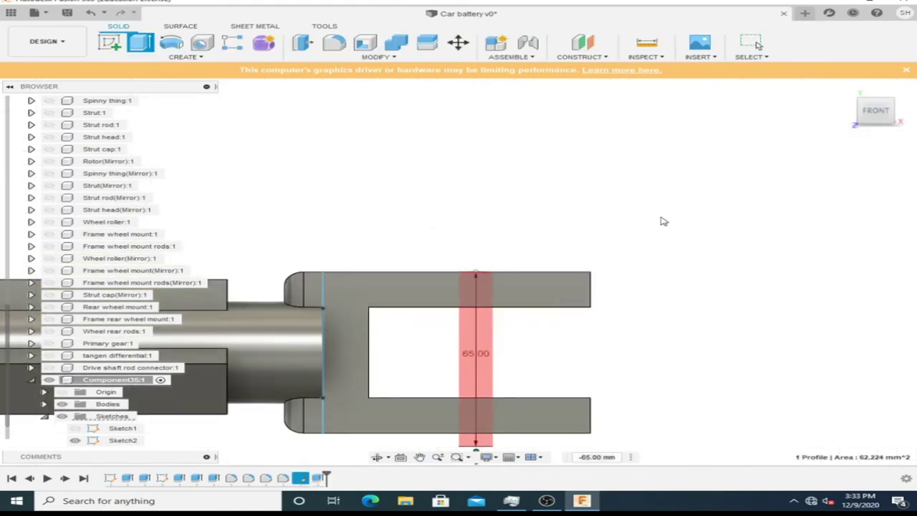
{"action": "key", "text": "Return"}
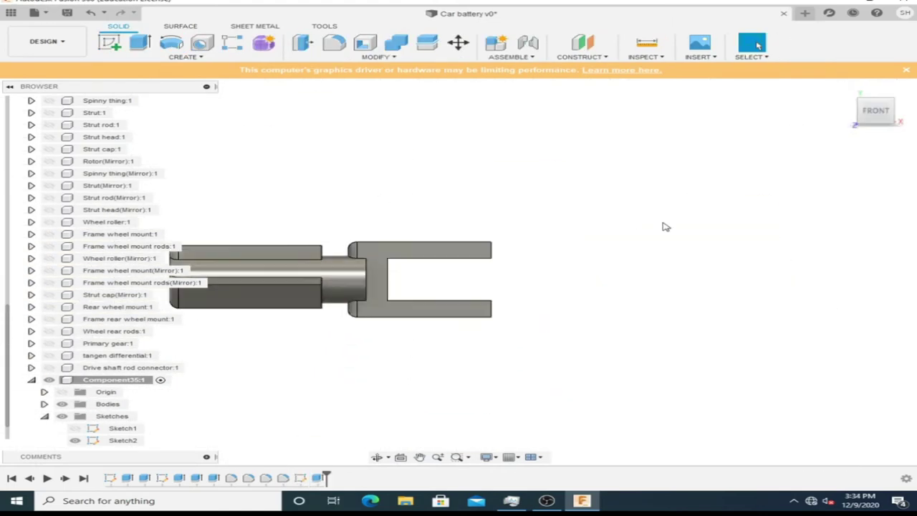
- Rename Component35 to 'something with angle' and collapse it
{"action": "left_click", "coordinate": [113, 382]}
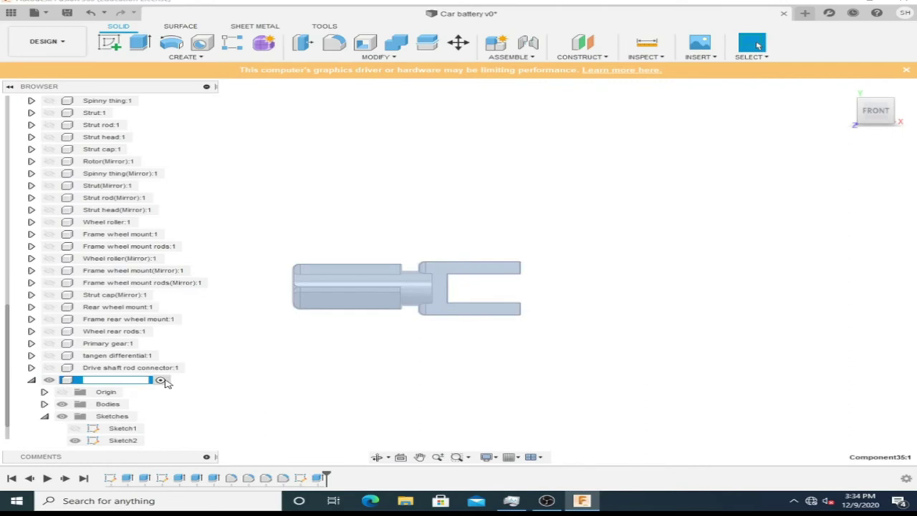
{"action": "type", "text": "something with angle"}
{"action": "key", "text": "Return"}
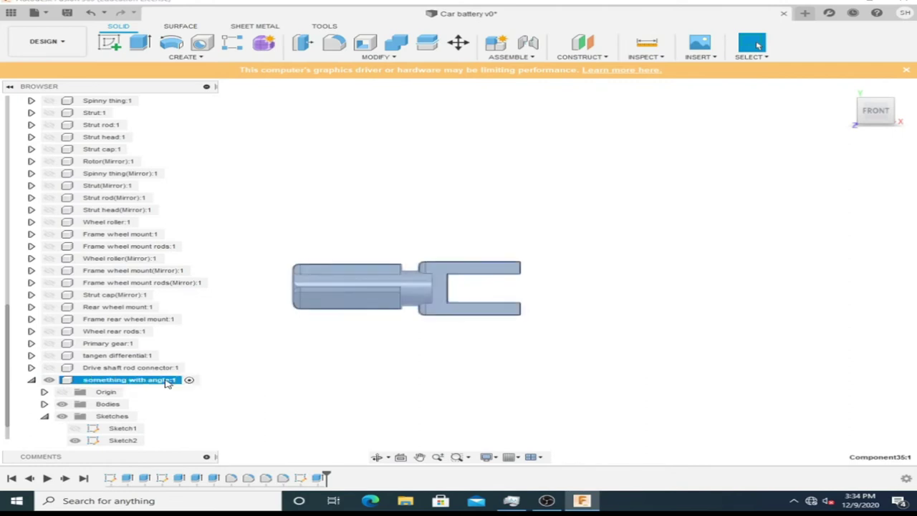
{"action": "left_click", "coordinate": [30, 380]}
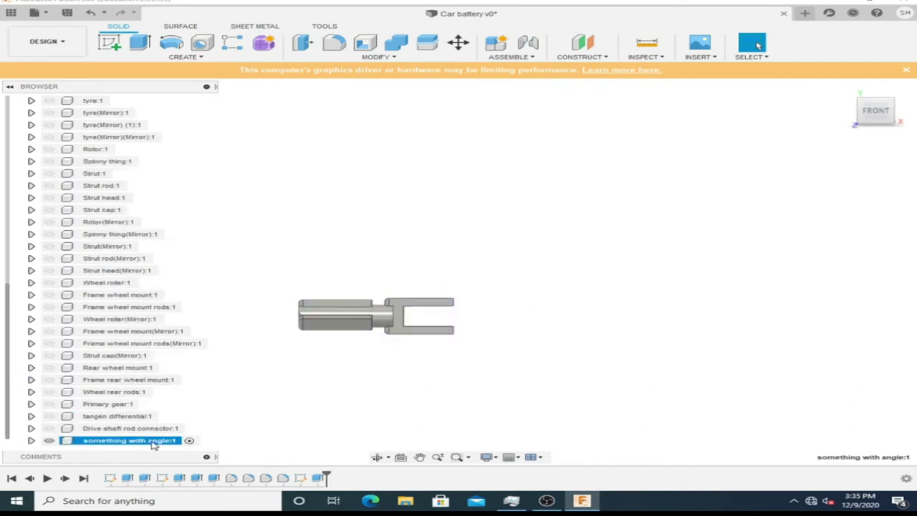
- Mirror Body1 across the chosen plane to create Body2 on the opposite side
{"action": "left_click", "coordinate": [31, 440]}
{"action": "right_click", "coordinate": [107, 404]}
{"action": "left_click", "coordinate": [185, 57]}
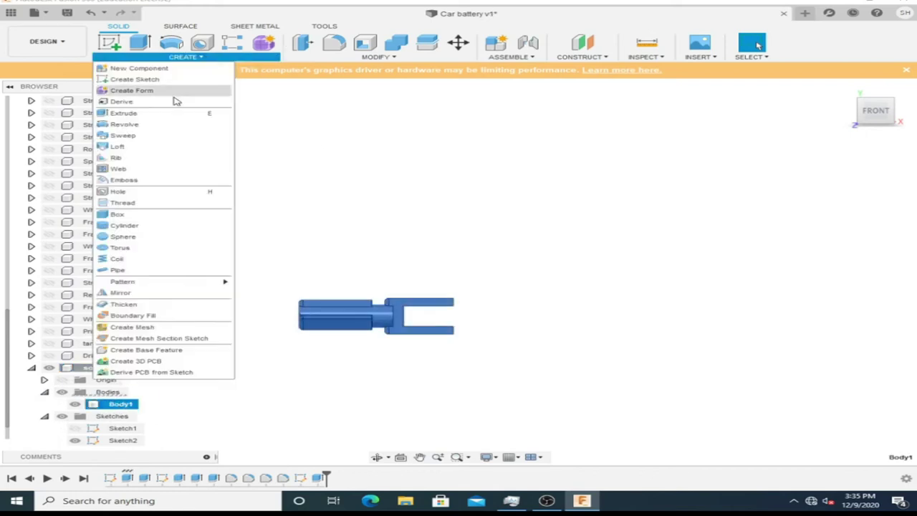
{"action": "left_click", "coordinate": [122, 292]}
{"action": "left_click", "coordinate": [824, 191]}
{"action": "left_click", "coordinate": [875, 110]}
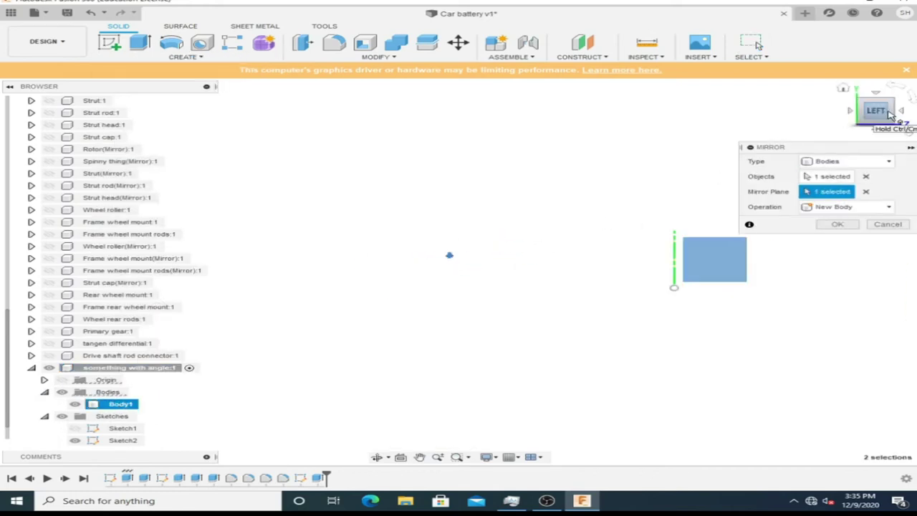
{"action": "left_click", "coordinate": [715, 259]}
{"action": "left_click", "coordinate": [49, 356]}
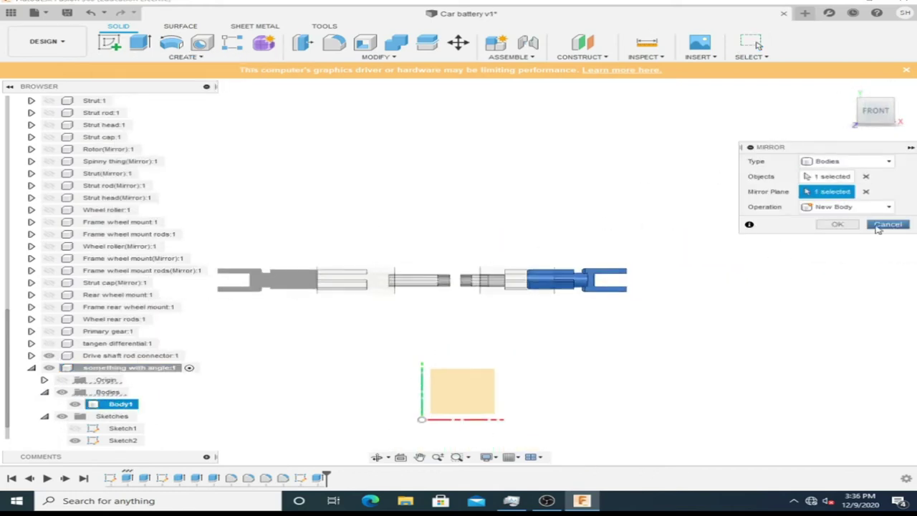
{"action": "left_click", "coordinate": [835, 224]}
- Move the mirrored Body2 by 50 mm
{"action": "right_click", "coordinate": [120, 415]}
{"action": "left_click", "coordinate": [172, 190]}
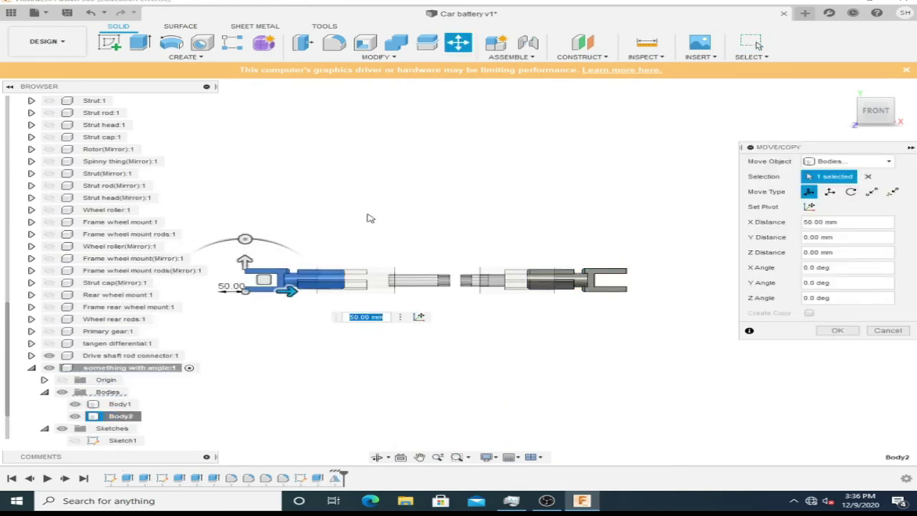
{"action": "key", "text": "Return"}
{"action": "left_click", "coordinate": [857, 122]}
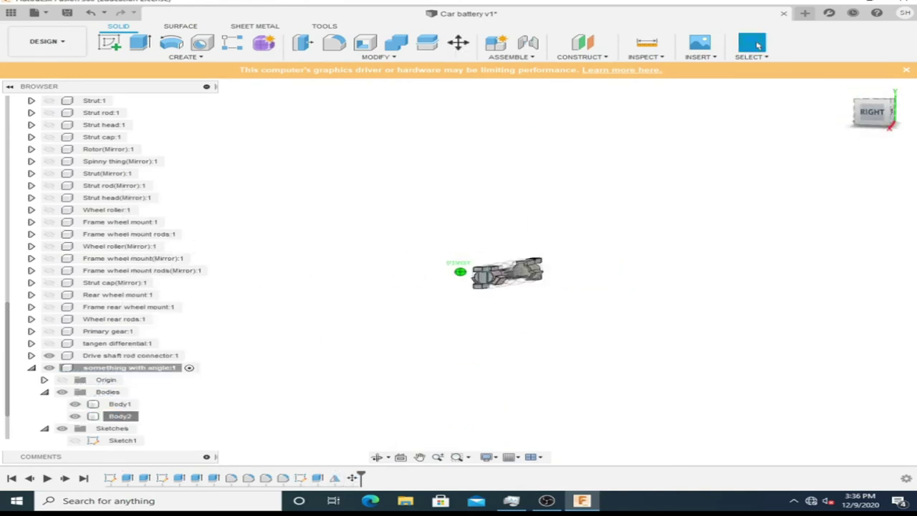
{"action": "scroll", "coordinate": [487, 301], "scroll_direction": "up", "scroll_amount": 5}
- Unhide the differential, then create a new component (Component36) under Car battery v1
{"action": "scroll", "coordinate": [460, 266], "scroll_direction": "down", "scroll_amount": 5}
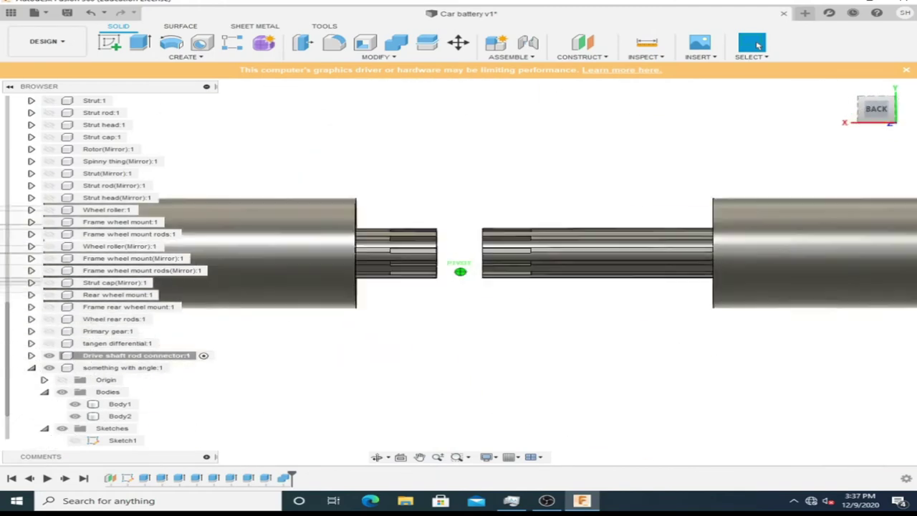
{"action": "key", "text": "v"}
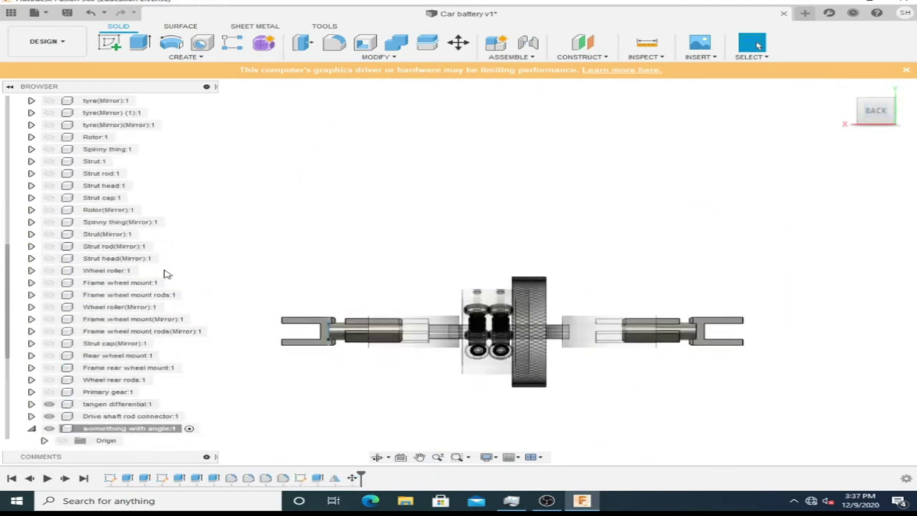
{"action": "scroll", "coordinate": [106, 113], "scroll_direction": "up", "scroll_amount": 5}
{"action": "left_click", "coordinate": [104, 106]}
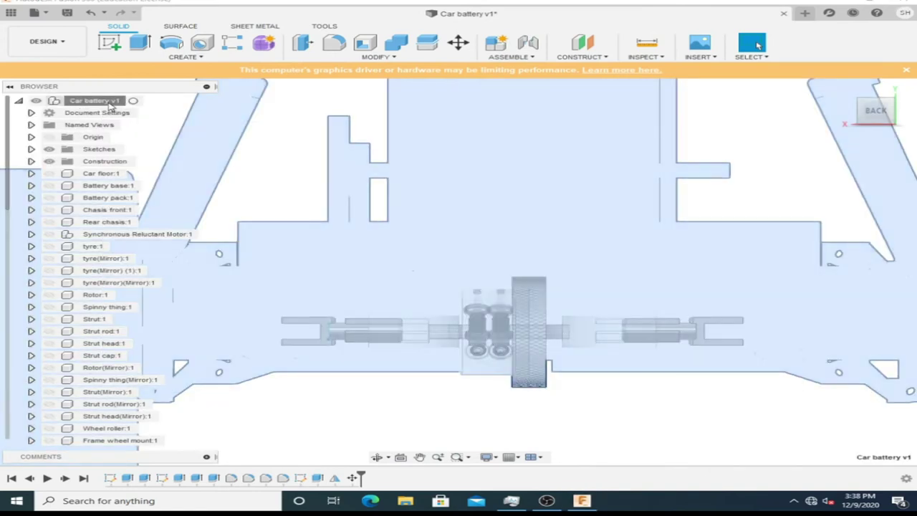
{"action": "right_click", "coordinate": [111, 106]}
{"action": "left_click", "coordinate": [133, 123]}
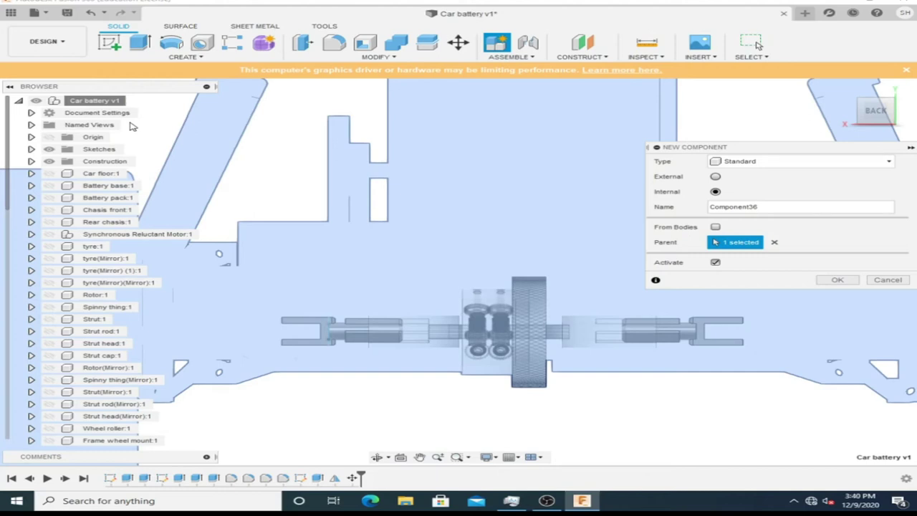
- Create a new component and a sketch on a plane offset 10 mm from the connector's face
{"action": "left_click", "coordinate": [840, 280]}
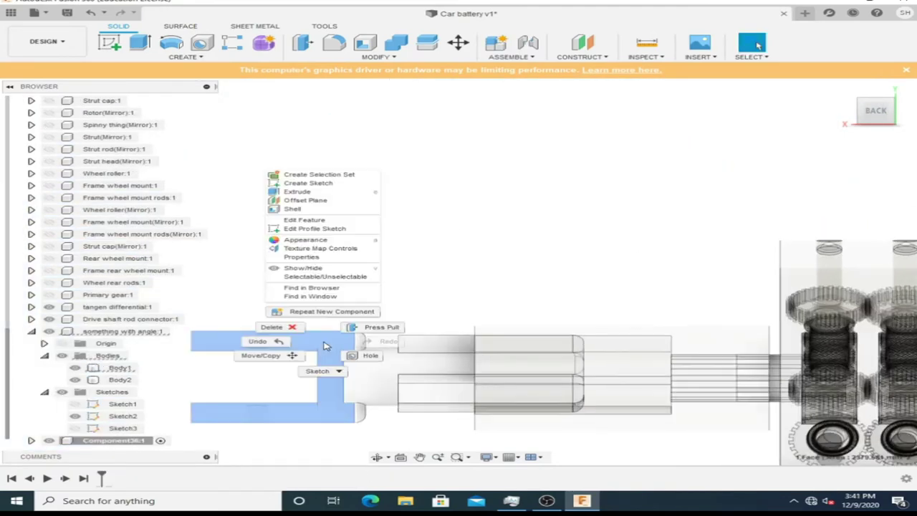
{"action": "left_click_drag", "start_coordinate": [270, 407], "coordinate": [274, 417]}
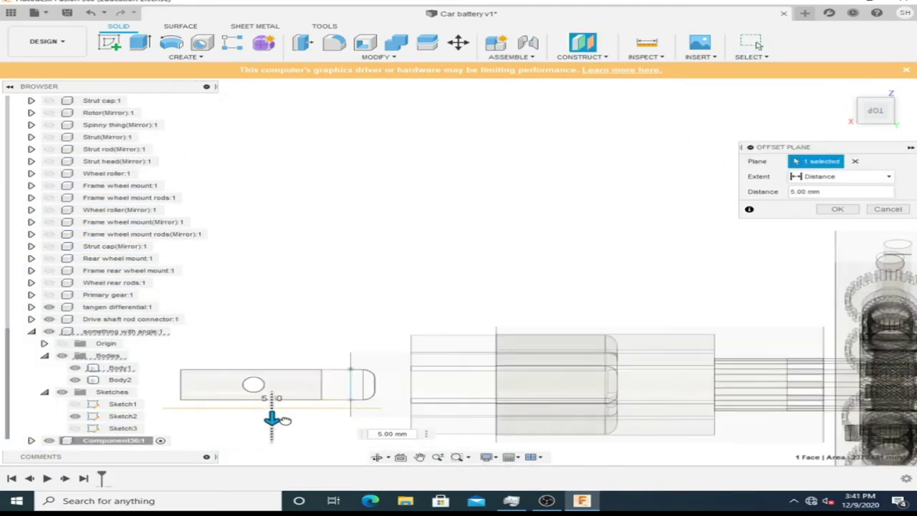
{"action": "left_click", "coordinate": [836, 208]}
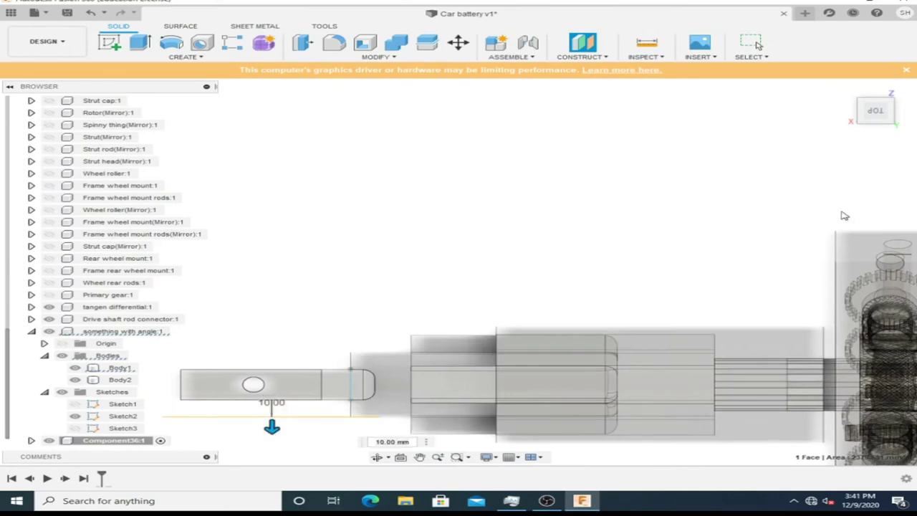
{"action": "left_click", "coordinate": [287, 379]}
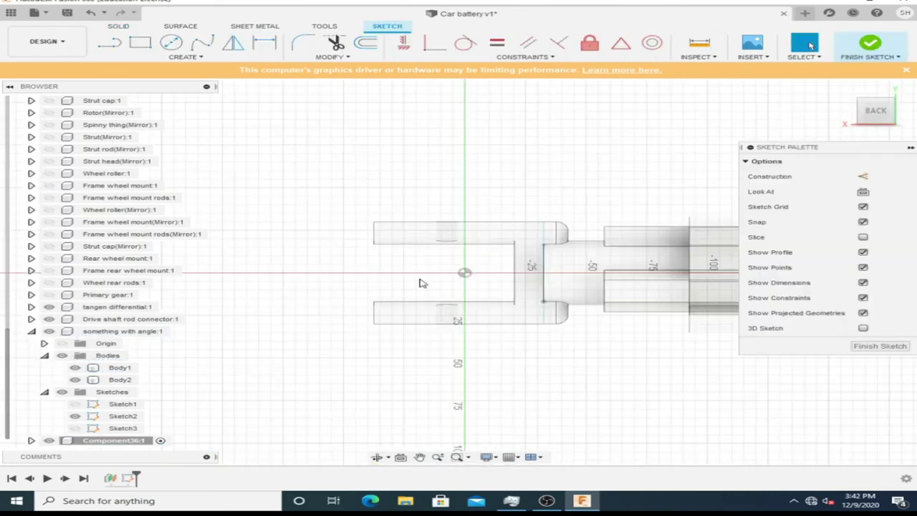
- Select the Frame wheel mount and Spinny thing(Mirror) parts in the browser, then clear the selection
{"action": "scroll", "coordinate": [72, 229], "scroll_direction": "up", "scroll_amount": 3}
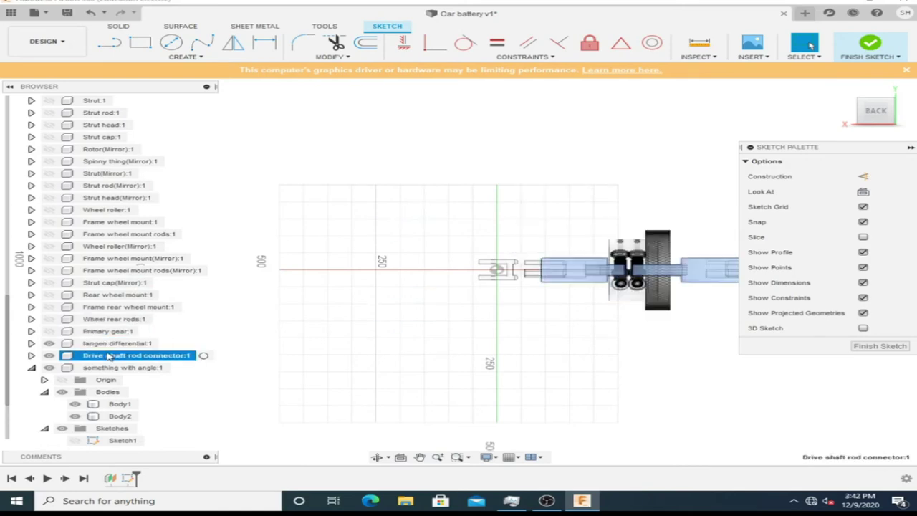
{"action": "left_click", "coordinate": [122, 221]}
{"action": "left_click", "coordinate": [122, 162]}
{"action": "left_click", "coordinate": [70, 169]}
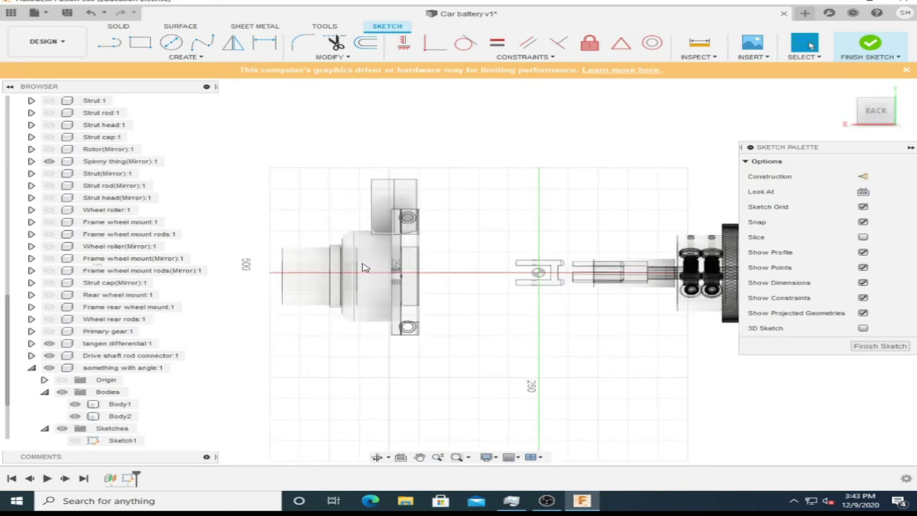
- Draw the rectangle's outline lines with the Line tool
{"action": "scroll", "coordinate": [363, 268], "scroll_direction": "up", "scroll_amount": 3}
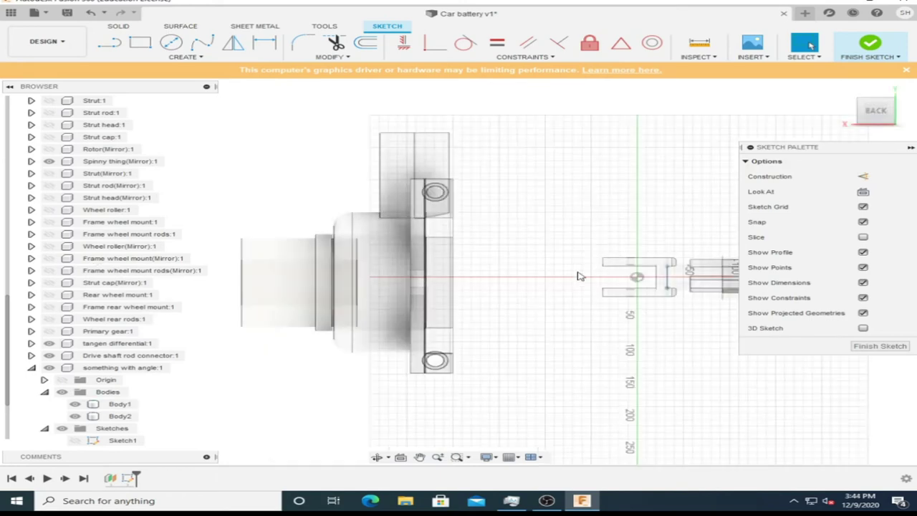
{"action": "key", "text": "l"}
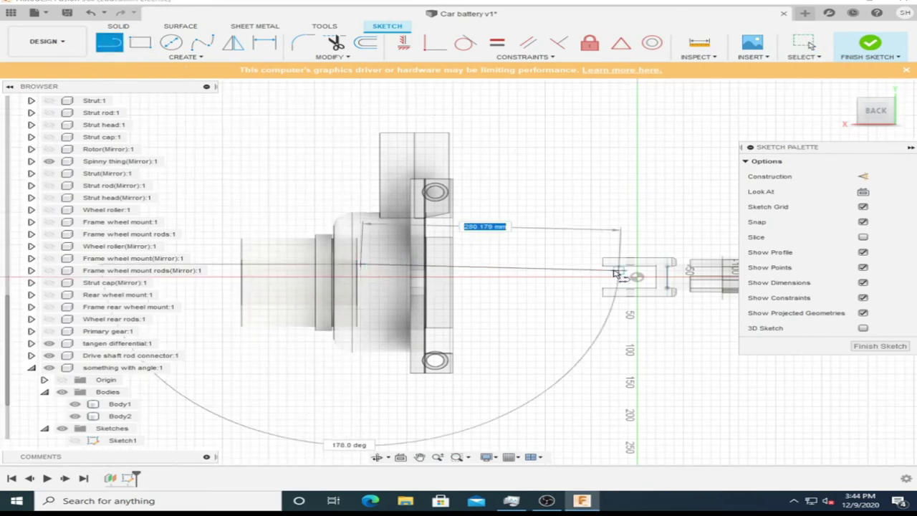
{"action": "left_click", "coordinate": [645, 271]}
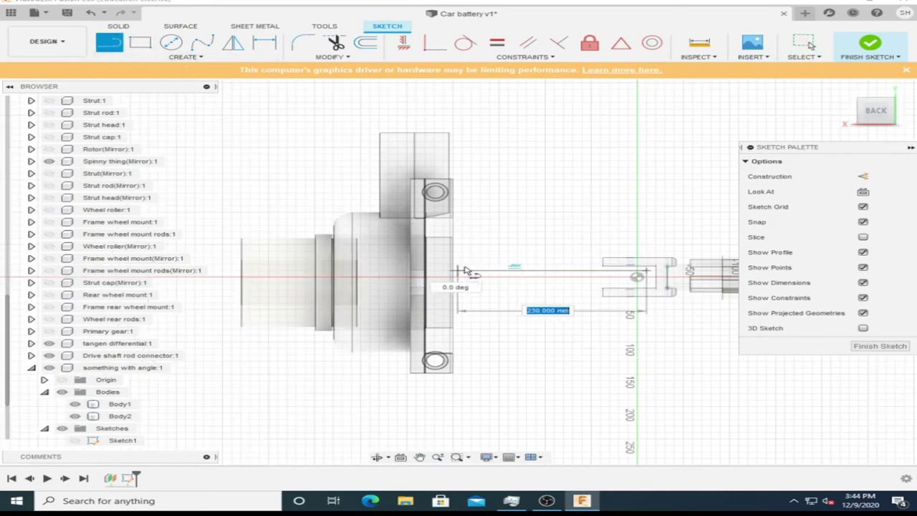
{"action": "left_click", "coordinate": [553, 277]}
{"action": "left_click_drag", "start_coordinate": [553, 278], "coordinate": [646, 280]}
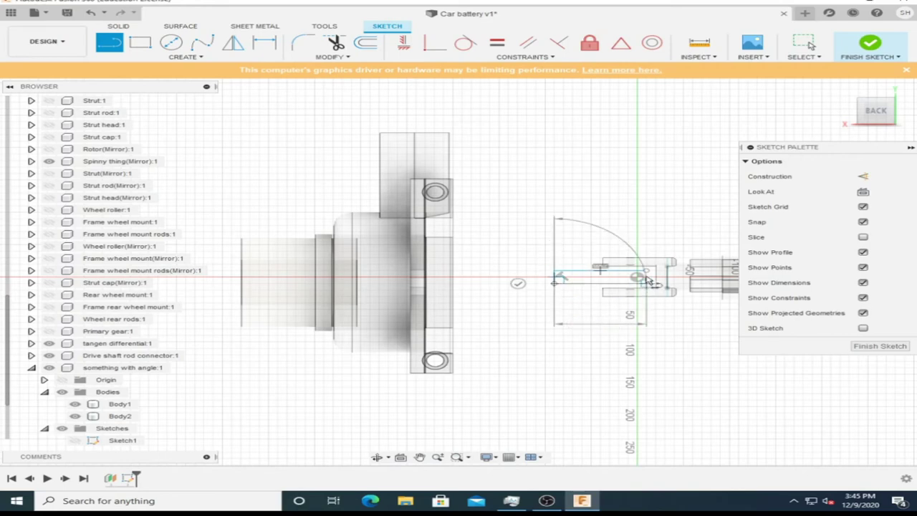
{"action": "scroll", "coordinate": [646, 276], "scroll_direction": "up", "scroll_amount": 5}
{"action": "key", "text": "Escape"}
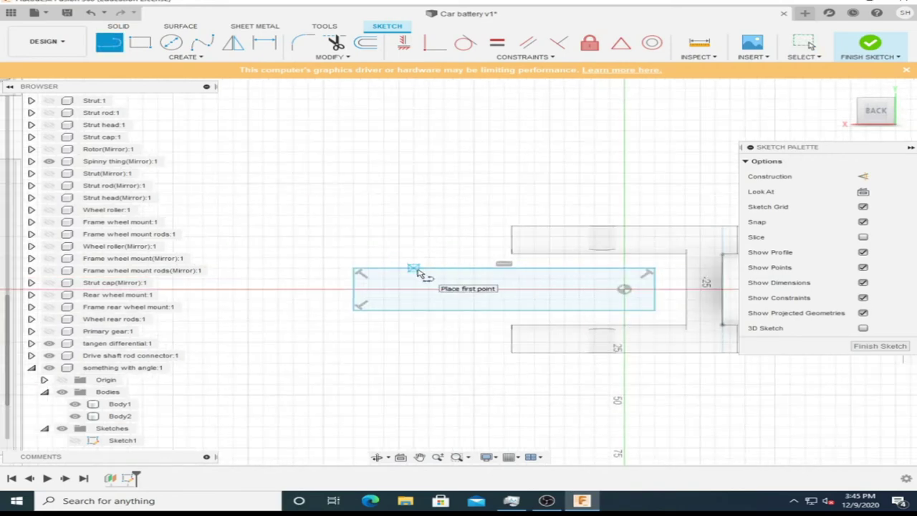
- Split the rectangle with a dividing line and bring up the profile's context menu
{"action": "left_click", "coordinate": [417, 269]}
{"action": "left_click", "coordinate": [417, 310]}
{"action": "right_click", "coordinate": [417, 310]}
{"action": "left_click", "coordinate": [413, 336]}
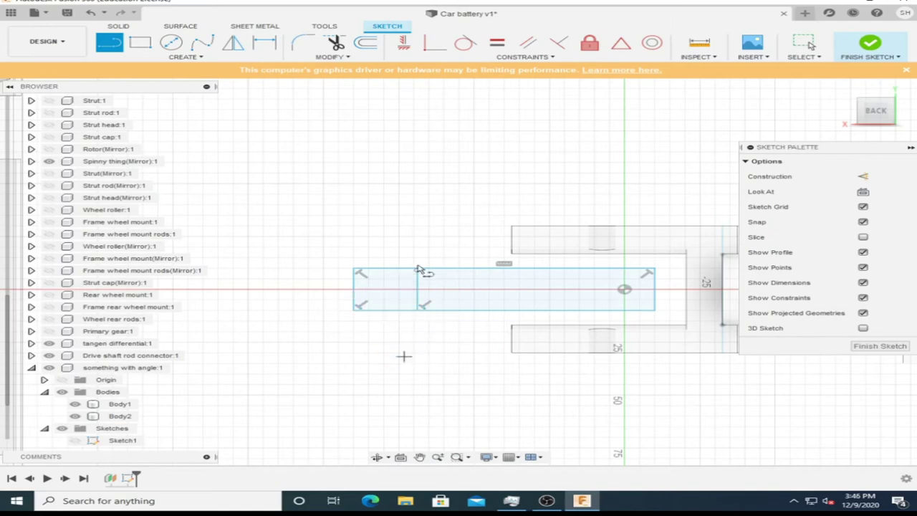
{"action": "scroll", "coordinate": [434, 256], "scroll_direction": "up", "scroll_amount": 3}
{"action": "key", "text": "Escape"}
{"action": "scroll", "coordinate": [416, 139], "scroll_direction": "down", "scroll_amount": 5}
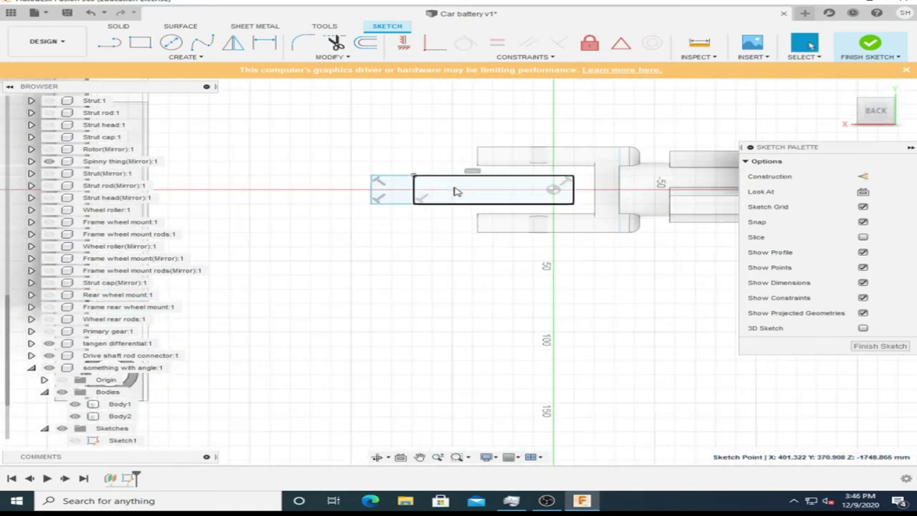
{"action": "right_click", "coordinate": [456, 191]}
- Extrude the rectangle profile 10 mm as a new body
{"action": "left_click", "coordinate": [548, 180]}
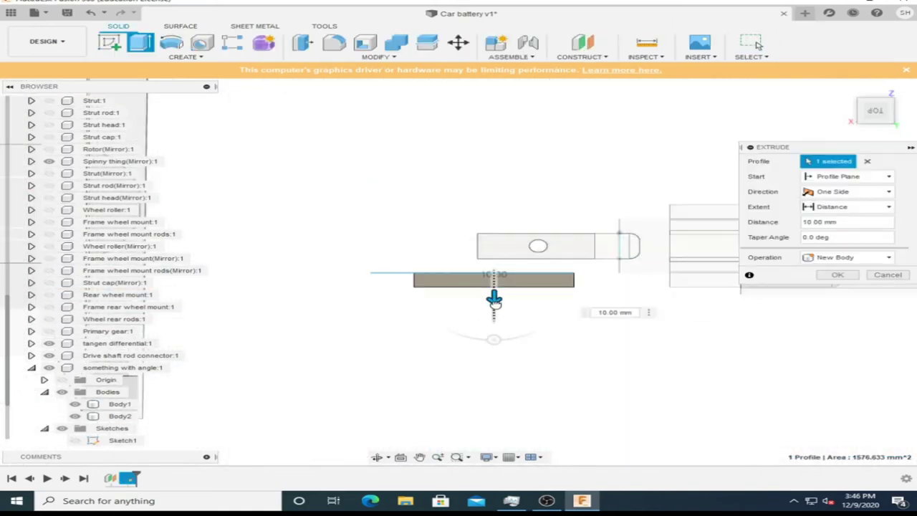
{"action": "left_click", "coordinate": [837, 275]}
{"action": "middle_click_drag", "start_coordinate": [716, 286], "coordinate": [593, 343], "text": "shift"}
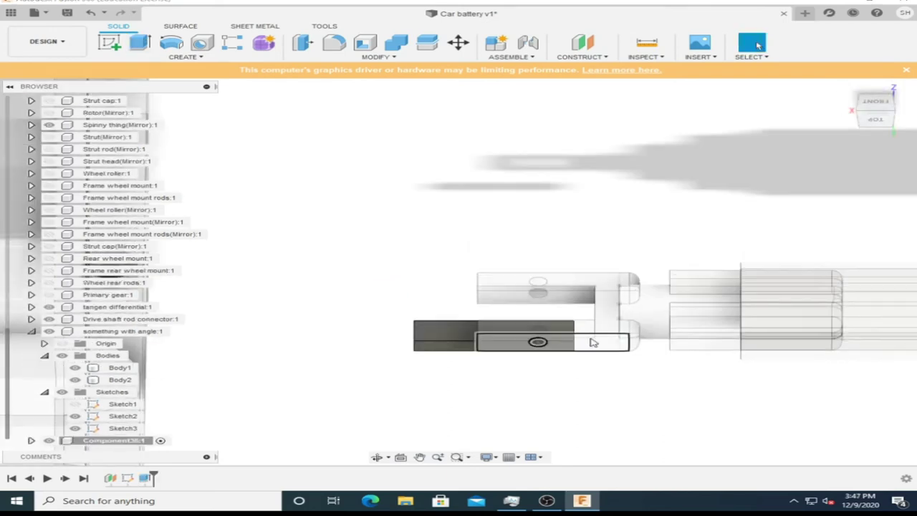
- Extrude the Sketch1 rectangle profile two-sided to -45 mm and 35 mm
{"action": "left_click", "coordinate": [90, 416]}
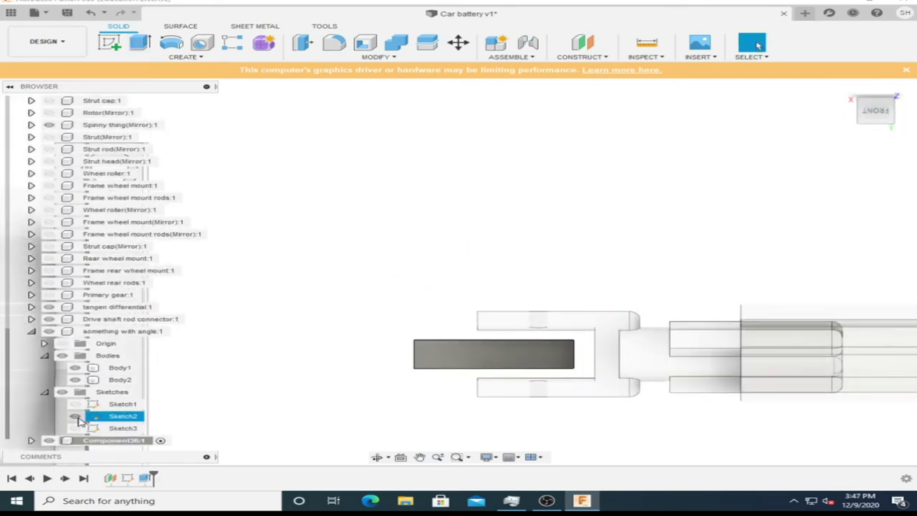
{"action": "left_click", "coordinate": [31, 331]}
{"action": "left_click", "coordinate": [31, 379]}
{"action": "left_click", "coordinate": [125, 428]}
{"action": "right_click", "coordinate": [448, 354]}
{"action": "left_click", "coordinate": [539, 342]}
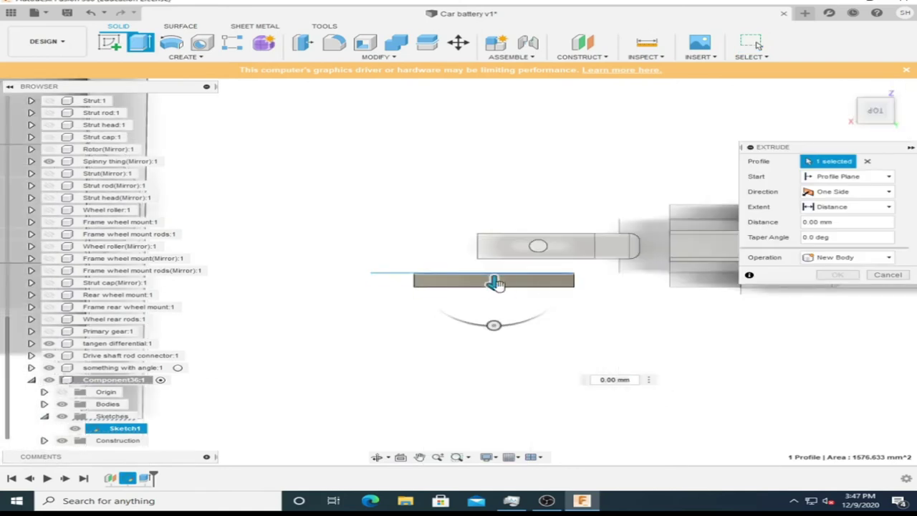
{"action": "left_click", "coordinate": [852, 191]}
{"action": "left_click", "coordinate": [831, 204]}
{"action": "left_click_drag", "start_coordinate": [485, 219], "coordinate": [485, 188]}
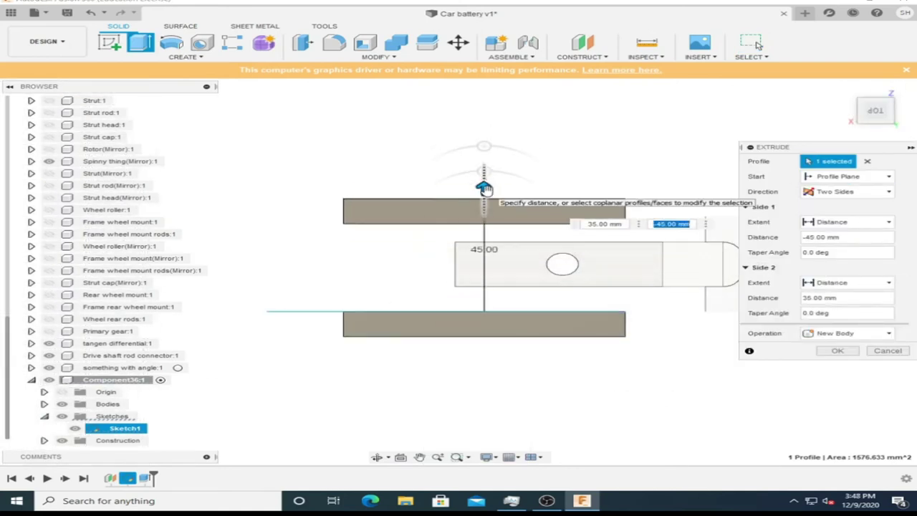
{"action": "left_click", "coordinate": [836, 350]}
- Extrude the bottom-left profile two-sided, 10 mm and 45 mm, joined to the body
{"action": "left_click", "coordinate": [305, 405]}
{"action": "key", "text": "e"}
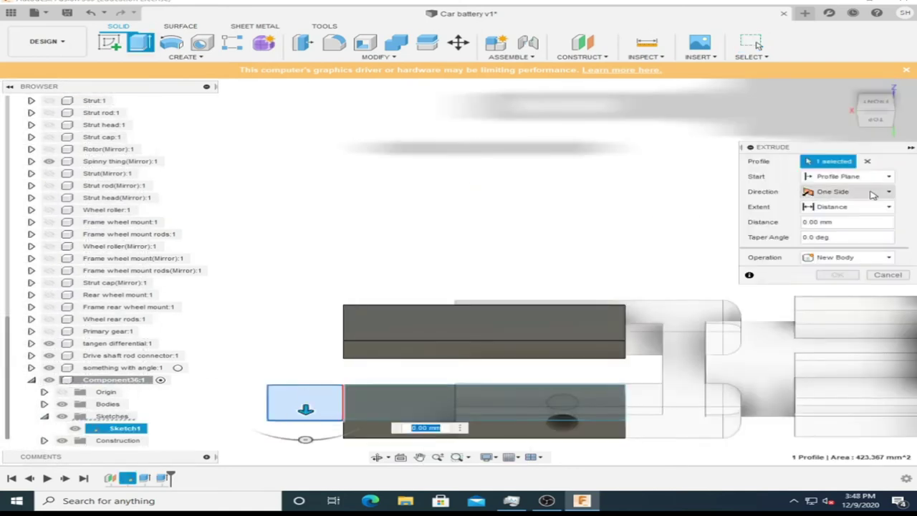
{"action": "left_click", "coordinate": [881, 192]}
{"action": "left_click", "coordinate": [831, 203]}
{"action": "left_click_drag", "start_coordinate": [306, 329], "coordinate": [306, 401]}
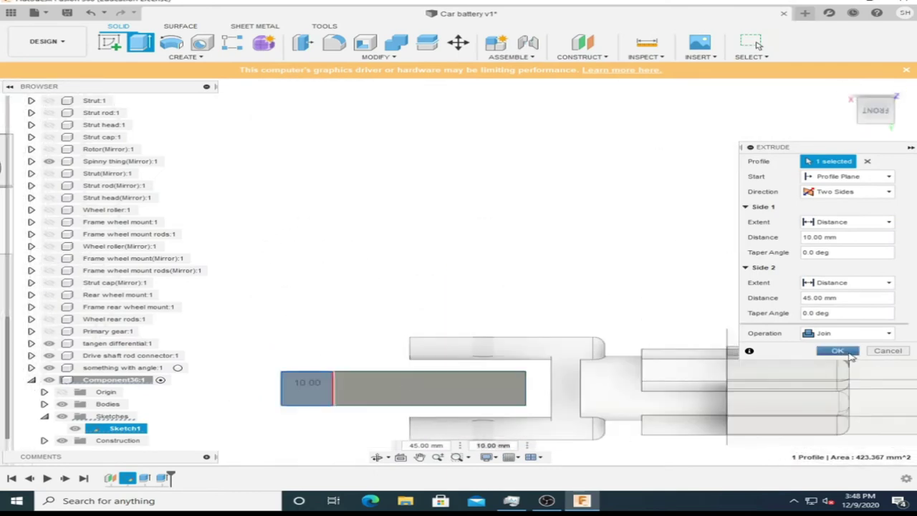
{"action": "left_click", "coordinate": [847, 354]}
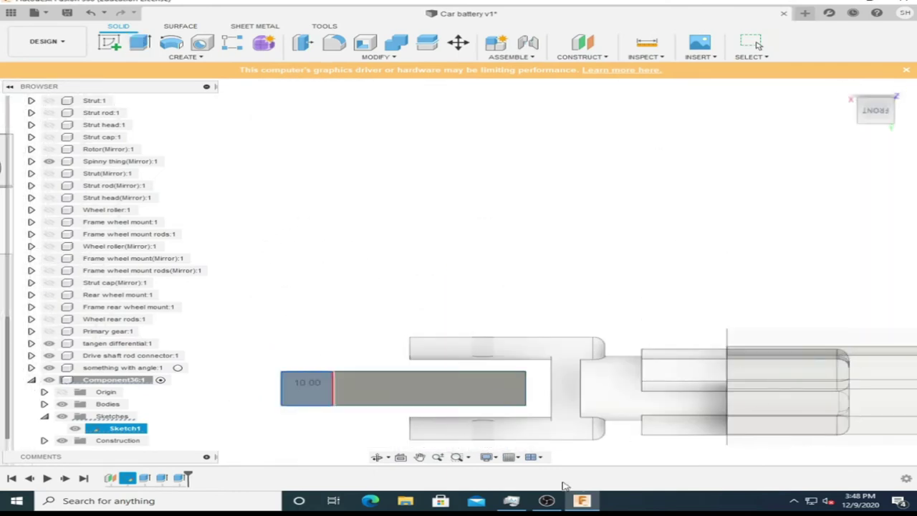
- Sketch a circle on the bar's face and cut it through as a round hole
{"action": "left_click", "coordinate": [487, 385]}
{"action": "key", "text": "c"}
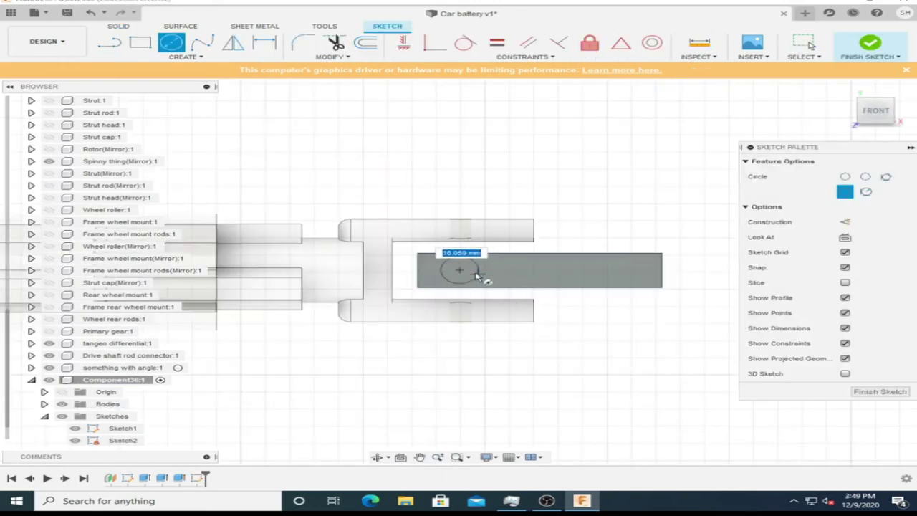
{"action": "left_click", "coordinate": [476, 276]}
{"action": "right_click", "coordinate": [460, 286]}
{"action": "left_click", "coordinate": [434, 313]}
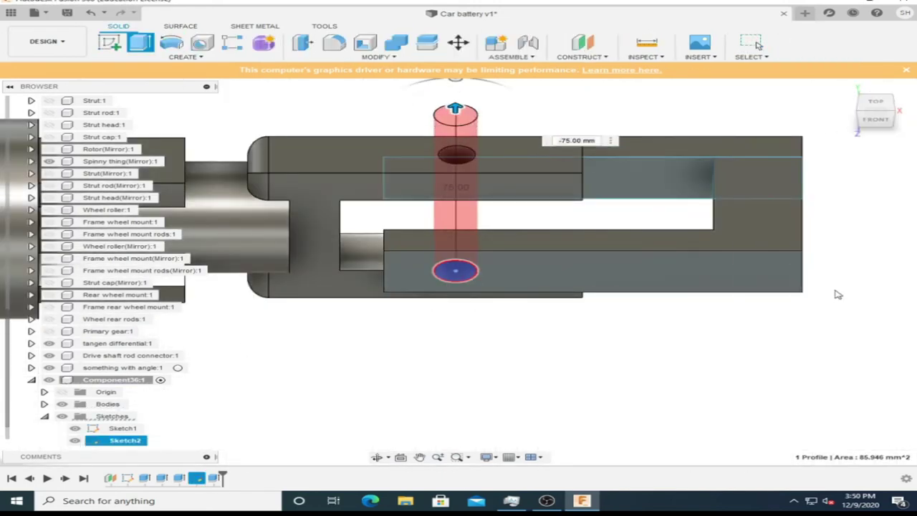
{"action": "key", "text": "Return"}
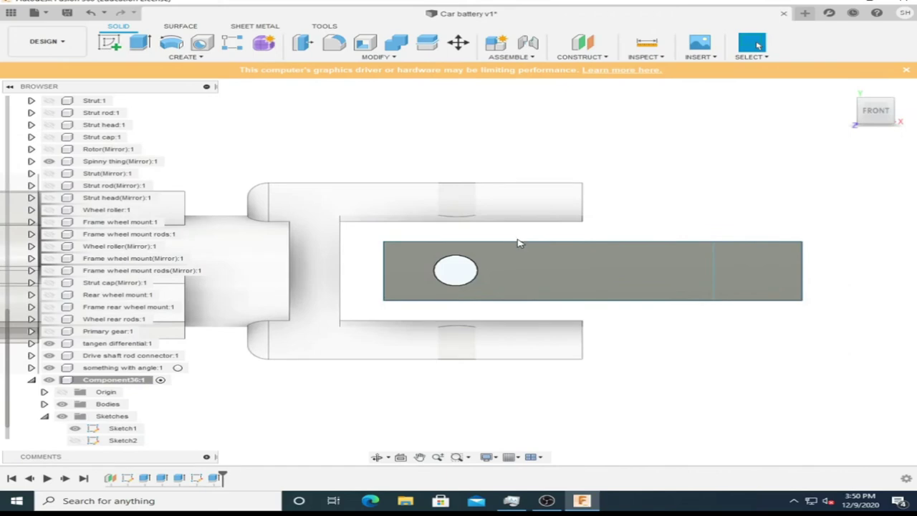
- Select Body1 in the browser and open the context menu on its face
{"action": "left_click", "coordinate": [44, 404]}
{"action": "left_click", "coordinate": [118, 404]}
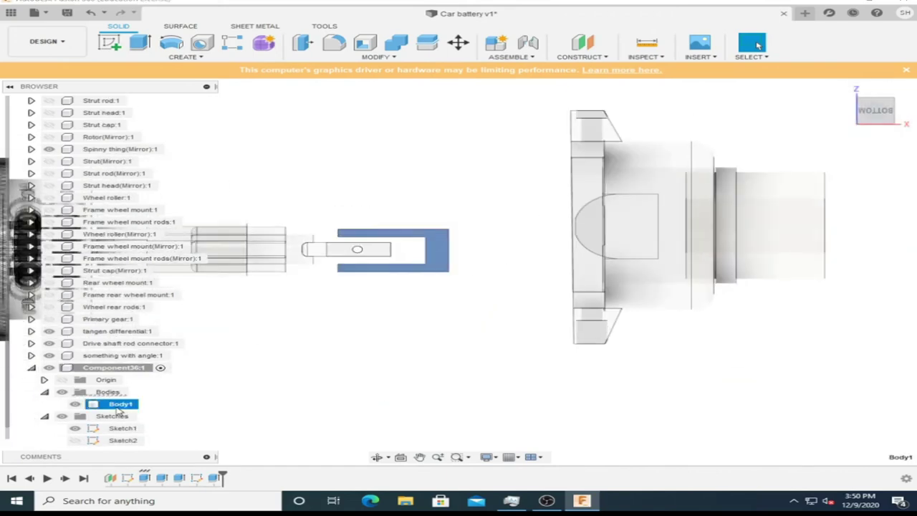
{"action": "right_click", "coordinate": [469, 232]}
- Start a sketch on the face and delete the stray circle drawn on it
{"action": "left_click", "coordinate": [455, 277]}
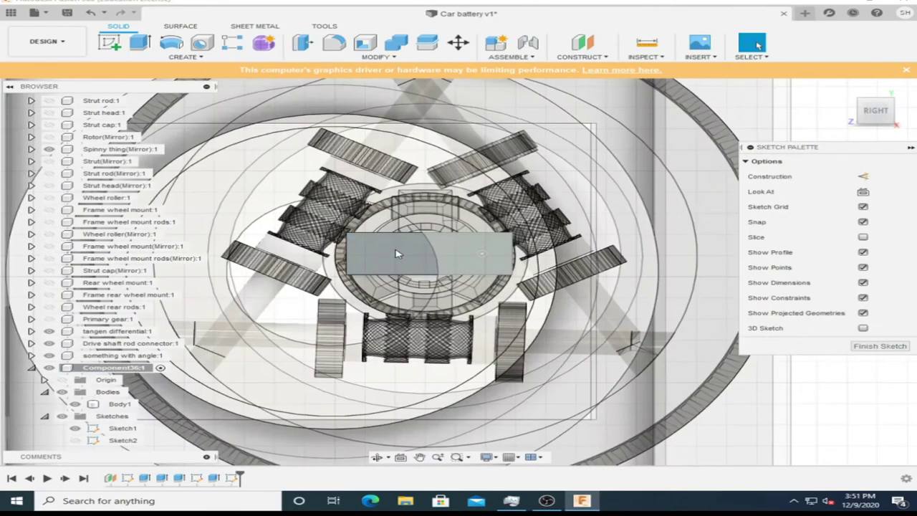
{"action": "left_click", "coordinate": [426, 256]}
{"action": "right_click", "coordinate": [412, 287]}
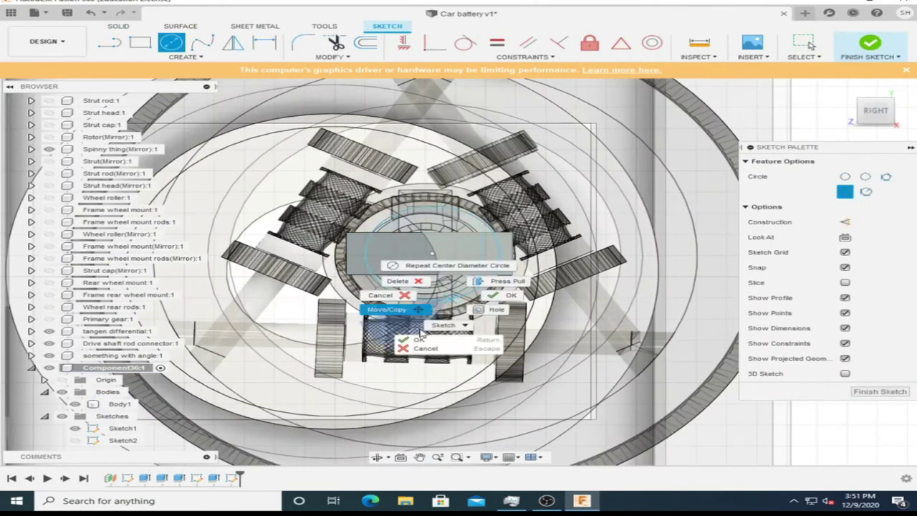
{"action": "left_click", "coordinate": [426, 257]}
{"action": "left_click", "coordinate": [372, 221]}
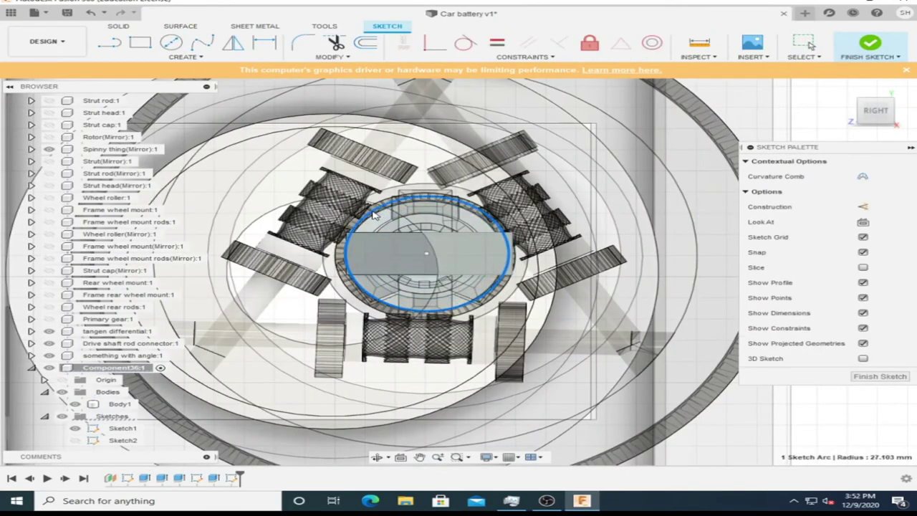
{"action": "key", "text": "Delete"}
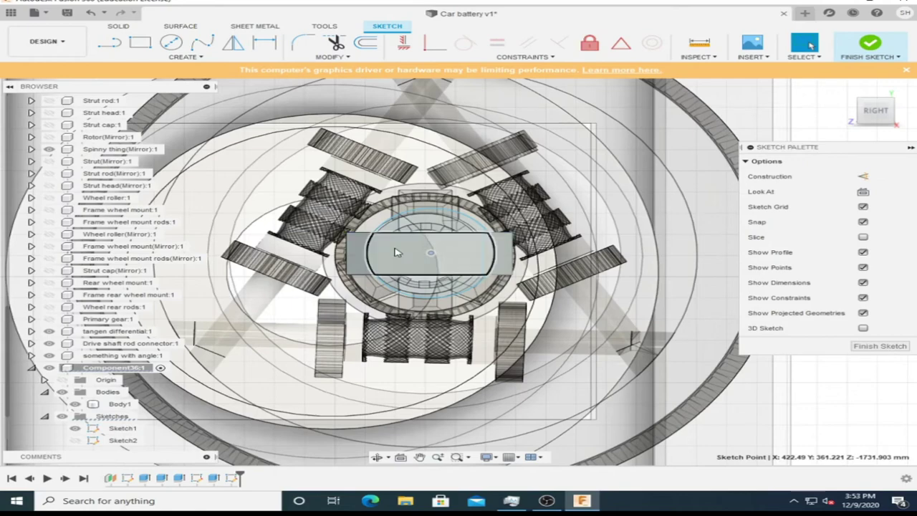
- Extrude the three sketch profiles 75 mm, joined to Body1
{"action": "left_click", "coordinate": [404, 242]}
{"action": "left_click", "coordinate": [401, 215]}
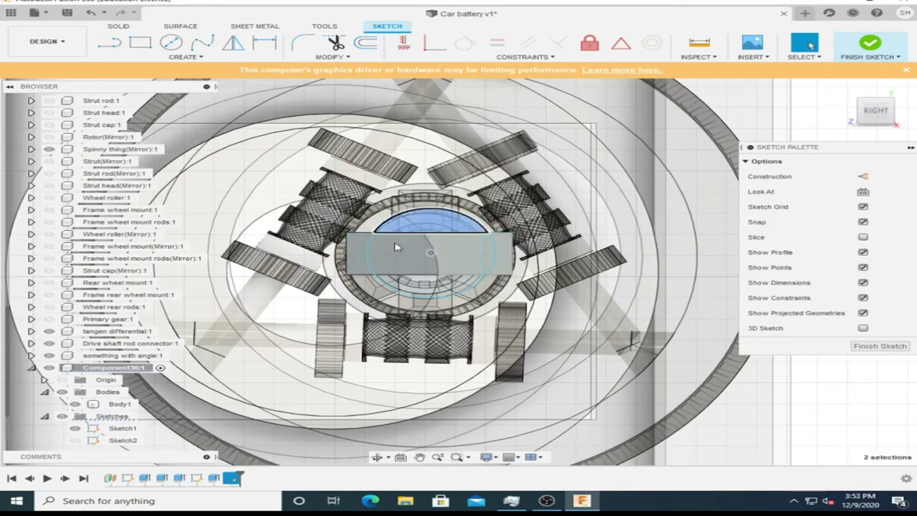
{"action": "left_click", "coordinate": [430, 286]}
{"action": "right_click", "coordinate": [394, 236]}
{"action": "left_click", "coordinate": [460, 232]}
{"action": "left_click", "coordinate": [888, 112]}
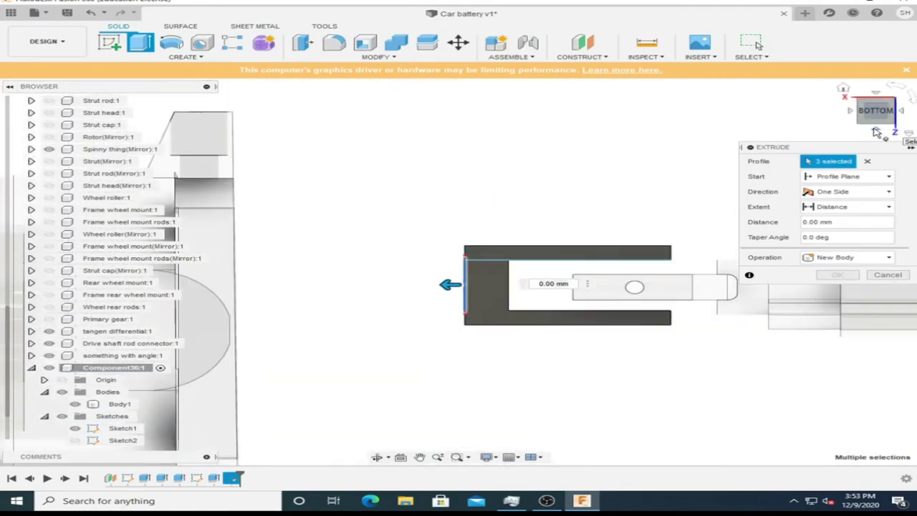
{"action": "left_click_drag", "start_coordinate": [440, 286], "coordinate": [378, 283]}
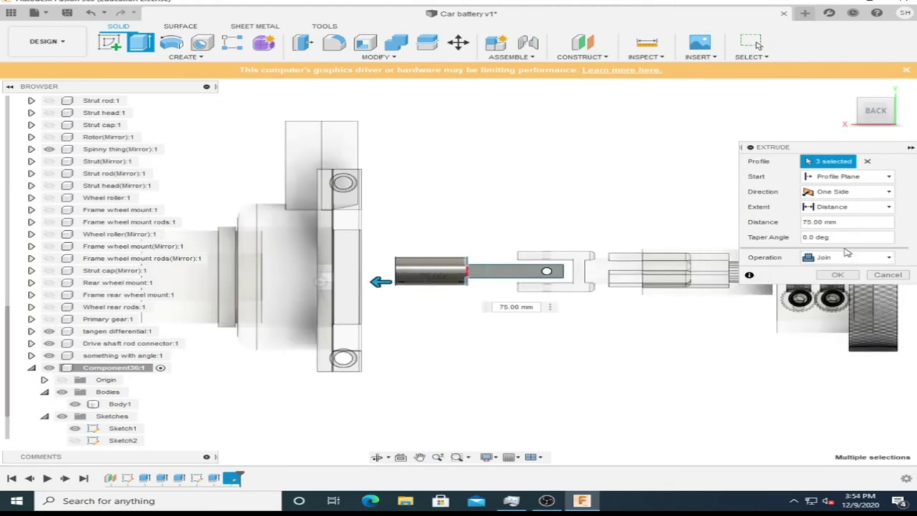
{"action": "key", "text": "Return"}
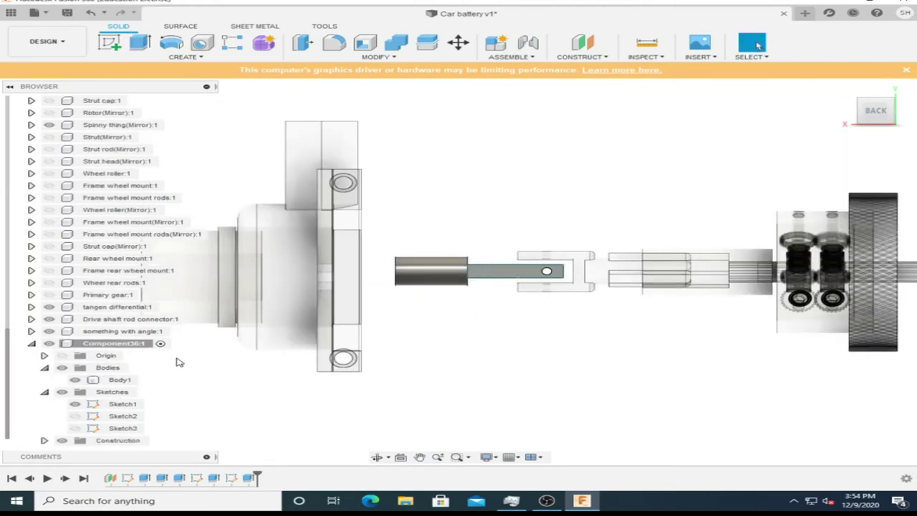
- Select the lengthened shaft body and preview a -5° tilt with Move
{"action": "left_click", "coordinate": [430, 270]}
{"action": "key", "text": "m"}
{"action": "mouse_move", "coordinate": [562, 231]}
{"action": "left_mouse_down"}
{"action": "mouse_move", "coordinate": [543, 235]}
{"action": "mouse_move", "coordinate": [557, 246]}
{"action": "left_mouse_up"}
- Confirm the shaft body's slight tilt and inspect the shaft cylinder close up
{"action": "scroll", "coordinate": [512, 251], "scroll_direction": "up", "scroll_amount": 5}
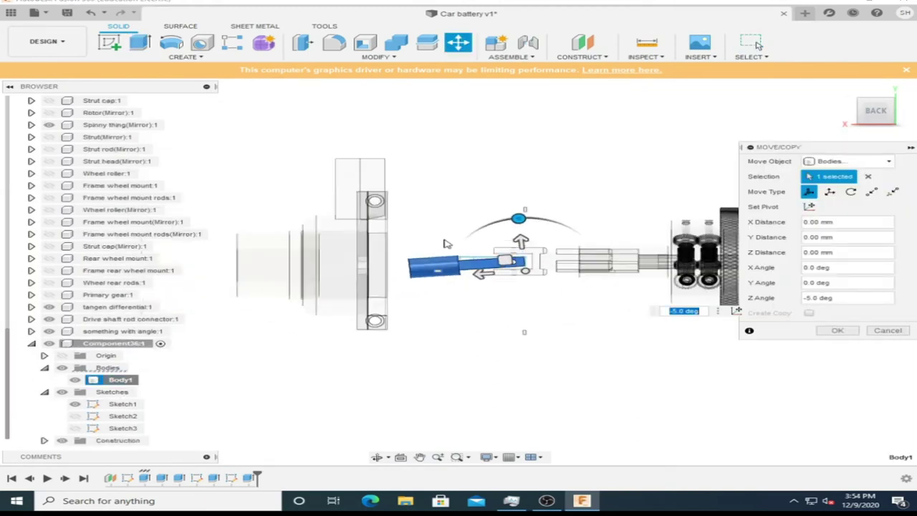
{"action": "left_click_drag", "start_coordinate": [566, 294], "coordinate": [577, 310]}
{"action": "key", "text": "Return"}
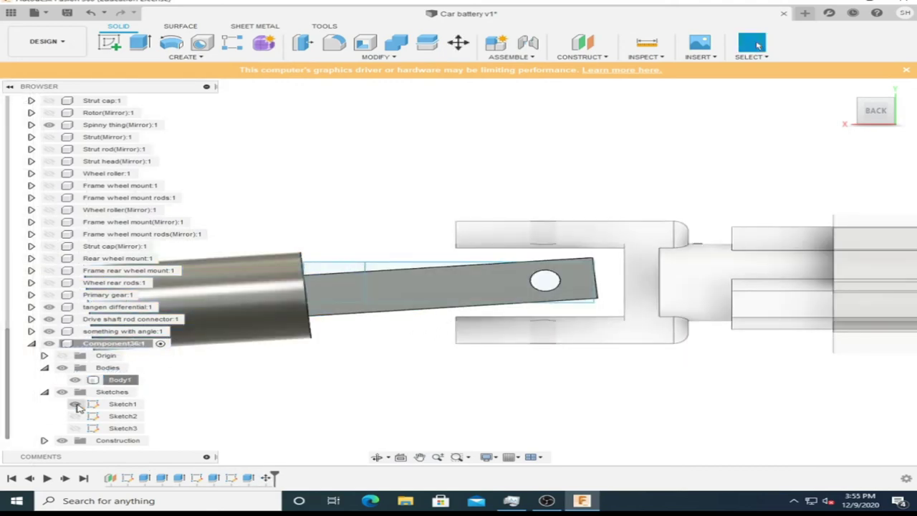
{"action": "scroll", "coordinate": [365, 329], "scroll_direction": "down", "scroll_amount": 4}
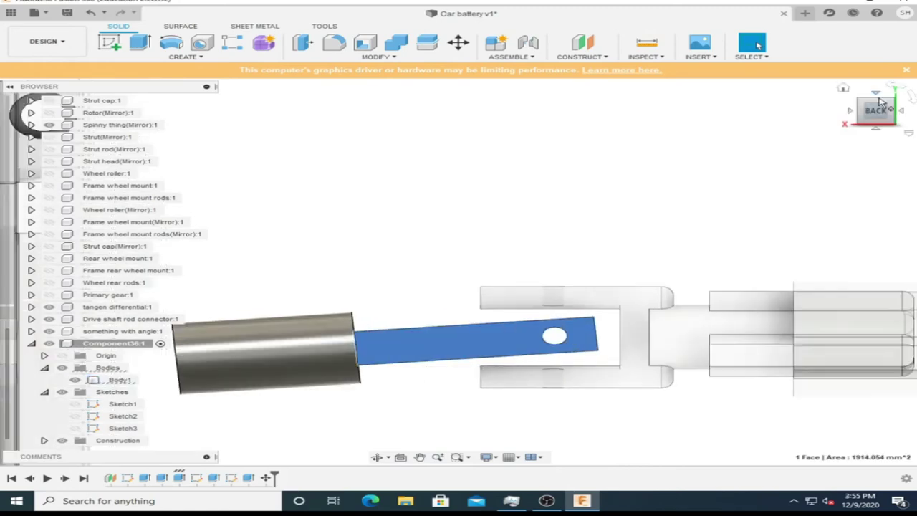
{"action": "middle_click_drag", "start_coordinate": [378, 331], "coordinate": [161, 392], "text": "shift"}
{"action": "left_click", "coordinate": [120, 380]}
{"action": "scroll", "coordinate": [250, 275], "scroll_direction": "down", "scroll_amount": 5}
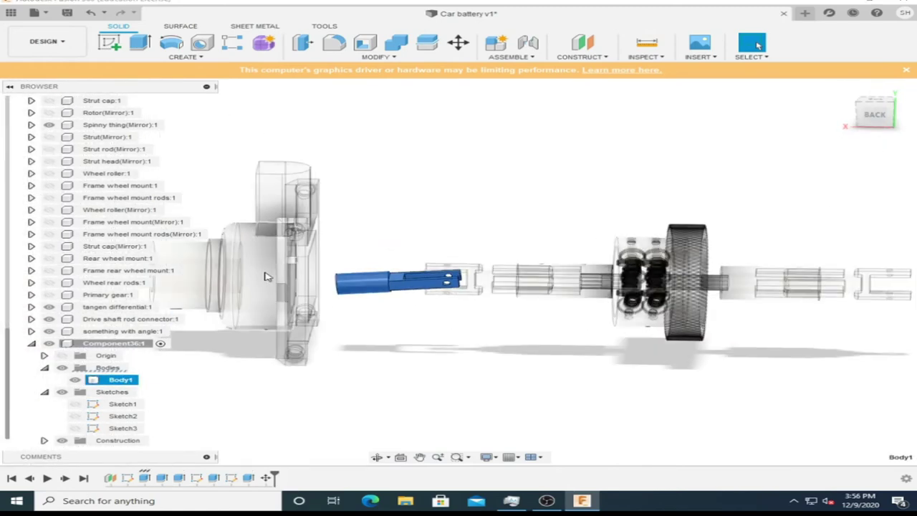
{"action": "right_click", "coordinate": [351, 287]}
{"action": "left_click", "coordinate": [336, 154]}
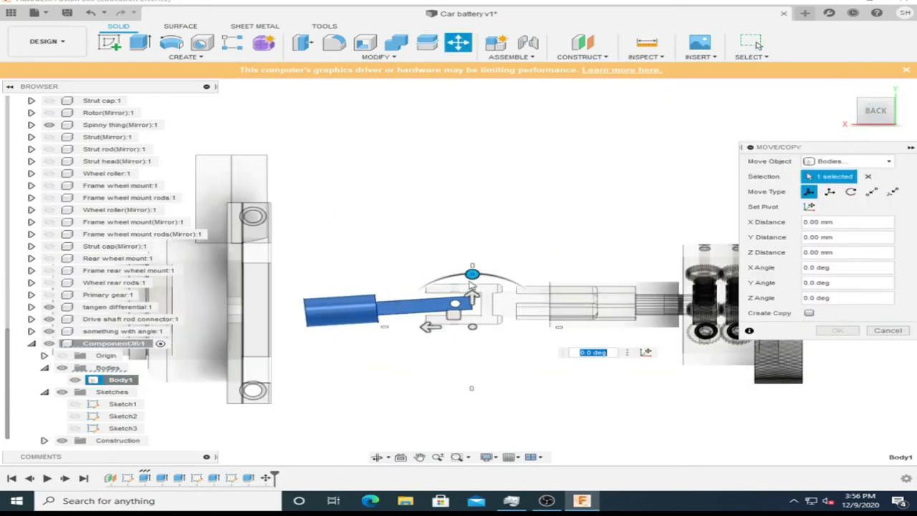
{"action": "scroll", "coordinate": [471, 285], "scroll_direction": "down", "scroll_amount": 3}
{"action": "key", "text": "Escape"}
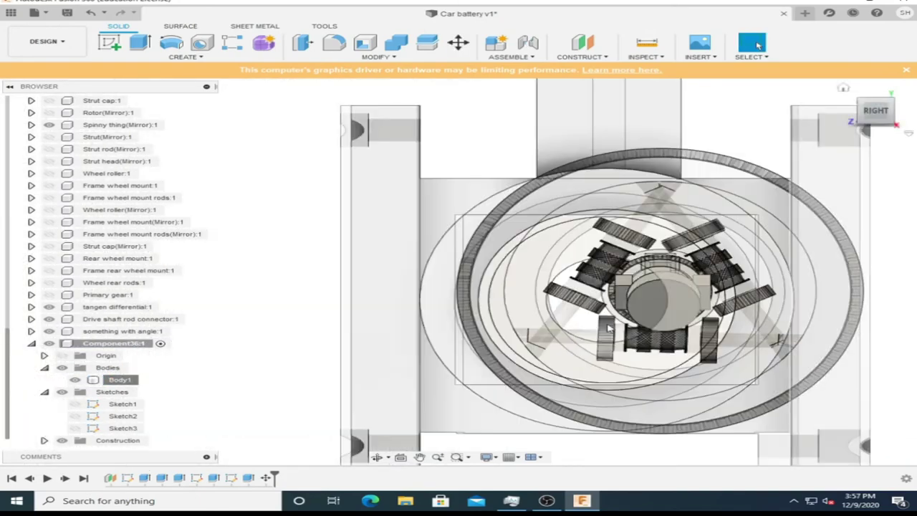
- Extrude the shaft's end face 125 mm, joined to Body1
{"action": "right_click", "coordinate": [654, 304]}
{"action": "left_click", "coordinate": [628, 361]}
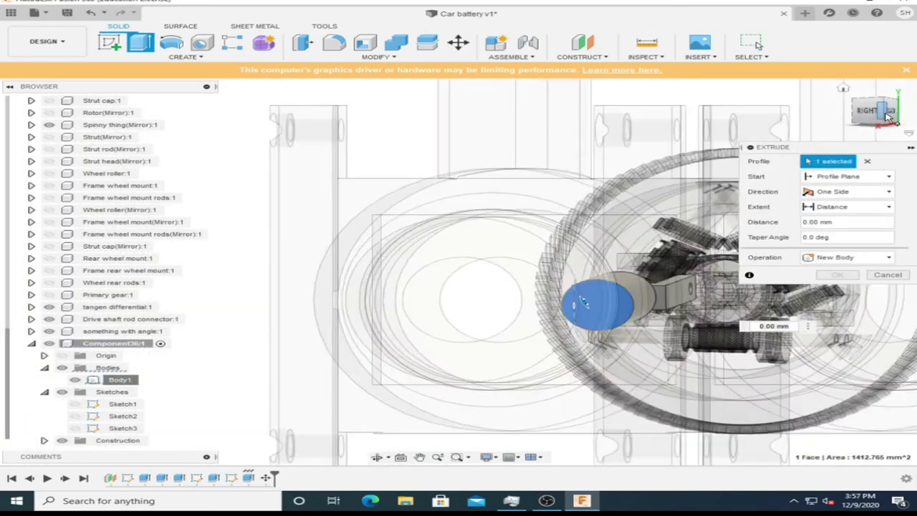
{"action": "middle_click_drag", "start_coordinate": [627, 362], "coordinate": [440, 277], "text": "shift"}
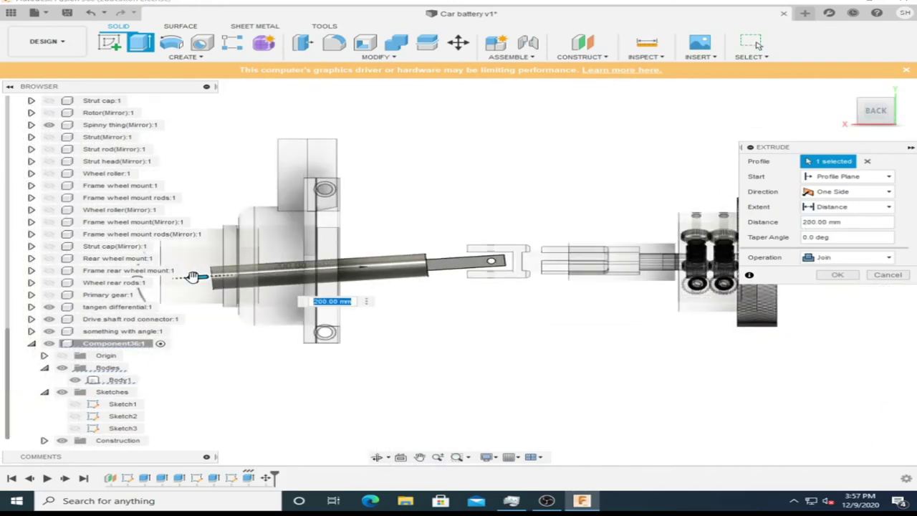
{"action": "left_click_drag", "start_coordinate": [192, 277], "coordinate": [308, 266]}
{"action": "middle_click_drag", "start_coordinate": [308, 266], "coordinate": [118, 384], "text": "shift"}
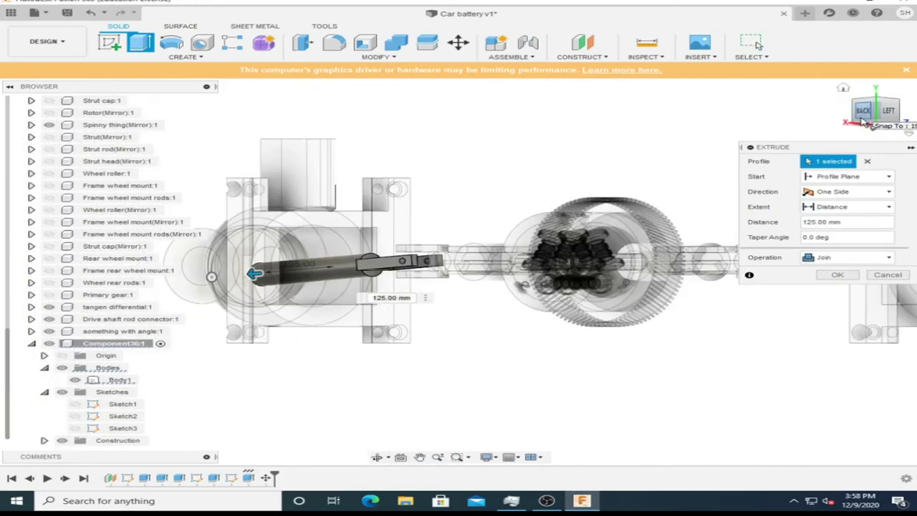
- Rotate Body1 3° about Z and -1° about Y, then add a new component
{"action": "right_click", "coordinate": [119, 381]}
{"action": "left_click", "coordinate": [215, 158]}
{"action": "left_click", "coordinate": [875, 107]}
{"action": "left_click", "coordinate": [878, 108]}
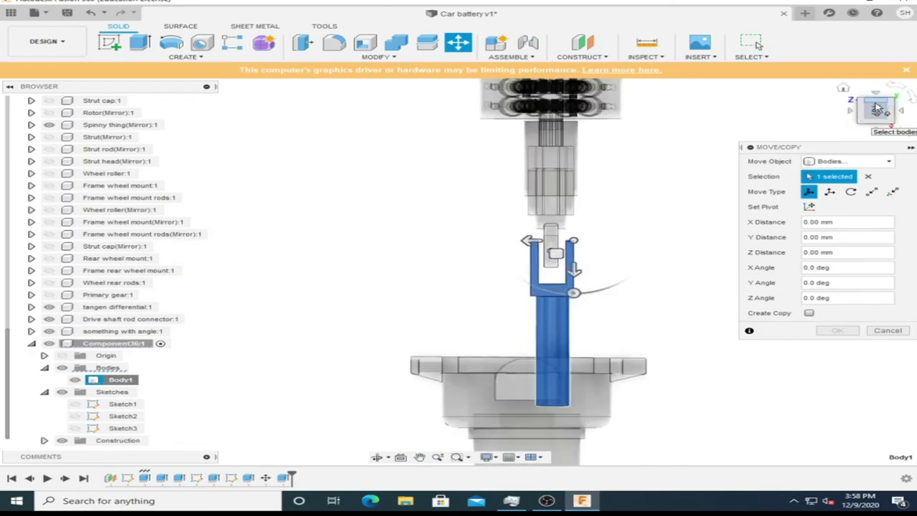
{"action": "left_click_drag", "start_coordinate": [877, 108], "coordinate": [867, 122]}
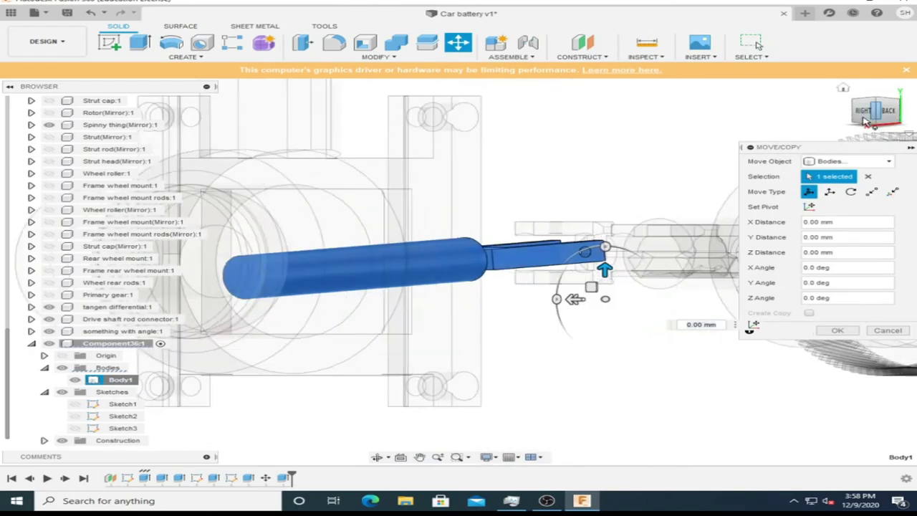
{"action": "left_click", "coordinate": [877, 111]}
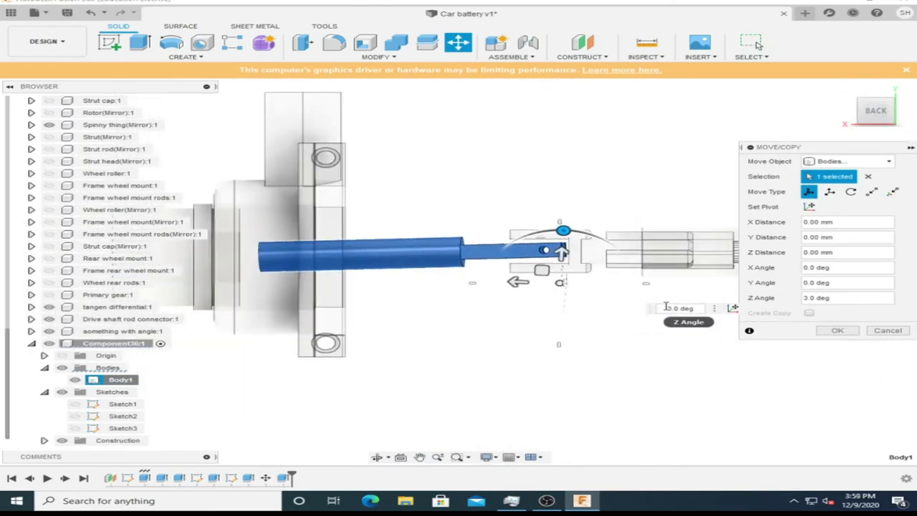
{"action": "middle_click_drag", "start_coordinate": [666, 306], "coordinate": [550, 294], "text": "shift"}
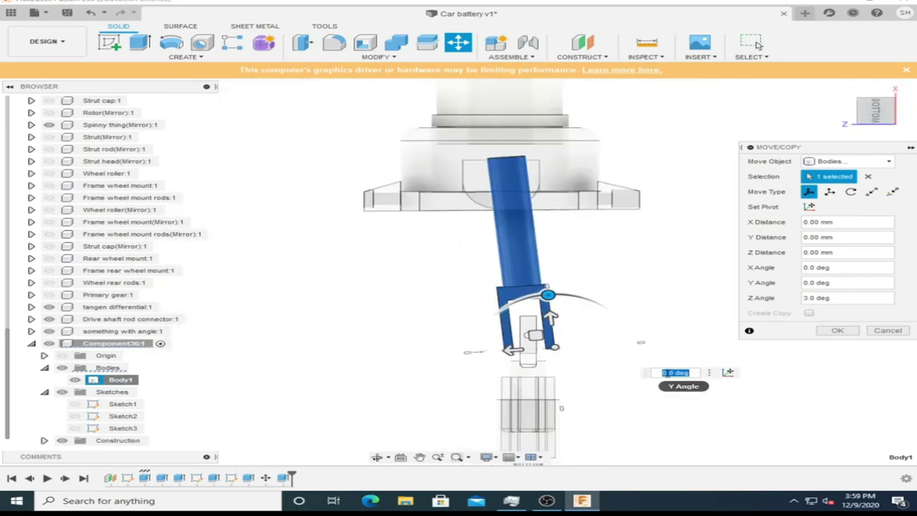
{"action": "type", "text": "2"}
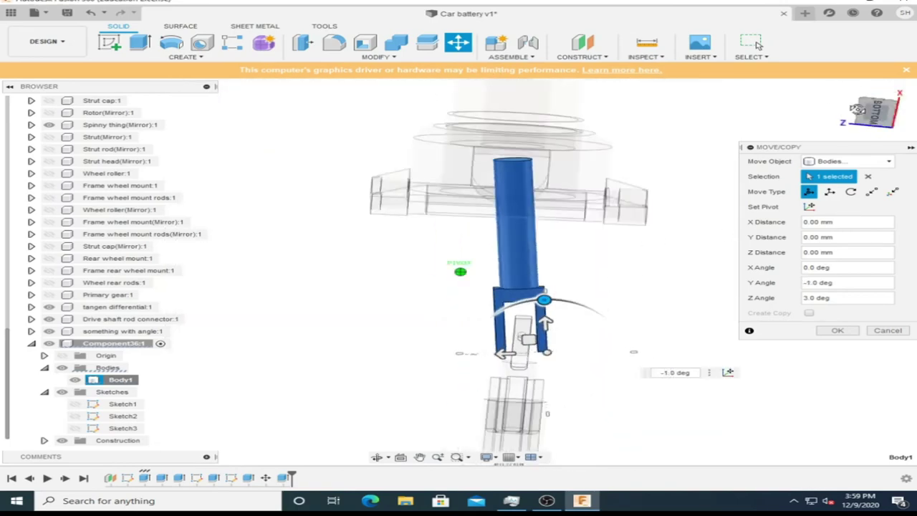
{"action": "middle_click_drag", "start_coordinate": [467, 277], "coordinate": [837, 333], "text": "shift"}
{"action": "middle_click_drag", "start_coordinate": [854, 137], "coordinate": [631, 211], "text": "shift"}
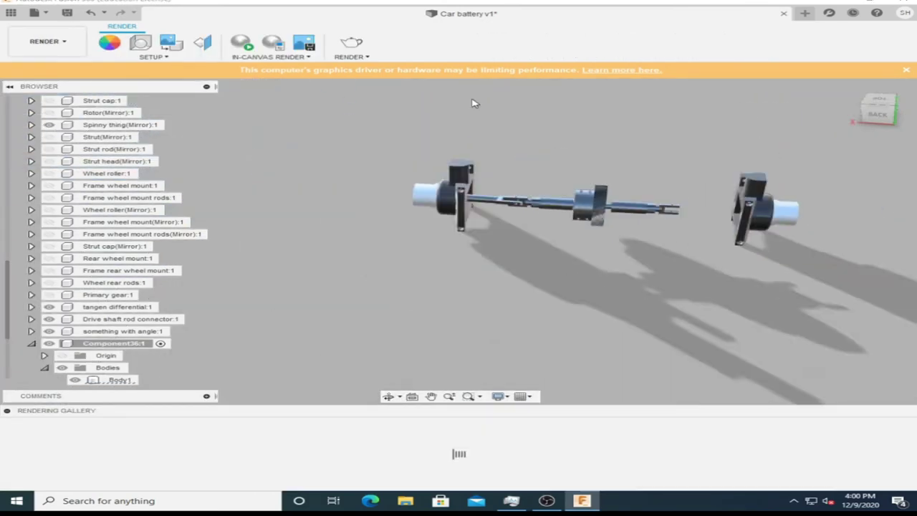
{"action": "key", "text": "ctrl+alt+n"}
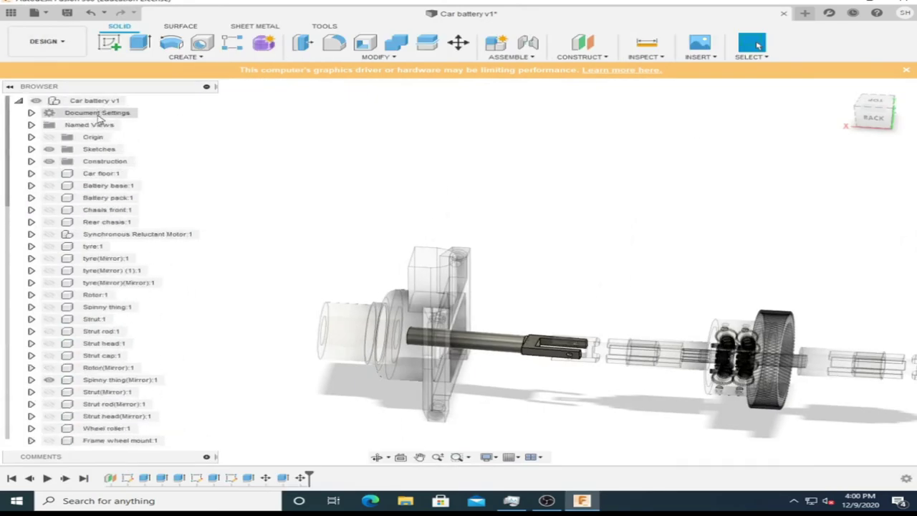
{"action": "left_click", "coordinate": [849, 281]}
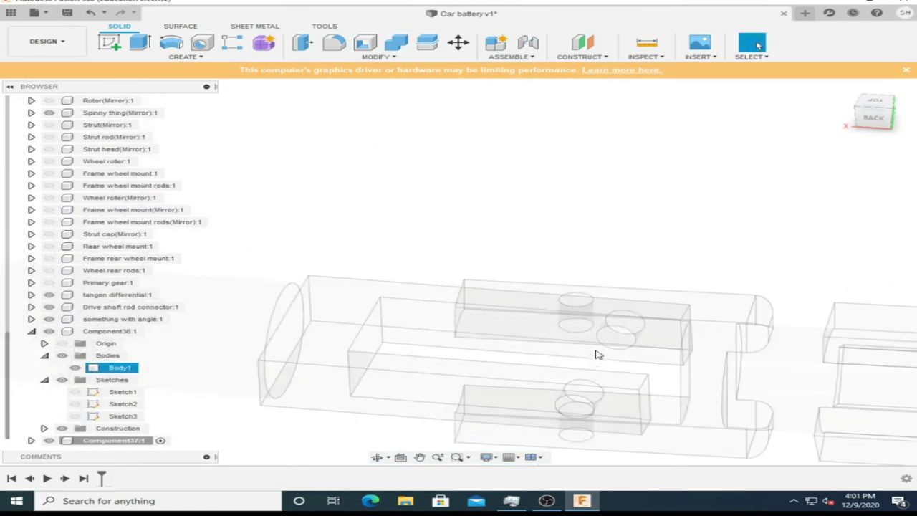
- Create a 1 mm offset plane from the connector face and sketch on it
{"action": "right_click", "coordinate": [595, 354]}
{"action": "left_click", "coordinate": [595, 212]}
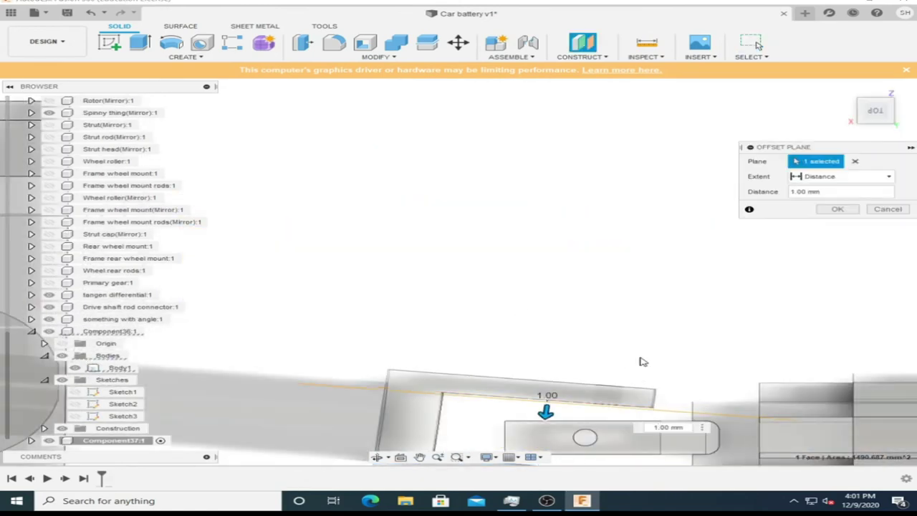
{"action": "left_click", "coordinate": [838, 210]}
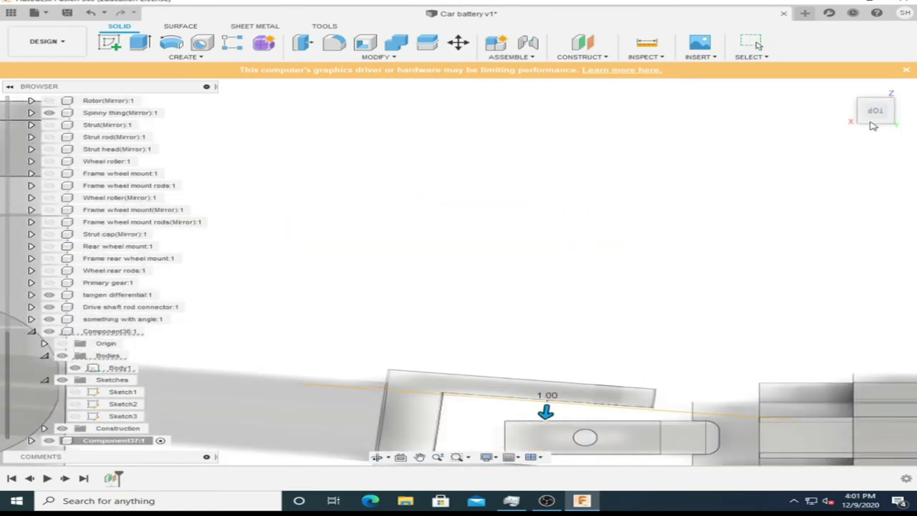
{"action": "left_click", "coordinate": [873, 125]}
{"action": "right_click", "coordinate": [621, 210]}
{"action": "key", "text": "Escape"}
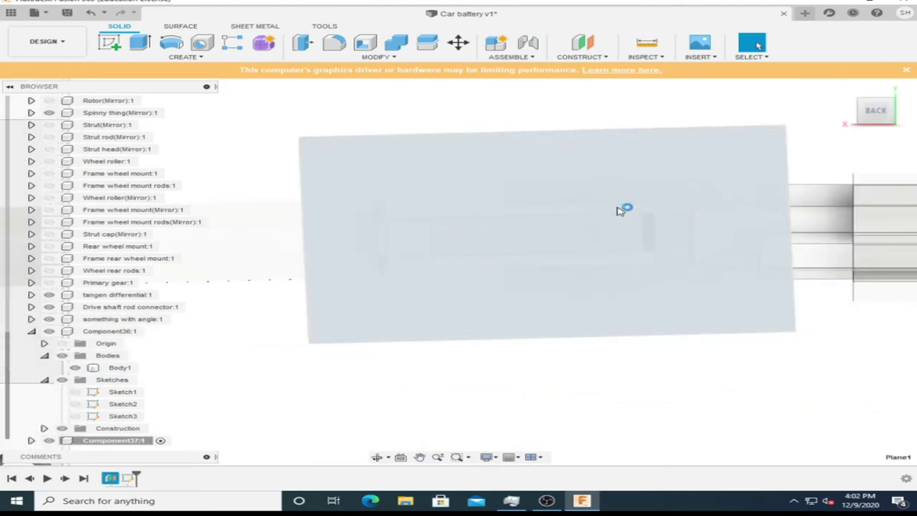
- Sketch a circle on the plane and extrude it two-sided into a cylinder
{"action": "key", "text": "c"}
{"action": "scroll", "coordinate": [453, 299], "scroll_direction": "up", "scroll_amount": 5}
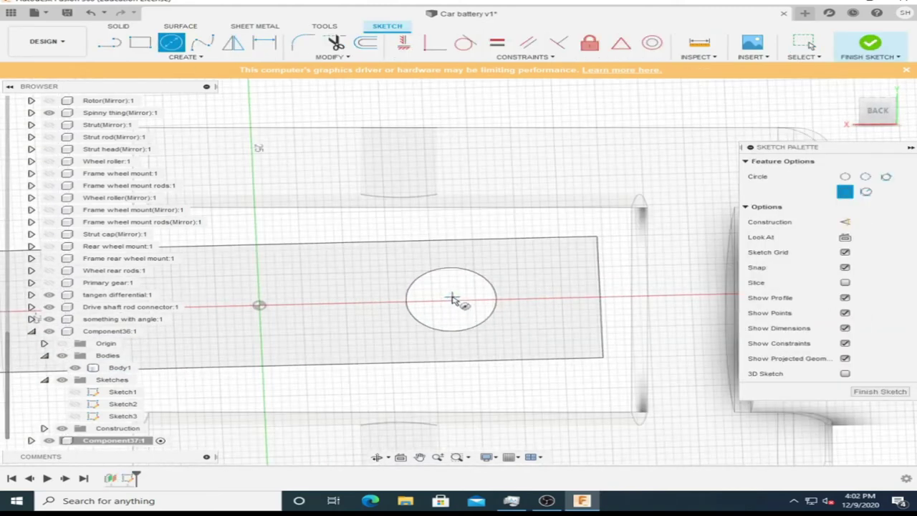
{"action": "left_click", "coordinate": [474, 324]}
{"action": "key", "text": "Escape"}
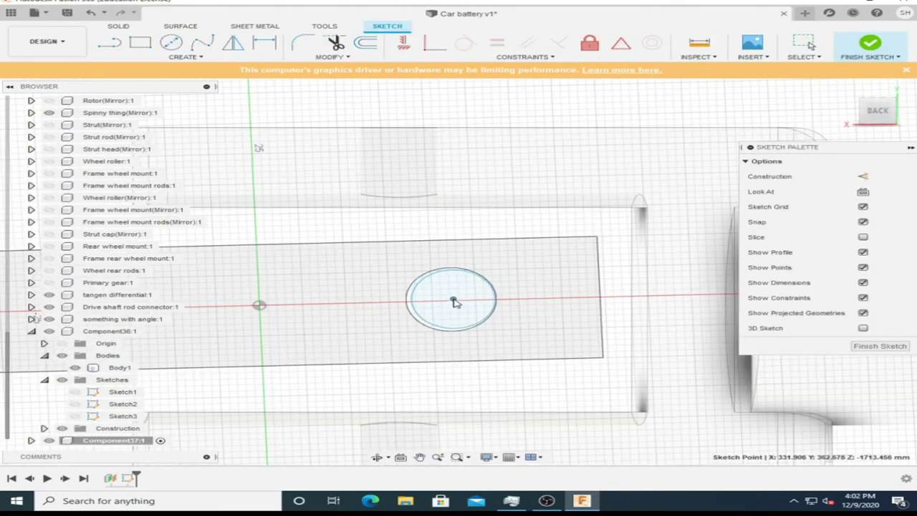
{"action": "key", "text": "e"}
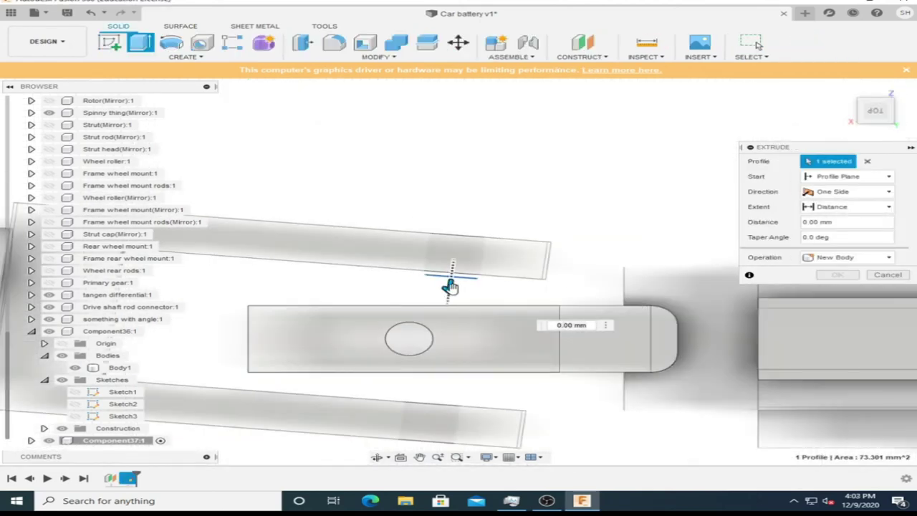
{"action": "left_click_drag", "start_coordinate": [450, 286], "coordinate": [409, 485]}
{"action": "left_click", "coordinate": [849, 192]}
{"action": "left_click", "coordinate": [834, 208]}
{"action": "scroll", "coordinate": [634, 252], "scroll_direction": "up", "scroll_amount": 2}
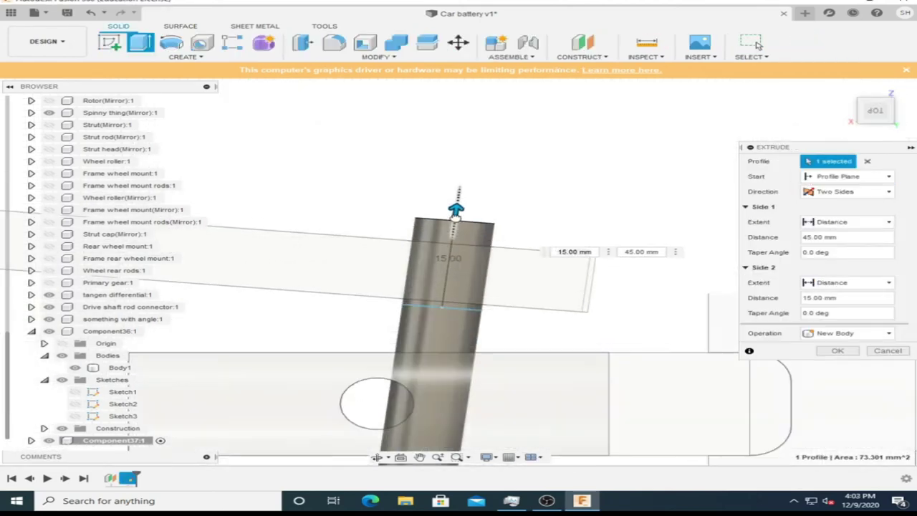
{"action": "key", "text": "Return"}
- Reposition the bodies, shifting the crossbar so it sits centred in the slot
{"action": "right_click", "coordinate": [120, 367]}
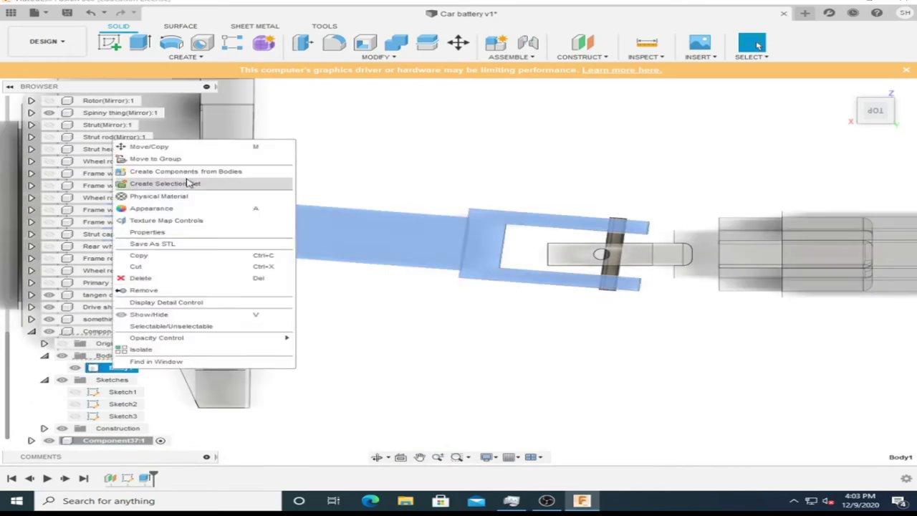
{"action": "left_click", "coordinate": [204, 202]}
{"action": "key", "text": "Return"}
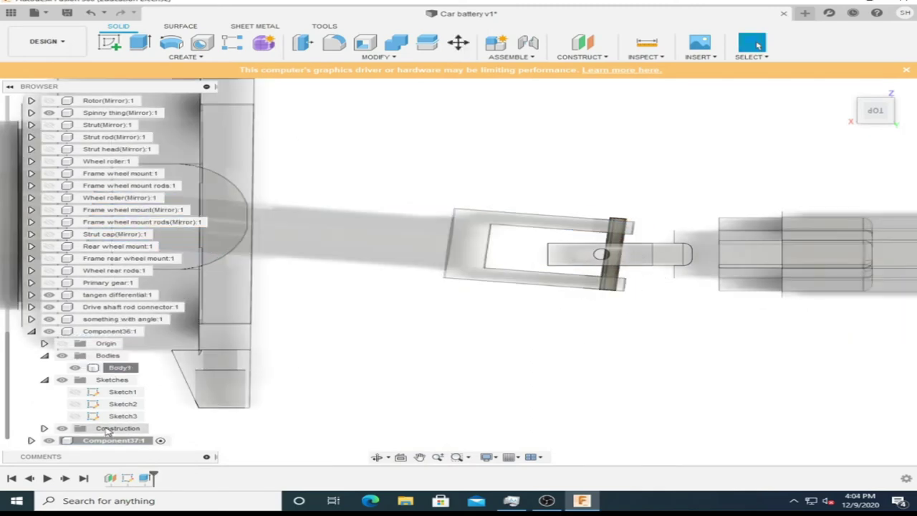
{"action": "scroll", "coordinate": [120, 387], "scroll_direction": "down", "scroll_amount": 1}
{"action": "left_click", "coordinate": [121, 427]}
{"action": "key", "text": "m"}
{"action": "left_click_drag", "start_coordinate": [598, 276], "coordinate": [604, 284]}
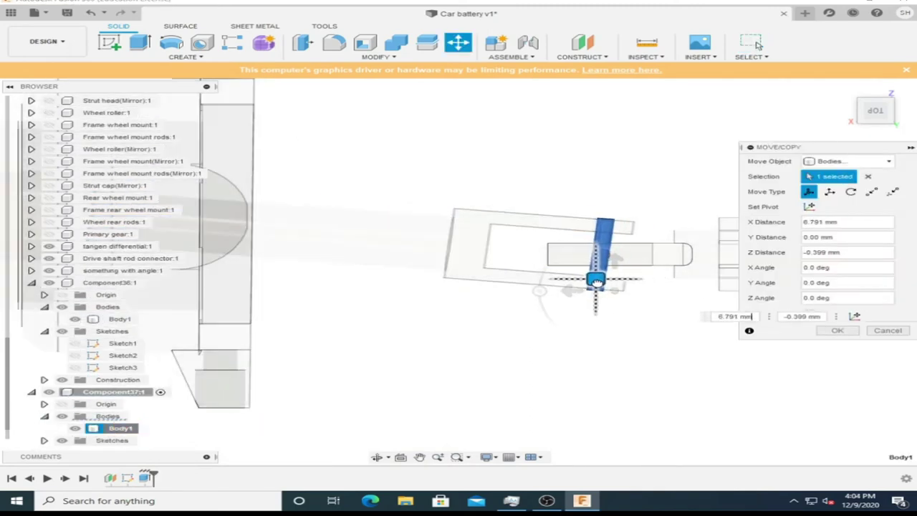
{"action": "middle_click_drag", "start_coordinate": [603, 285], "coordinate": [631, 359], "text": "shift"}
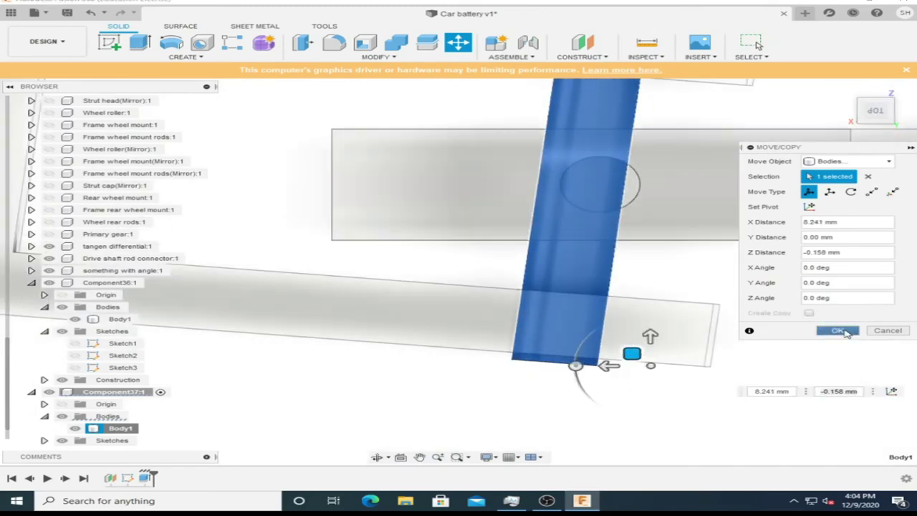
{"action": "left_click", "coordinate": [838, 330]}
- Sketch a circle over the hole on an offset plane and extrude a 63 mm rod as a new body
{"action": "right_click", "coordinate": [688, 183]}
{"action": "left_click", "coordinate": [671, 241]}
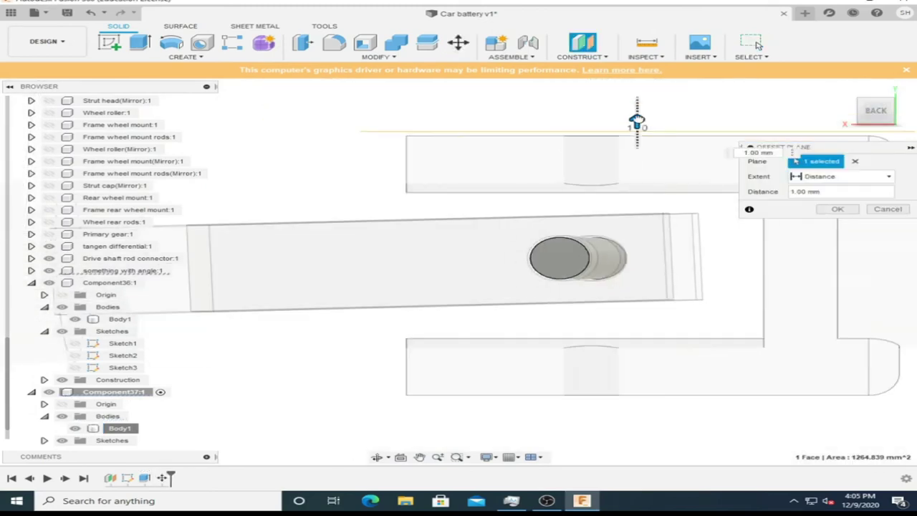
{"action": "left_click", "coordinate": [860, 113]}
{"action": "key", "text": "c"}
{"action": "left_click", "coordinate": [588, 260]}
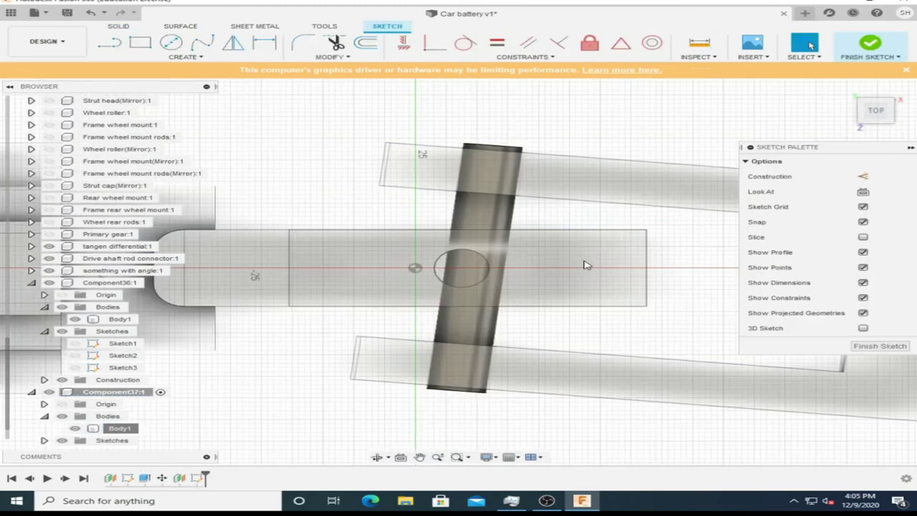
{"action": "left_click", "coordinate": [471, 285]}
{"action": "key", "text": "Escape"}
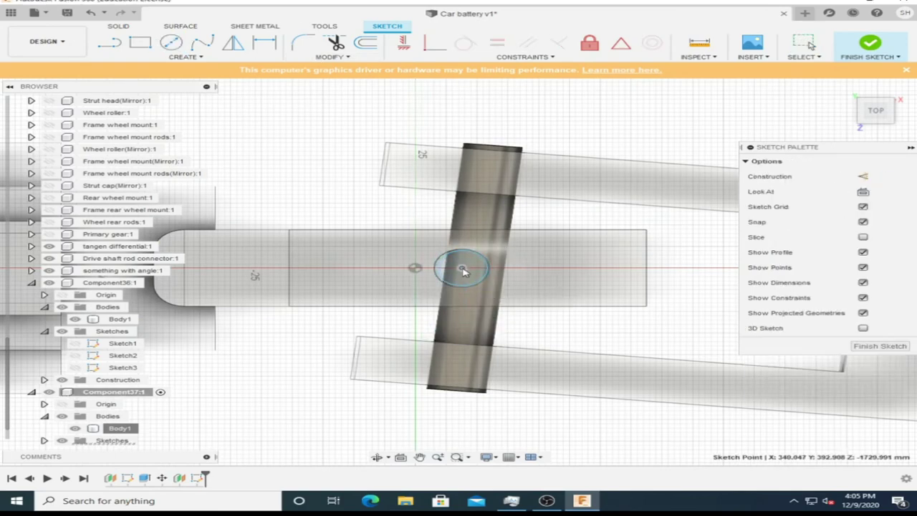
{"action": "left_click", "coordinate": [462, 270]}
{"action": "key", "text": "e"}
{"action": "left_click_drag", "start_coordinate": [590, 252], "coordinate": [590, 409]}
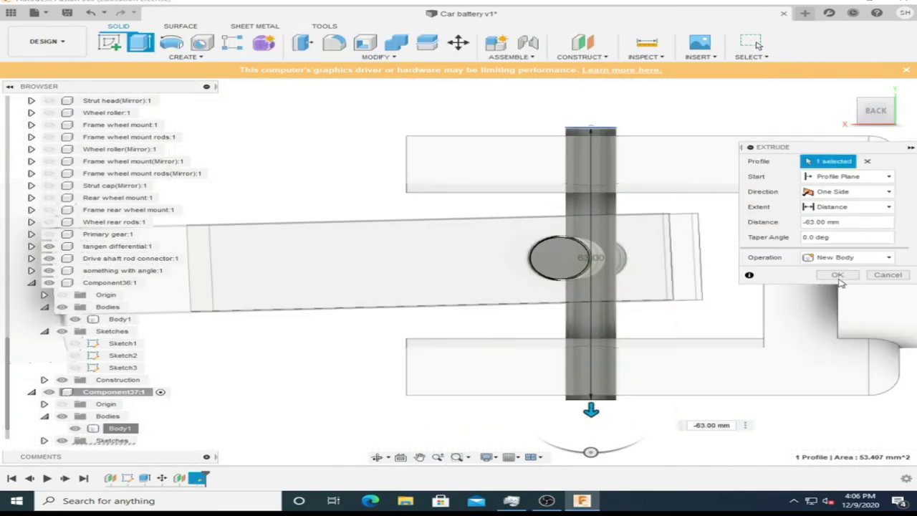
{"action": "left_click", "coordinate": [838, 277]}
- Combine the rod and crossbar into a single cross-shaped body
{"action": "right_click", "coordinate": [120, 428]}
{"action": "left_click", "coordinate": [164, 207]}
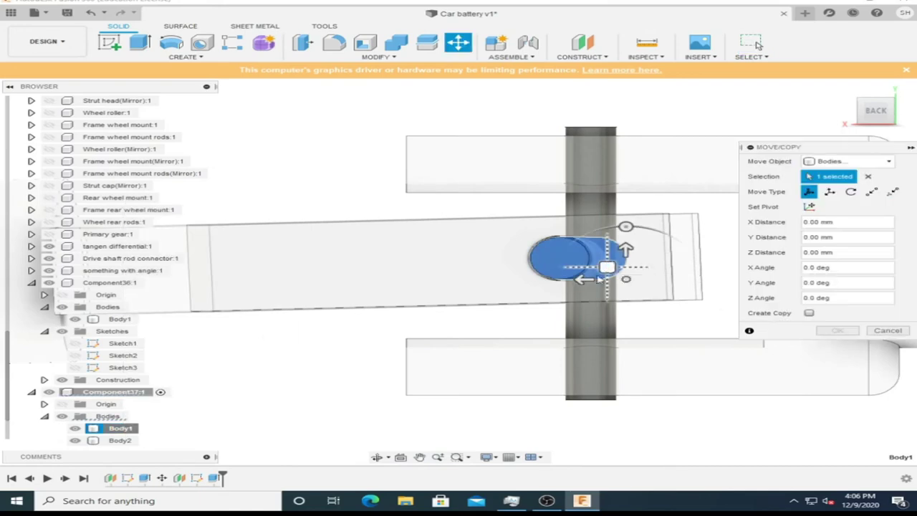
{"action": "key", "text": "Return"}
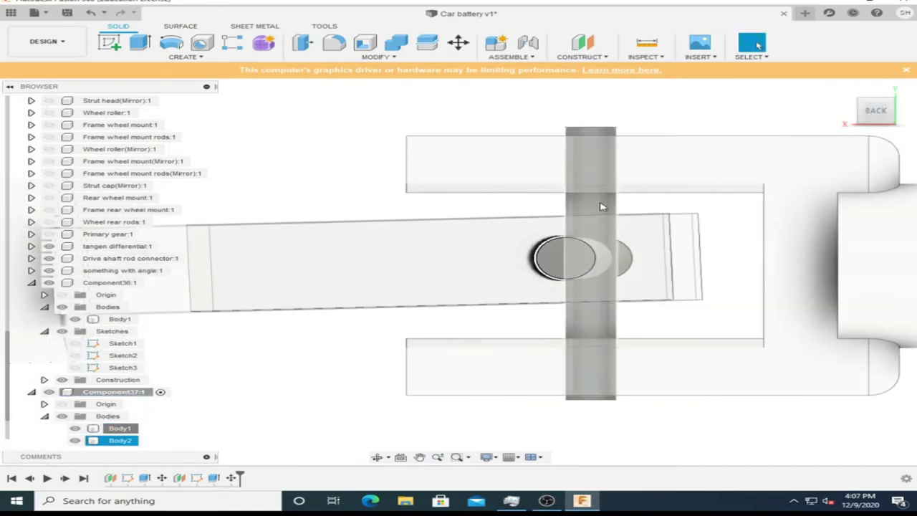
{"action": "left_click", "coordinate": [573, 207]}
{"action": "key", "text": "Return"}
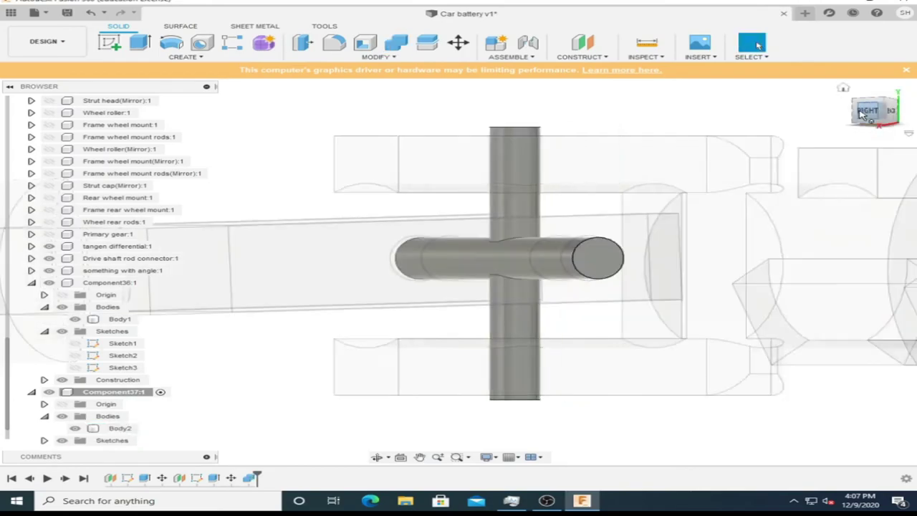
{"action": "scroll", "coordinate": [52, 172], "scroll_direction": "up", "scroll_amount": 3}
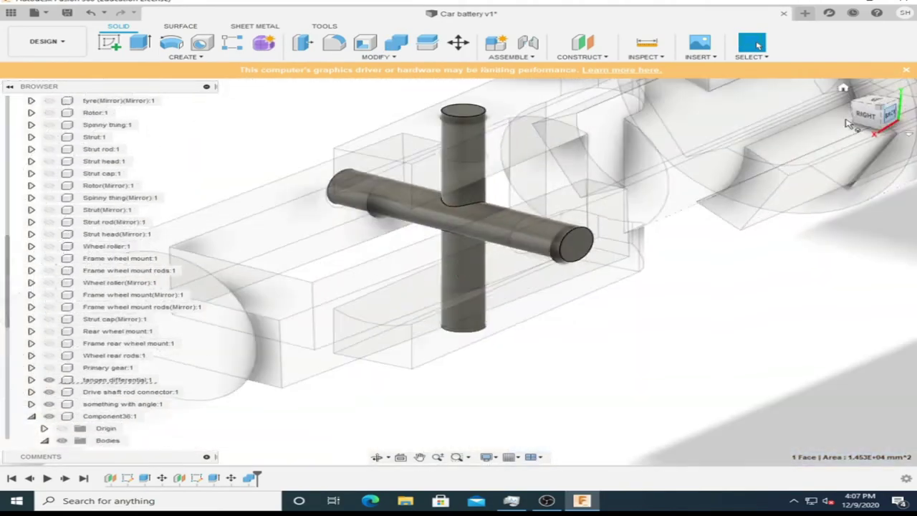
- Create an offset plane from the selected face, sketch a circle on it, and reposition the circle
{"action": "right_click", "coordinate": [560, 174]}
{"action": "left_click", "coordinate": [545, 245]}
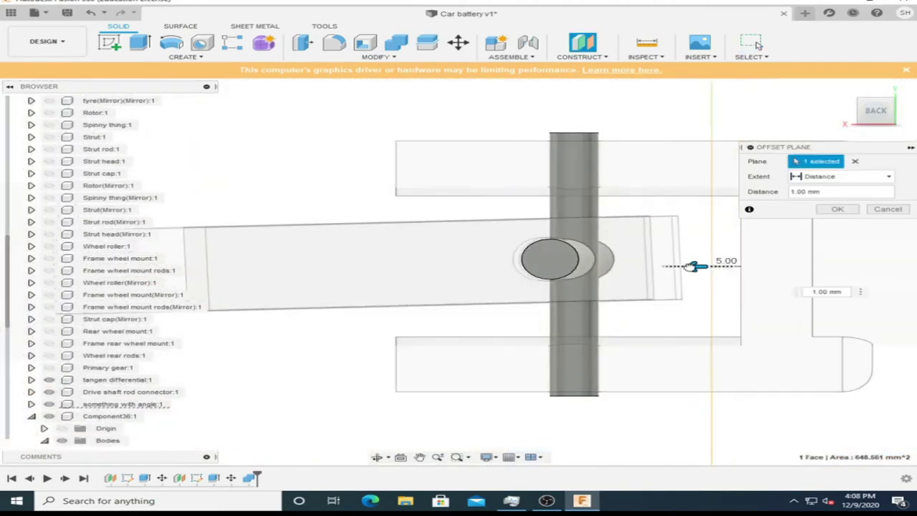
{"action": "left_click_drag", "start_coordinate": [595, 263], "coordinate": [614, 262]}
{"action": "key", "text": "Return"}
{"action": "key", "text": "c"}
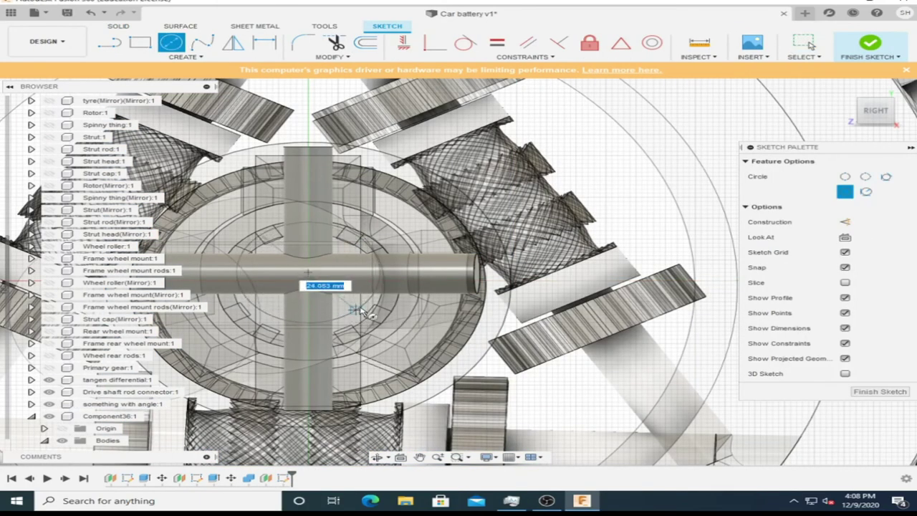
{"action": "key", "text": "Return"}
{"action": "middle_click_drag", "start_coordinate": [362, 311], "coordinate": [347, 275], "text": "shift"}
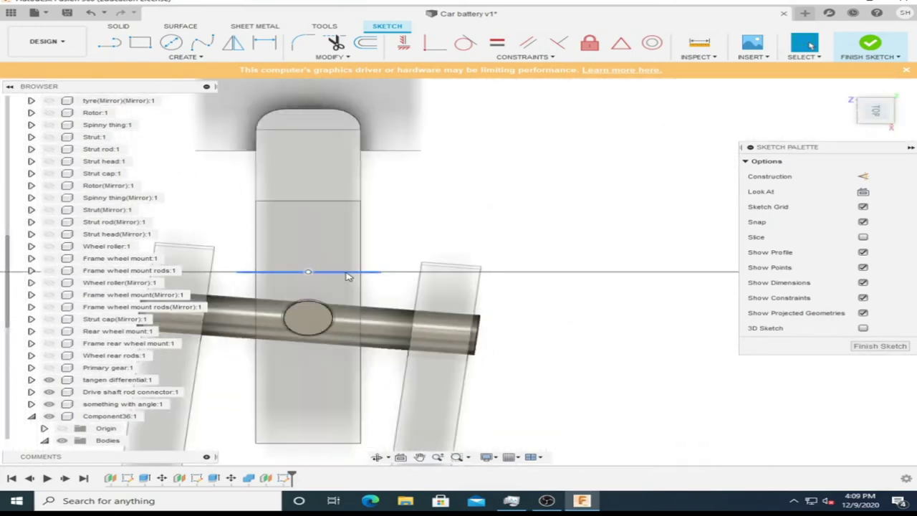
{"action": "right_click", "coordinate": [348, 275]}
{"action": "left_click", "coordinate": [283, 288]}
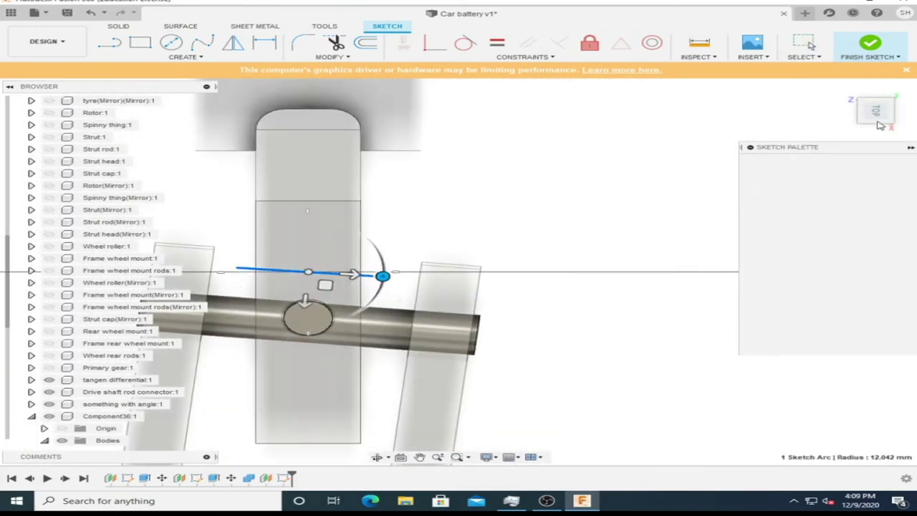
- Extrude the circle 25 mm as a Join to form the hub, and fillet its edges 5 mm
{"action": "left_click", "coordinate": [879, 125]}
{"action": "right_click", "coordinate": [373, 295]}
{"action": "left_click", "coordinate": [430, 252]}
{"action": "left_click", "coordinate": [875, 107]}
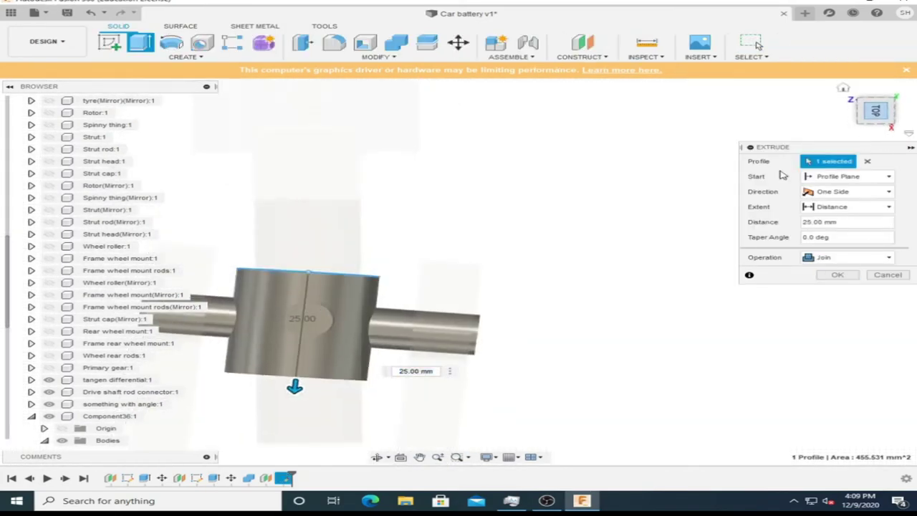
{"action": "left_click", "coordinate": [837, 274]}
{"action": "key", "text": "f"}
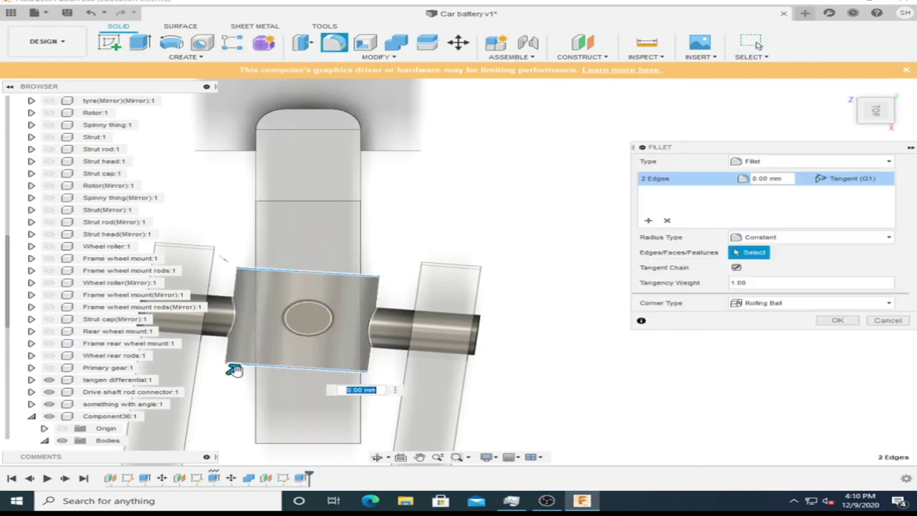
{"action": "left_click", "coordinate": [829, 325]}
- Apply the Steel - Galvanized (Small) appearance to the hub body
{"action": "key", "text": "a"}
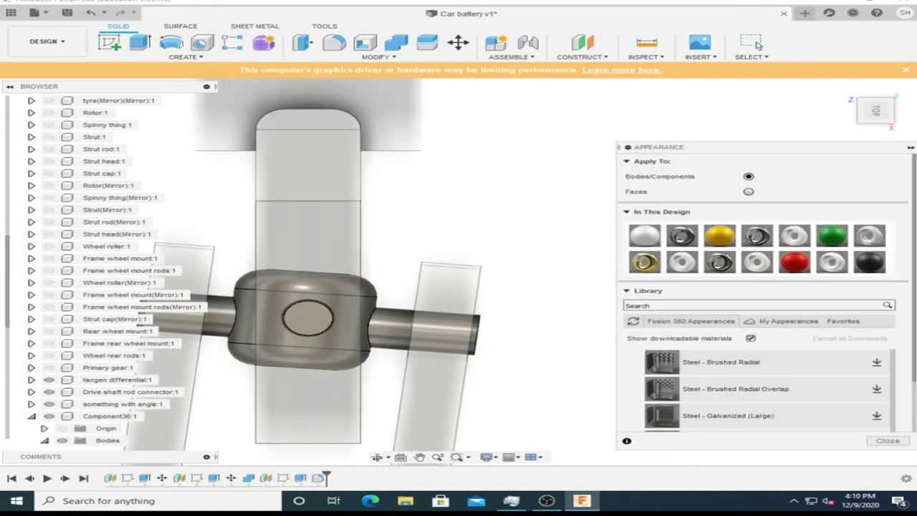
{"action": "scroll", "coordinate": [781, 385], "scroll_direction": "down", "scroll_amount": 5}
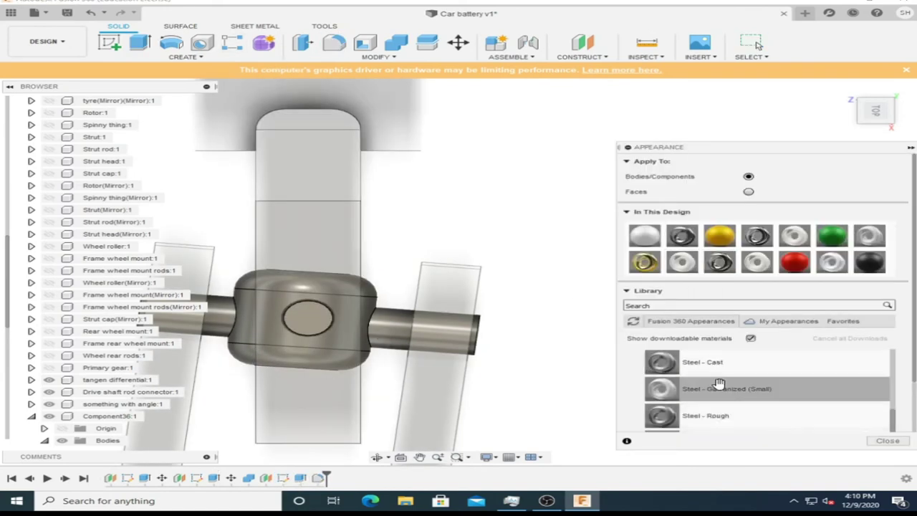
{"action": "left_click_drag", "start_coordinate": [719, 384], "coordinate": [382, 335]}
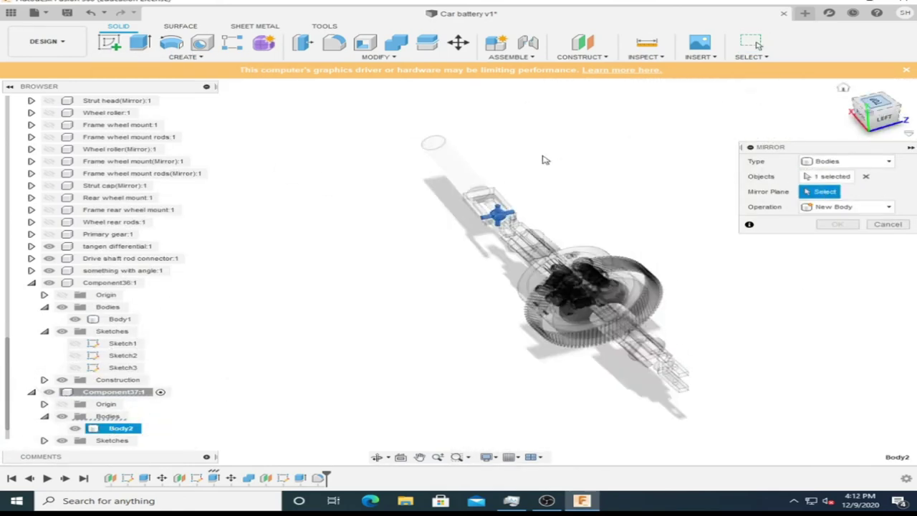
- Confirm the mirrored body and move Body3 into a new position
{"action": "left_click", "coordinate": [835, 224]}
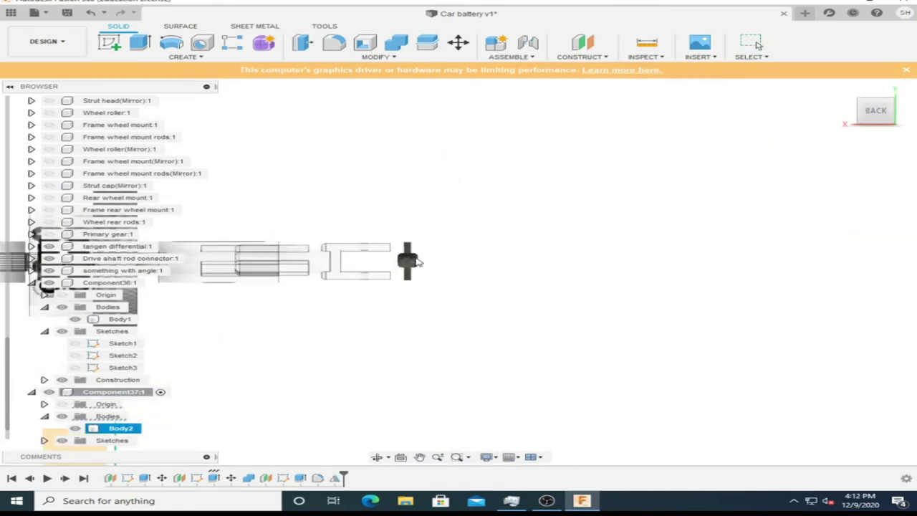
{"action": "left_click", "coordinate": [407, 262]}
{"action": "key", "text": "m"}
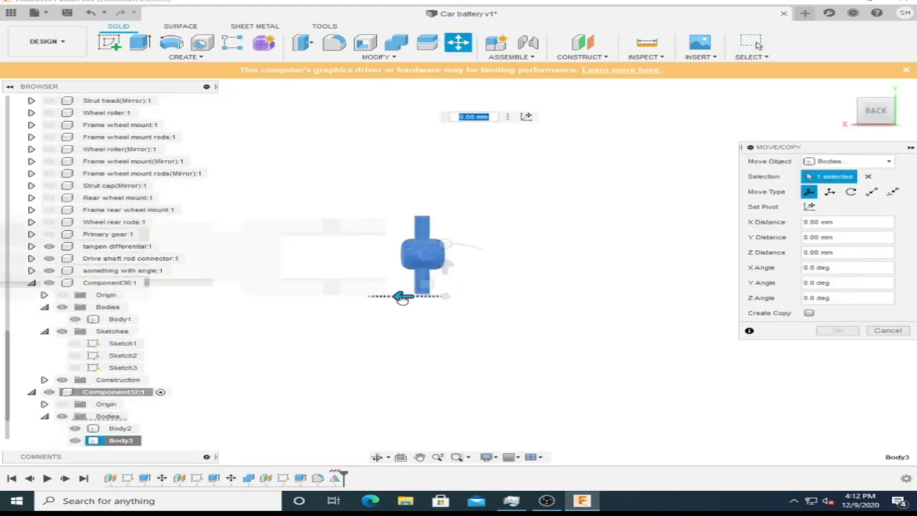
{"action": "scroll", "coordinate": [399, 143], "scroll_direction": "up", "scroll_amount": 2}
{"action": "key", "text": "Return"}
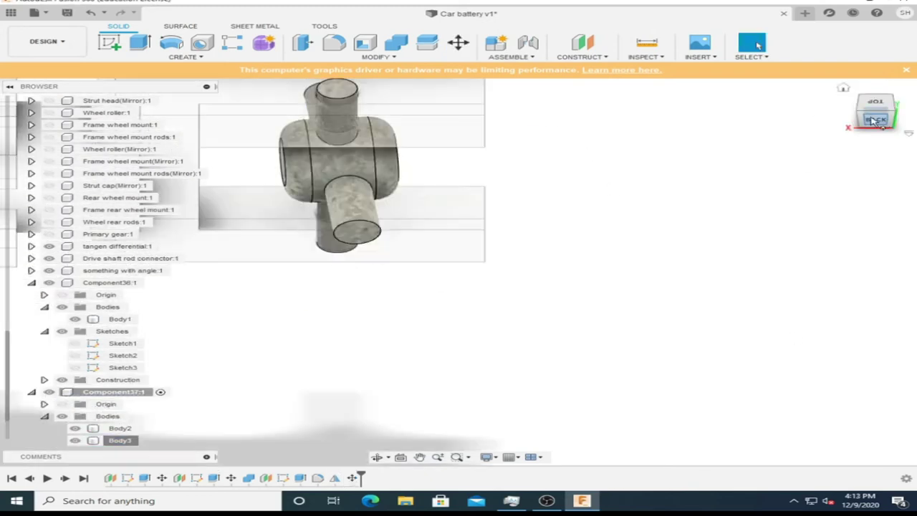
- Rename Component37 to wheel drive and move the body into that component
{"action": "double_click", "coordinate": [115, 392]}
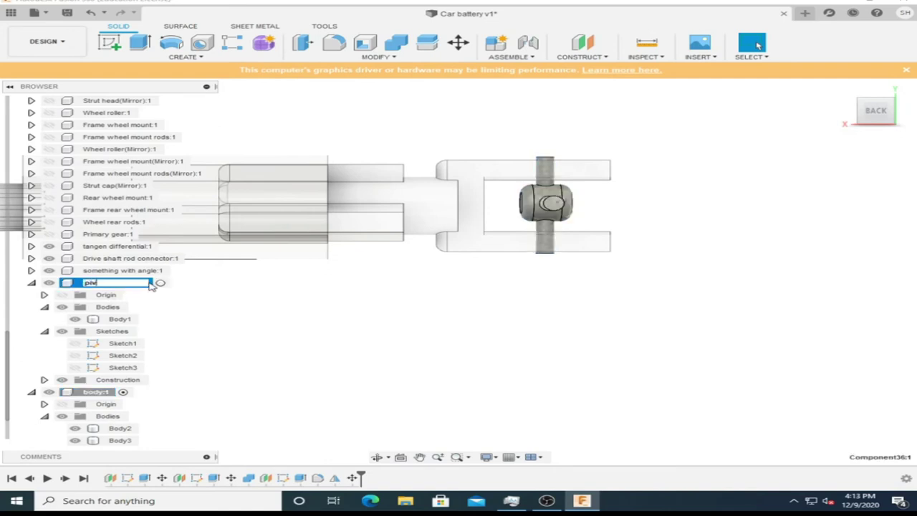
{"action": "scroll", "coordinate": [118, 305], "scroll_direction": "down", "scroll_amount": 1}
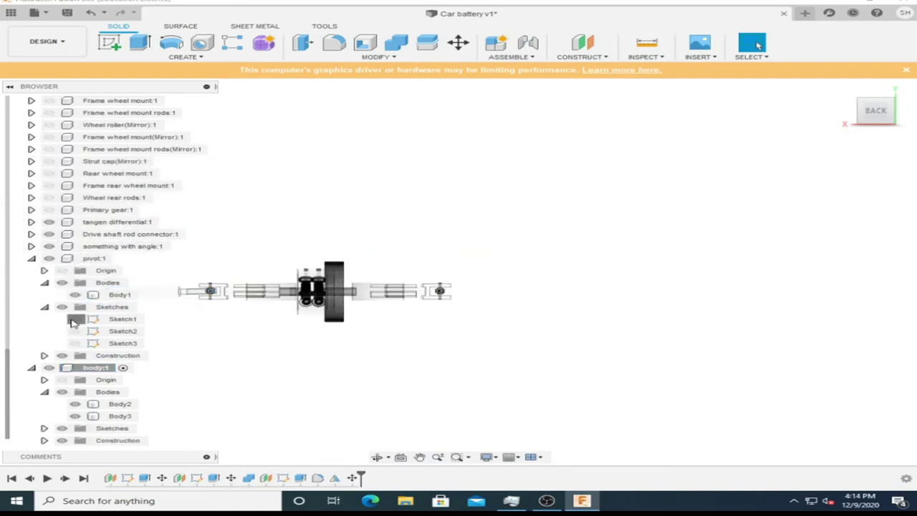
{"action": "left_click", "coordinate": [31, 258]}
{"action": "double_click", "coordinate": [104, 370]}
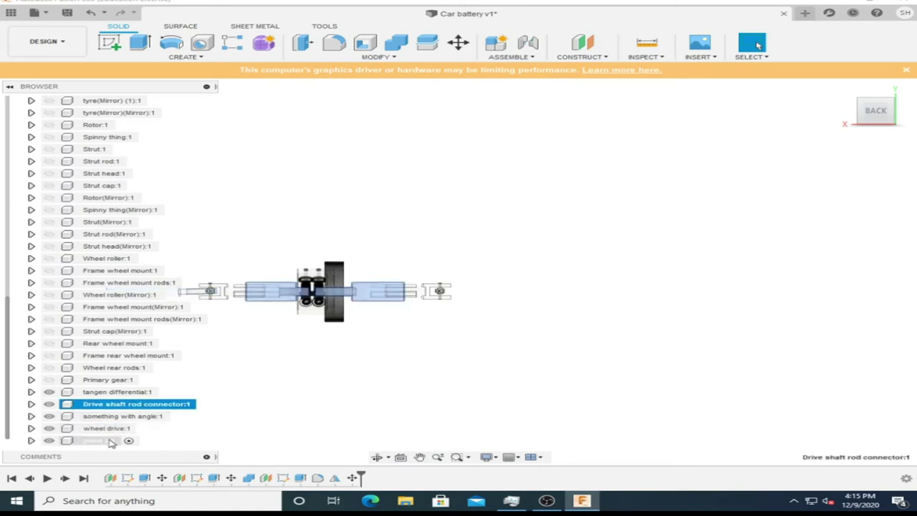
{"action": "left_click_drag", "start_coordinate": [111, 443], "coordinate": [108, 430]}
- Mirror the body across the selected plane
{"action": "left_click", "coordinate": [120, 415]}
{"action": "left_click", "coordinate": [186, 57]}
{"action": "left_click", "coordinate": [123, 292]}
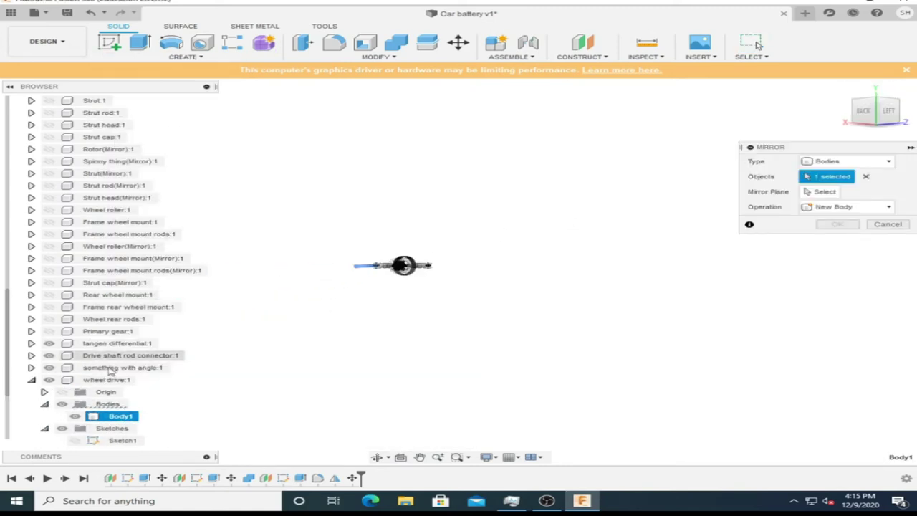
{"action": "key", "text": "Escape"}
{"action": "left_click", "coordinate": [186, 57]}
{"action": "left_click", "coordinate": [123, 292]}
{"action": "left_click", "coordinate": [854, 113]}
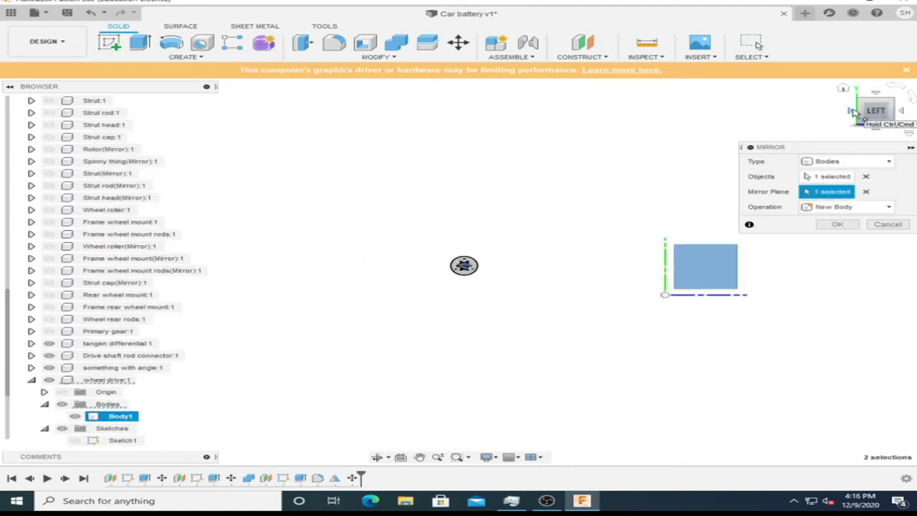
- Try shifting the shaft end face sideways, cancel it, and select the Body3 shaft
{"action": "left_click", "coordinate": [458, 312]}
{"action": "key", "text": "m"}
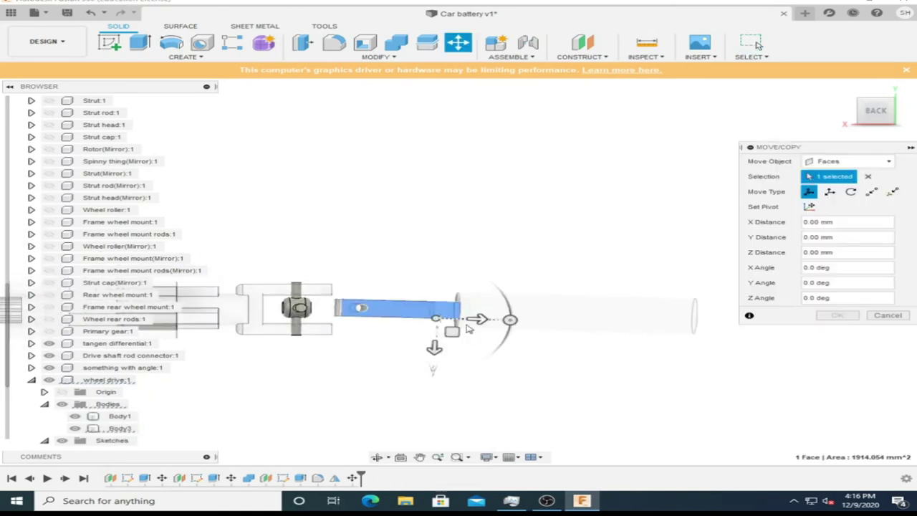
{"action": "left_click_drag", "start_coordinate": [468, 329], "coordinate": [490, 326]}
{"action": "key", "text": "Return"}
{"action": "left_click", "coordinate": [121, 427]}
- Move the whole Body3 shaft 51.249 mm along X
{"action": "right_click", "coordinate": [120, 428]}
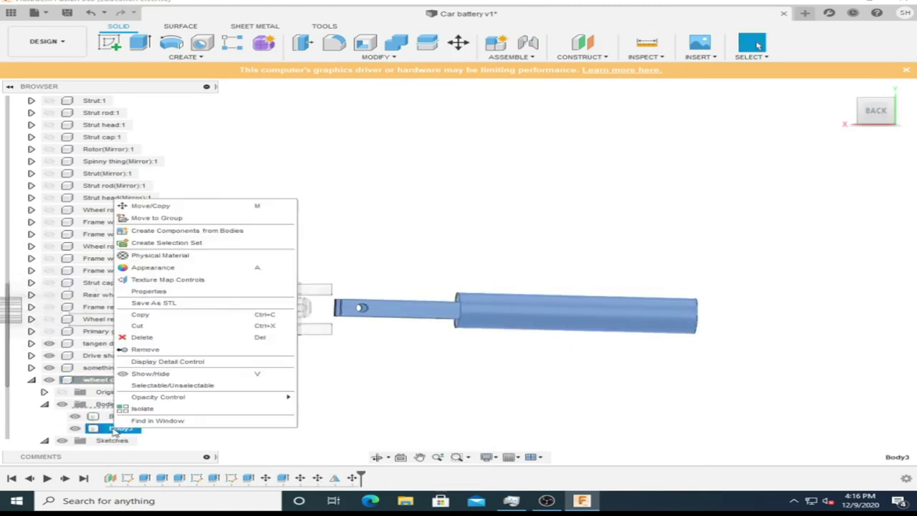
{"action": "left_click", "coordinate": [161, 205]}
{"action": "left_click_drag", "start_coordinate": [639, 317], "coordinate": [636, 305]}
{"action": "left_click", "coordinate": [880, 104]}
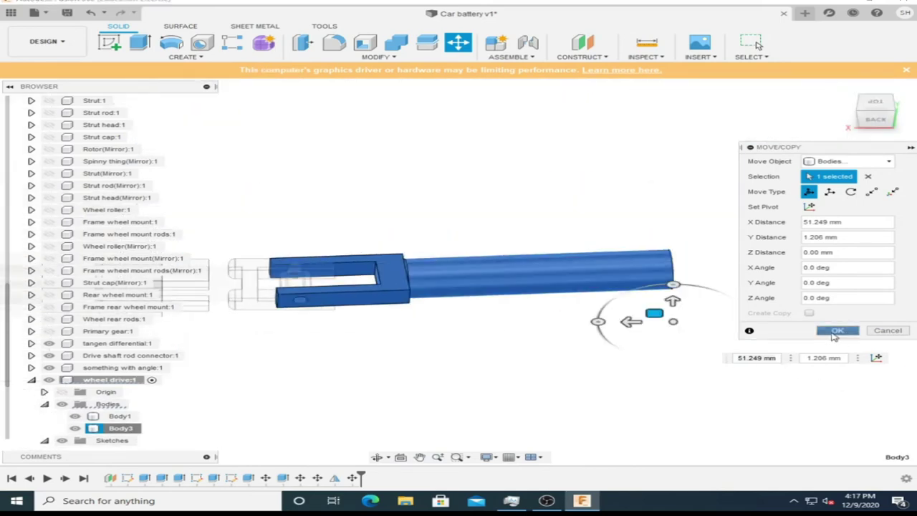
{"action": "key", "text": "Return"}
- Switch to the Render workspace and orbit around the motor and wheel to review the car assembly
{"action": "left_click", "coordinate": [62, 41]}
{"action": "left_click", "coordinate": [43, 100]}
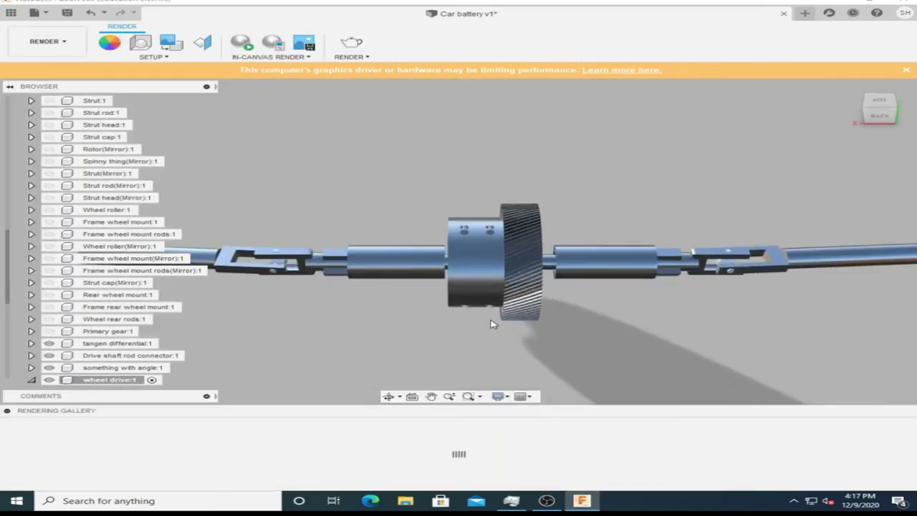
{"action": "scroll", "coordinate": [396, 242], "scroll_direction": "down", "scroll_amount": 4}
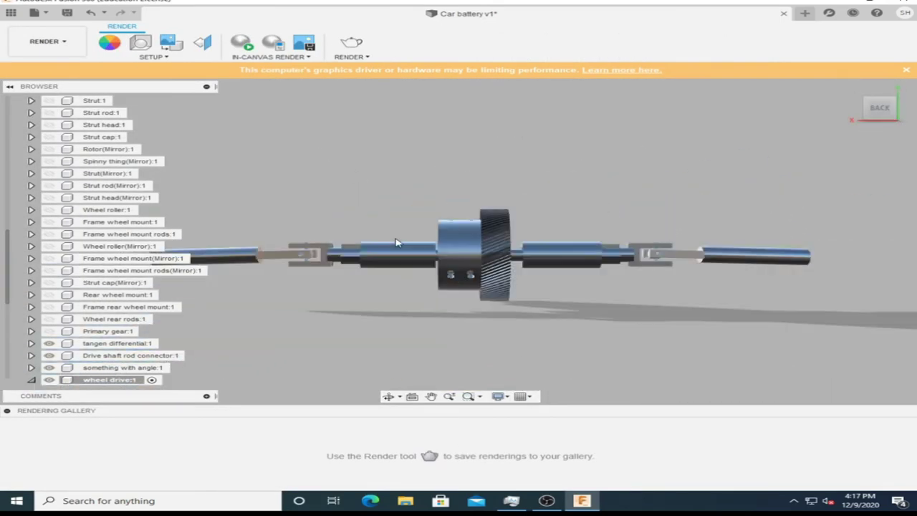
{"action": "scroll", "coordinate": [100, 261], "scroll_direction": "up", "scroll_amount": 2}
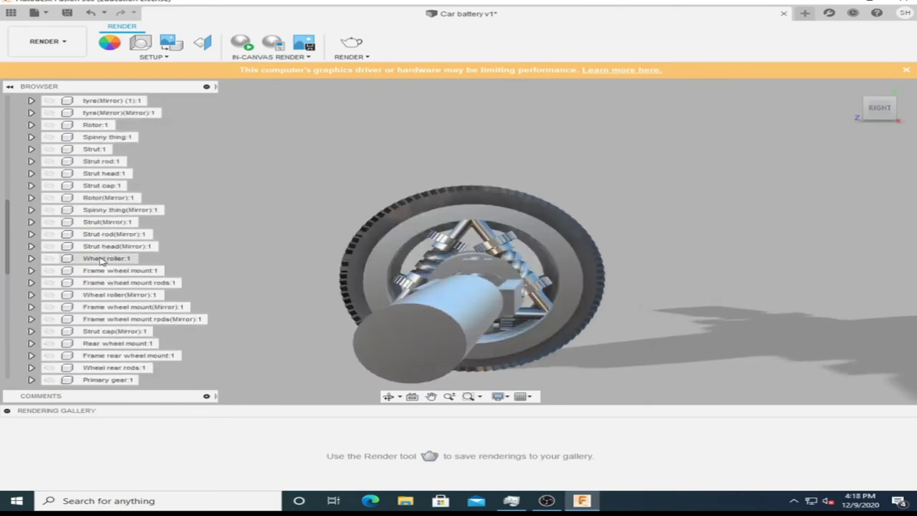
{"action": "scroll", "coordinate": [101, 261], "scroll_direction": "down", "scroll_amount": 2}
{"action": "scroll", "coordinate": [101, 262], "scroll_direction": "up", "scroll_amount": 5}
{"action": "scroll", "coordinate": [290, 217], "scroll_direction": "down", "scroll_amount": 3}
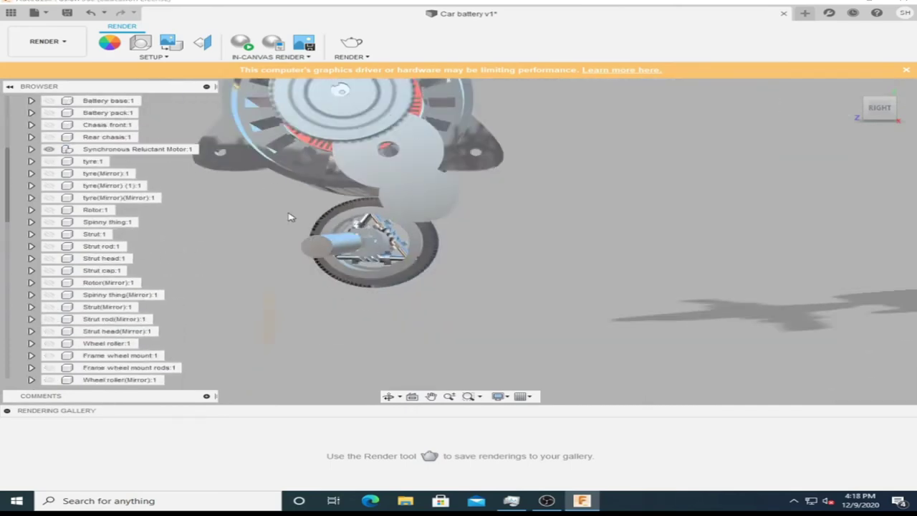
{"action": "left_click", "coordinate": [31, 149]}
{"action": "left_click", "coordinate": [31, 149]}
{"action": "mouse_move", "coordinate": [268, 244]}
{"action": "middle_mouse_down", "text": "shift"}
{"action": "mouse_move", "coordinate": [373, 215]}
{"action": "mouse_move", "coordinate": [430, 229]}
{"action": "middle_mouse_up", "text": "shift"}
{"action": "scroll", "coordinate": [112, 104], "scroll_direction": "up", "scroll_amount": 3}
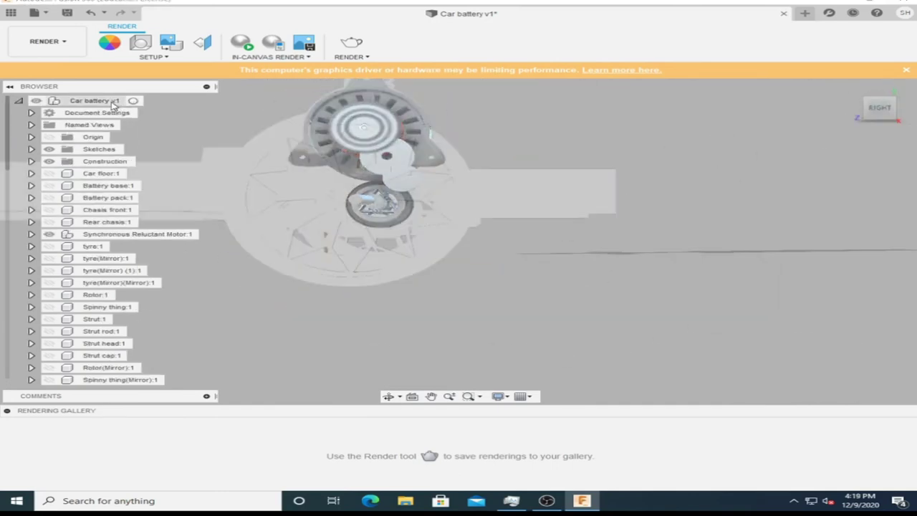
{"action": "left_click", "coordinate": [46, 41]}
- Back in Design, create Component38 under the root Car battery component
{"action": "left_click", "coordinate": [32, 66]}
{"action": "right_click", "coordinate": [107, 101]}
{"action": "left_click", "coordinate": [113, 124]}
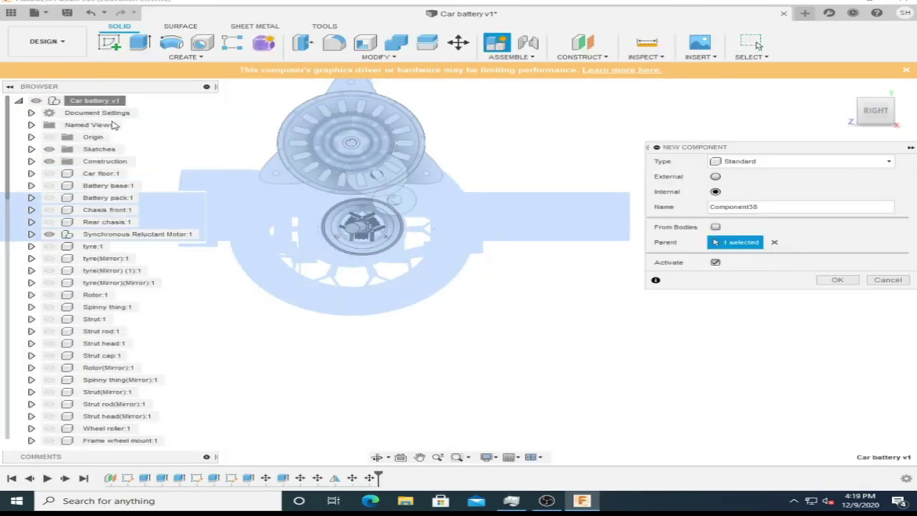
{"action": "left_click", "coordinate": [837, 279]}
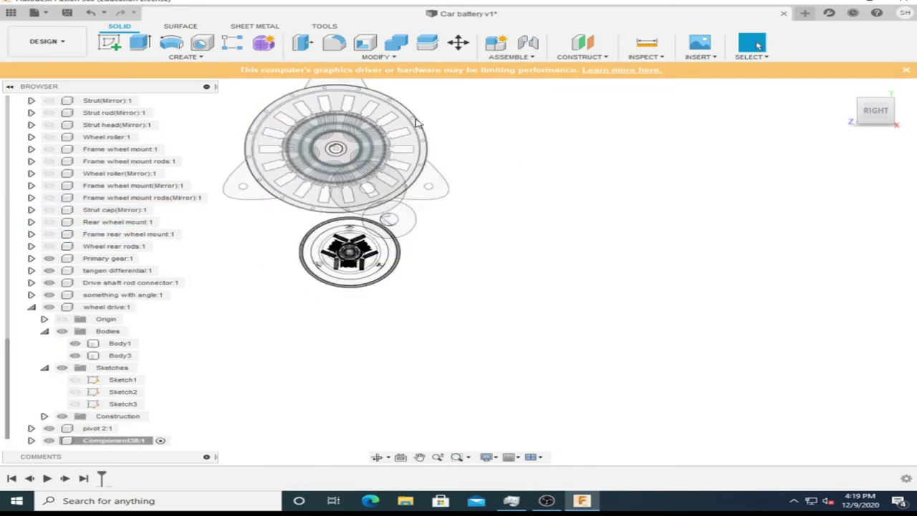
- Create a plane offset 40 mm from the gear face
{"action": "scroll", "coordinate": [419, 124], "scroll_direction": "up", "scroll_amount": 3}
{"action": "right_click", "coordinate": [429, 136]}
{"action": "right_click", "coordinate": [393, 205]}
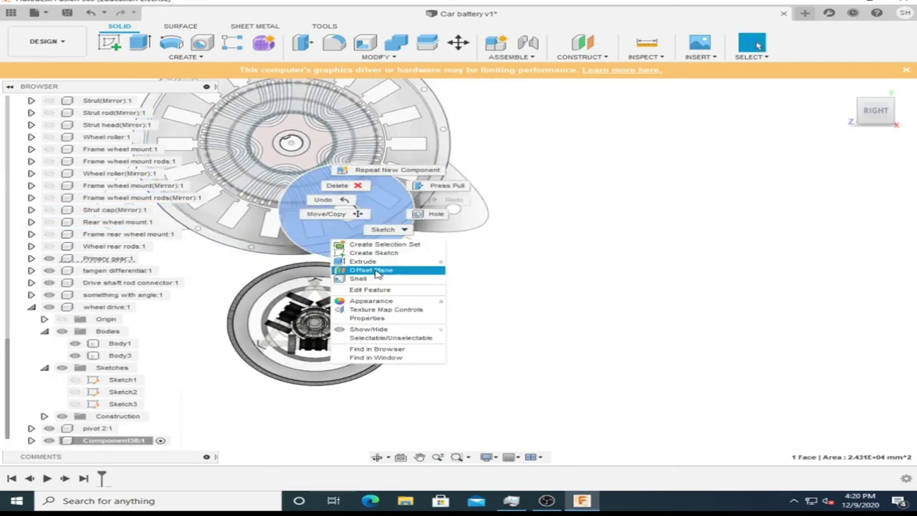
{"action": "left_click", "coordinate": [409, 273]}
{"action": "left_click_drag", "start_coordinate": [317, 215], "coordinate": [327, 212]}
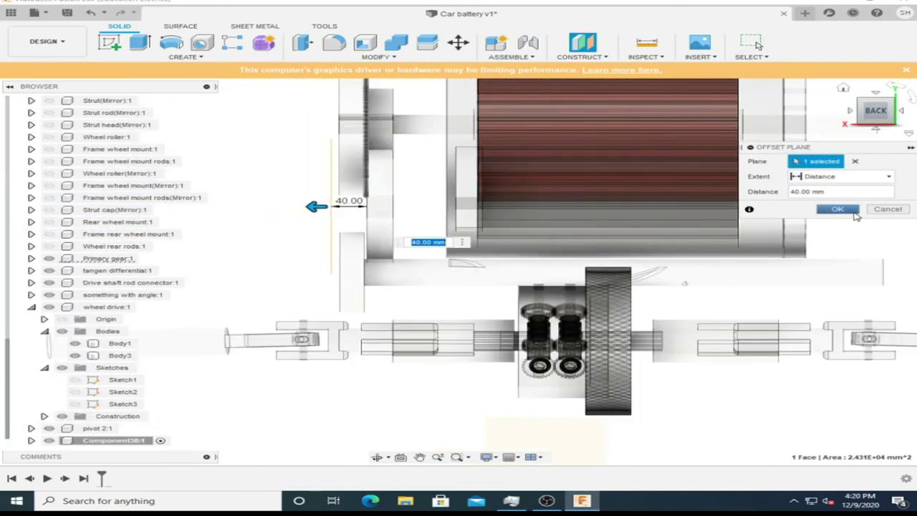
{"action": "left_click", "coordinate": [838, 210]}
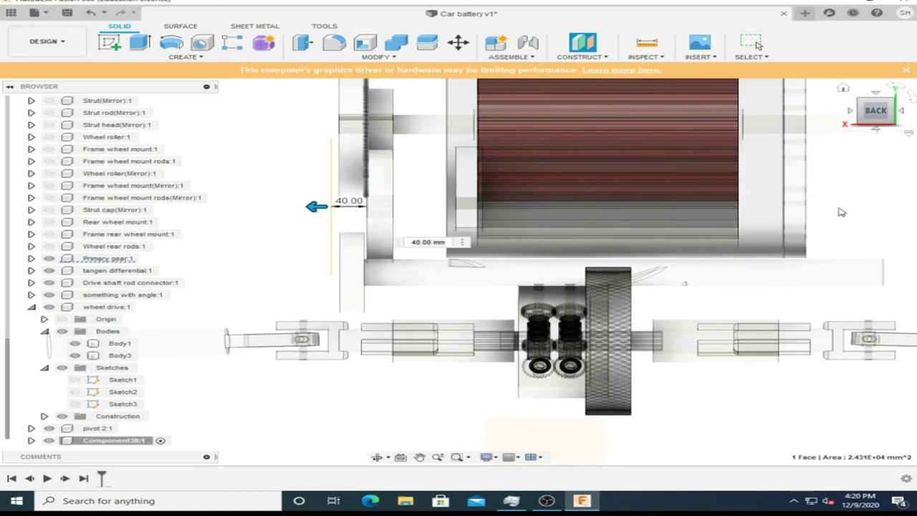
- View the model from the right and start a sketch on the offset plane
{"action": "left_click", "coordinate": [874, 126]}
{"action": "key", "text": "c"}
{"action": "left_click", "coordinate": [380, 214]}
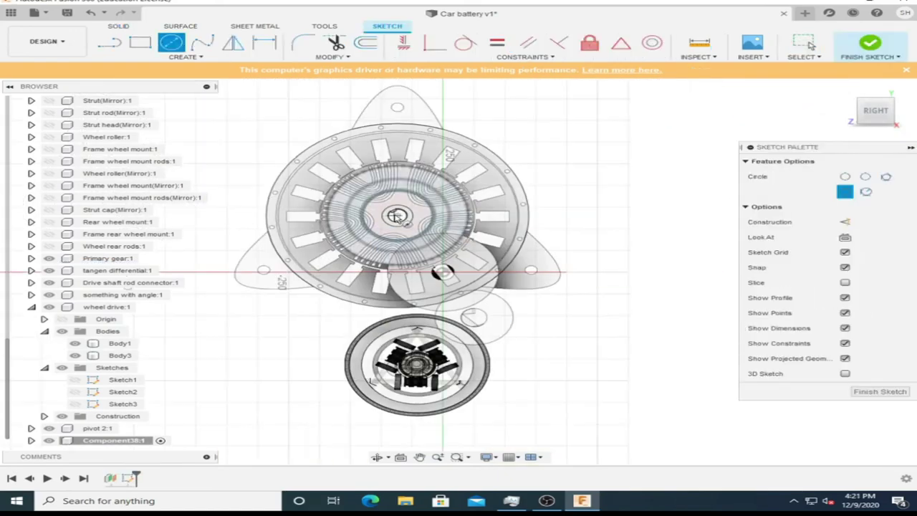
- Draw circles around the motor and the wheel, joining them with connecting arcs
{"action": "right_click", "coordinate": [504, 274]}
{"action": "left_click", "coordinate": [530, 229]}
{"action": "scroll", "coordinate": [559, 247], "scroll_direction": "up", "scroll_amount": 2}
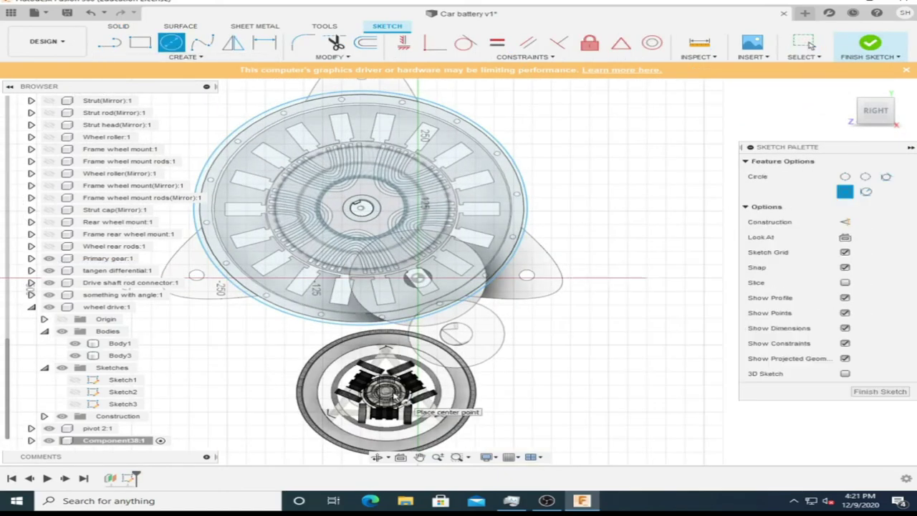
{"action": "right_click", "coordinate": [559, 399]}
{"action": "left_click", "coordinate": [457, 335]}
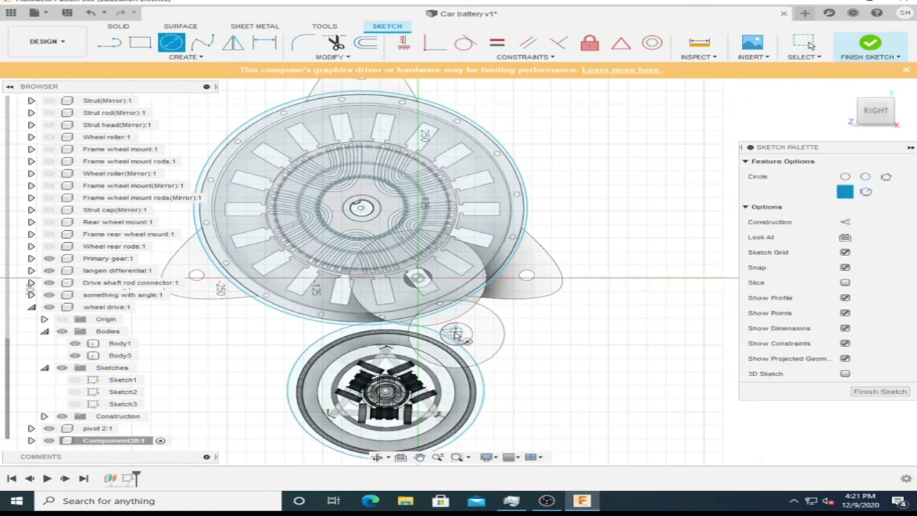
{"action": "left_click", "coordinate": [514, 347]}
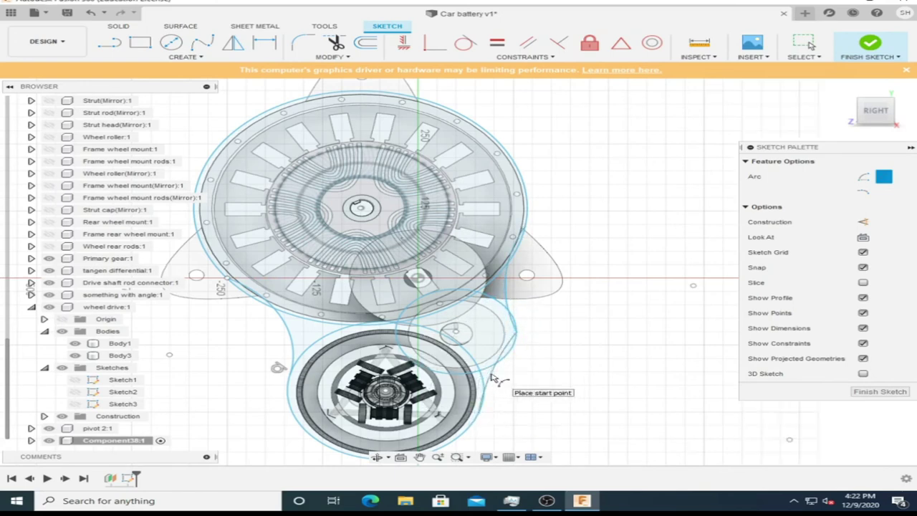
{"action": "key", "text": "Escape"}
{"action": "scroll", "coordinate": [589, 260], "scroll_direction": "up", "scroll_amount": 2}
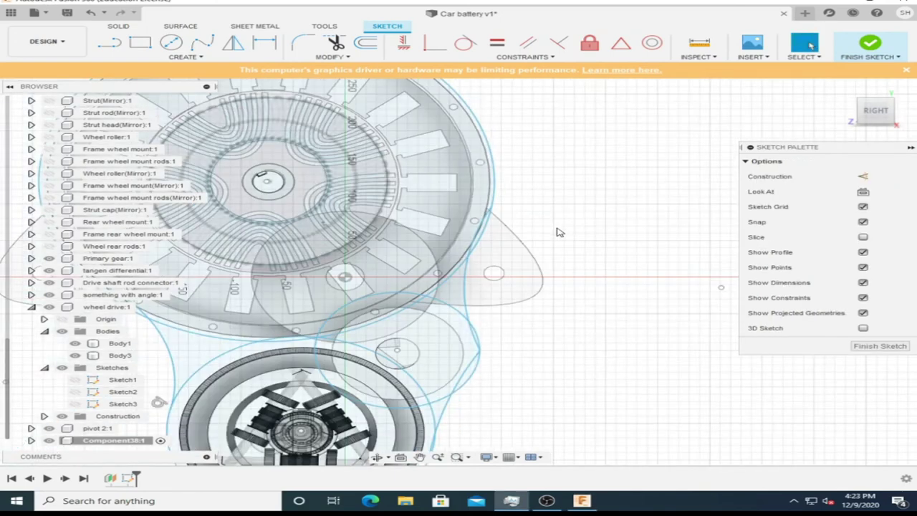
- Add another circle centred on the lower wheel
{"action": "key", "text": "c"}
{"action": "left_click", "coordinate": [350, 396]}
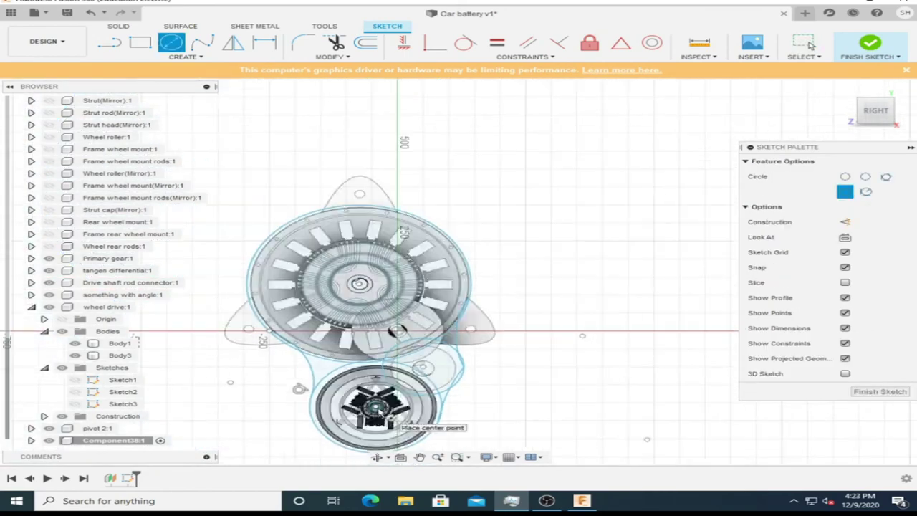
{"action": "scroll", "coordinate": [459, 337], "scroll_direction": "up", "scroll_amount": 3}
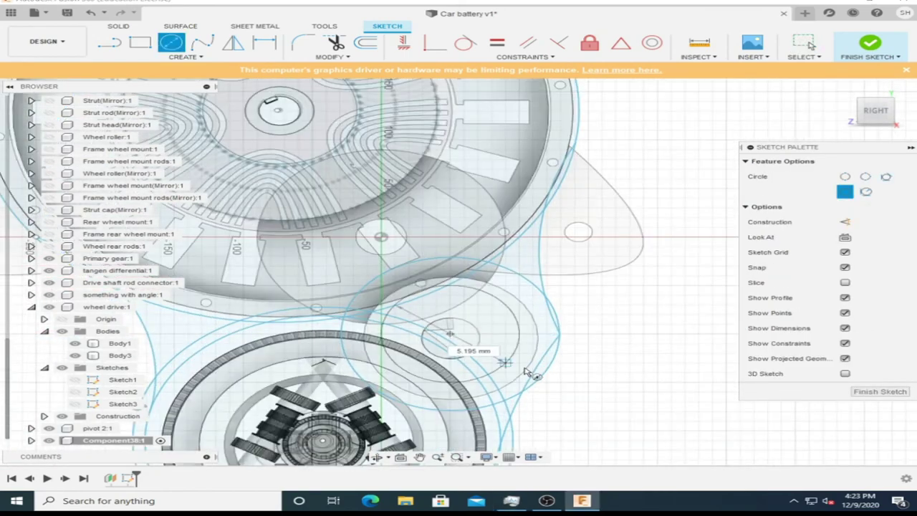
{"action": "right_click", "coordinate": [459, 337]}
{"action": "key", "text": "Escape"}
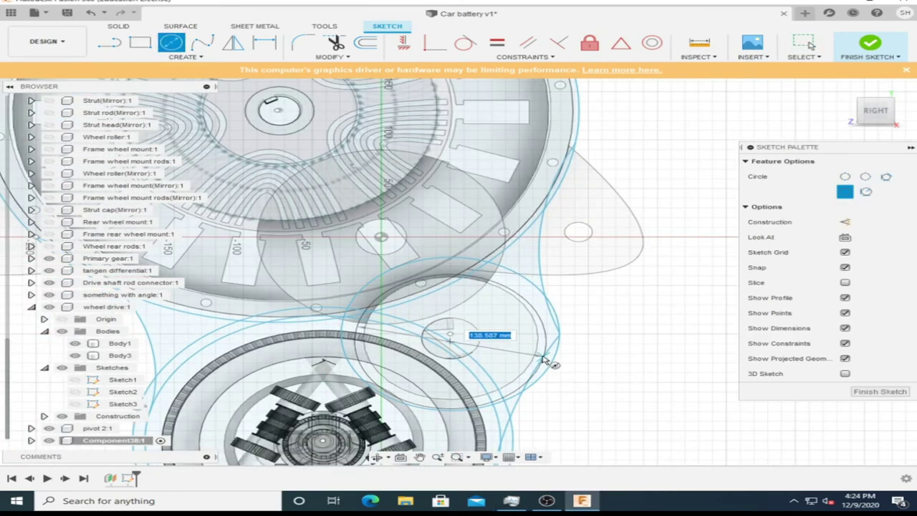
{"action": "scroll", "coordinate": [350, 160], "scroll_direction": "down", "scroll_amount": 2}
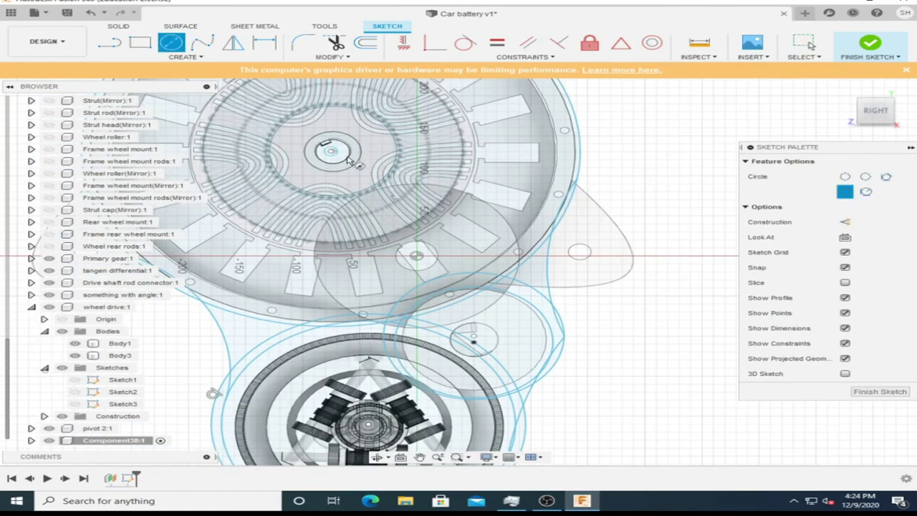
{"action": "scroll", "coordinate": [324, 114], "scroll_direction": "down", "scroll_amount": 2}
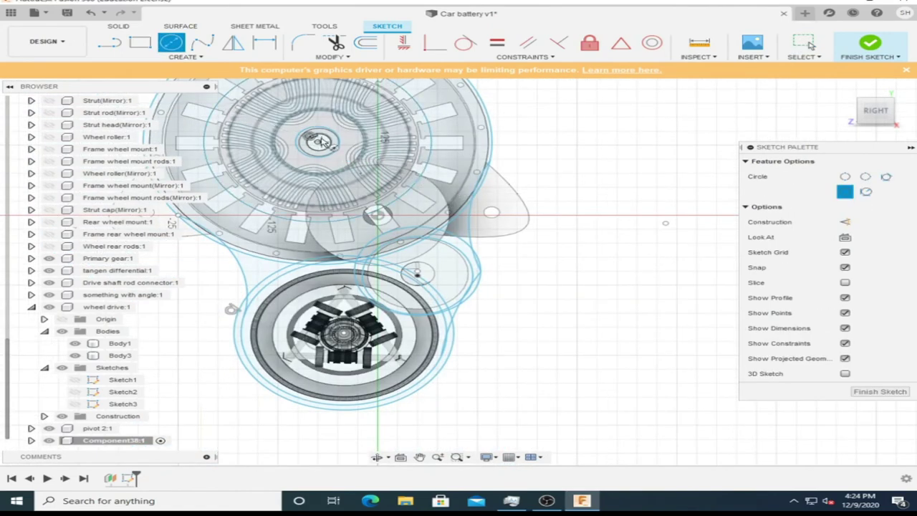
{"action": "right_click", "coordinate": [467, 185]}
{"action": "key", "text": "Escape"}
- Trim the lower-left outer arc, the circle section above the wheel, and the right-side arcs
{"action": "scroll", "coordinate": [291, 266], "scroll_direction": "up", "scroll_amount": 2}
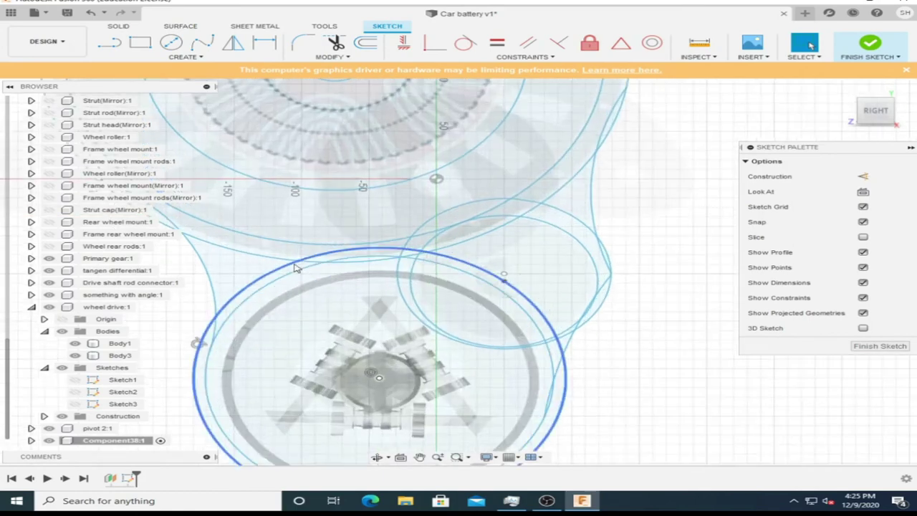
{"action": "scroll", "coordinate": [290, 266], "scroll_direction": "up", "scroll_amount": 1}
{"action": "left_click", "coordinate": [404, 281]}
{"action": "scroll", "coordinate": [468, 205], "scroll_direction": "up", "scroll_amount": 2}
{"action": "right_click", "coordinate": [645, 322]}
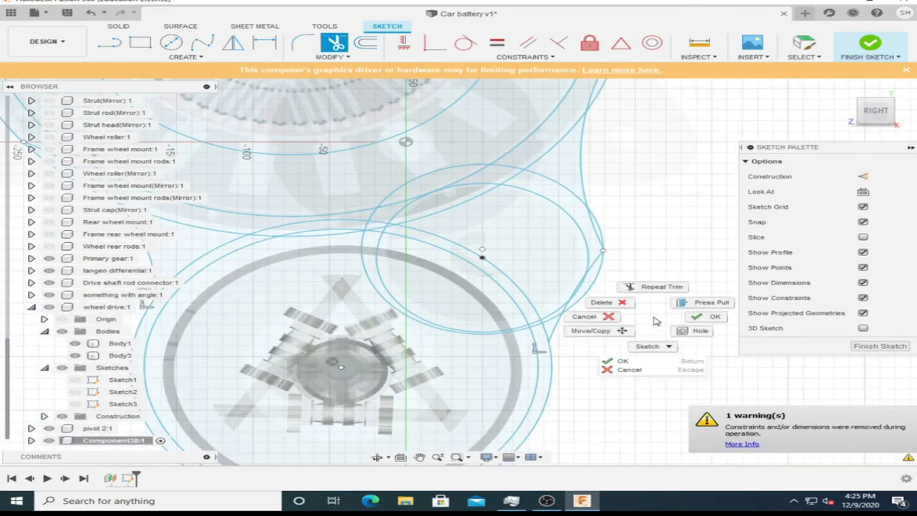
{"action": "key", "text": "Escape"}
{"action": "scroll", "coordinate": [430, 301], "scroll_direction": "down", "scroll_amount": 1}
{"action": "scroll", "coordinate": [422, 332], "scroll_direction": "up", "scroll_amount": 1}
{"action": "left_click", "coordinate": [423, 332]}
{"action": "scroll", "coordinate": [372, 206], "scroll_direction": "up", "scroll_amount": 2}
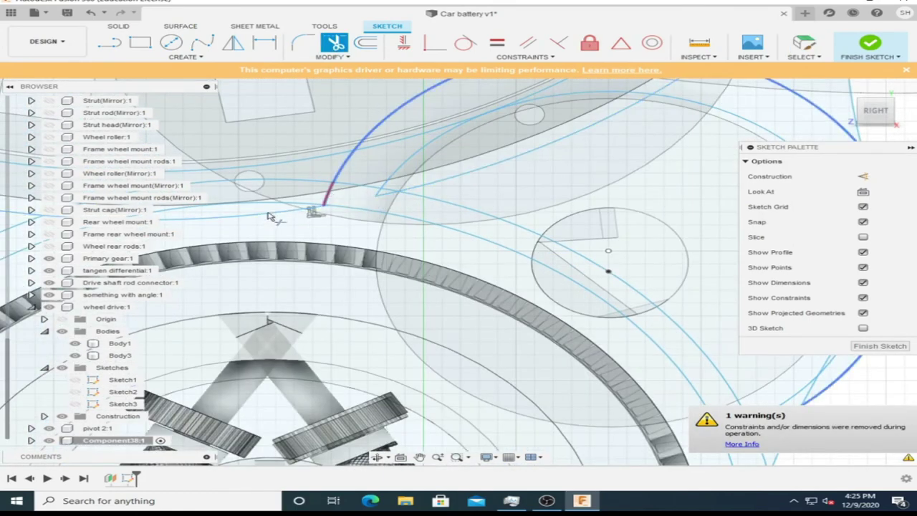
{"action": "scroll", "coordinate": [379, 195], "scroll_direction": "down", "scroll_amount": 3}
{"action": "scroll", "coordinate": [379, 195], "scroll_direction": "down", "scroll_amount": 2}
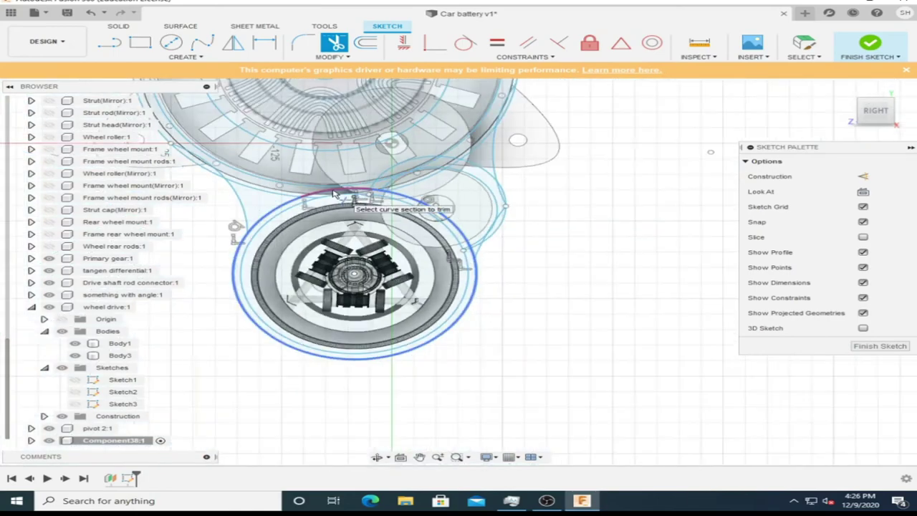
{"action": "left_click", "coordinate": [333, 195]}
{"action": "scroll", "coordinate": [280, 238], "scroll_direction": "up", "scroll_amount": 1}
{"action": "scroll", "coordinate": [281, 239], "scroll_direction": "up", "scroll_amount": 3}
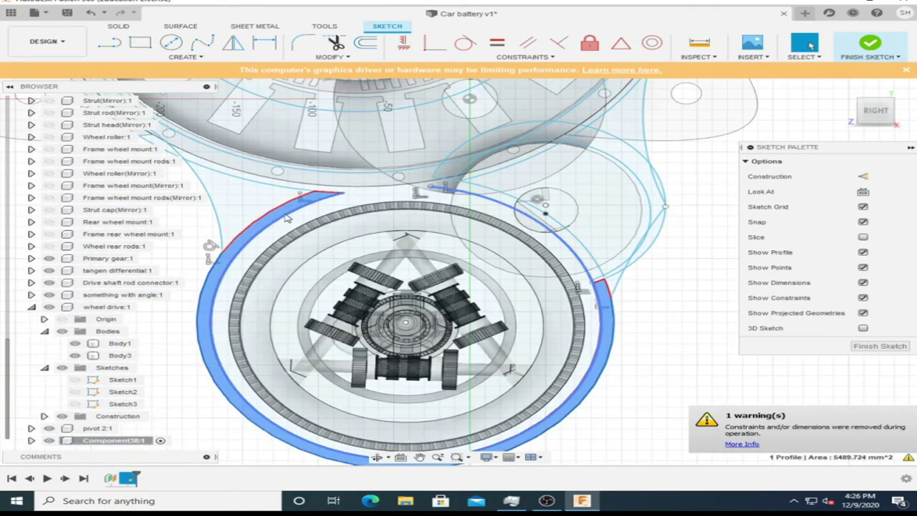
{"action": "scroll", "coordinate": [600, 272], "scroll_direction": "up", "scroll_amount": 3}
{"action": "left_click", "coordinate": [600, 273]}
{"action": "scroll", "coordinate": [601, 269], "scroll_direction": "down", "scroll_amount": 3}
{"action": "scroll", "coordinate": [612, 254], "scroll_direction": "up", "scroll_amount": 2}
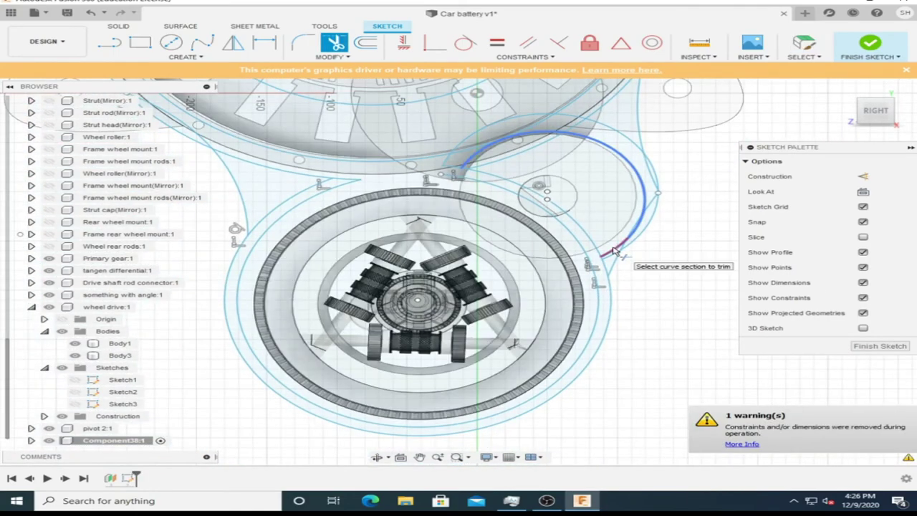
{"action": "scroll", "coordinate": [624, 231], "scroll_direction": "up", "scroll_amount": 3}
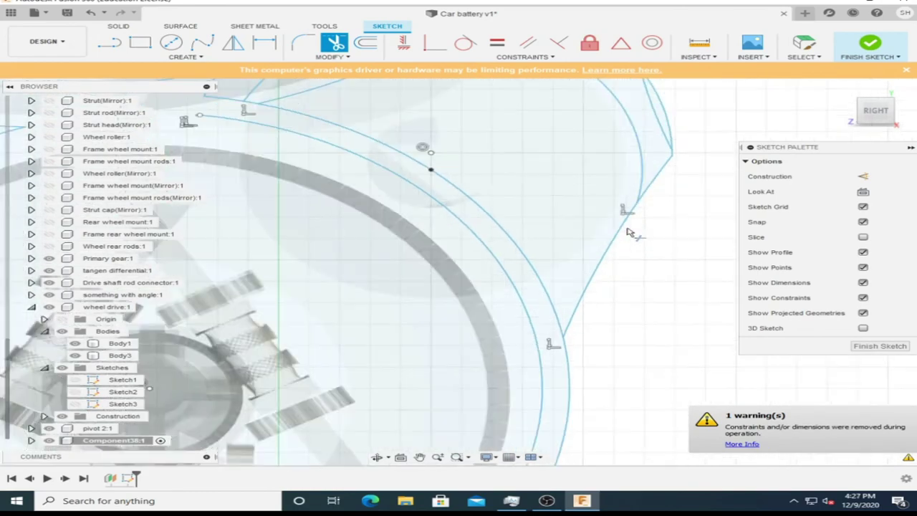
{"action": "left_click", "coordinate": [620, 230]}
{"action": "scroll", "coordinate": [617, 231], "scroll_direction": "down", "scroll_amount": 3}
{"action": "left_click", "coordinate": [641, 230]}
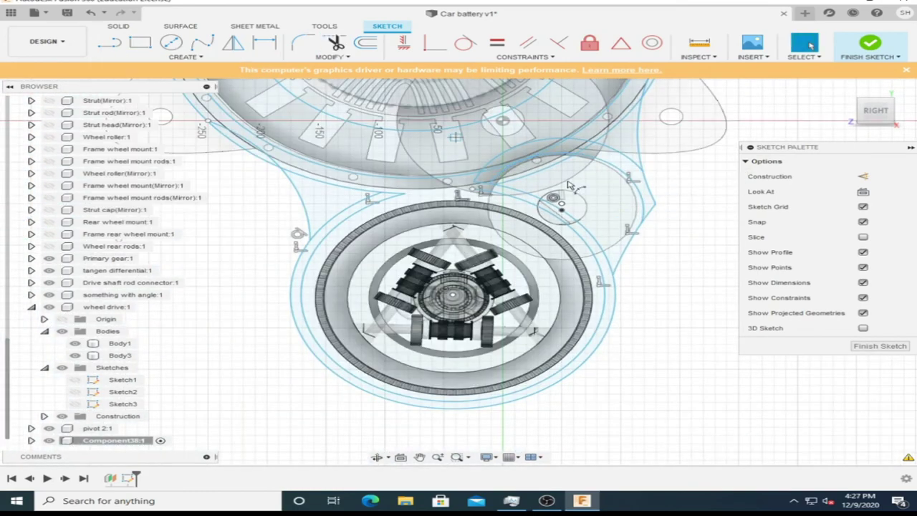
- Trim further unwanted arc sections, briefly trying a three-point arc without adding one
{"action": "scroll", "coordinate": [646, 219], "scroll_direction": "up", "scroll_amount": 2}
{"action": "scroll", "coordinate": [619, 247], "scroll_direction": "up", "scroll_amount": 5}
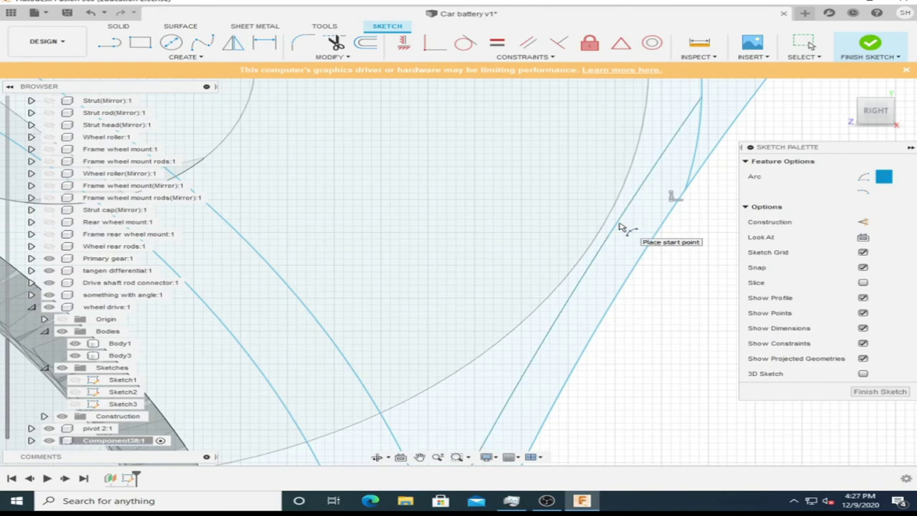
{"action": "right_click", "coordinate": [616, 229]}
{"action": "left_click", "coordinate": [606, 189]}
{"action": "scroll", "coordinate": [658, 222], "scroll_direction": "up", "scroll_amount": 3}
{"action": "left_click", "coordinate": [659, 221]}
{"action": "scroll", "coordinate": [659, 221], "scroll_direction": "down", "scroll_amount": 5}
{"action": "left_click", "coordinate": [185, 57]}
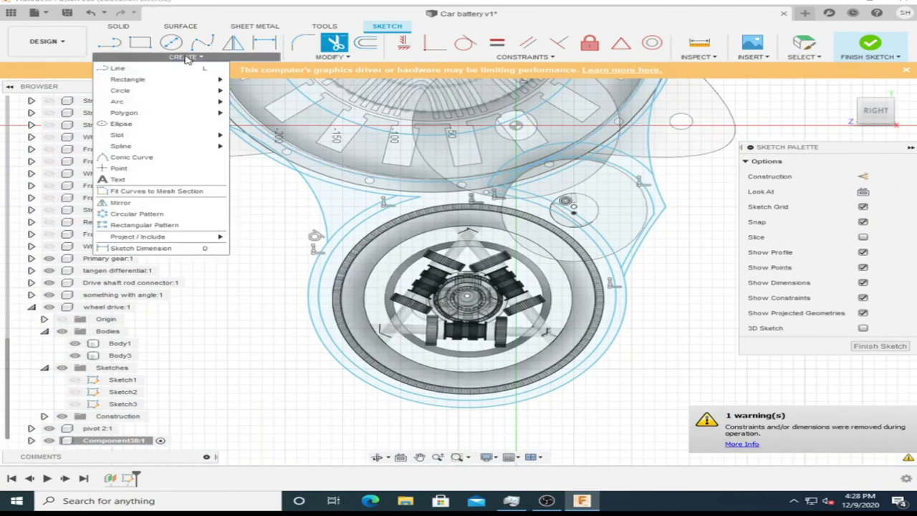
{"action": "left_click", "coordinate": [258, 101]}
{"action": "scroll", "coordinate": [624, 157], "scroll_direction": "up", "scroll_amount": 3}
{"action": "scroll", "coordinate": [625, 157], "scroll_direction": "down", "scroll_amount": 3}
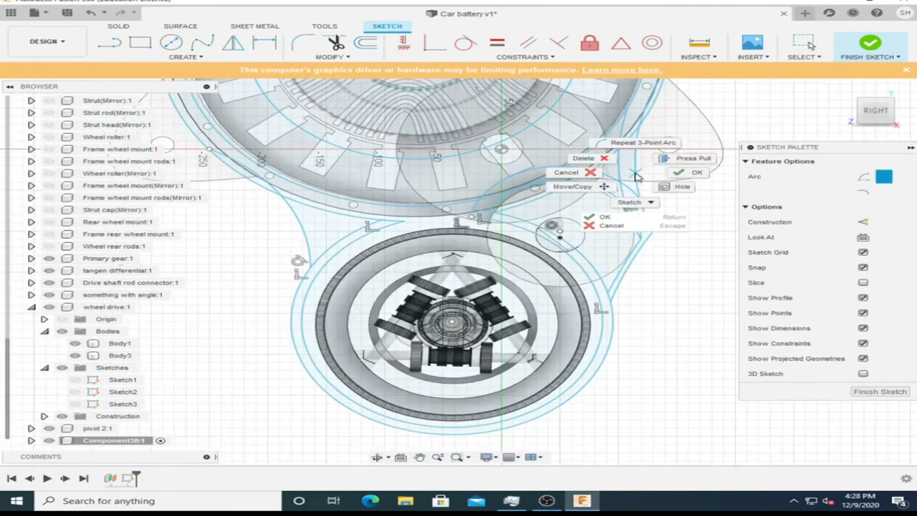
{"action": "left_click", "coordinate": [337, 45]}
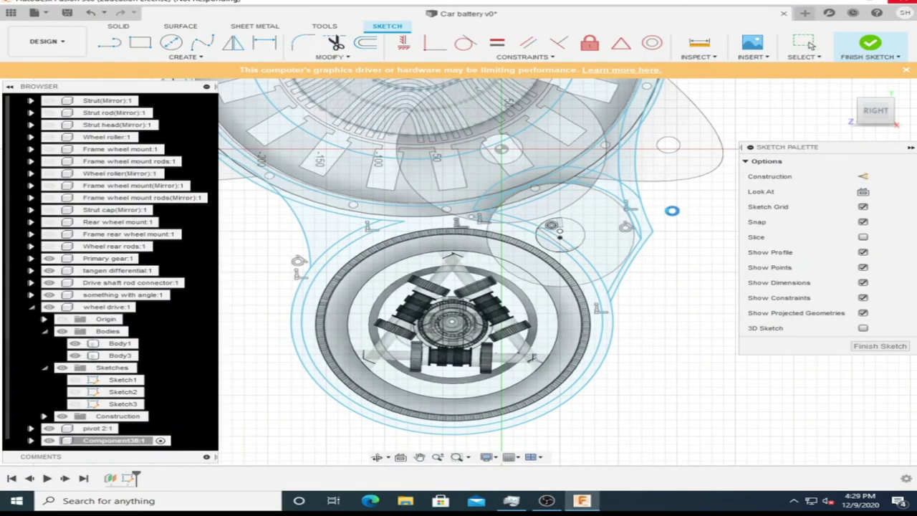
{"action": "scroll", "coordinate": [673, 215], "scroll_direction": "up", "scroll_amount": 3}
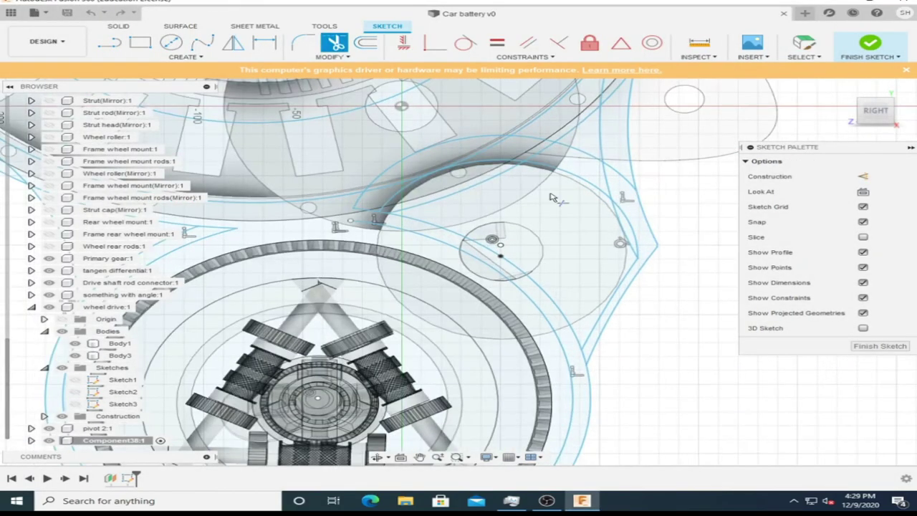
{"action": "left_click", "coordinate": [577, 161]}
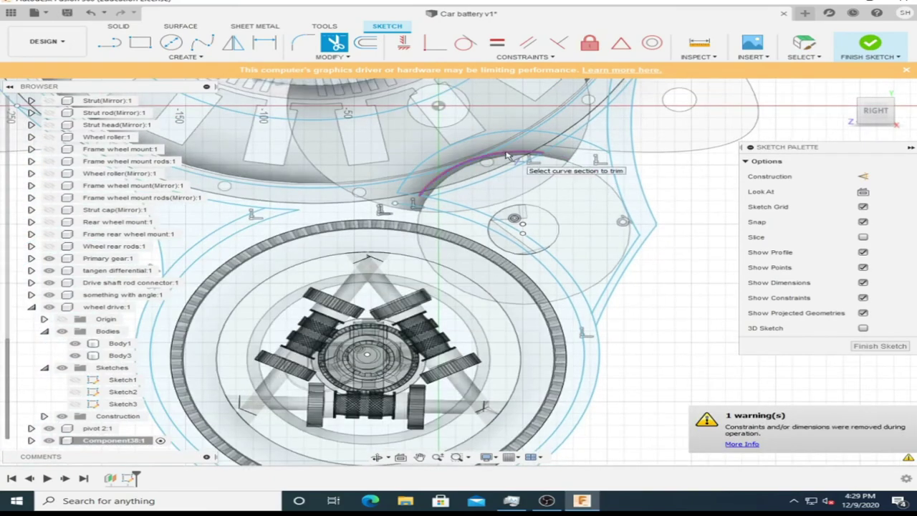
{"action": "scroll", "coordinate": [430, 183], "scroll_direction": "down", "scroll_amount": 2}
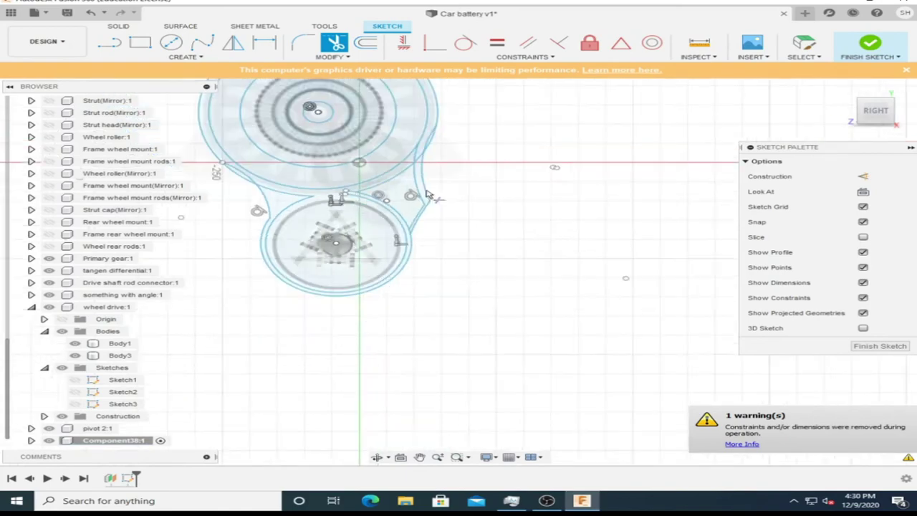
{"action": "scroll", "coordinate": [530, 144], "scroll_direction": "up", "scroll_amount": 3}
{"action": "scroll", "coordinate": [457, 181], "scroll_direction": "up", "scroll_amount": 2}
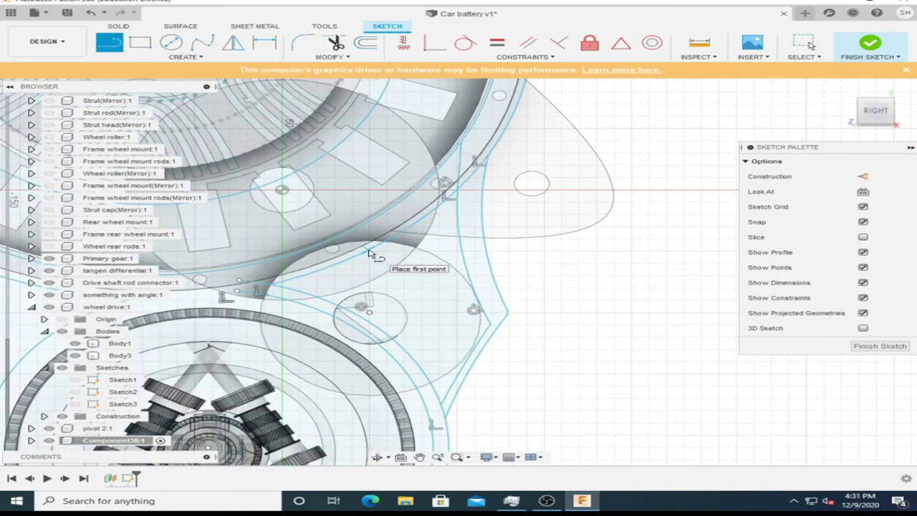
- Finish trimming and select the single closed housing outline profile
{"action": "left_click", "coordinate": [335, 43]}
{"action": "scroll", "coordinate": [396, 236], "scroll_direction": "down", "scroll_amount": 2}
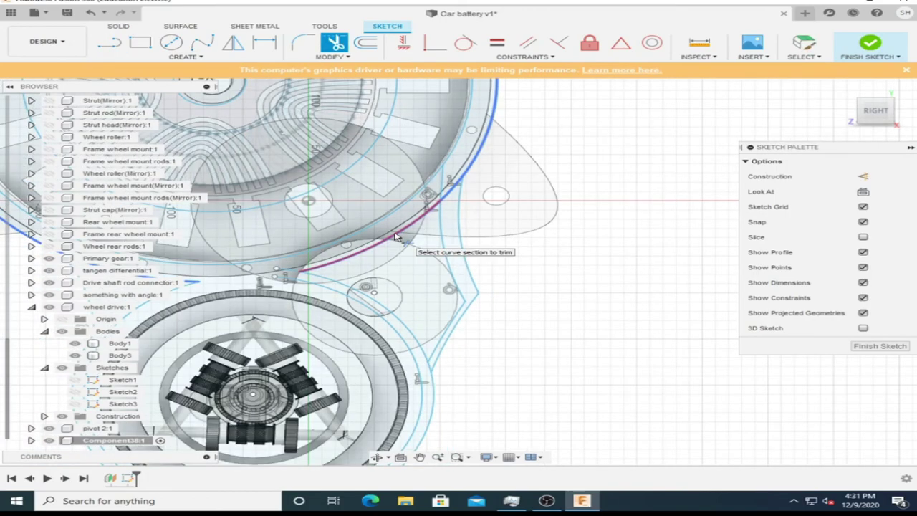
{"action": "key", "text": "Escape"}
{"action": "scroll", "coordinate": [527, 266], "scroll_direction": "down", "scroll_amount": 3}
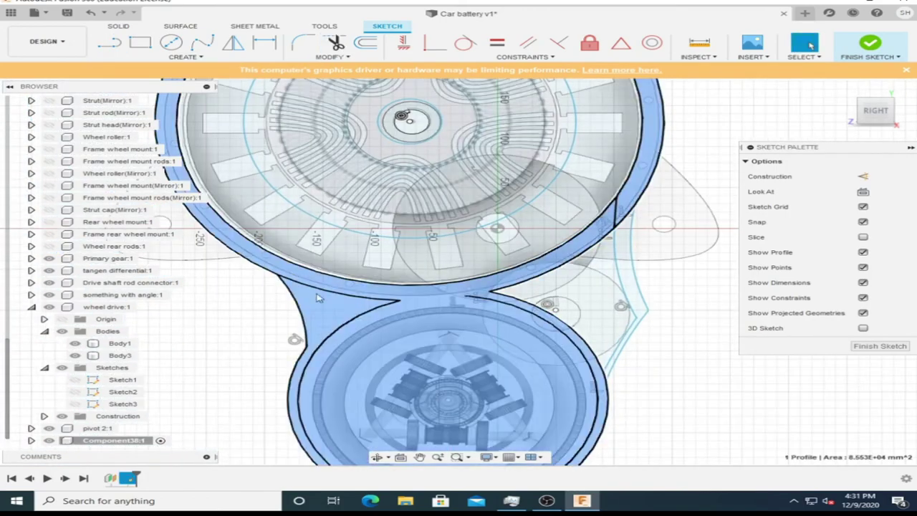
{"action": "scroll", "coordinate": [401, 286], "scroll_direction": "up", "scroll_amount": 3}
{"action": "scroll", "coordinate": [401, 286], "scroll_direction": "down", "scroll_amount": 2}
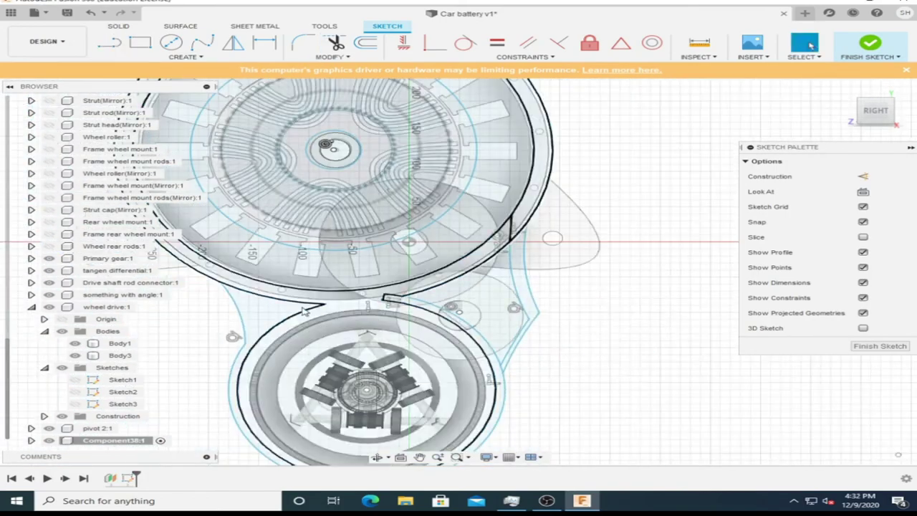
{"action": "scroll", "coordinate": [401, 287], "scroll_direction": "up", "scroll_amount": 2}
{"action": "left_click", "coordinate": [236, 336]}
- Draw a circle around the pivot in the housing sketch
{"action": "key", "text": "e"}
{"action": "left_click", "coordinate": [894, 121]}
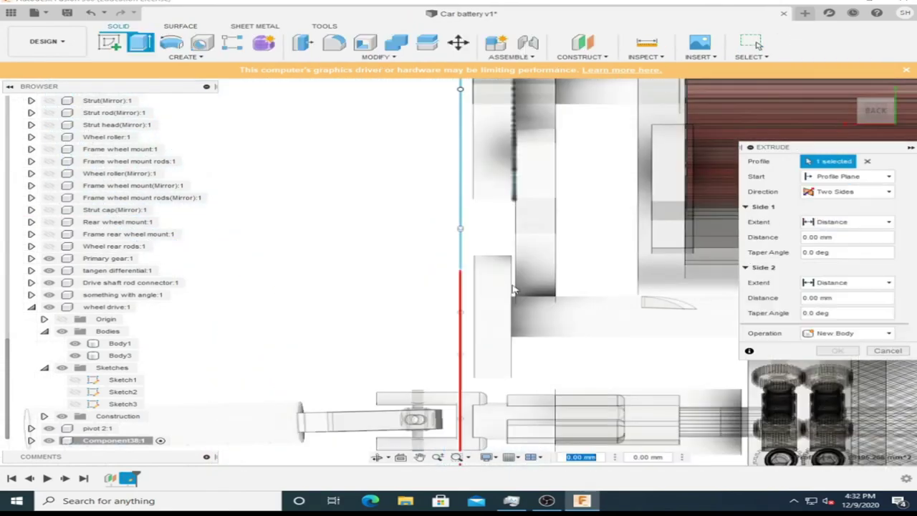
{"action": "left_click", "coordinate": [867, 118]}
{"action": "key", "text": "c"}
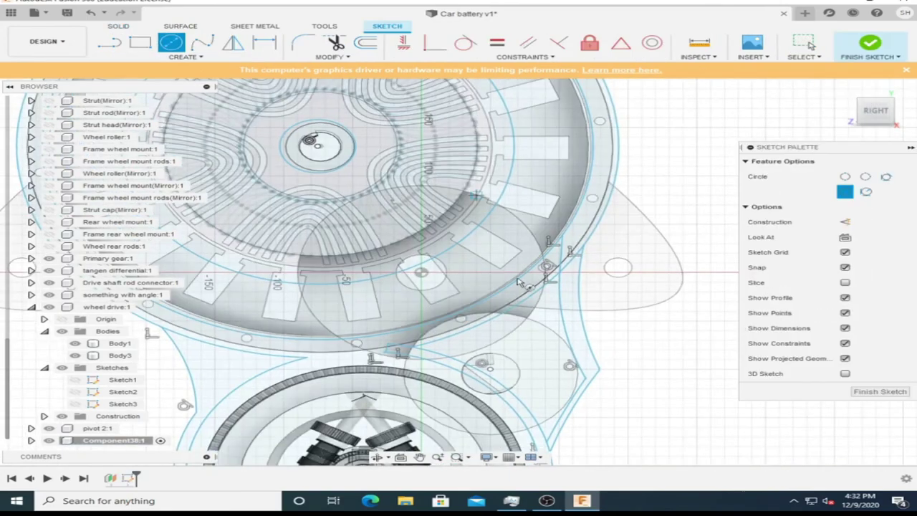
{"action": "middle_click_drag", "start_coordinate": [686, 424], "coordinate": [644, 401], "text": "shift"}
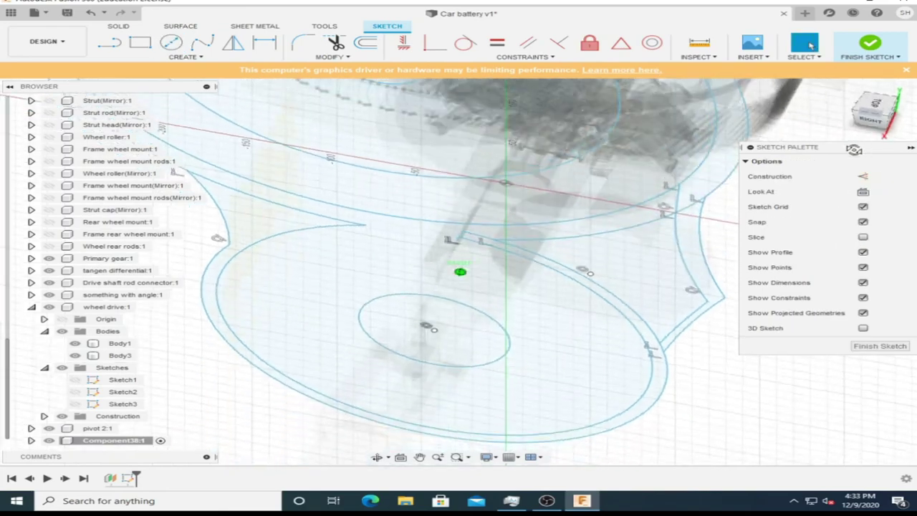
{"action": "key", "text": "Escape"}
{"action": "left_click", "coordinate": [588, 401]}
{"action": "key", "text": "c"}
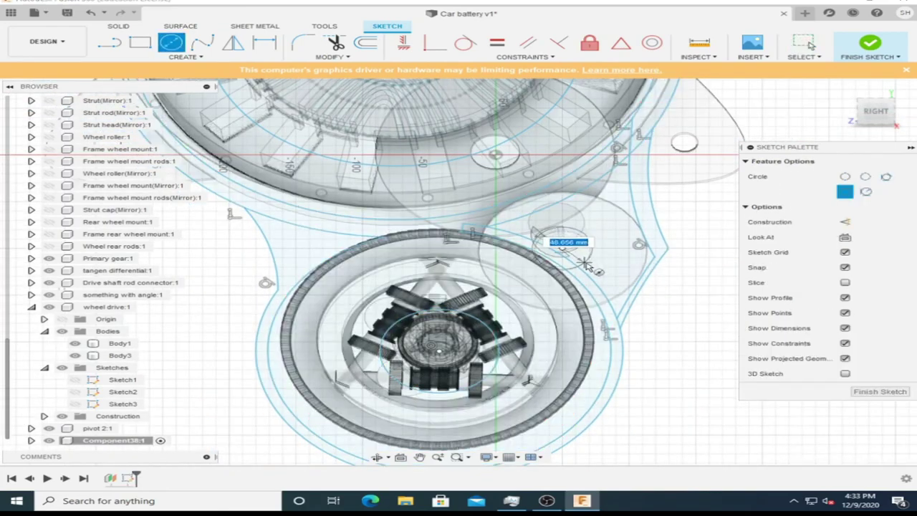
{"action": "scroll", "coordinate": [522, 261], "scroll_direction": "up", "scroll_amount": 10}
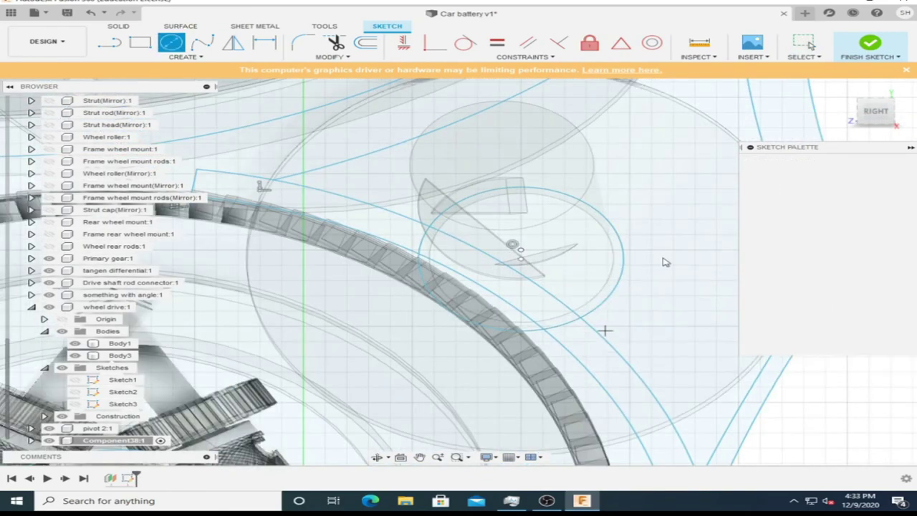
{"action": "key", "text": "Escape"}
{"action": "scroll", "coordinate": [665, 262], "scroll_direction": "down", "scroll_amount": 10}
{"action": "left_click", "coordinate": [573, 344]}
- Extrude the housing plate profiles two-sided, 110 mm and -130 mm, as a new body
{"action": "left_click", "coordinate": [637, 198], "text": "shift"}
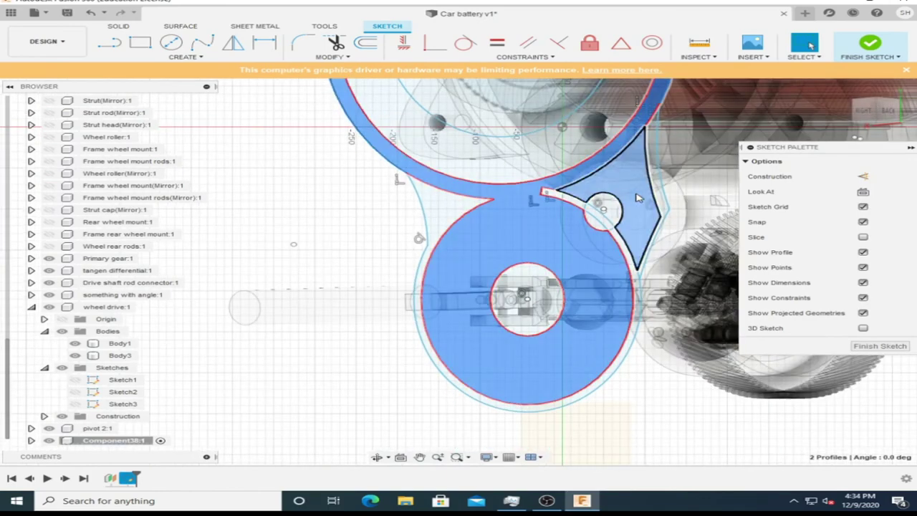
{"action": "left_click", "coordinate": [631, 189]}
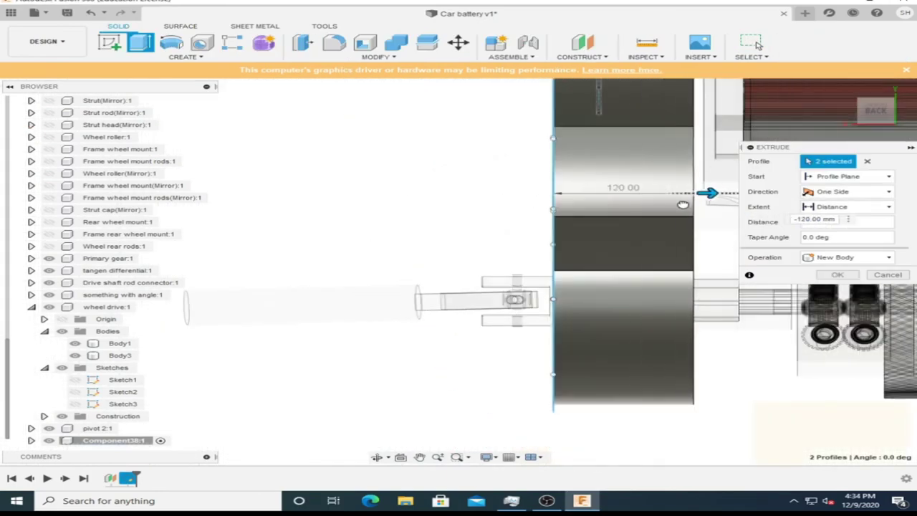
{"action": "left_click", "coordinate": [831, 191]}
{"action": "left_click", "coordinate": [831, 215]}
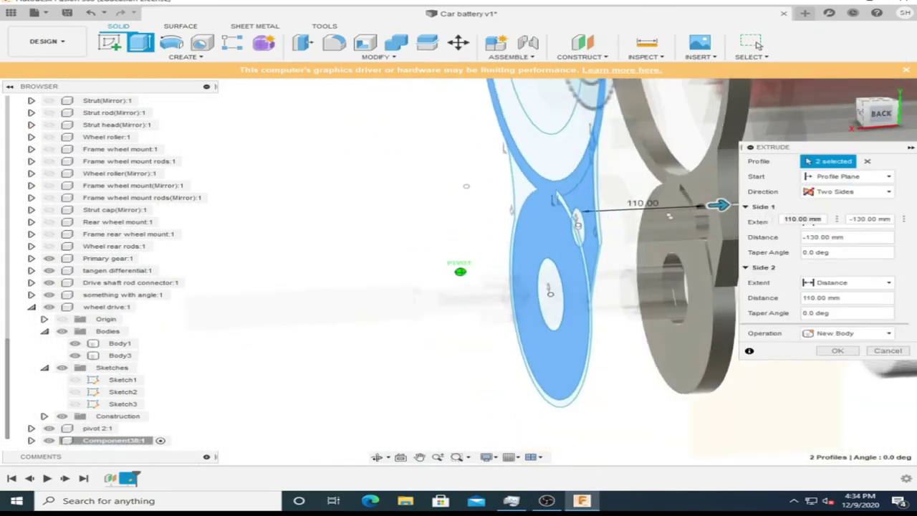
{"action": "middle_click_drag", "start_coordinate": [466, 272], "coordinate": [490, 285], "text": "shift"}
{"action": "left_click", "coordinate": [489, 285]}
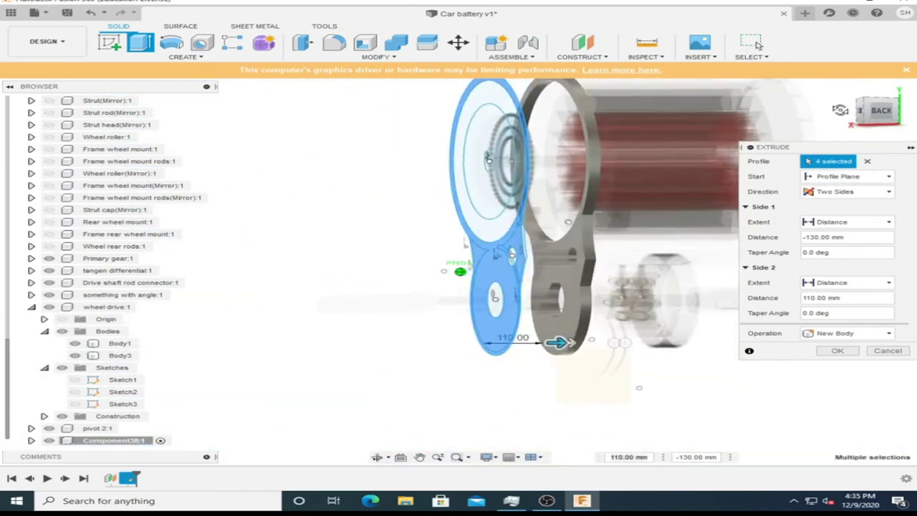
{"action": "left_click", "coordinate": [837, 350]}
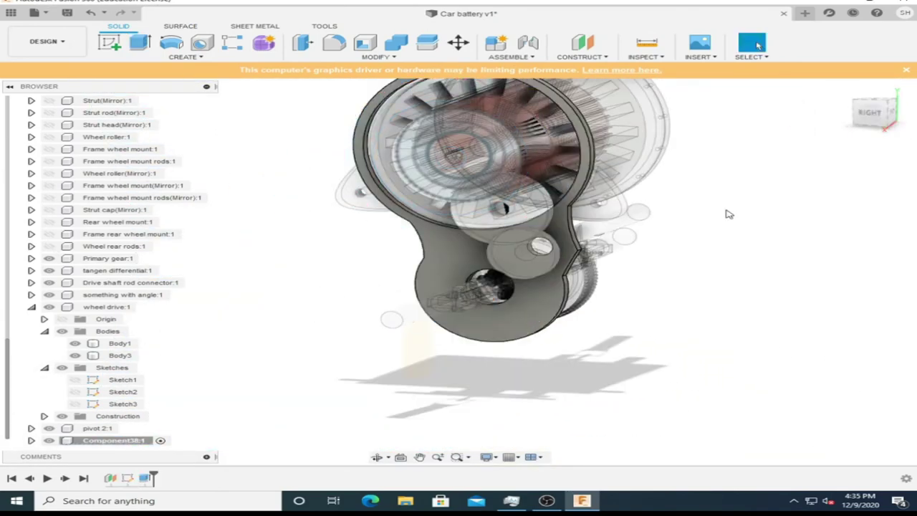
- Extrude the wheel profile from Component38's Sketch1 out to about 200 mm
{"action": "left_click", "coordinate": [61, 428]}
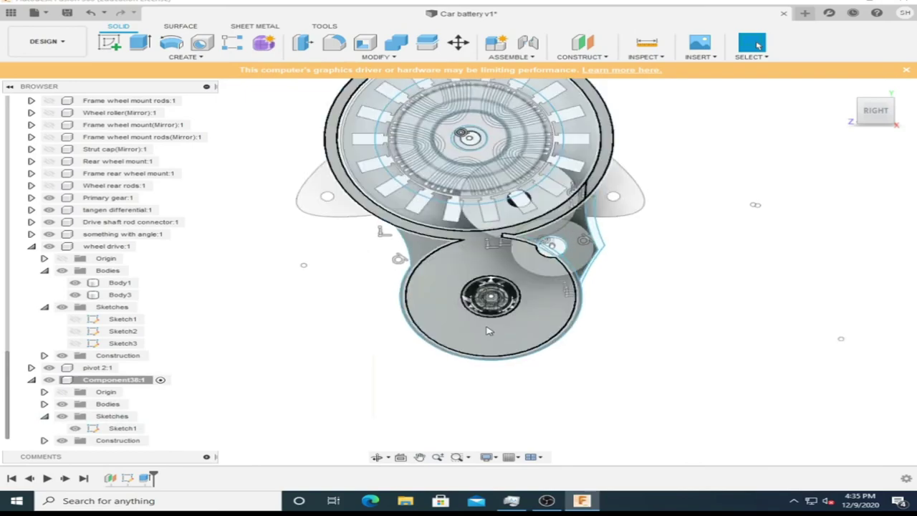
{"action": "left_click", "coordinate": [475, 273]}
{"action": "key", "text": "e"}
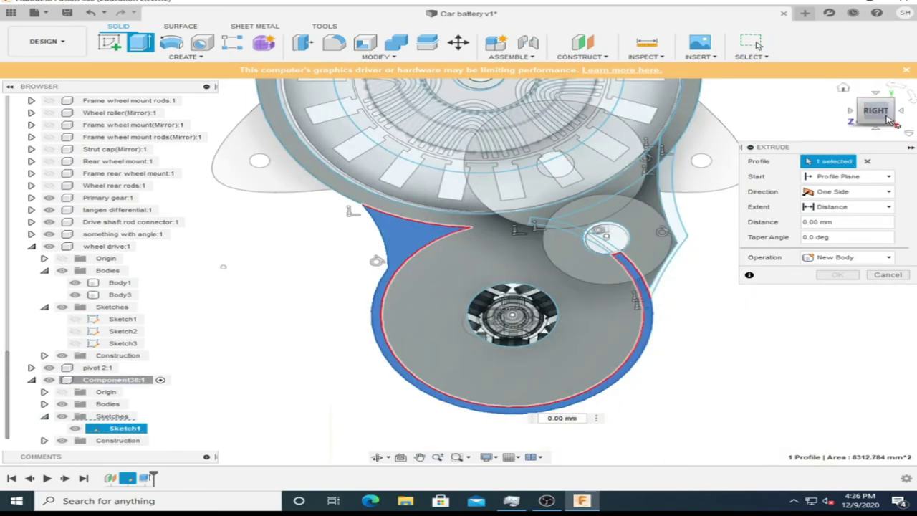
{"action": "left_click", "coordinate": [890, 120]}
{"action": "mouse_move", "coordinate": [522, 389]}
{"action": "left_mouse_down"}
{"action": "mouse_move", "coordinate": [594, 334]}
{"action": "mouse_move", "coordinate": [623, 356]}
{"action": "mouse_move", "coordinate": [577, 298]}
{"action": "left_mouse_up"}
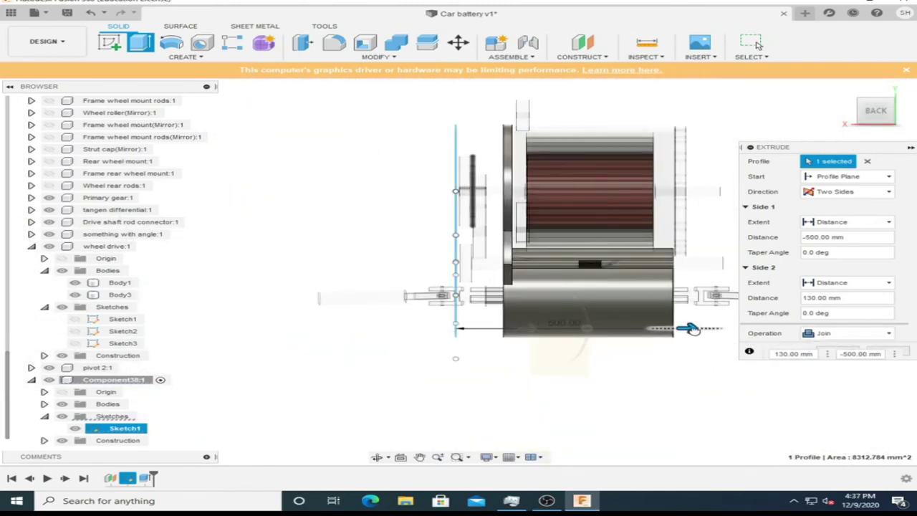
{"action": "scroll", "coordinate": [681, 322], "scroll_direction": "up", "scroll_amount": 2}
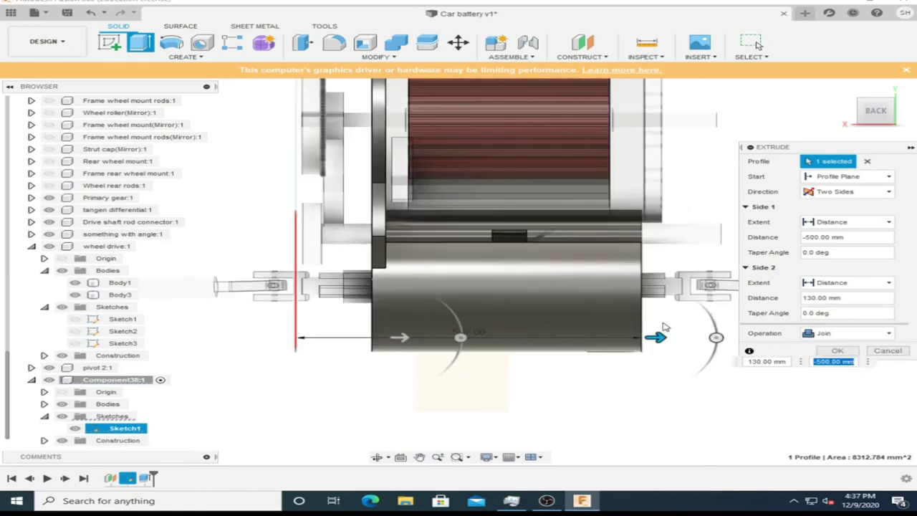
{"action": "scroll", "coordinate": [651, 336], "scroll_direction": "up", "scroll_amount": 3}
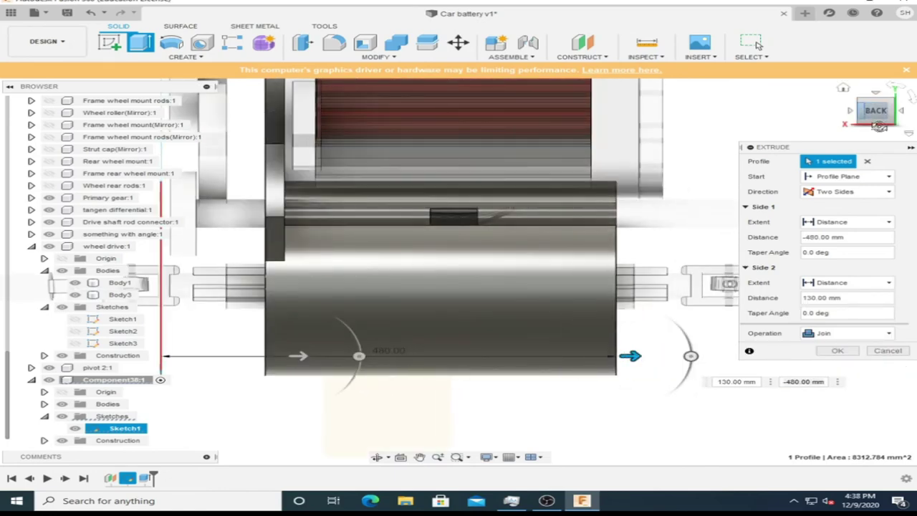
{"action": "middle_click_drag", "start_coordinate": [636, 355], "coordinate": [379, 362], "text": "shift"}
{"action": "key", "text": "Return"}
- Apply a two-sided cut about -440 mm deep around the drive shaft
{"action": "key", "text": "e"}
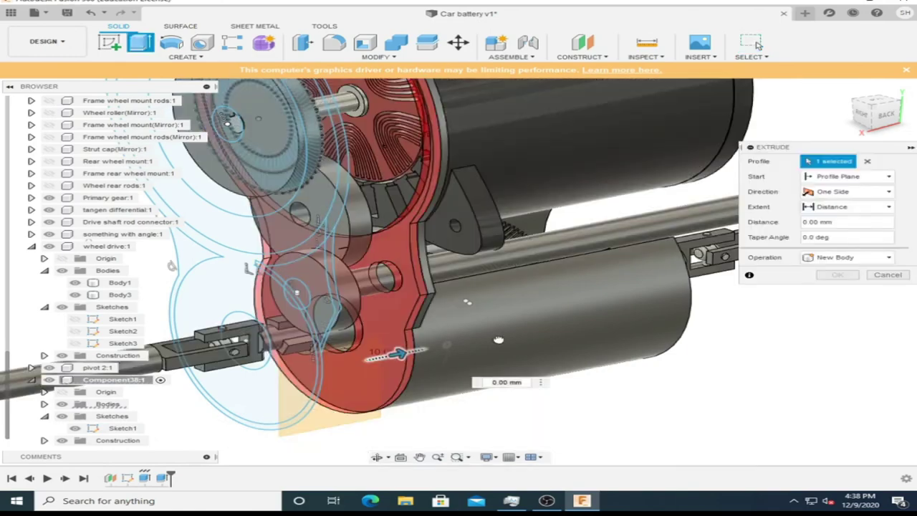
{"action": "left_click", "coordinate": [876, 111]}
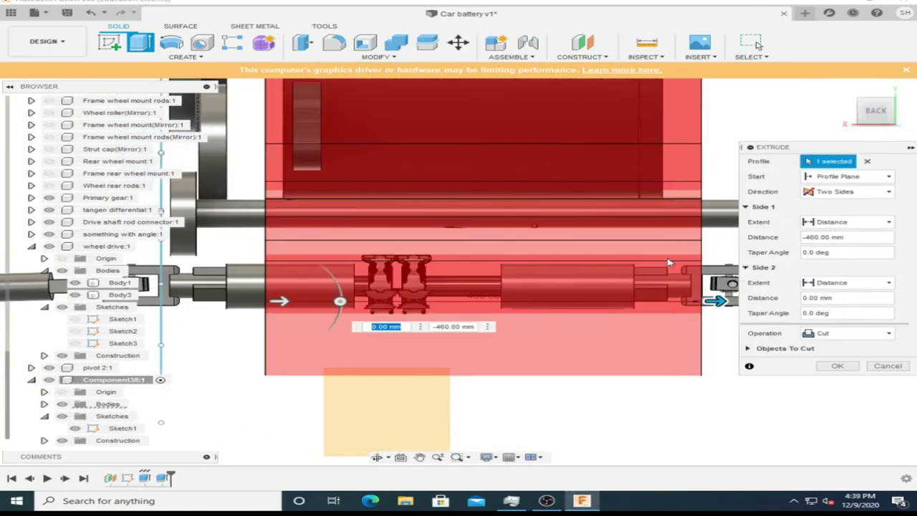
{"action": "left_click_drag", "start_coordinate": [697, 265], "coordinate": [706, 303]}
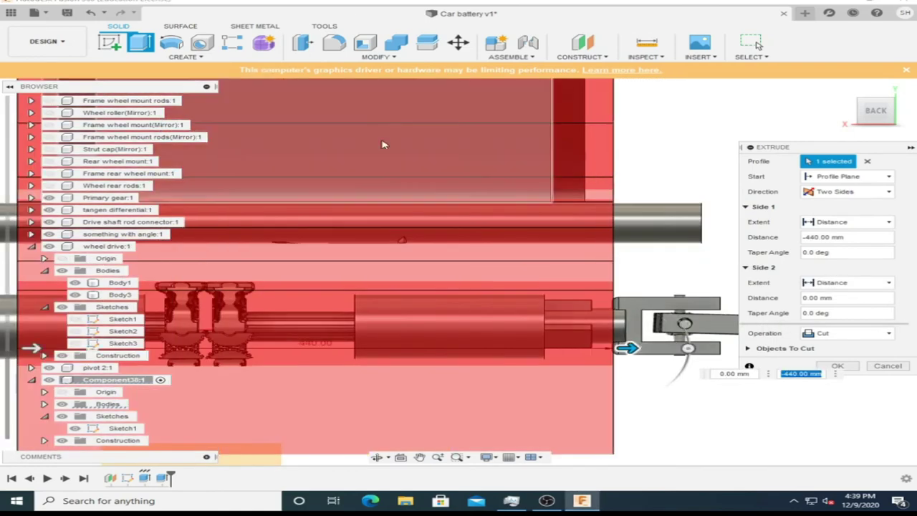
{"action": "key", "text": "Return"}
{"action": "scroll", "coordinate": [387, 190], "scroll_direction": "up", "scroll_amount": 3}
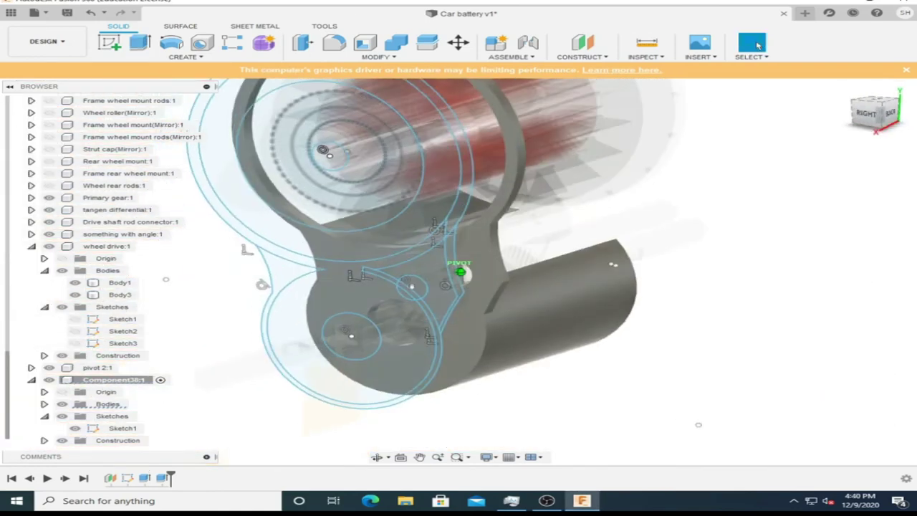
- Extrude the Sketch1 profile one side to about -525 mm, joined to the housing
{"action": "left_click", "coordinate": [297, 256]}
{"action": "key", "text": "e"}
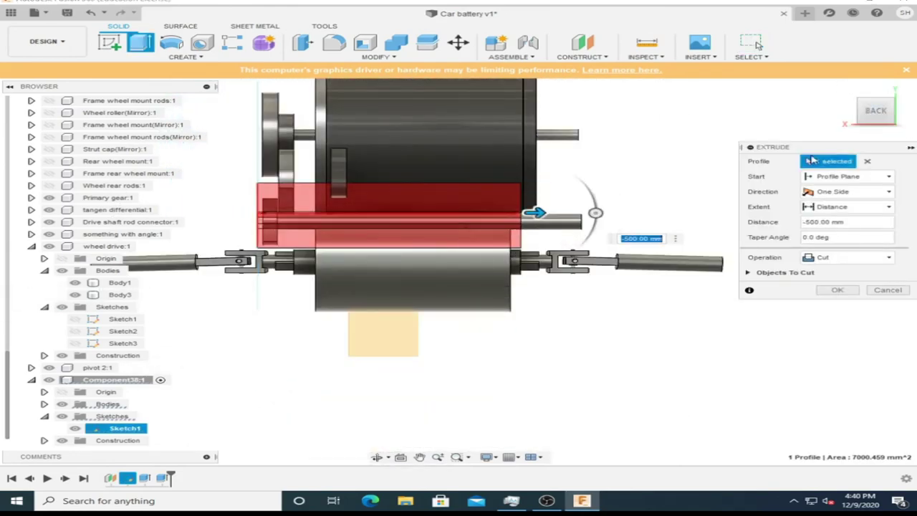
{"action": "scroll", "coordinate": [542, 217], "scroll_direction": "up", "scroll_amount": 5}
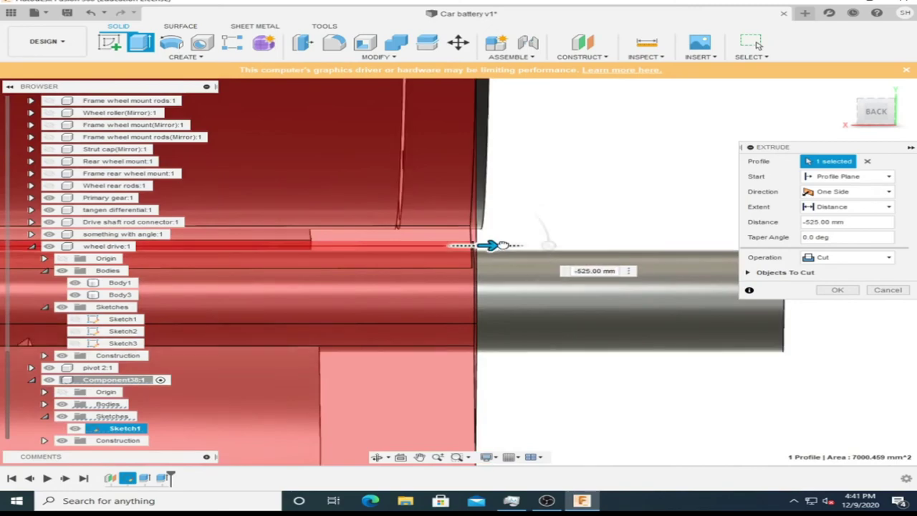
{"action": "scroll", "coordinate": [494, 247], "scroll_direction": "down", "scroll_amount": 5}
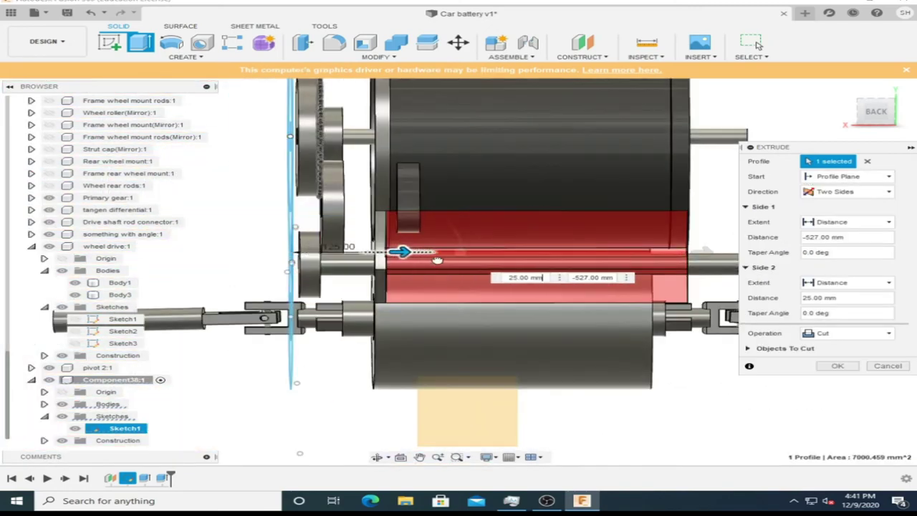
{"action": "type", "text": "125"}
{"action": "key", "text": "Return"}
{"action": "middle_click_drag", "start_coordinate": [405, 259], "coordinate": [816, 191], "text": "shift"}
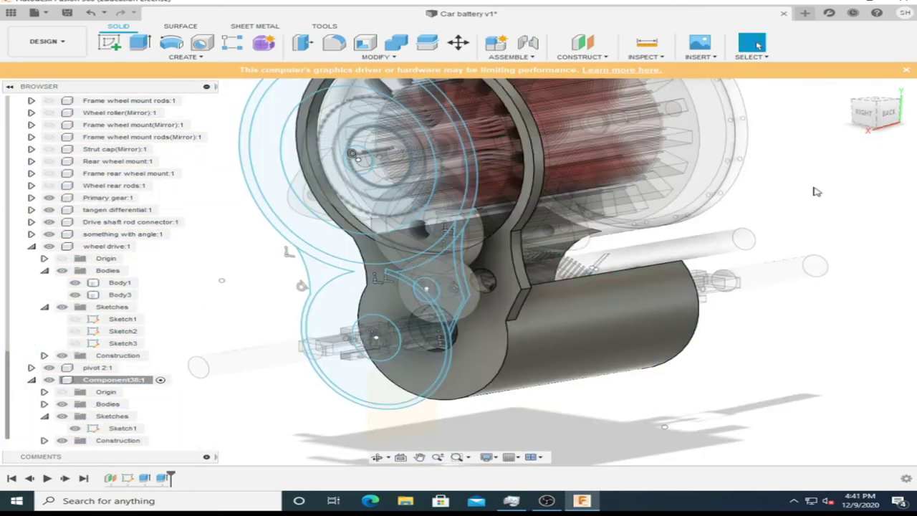
{"action": "key", "text": "ctrl+z"}
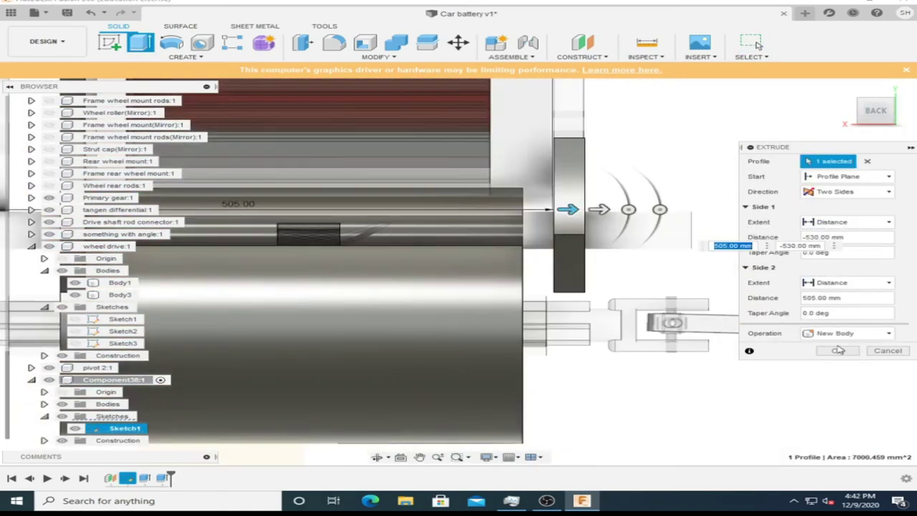
{"action": "left_click", "coordinate": [835, 350]}
{"action": "left_click", "coordinate": [869, 115]}
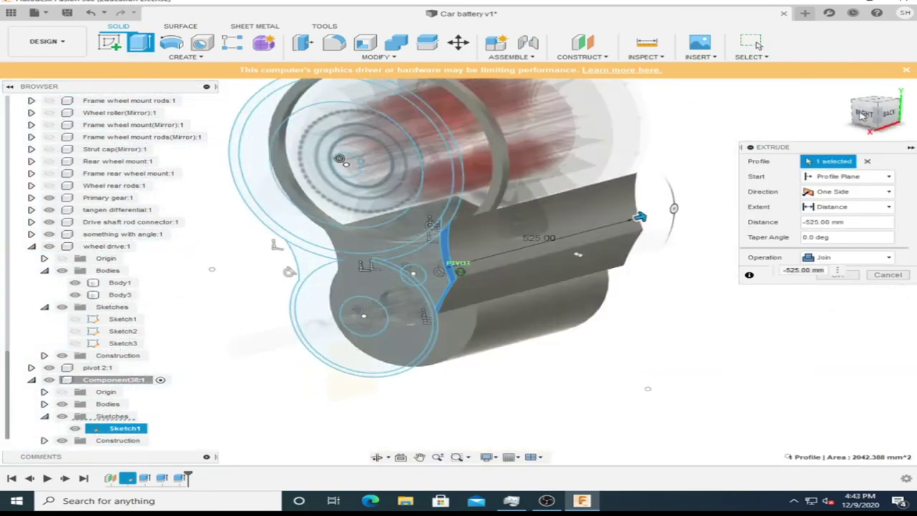
{"action": "left_click_drag", "start_coordinate": [419, 237], "coordinate": [392, 242]}
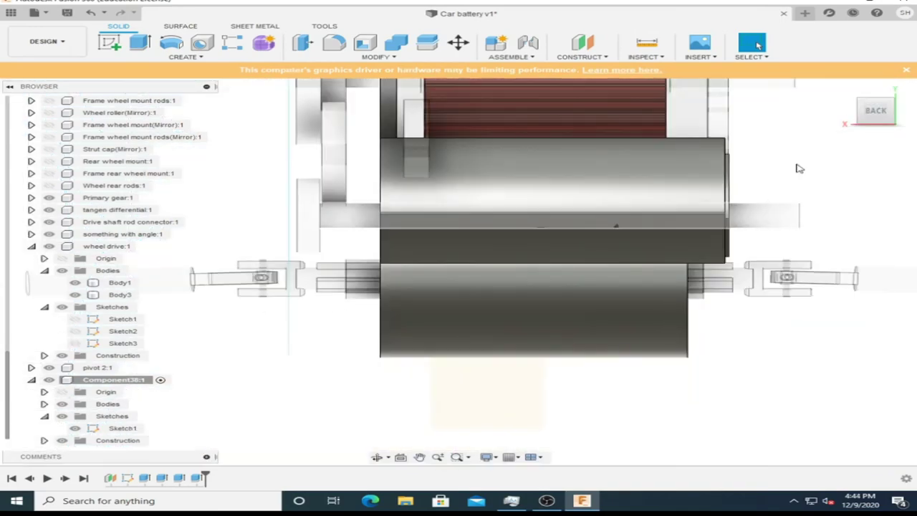
- Try a -600 mm extrude on the wheel face profile, then abandon it
{"action": "middle_click_drag", "start_coordinate": [800, 169], "coordinate": [416, 201], "text": "shift"}
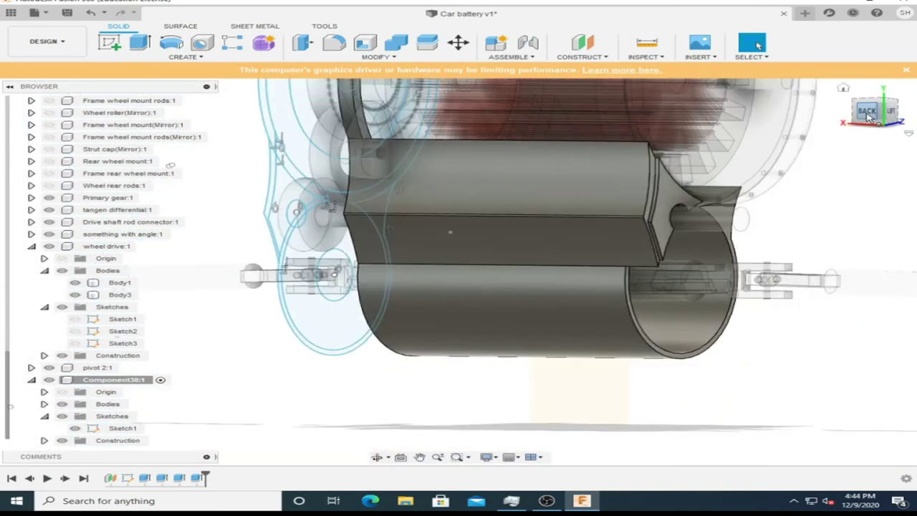
{"action": "key", "text": "e"}
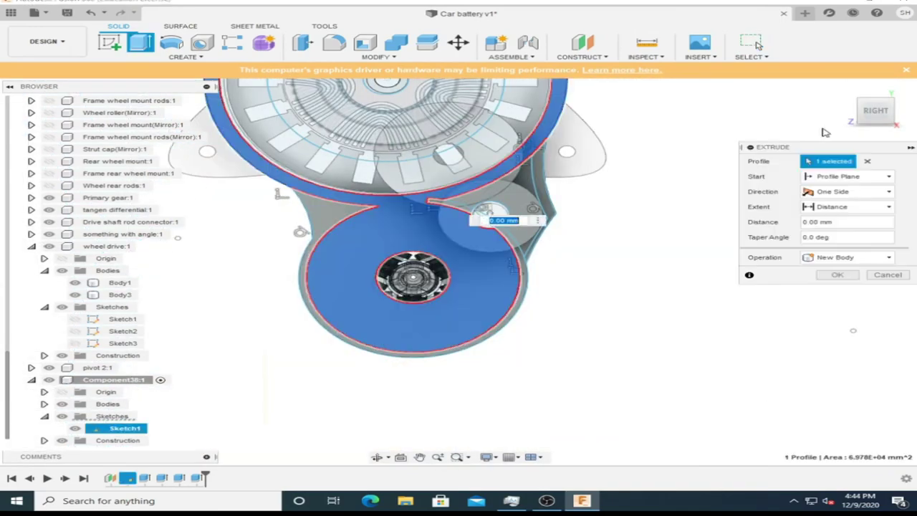
{"action": "type", "text": "-600"}
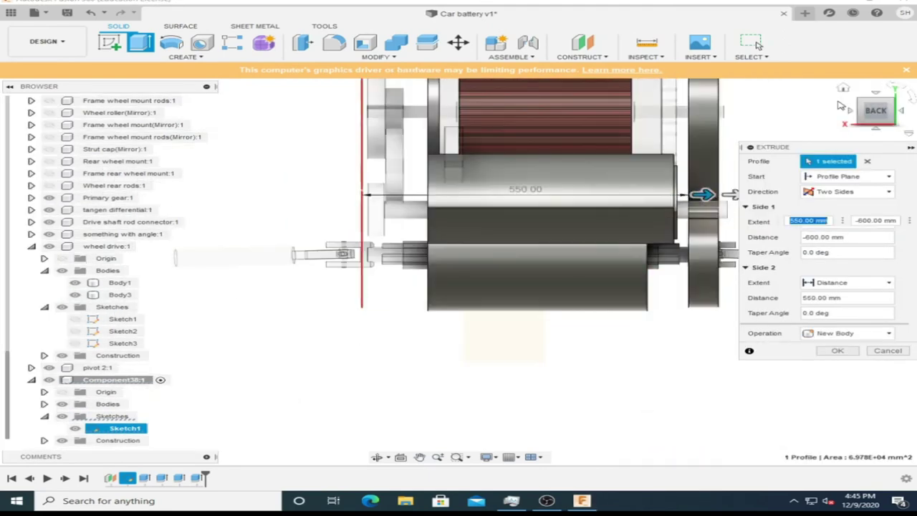
{"action": "mouse_move", "coordinate": [458, 215]}
{"action": "middle_mouse_down", "text": "shift"}
{"action": "mouse_move", "coordinate": [235, 172]}
{"action": "mouse_move", "coordinate": [423, 203]}
{"action": "middle_mouse_up", "text": "shift"}
{"action": "key", "text": "Return"}
- Sketch a 3-point arc on the wheel face and finish the sketch
{"action": "left_click", "coordinate": [185, 57]}
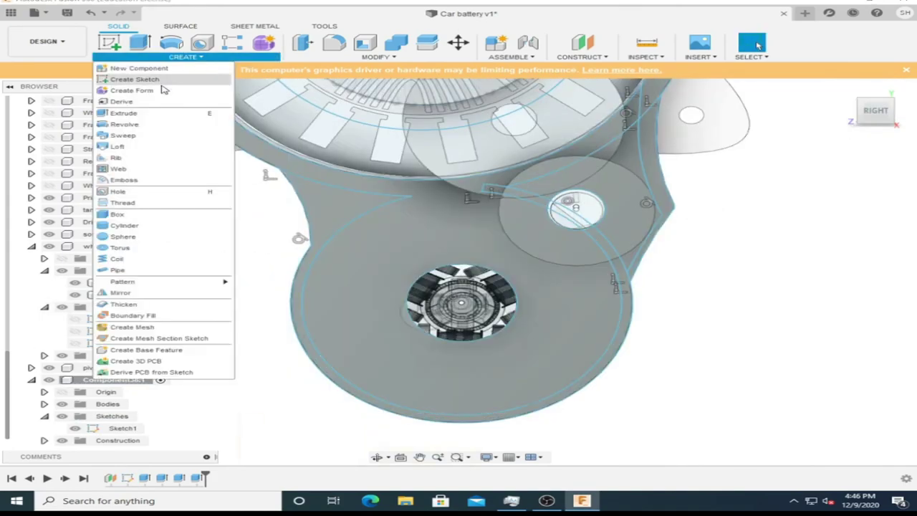
{"action": "key", "text": "Escape"}
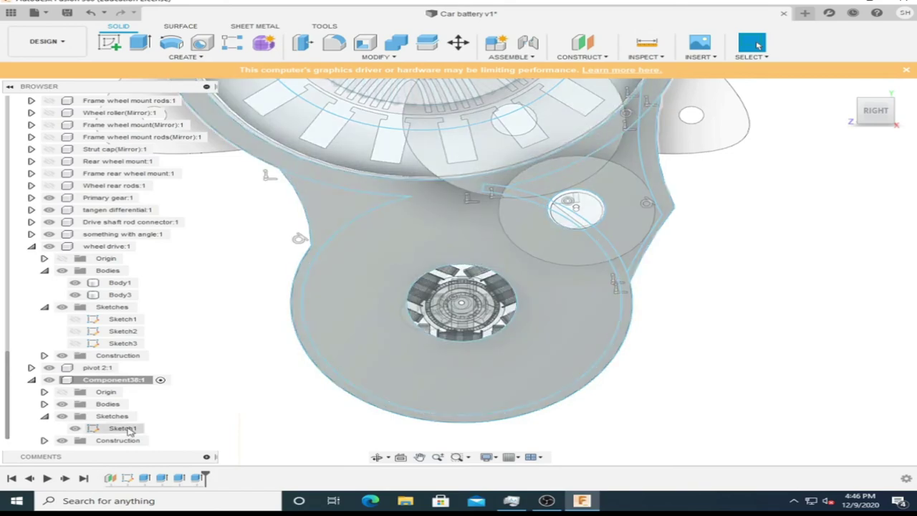
{"action": "left_click", "coordinate": [421, 245]}
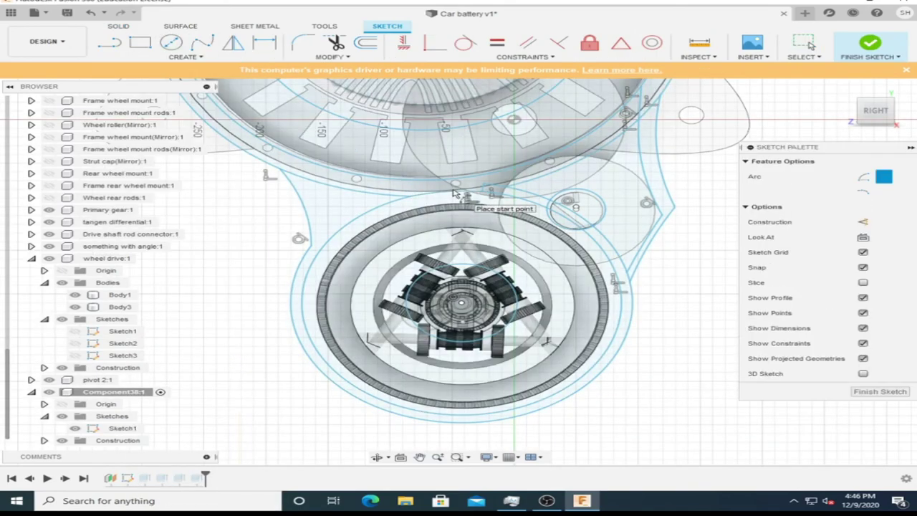
{"action": "scroll", "coordinate": [387, 194], "scroll_direction": "up", "scroll_amount": 3}
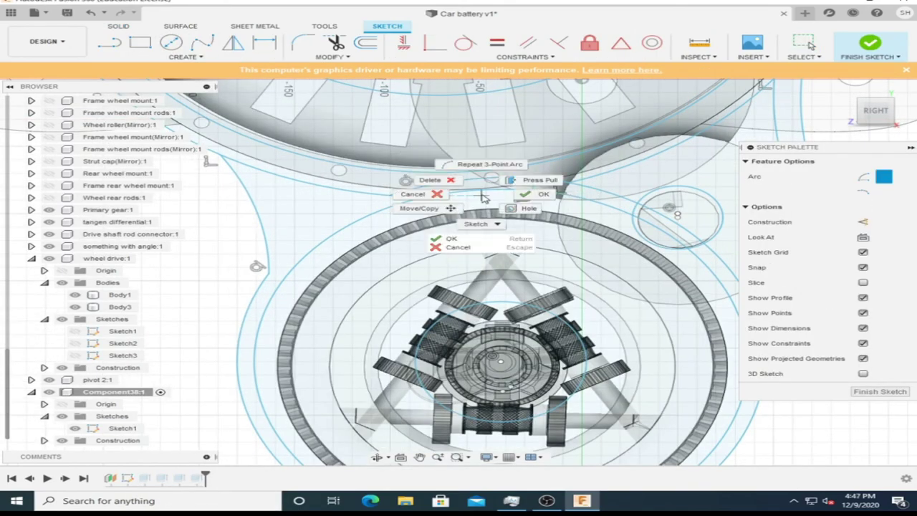
{"action": "left_click", "coordinate": [879, 346]}
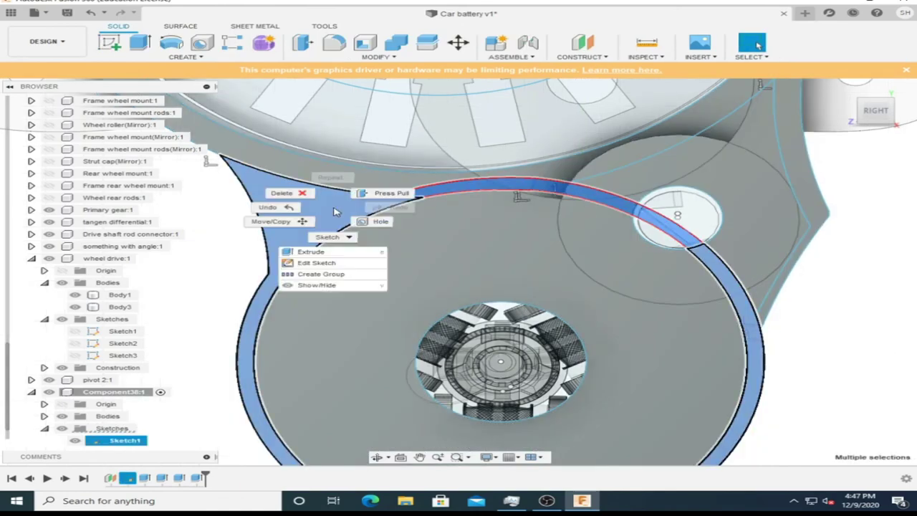
- Extrude the arc profiles two-sided, -480 mm and 450 mm, joined to the housing
{"action": "left_click", "coordinate": [311, 251]}
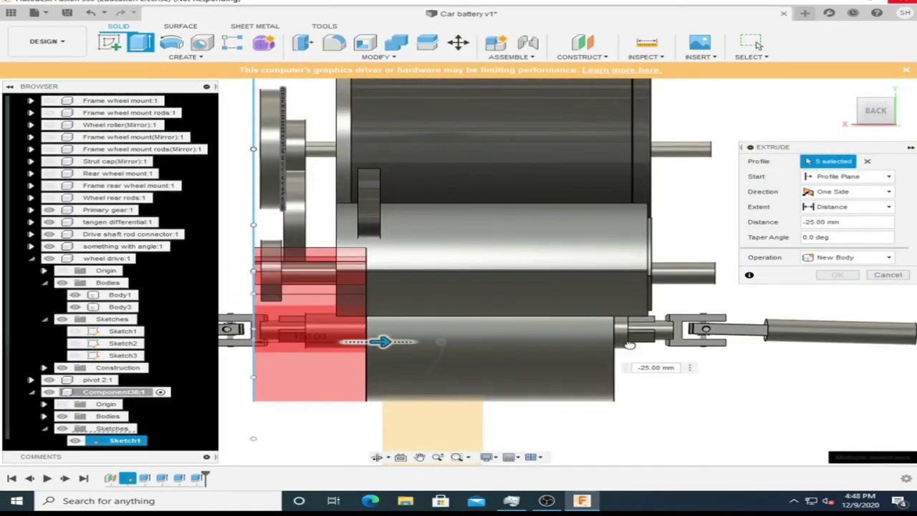
{"action": "left_click_drag", "start_coordinate": [380, 344], "coordinate": [549, 344]}
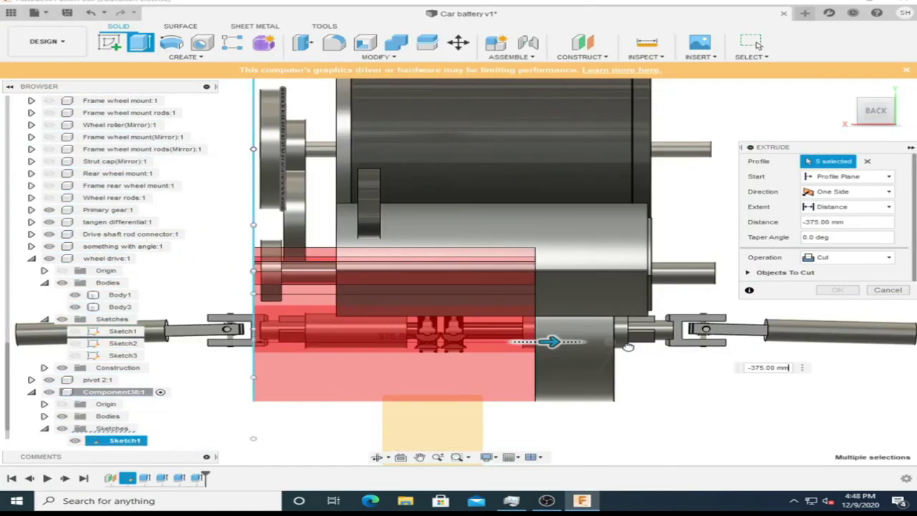
{"action": "scroll", "coordinate": [627, 346], "scroll_direction": "up", "scroll_amount": 5}
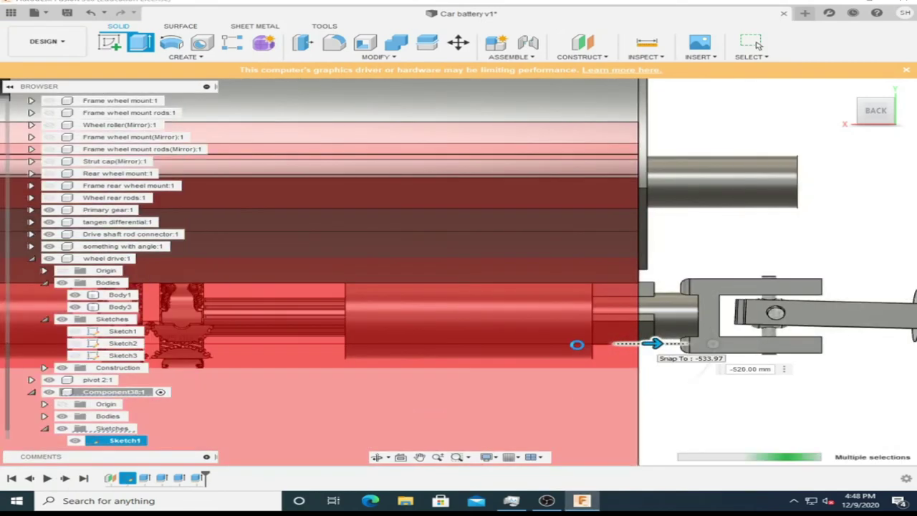
{"action": "left_click_drag", "start_coordinate": [643, 343], "coordinate": [635, 343]}
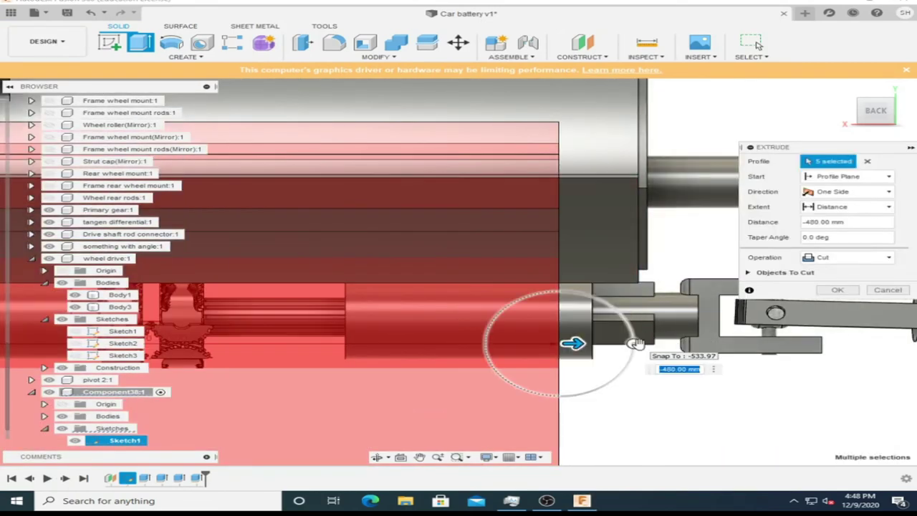
{"action": "scroll", "coordinate": [636, 343], "scroll_direction": "down", "scroll_amount": 4}
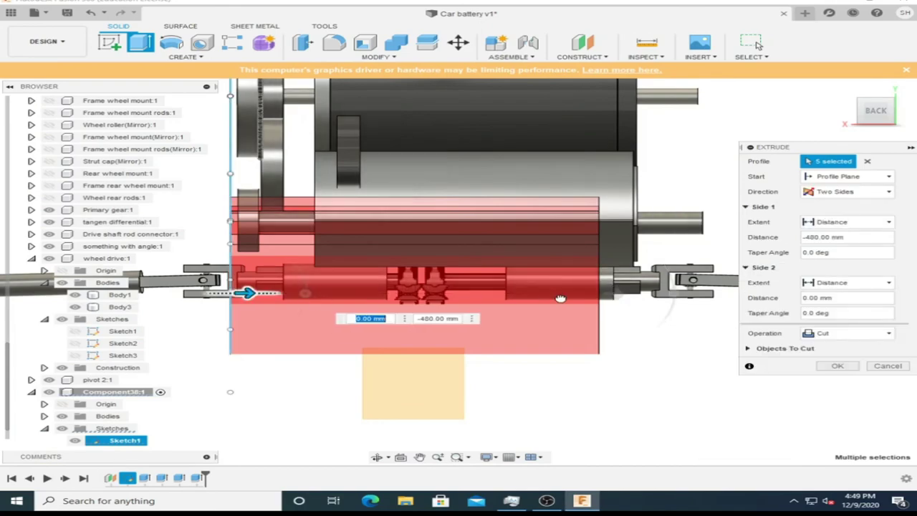
{"action": "type", "text": "25"}
{"action": "type", "text": "450"}
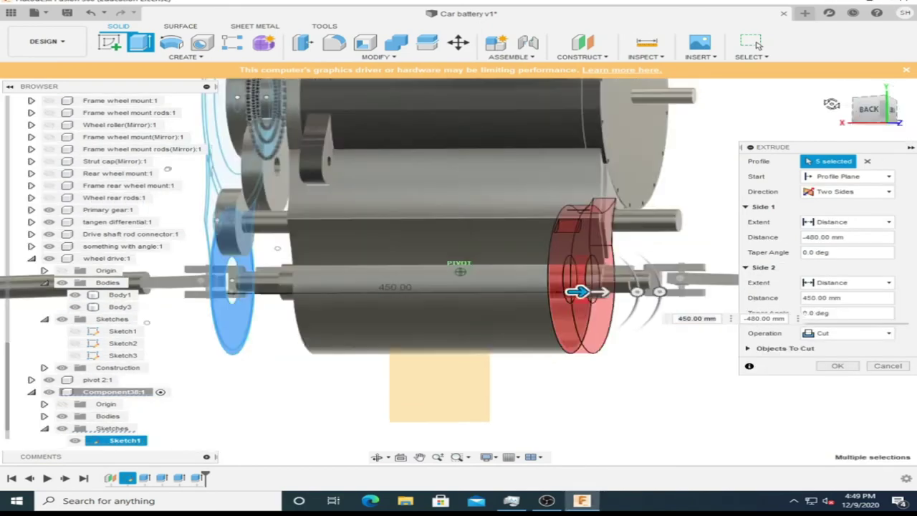
{"action": "middle_click_drag", "start_coordinate": [563, 302], "coordinate": [390, 285], "text": "shift"}
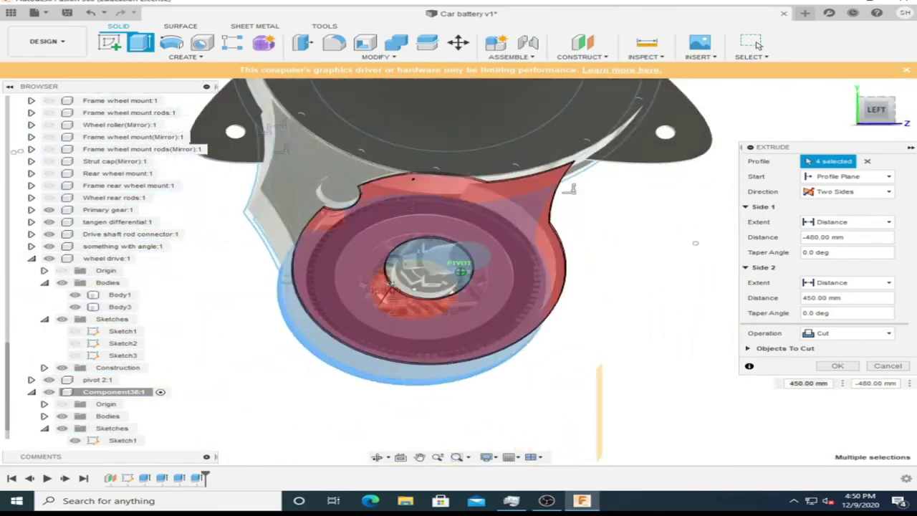
{"action": "left_click", "coordinate": [848, 333]}
{"action": "left_click", "coordinate": [824, 345]}
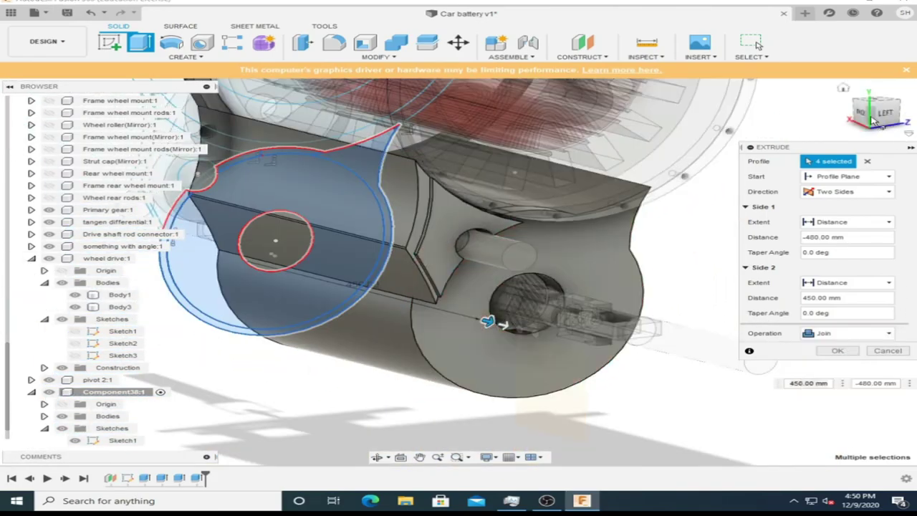
{"action": "scroll", "coordinate": [665, 427], "scroll_direction": "up", "scroll_amount": 5}
{"action": "scroll", "coordinate": [840, 354], "scroll_direction": "down", "scroll_amount": 5}
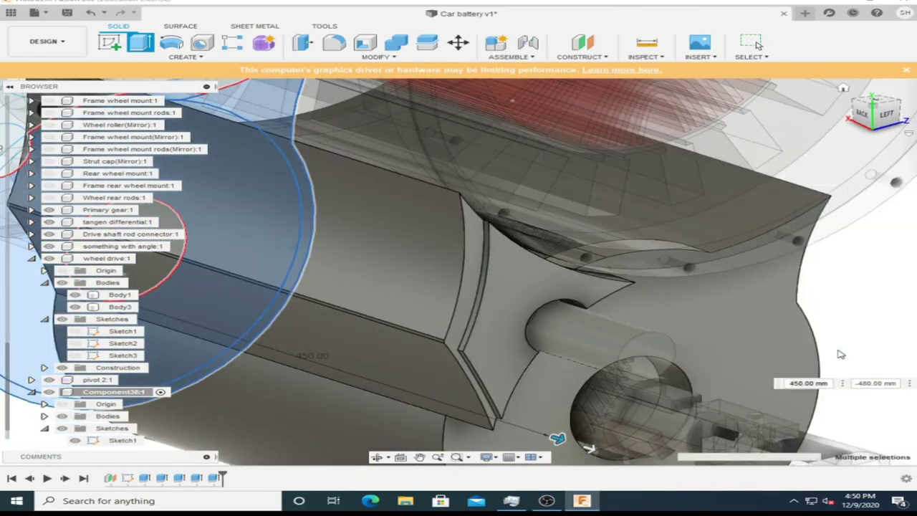
{"action": "key", "text": "Escape"}
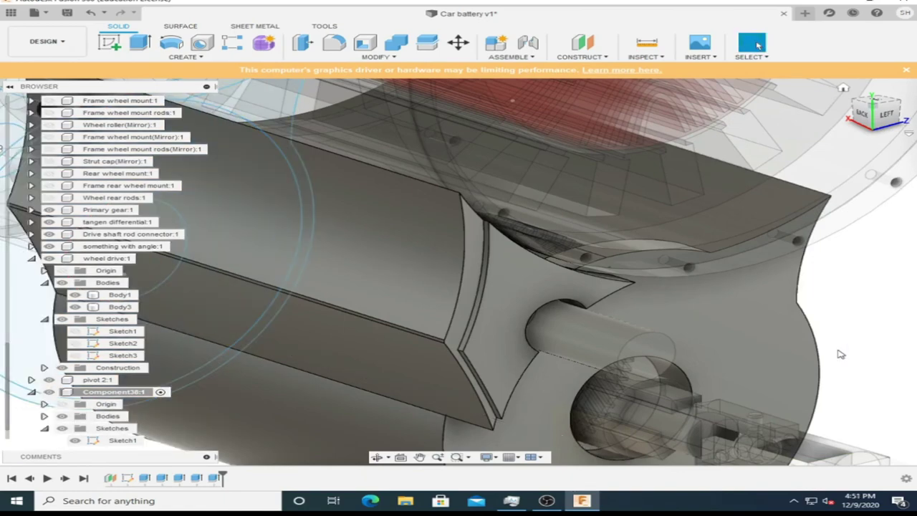
{"action": "middle_click_drag", "start_coordinate": [840, 354], "coordinate": [399, 262], "text": "shift"}
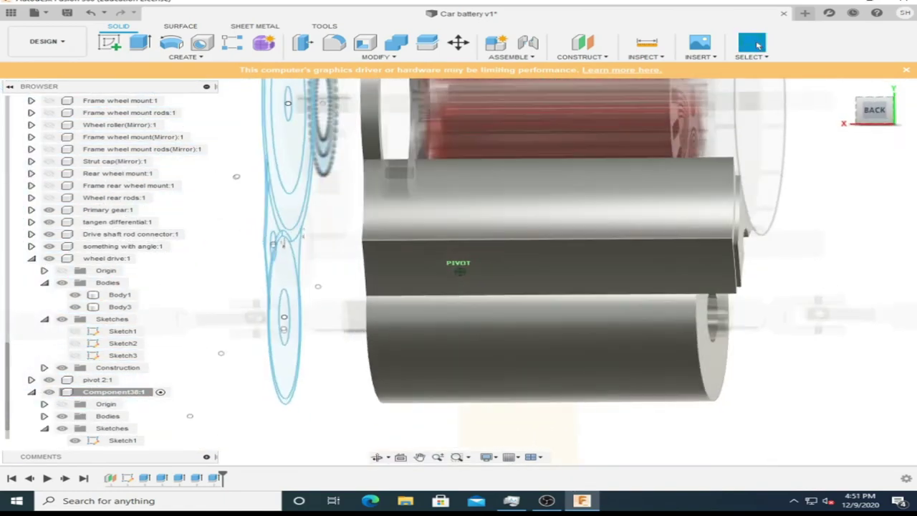
- Extrude the two profiles two-sided, -650 mm and 520 mm, with the Join operation
{"action": "key", "text": "e"}
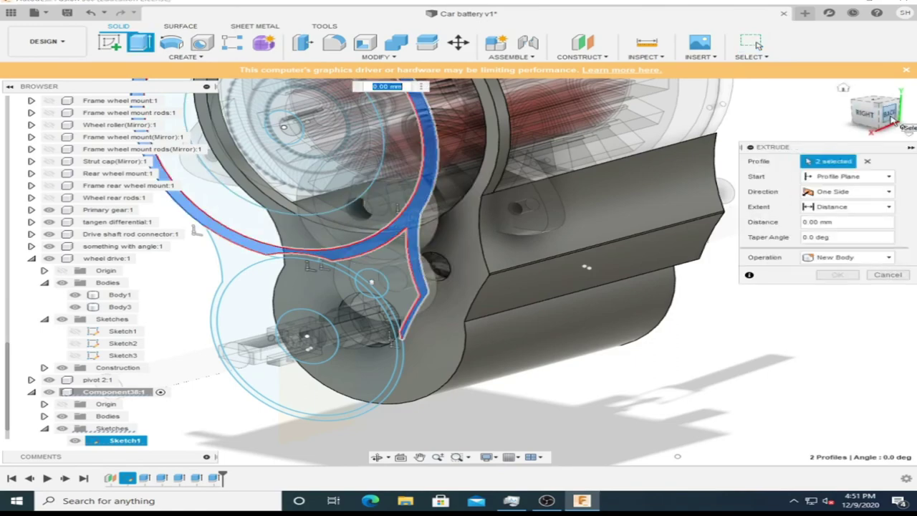
{"action": "left_click", "coordinate": [840, 222]}
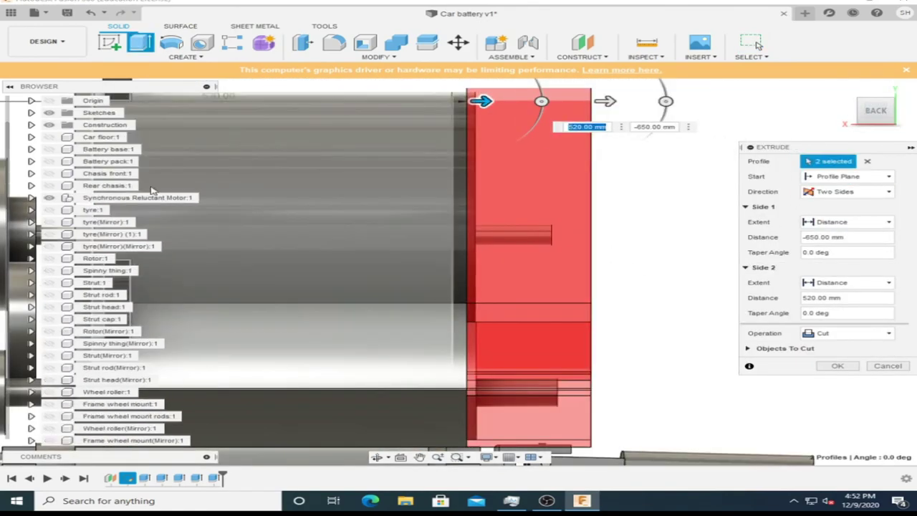
{"action": "middle_click_drag", "start_coordinate": [358, 272], "coordinate": [458, 236], "text": "shift"}
{"action": "left_click", "coordinate": [845, 333]}
{"action": "left_click", "coordinate": [823, 348]}
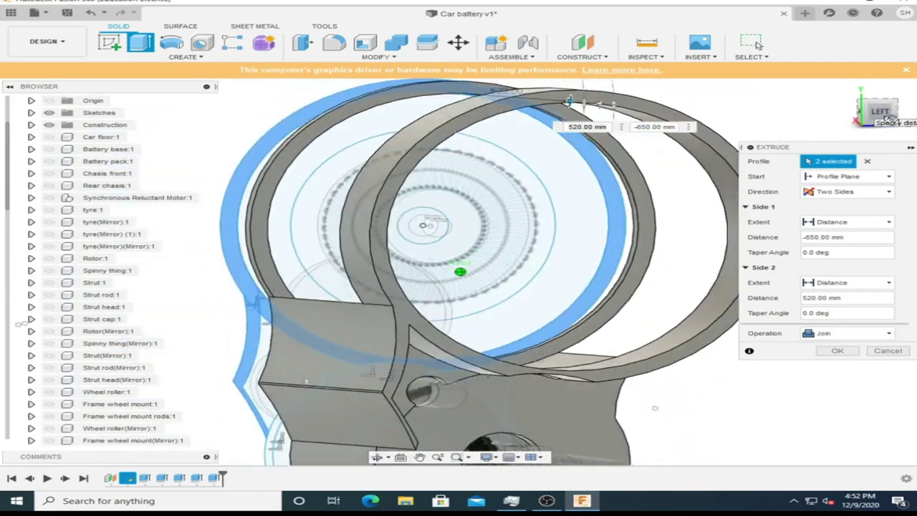
{"action": "middle_click_drag", "start_coordinate": [460, 271], "coordinate": [429, 267], "text": "shift"}
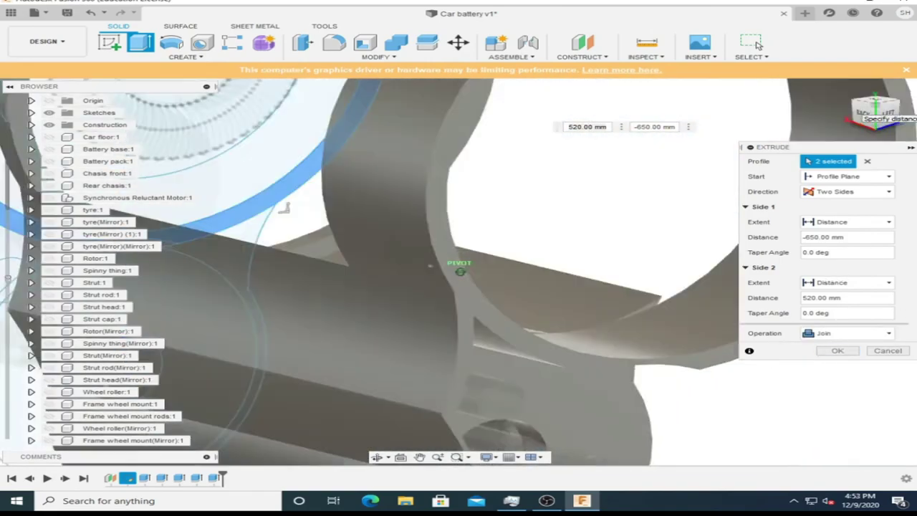
{"action": "middle_click_drag", "start_coordinate": [285, 207], "coordinate": [419, 314], "text": "shift"}
{"action": "scroll", "coordinate": [419, 314], "scroll_direction": "up", "scroll_amount": 3}
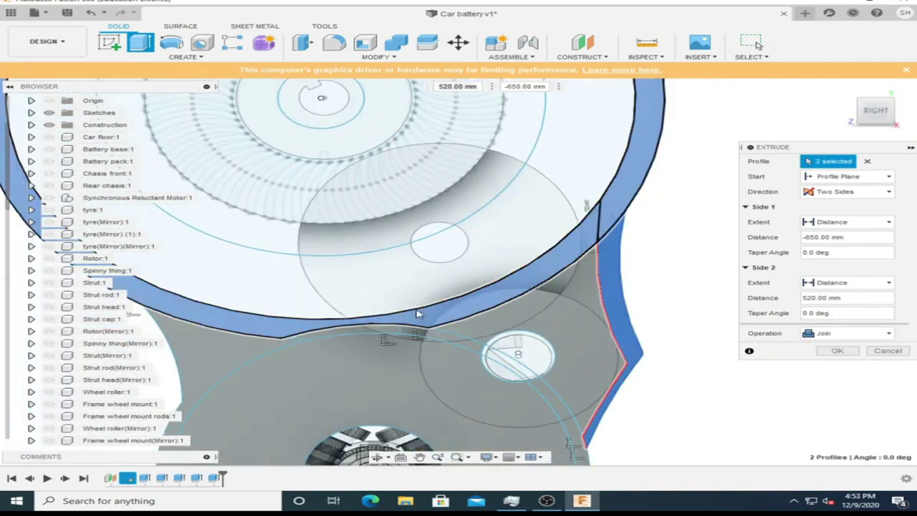
{"action": "key", "text": "Return"}
{"action": "scroll", "coordinate": [108, 428], "scroll_direction": "down", "scroll_amount": 2}
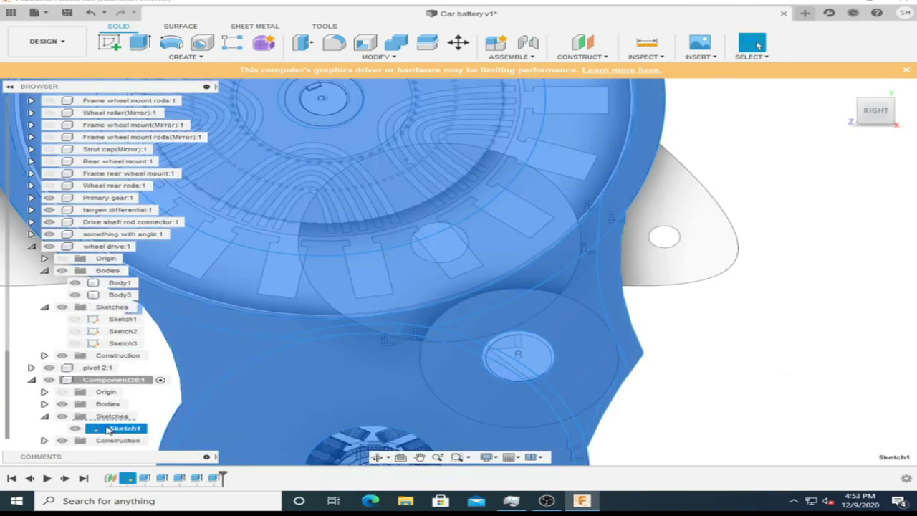
- Reopen Component38's Sketch1 and select three housing profiles for a -650 mm cut extrude
{"action": "double_click", "coordinate": [478, 321]}
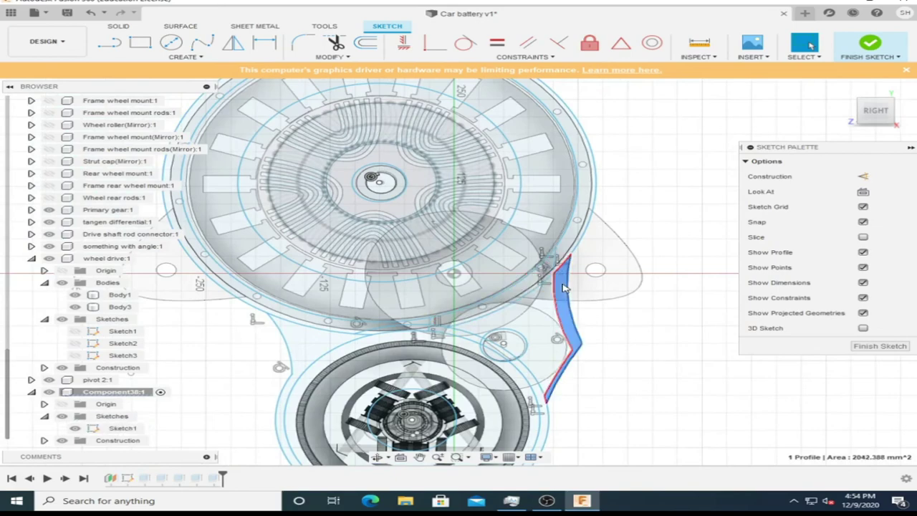
{"action": "scroll", "coordinate": [552, 418], "scroll_direction": "up", "scroll_amount": 2}
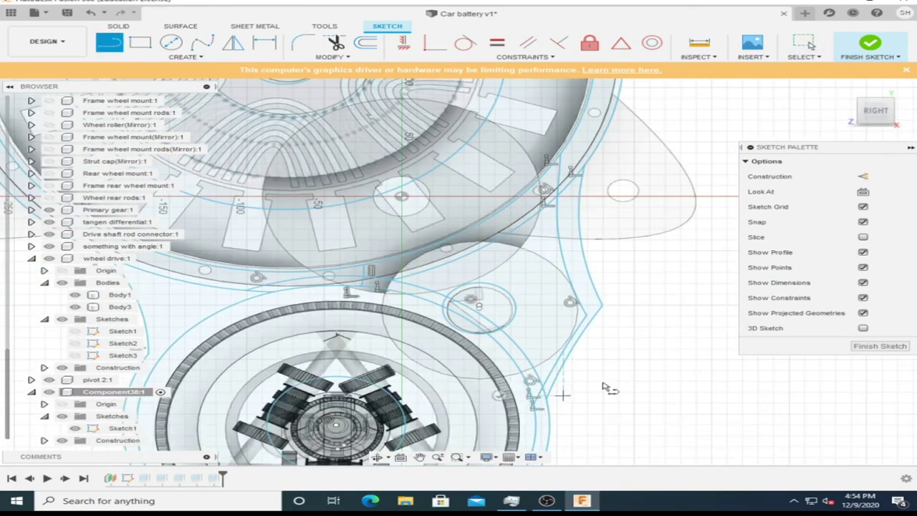
{"action": "left_click", "coordinate": [584, 148]}
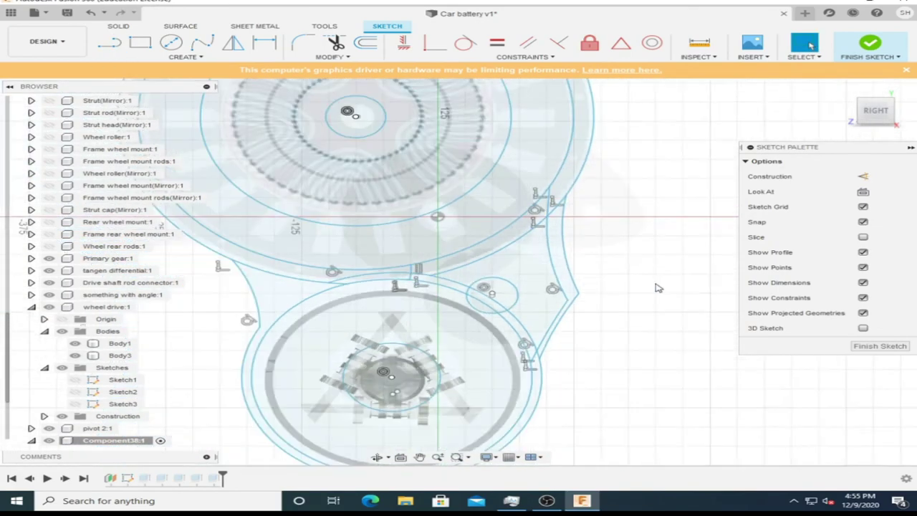
{"action": "key", "text": "l"}
{"action": "key", "text": "Escape"}
{"action": "scroll", "coordinate": [315, 329], "scroll_direction": "down", "scroll_amount": 2}
{"action": "left_click", "coordinate": [350, 333]}
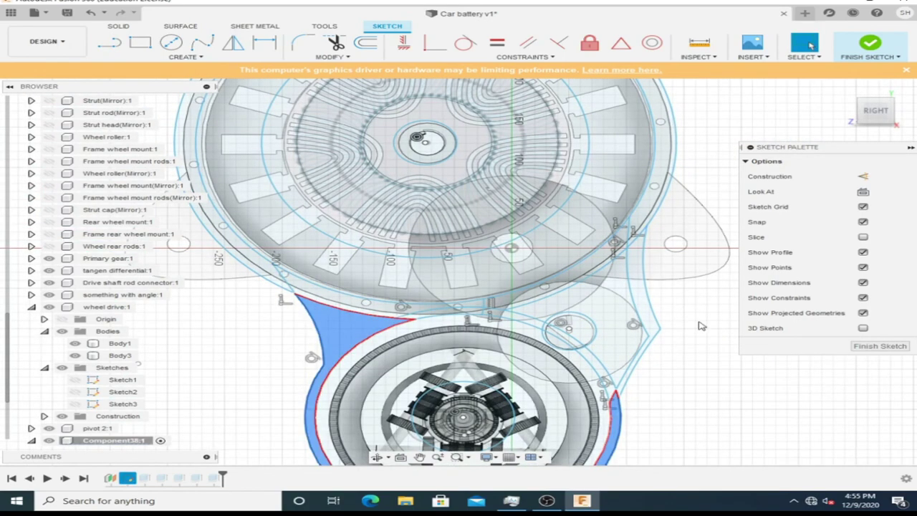
{"action": "key", "text": "Escape"}
{"action": "key", "text": "e"}
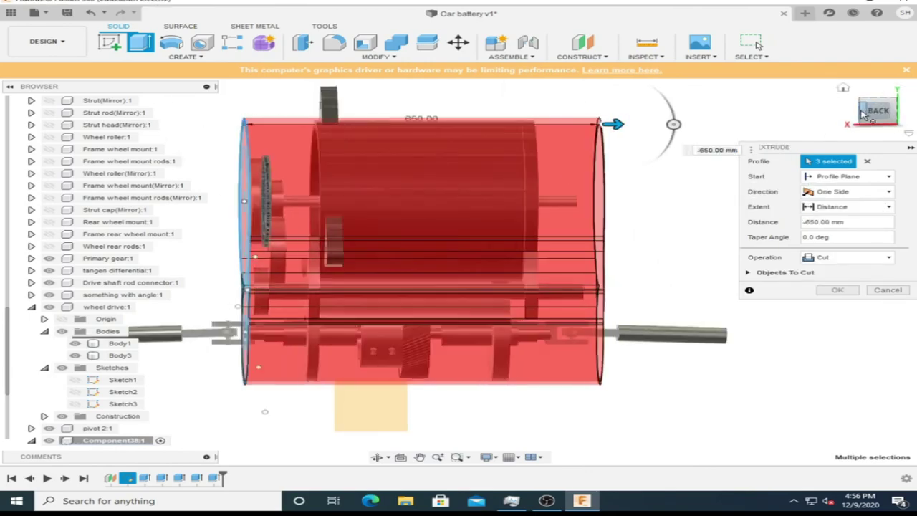
- Drop one profile and finish the extrusion as two-sided
{"action": "left_click", "coordinate": [865, 114]}
{"action": "left_click", "coordinate": [474, 197]}
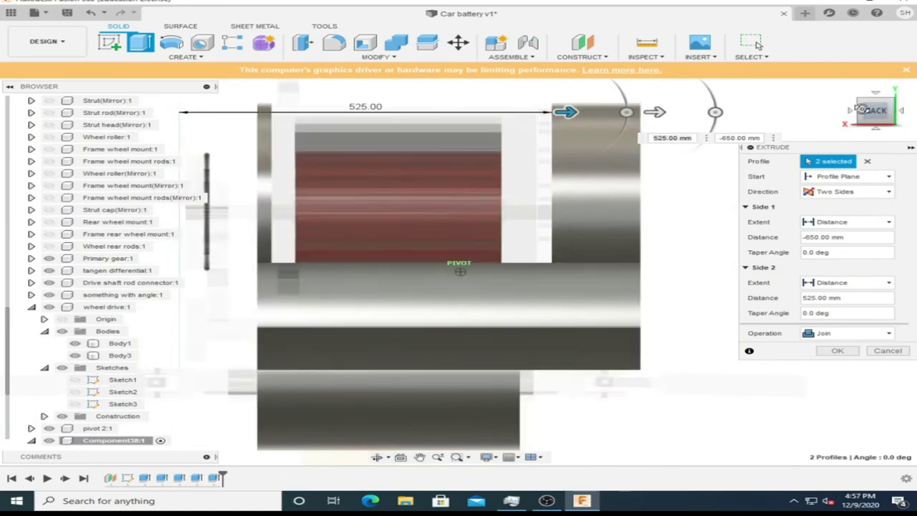
{"action": "left_click", "coordinate": [859, 109]}
{"action": "scroll", "coordinate": [145, 168], "scroll_direction": "up", "scroll_amount": 1}
{"action": "scroll", "coordinate": [145, 167], "scroll_direction": "up", "scroll_amount": 4}
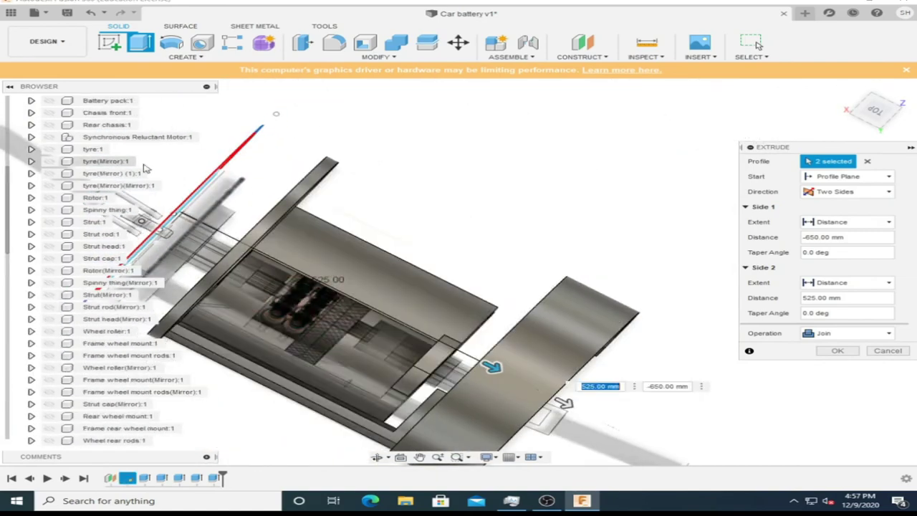
{"action": "left_click", "coordinate": [870, 114]}
{"action": "left_click", "coordinate": [837, 350]}
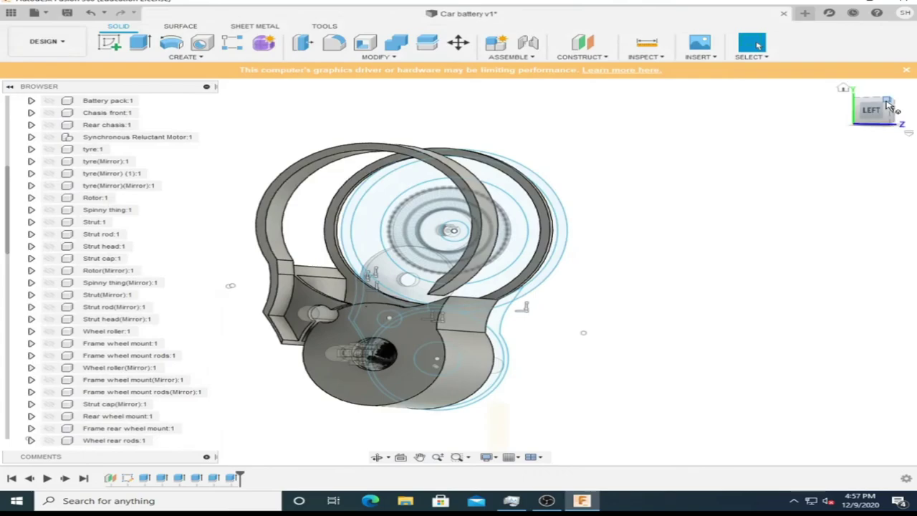
{"action": "left_click", "coordinate": [867, 115]}
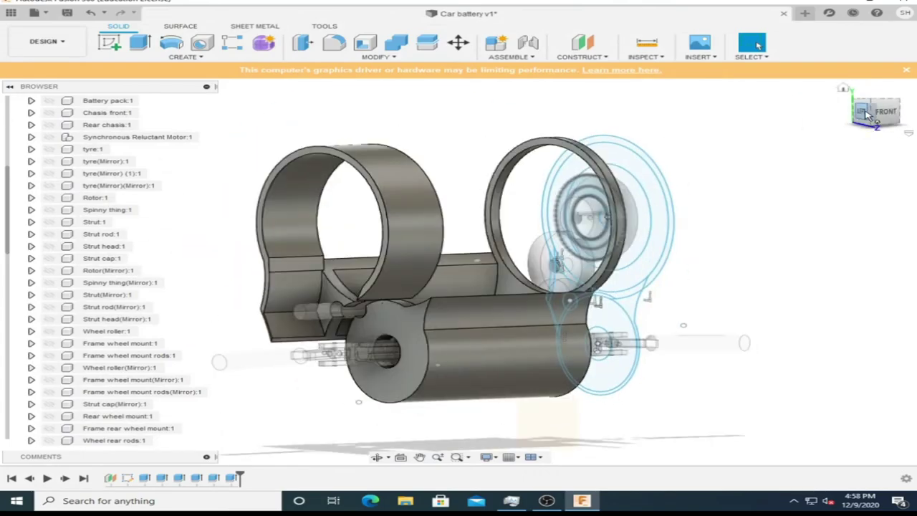
- Extrude another profile with its second side stretched to 130 mm
{"action": "scroll", "coordinate": [487, 295], "scroll_direction": "up", "scroll_amount": 5}
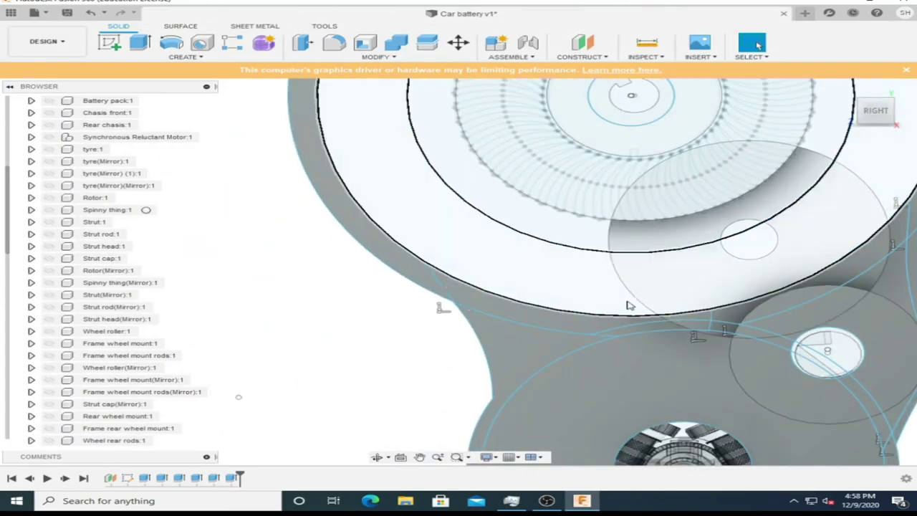
{"action": "mouse_move", "coordinate": [629, 305]}
{"action": "middle_mouse_down", "text": "shift"}
{"action": "mouse_move", "coordinate": [523, 347]}
{"action": "mouse_move", "coordinate": [536, 311]}
{"action": "middle_mouse_up", "text": "shift"}
{"action": "right_click", "coordinate": [537, 311]}
{"action": "left_click", "coordinate": [542, 274]}
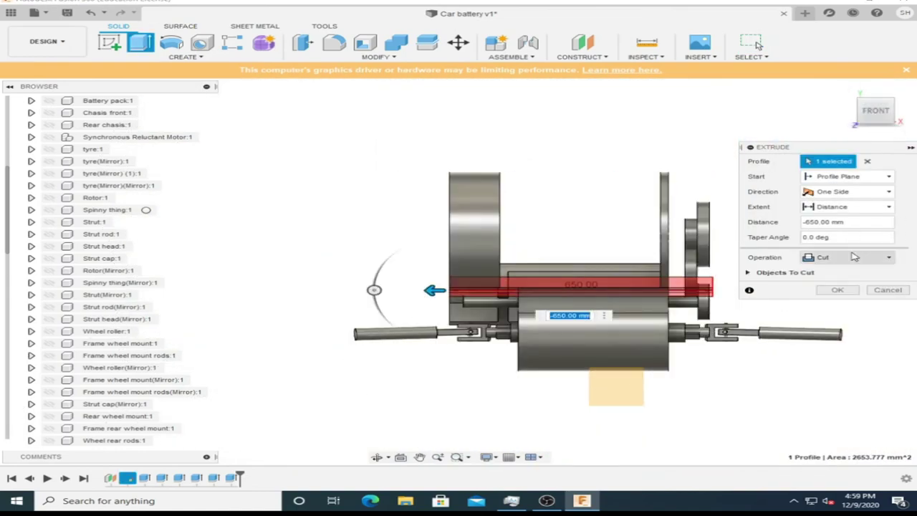
{"action": "scroll", "coordinate": [560, 292], "scroll_direction": "up", "scroll_amount": 3}
{"action": "left_click_drag", "start_coordinate": [560, 292], "coordinate": [583, 286]}
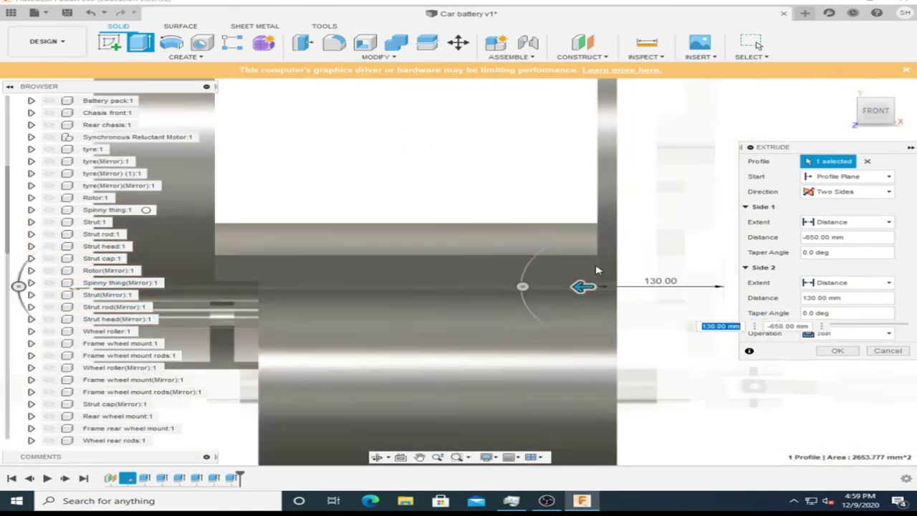
{"action": "middle_click_drag", "start_coordinate": [583, 286], "coordinate": [369, 245], "text": "shift"}
{"action": "middle_click_drag", "start_coordinate": [559, 272], "coordinate": [591, 262], "text": "shift"}
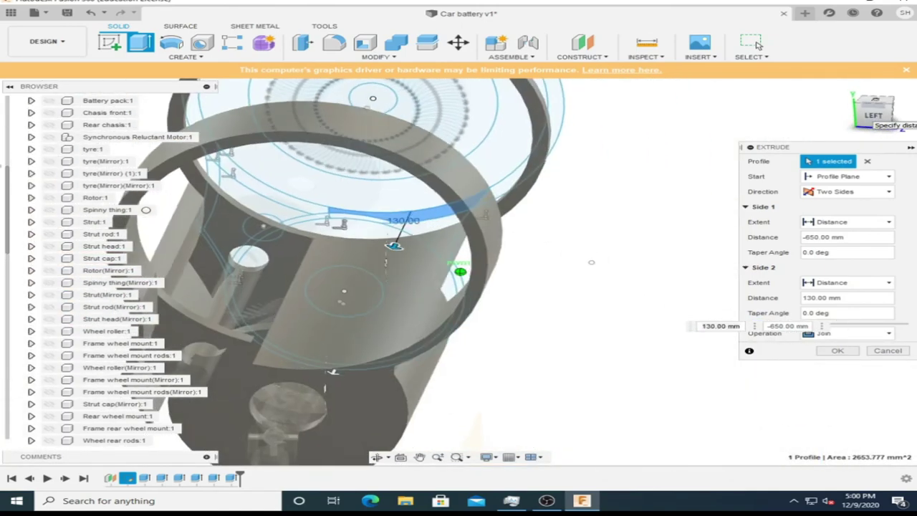
{"action": "left_click", "coordinate": [875, 115]}
{"action": "left_click", "coordinate": [758, 45]}
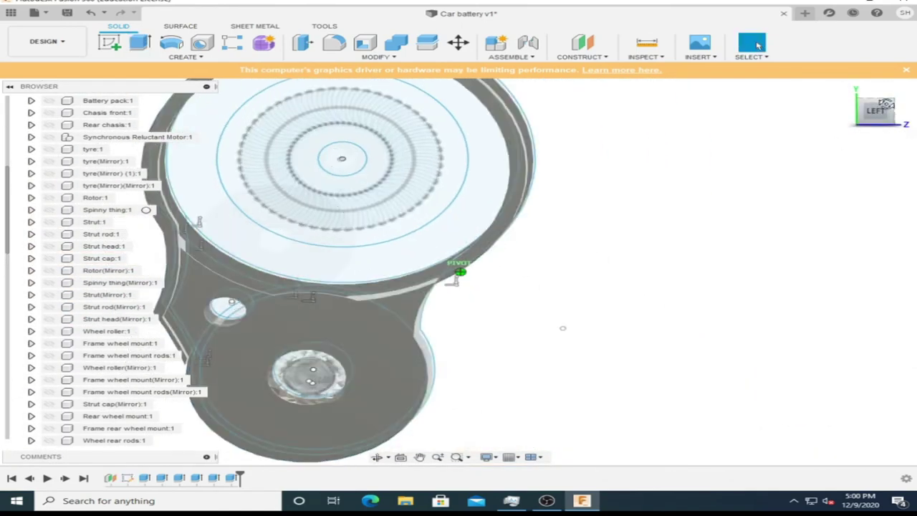
{"action": "middle_click_drag", "start_coordinate": [562, 328], "coordinate": [373, 346], "text": "shift"}
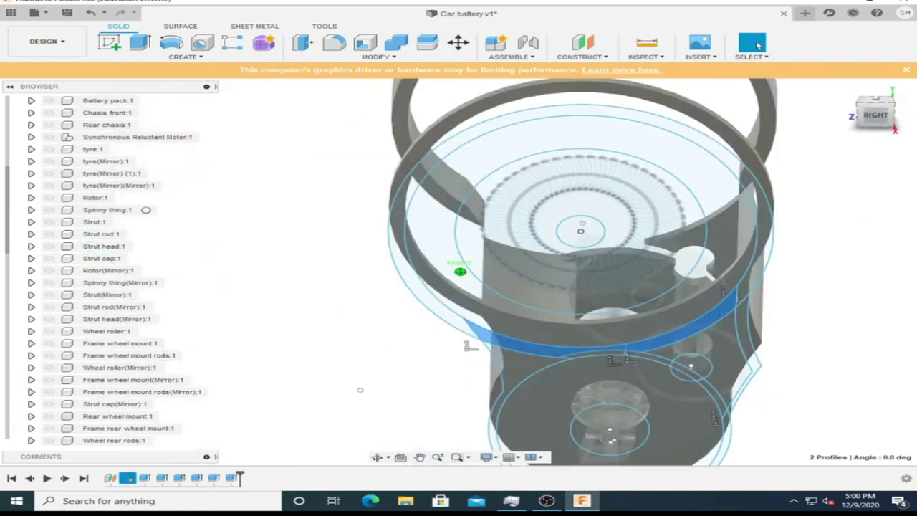
- Extrude the selected profiles with one profile removed from the selection
{"action": "key", "text": "e"}
{"action": "left_click", "coordinate": [845, 258]}
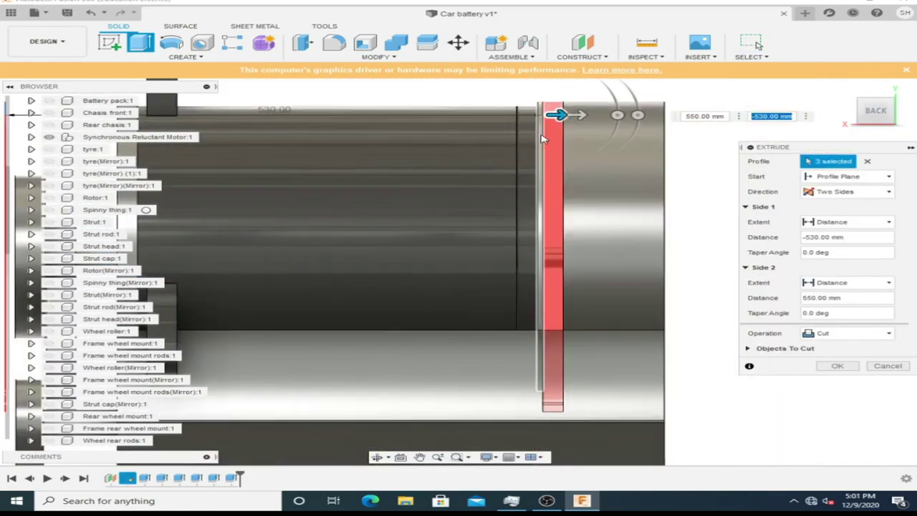
{"action": "mouse_move", "coordinate": [596, 106]}
{"action": "middle_mouse_down", "text": "shift"}
{"action": "mouse_move", "coordinate": [458, 265]}
{"action": "mouse_move", "coordinate": [557, 277]}
{"action": "middle_mouse_up", "text": "shift"}
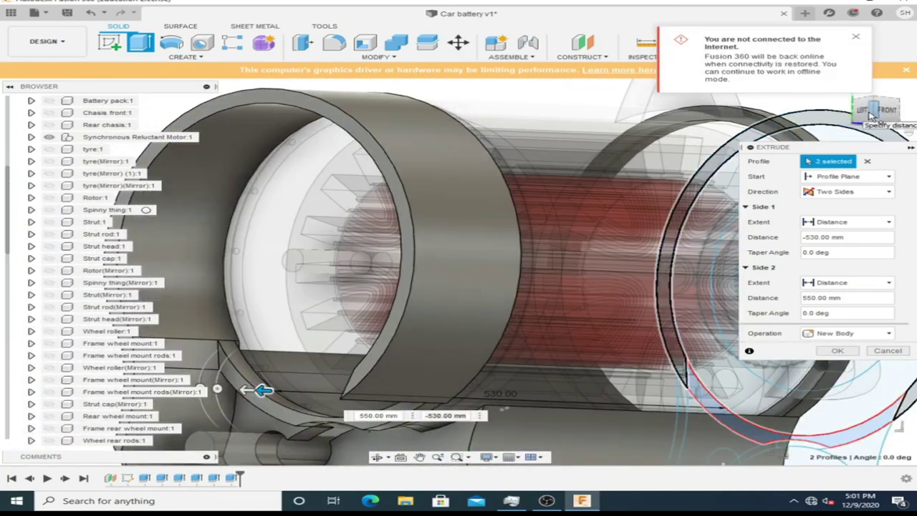
{"action": "left_click", "coordinate": [557, 278]}
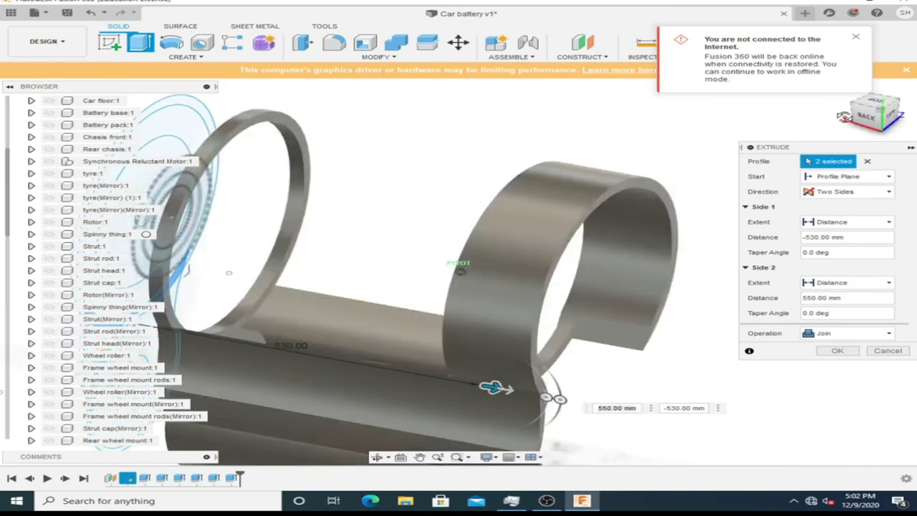
{"action": "left_click", "coordinate": [837, 350]}
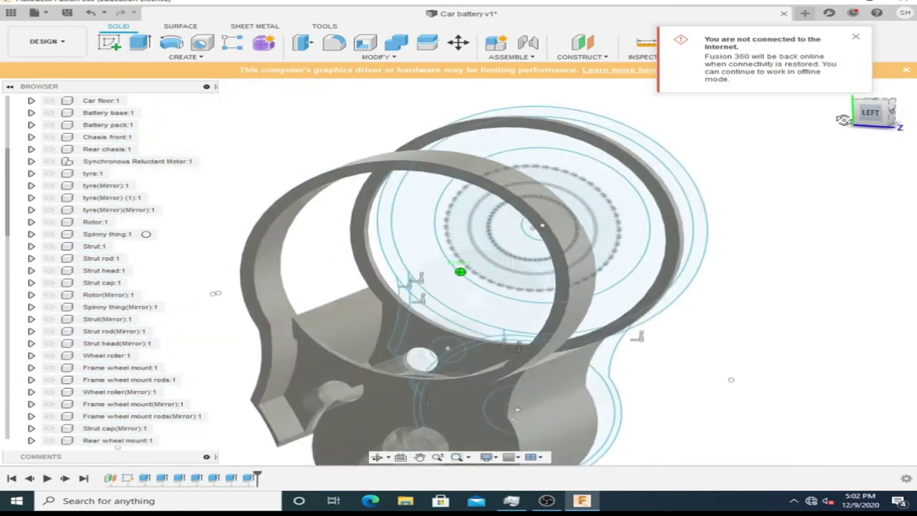
{"action": "middle_click_drag", "start_coordinate": [460, 271], "coordinate": [674, 278], "text": "shift"}
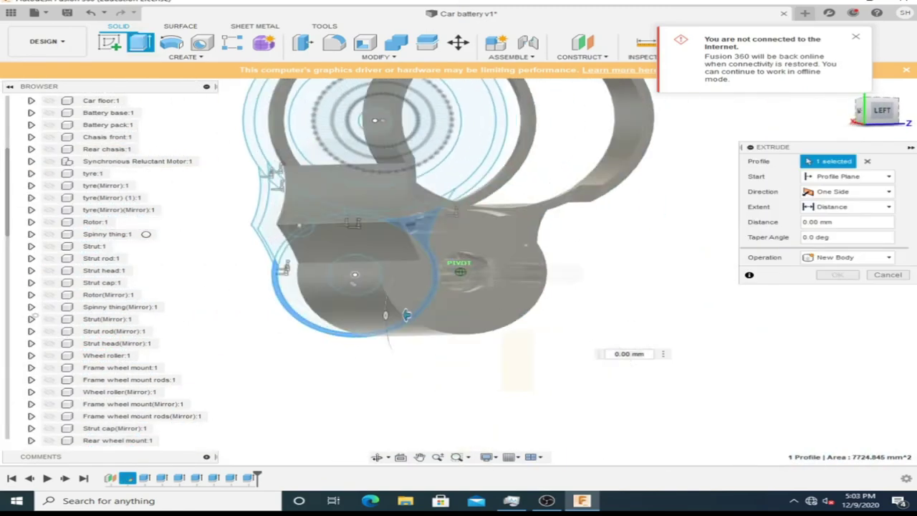
{"action": "middle_click_drag", "start_coordinate": [406, 315], "coordinate": [221, 294], "text": "shift"}
- Extrude three housing profiles two-sided, -650 mm and 625 mm, viewed from the angled left
{"action": "left_click", "coordinate": [862, 116]}
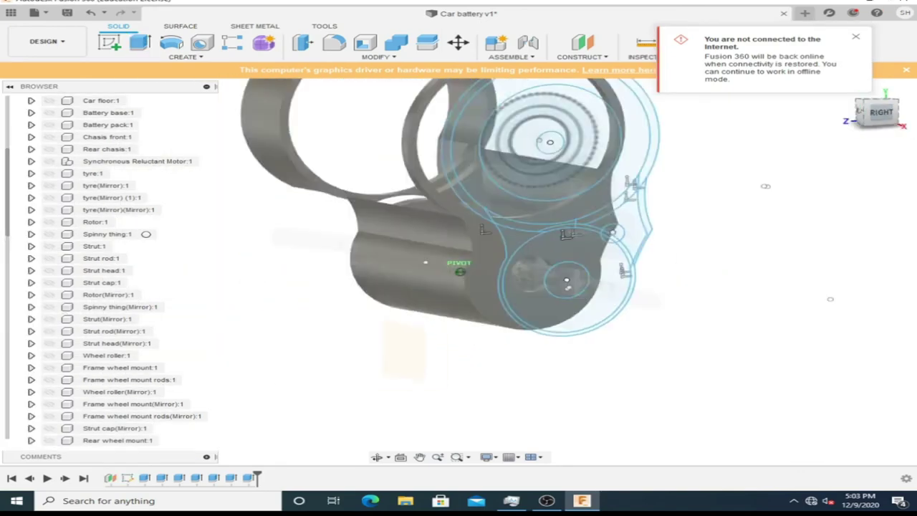
{"action": "type", "text": "e"}
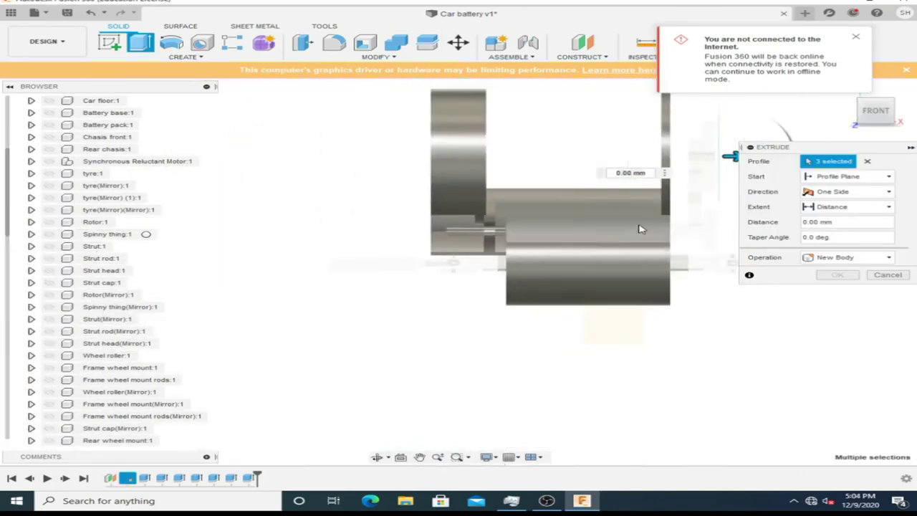
{"action": "type", "text": "-650"}
{"action": "left_click", "coordinate": [851, 120]}
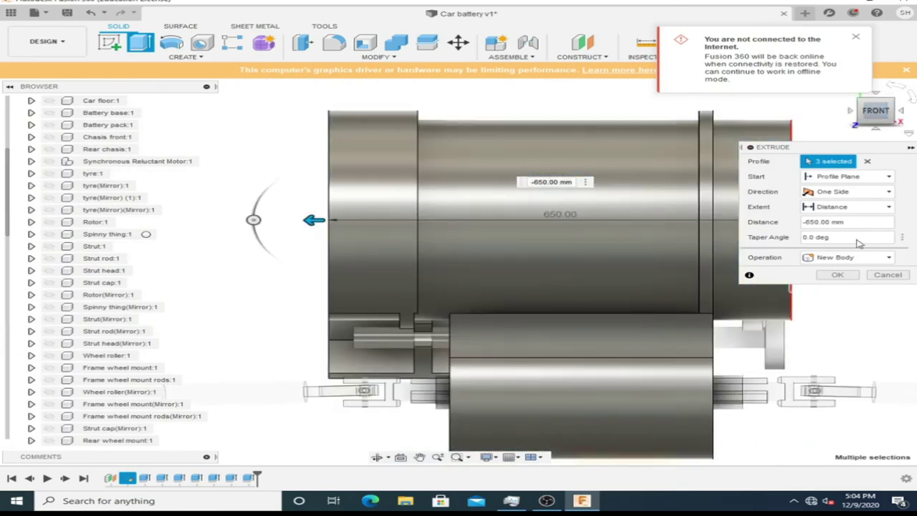
{"action": "left_click", "coordinate": [847, 222]}
{"action": "left_click_drag", "start_coordinate": [256, 205], "coordinate": [240, 209]}
{"action": "key", "text": "Return"}
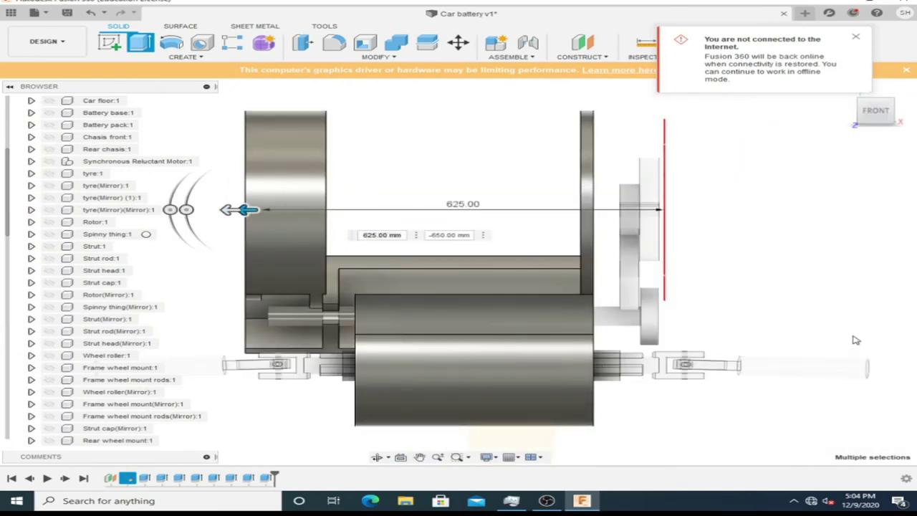
{"action": "left_click", "coordinate": [891, 129]}
{"action": "scroll", "coordinate": [79, 401], "scroll_direction": "down", "scroll_amount": 5}
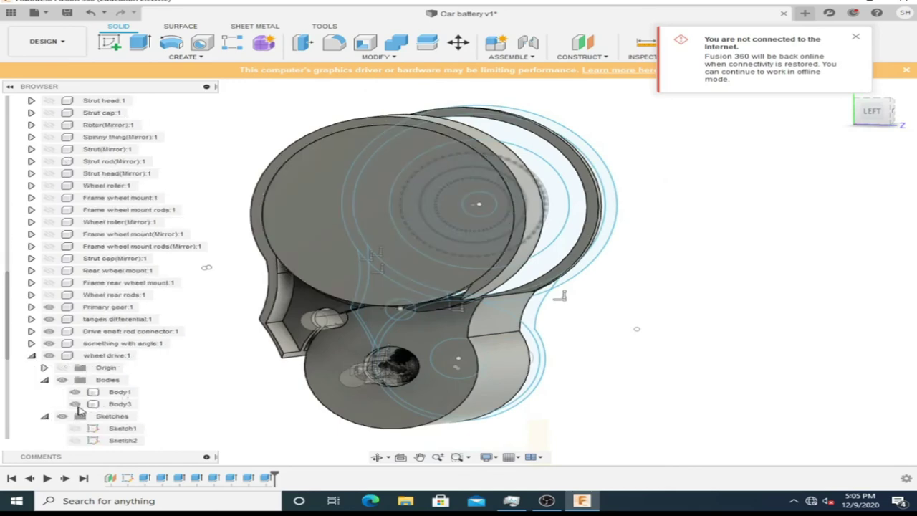
- Sketch on the housing face, drawing from the lower body corner up to the upper curved edge
{"action": "left_click", "coordinate": [428, 178]}
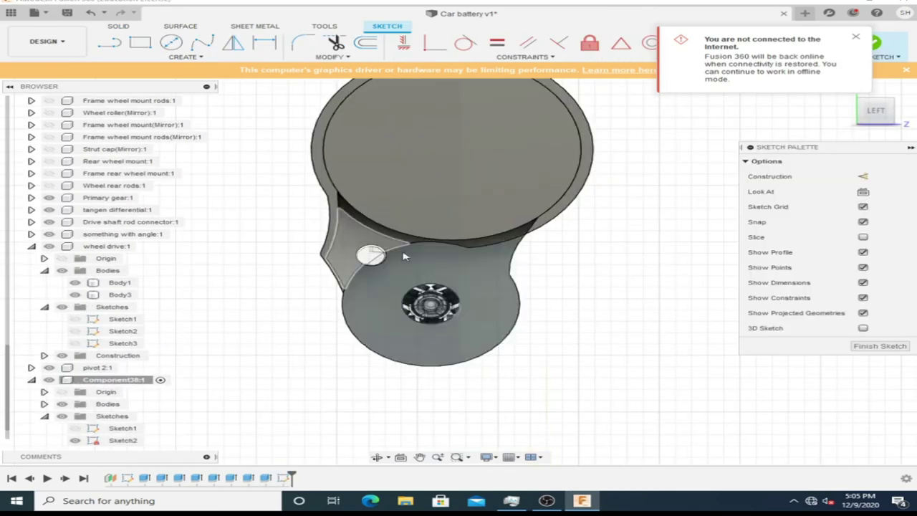
{"action": "left_click", "coordinate": [185, 57]}
{"action": "left_click", "coordinate": [237, 98]}
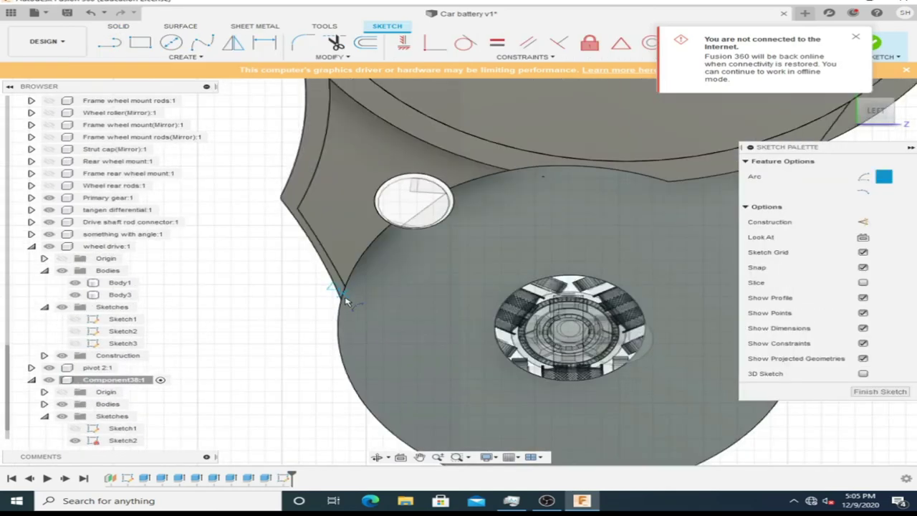
{"action": "left_click", "coordinate": [526, 254]}
{"action": "left_click", "coordinate": [530, 258]}
{"action": "scroll", "coordinate": [530, 258], "scroll_direction": "up", "scroll_amount": 3}
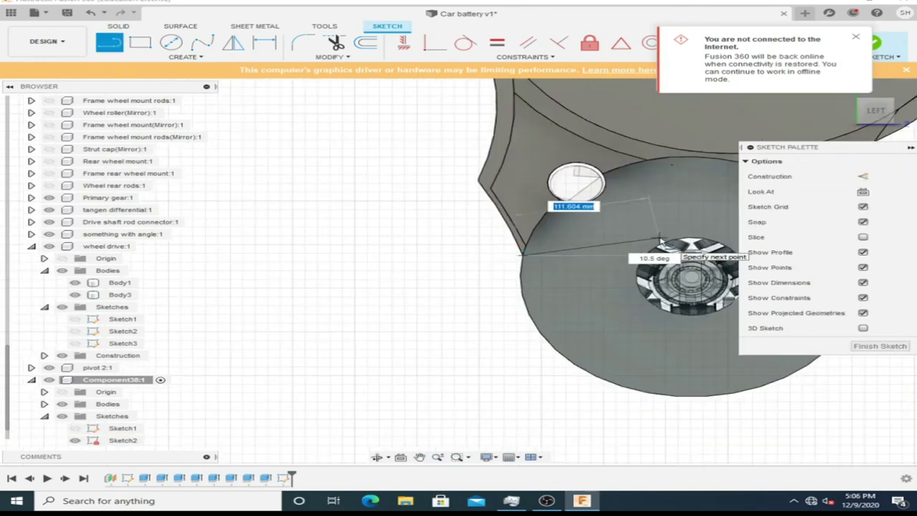
{"action": "scroll", "coordinate": [573, 251], "scroll_direction": "down", "scroll_amount": 3}
{"action": "scroll", "coordinate": [573, 250], "scroll_direction": "up", "scroll_amount": 2}
{"action": "left_click", "coordinate": [526, 281]}
{"action": "scroll", "coordinate": [717, 201], "scroll_direction": "down", "scroll_amount": 2}
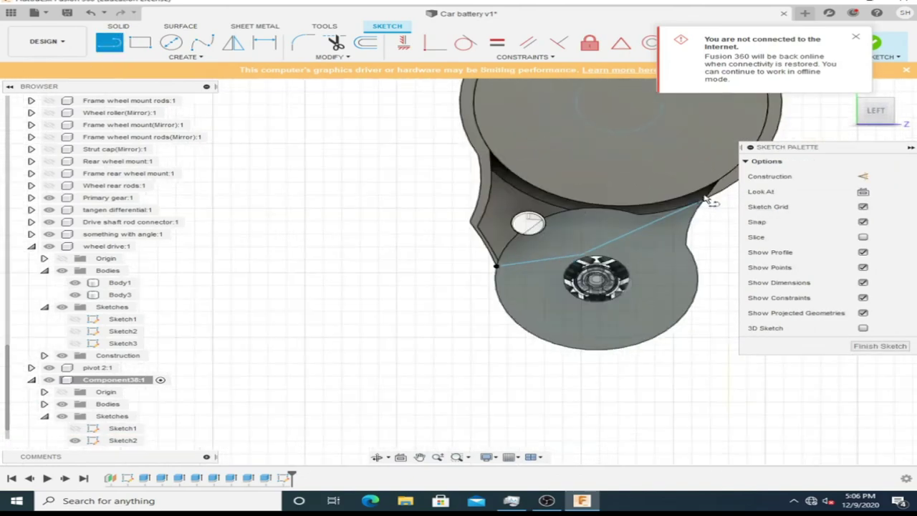
{"action": "left_click", "coordinate": [863, 121]}
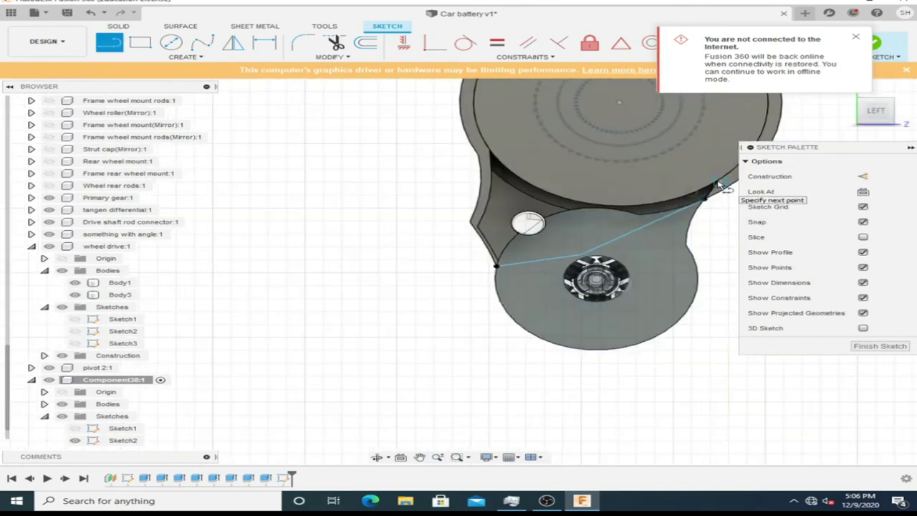
{"action": "left_click", "coordinate": [709, 197]}
{"action": "scroll", "coordinate": [709, 197], "scroll_direction": "up", "scroll_amount": 3}
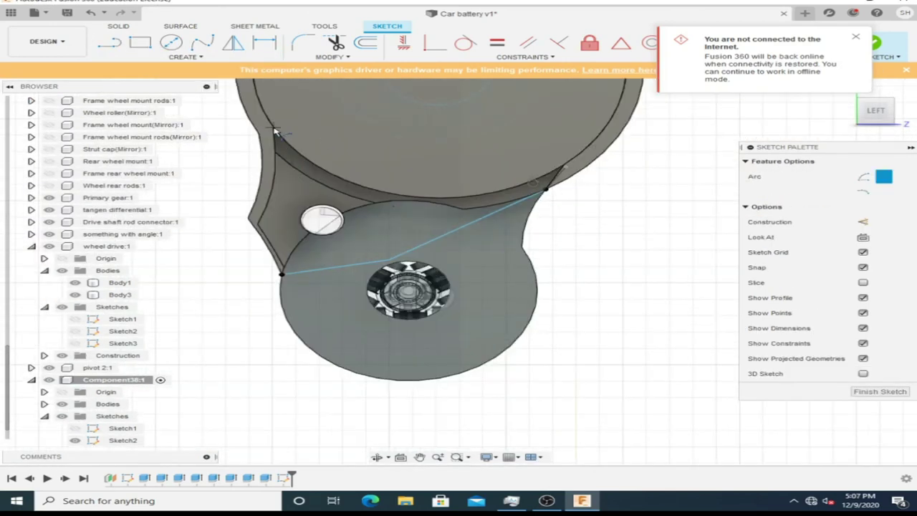
{"action": "scroll", "coordinate": [472, 199], "scroll_direction": "up", "scroll_amount": 2}
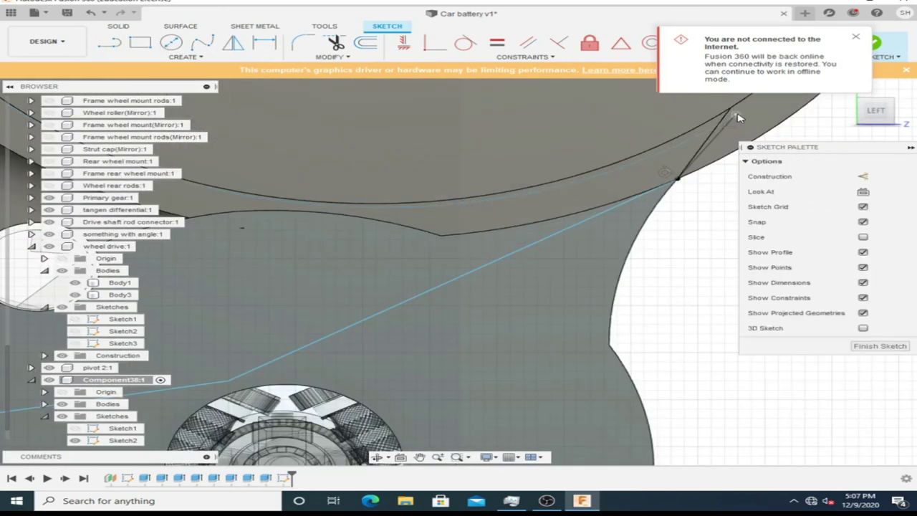
{"action": "scroll", "coordinate": [487, 187], "scroll_direction": "down", "scroll_amount": 3}
- Add three-point arcs along the housing edge around the circle
{"action": "left_click", "coordinate": [186, 56]}
{"action": "left_click", "coordinate": [247, 96]}
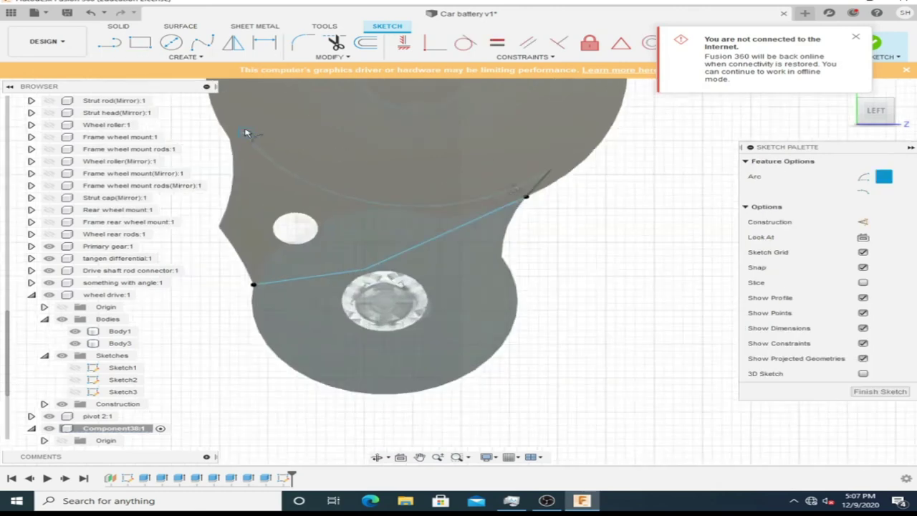
{"action": "scroll", "coordinate": [214, 244], "scroll_direction": "up", "scroll_amount": 3}
{"action": "scroll", "coordinate": [256, 197], "scroll_direction": "up", "scroll_amount": 2}
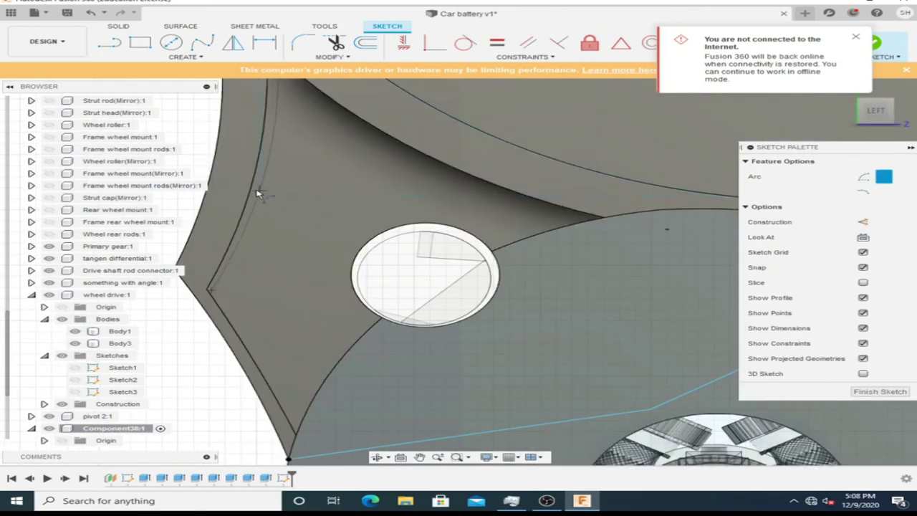
{"action": "left_click", "coordinate": [300, 419]}
{"action": "left_click", "coordinate": [186, 56]}
{"action": "left_click", "coordinate": [301, 94]}
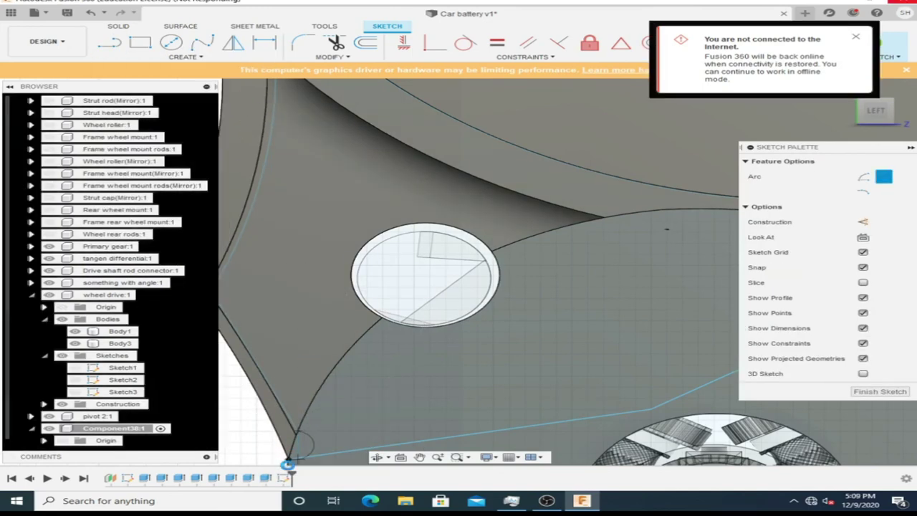
{"action": "key", "text": "Escape"}
{"action": "left_click", "coordinate": [298, 437]}
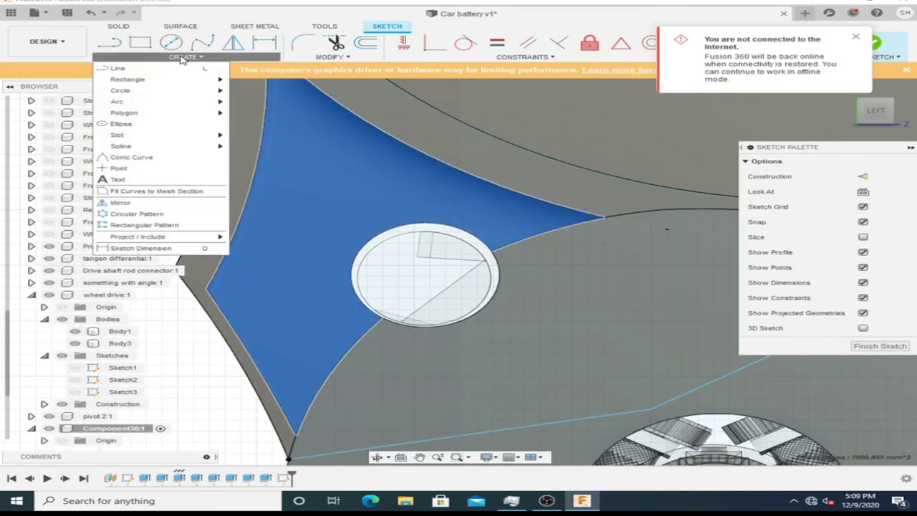
{"action": "left_click", "coordinate": [301, 101]}
{"action": "left_click", "coordinate": [290, 459]}
{"action": "key", "text": "Escape"}
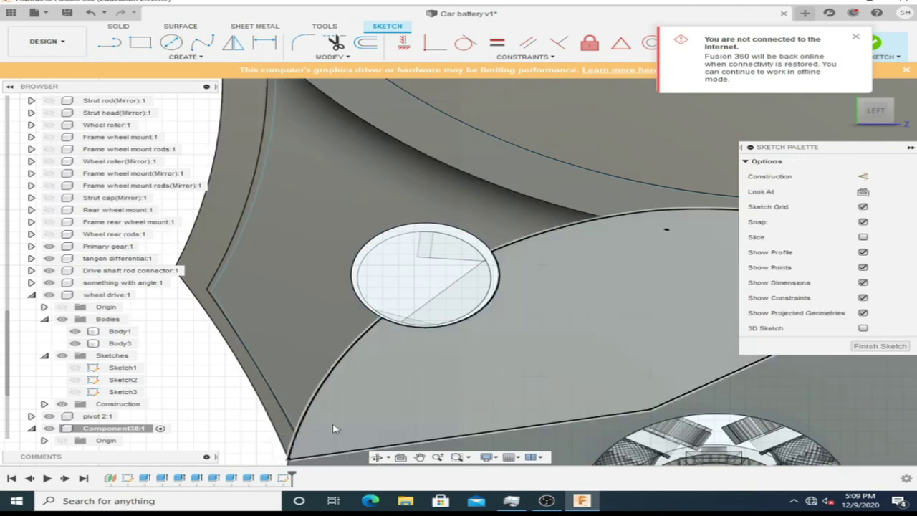
{"action": "scroll", "coordinate": [304, 436], "scroll_direction": "down", "scroll_amount": 2}
- Draw closing lines from the lower-left corner to complete the 2917.316 mm² profile
{"action": "key", "text": "l"}
{"action": "left_click", "coordinate": [298, 434]}
{"action": "scroll", "coordinate": [553, 404], "scroll_direction": "down", "scroll_amount": 3}
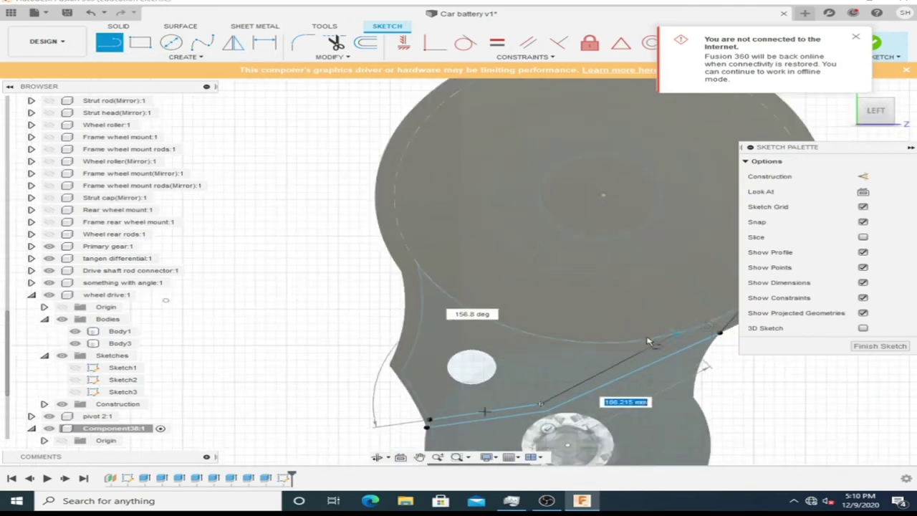
{"action": "scroll", "coordinate": [666, 342], "scroll_direction": "up", "scroll_amount": 3}
{"action": "key", "text": "Escape"}
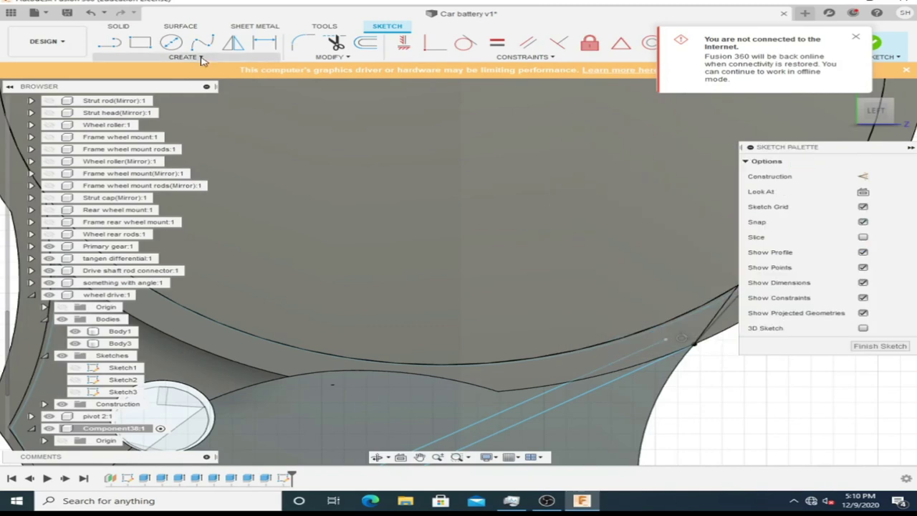
{"action": "scroll", "coordinate": [405, 293], "scroll_direction": "down", "scroll_amount": 2}
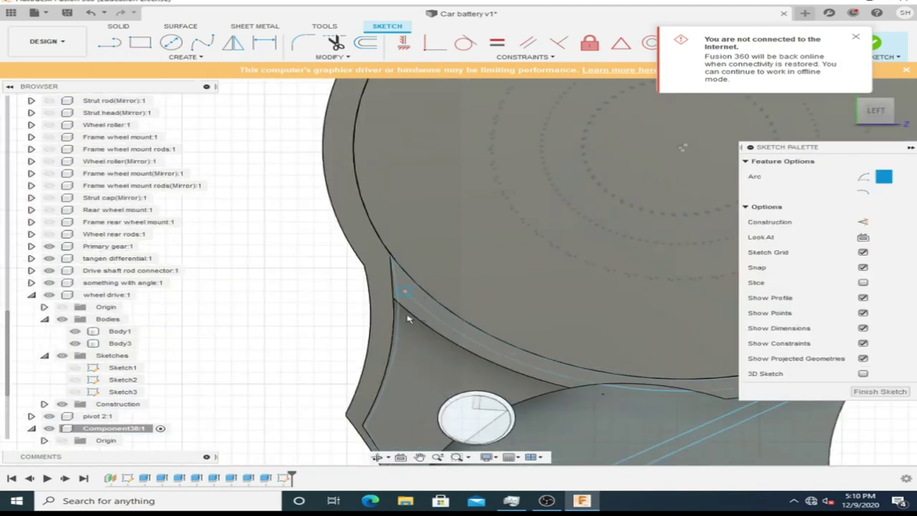
{"action": "key", "text": "l"}
{"action": "scroll", "coordinate": [406, 389], "scroll_direction": "down", "scroll_amount": 2}
{"action": "scroll", "coordinate": [372, 440], "scroll_direction": "up", "scroll_amount": 3}
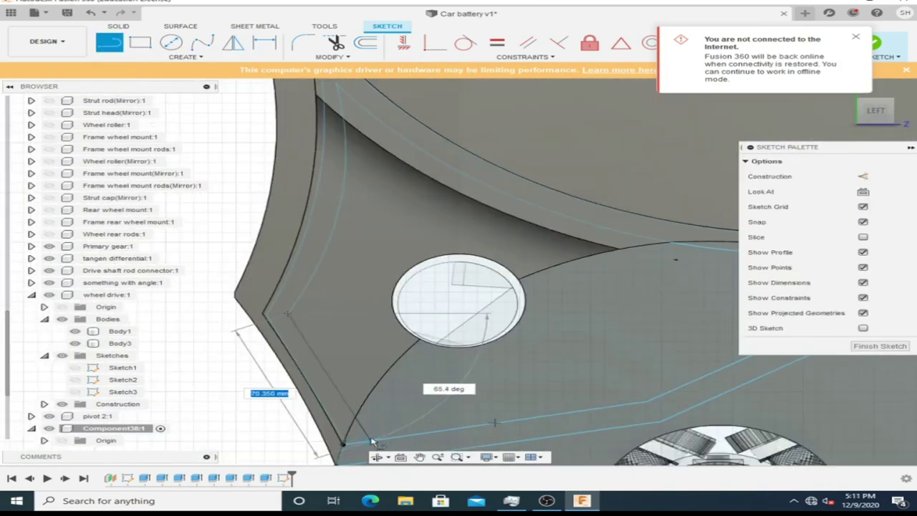
{"action": "left_click", "coordinate": [351, 434]}
{"action": "scroll", "coordinate": [430, 372], "scroll_direction": "down", "scroll_amount": 2}
- Extrude the pin-hole region two-sided, 50 mm and -160 mm, joined to the housing
{"action": "scroll", "coordinate": [668, 293], "scroll_direction": "up", "scroll_amount": 3}
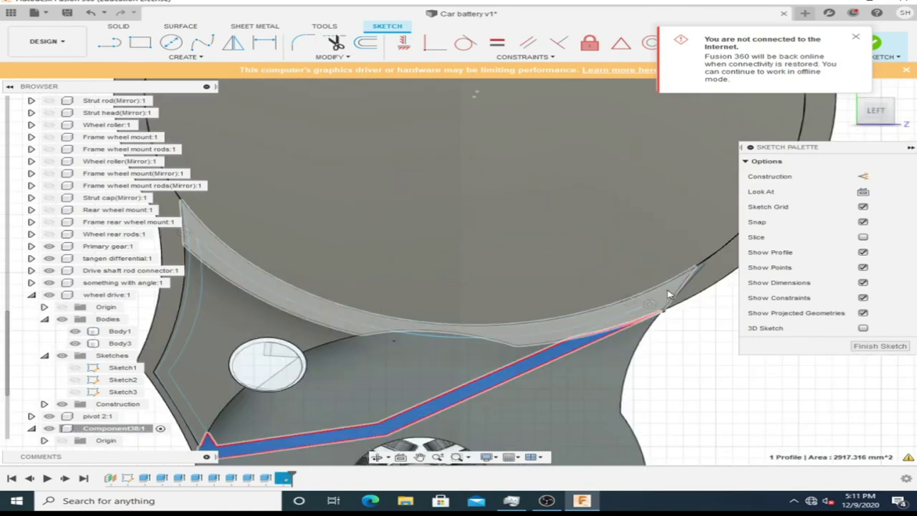
{"action": "type", "text": "e170"}
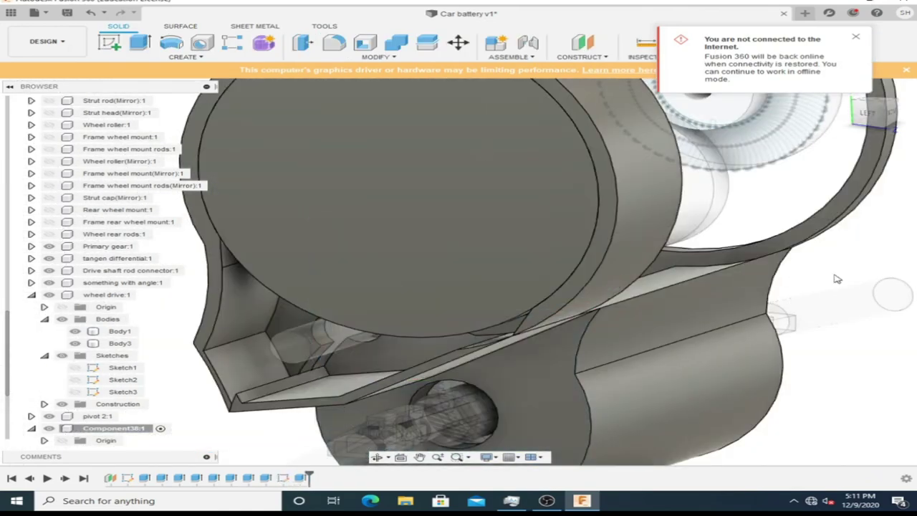
{"action": "mouse_move", "coordinate": [837, 278]}
{"action": "middle_mouse_down", "text": "shift"}
{"action": "mouse_move", "coordinate": [544, 231]}
{"action": "mouse_move", "coordinate": [783, 260]}
{"action": "middle_mouse_up", "text": "shift"}
{"action": "left_click", "coordinate": [371, 371]}
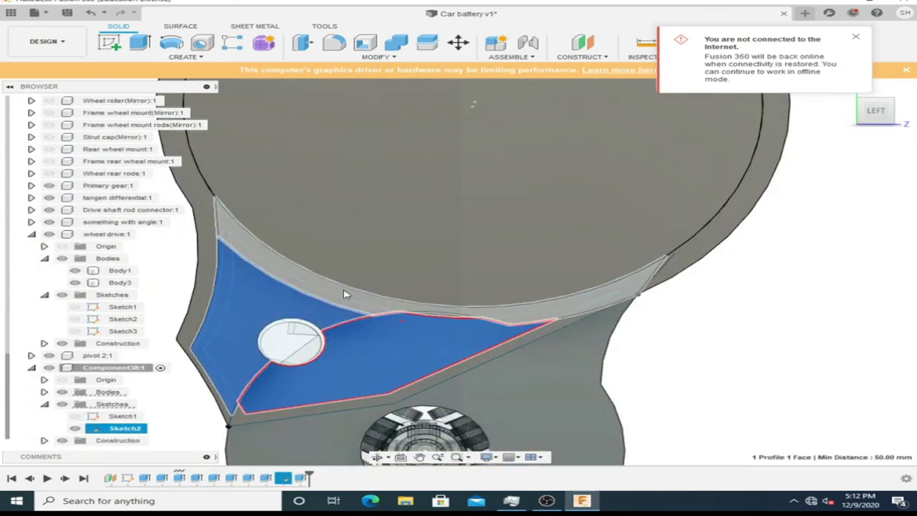
{"action": "left_click", "coordinate": [341, 347]}
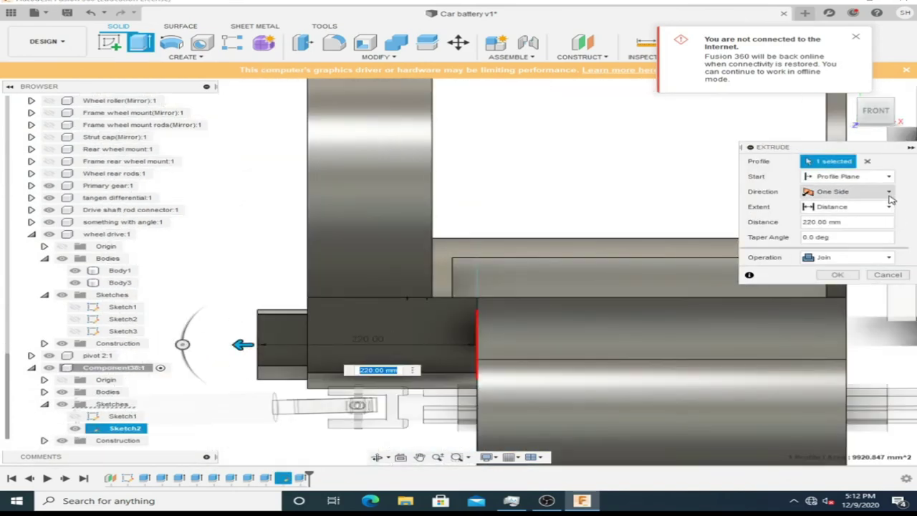
{"action": "left_click_drag", "start_coordinate": [199, 358], "coordinate": [262, 329]}
{"action": "mouse_move", "coordinate": [429, 337]}
{"action": "middle_mouse_down", "text": "shift"}
{"action": "mouse_move", "coordinate": [332, 301]}
{"action": "mouse_move", "coordinate": [401, 250]}
{"action": "middle_mouse_up", "text": "shift"}
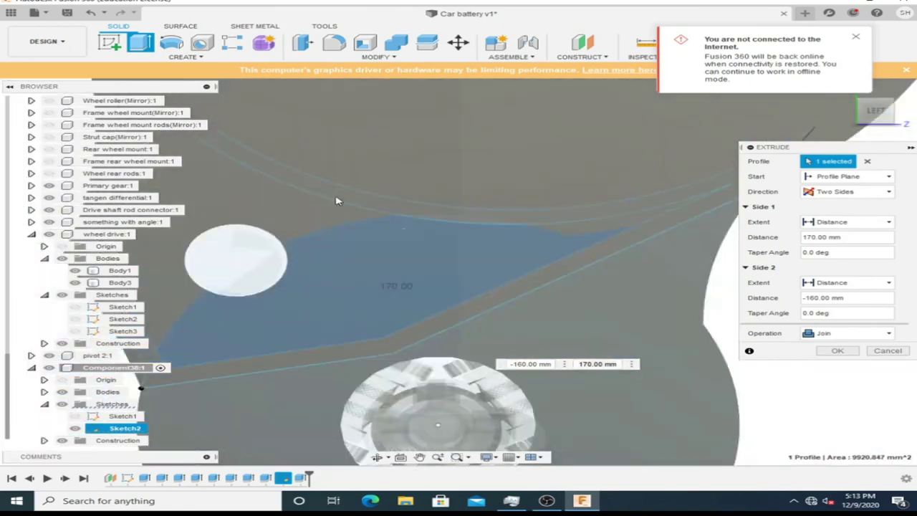
{"action": "left_click_drag", "start_coordinate": [396, 249], "coordinate": [280, 194]}
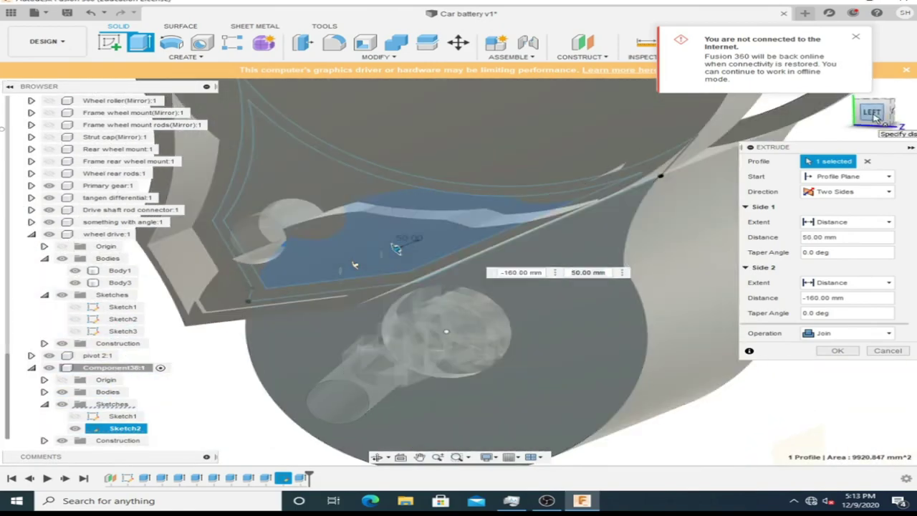
{"action": "key", "text": "Escape"}
{"action": "middle_click_drag", "start_coordinate": [280, 194], "coordinate": [152, 118], "text": "shift"}
{"action": "scroll", "coordinate": [153, 118], "scroll_direction": "up", "scroll_amount": 3}
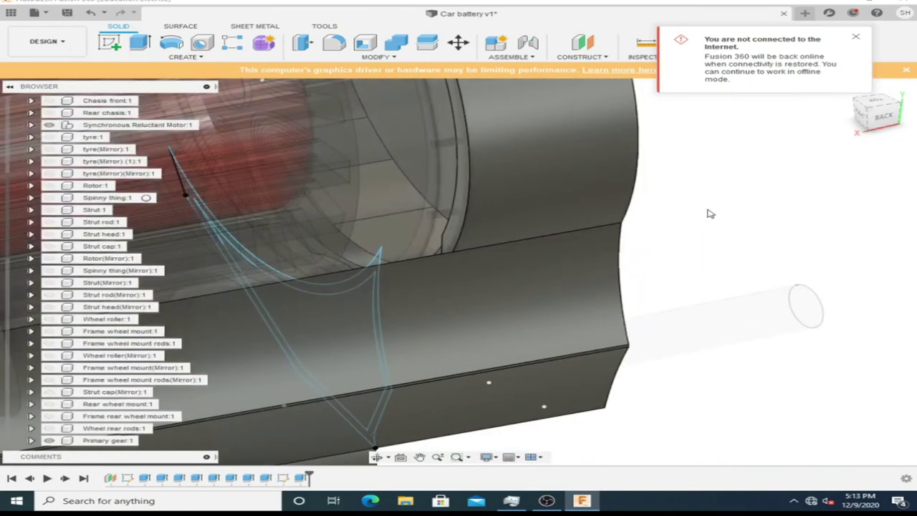
{"action": "scroll", "coordinate": [430, 229], "scroll_direction": "down", "scroll_amount": 5}
- Show Sketch1 of the component and reopen it for editing
{"action": "key", "text": "a"}
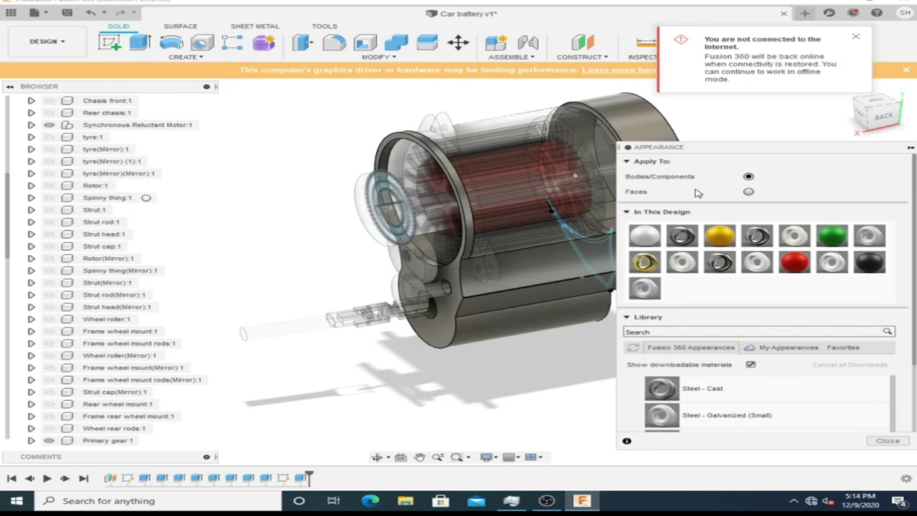
{"action": "left_click", "coordinate": [47, 41]}
{"action": "left_click", "coordinate": [50, 107]}
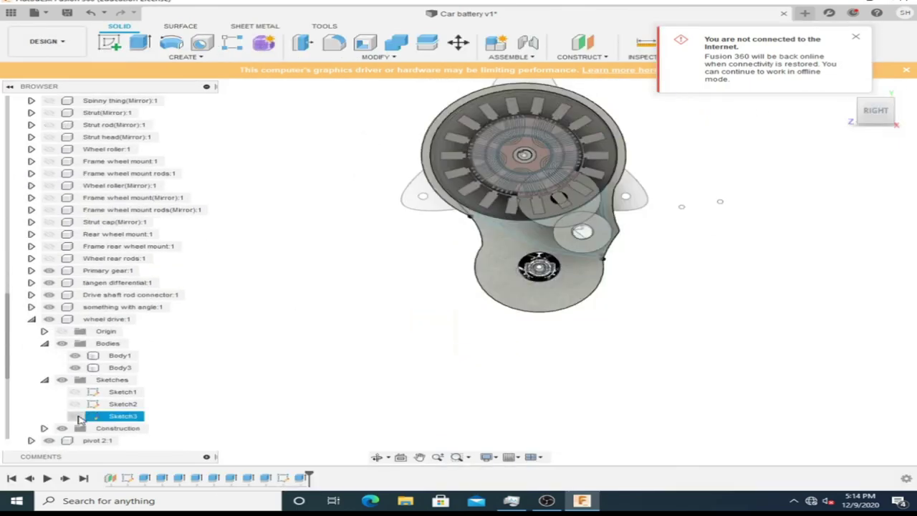
{"action": "left_click", "coordinate": [72, 421]}
{"action": "scroll", "coordinate": [622, 370], "scroll_direction": "up", "scroll_amount": 4}
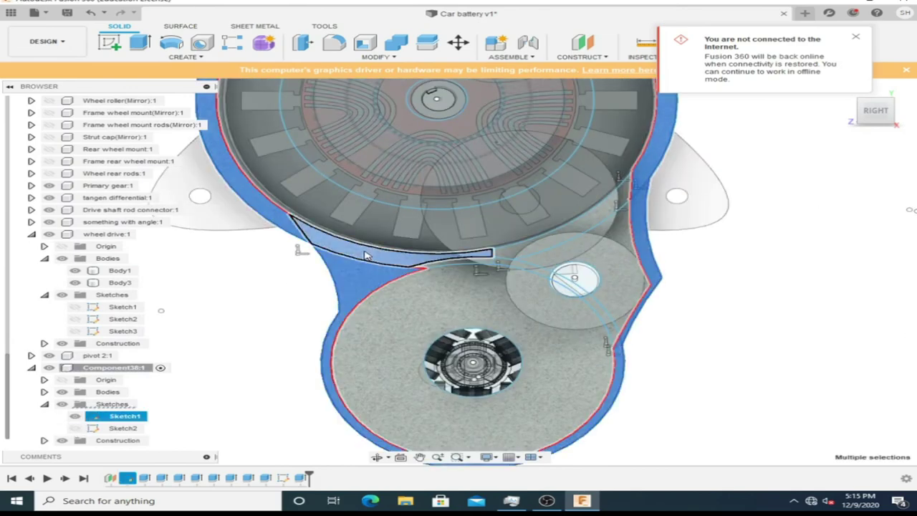
{"action": "double_click", "coordinate": [120, 418]}
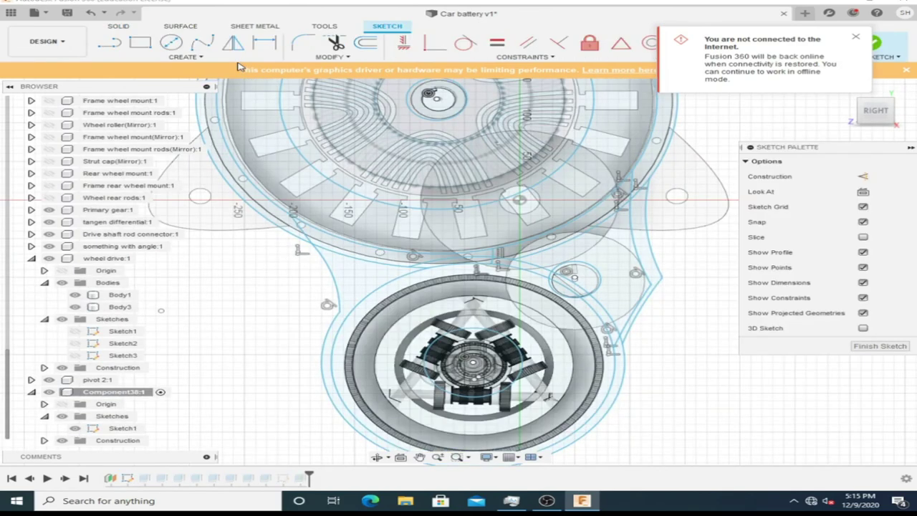
- Add a line to Sketch1, then extrude its four profiles -110 mm as a new body
{"action": "key", "text": "l"}
{"action": "scroll", "coordinate": [387, 273], "scroll_direction": "up", "scroll_amount": 3}
{"action": "left_click", "coordinate": [382, 244]}
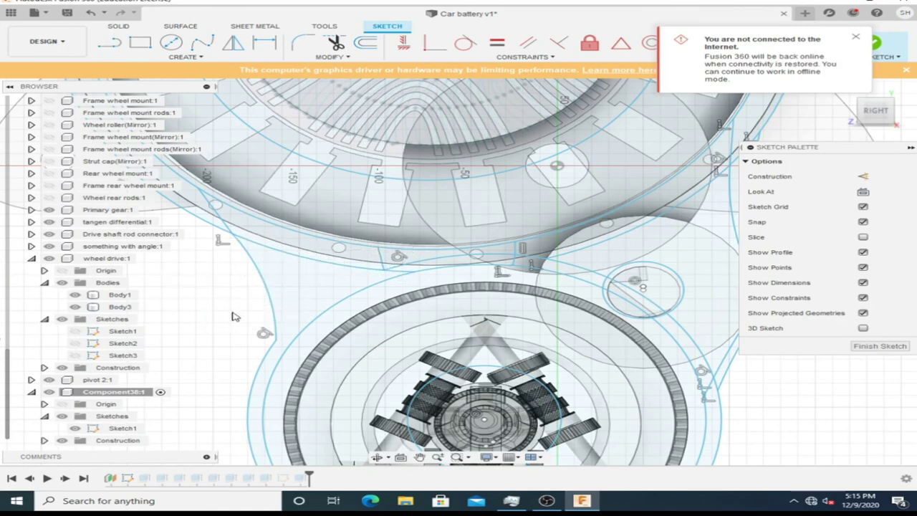
{"action": "left_click", "coordinate": [880, 346]}
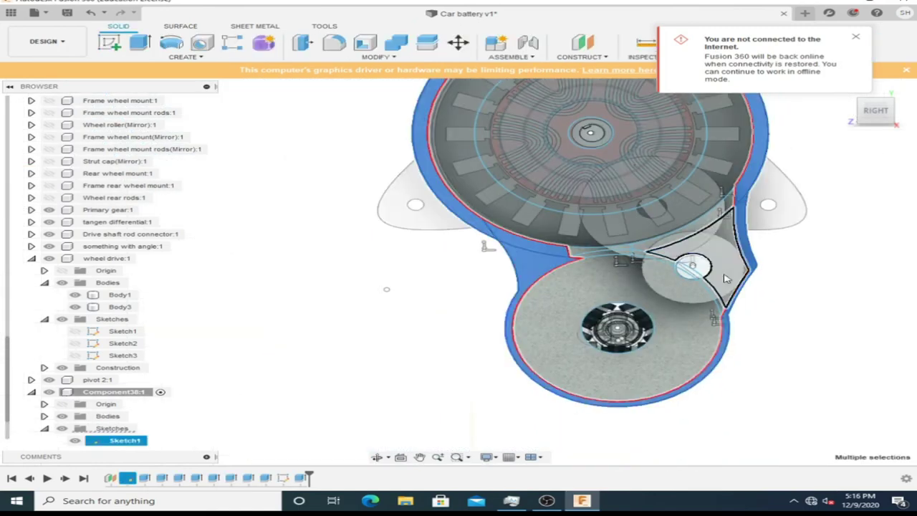
{"action": "key", "text": "e"}
{"action": "mouse_move", "coordinate": [272, 352]}
{"action": "left_mouse_down"}
{"action": "mouse_move", "coordinate": [374, 352]}
{"action": "mouse_move", "coordinate": [305, 353]}
{"action": "left_mouse_up"}
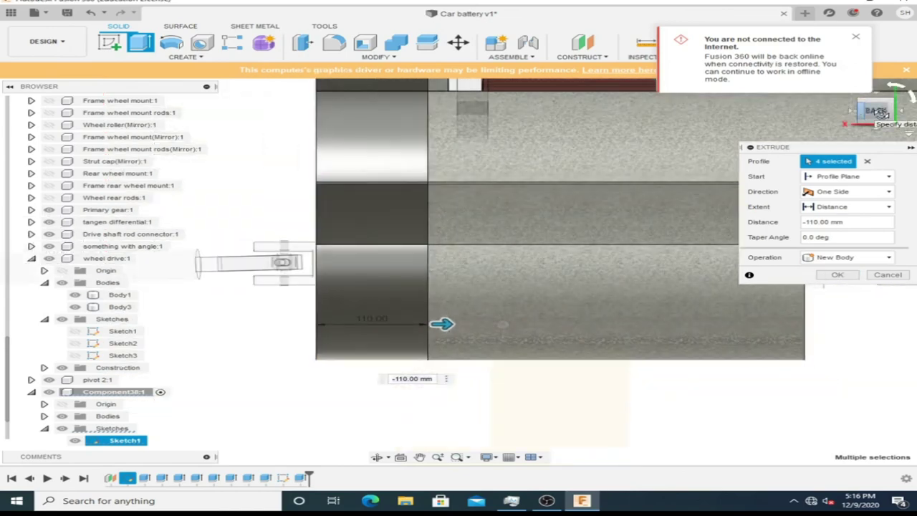
{"action": "left_click", "coordinate": [838, 275]}
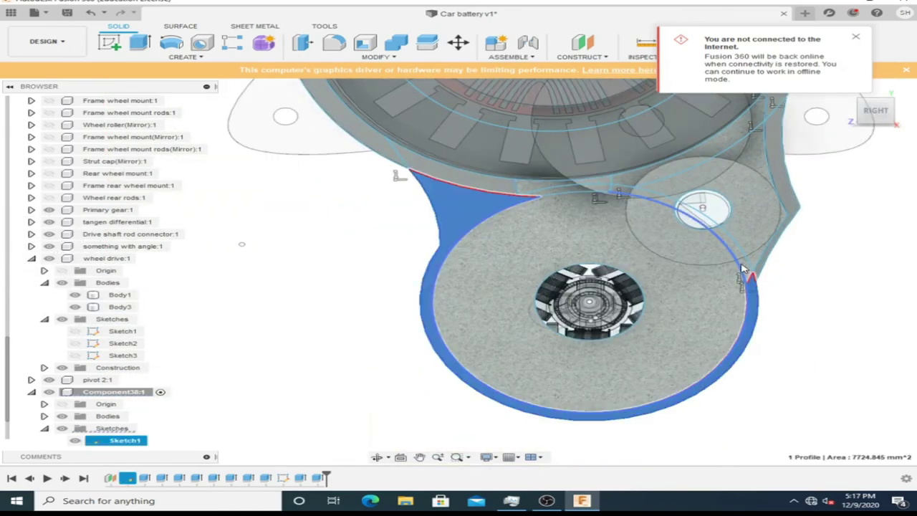
{"action": "middle_click_drag", "start_coordinate": [743, 271], "coordinate": [511, 219], "text": "shift"}
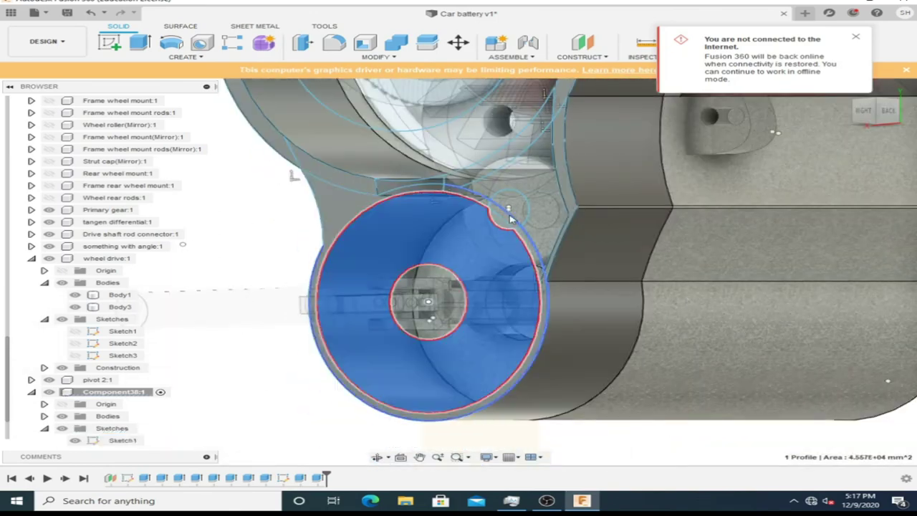
{"action": "scroll", "coordinate": [511, 218], "scroll_direction": "up", "scroll_amount": 2}
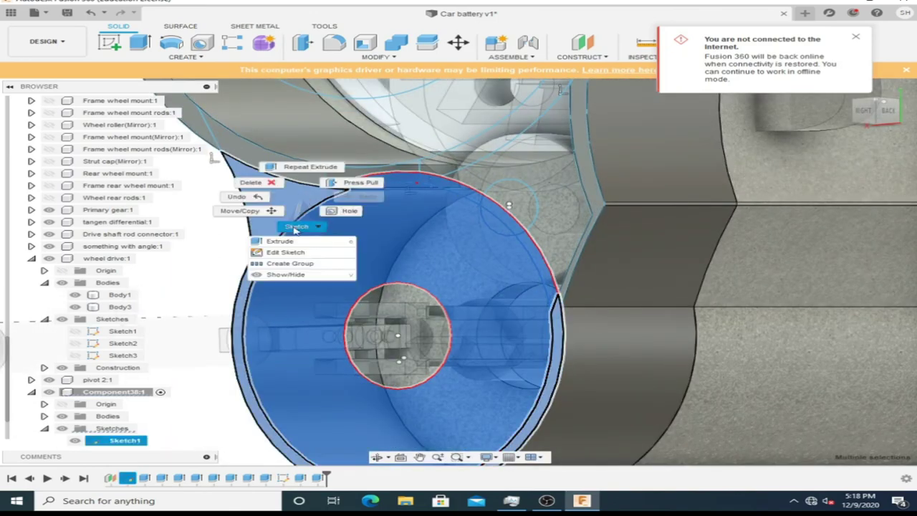
- Cut the selected housing profiles 30 mm deep
{"action": "left_click", "coordinate": [297, 241]}
{"action": "key", "text": "Escape"}
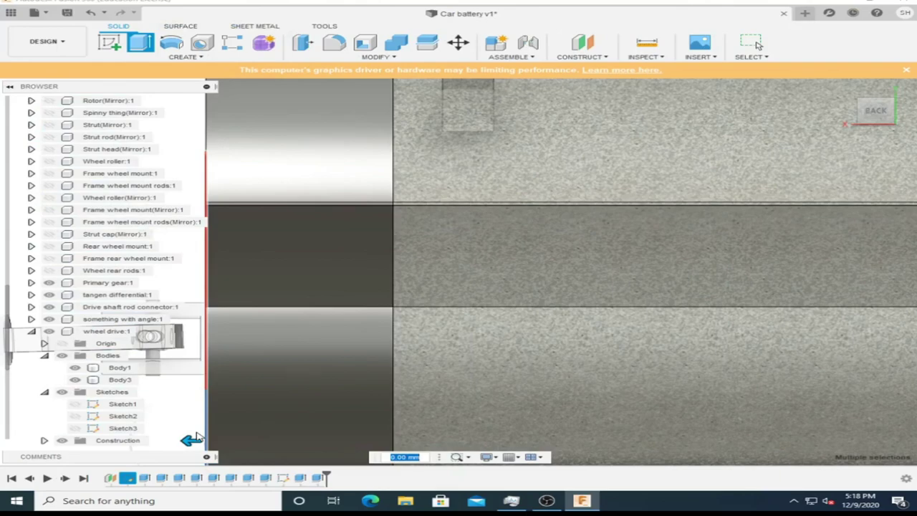
{"action": "key", "text": "e"}
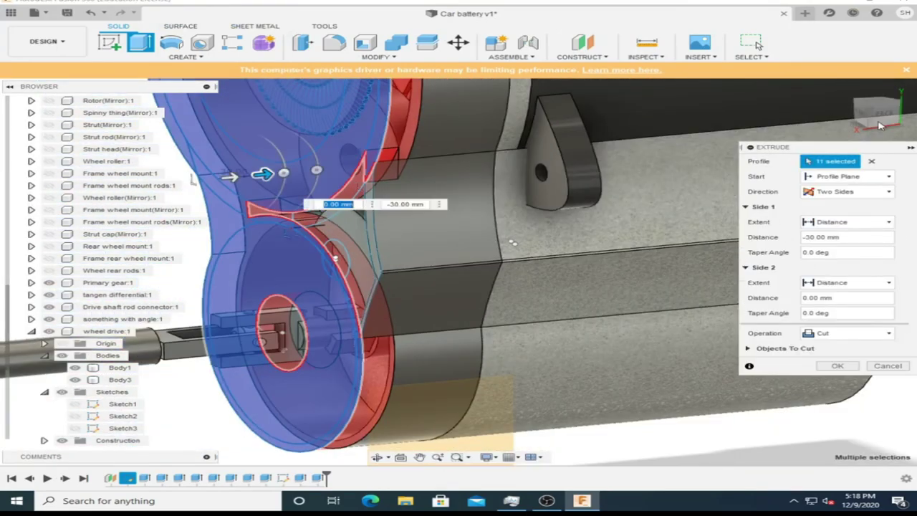
{"action": "left_click", "coordinate": [880, 125]}
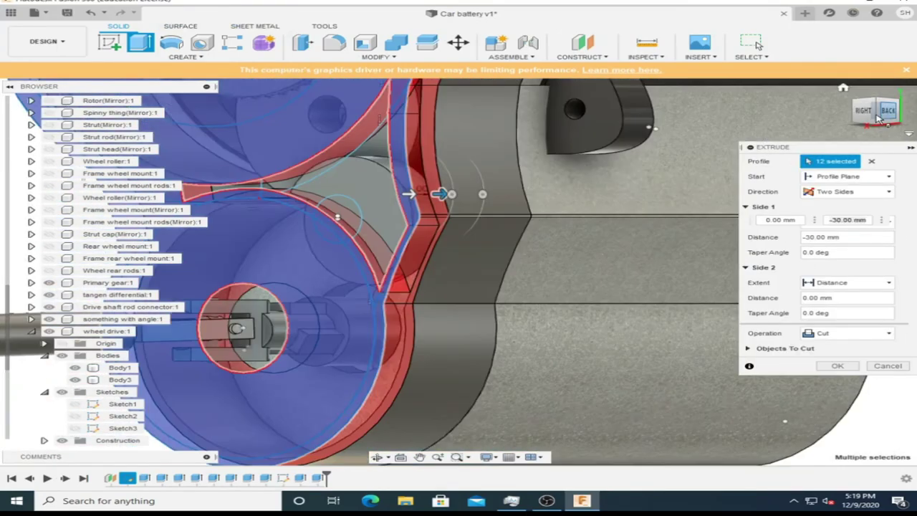
{"action": "key", "text": "Escape"}
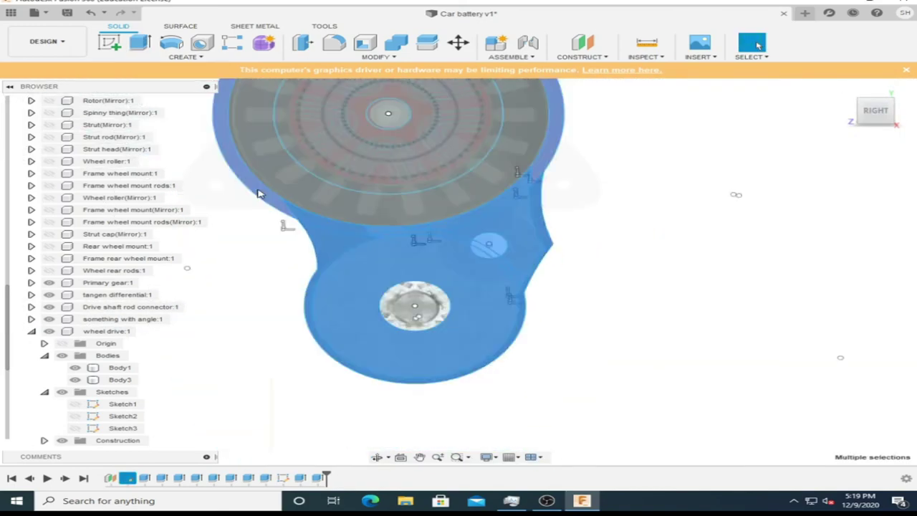
- Join a 2 mm thick end plate from the end-face profiles onto the housing
{"action": "scroll", "coordinate": [351, 154], "scroll_direction": "up", "scroll_amount": 5}
{"action": "scroll", "coordinate": [401, 326], "scroll_direction": "down", "scroll_amount": 5}
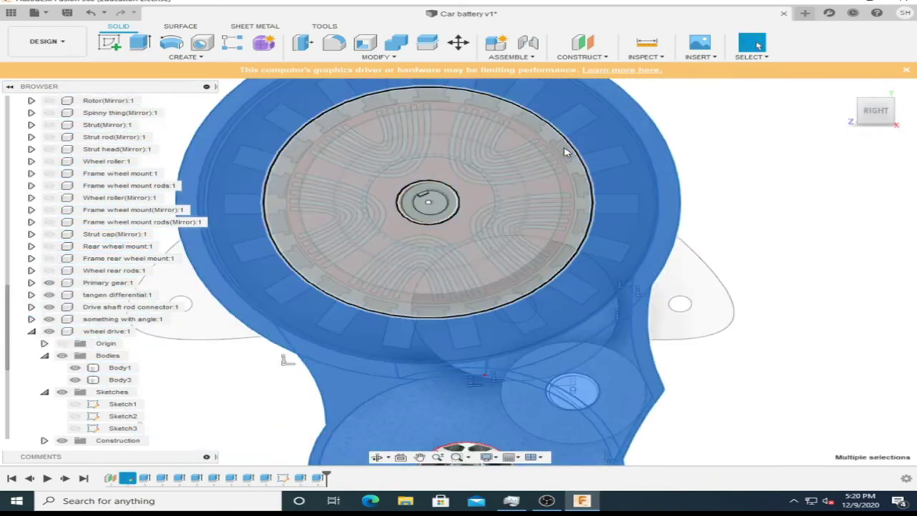
{"action": "scroll", "coordinate": [424, 208], "scroll_direction": "up", "scroll_amount": 2}
{"action": "left_click", "coordinate": [422, 248]}
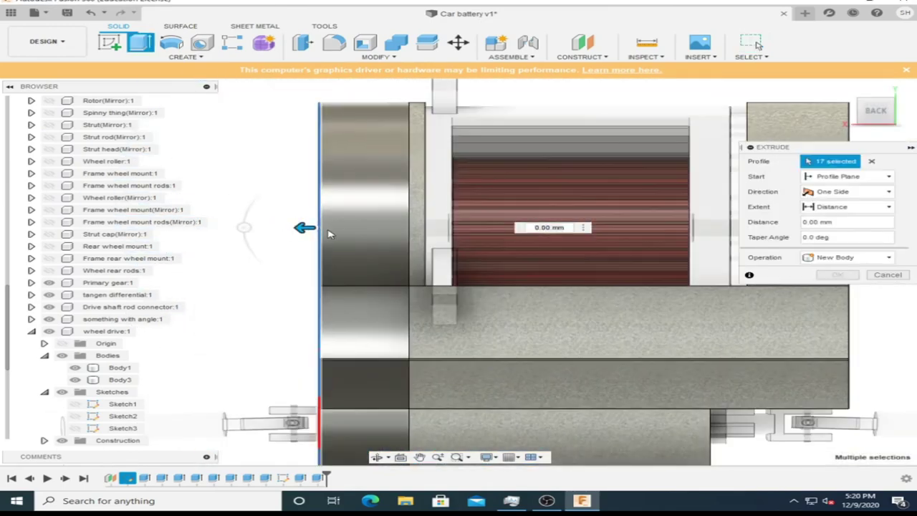
{"action": "scroll", "coordinate": [701, 273], "scroll_direction": "down", "scroll_amount": 5}
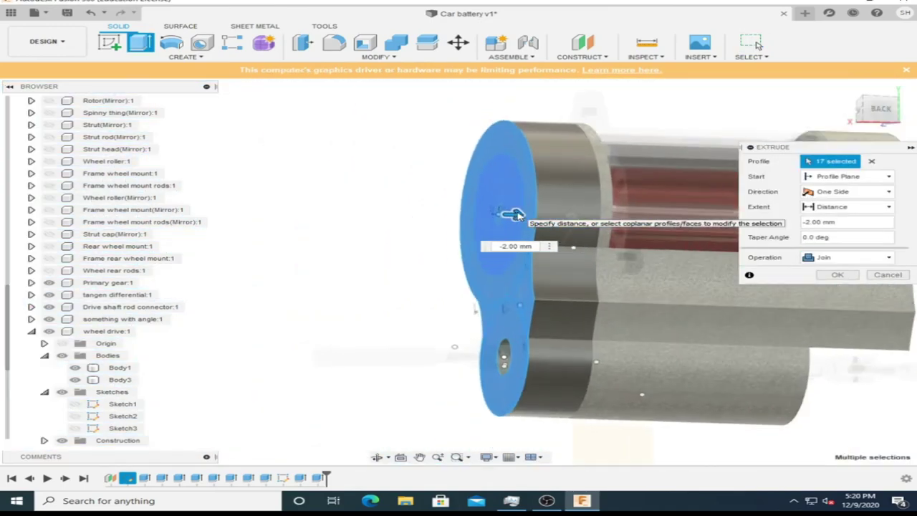
{"action": "key", "text": "ctrl+z"}
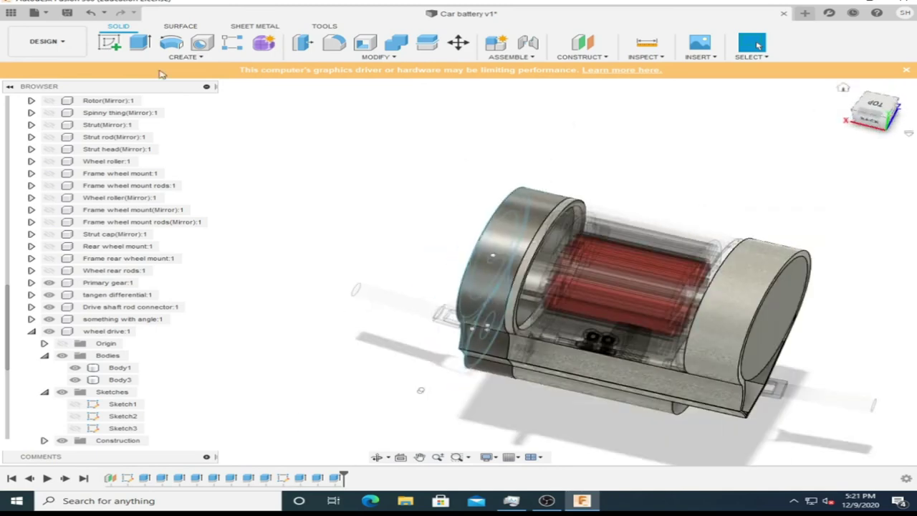
{"action": "key", "text": "ctrl+z"}
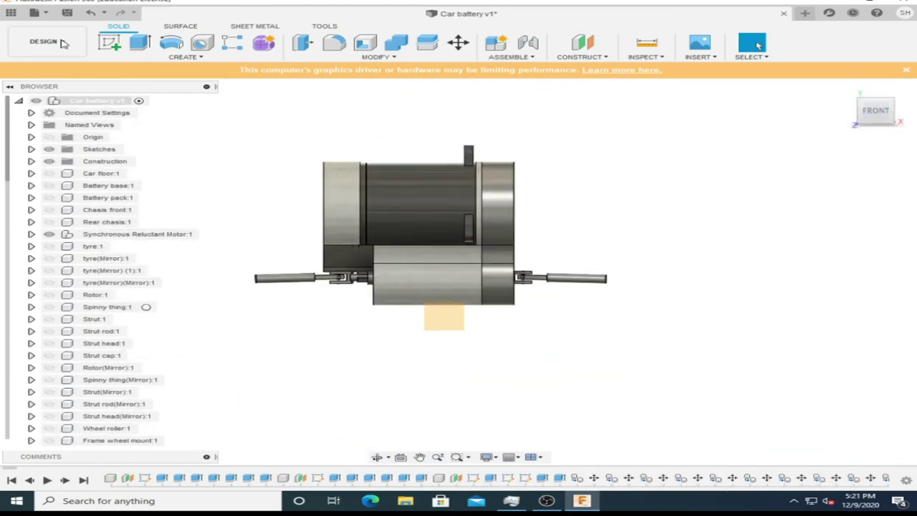
- In the Render workspace, rename Component38:1 to 'Drive housing'
{"action": "left_click", "coordinate": [32, 101]}
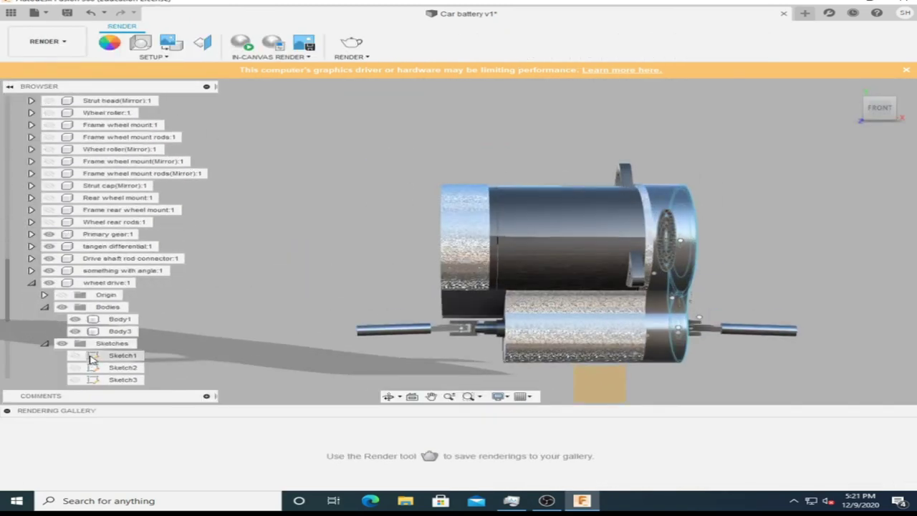
{"action": "left_click", "coordinate": [31, 306]}
{"action": "left_click", "coordinate": [145, 381]}
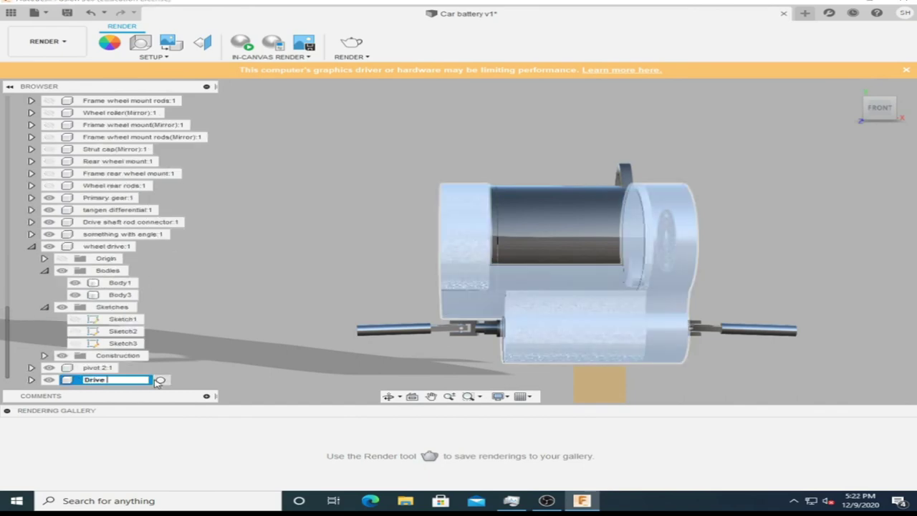
{"action": "left_click", "coordinate": [156, 382]}
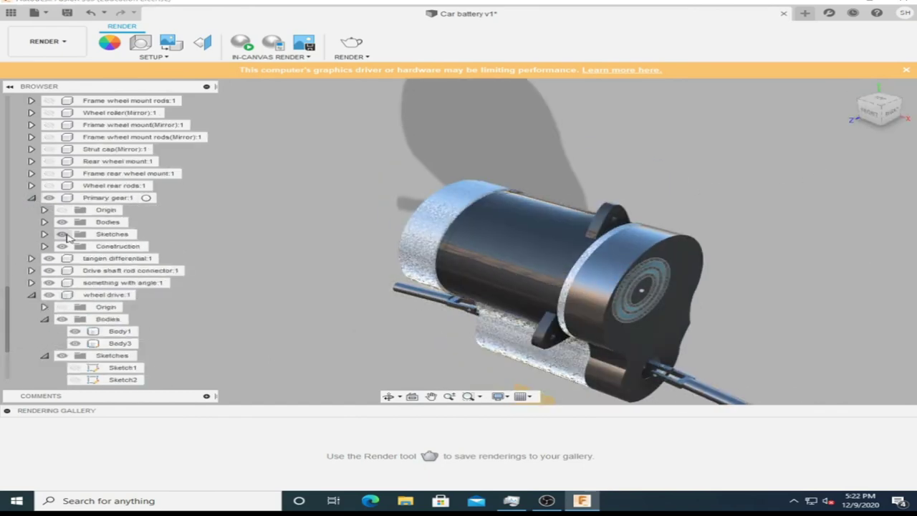
- Collapse the wheel drive component and turn the housing to a straight-on view
{"action": "left_click", "coordinate": [31, 248]}
{"action": "scroll", "coordinate": [452, 294], "scroll_direction": "up", "scroll_amount": 5}
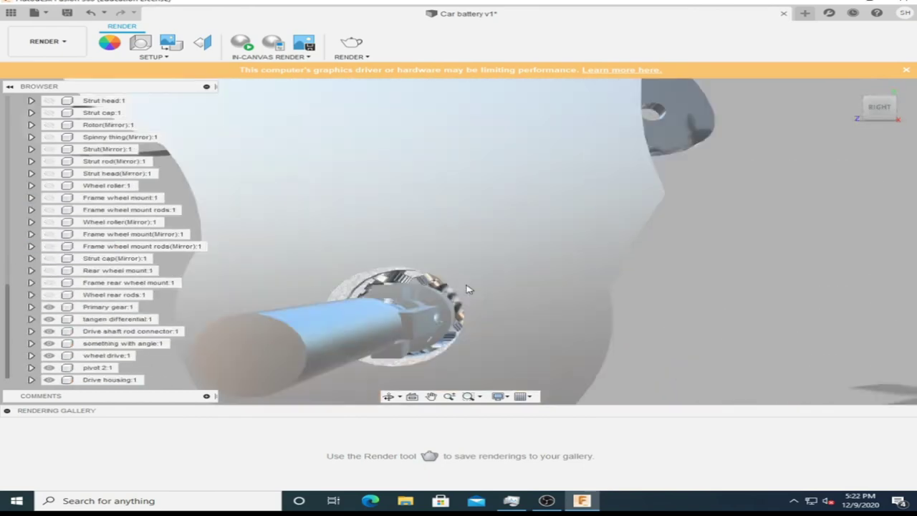
{"action": "scroll", "coordinate": [452, 294], "scroll_direction": "down", "scroll_amount": 5}
{"action": "middle_click_drag", "start_coordinate": [452, 295], "coordinate": [501, 287], "text": "shift"}
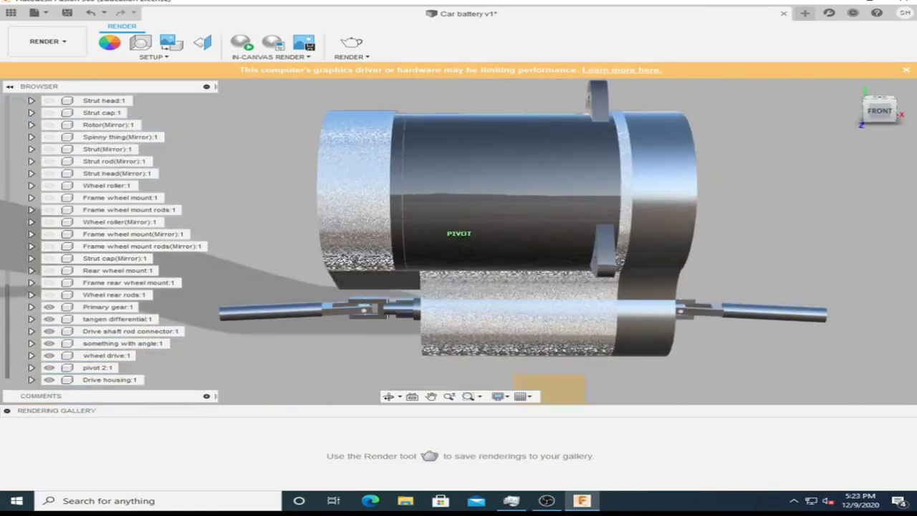
{"action": "left_click", "coordinate": [891, 108]}
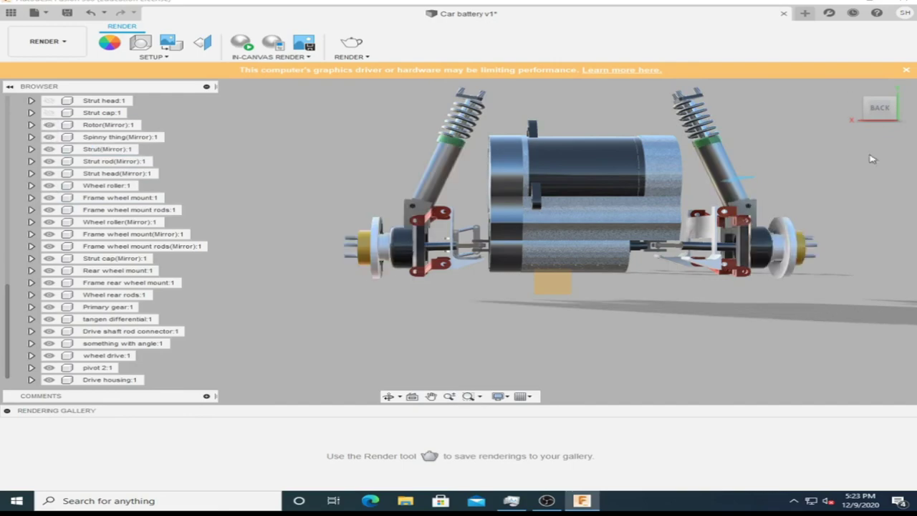
- Unhide the tyres and Battery base, viewing the housing within the whole chassis
{"action": "middle_click_drag", "start_coordinate": [871, 159], "coordinate": [323, 236], "text": "shift"}
{"action": "scroll", "coordinate": [140, 222], "scroll_direction": "up", "scroll_amount": 5}
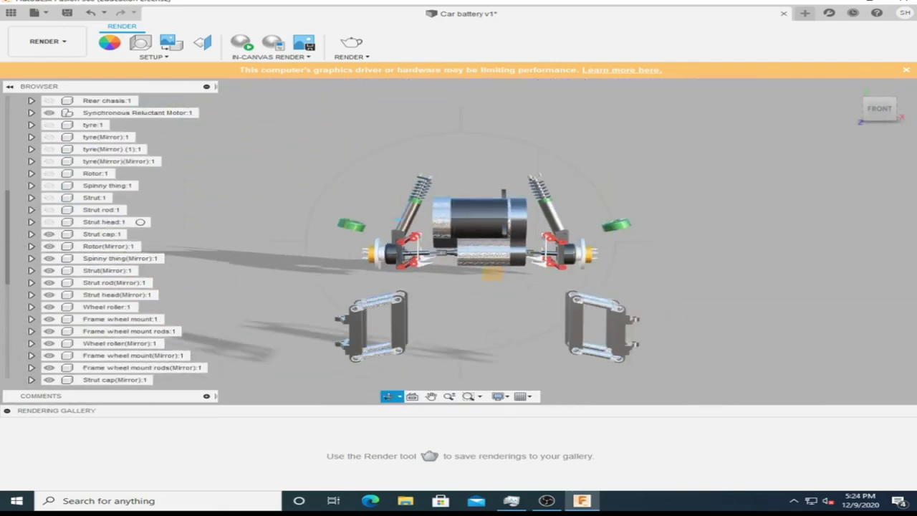
{"action": "left_click", "coordinate": [48, 162]}
{"action": "left_click", "coordinate": [48, 149]}
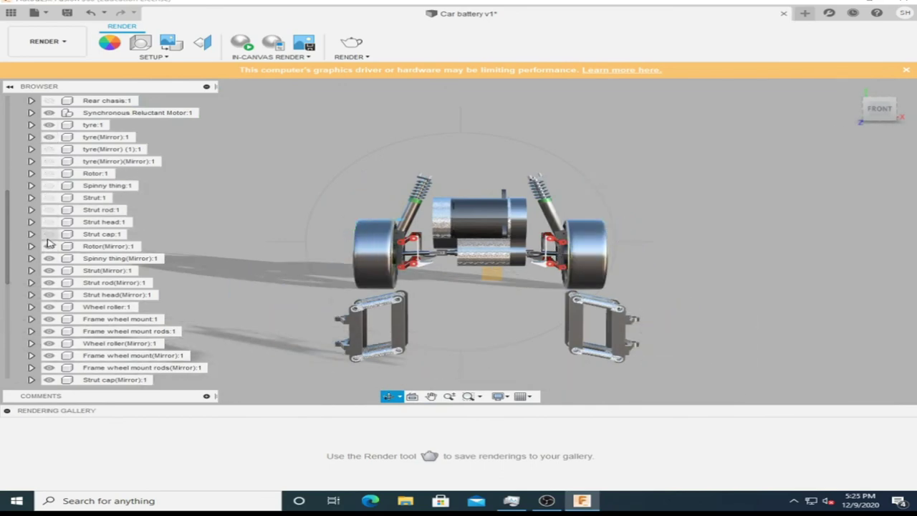
{"action": "scroll", "coordinate": [459, 244], "scroll_direction": "up", "scroll_amount": 5}
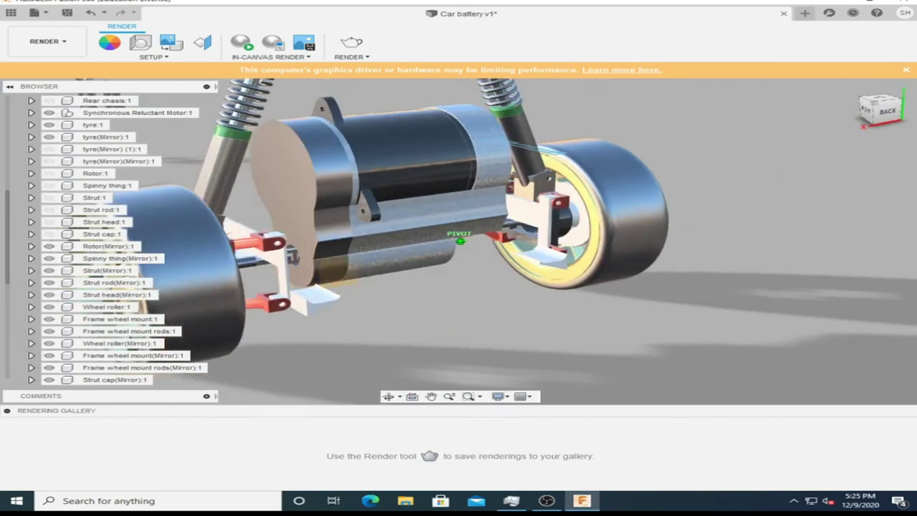
{"action": "middle_click_drag", "start_coordinate": [458, 243], "coordinate": [536, 251], "text": "shift"}
{"action": "scroll", "coordinate": [536, 251], "scroll_direction": "down", "scroll_amount": 3}
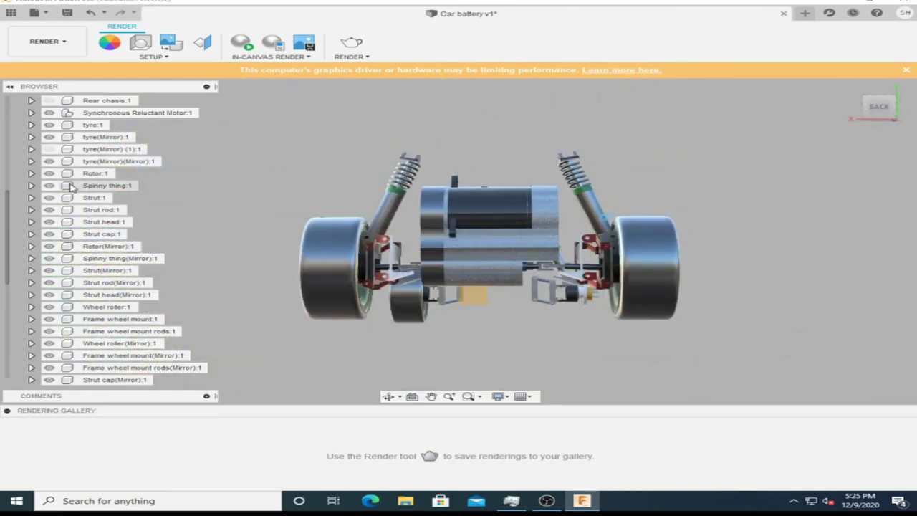
{"action": "middle_click_drag", "start_coordinate": [501, 243], "coordinate": [829, 172], "text": "shift"}
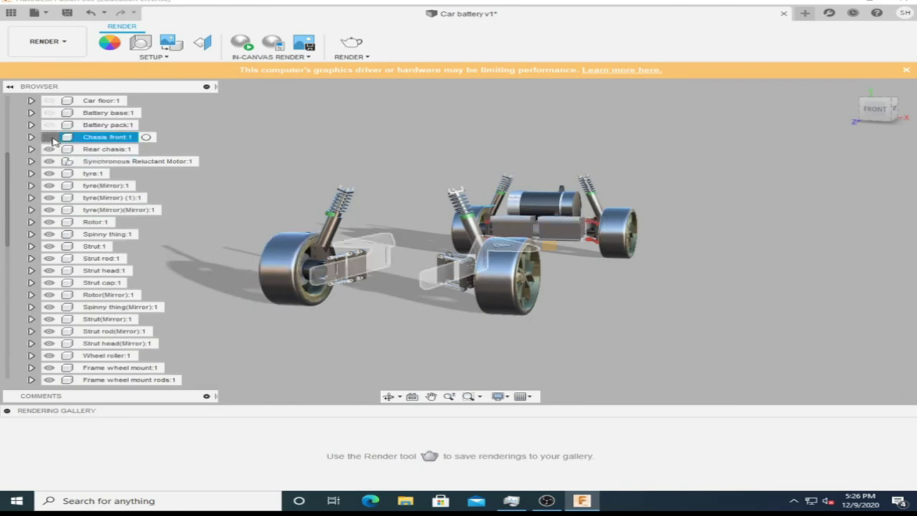
{"action": "left_click", "coordinate": [53, 113]}
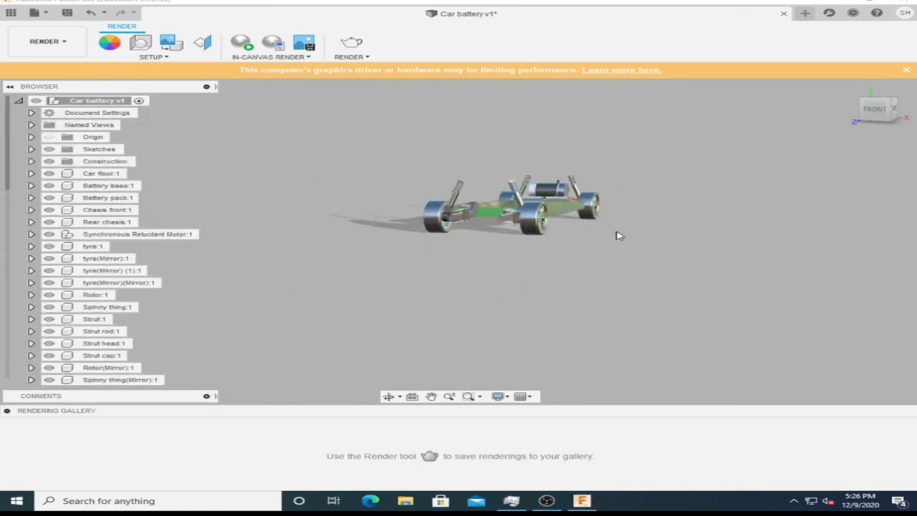
{"action": "left_click", "coordinate": [884, 108]}
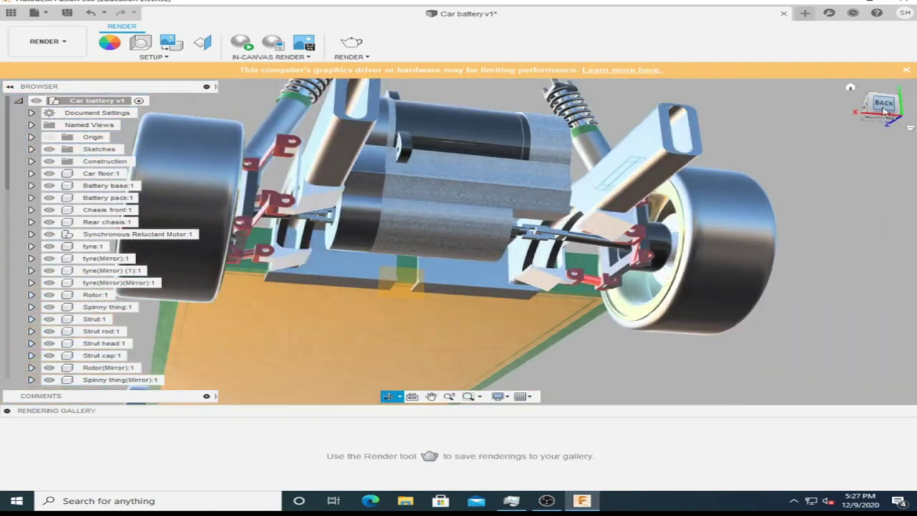
{"action": "mouse_move", "coordinate": [885, 109]}
{"action": "middle_mouse_down", "text": "shift"}
{"action": "mouse_move", "coordinate": [478, 230]}
{"action": "mouse_move", "coordinate": [382, 210]}
{"action": "middle_mouse_up", "text": "shift"}
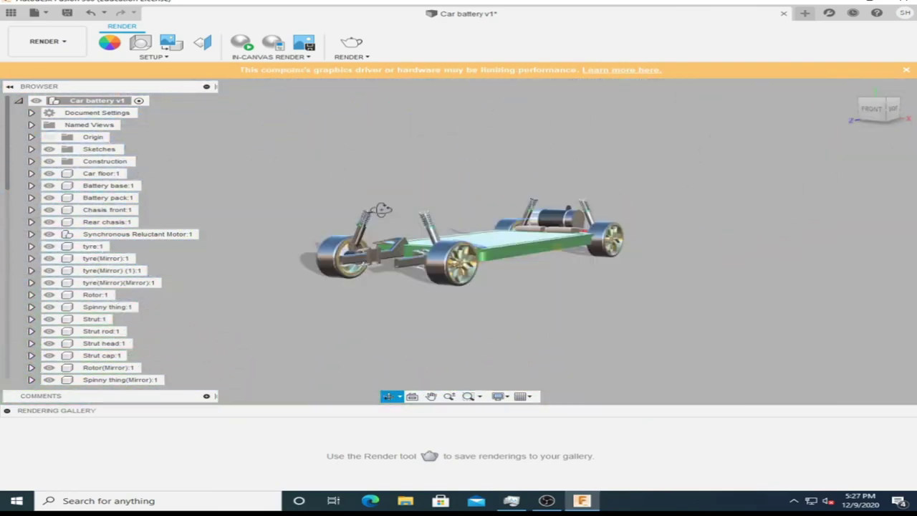